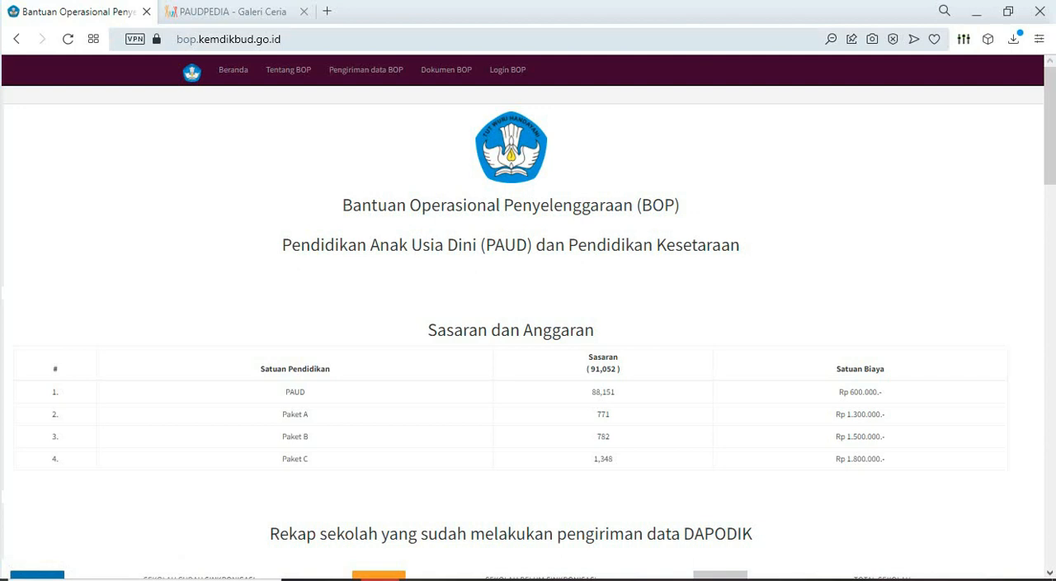
- Reload the BOP homepage and review its target and budget table, DAPODIK submission recap and account submission recap per province
{"action": "key", "text": "ctrl+l"}
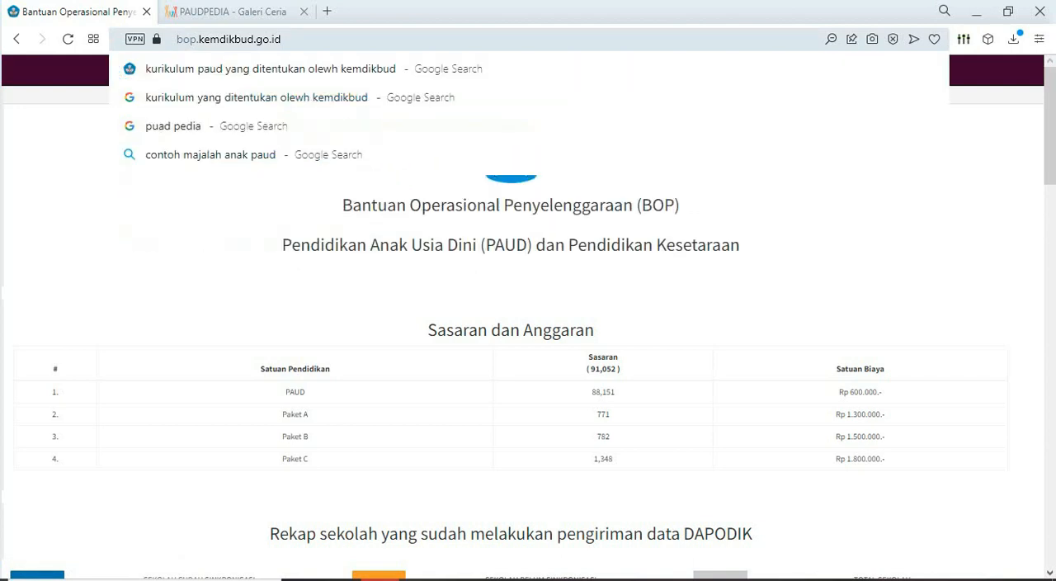
{"action": "key", "text": "Return"}
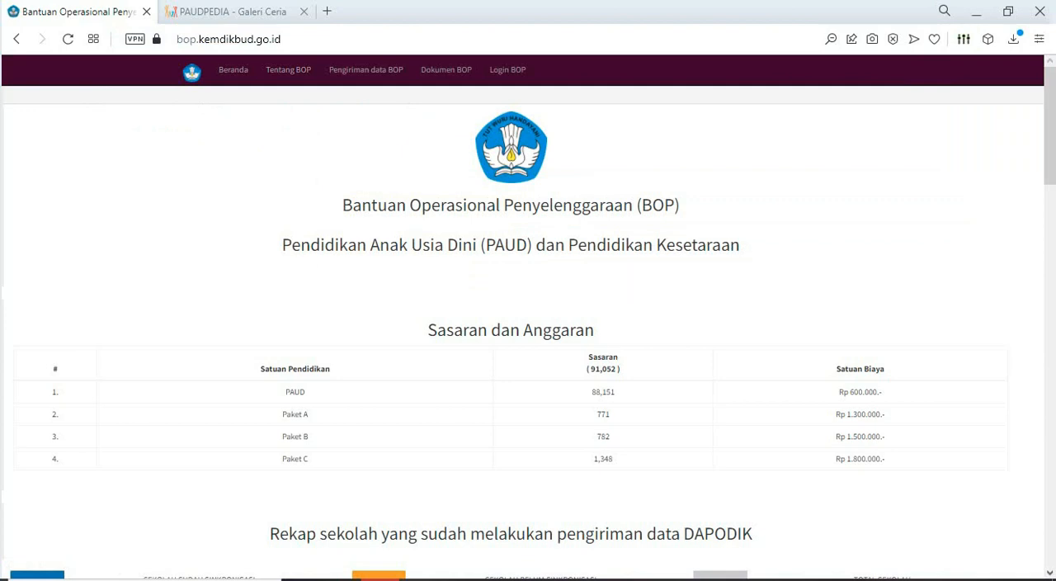
{"action": "scroll", "coordinate": [528, 330], "scroll_direction": "down", "scroll_amount": 1}
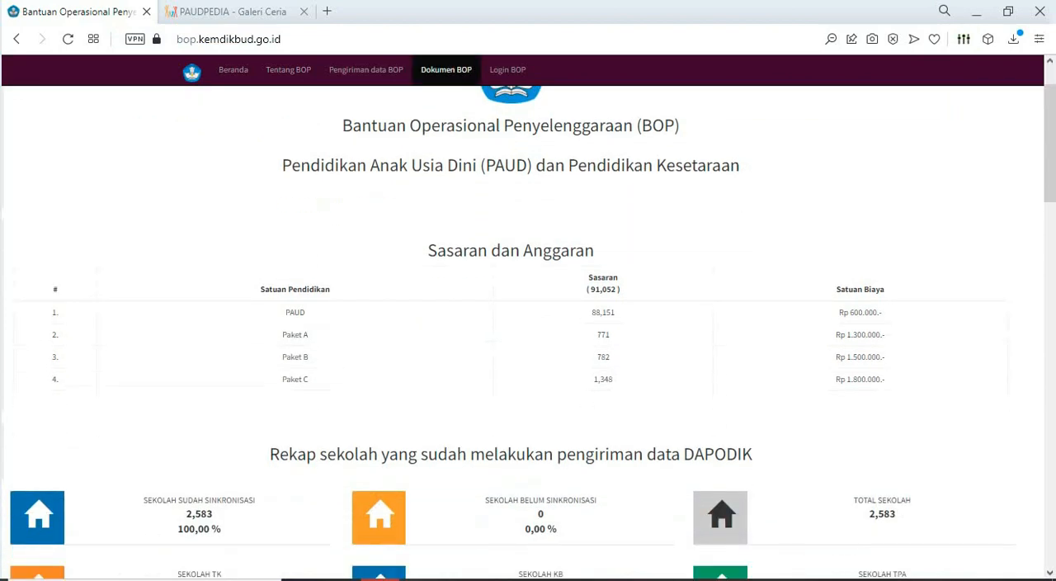
{"action": "scroll", "coordinate": [528, 330], "scroll_direction": "down", "scroll_amount": 6}
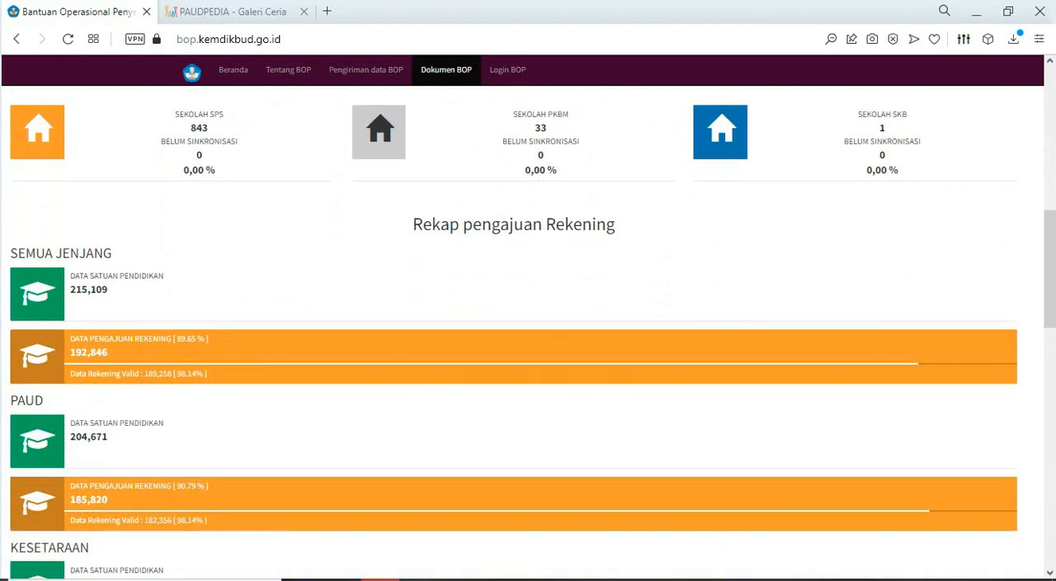
{"action": "scroll", "coordinate": [528, 330], "scroll_direction": "down", "scroll_amount": 4}
{"action": "scroll", "coordinate": [528, 330], "scroll_direction": "down", "scroll_amount": 2}
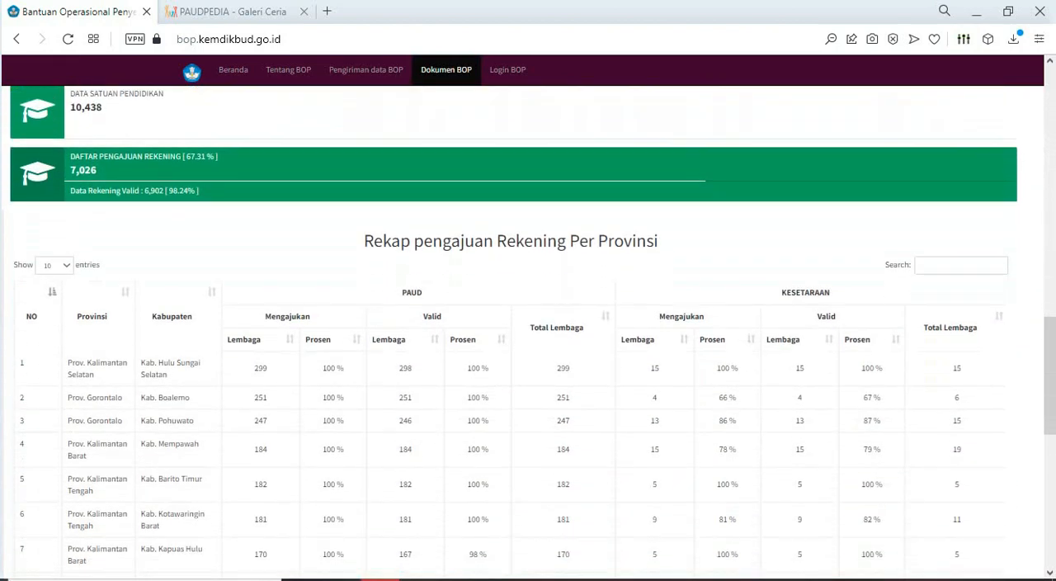
{"action": "scroll", "coordinate": [528, 330], "scroll_direction": "down", "scroll_amount": 1}
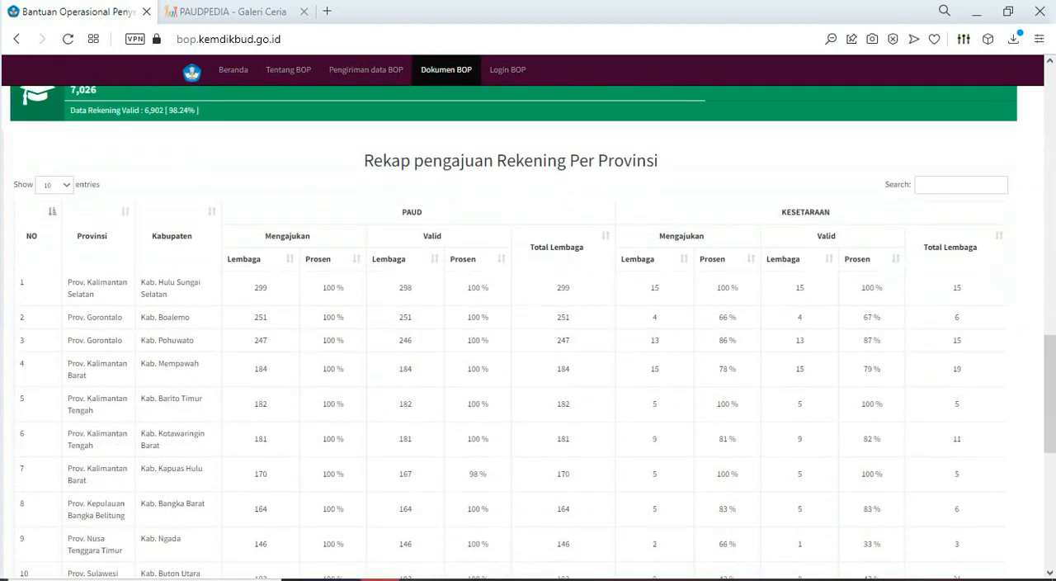
{"action": "scroll", "coordinate": [529, 330], "scroll_direction": "down", "scroll_amount": 5}
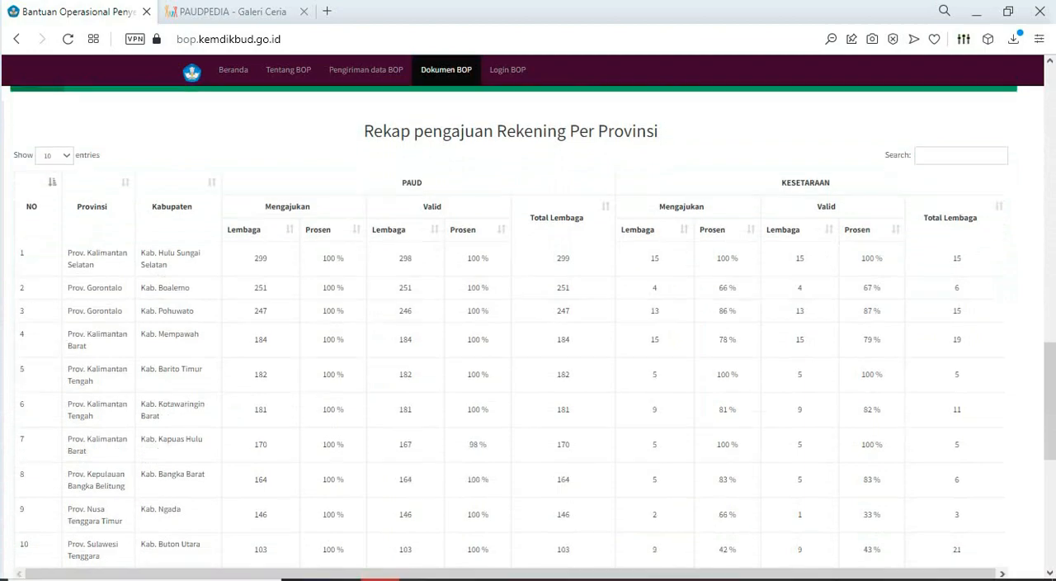
{"action": "scroll", "coordinate": [528, 330], "scroll_direction": "up", "scroll_amount": 10}
{"action": "scroll", "coordinate": [528, 330], "scroll_direction": "up", "scroll_amount": 8}
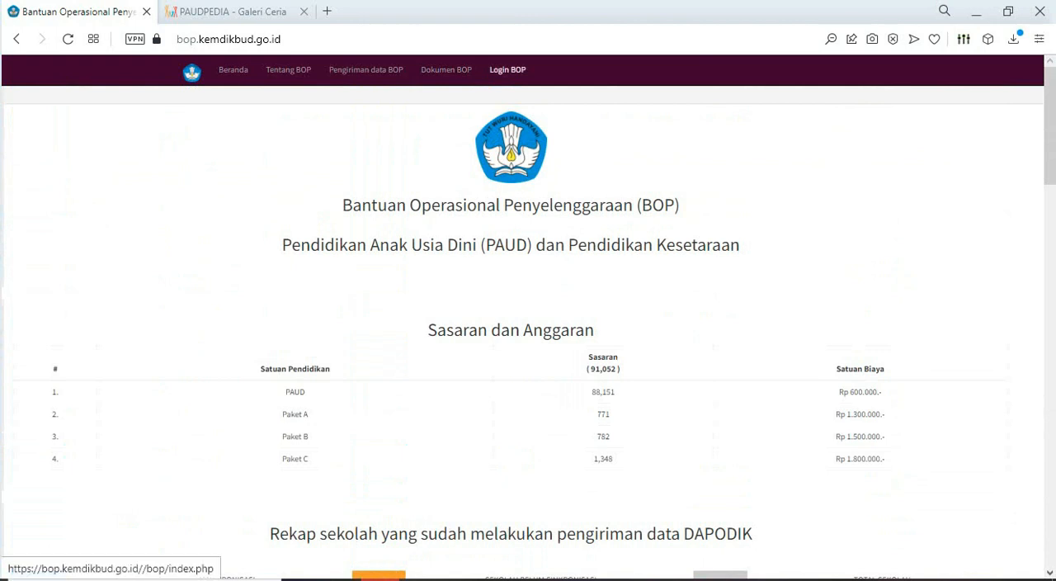
- Log in to the BOP application through SSO with the prefilled Dapodik account
{"action": "left_click", "coordinate": [507, 70]}
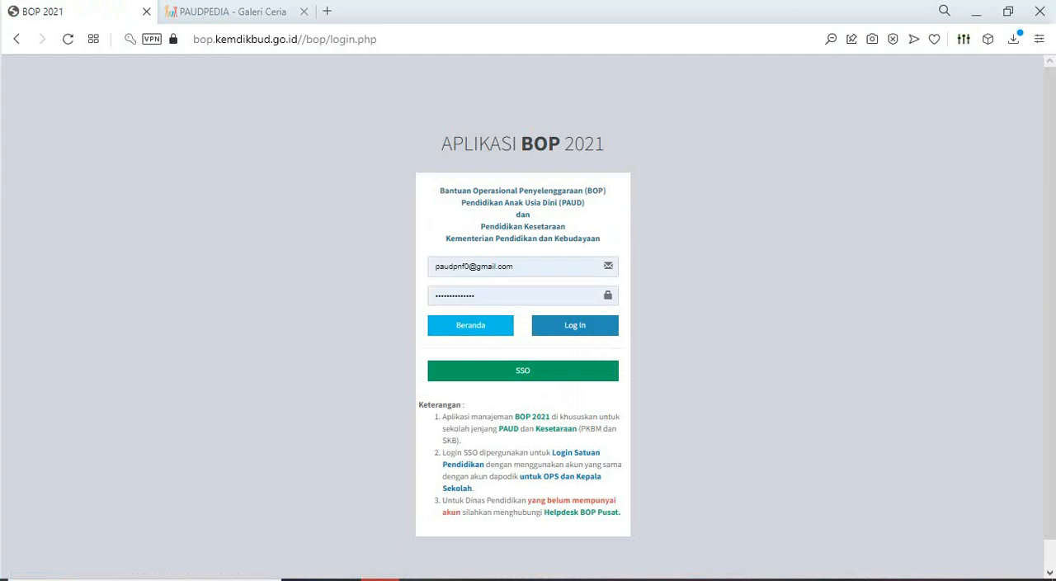
{"action": "triple_click", "coordinate": [475, 266]}
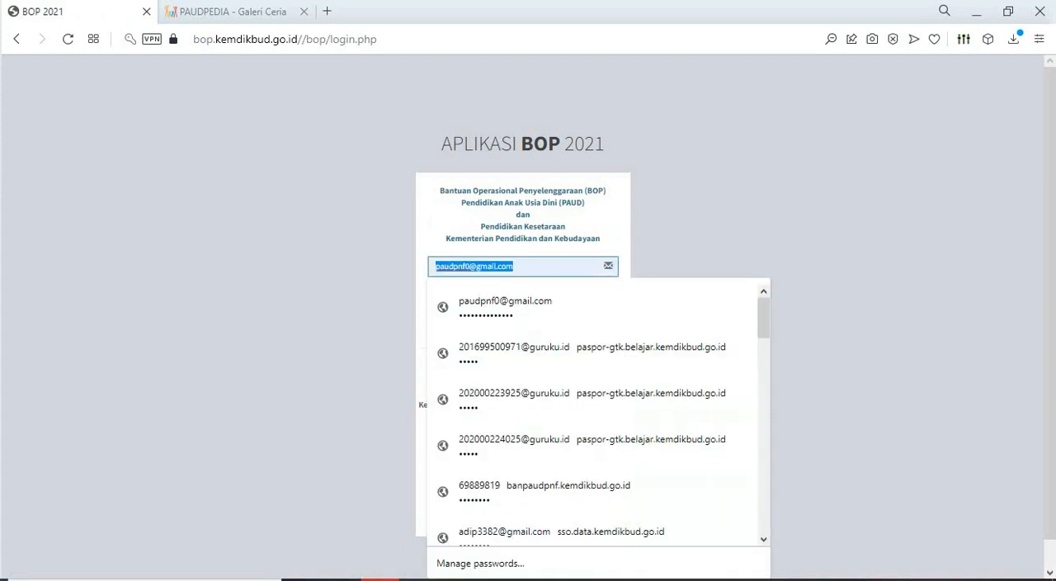
{"action": "key", "text": "BackSpace"}
{"action": "left_click", "coordinate": [702, 231]}
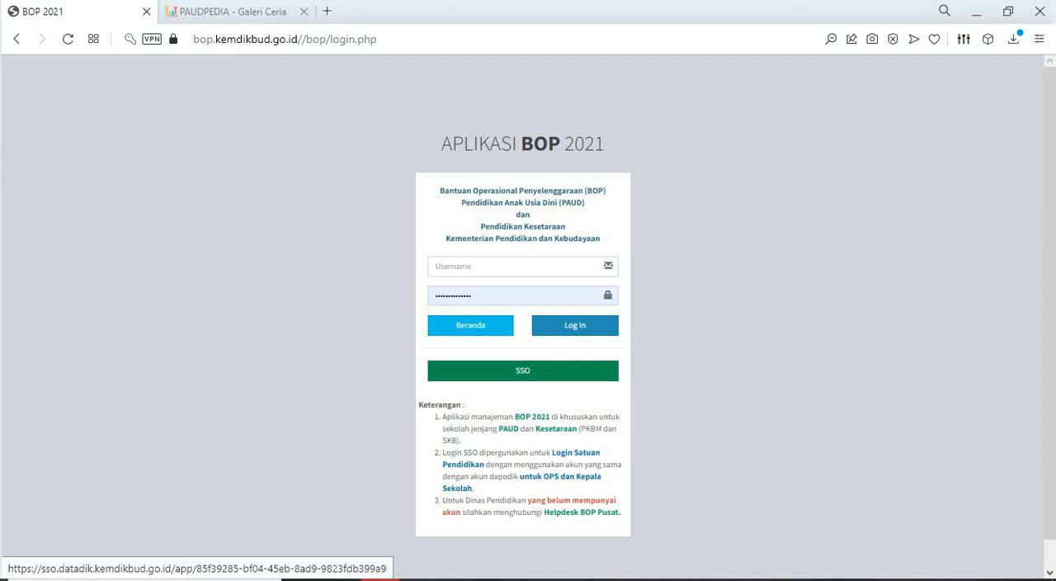
{"action": "left_click", "coordinate": [522, 371]}
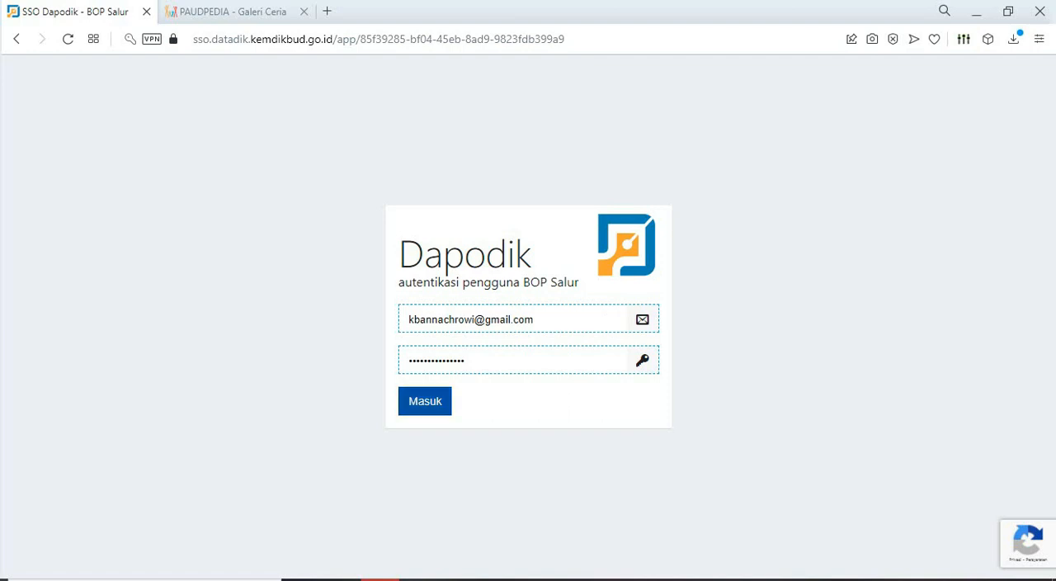
{"action": "left_click", "coordinate": [425, 401]}
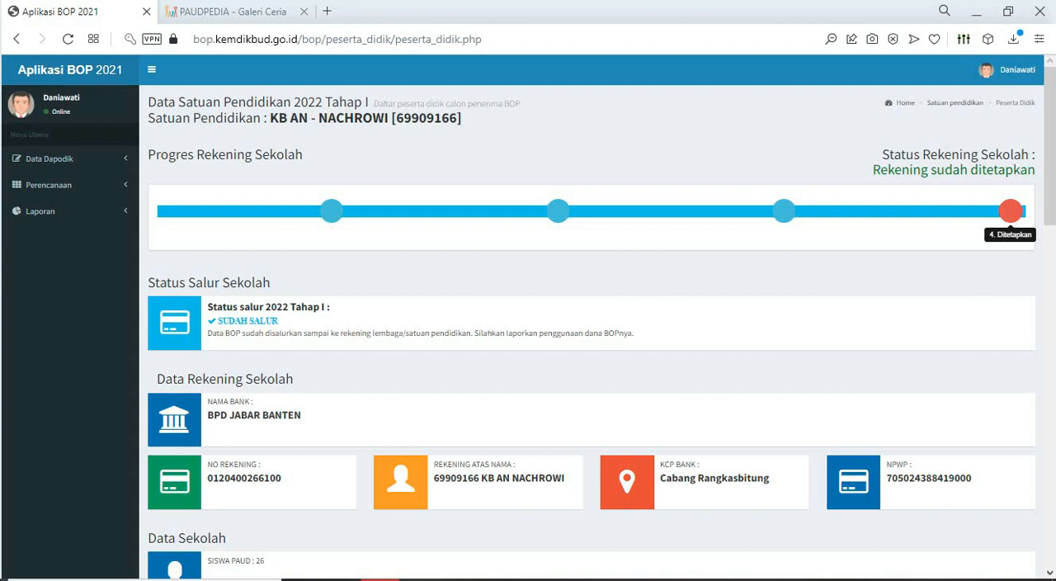
- Examine the school's disbursement status, bank account data, student summary and the lists of eligible, ineligible and duplicate students
{"action": "scroll", "coordinate": [591, 317], "scroll_direction": "down", "scroll_amount": 1}
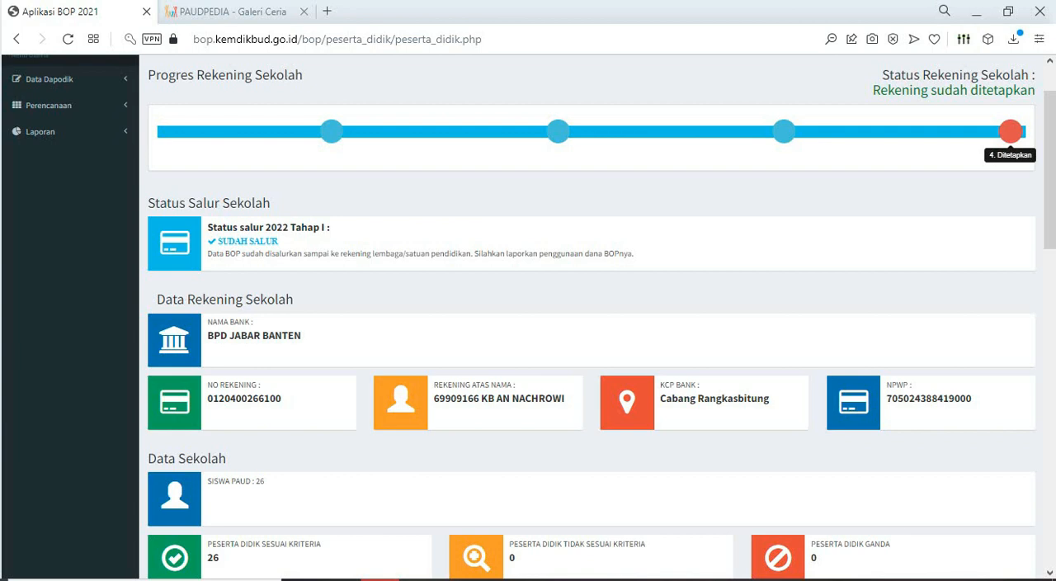
{"action": "scroll", "coordinate": [591, 317], "scroll_direction": "down", "scroll_amount": 2}
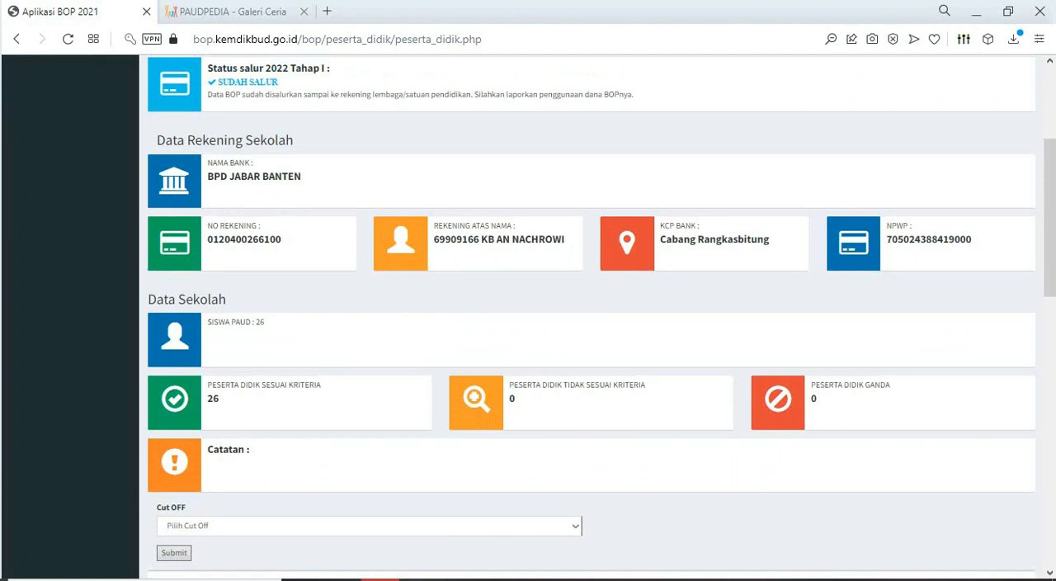
{"action": "scroll", "coordinate": [591, 317], "scroll_direction": "down", "scroll_amount": 2}
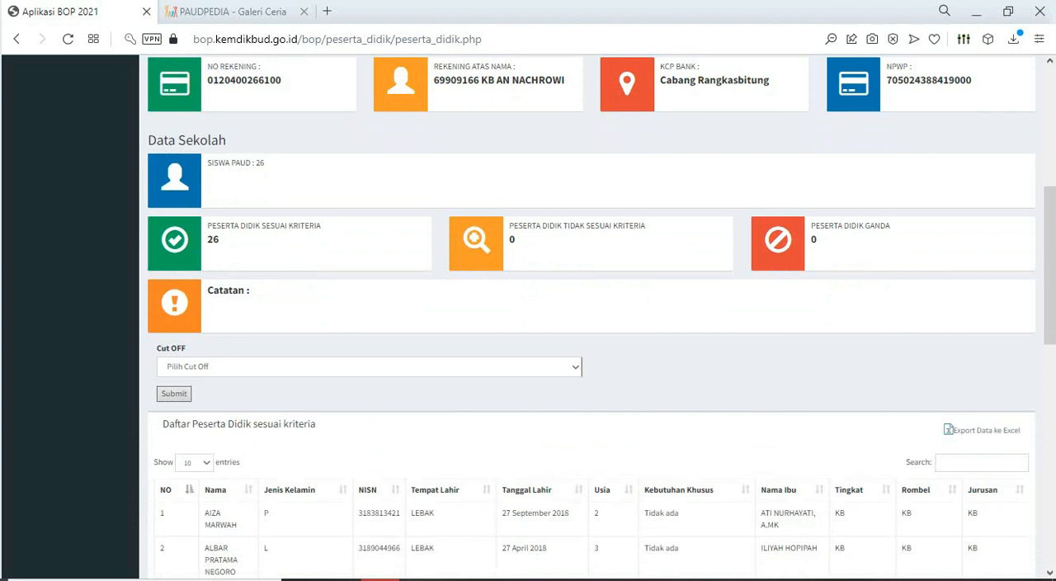
{"action": "scroll", "coordinate": [592, 317], "scroll_direction": "down", "scroll_amount": 2}
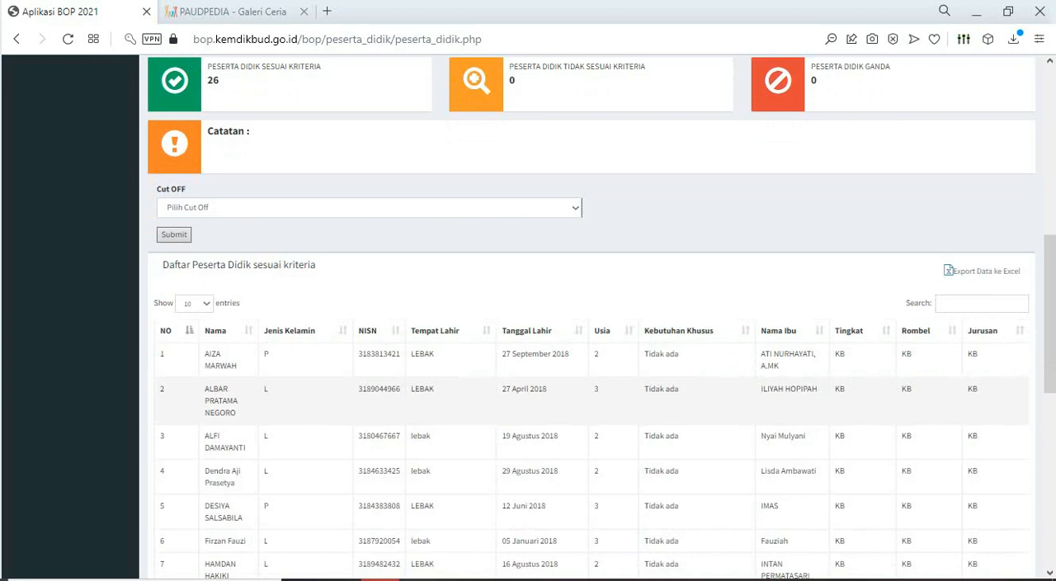
{"action": "scroll", "coordinate": [591, 330], "scroll_direction": "down", "scroll_amount": 7}
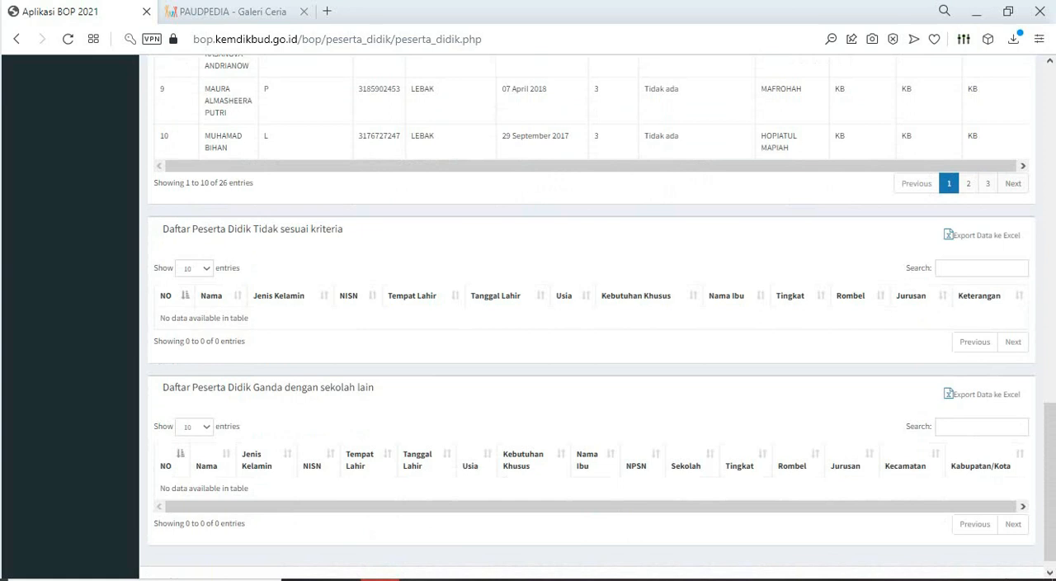
{"action": "scroll", "coordinate": [592, 331], "scroll_direction": "up", "scroll_amount": 3}
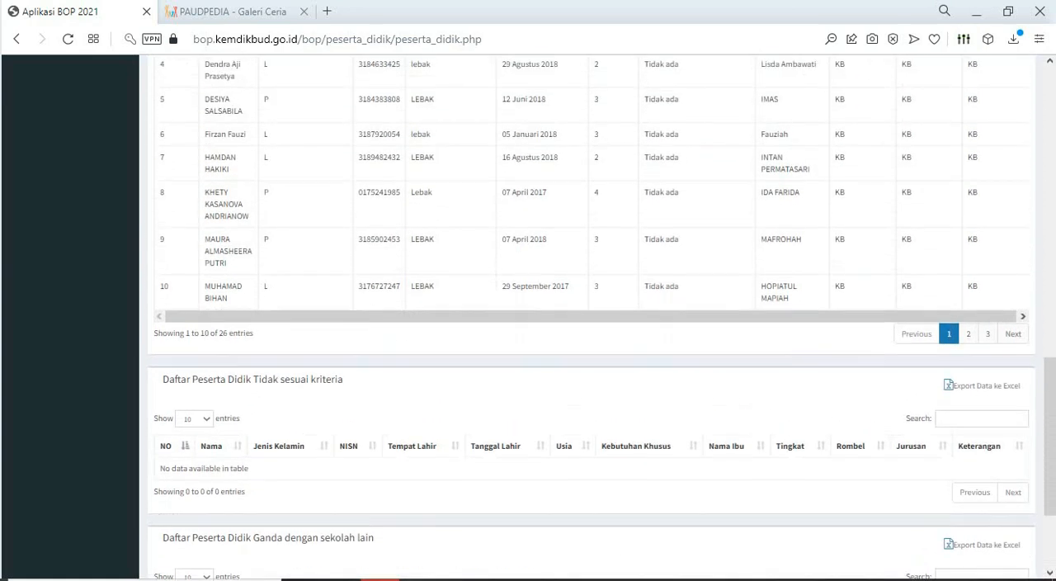
{"action": "scroll", "coordinate": [592, 330], "scroll_direction": "down", "scroll_amount": 2}
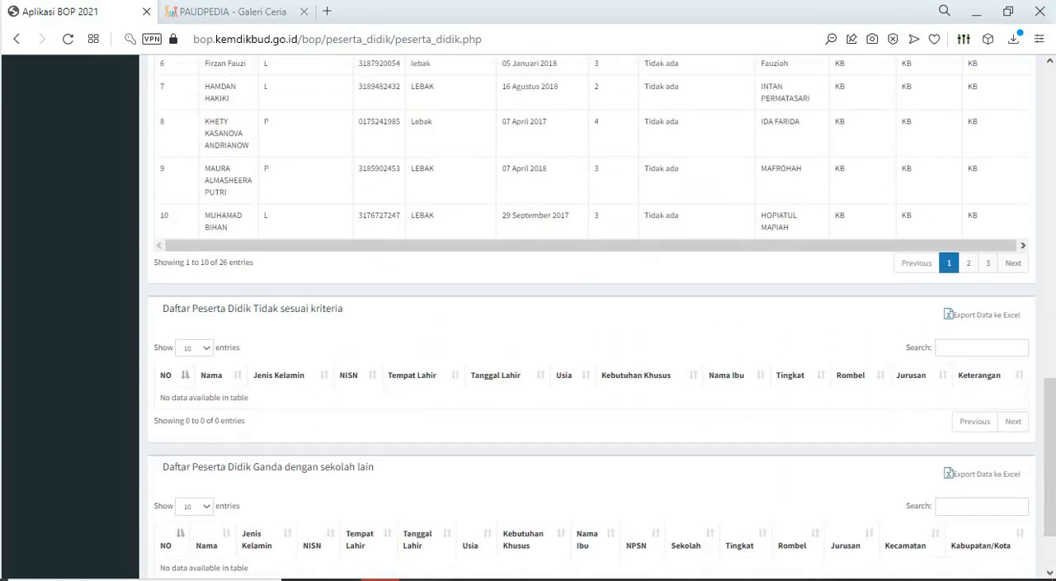
- Submit 2022 Tahap I as the cut off for the school's data and check the eligible student list
{"action": "scroll", "coordinate": [592, 330], "scroll_direction": "up", "scroll_amount": 5}
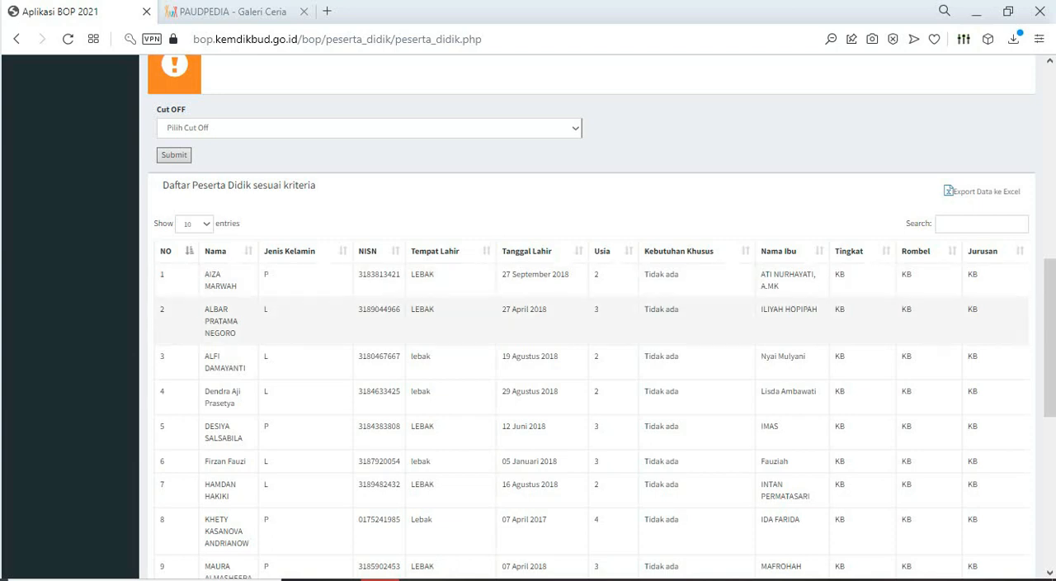
{"action": "scroll", "coordinate": [578, 321], "scroll_direction": "up", "scroll_amount": 2}
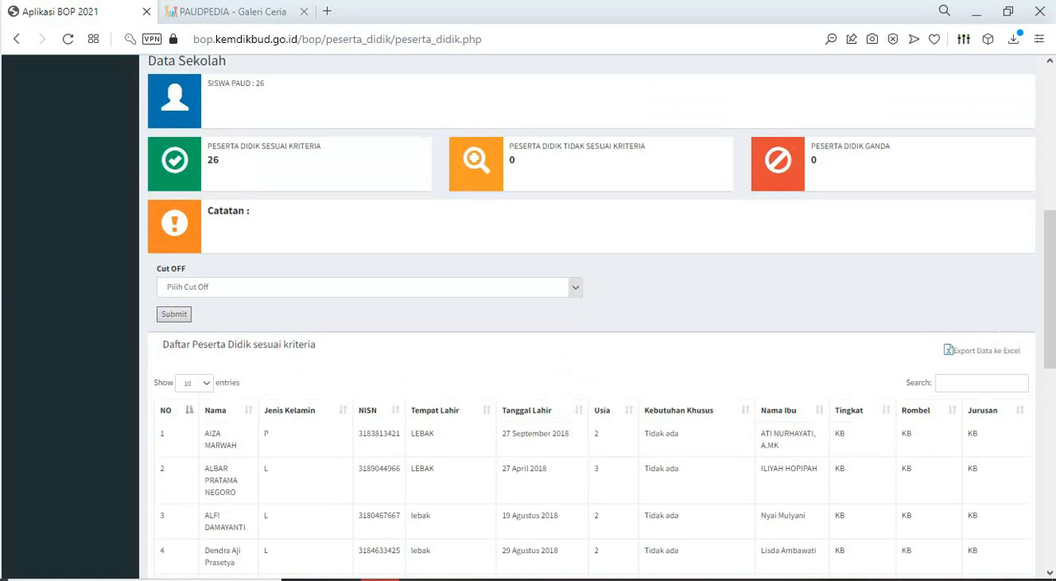
{"action": "left_click", "coordinate": [575, 287]}
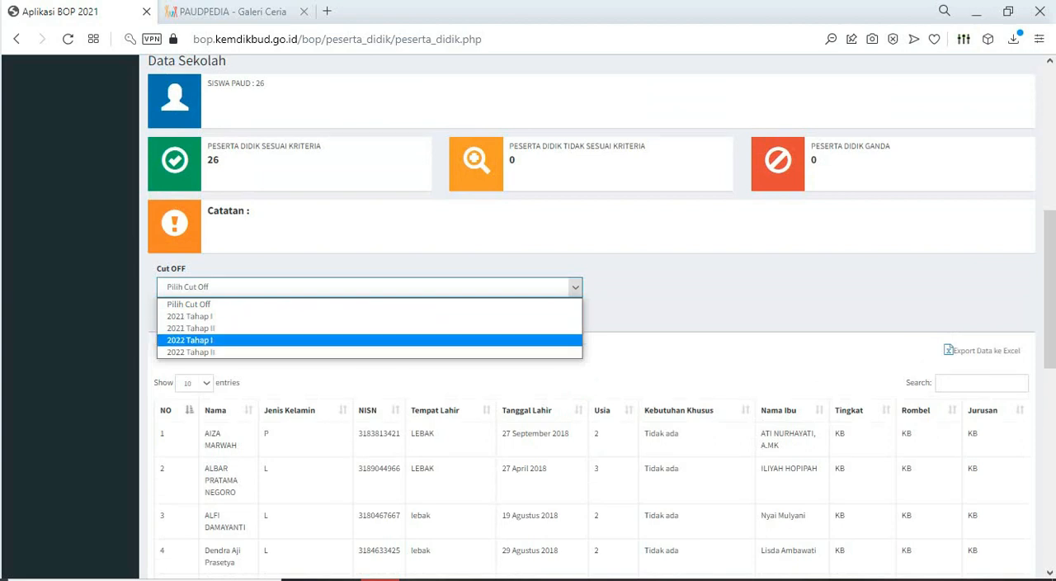
{"action": "left_click", "coordinate": [190, 340]}
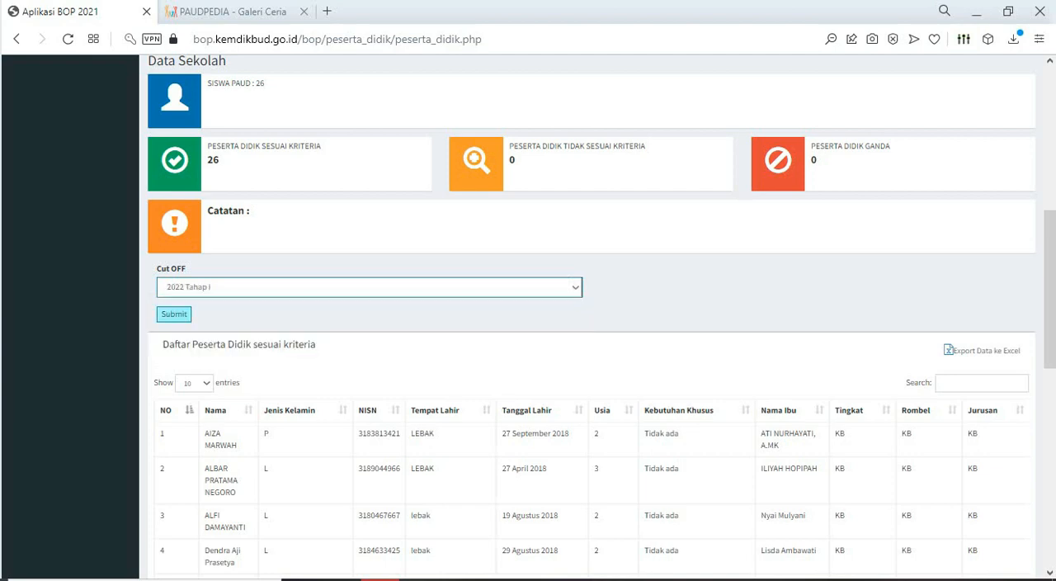
{"action": "left_click", "coordinate": [174, 315]}
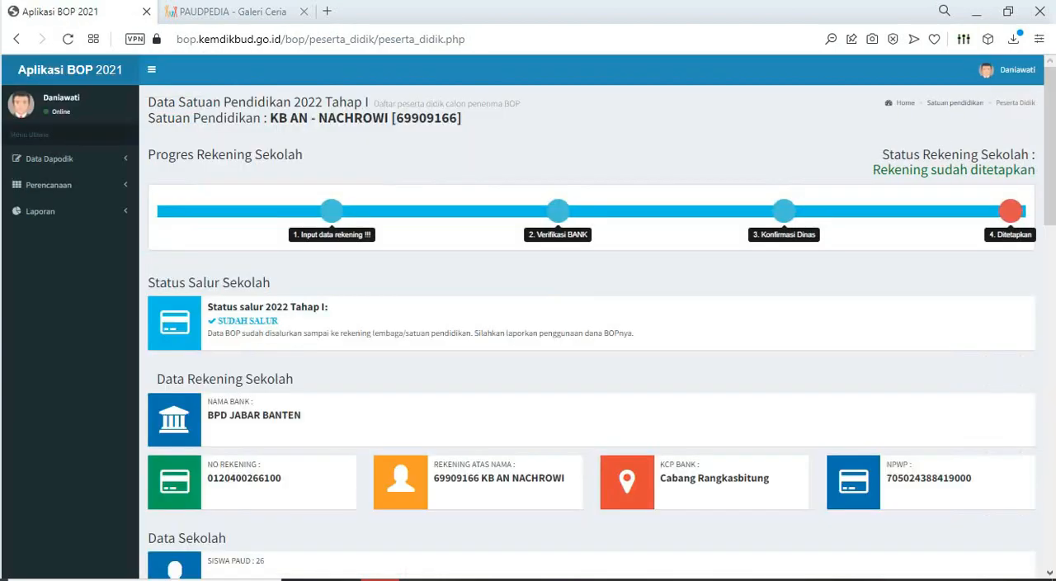
{"action": "scroll", "coordinate": [592, 318], "scroll_direction": "down", "scroll_amount": 3}
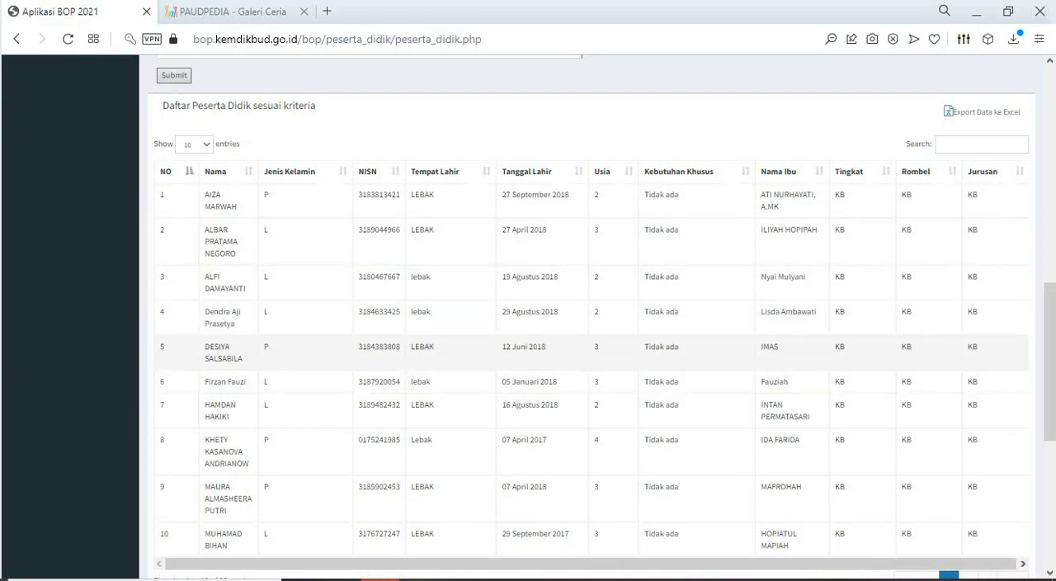
{"action": "scroll", "coordinate": [697, 411], "scroll_direction": "up", "scroll_amount": 1}
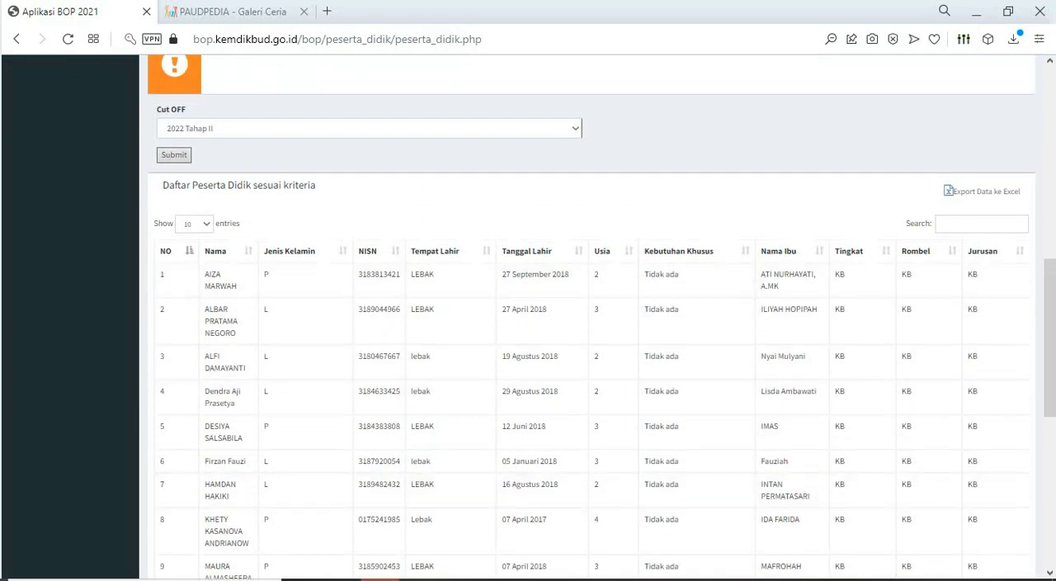
- Open the Input Perencanaan page of the Perencanaan section
{"action": "scroll", "coordinate": [697, 397], "scroll_direction": "up", "scroll_amount": 6}
{"action": "scroll", "coordinate": [591, 318], "scroll_direction": "up", "scroll_amount": 2}
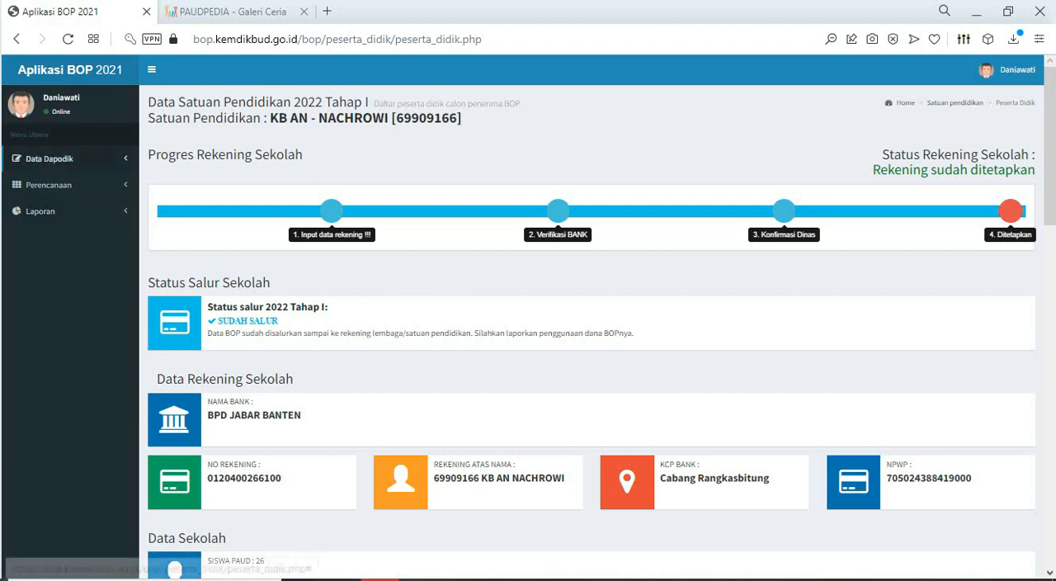
{"action": "left_click", "coordinate": [50, 184]}
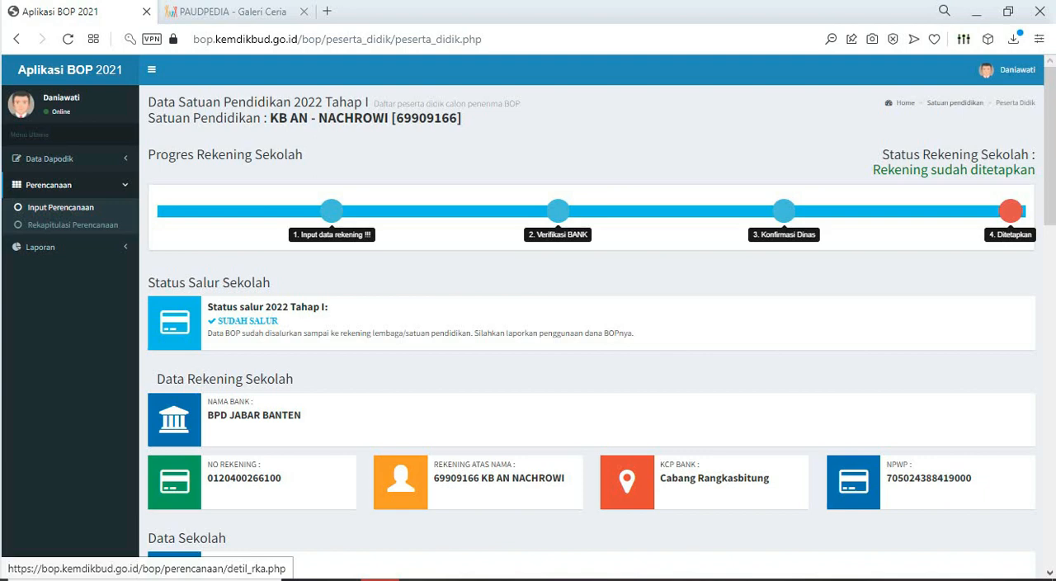
{"action": "left_click", "coordinate": [60, 208]}
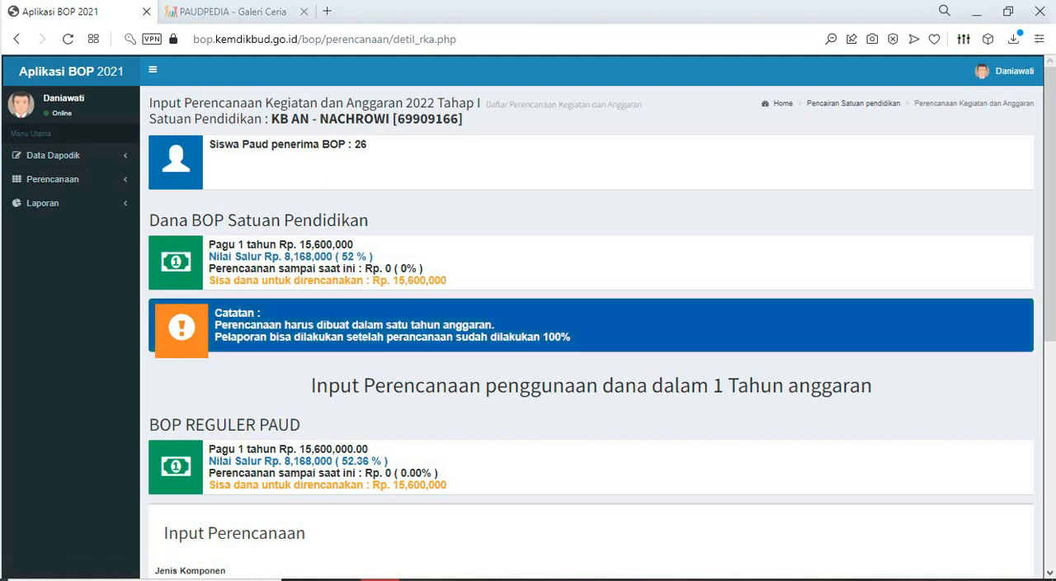
- Review the BOP fund summary, the planning notes, the BOP Reguler PAUD budget and the fields of the planning input form
{"action": "scroll", "coordinate": [591, 330], "scroll_direction": "down", "scroll_amount": 1}
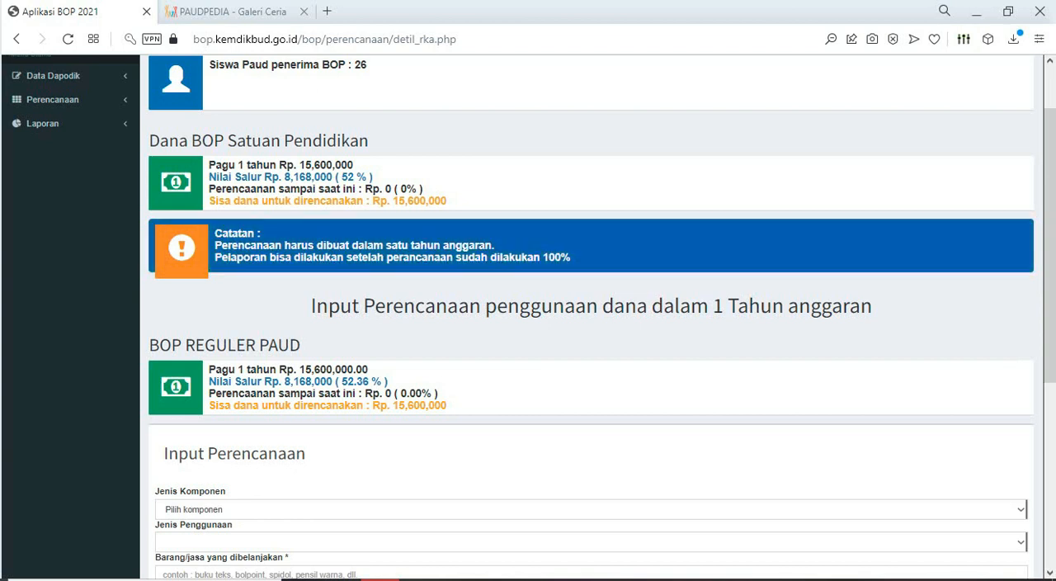
{"action": "scroll", "coordinate": [598, 316], "scroll_direction": "down", "scroll_amount": 1}
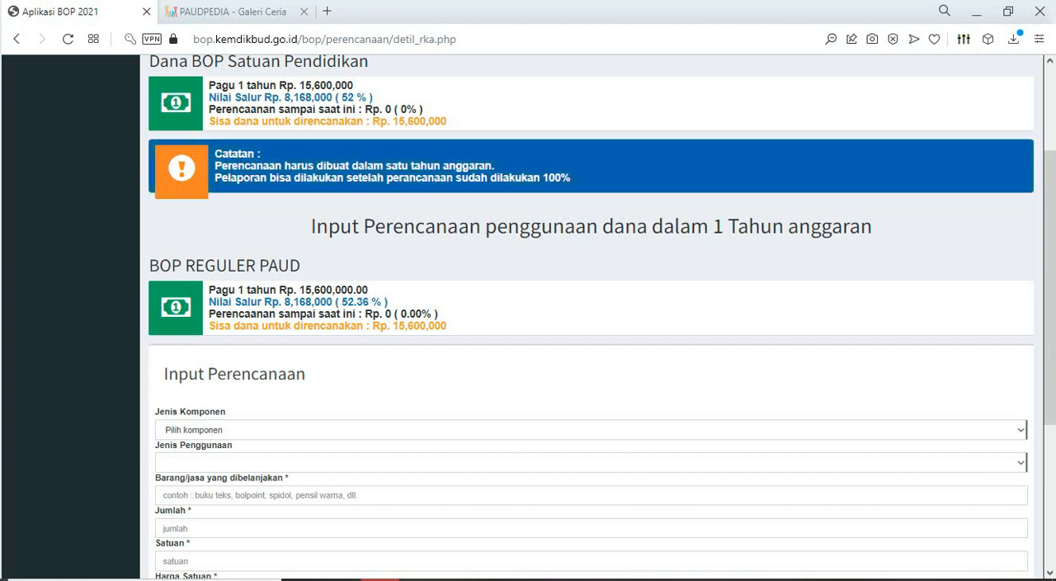
{"action": "scroll", "coordinate": [591, 331], "scroll_direction": "up", "scroll_amount": 1}
{"action": "scroll", "coordinate": [591, 331], "scroll_direction": "up", "scroll_amount": 2}
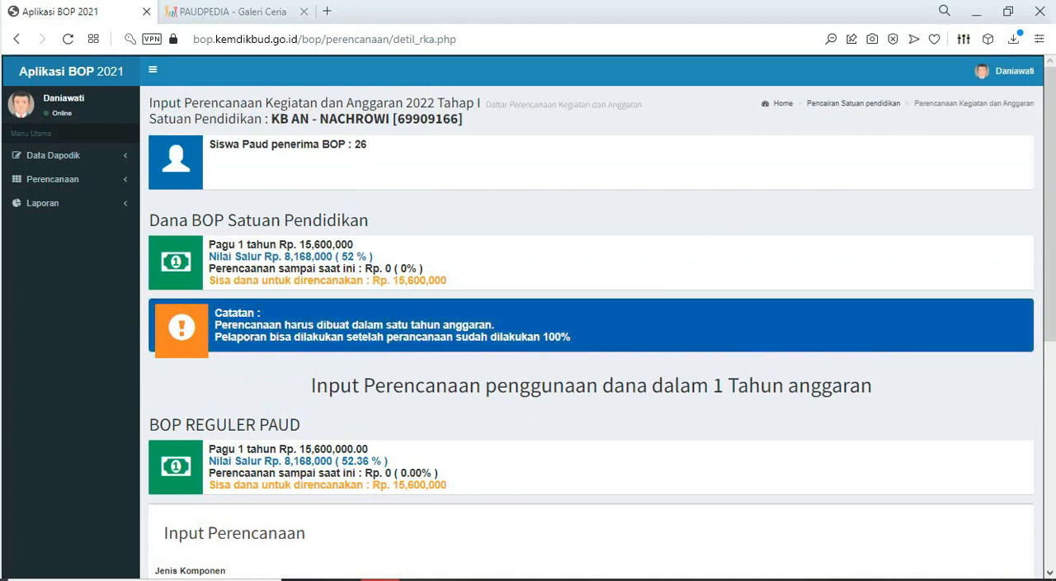
{"action": "scroll", "coordinate": [591, 330], "scroll_direction": "down", "scroll_amount": 2}
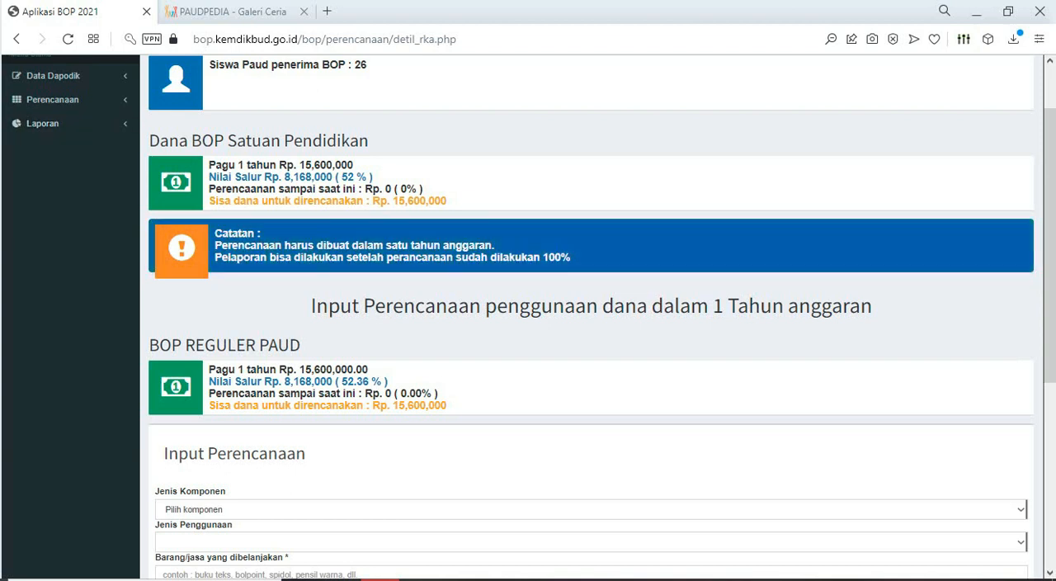
{"action": "scroll", "coordinate": [591, 330], "scroll_direction": "down", "scroll_amount": 1}
{"action": "scroll", "coordinate": [591, 330], "scroll_direction": "down", "scroll_amount": 1}
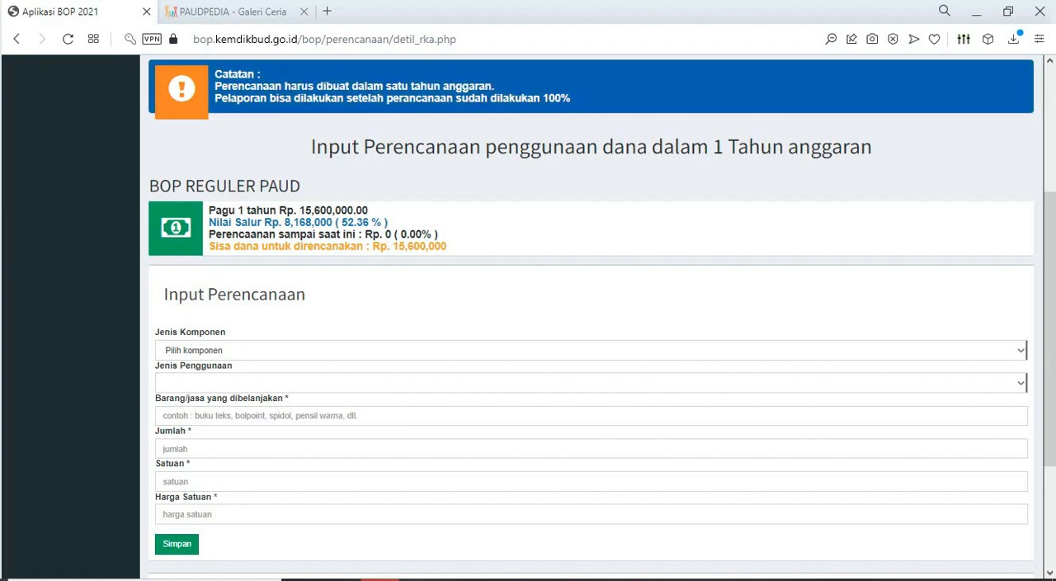
- Set the planning entry's Jenis Komponen to Penerimaan Peserta Didik Baru
{"action": "scroll", "coordinate": [591, 313], "scroll_direction": "up", "scroll_amount": 1}
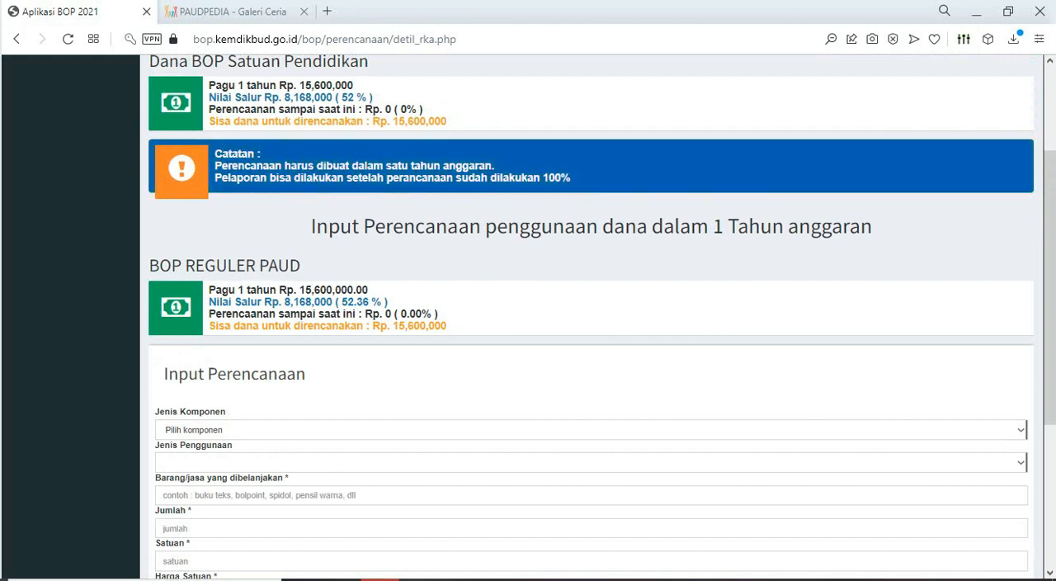
{"action": "scroll", "coordinate": [592, 314], "scroll_direction": "down", "scroll_amount": 3}
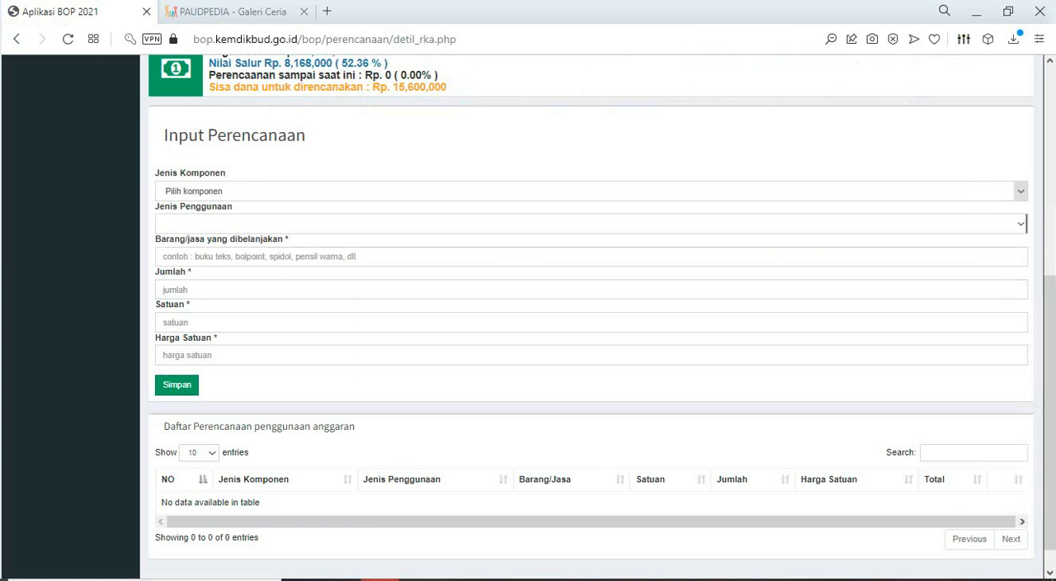
{"action": "left_click", "coordinate": [1021, 191]}
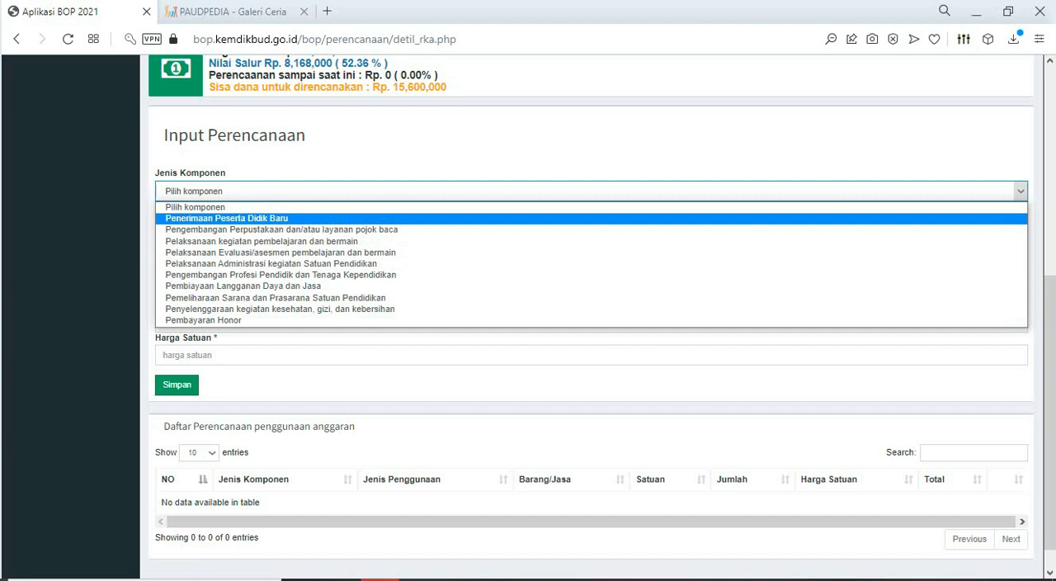
{"action": "left_click", "coordinate": [227, 219]}
- Switch to the Excel budget workbook and locate the Penerimaan Peserta Didik Baru section in the RKAS BOP 2022 sheet
{"action": "mouse_move", "coordinate": [497, 579]}
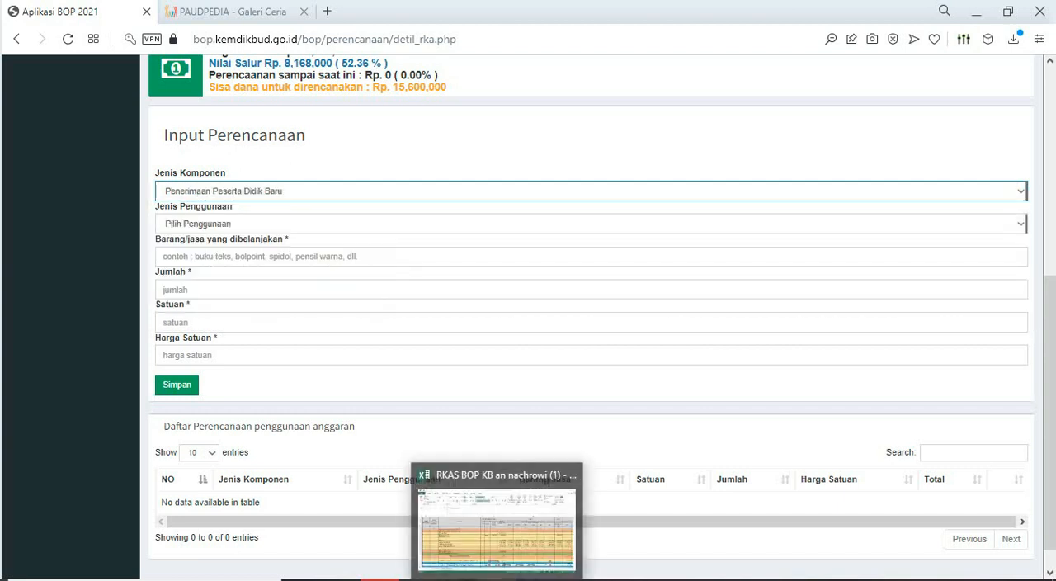
{"action": "left_click", "coordinate": [497, 529]}
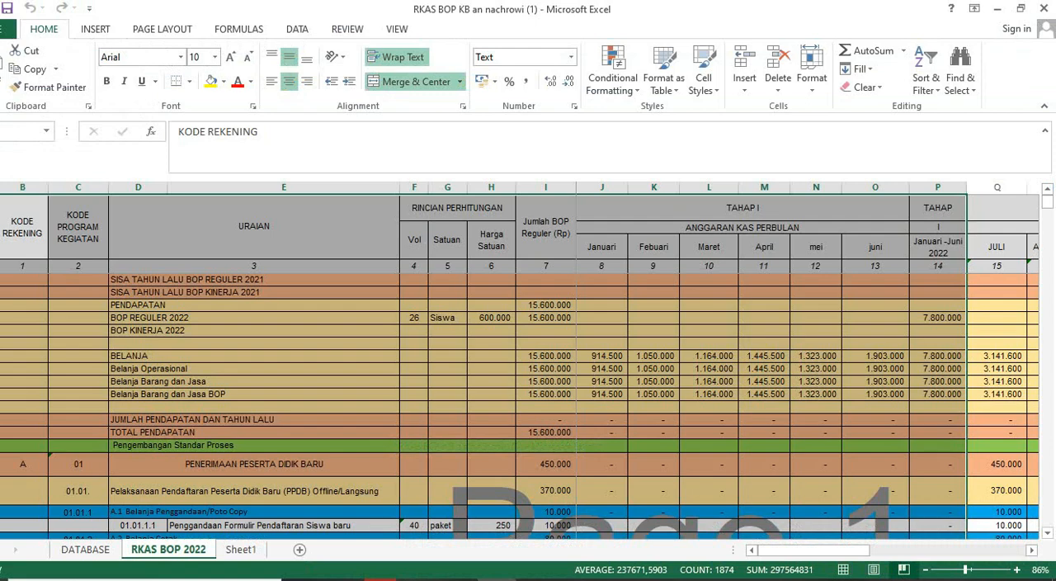
{"action": "left_click", "coordinate": [254, 343]}
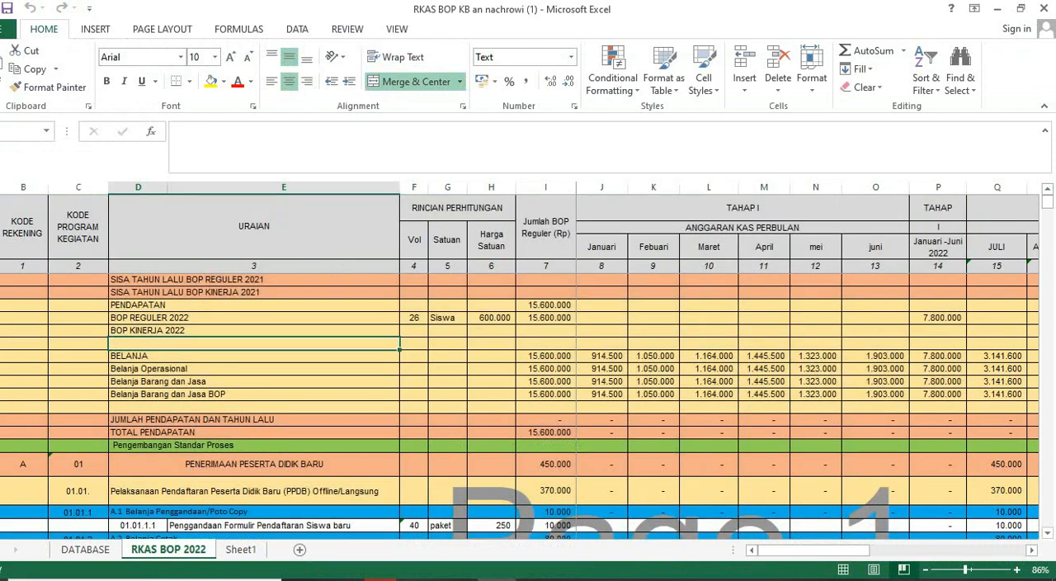
{"action": "scroll", "coordinate": [528, 405], "scroll_direction": "down", "scroll_amount": 3}
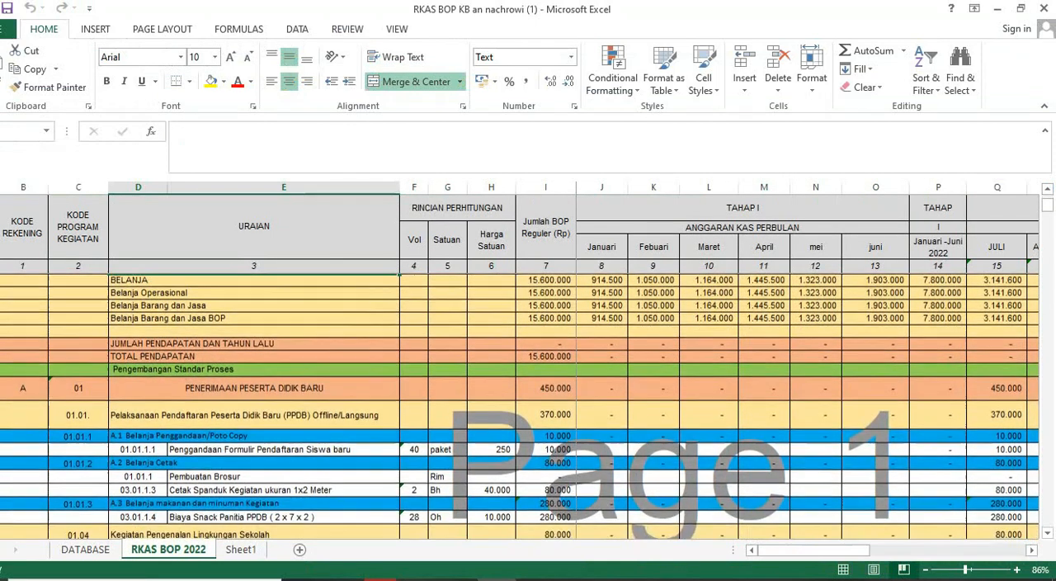
{"action": "scroll", "coordinate": [528, 404], "scroll_direction": "down", "scroll_amount": 2}
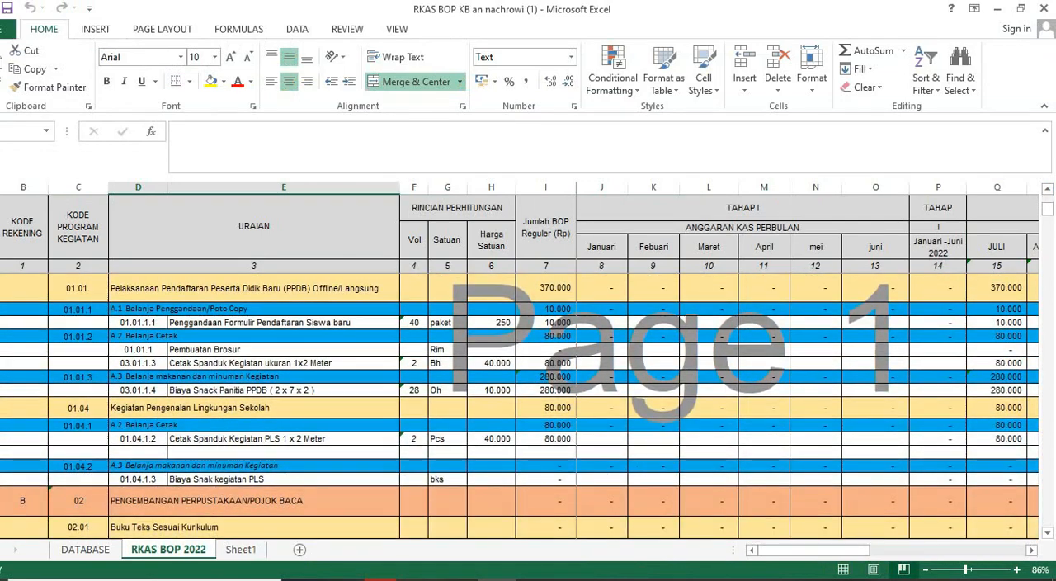
{"action": "scroll", "coordinate": [528, 404], "scroll_direction": "up", "scroll_amount": 2}
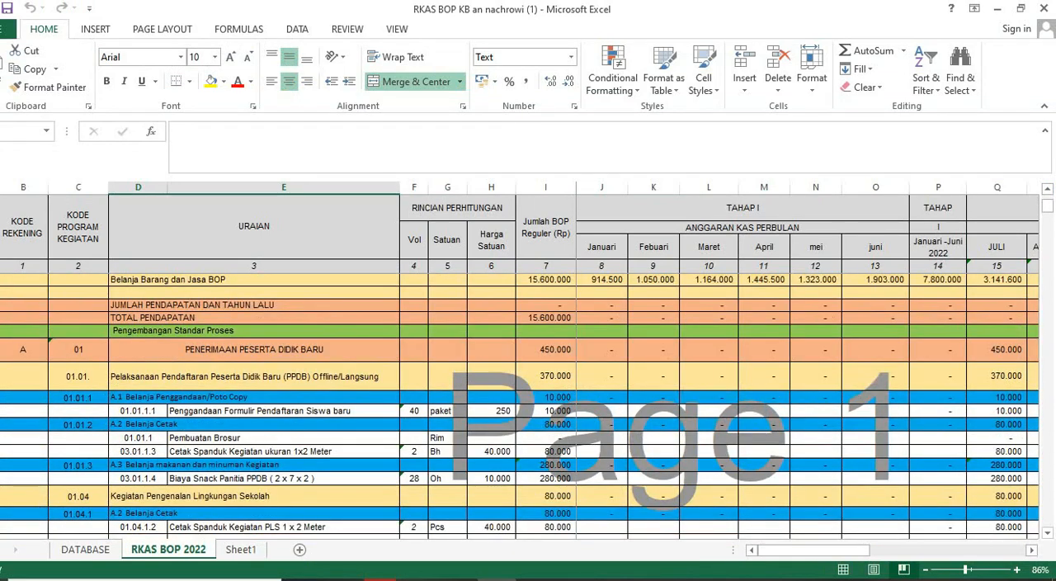
{"action": "left_click", "coordinate": [254, 350]}
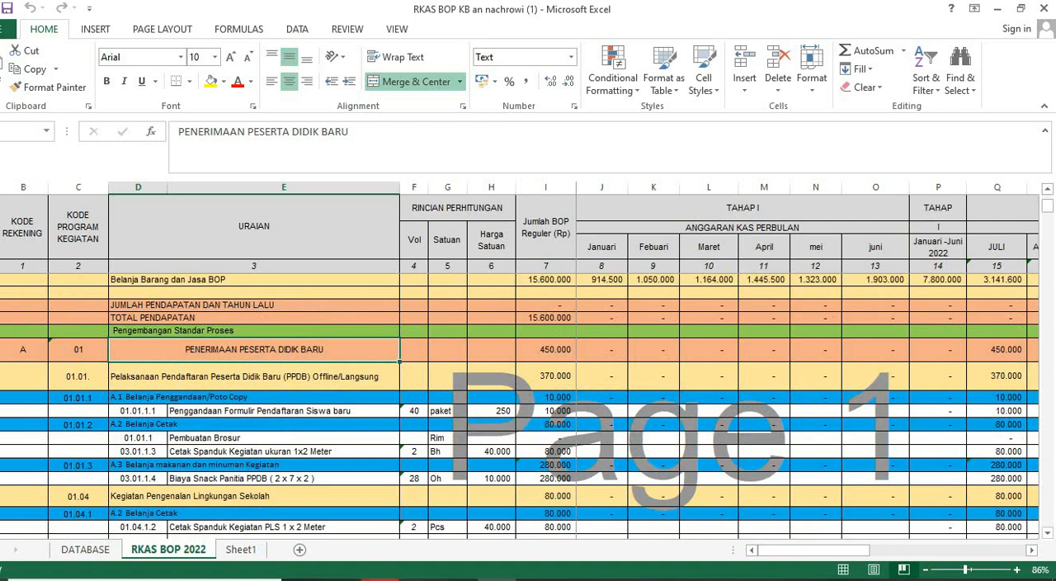
- Compare the Jenis Penggunaan options in the BOP form with the PPDB items in the Excel RKAS sheet
{"action": "key", "text": "alt+Tab"}
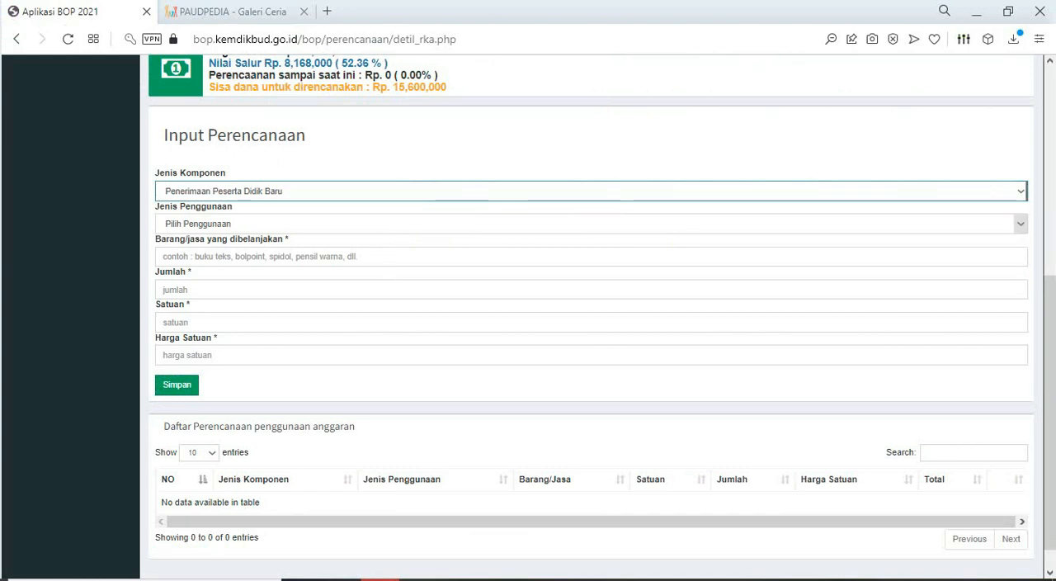
{"action": "left_click", "coordinate": [1020, 224]}
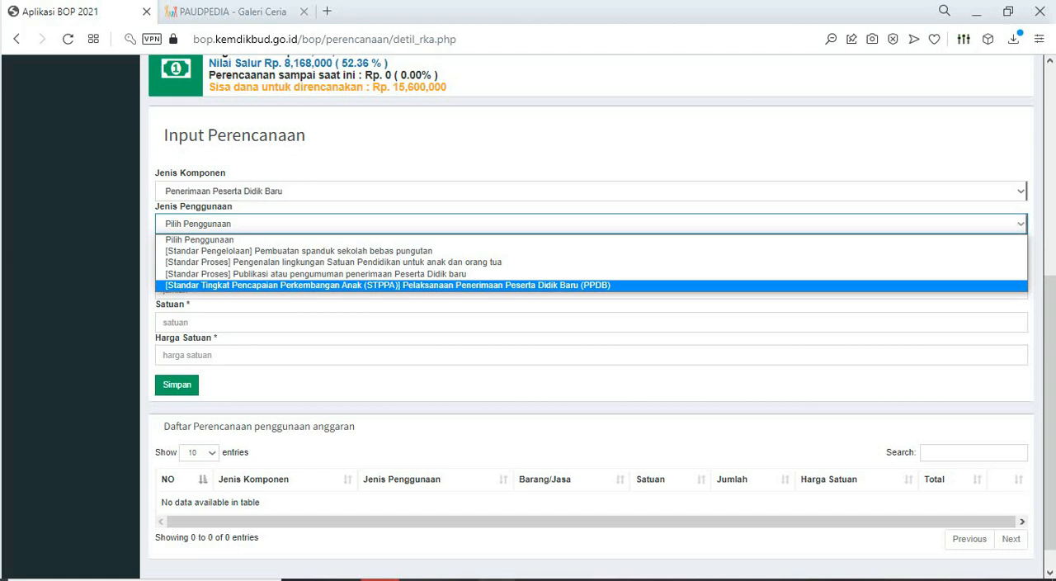
{"action": "left_click", "coordinate": [497, 579]}
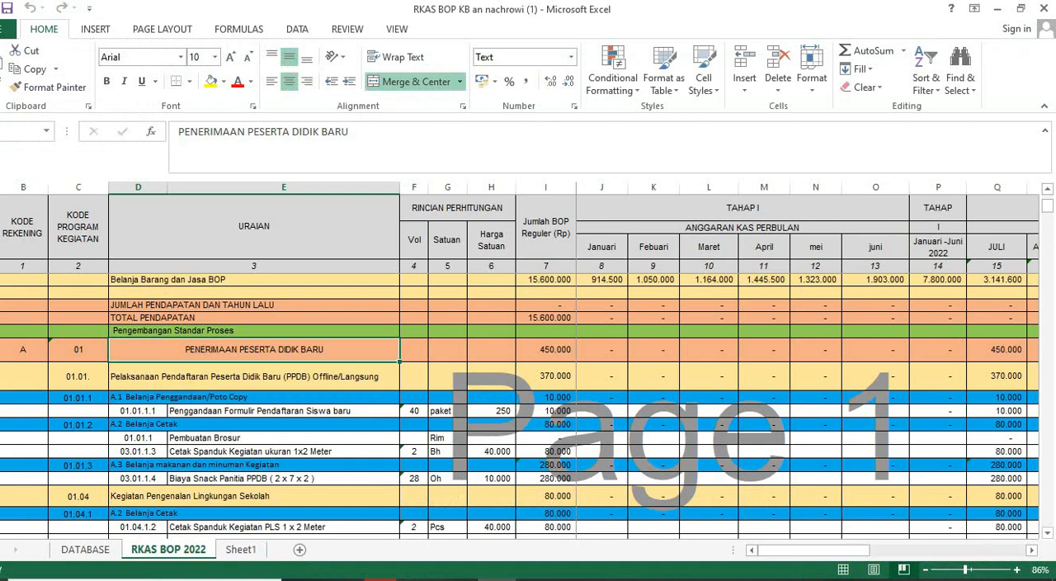
{"action": "scroll", "coordinate": [528, 404], "scroll_direction": "down", "scroll_amount": 1}
{"action": "left_click", "coordinate": [254, 338]}
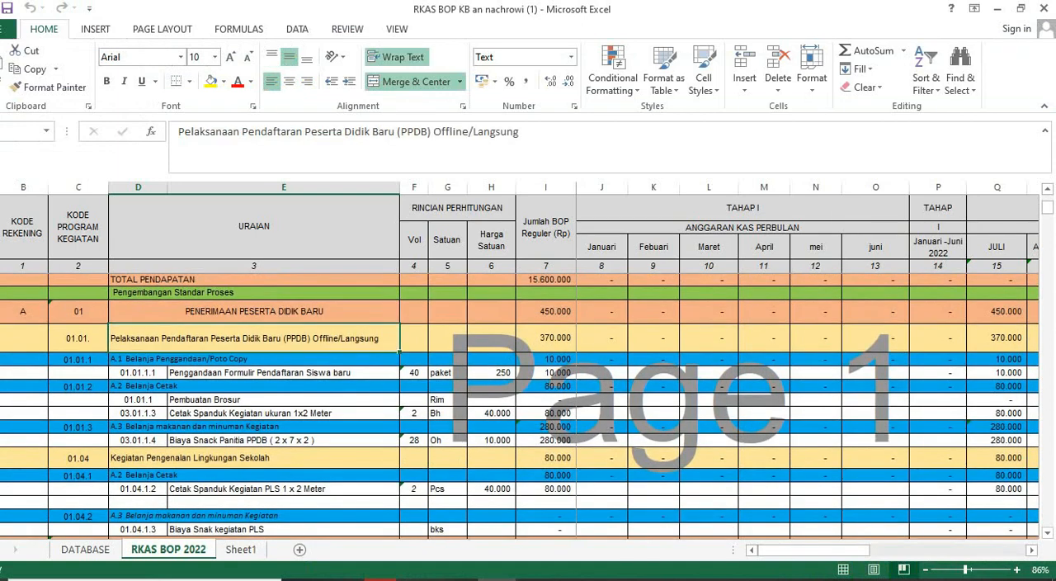
{"action": "scroll", "coordinate": [528, 405], "scroll_direction": "down", "scroll_amount": 3}
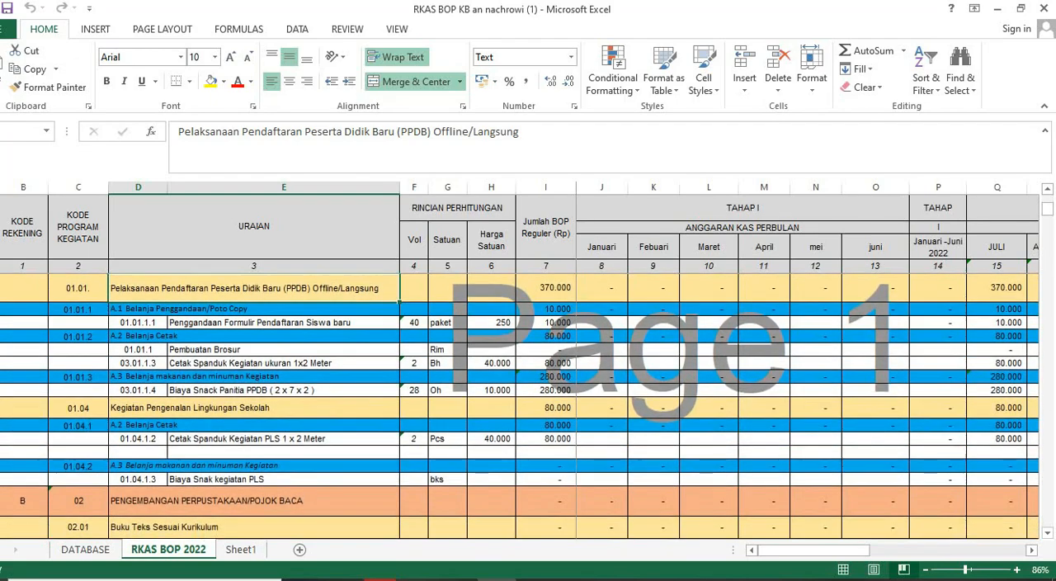
{"action": "scroll", "coordinate": [529, 404], "scroll_direction": "up", "scroll_amount": 2}
{"action": "scroll", "coordinate": [528, 404], "scroll_direction": "up", "scroll_amount": 1}
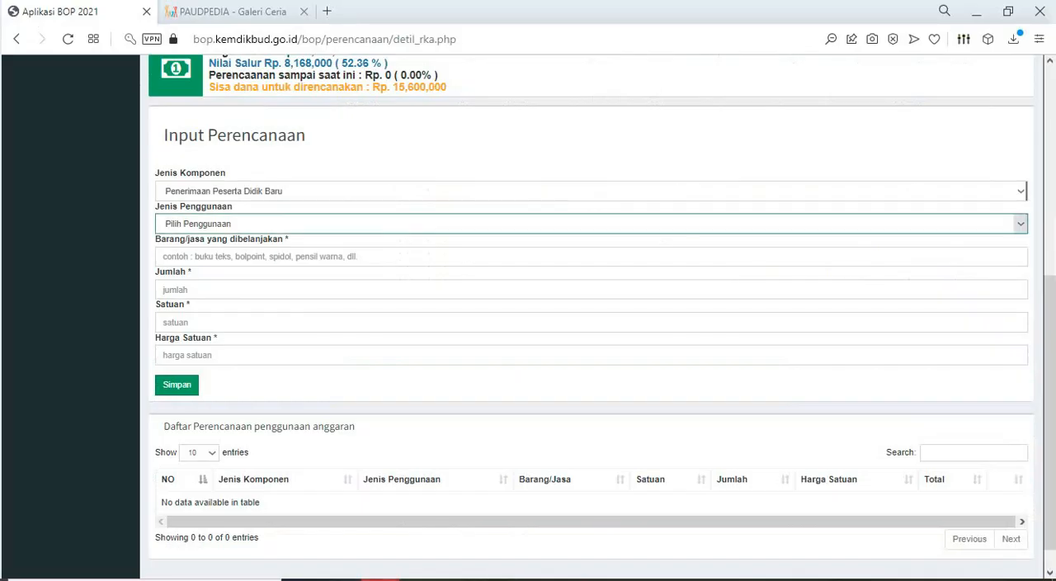
- Keep Penerimaan Peserta Didik Baru as component and set Jenis Penggunaan to [Standar Pengelolaan] Pembuatan spanduk sekolah bebas pungutan
{"action": "left_click", "coordinate": [590, 190]}
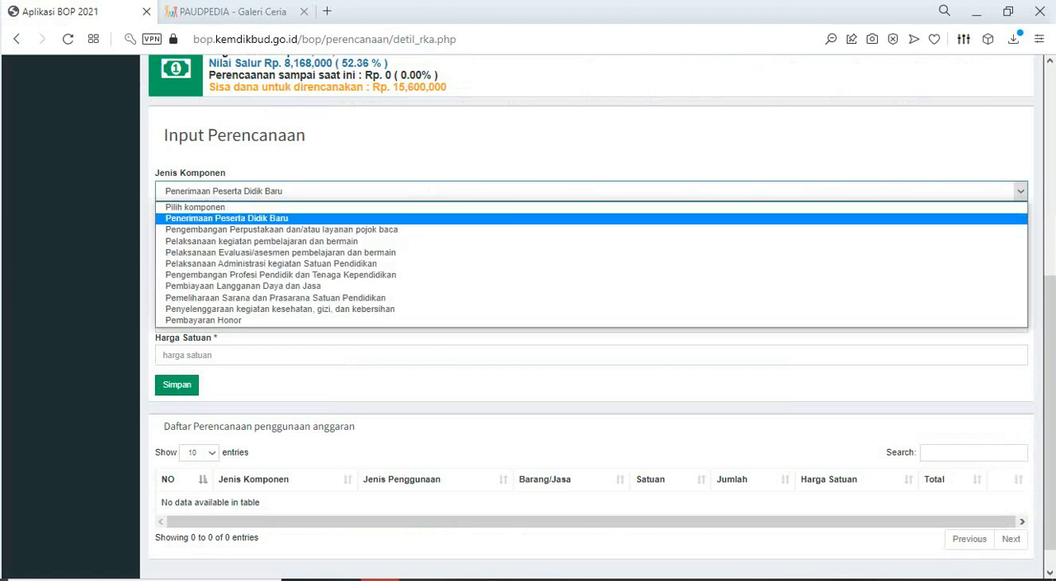
{"action": "left_click", "coordinate": [396, 218]}
{"action": "left_click", "coordinate": [404, 224]}
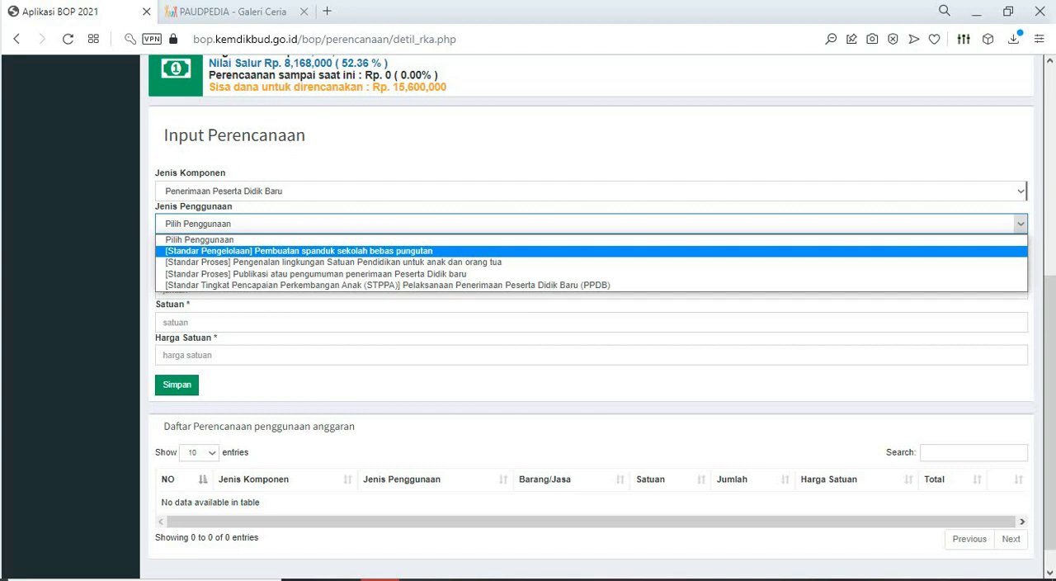
{"action": "left_click", "coordinate": [363, 251]}
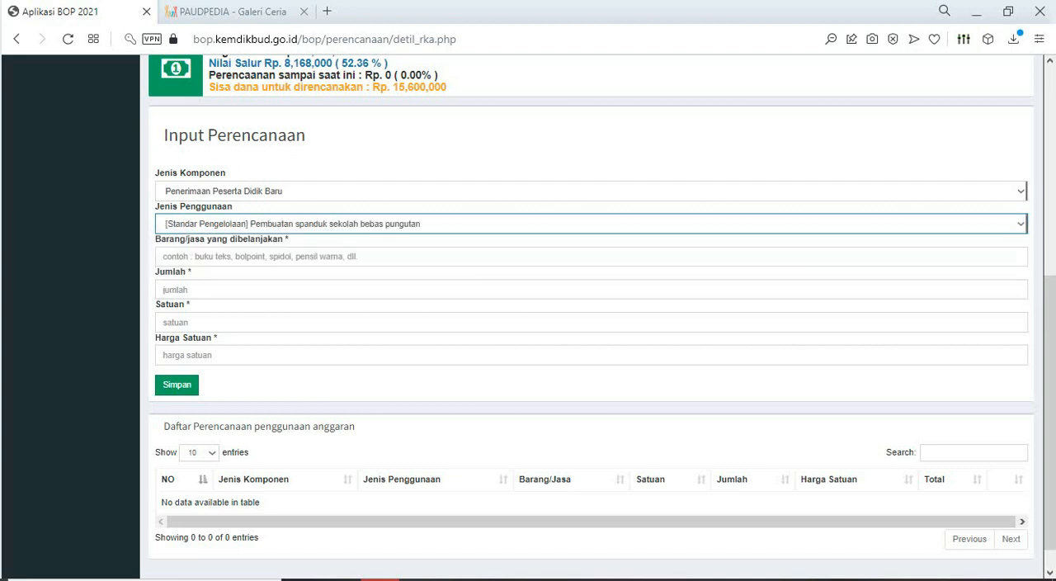
- In the Excel RKAS sheet, find the PLS banner item and copy "Cetak Spanduk Kegiatan PLS" from its description
{"action": "left_click", "coordinate": [497, 579]}
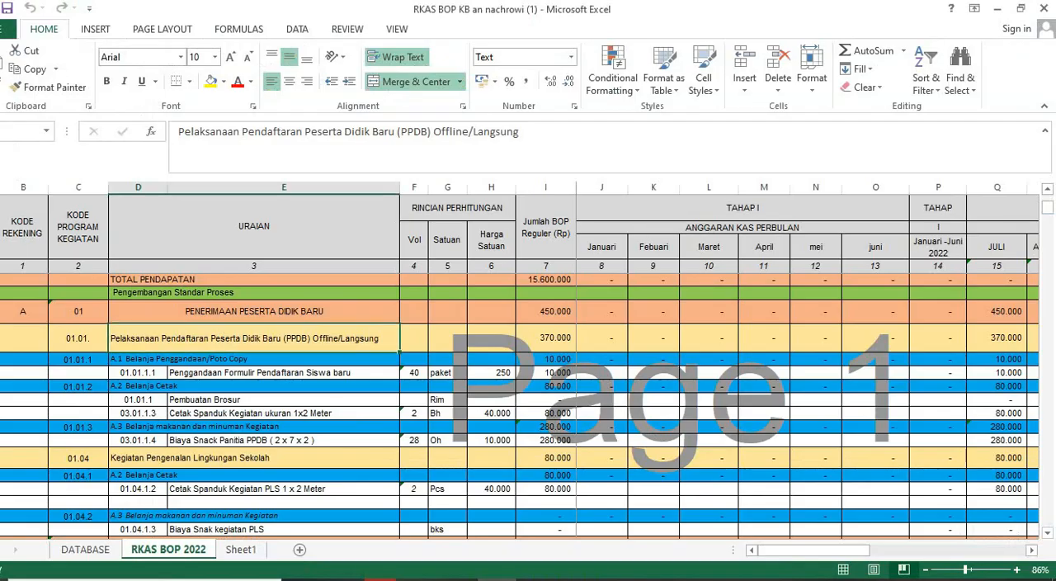
{"action": "scroll", "coordinate": [520, 404], "scroll_direction": "down", "scroll_amount": 3}
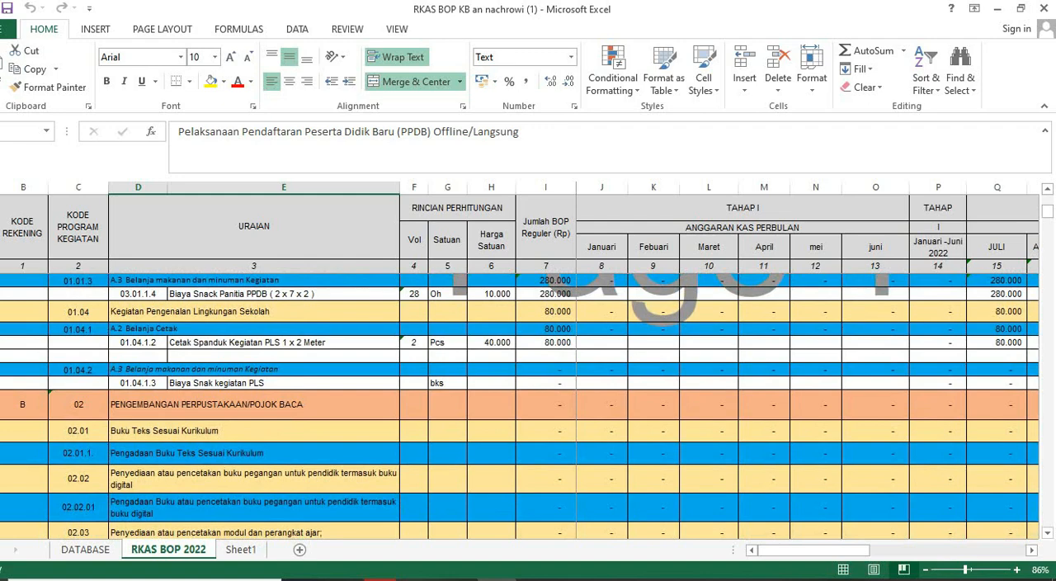
{"action": "left_click", "coordinate": [284, 342]}
{"action": "scroll", "coordinate": [283, 342], "scroll_direction": "down", "scroll_amount": 1}
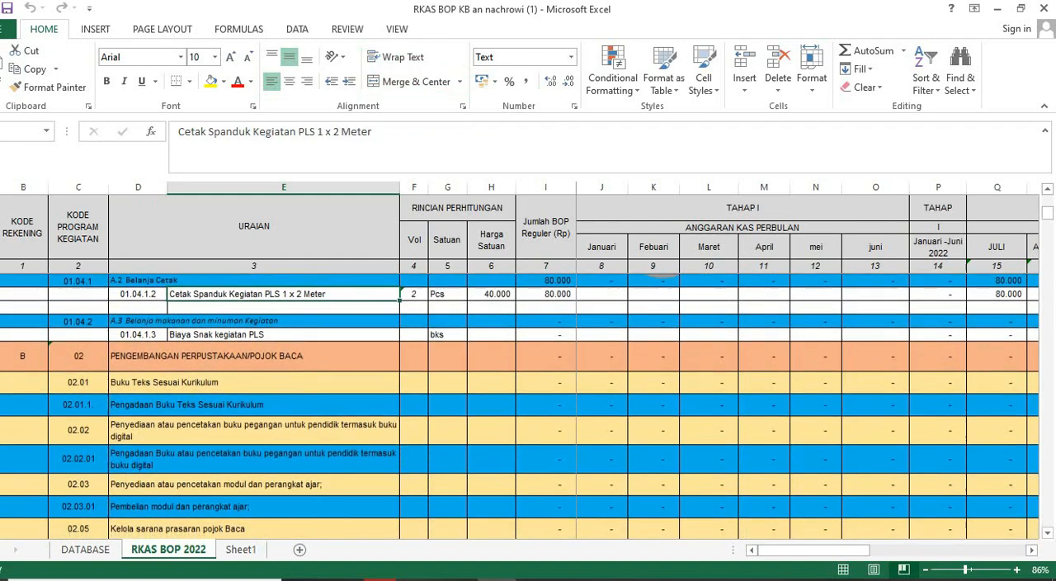
{"action": "scroll", "coordinate": [528, 371], "scroll_direction": "up", "scroll_amount": 1}
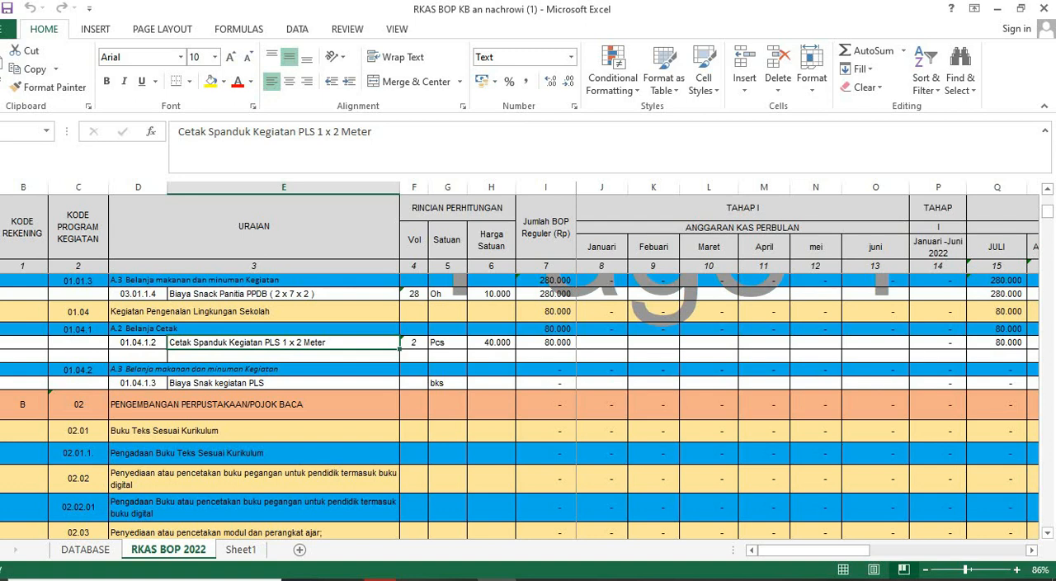
{"action": "left_click_drag", "start_coordinate": [178, 131], "coordinate": [315, 131]}
{"action": "key", "text": "ctrl+c"}
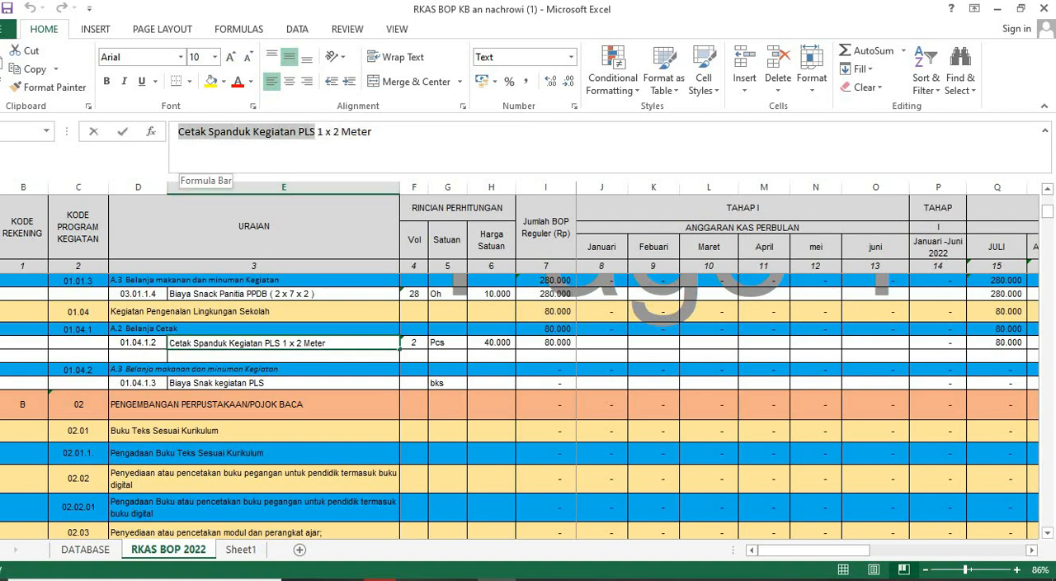
- Back in the BOP form, paste the copied description into Barang/jasa yang dibelanjakan and edit it to "Cetak Spanduk Kegiatan PPDB"
{"action": "left_click", "coordinate": [381, 580]}
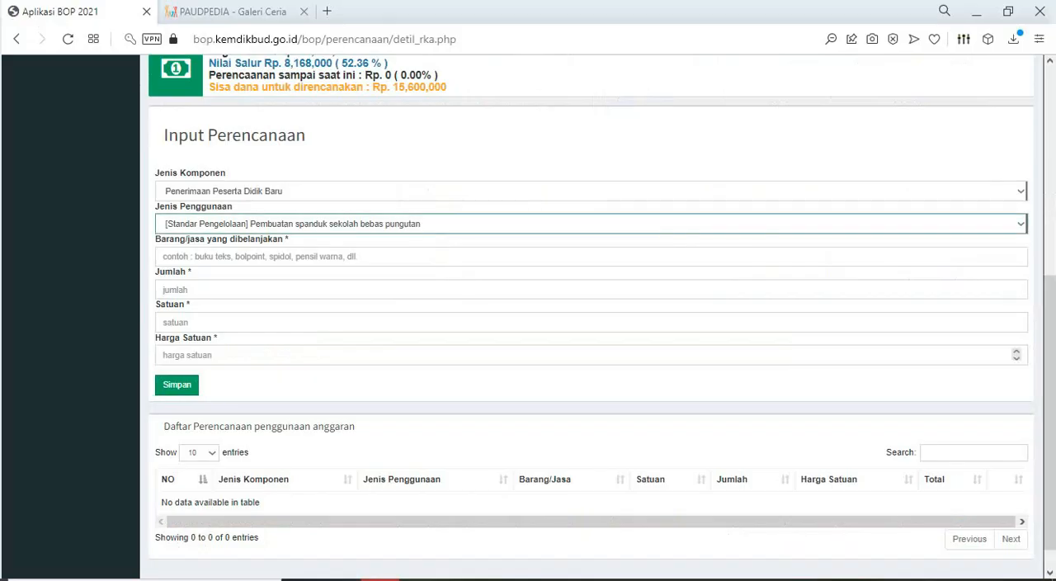
{"action": "left_click", "coordinate": [330, 256]}
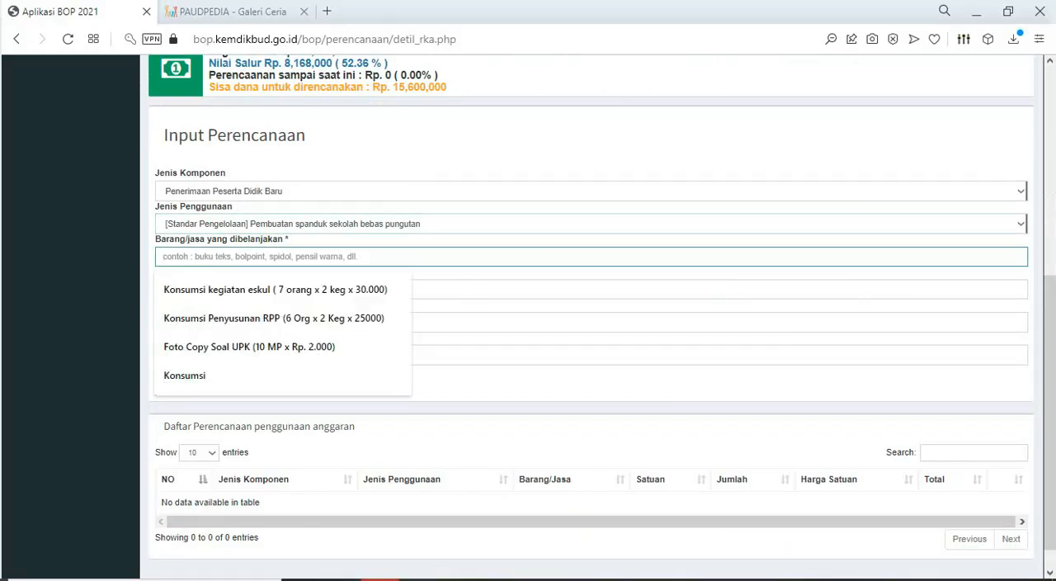
{"action": "key", "text": "ctrl+v"}
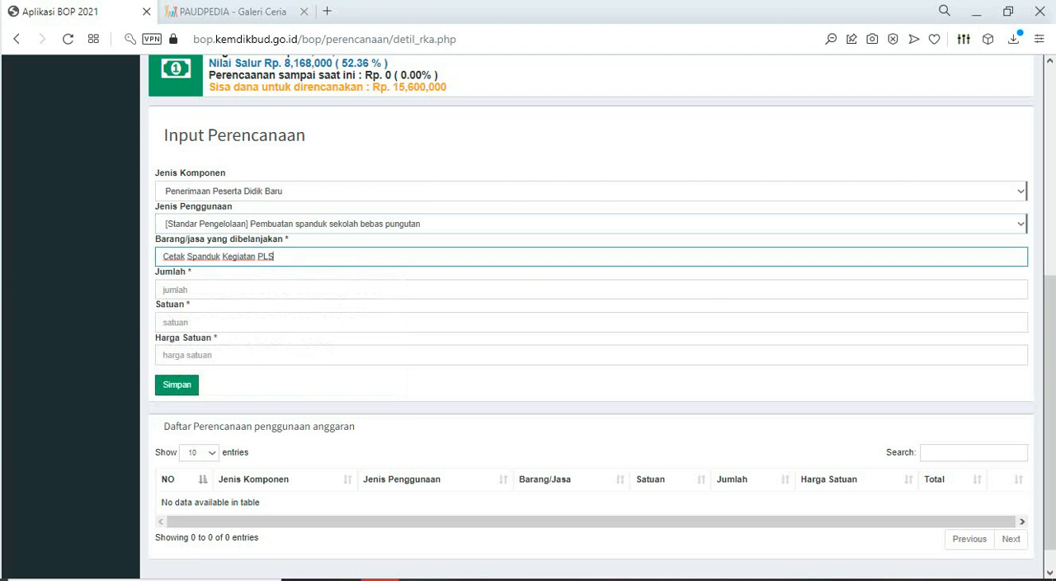
{"action": "key", "text": "BackSpace"}
{"action": "key", "text": "BackSpace"}
{"action": "type", "text": "PDB"}
{"action": "key", "text": "Tab"}
- Check the banner item's volume in the Excel RKAS sheet and set Jumlah to 2 in the BOP form
{"action": "key", "text": "alt+Tab"}
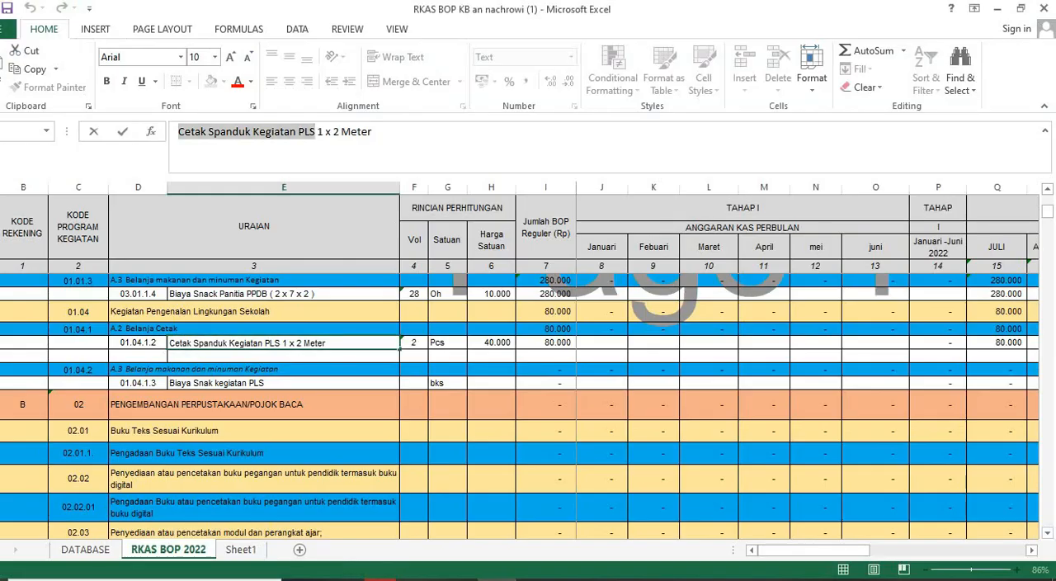
{"action": "key", "text": "Tab"}
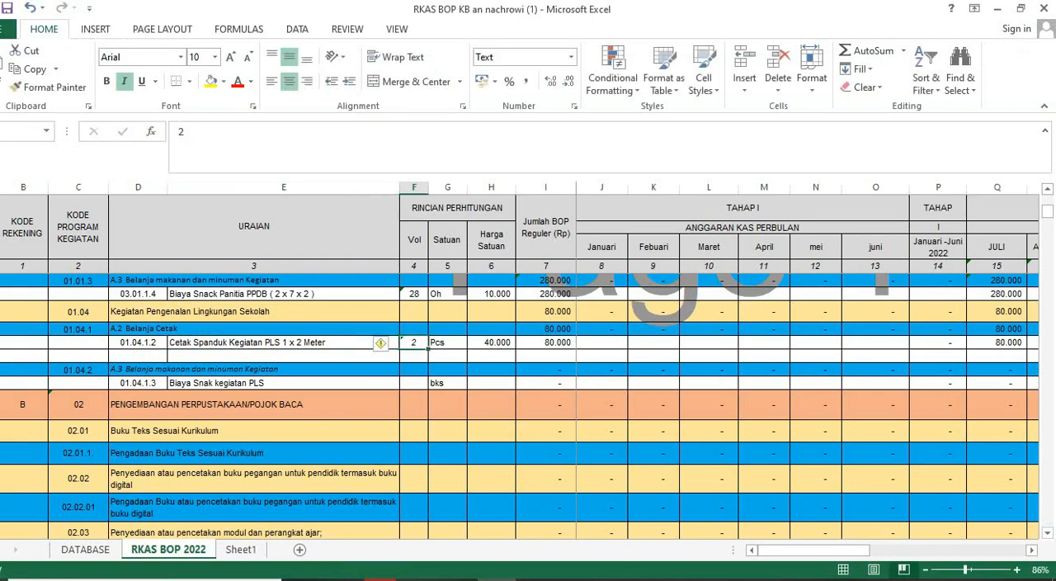
{"action": "key", "text": "alt+Tab"}
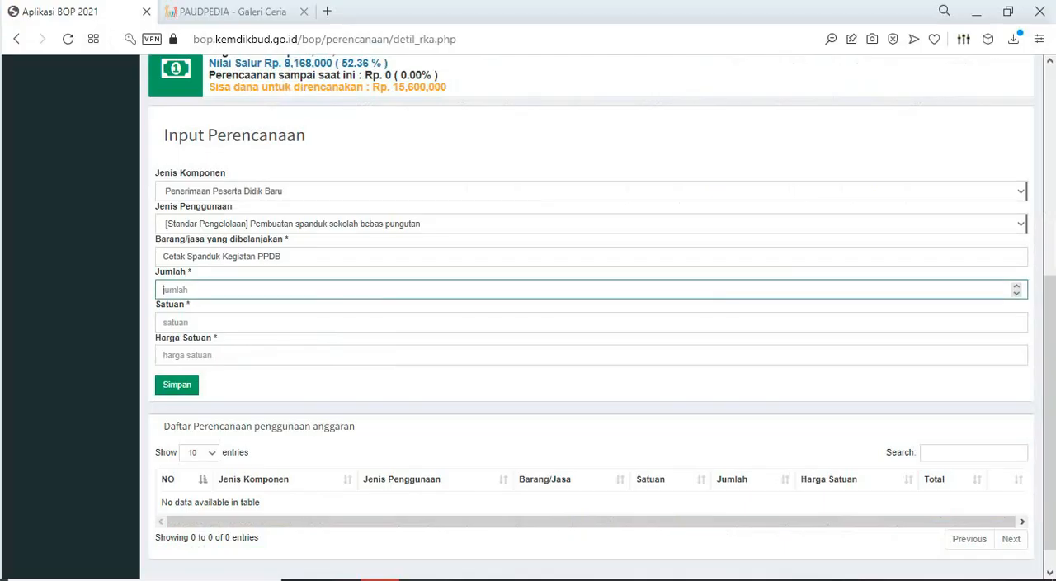
{"action": "type", "text": "2"}
- Copy the PLS banner item's unit "Pcs" from the Excel RKAS sheet and paste it into Satuan in the BOP form
{"action": "key", "text": "alt+Tab"}
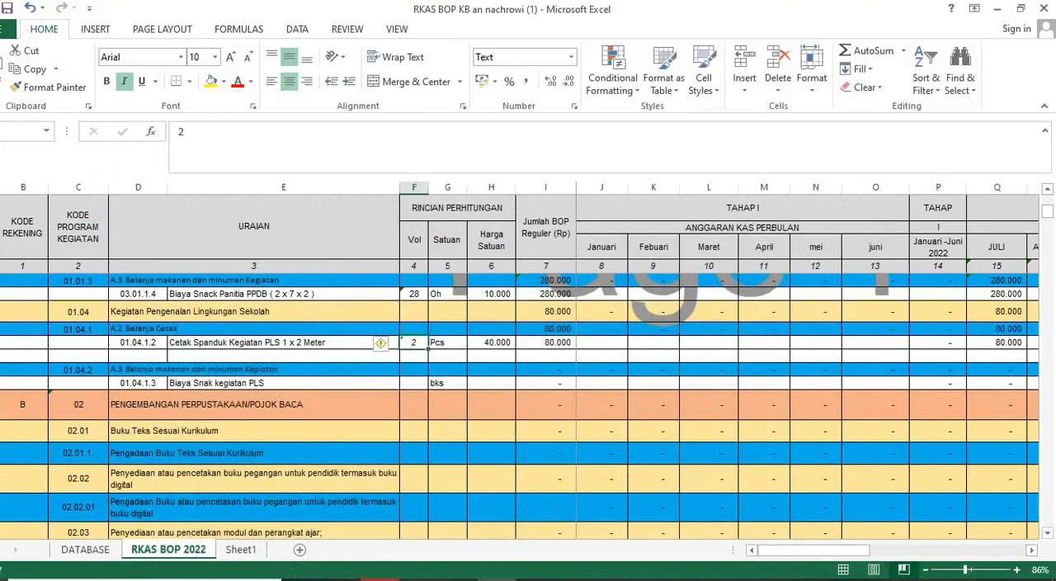
{"action": "left_click", "coordinate": [491, 342]}
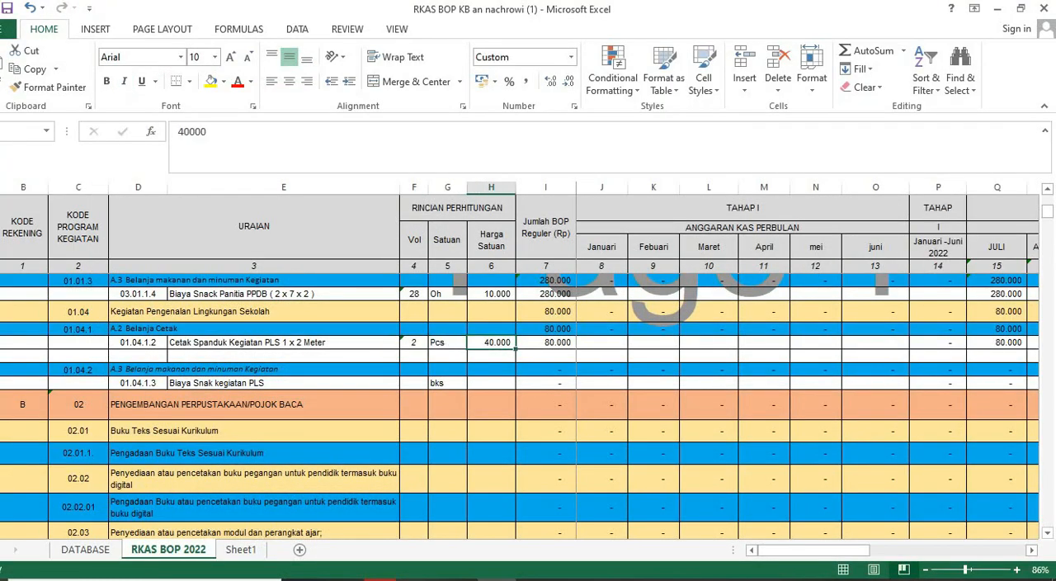
{"action": "key", "text": "alt+Tab"}
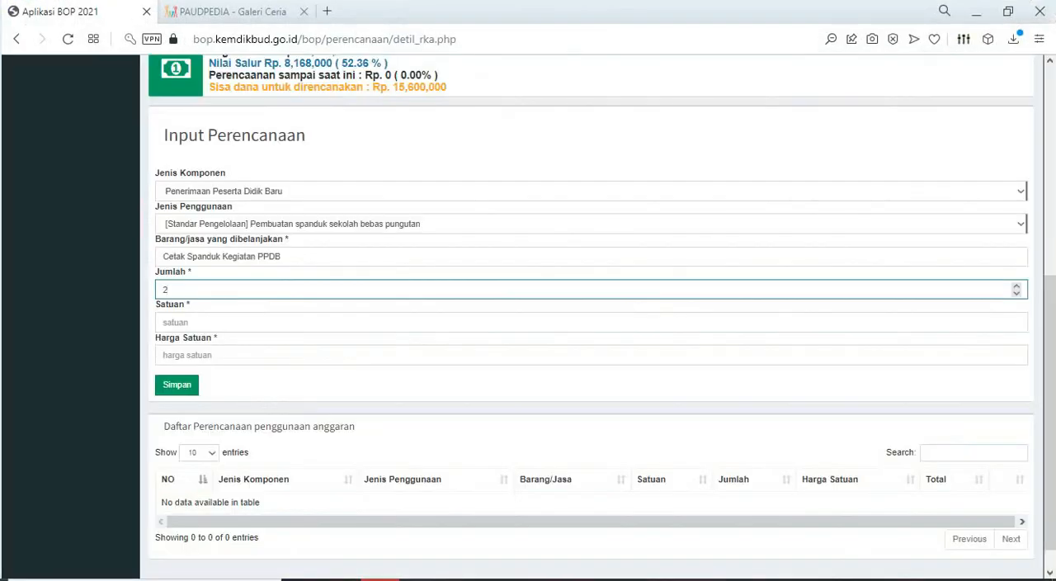
{"action": "left_click", "coordinate": [591, 323]}
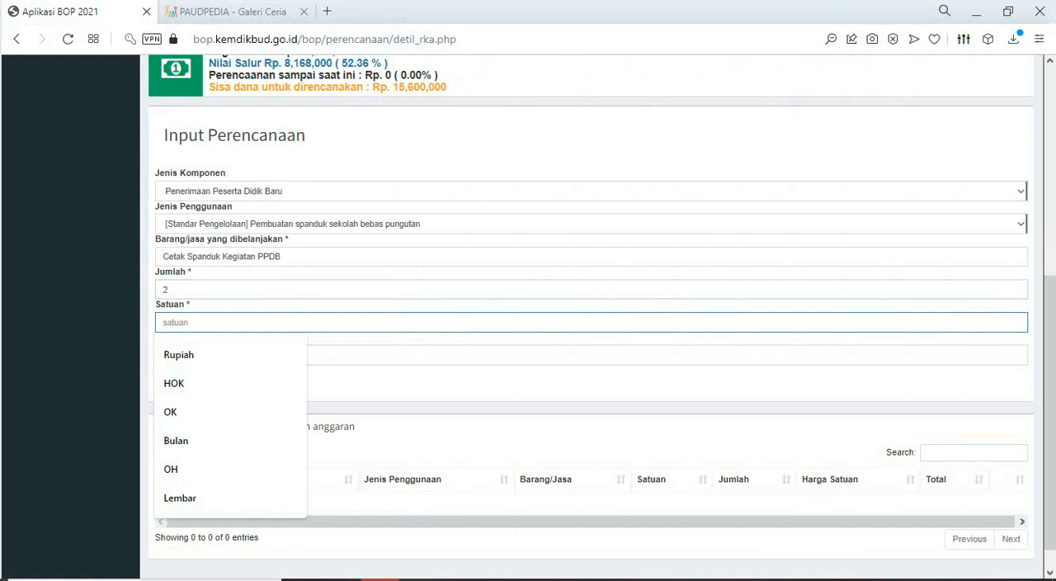
{"action": "left_click", "coordinate": [591, 355]}
{"action": "left_click", "coordinate": [591, 323]}
{"action": "key", "text": "alt+Tab"}
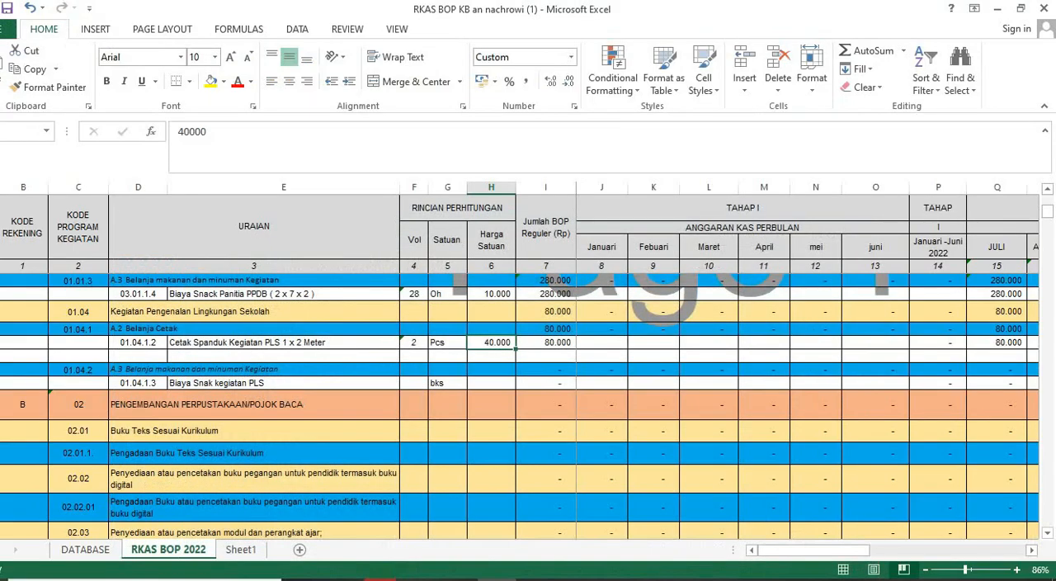
{"action": "left_click", "coordinate": [447, 343]}
{"action": "key", "text": "ctrl+c"}
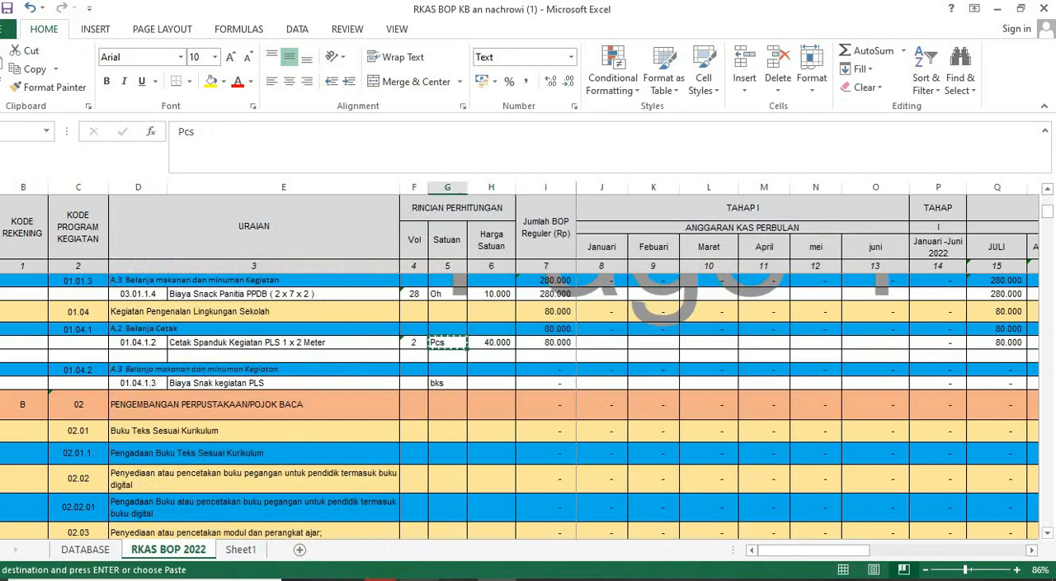
{"action": "key", "text": "alt+Tab"}
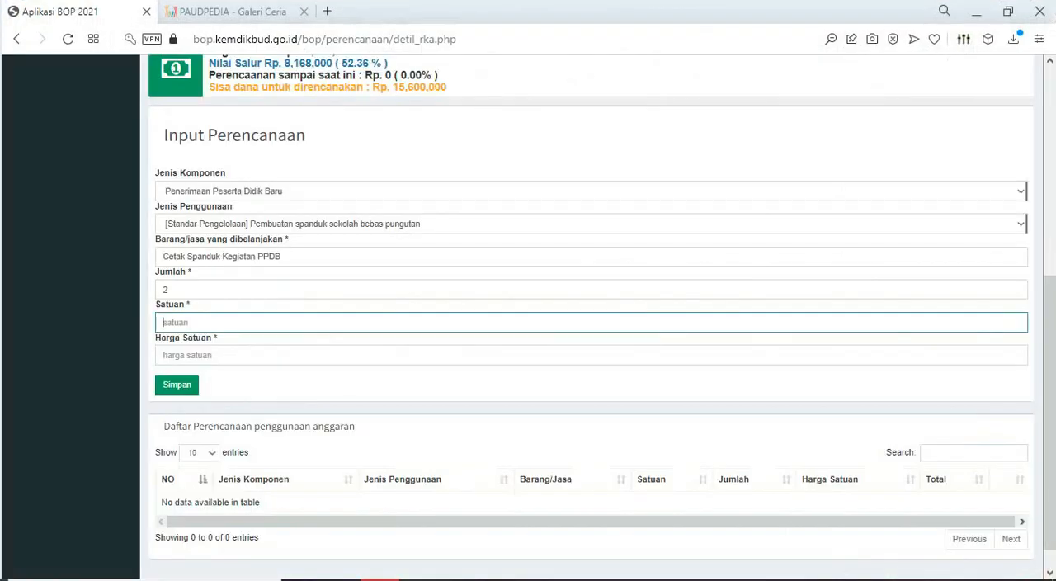
{"action": "key", "text": "ctrl+v"}
{"action": "key", "text": "Tab"}
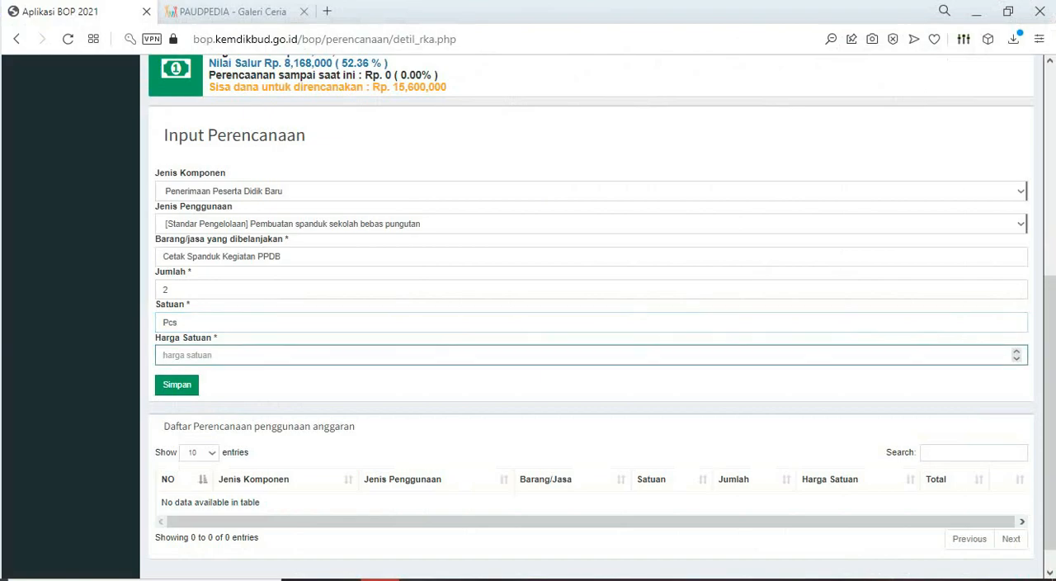
- Check the banner's unit price in the Excel sheet, set Harga Satuan to 40000 in the BOP form and save the planning item
{"action": "key", "text": "alt+Tab"}
{"action": "key", "text": "alt+Tab"}
{"action": "type", "text": "40000"}
{"action": "key", "text": "alt+Tab"}
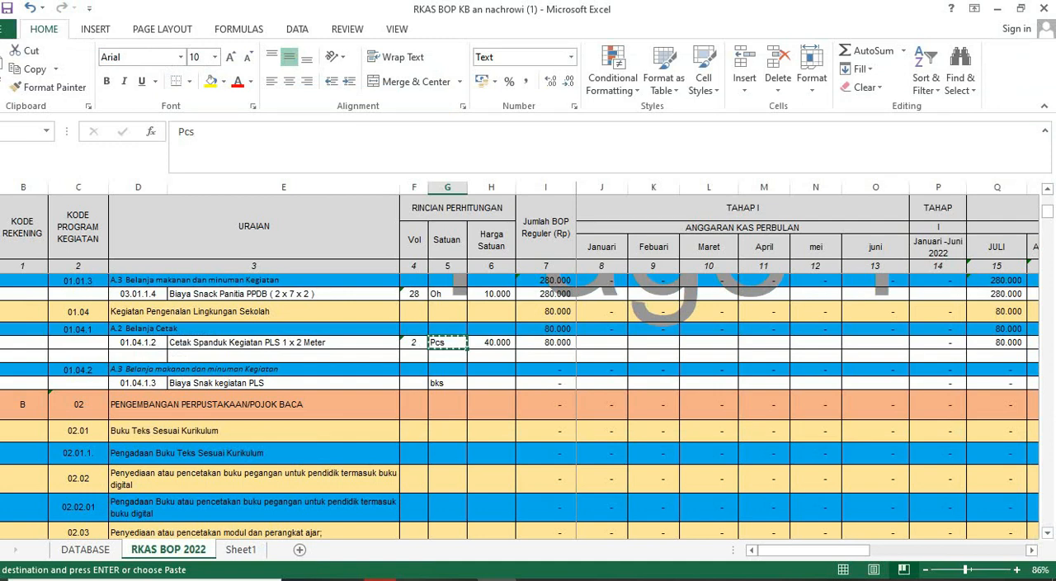
{"action": "left_click", "coordinate": [383, 579]}
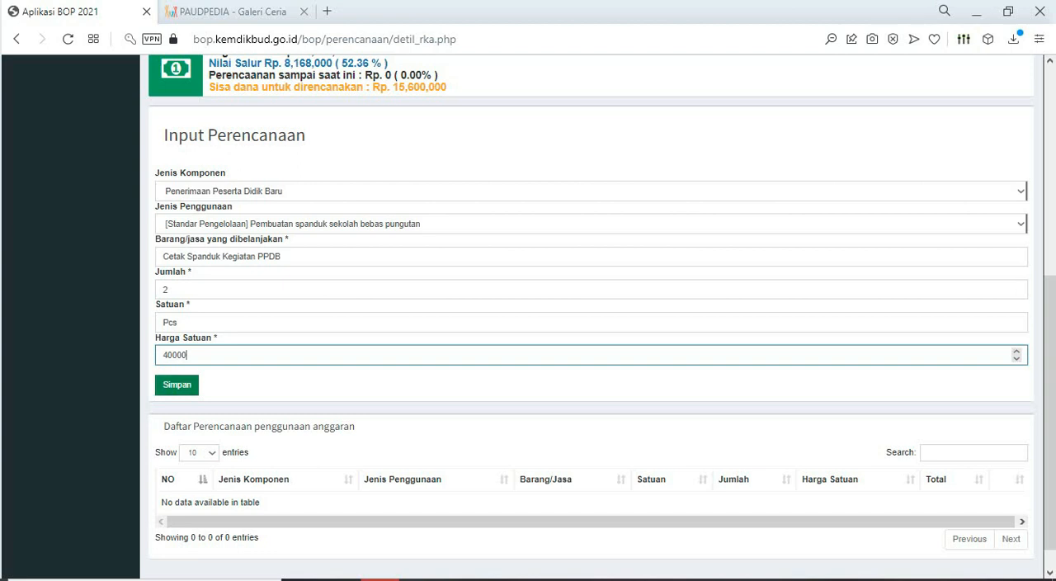
{"action": "key", "text": "Return"}
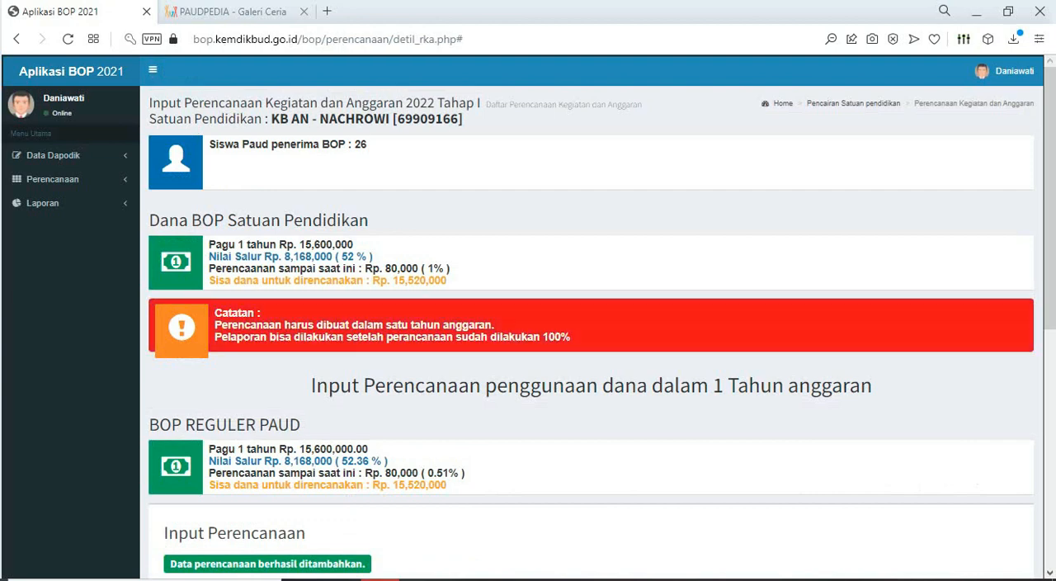
{"action": "scroll", "coordinate": [591, 317], "scroll_direction": "down", "scroll_amount": 4}
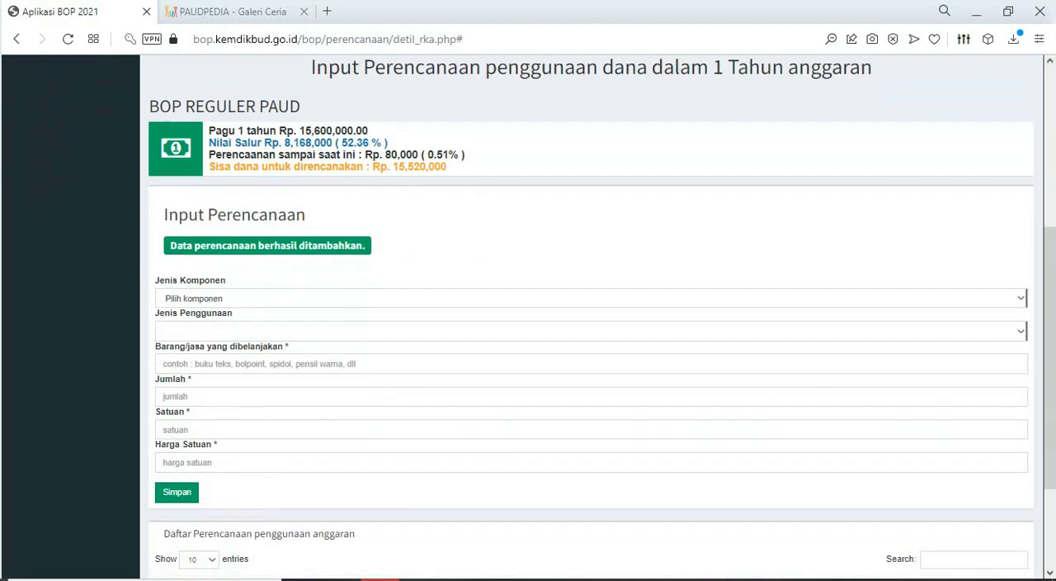
{"action": "scroll", "coordinate": [591, 317], "scroll_direction": "down", "scroll_amount": 2}
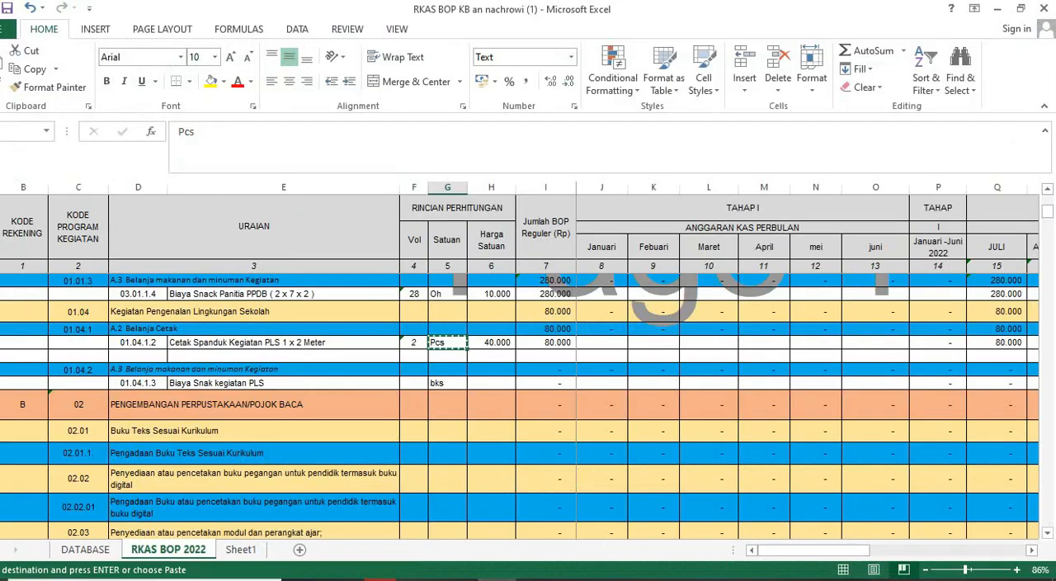
- In the Excel RKAS sheet, highlight the "Cetak Spanduk Kegiatan PLS 1 x 2 Meter" description cell in yellow
{"action": "left_click", "coordinate": [283, 342]}
{"action": "left_click", "coordinate": [211, 82]}
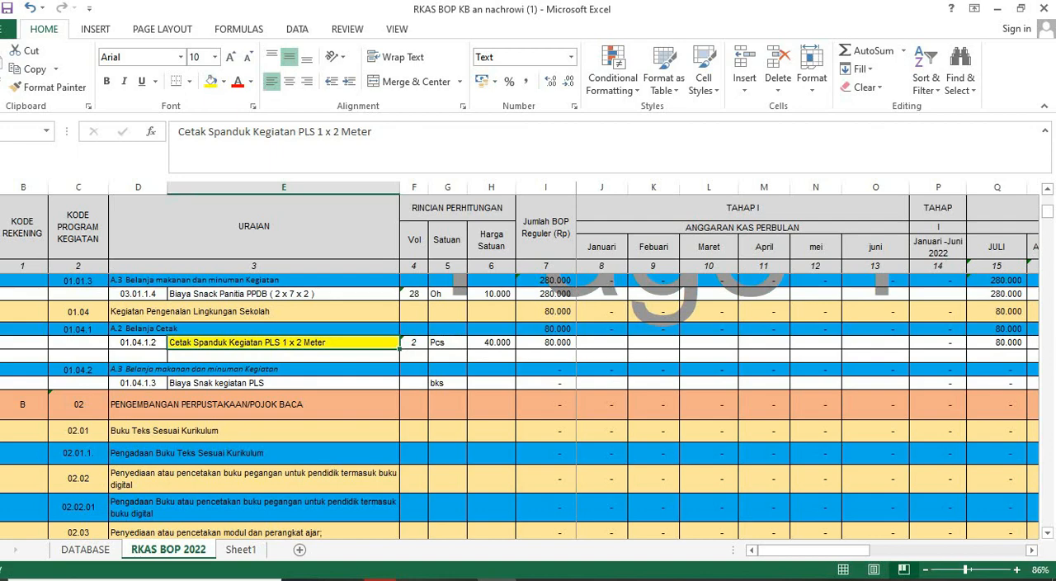
{"action": "scroll", "coordinate": [520, 405], "scroll_direction": "up", "scroll_amount": 1}
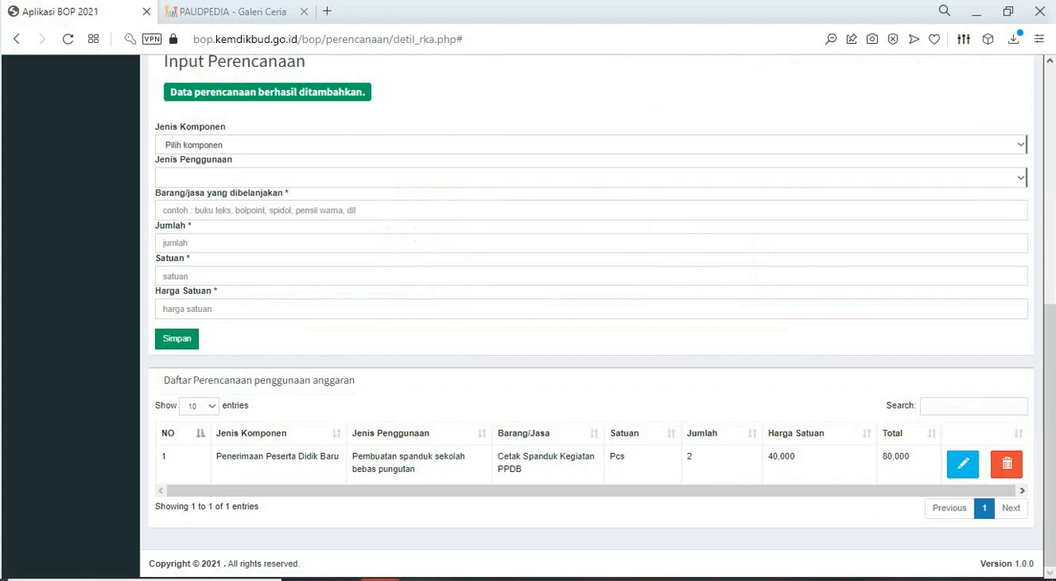
- In the BOP form, choose Penerimaan Peserta Didik Baru as component and [Standar Tingkat Pencapaian Perkembangan Anak (STPPA)] Pelaksanaan Penerimaan Peserta Didik Baru (PPDB) as Jenis Penggunaan
{"action": "left_click", "coordinate": [591, 144]}
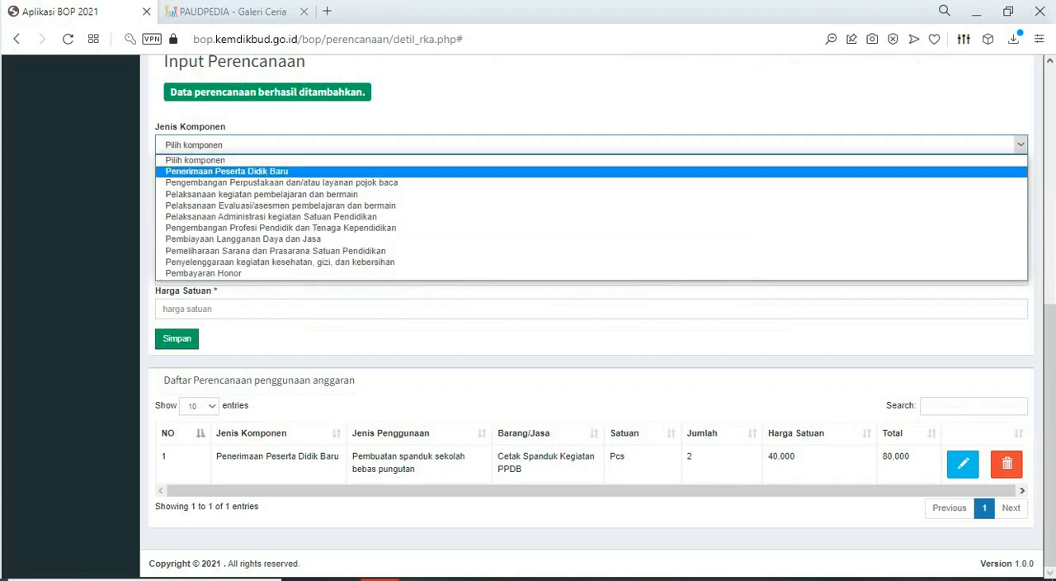
{"action": "left_click", "coordinate": [226, 171]}
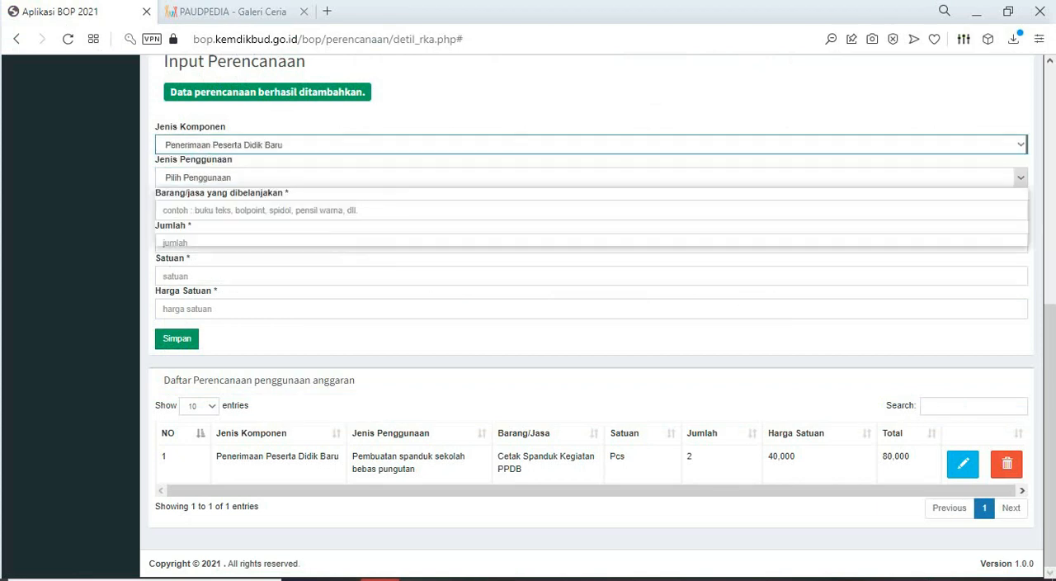
{"action": "left_click", "coordinate": [591, 177]}
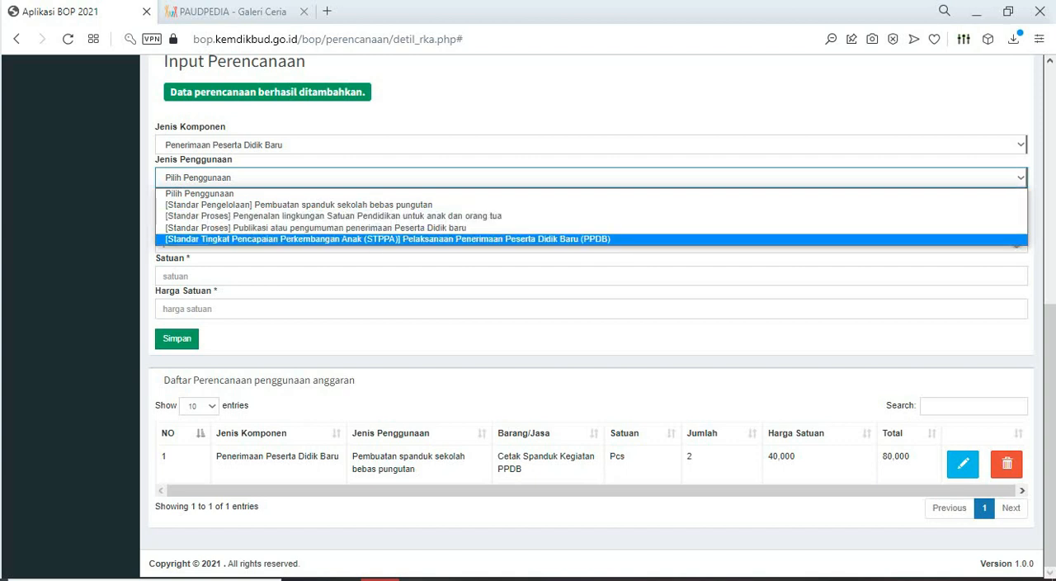
{"action": "key", "text": "Return"}
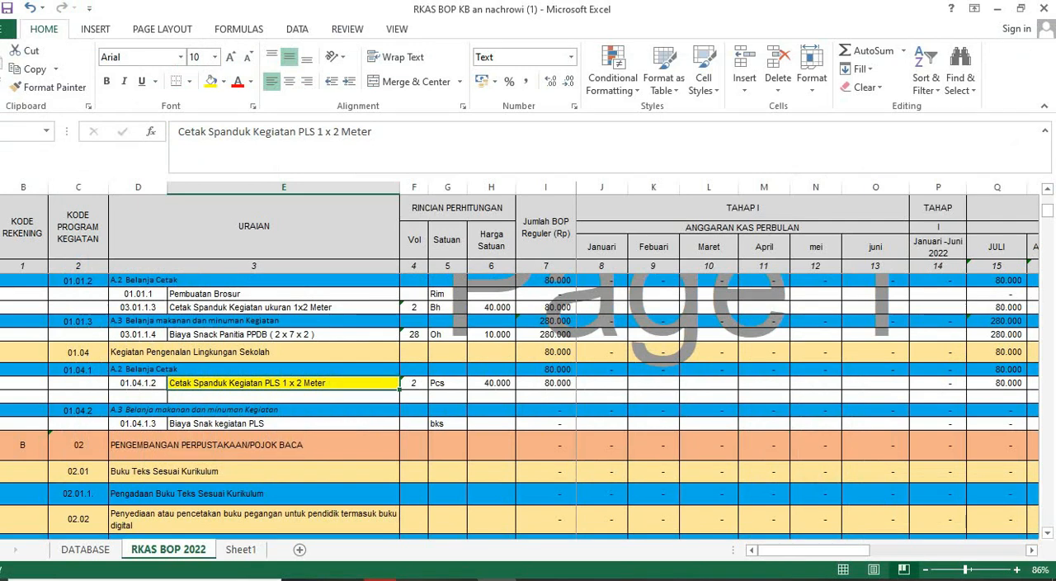
- Copy "Biaya Snack Panitia PPDB" from its description in the Excel sheet and paste it into Barang/jasa yang dibelanjakan in the BOP form
{"action": "left_click", "coordinate": [283, 334]}
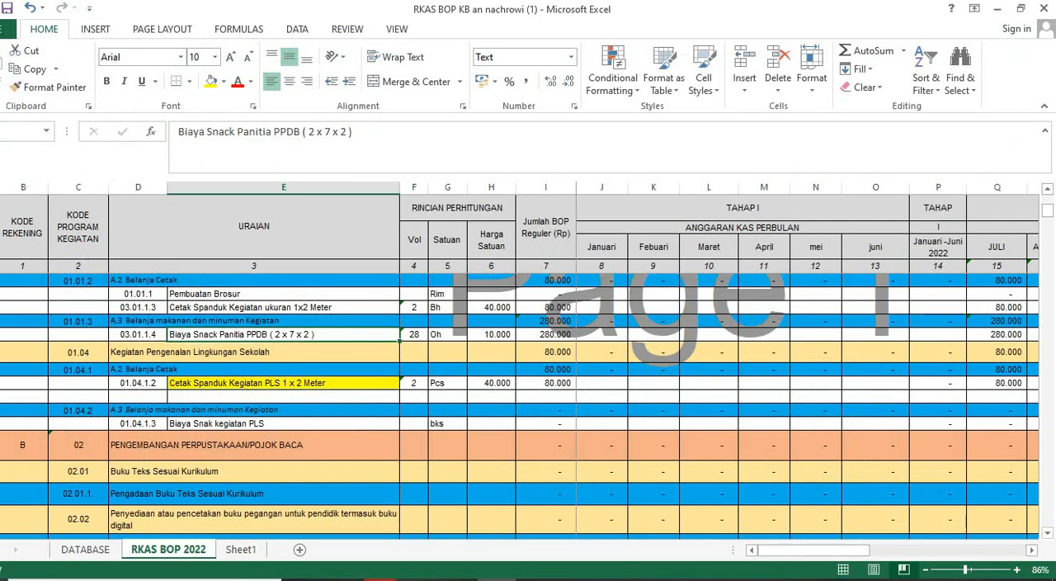
{"action": "scroll", "coordinate": [520, 404], "scroll_direction": "up", "scroll_amount": 1}
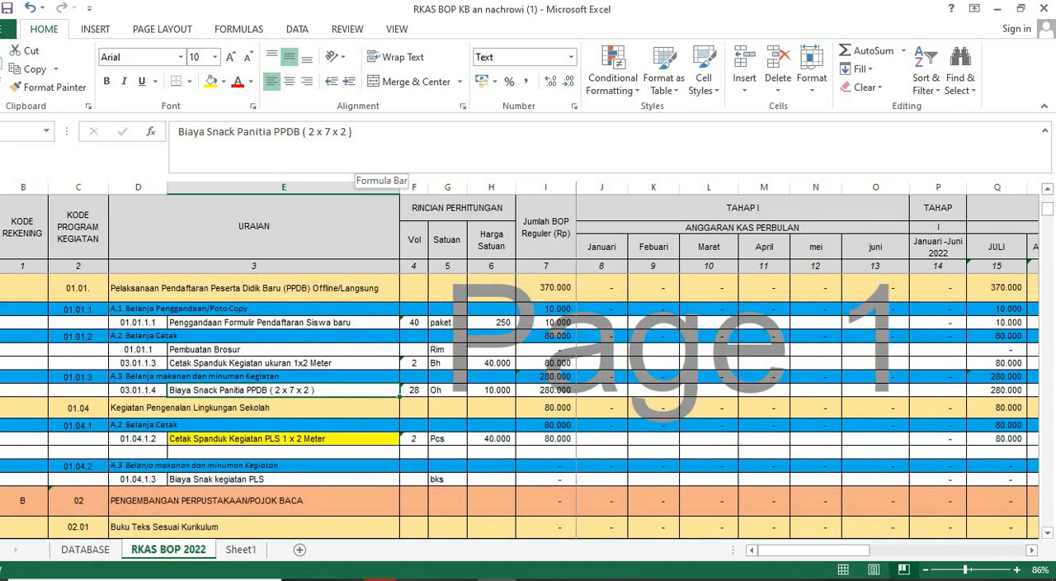
{"action": "left_click", "coordinate": [414, 390]}
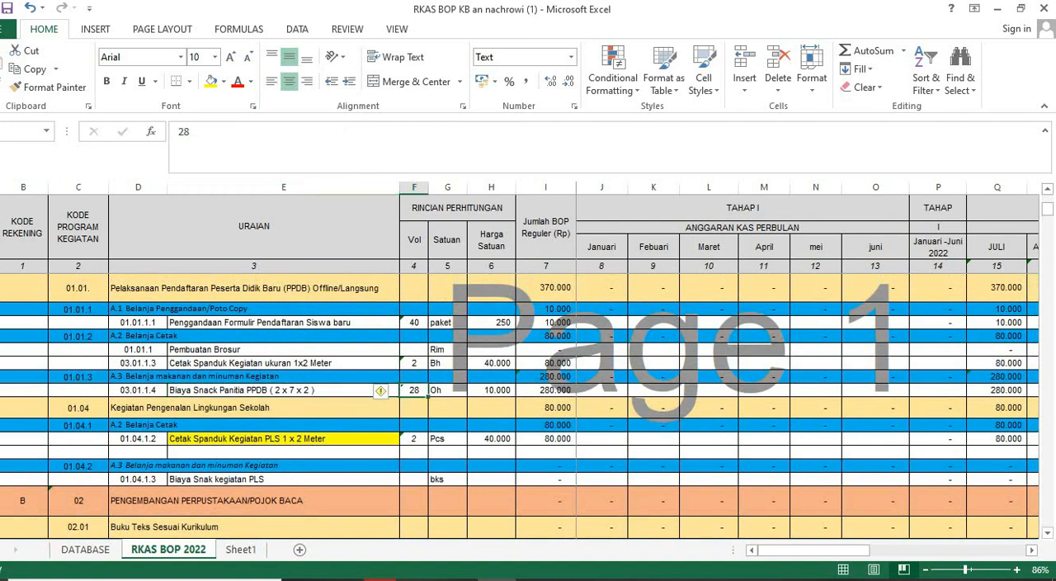
{"action": "mouse_move", "coordinate": [380, 580]}
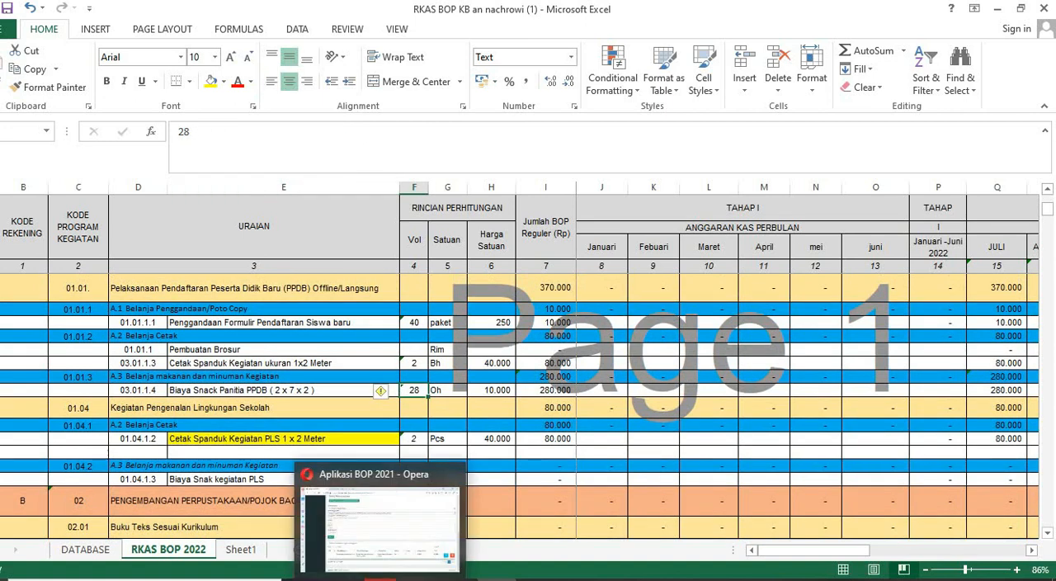
{"action": "left_click", "coordinate": [283, 390]}
{"action": "left_click_drag", "start_coordinate": [299, 131], "coordinate": [177, 132]}
{"action": "key", "text": "ctrl+c"}
{"action": "left_click", "coordinate": [380, 579]}
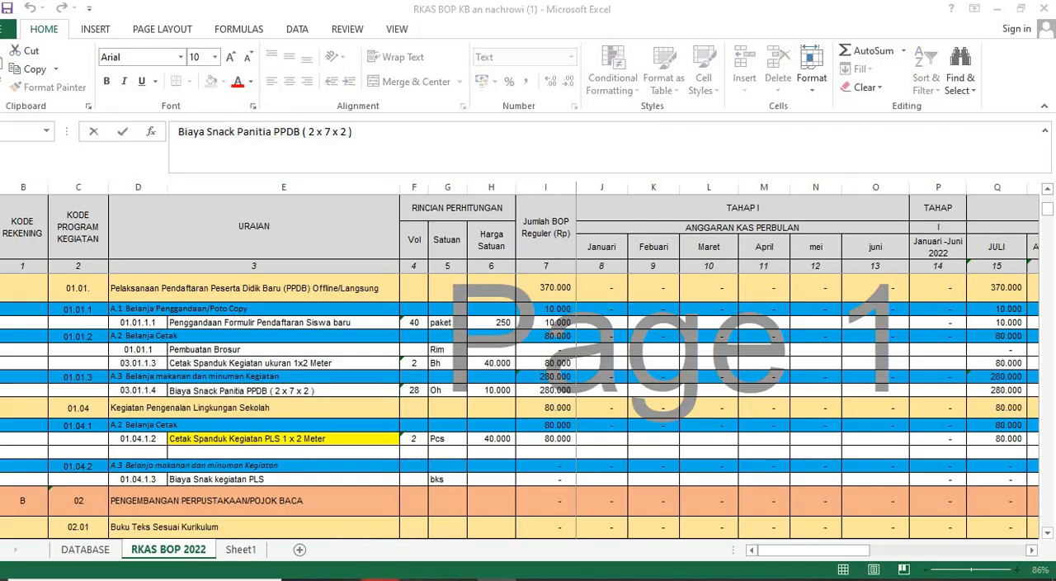
{"action": "left_click", "coordinate": [314, 211]}
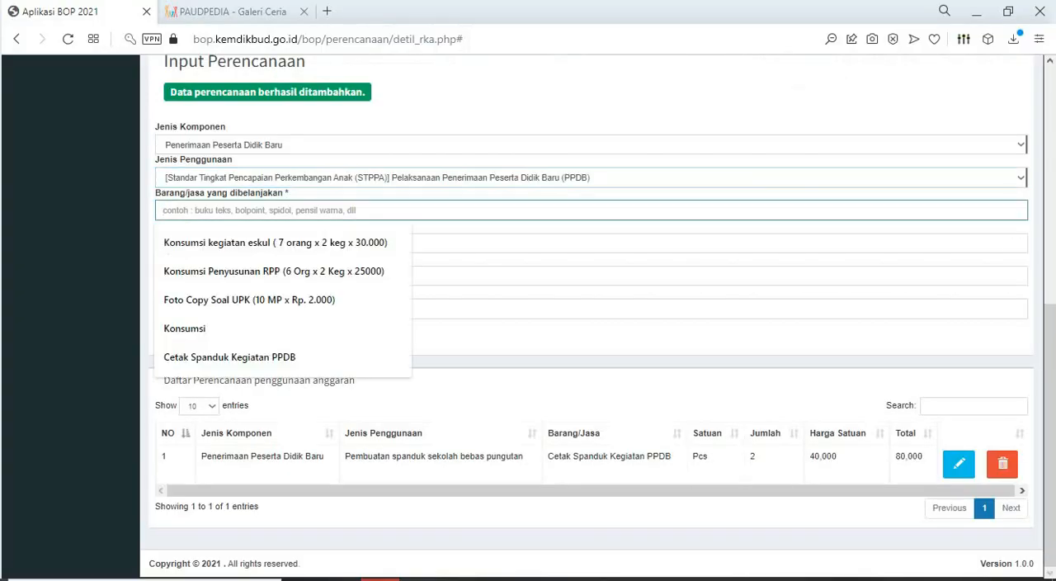
{"action": "key", "text": "ctrl+v"}
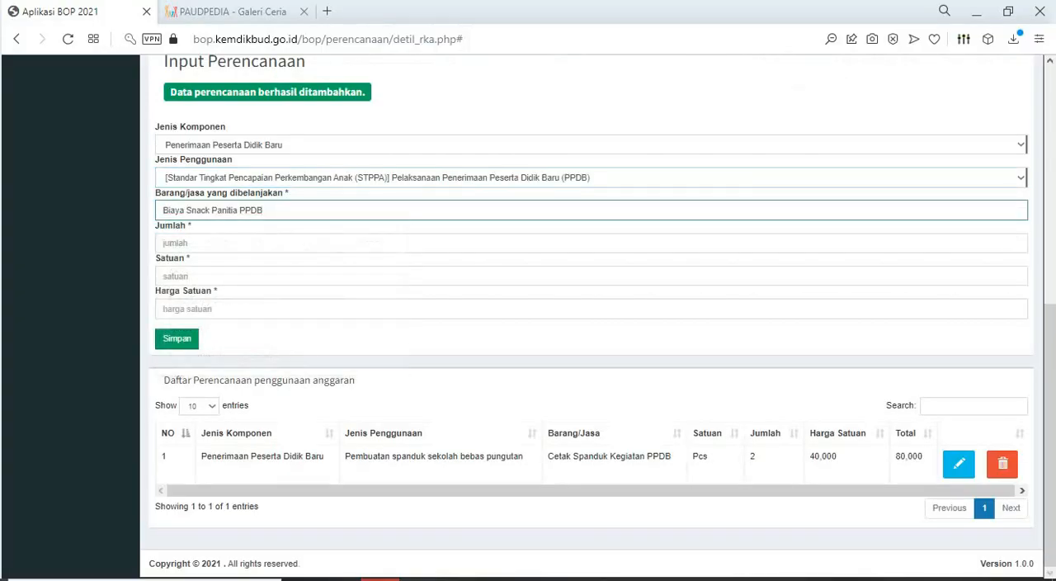
- Check the snack item's volume in the Excel RKAS sheet and set Jumlah to 28 in the BOP form
{"action": "key", "text": "alt+Tab"}
{"action": "left_click", "coordinate": [415, 391]}
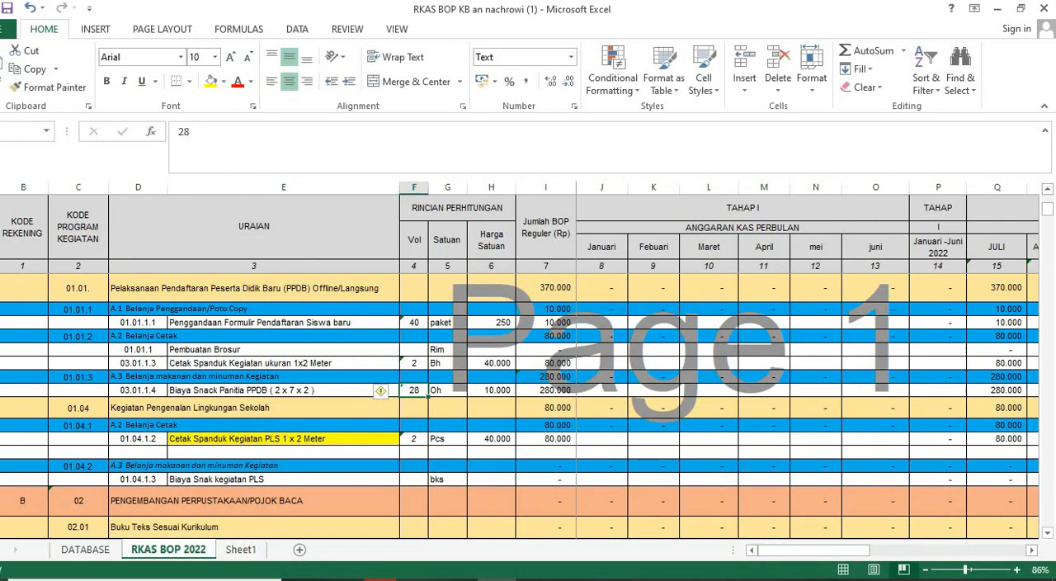
{"action": "left_click", "coordinate": [382, 580]}
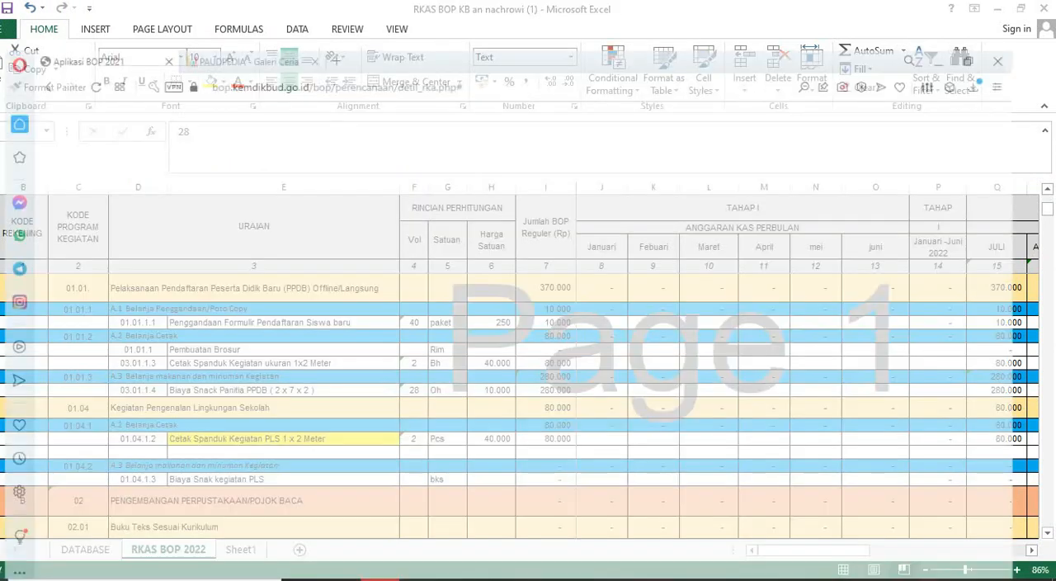
{"action": "left_click", "coordinate": [330, 243]}
{"action": "type", "text": "28"}
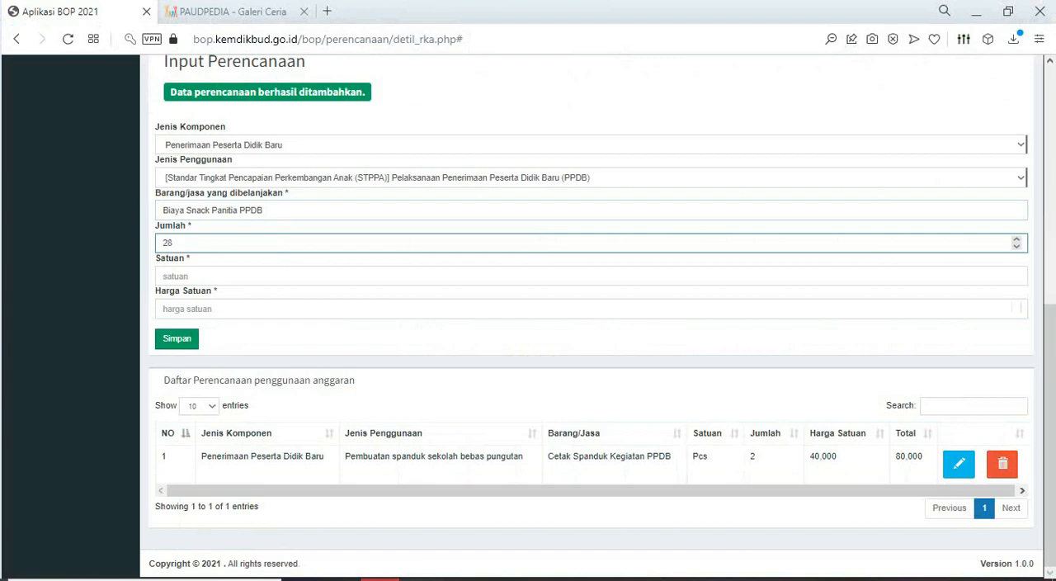
- Check the snack item's unit in the Excel RKAS sheet and enter OH as Satuan in the BOP form
{"action": "left_click", "coordinate": [330, 277]}
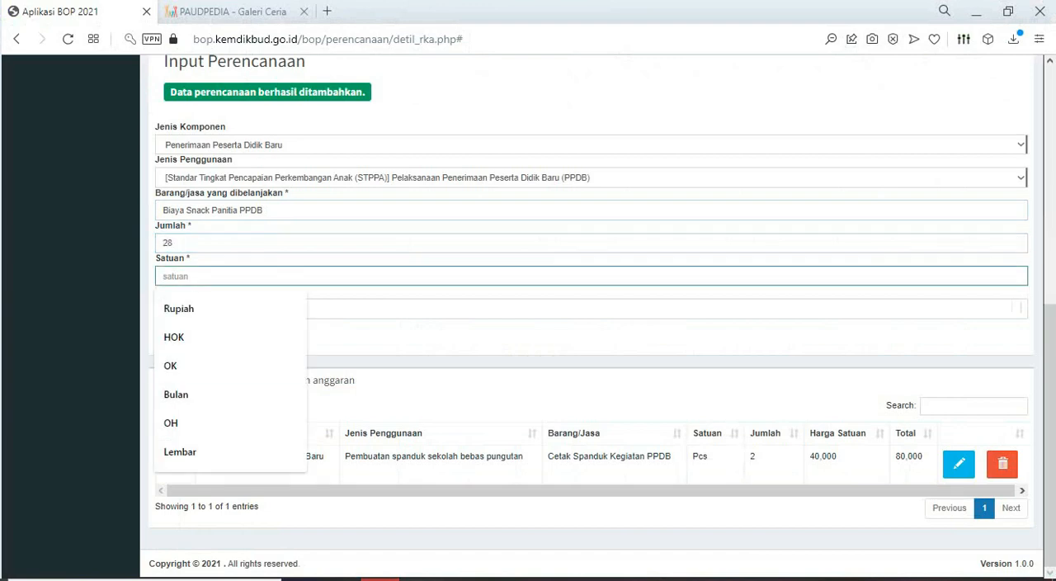
{"action": "left_click", "coordinate": [497, 579]}
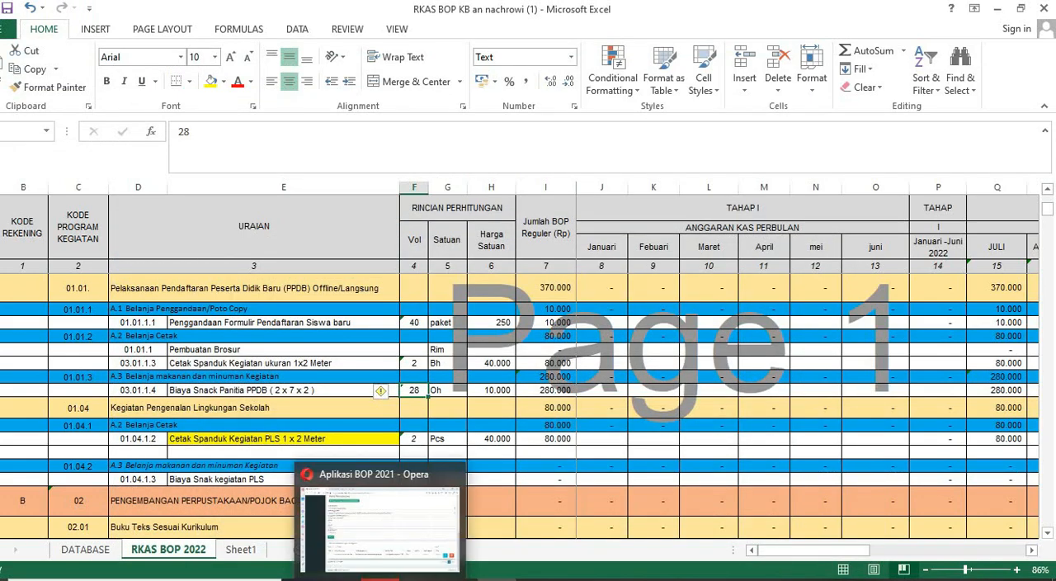
{"action": "left_click", "coordinate": [380, 578]}
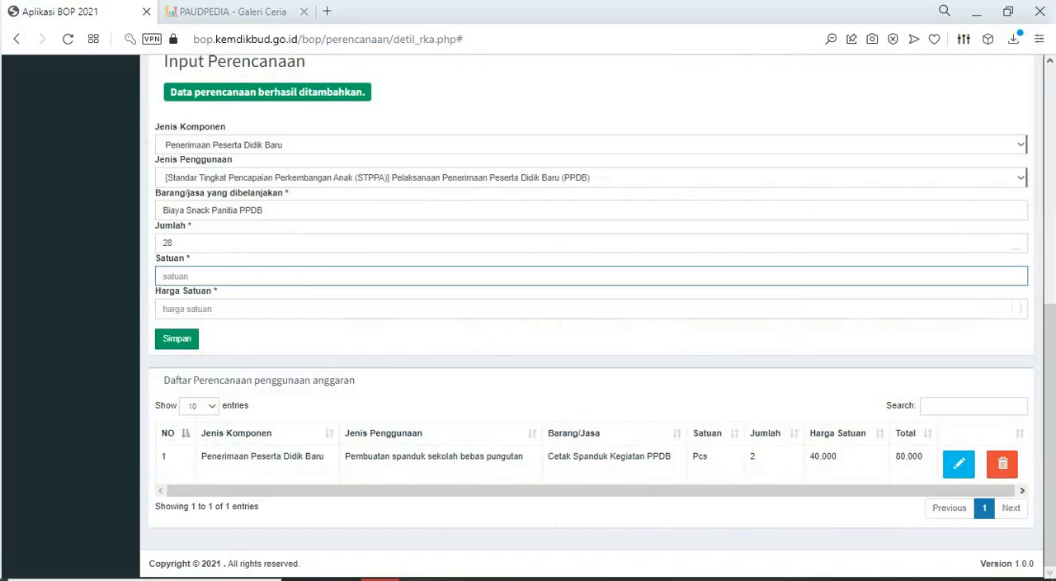
{"action": "left_click", "coordinate": [330, 277]}
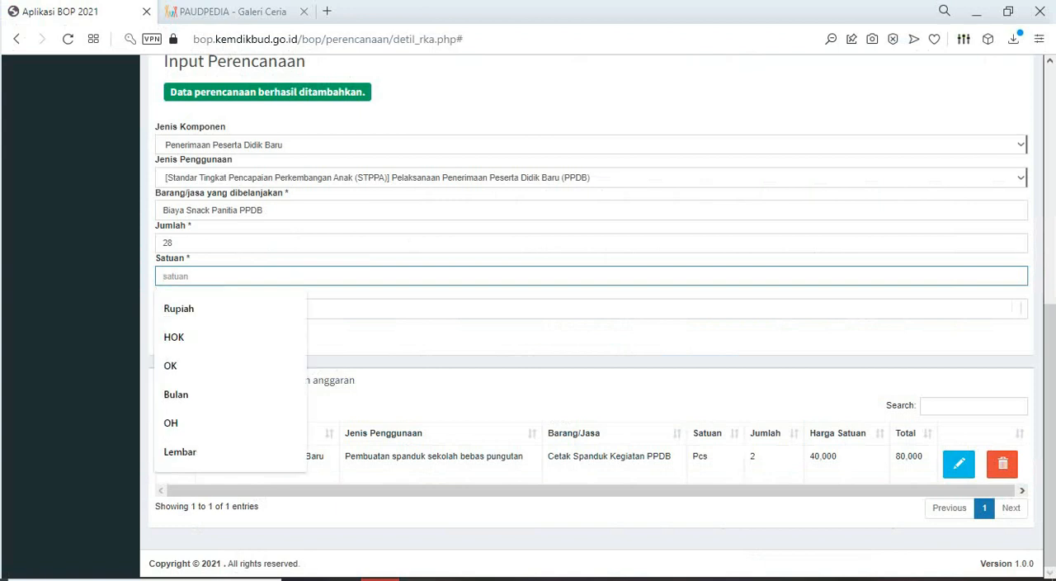
{"action": "type", "text": "O"}
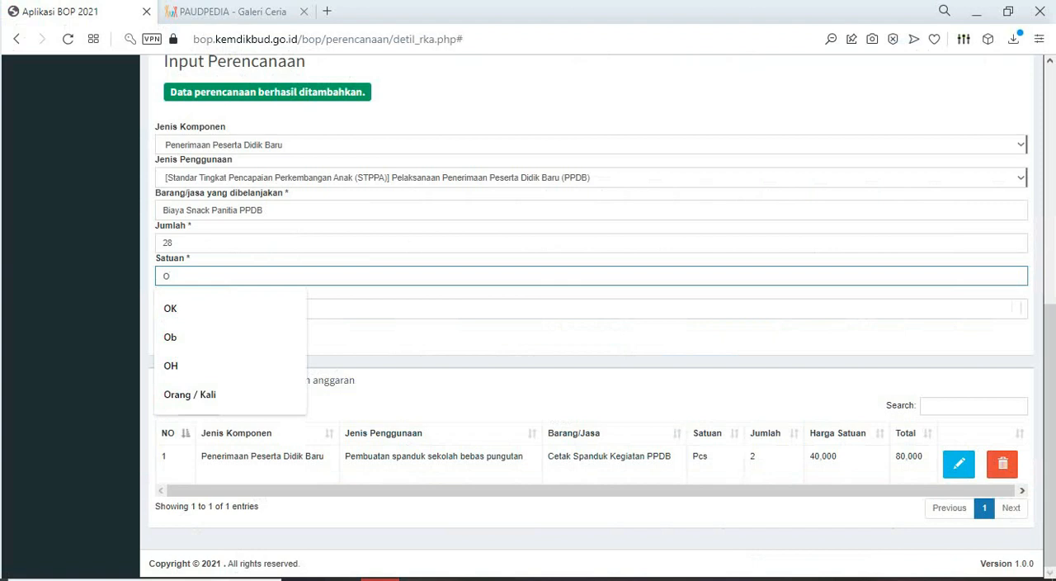
{"action": "type", "text": "H"}
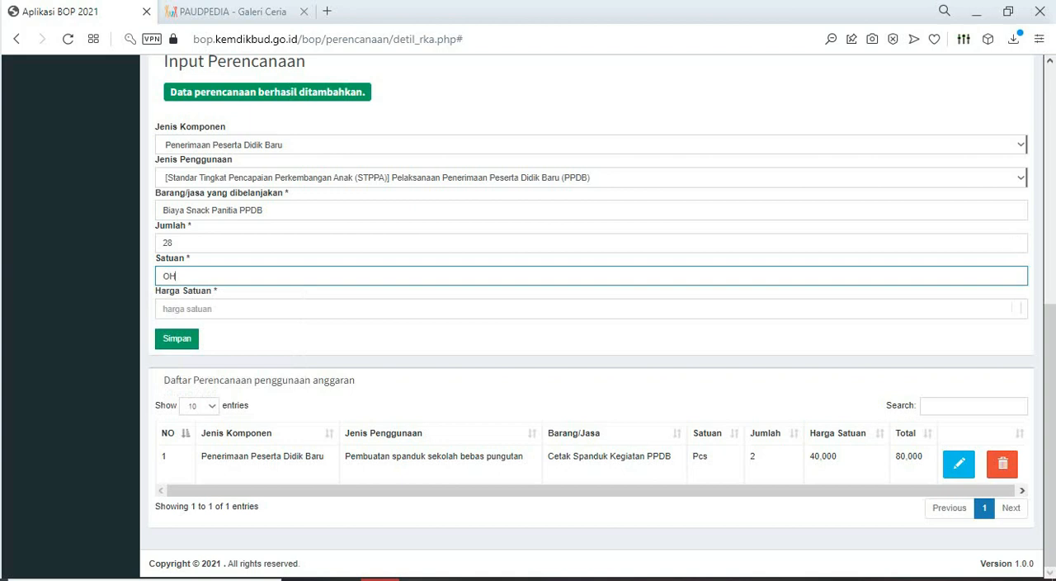
- Check the snack item's unit price in the Excel RKAS sheet, set Harga Satuan to 10000 in the BOP form and save the item
{"action": "left_click", "coordinate": [978, 11]}
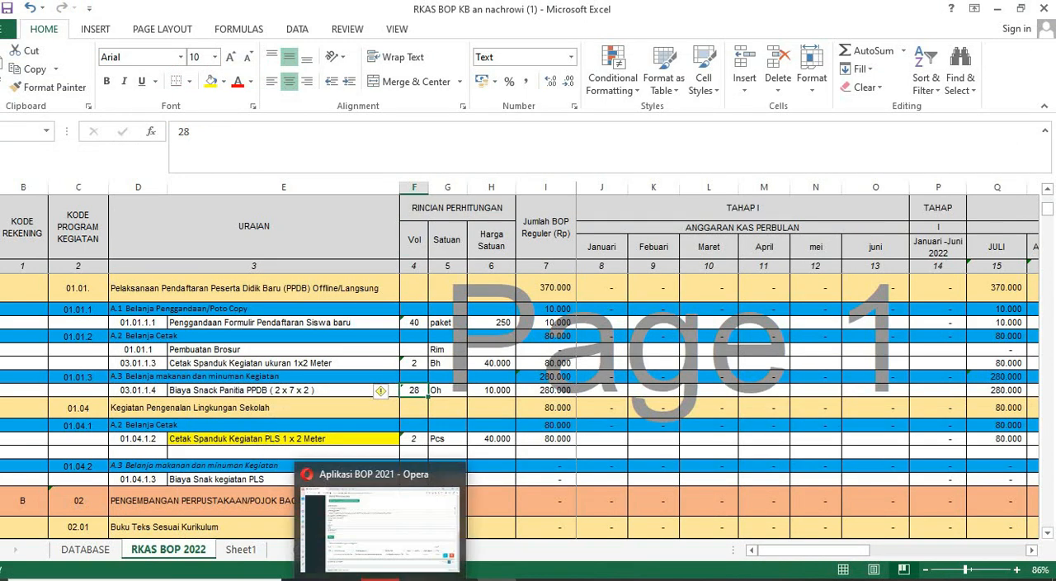
{"action": "left_click", "coordinate": [339, 579]}
{"action": "left_click", "coordinate": [346, 309]}
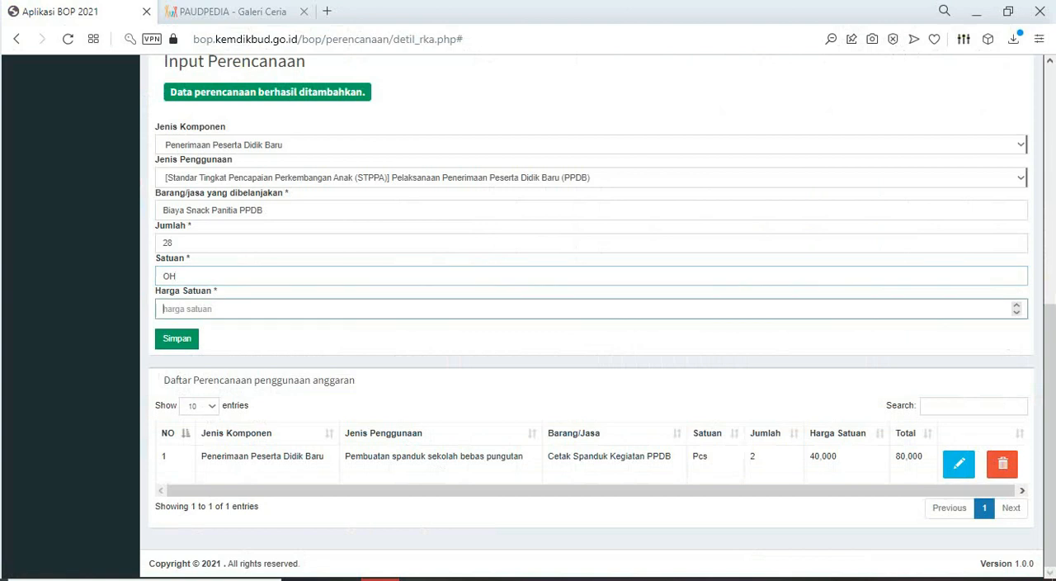
{"action": "type", "text": "10000"}
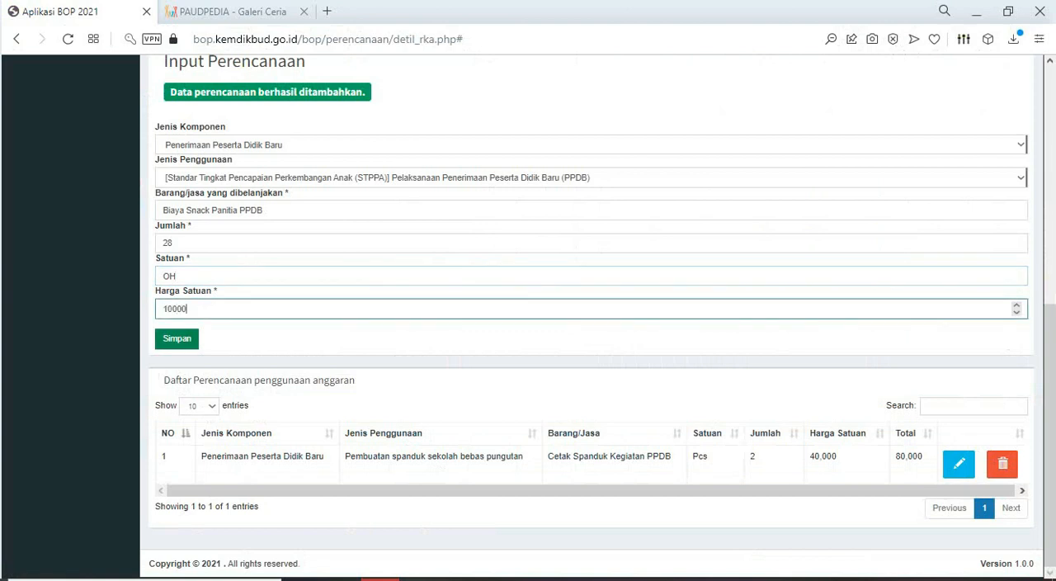
{"action": "left_click", "coordinate": [177, 338]}
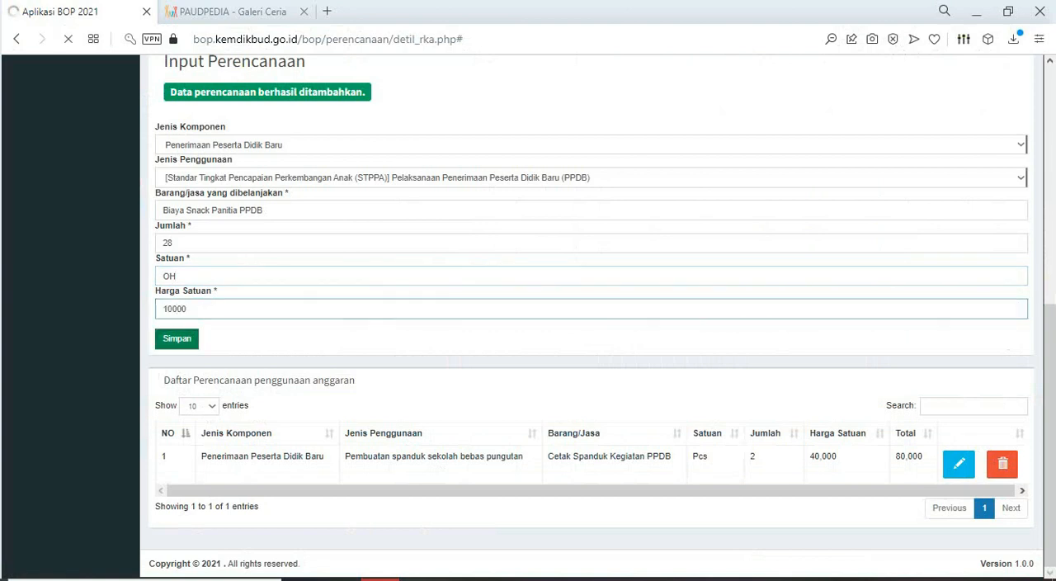
{"action": "scroll", "coordinate": [591, 330], "scroll_direction": "down", "scroll_amount": 4}
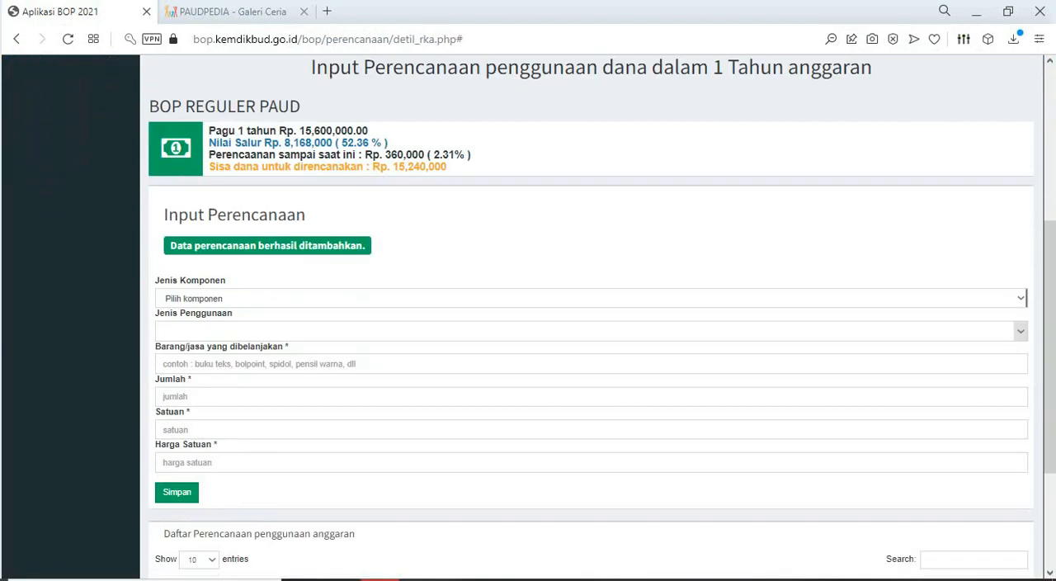
{"action": "scroll", "coordinate": [591, 330], "scroll_direction": "down", "scroll_amount": 3}
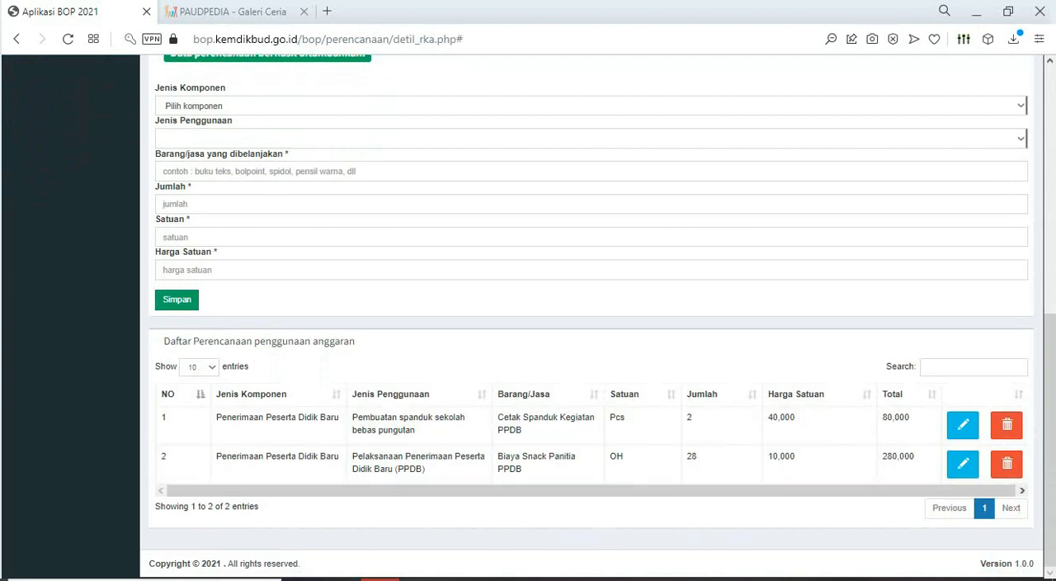
- Fill the "Biaya Snack Panitia PPDB ( 2 x 7 x 2 )" cell with yellow in the Excel RKAS BOP 2022 sheet
{"action": "key", "text": "alt+Tab"}
{"action": "scroll", "coordinate": [520, 404], "scroll_direction": "down", "scroll_amount": 1}
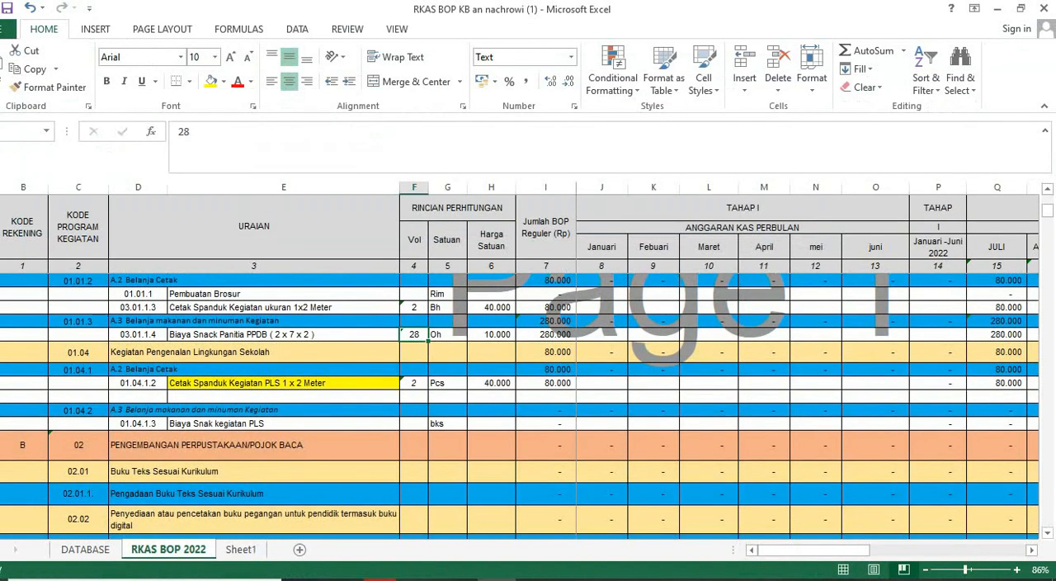
{"action": "left_click", "coordinate": [283, 334]}
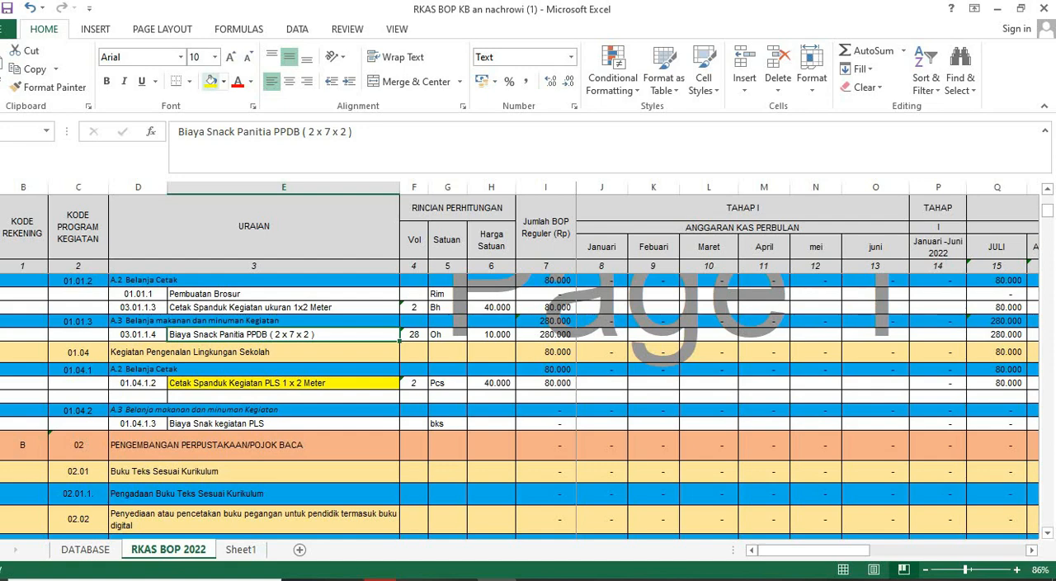
{"action": "left_click", "coordinate": [210, 81]}
{"action": "scroll", "coordinate": [520, 405], "scroll_direction": "up", "scroll_amount": 1}
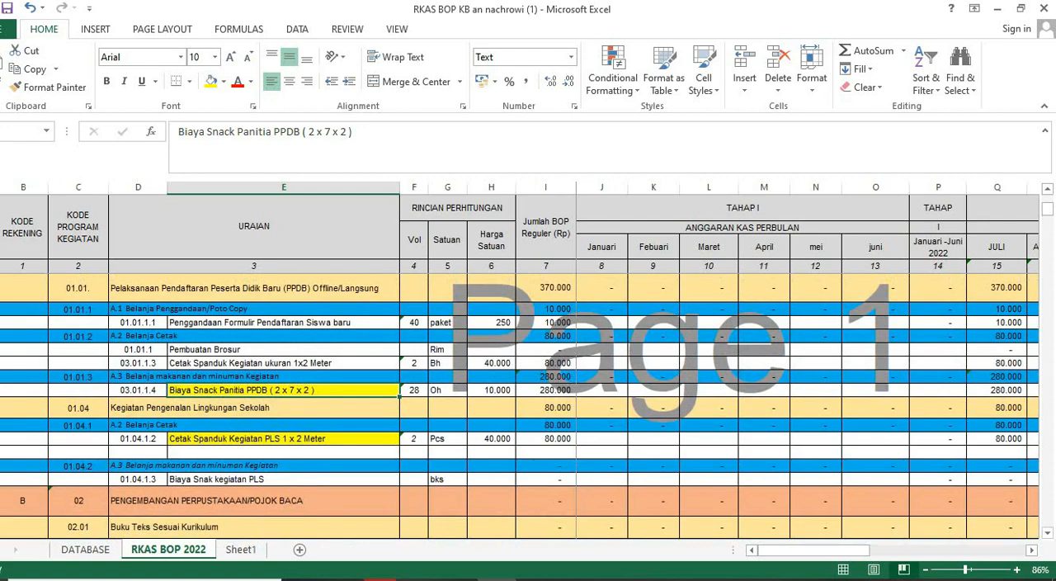
- In the BOP form, choose component Penerimaan Peserta Didik Baru and Jenis Penggunaan [Standar Proses] Pengenalan lingkungan Satuan Pendidikan untuk anak dan orang tua
{"action": "left_click", "coordinate": [384, 580]}
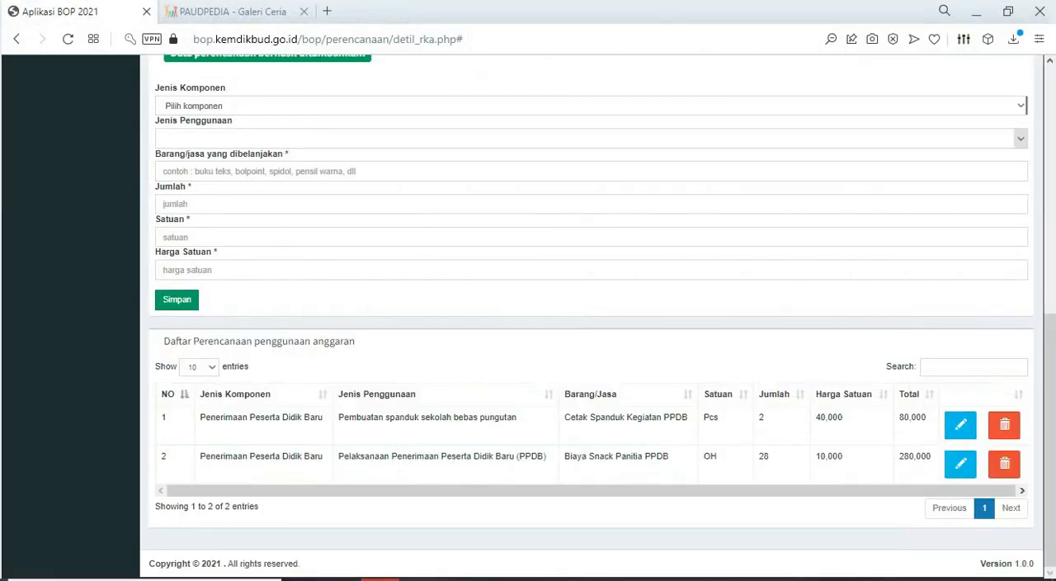
{"action": "scroll", "coordinate": [591, 314], "scroll_direction": "up", "scroll_amount": 1}
{"action": "left_click", "coordinate": [591, 186]}
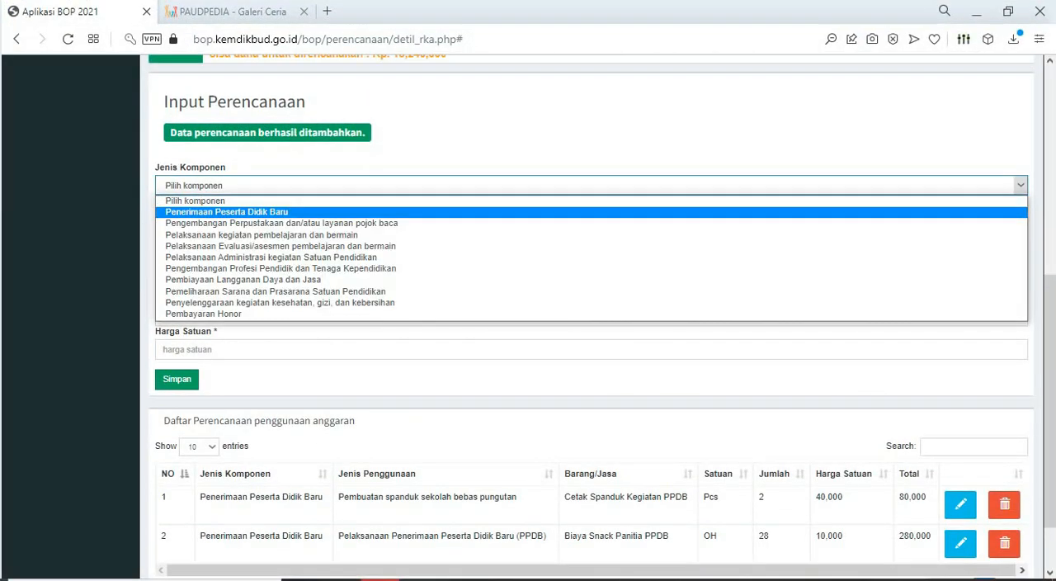
{"action": "left_click", "coordinate": [227, 212]}
{"action": "left_click", "coordinate": [591, 219]}
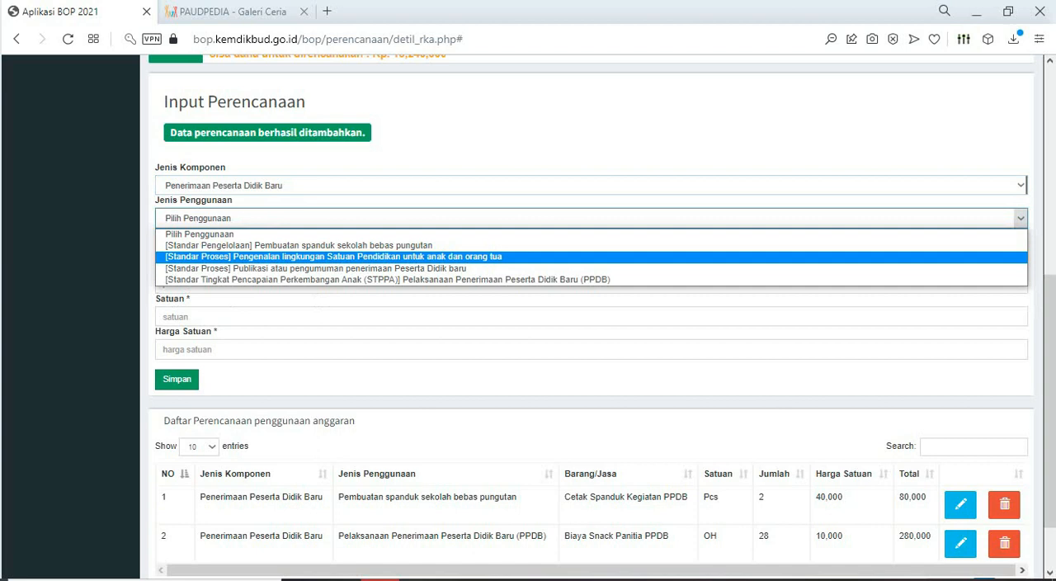
{"action": "left_click", "coordinate": [333, 256]}
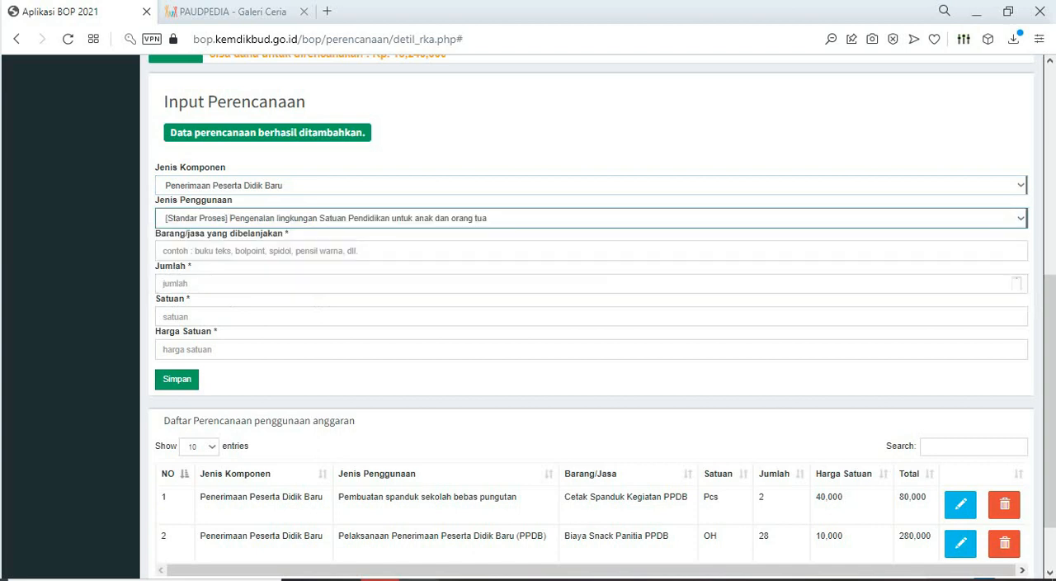
- Copy "Cetak Spanduk Kegiatan PLS" from its description in the Excel sheet and paste it into Barang/jasa yang dibelanjakan in the BOP form
{"action": "left_click", "coordinate": [381, 580]}
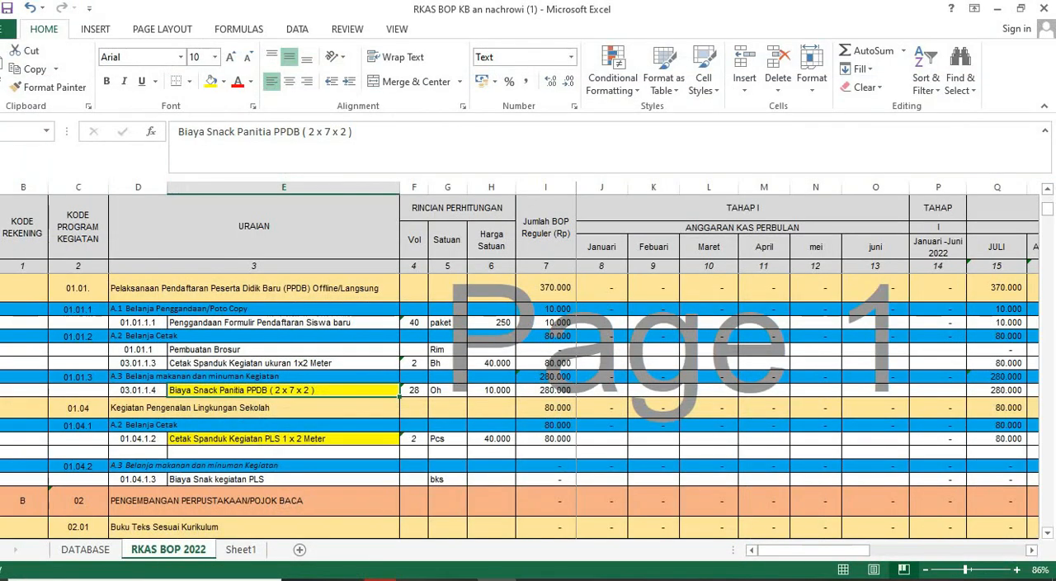
{"action": "left_click", "coordinate": [264, 439]}
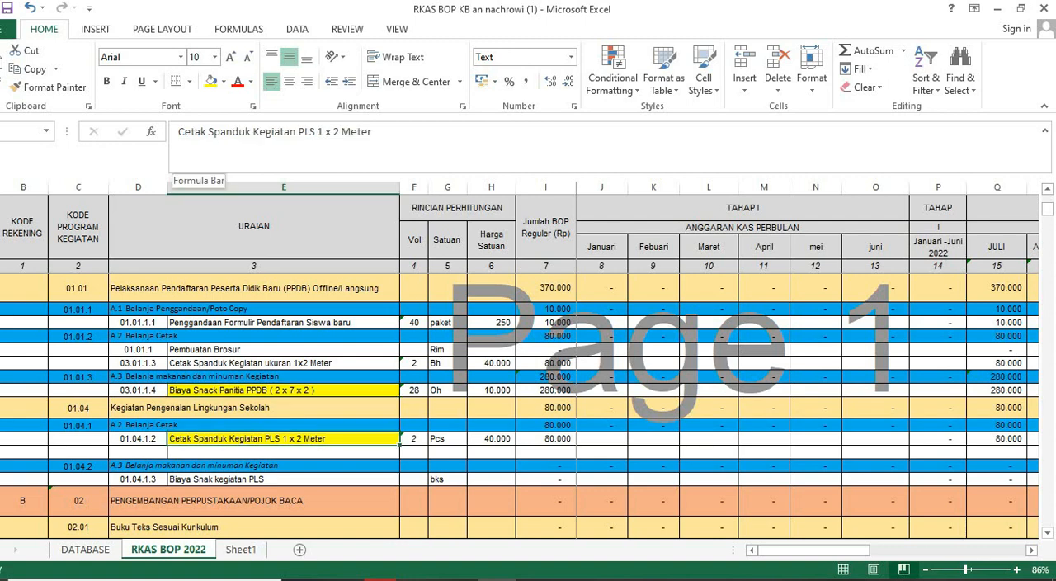
{"action": "left_click_drag", "start_coordinate": [178, 131], "coordinate": [318, 131]}
{"action": "key", "text": "ctrl+c"}
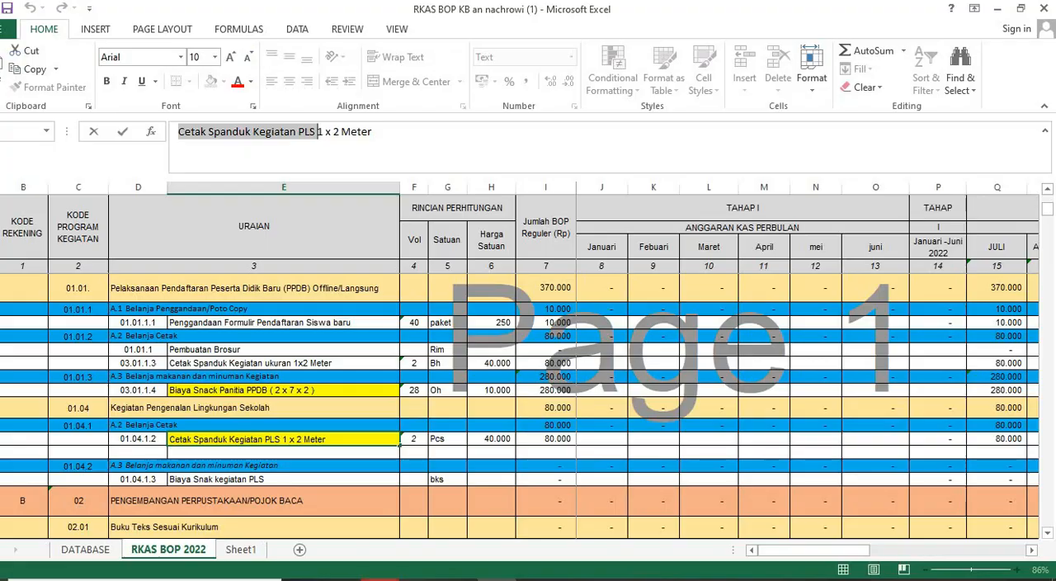
{"action": "key", "text": "alt+Tab"}
{"action": "left_click", "coordinate": [330, 251]}
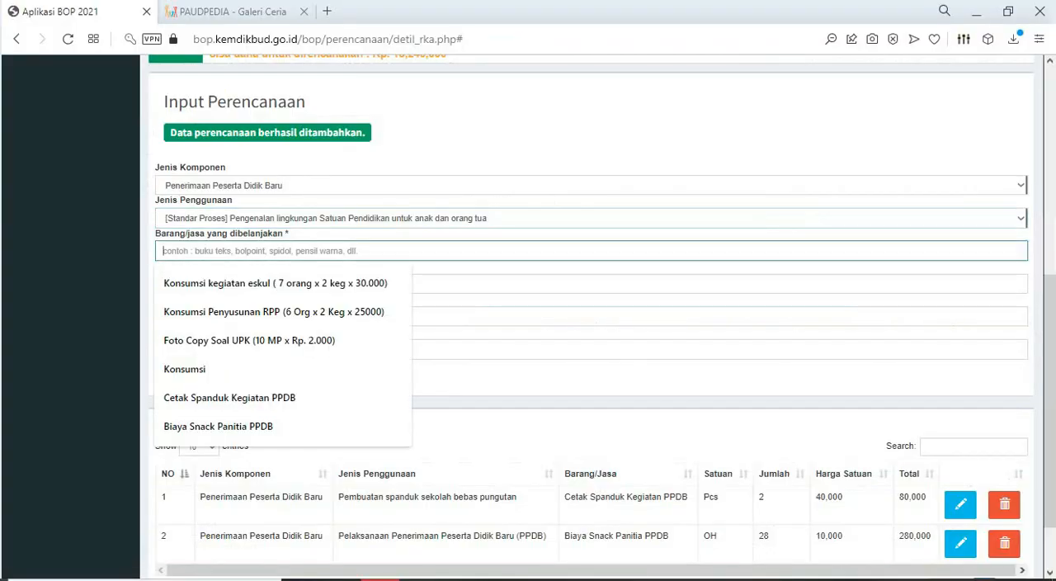
{"action": "key", "text": "ctrl+v"}
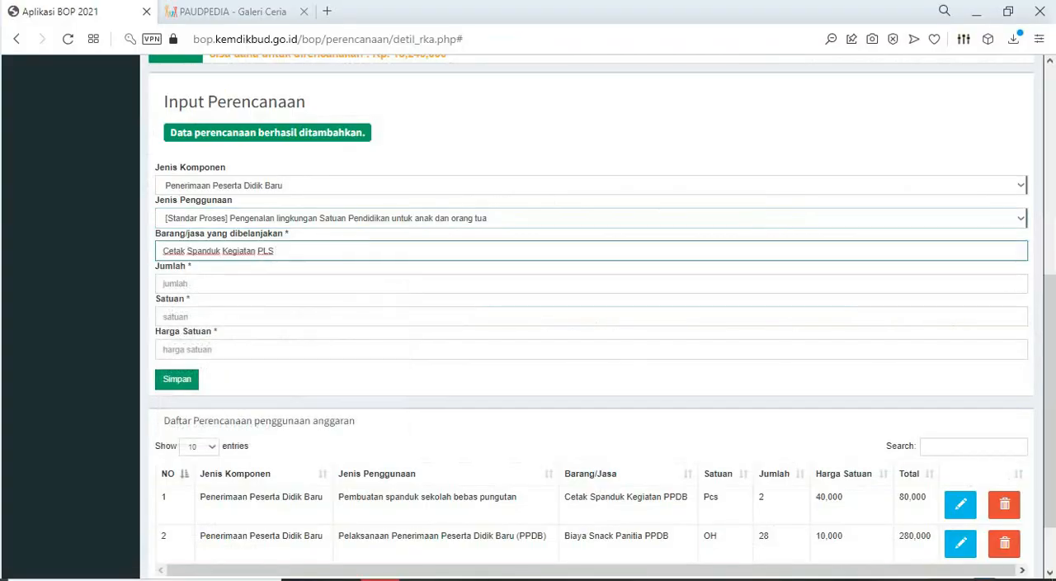
- Set Jumlah to 2, Satuan to Pcs and Harga Satuan to 40000 for the PLS banner item, and save it
{"action": "left_click", "coordinate": [330, 283]}
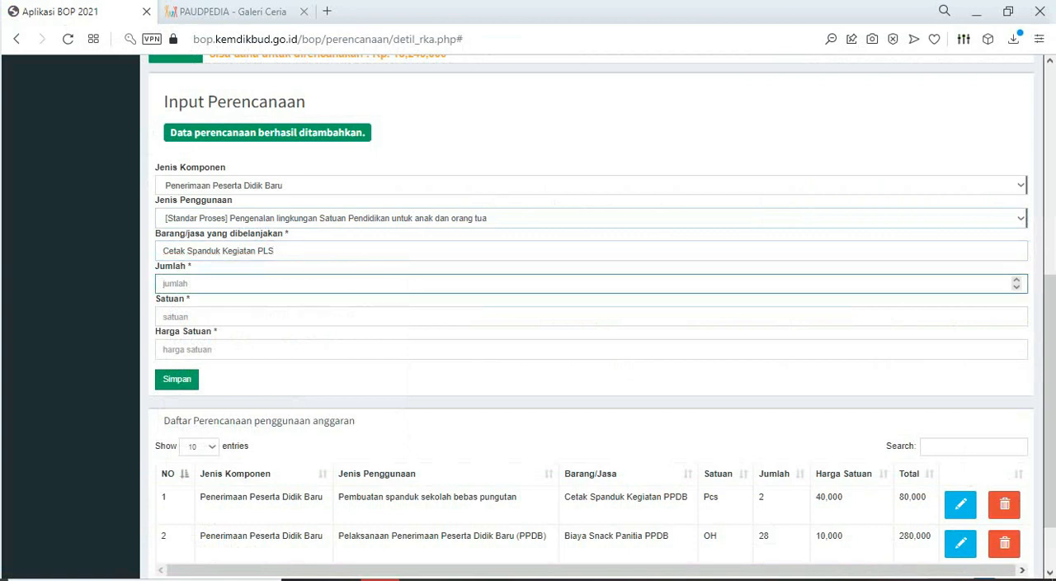
{"action": "type", "text": "2"}
{"action": "left_click", "coordinate": [330, 317]}
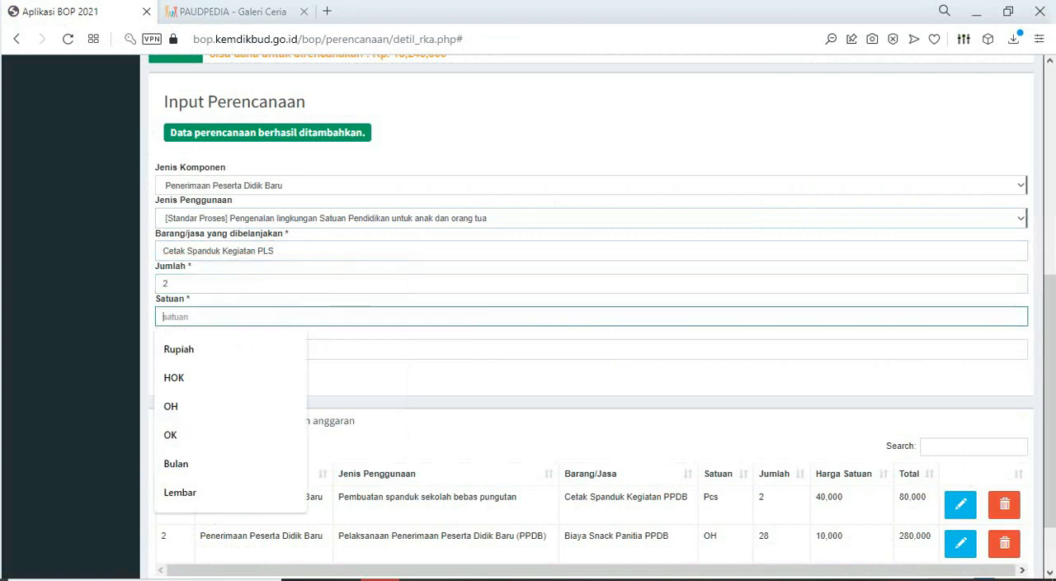
{"action": "type", "text": "pc"}
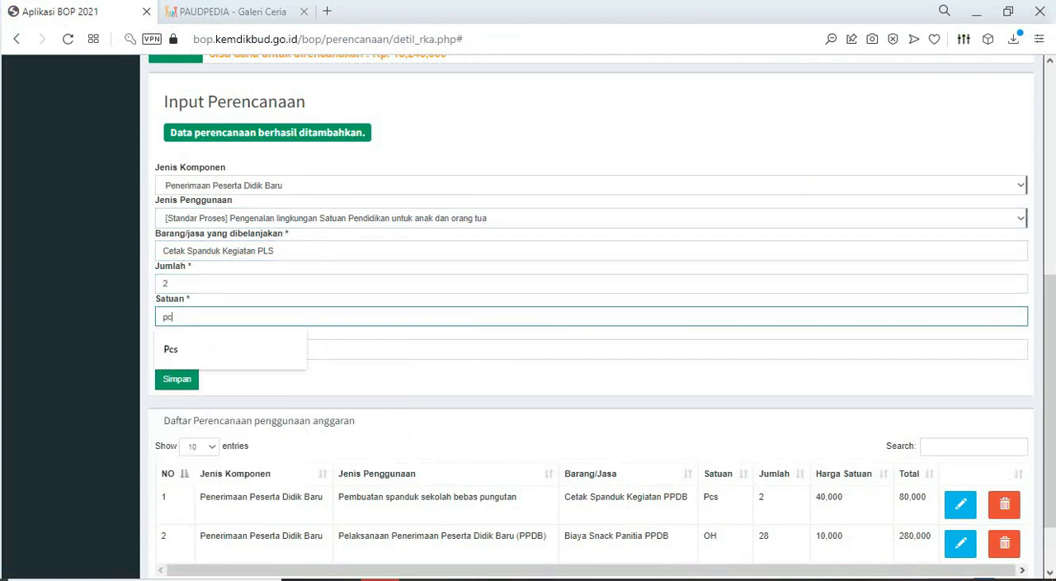
{"action": "key", "text": "Down"}
{"action": "key", "text": "Return"}
{"action": "key", "text": "Tab"}
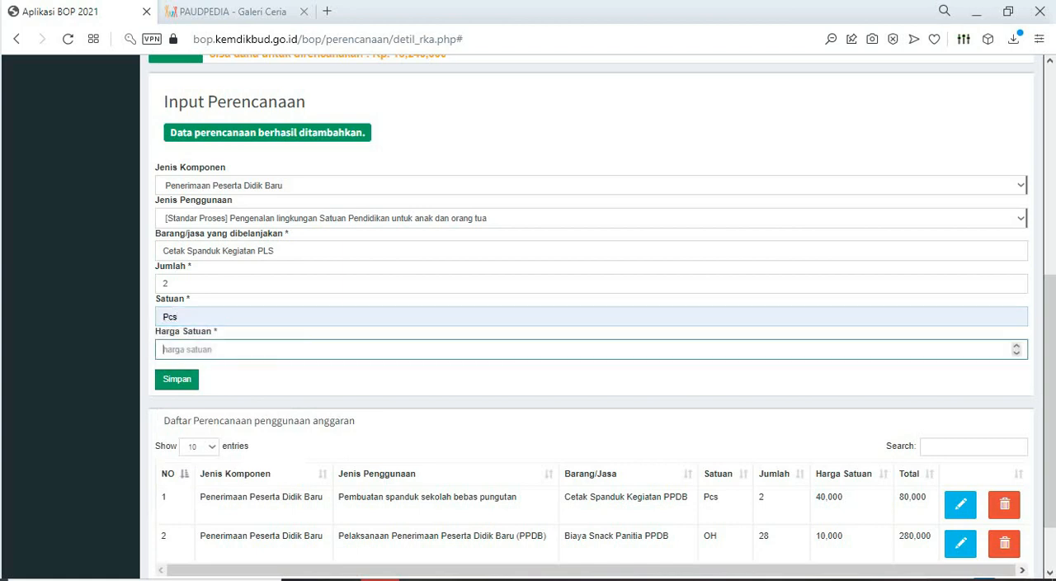
{"action": "type", "text": "40000"}
{"action": "left_click", "coordinate": [177, 380]}
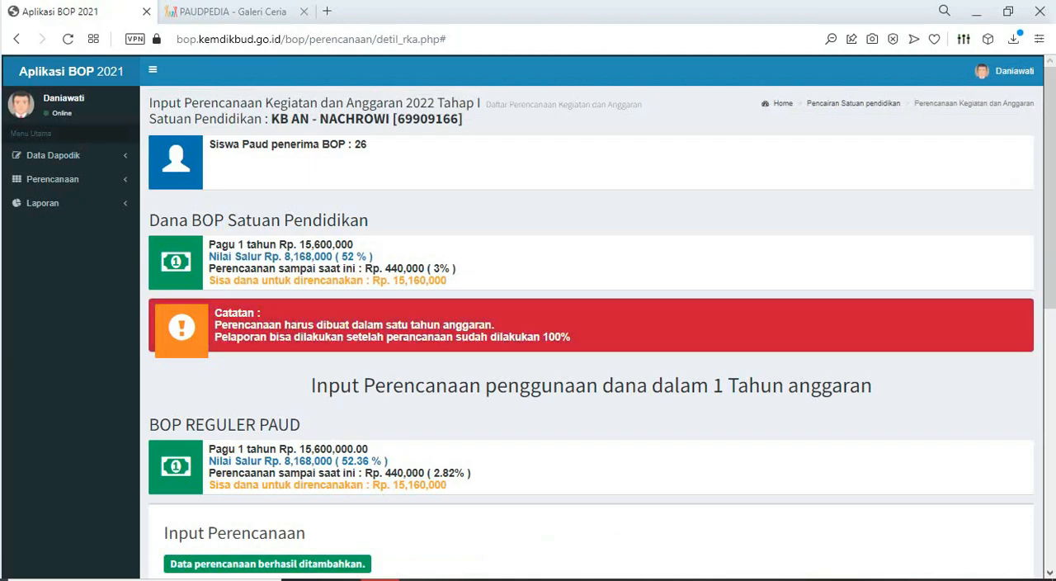
{"action": "scroll", "coordinate": [590, 331], "scroll_direction": "down", "scroll_amount": 1}
- Fill the "Cetak Spanduk Kegiatan ukuran 1x2 Meter" cell with yellow in the Excel RKAS BOP 2022 sheet
{"action": "key", "text": "alt+Tab"}
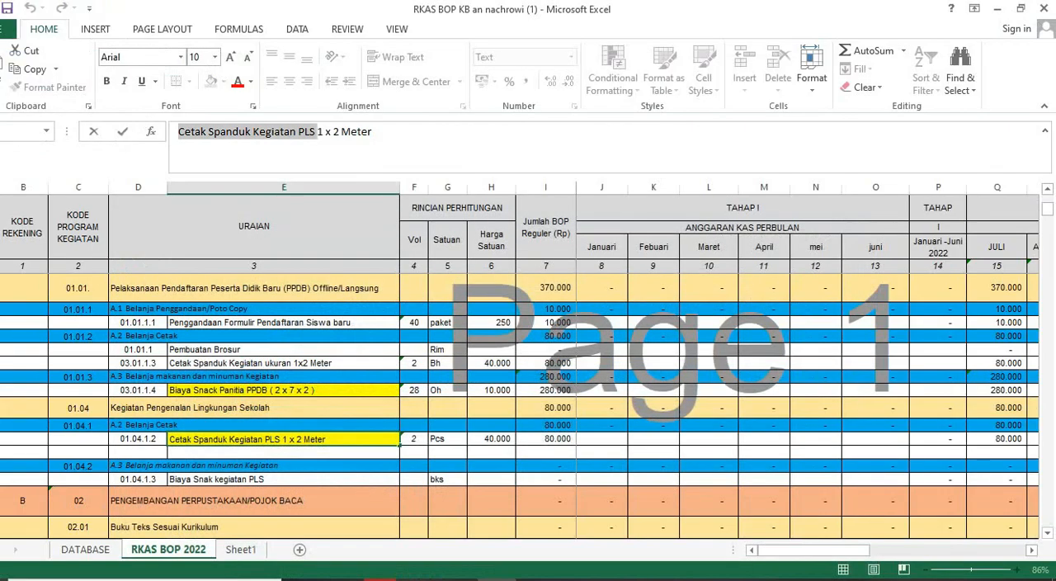
{"action": "left_click", "coordinate": [283, 363]}
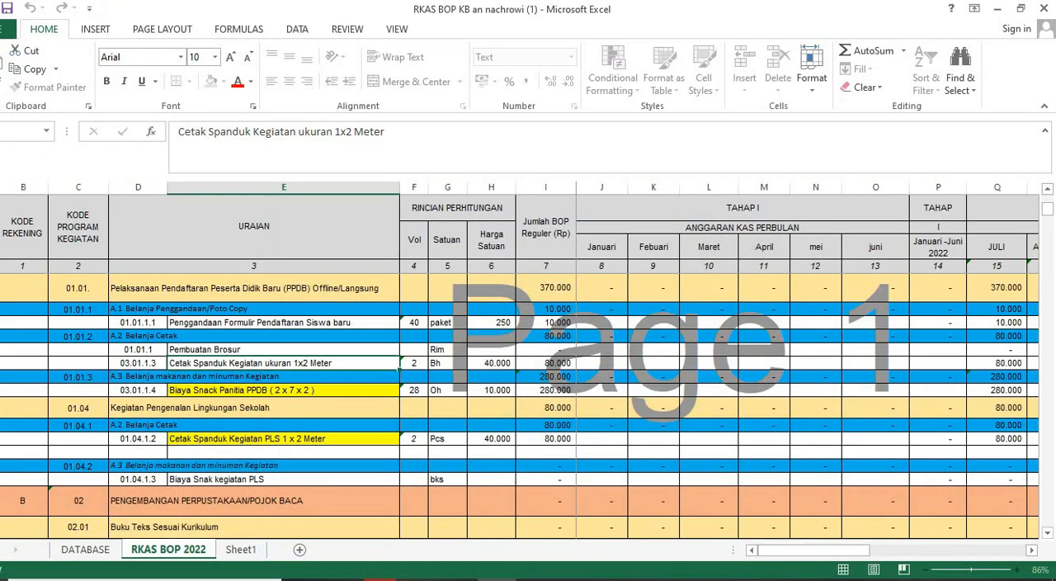
{"action": "left_click", "coordinate": [211, 82]}
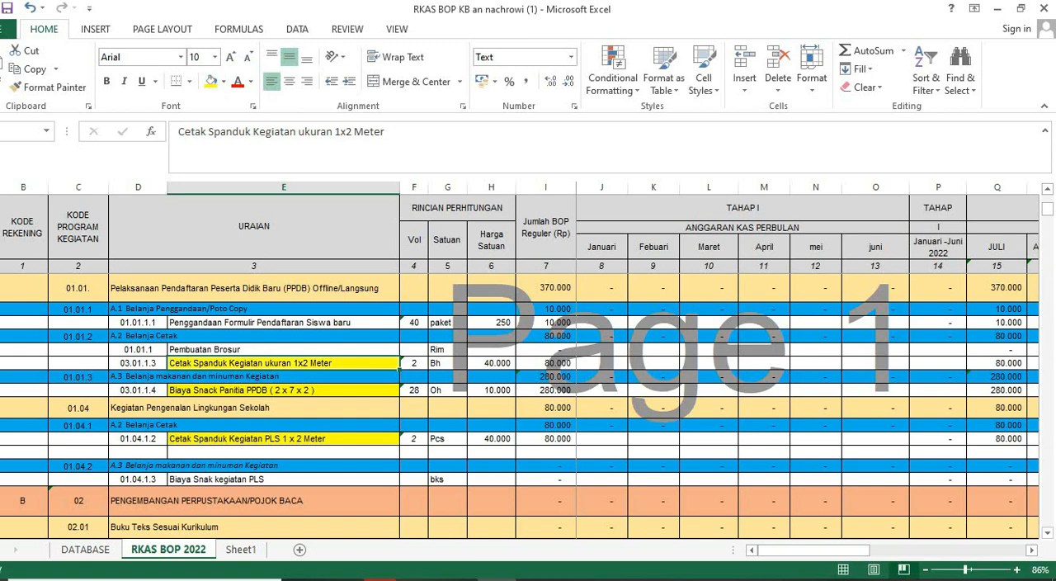
- For the form-copying item in Excel, set the BOP component to Penerimaan Peserta Didik Baru and Jenis Penggunaan to Pelaksanaan Penerimaan Peserta Didik Baru (PPDB)
{"action": "left_click", "coordinate": [283, 323]}
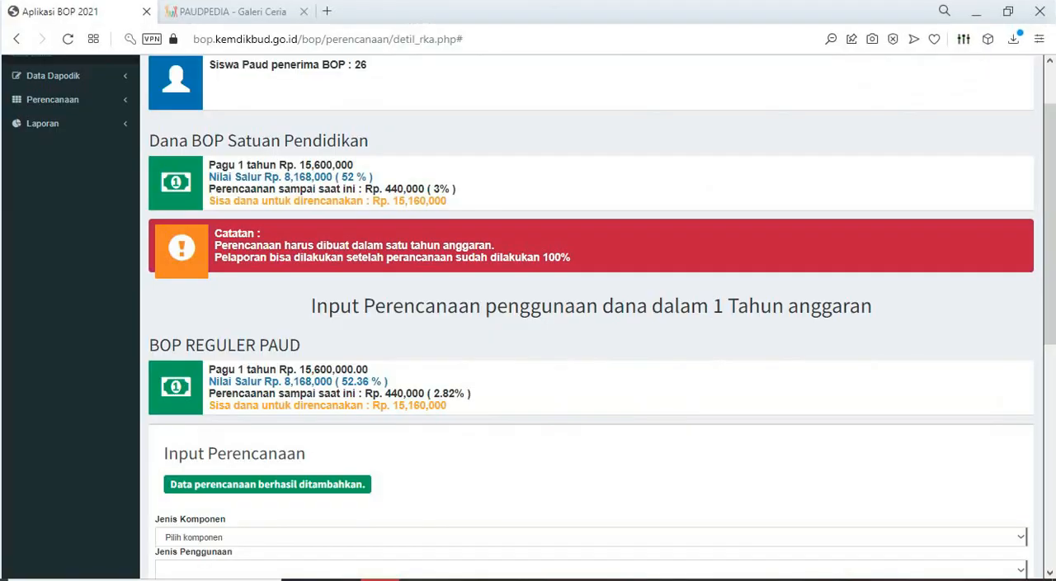
{"action": "scroll", "coordinate": [591, 314], "scroll_direction": "down", "scroll_amount": 3}
{"action": "left_click", "coordinate": [591, 301]}
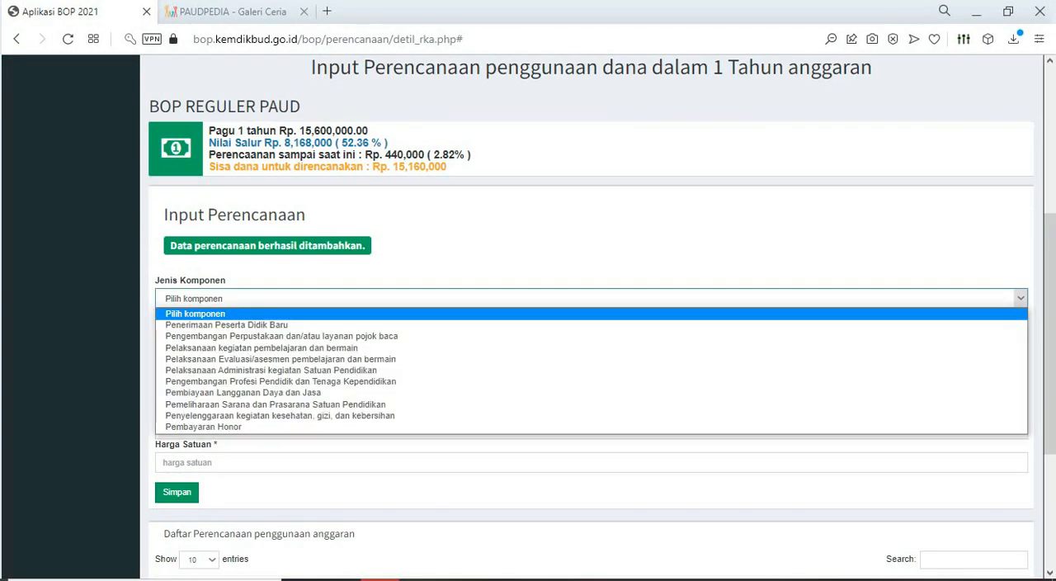
{"action": "left_click", "coordinate": [226, 325]}
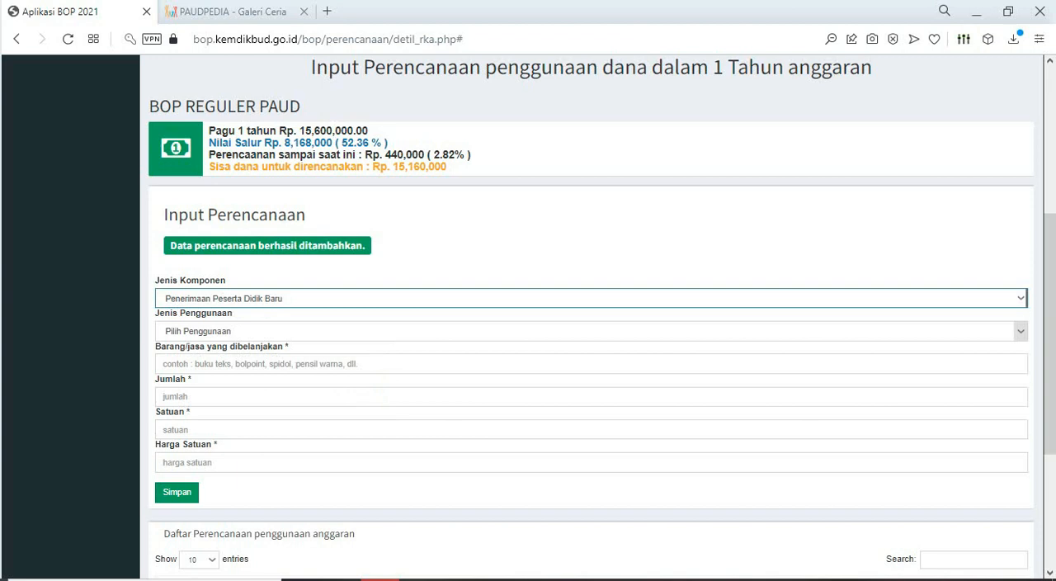
{"action": "left_click", "coordinate": [1021, 331]}
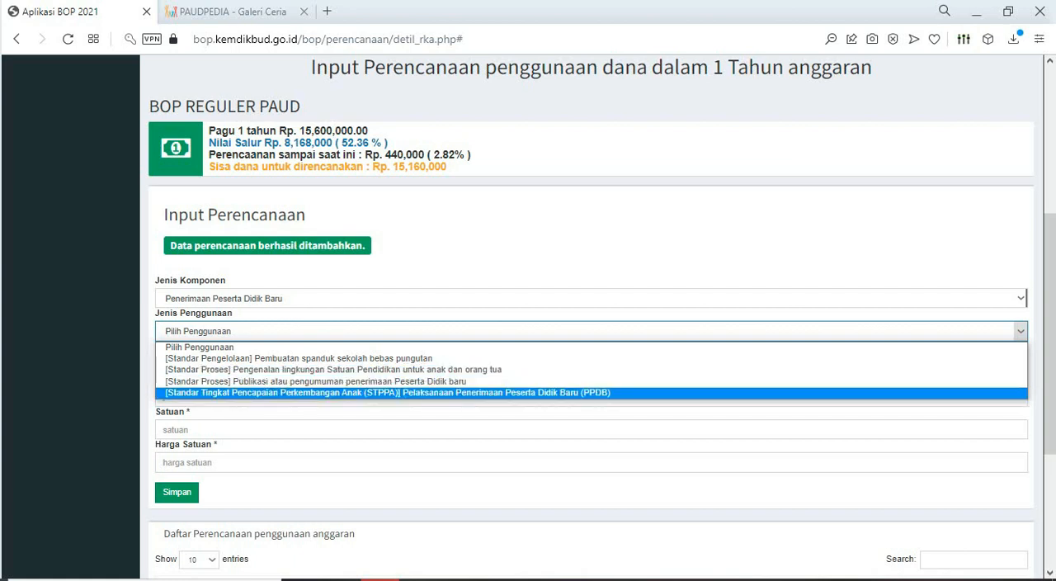
{"action": "left_click", "coordinate": [388, 392]}
- Copy "Penggandaan Formulir Pendaftaran Siswa baru" from Excel into Barang/jasa yang dibelanjakan in the BOP form, and return to the Excel sheet
{"action": "left_click", "coordinate": [330, 363]}
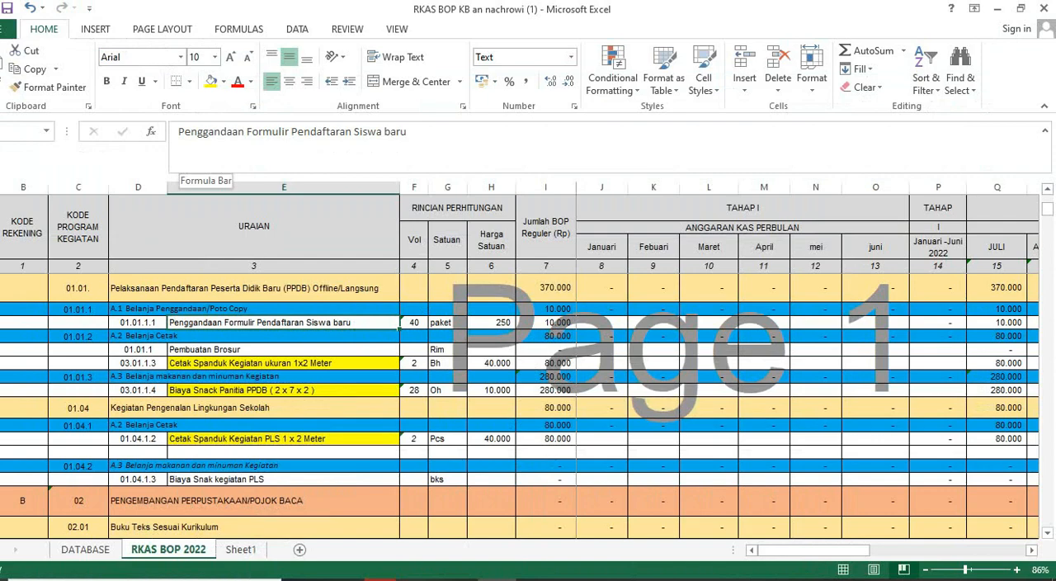
{"action": "left_click_drag", "start_coordinate": [178, 132], "coordinate": [408, 132]}
{"action": "key", "text": "ctrl+c"}
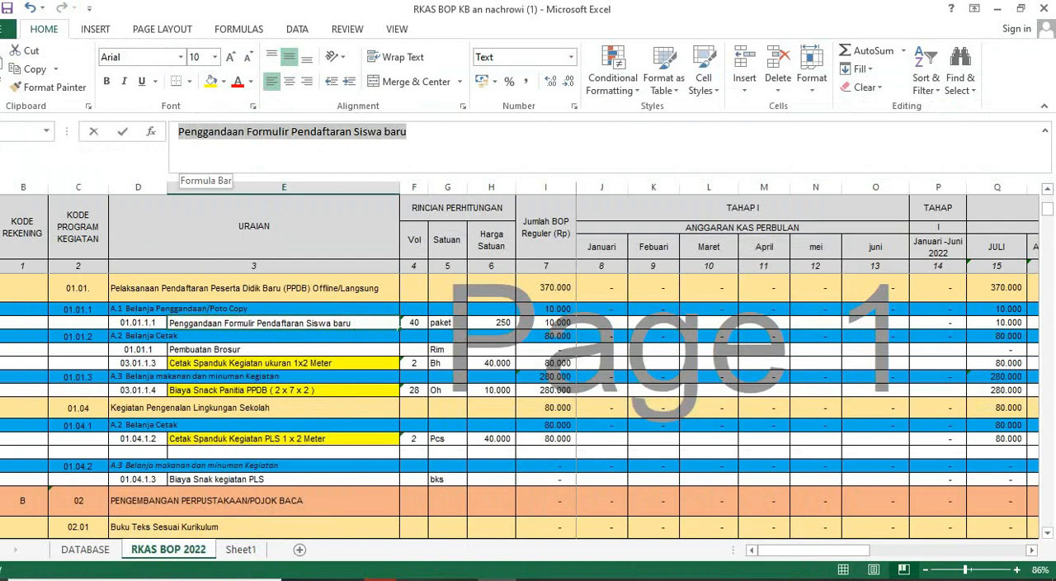
{"action": "left_click", "coordinate": [383, 579]}
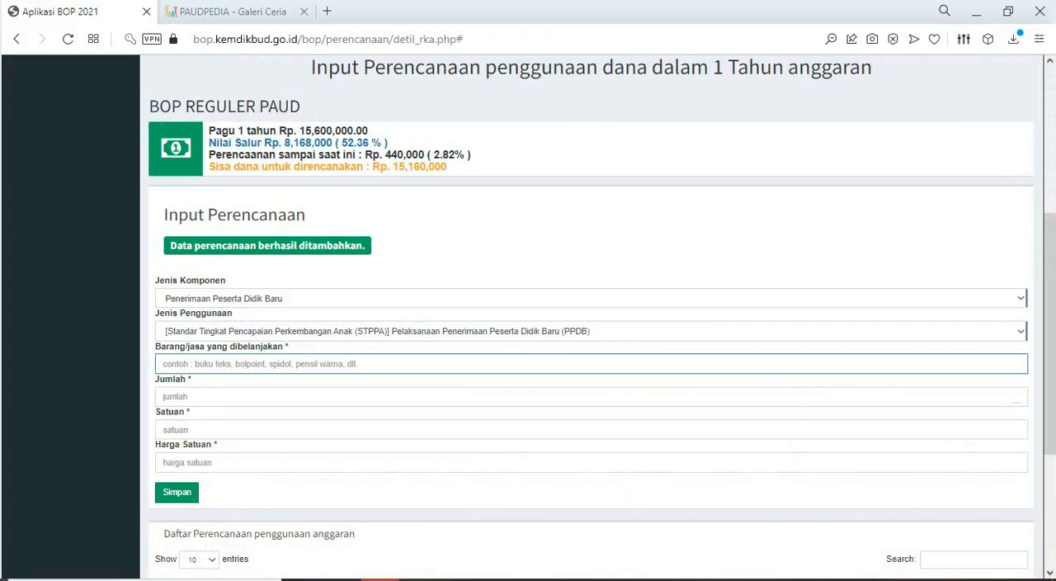
{"action": "key", "text": "ctrl+v"}
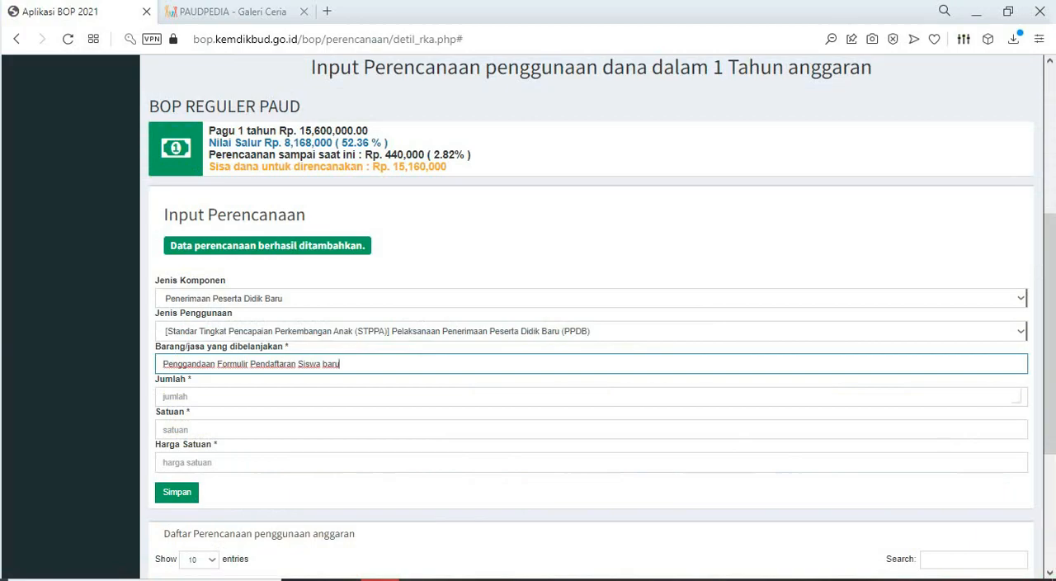
{"action": "key", "text": "alt+Tab"}
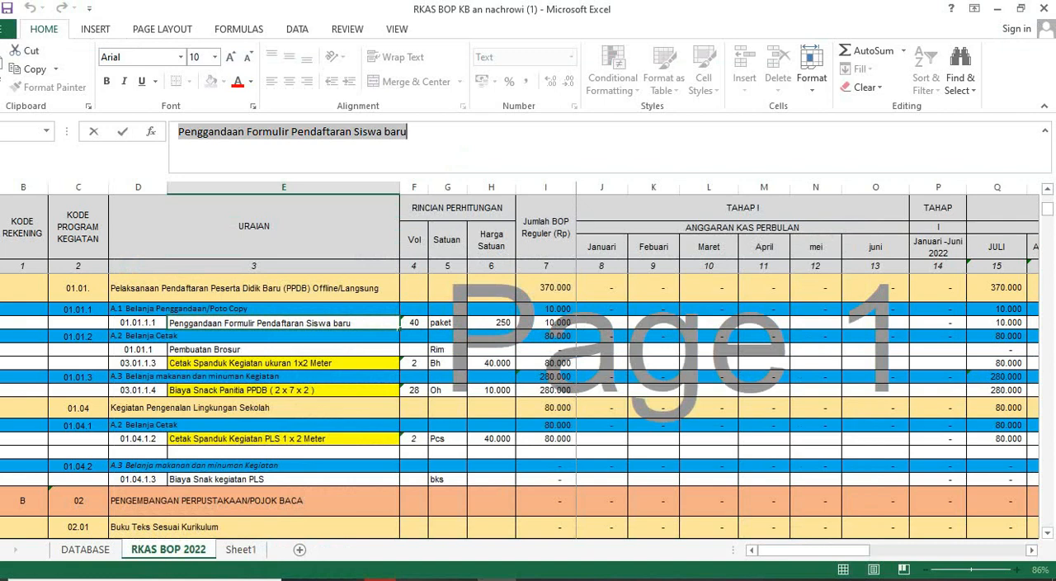
- Change the Satuan of the "Penggandaan Formulir Pendaftaran Siswa baru" row to lembar in the Excel sheet
{"action": "left_click", "coordinate": [461, 323]}
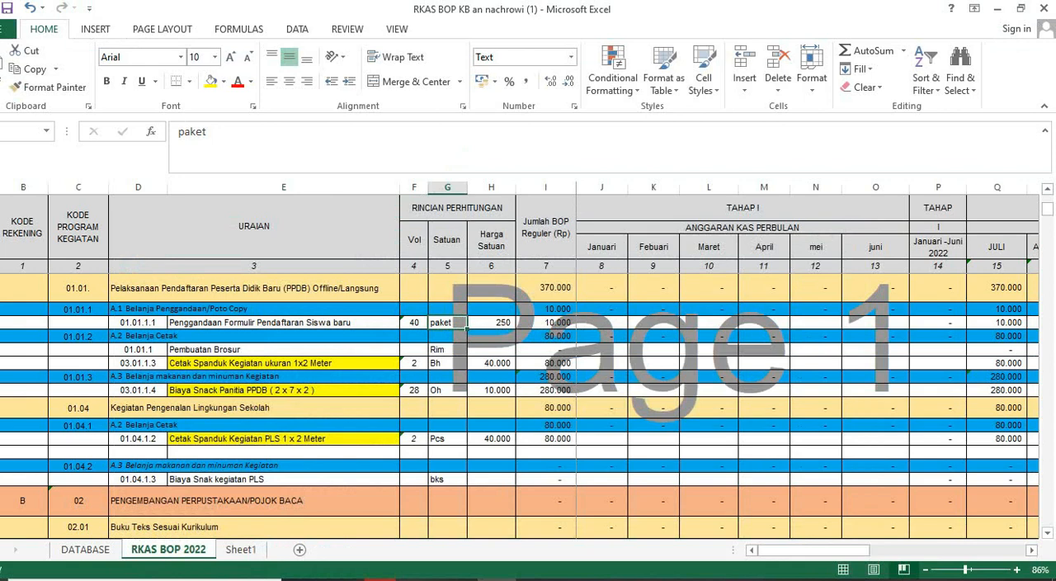
{"action": "type", "text": "lembar"}
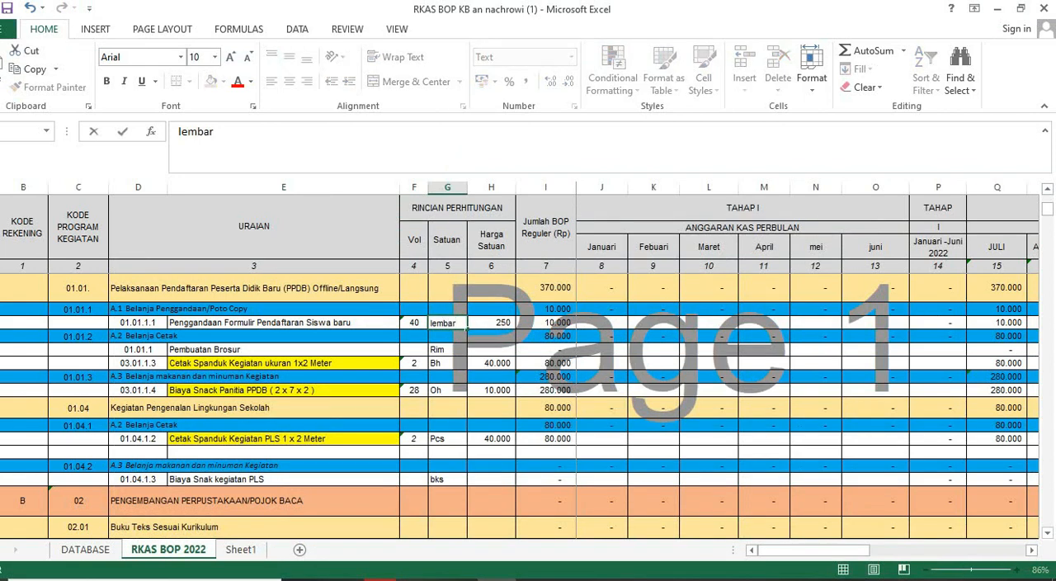
{"action": "key", "text": "Tab"}
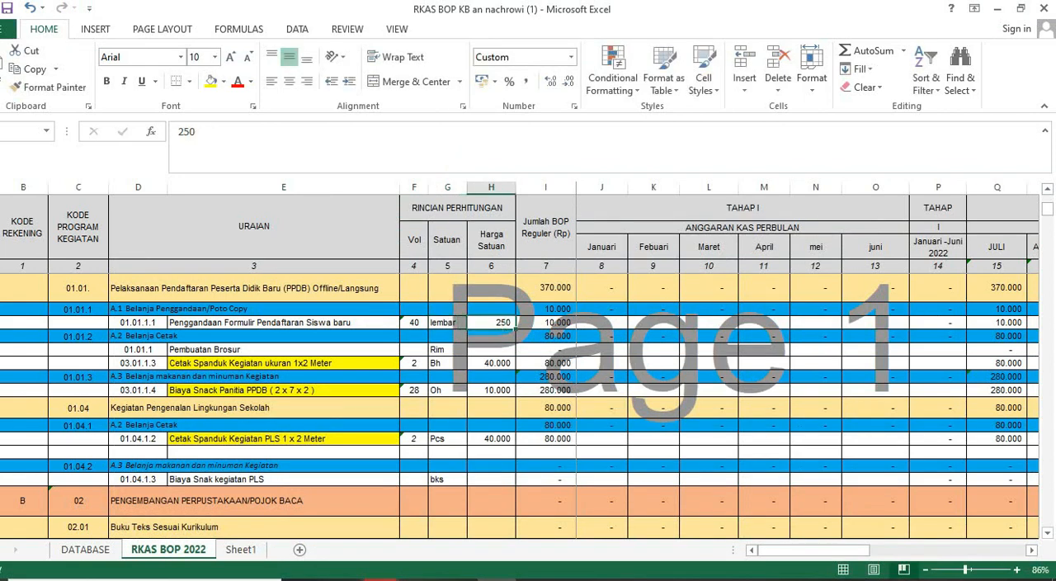
- Switch to the BOP form and set Jumlah to 20 and Satuan to Lembar for the form-copying item
{"action": "key", "text": "alt+Tab"}
{"action": "left_click", "coordinate": [163, 397]}
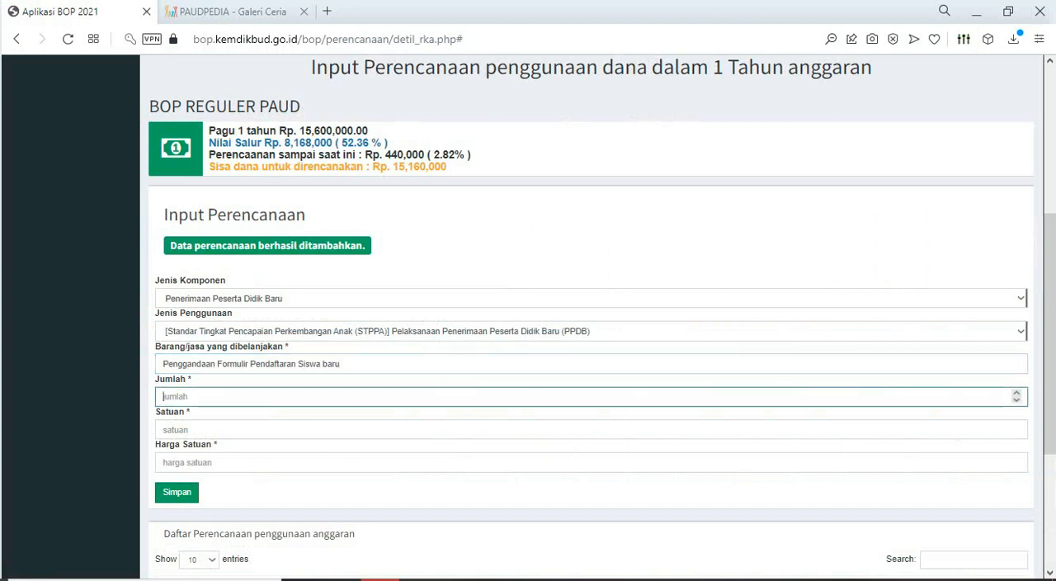
{"action": "type", "text": "20"}
{"action": "key", "text": "Tab"}
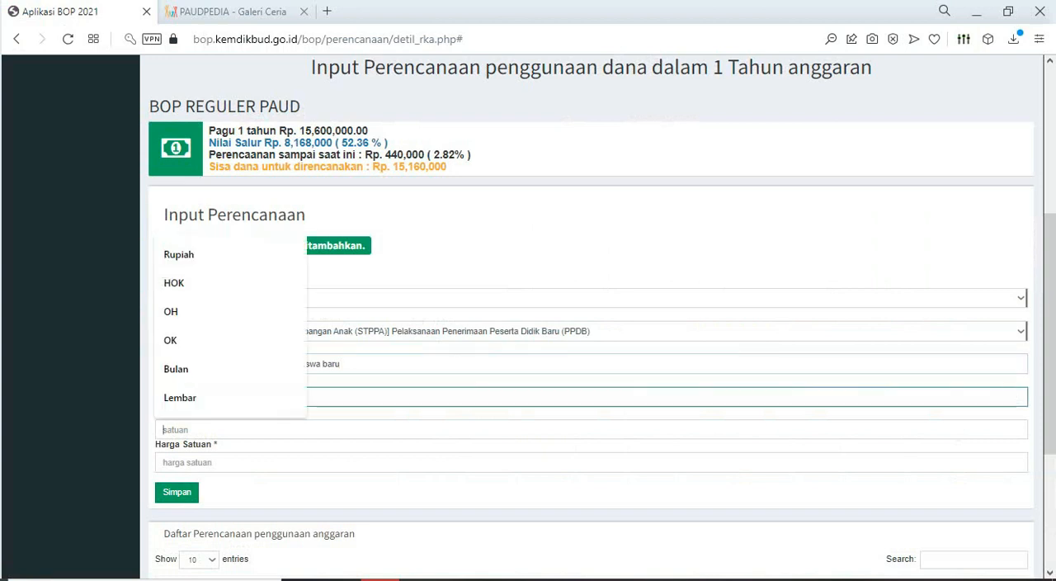
{"action": "type", "text": "lembar"}
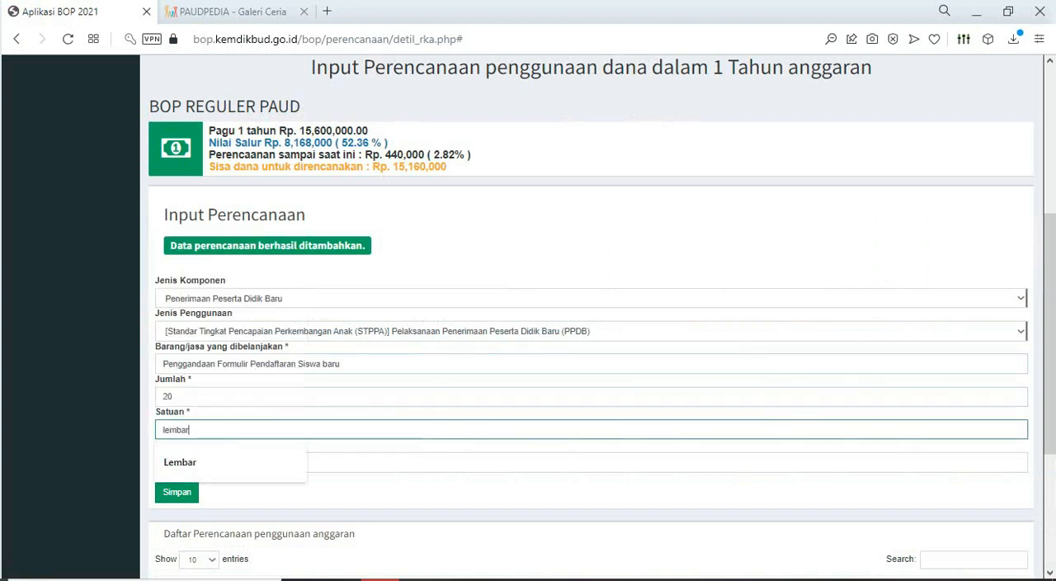
{"action": "key", "text": "Down"}
{"action": "key", "text": "Return"}
{"action": "key", "text": "Tab"}
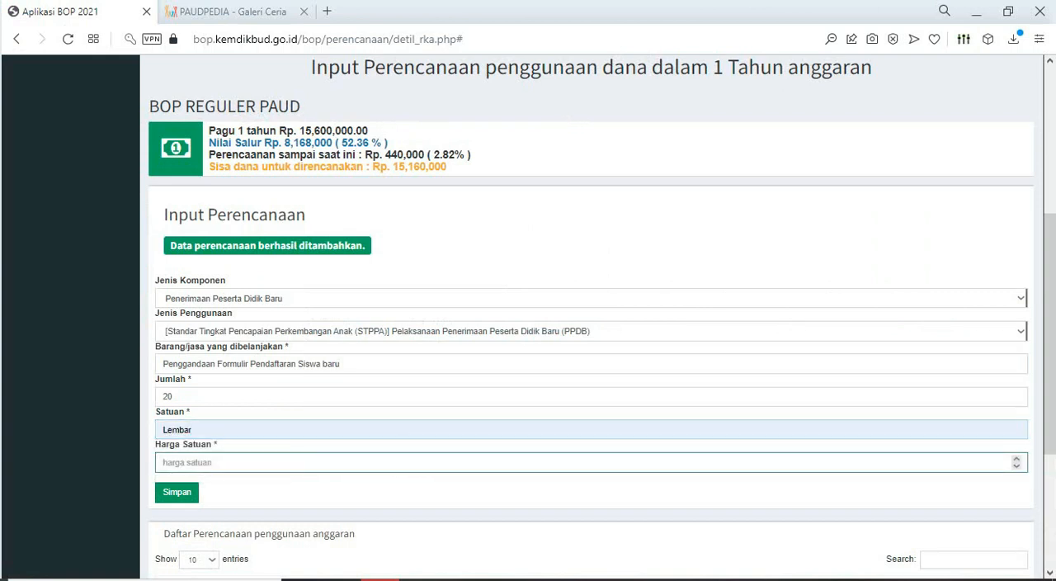
- Set Harga Satuan to 250 for the form-copying item and save the planning entry
{"action": "type", "text": "2"}
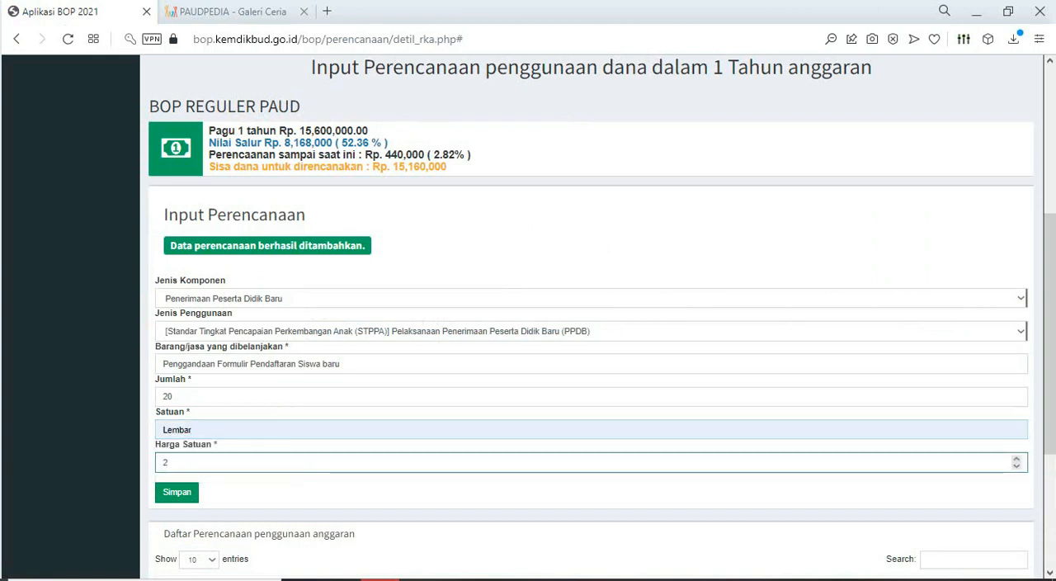
{"action": "type", "text": "00"}
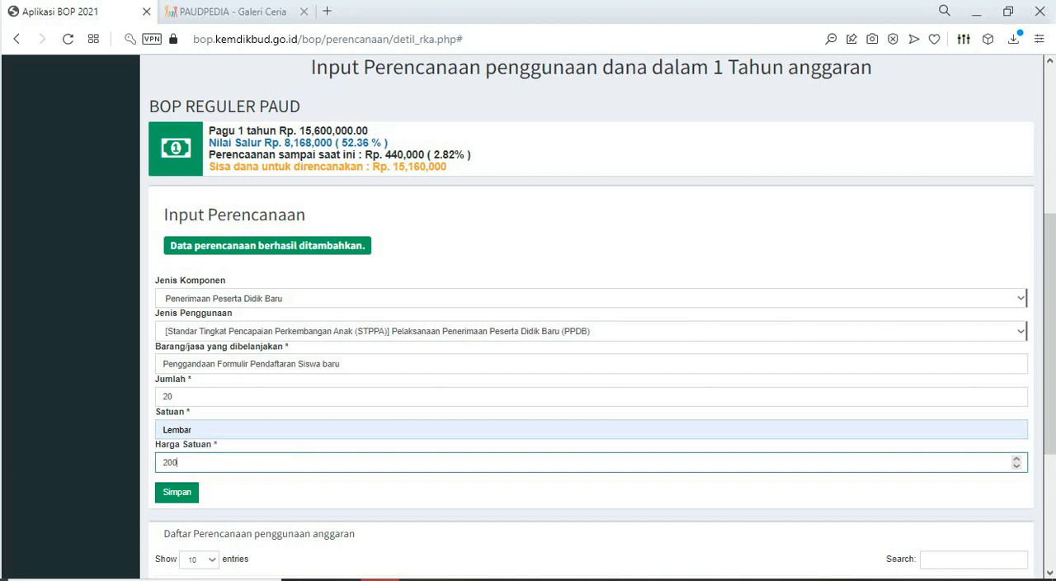
{"action": "scroll", "coordinate": [592, 317], "scroll_direction": "down", "scroll_amount": 1}
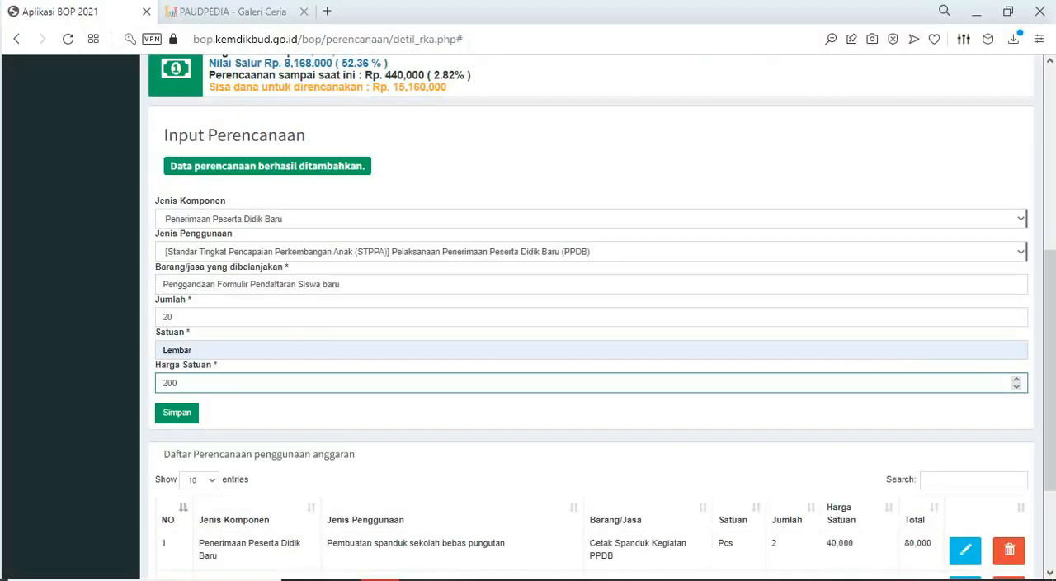
{"action": "left_click_drag", "start_coordinate": [177, 383], "coordinate": [168, 383]}
{"action": "type", "text": "50"}
{"action": "key", "text": "Return"}
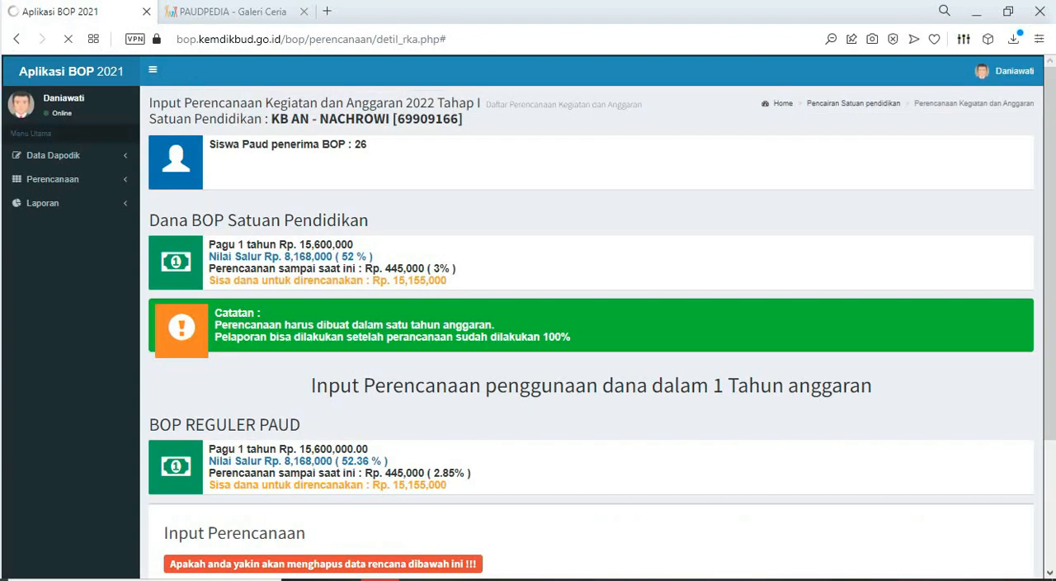
- Check the saved entry in the planning list, and fill the "Penggandaan Formulir Pendaftaran Siswa baru" cell with yellow in Excel
{"action": "scroll", "coordinate": [597, 318], "scroll_direction": "down", "scroll_amount": 4}
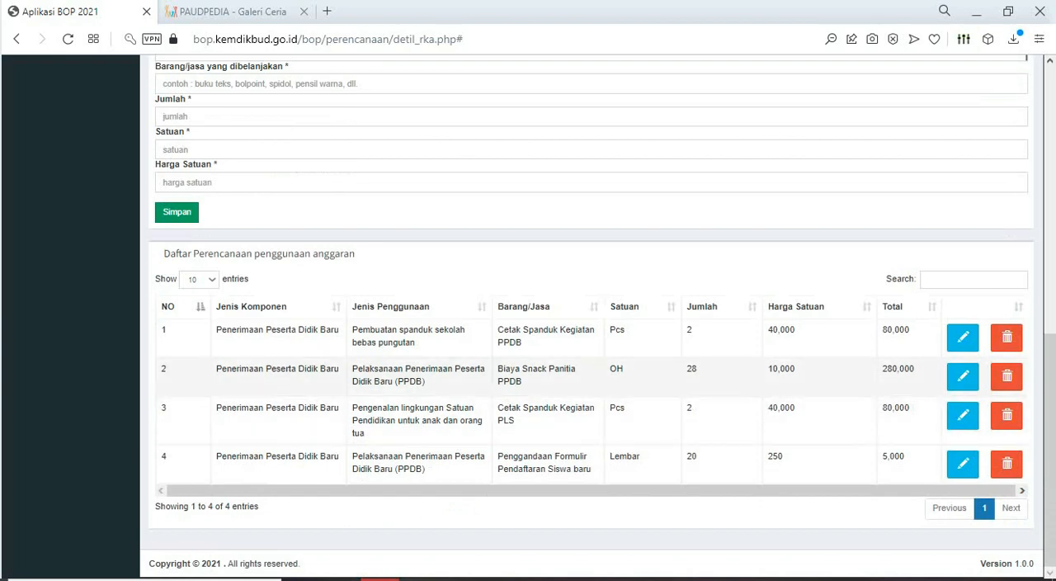
{"action": "left_click", "coordinate": [497, 580]}
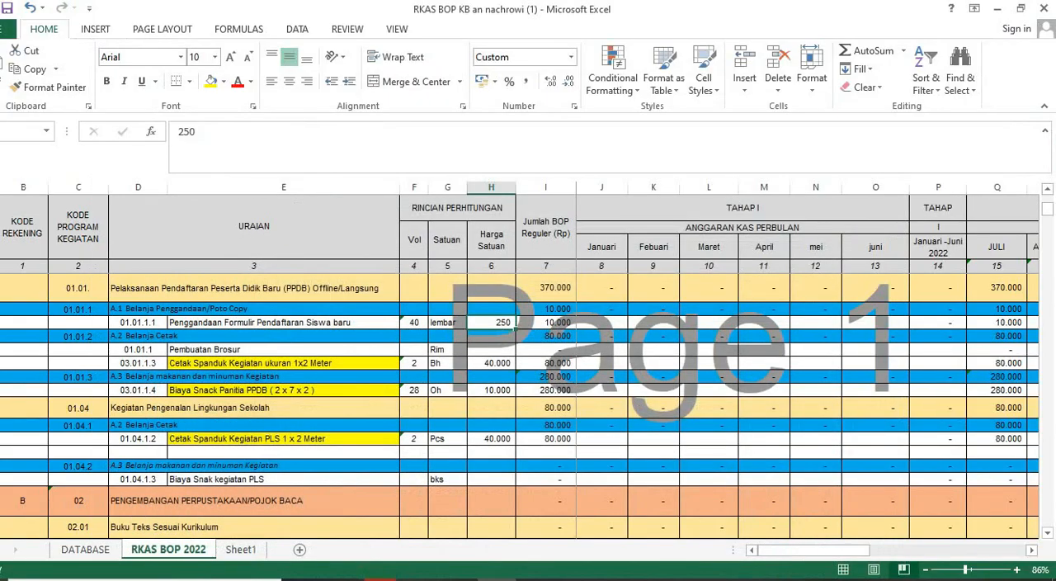
{"action": "left_click", "coordinate": [283, 323]}
{"action": "left_click", "coordinate": [211, 82]}
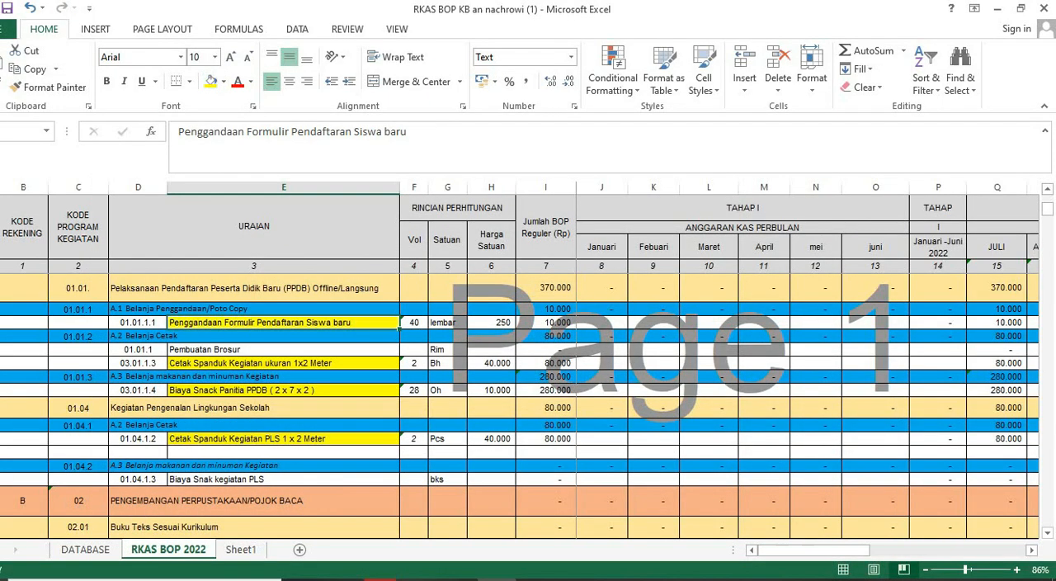
- Review the remaining unhighlighted Excel items, from Pembuatan Brosur to the PENGEMBANGAN PERPUSTAKAAN/POJOK BACA section, against the BOP planning list
{"action": "scroll", "coordinate": [283, 404], "scroll_direction": "down", "scroll_amount": 1}
{"action": "scroll", "coordinate": [520, 405], "scroll_direction": "down", "scroll_amount": 1}
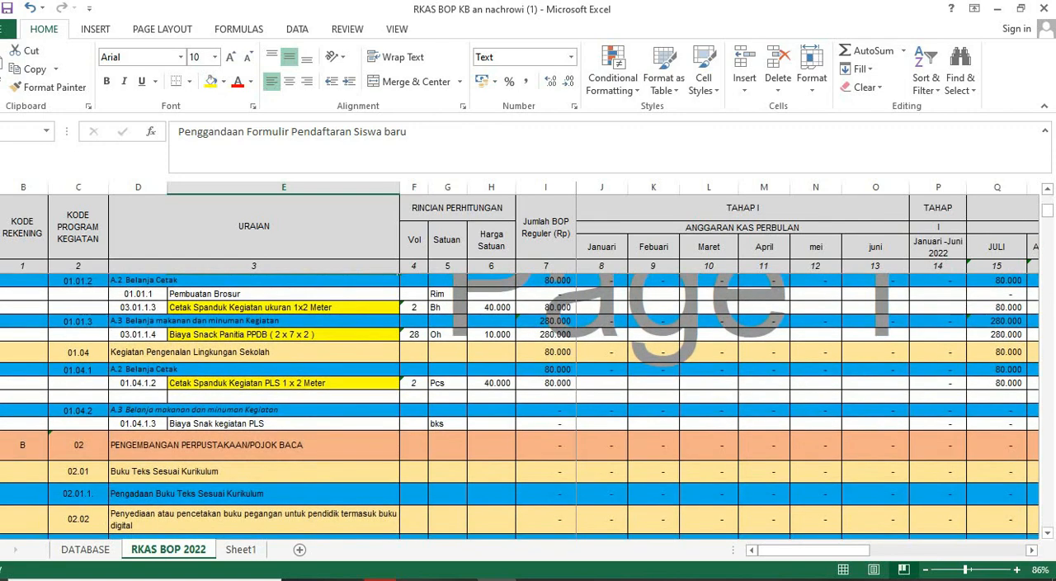
{"action": "scroll", "coordinate": [520, 404], "scroll_direction": "up", "scroll_amount": 1}
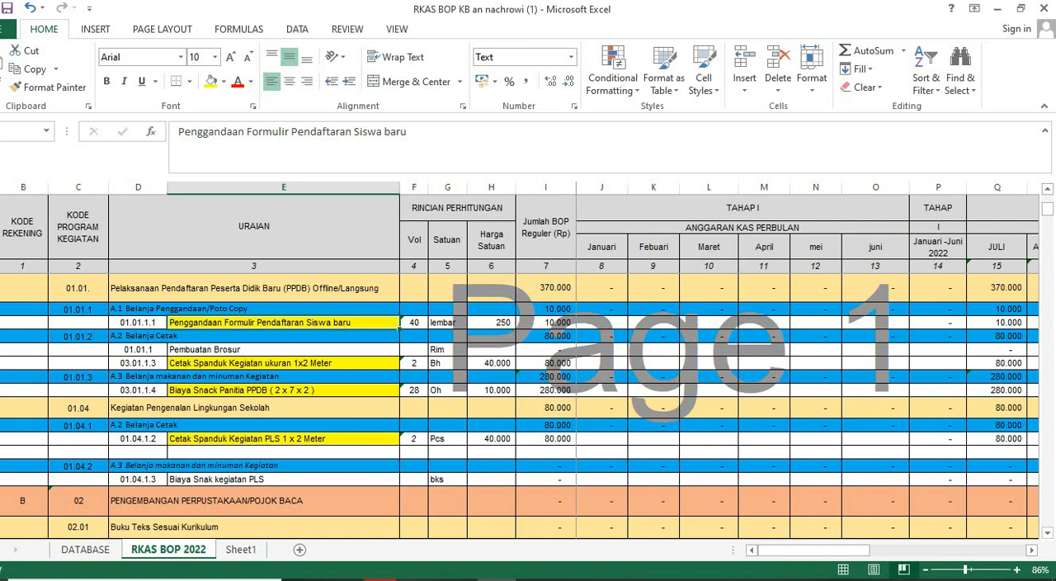
{"action": "left_click", "coordinate": [284, 350]}
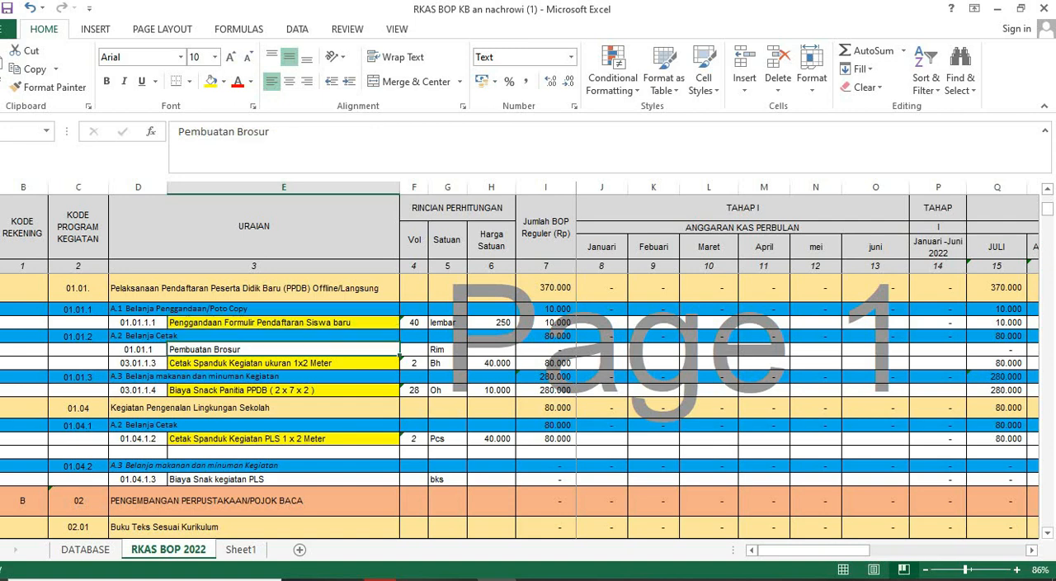
{"action": "left_click", "coordinate": [414, 349]}
{"action": "left_click", "coordinate": [491, 350]}
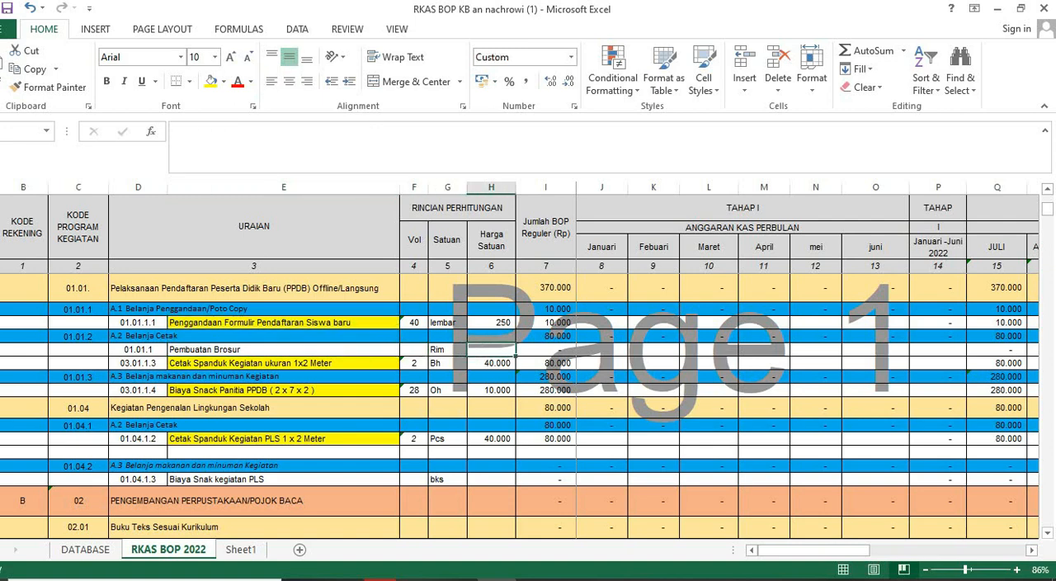
{"action": "left_click", "coordinate": [383, 579]}
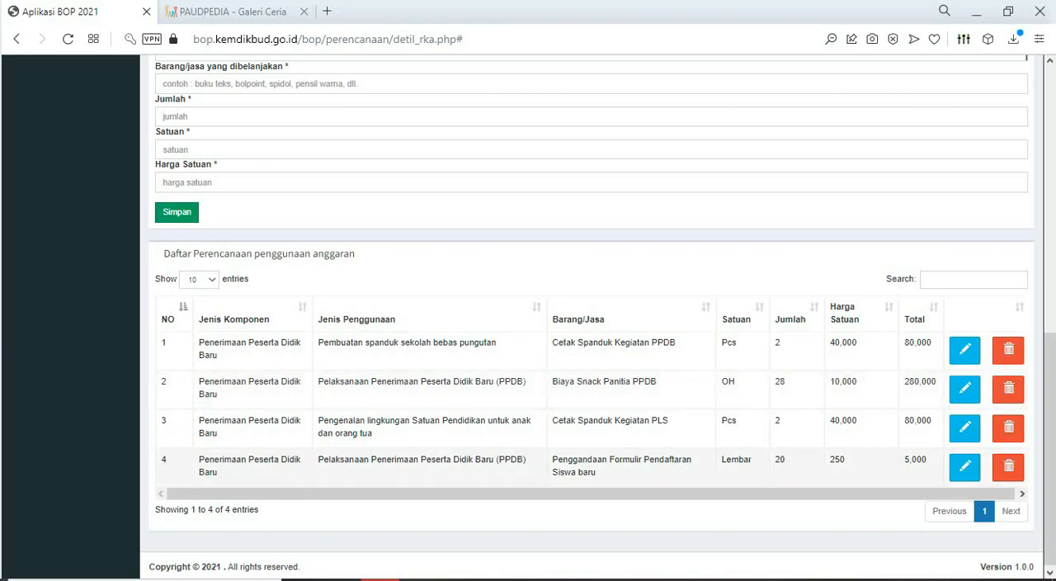
{"action": "left_click", "coordinate": [382, 579]}
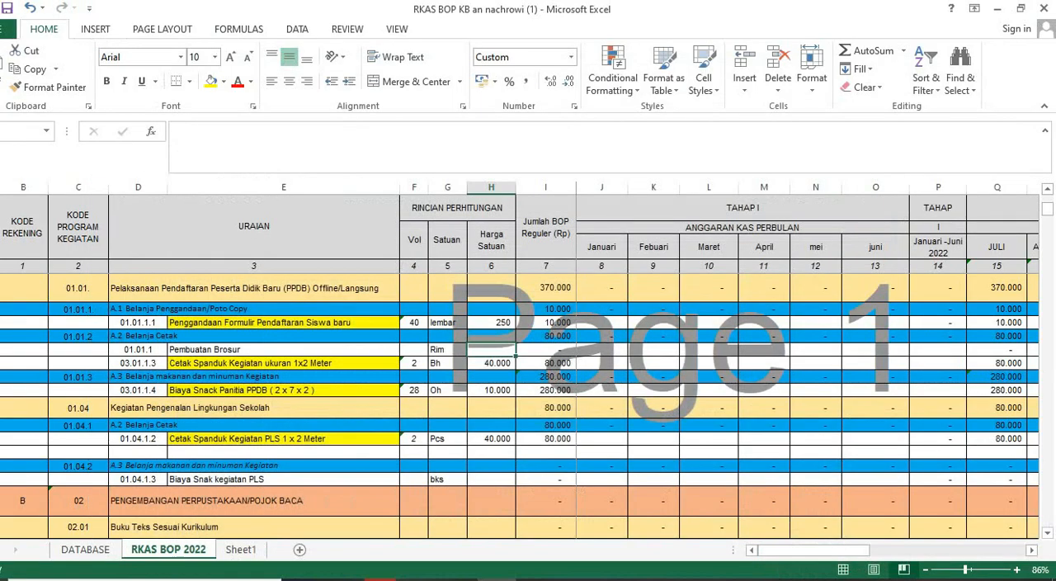
{"action": "scroll", "coordinate": [520, 404], "scroll_direction": "down", "scroll_amount": 3}
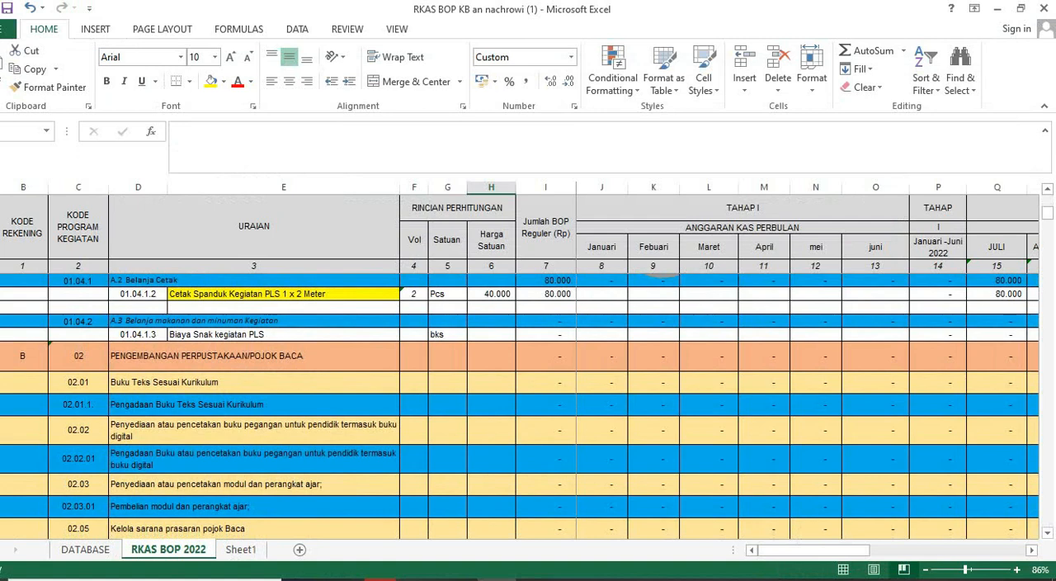
{"action": "left_click", "coordinate": [254, 356]}
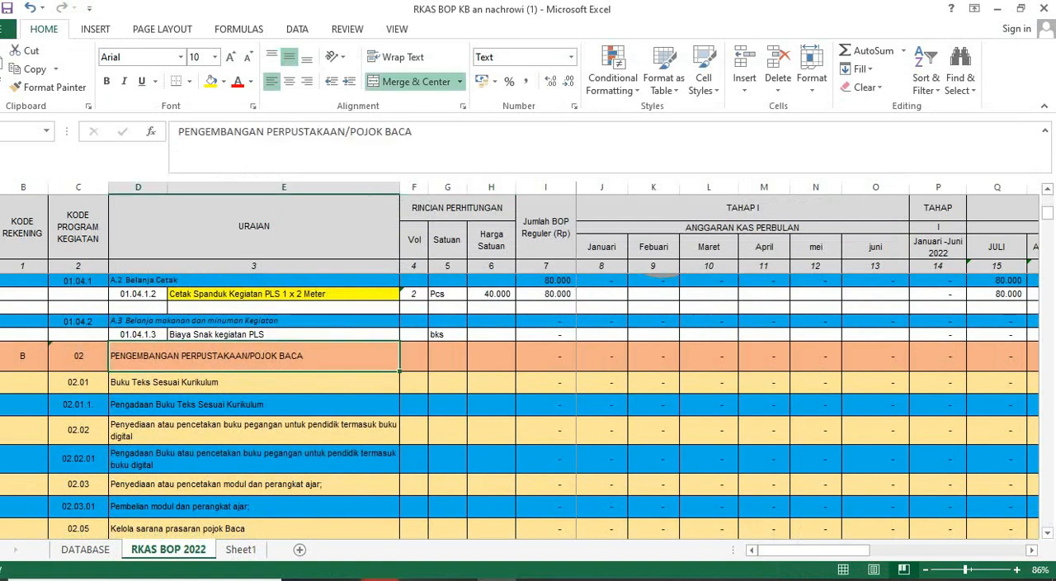
- In the BOP form, set Jenis Komponen to Pengembangan Perpustakaan dan/atau layanan pojok baca
{"action": "left_click", "coordinate": [381, 579]}
{"action": "scroll", "coordinate": [587, 313], "scroll_direction": "up", "scroll_amount": 3}
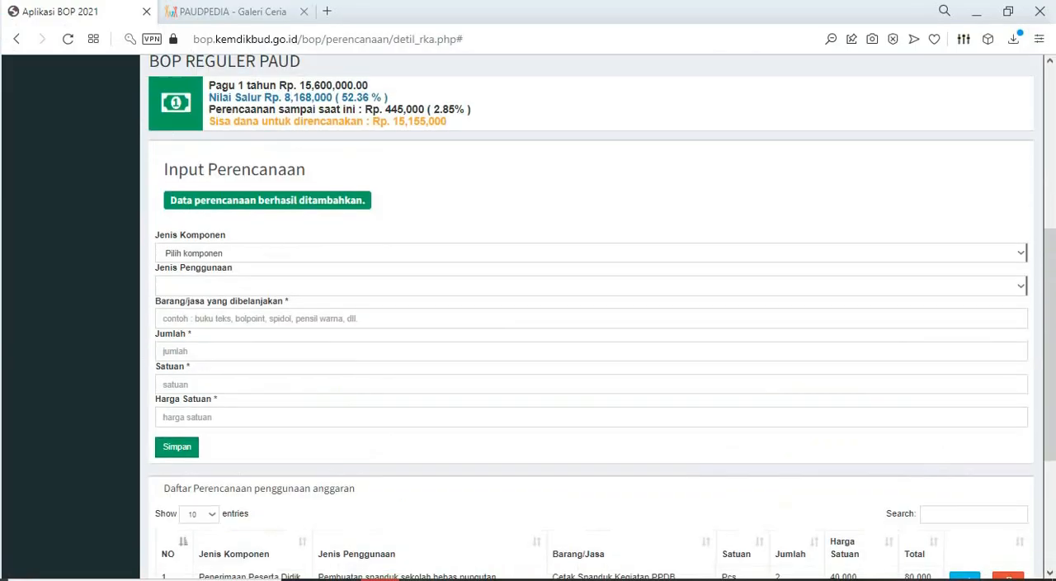
{"action": "left_click", "coordinate": [1021, 257]}
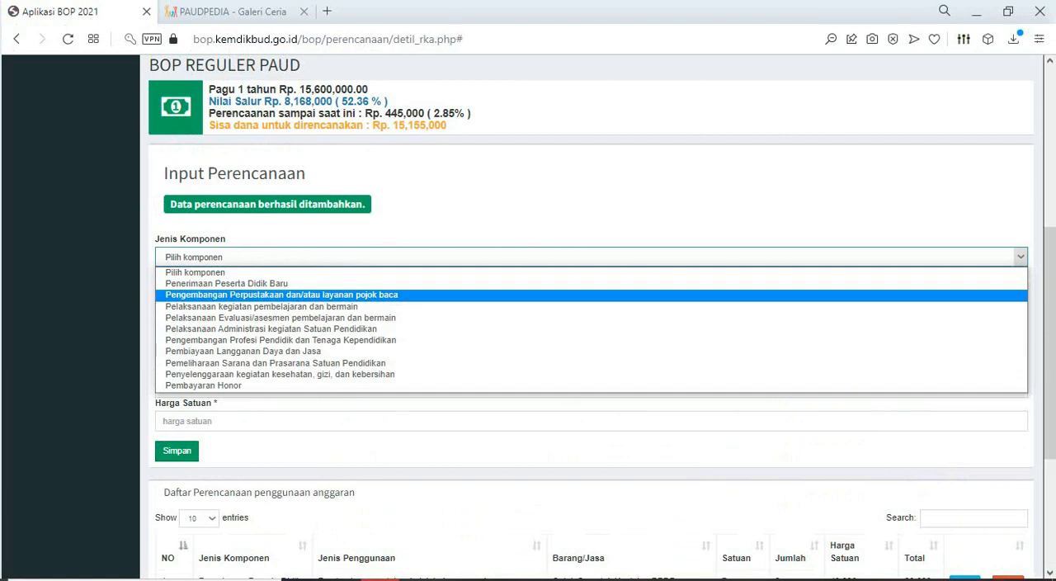
{"action": "left_click", "coordinate": [282, 294]}
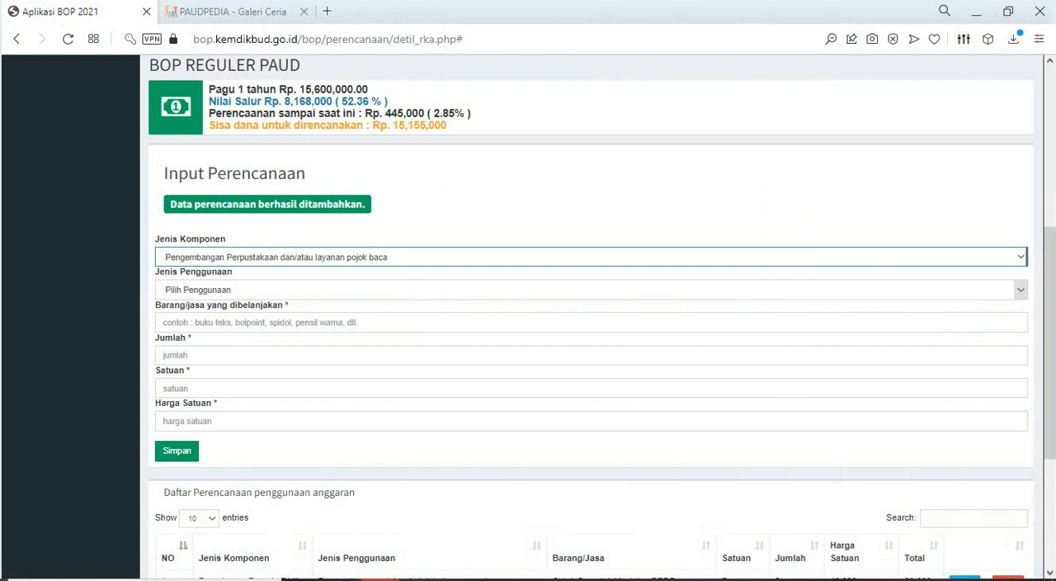
- Compare the Jenis Penggunaan options for the library component with the Buku Teks Sesuai Kurikulum and related rows in Excel
{"action": "left_click", "coordinate": [591, 289]}
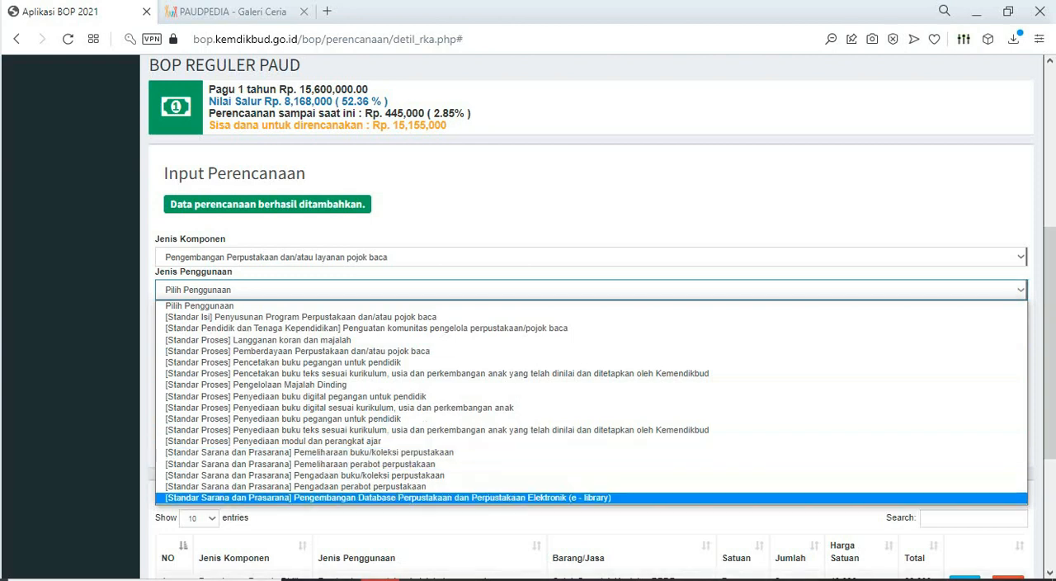
{"action": "left_click", "coordinate": [380, 579]}
{"action": "left_click", "coordinate": [497, 579]}
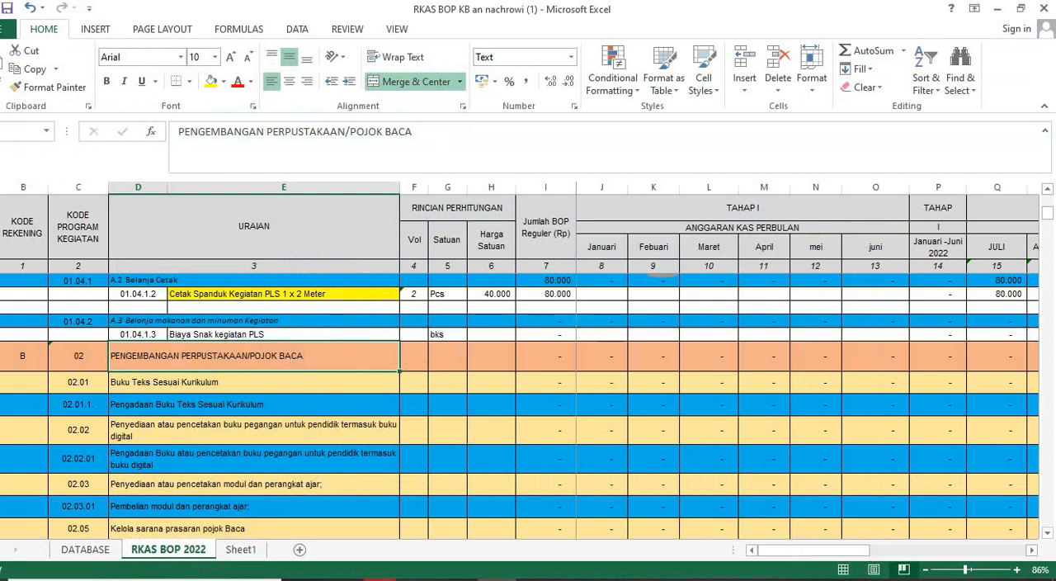
{"action": "left_click", "coordinate": [254, 382]}
{"action": "scroll", "coordinate": [520, 404], "scroll_direction": "down", "scroll_amount": 1}
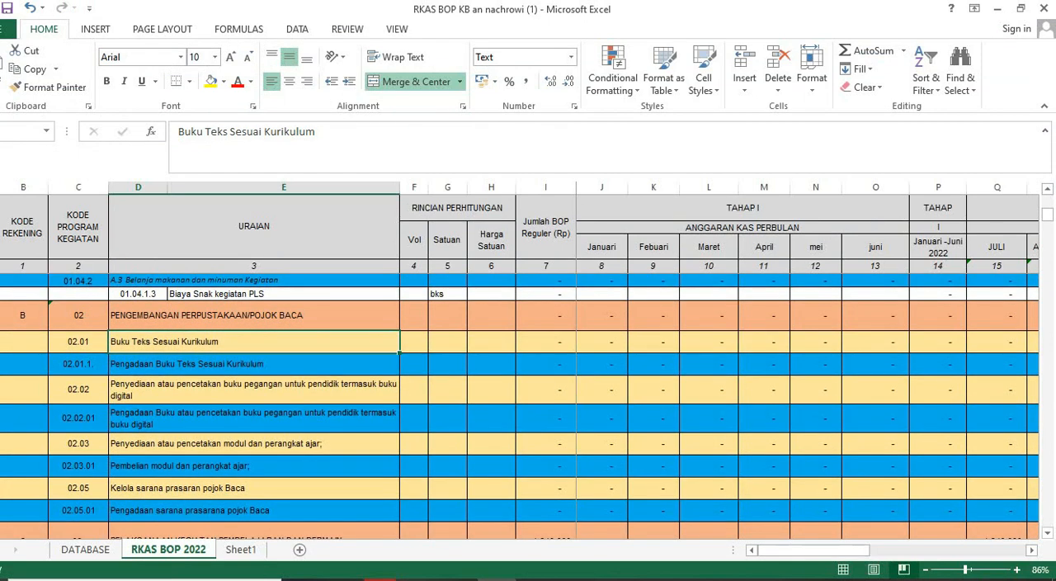
{"action": "left_click", "coordinate": [255, 364]}
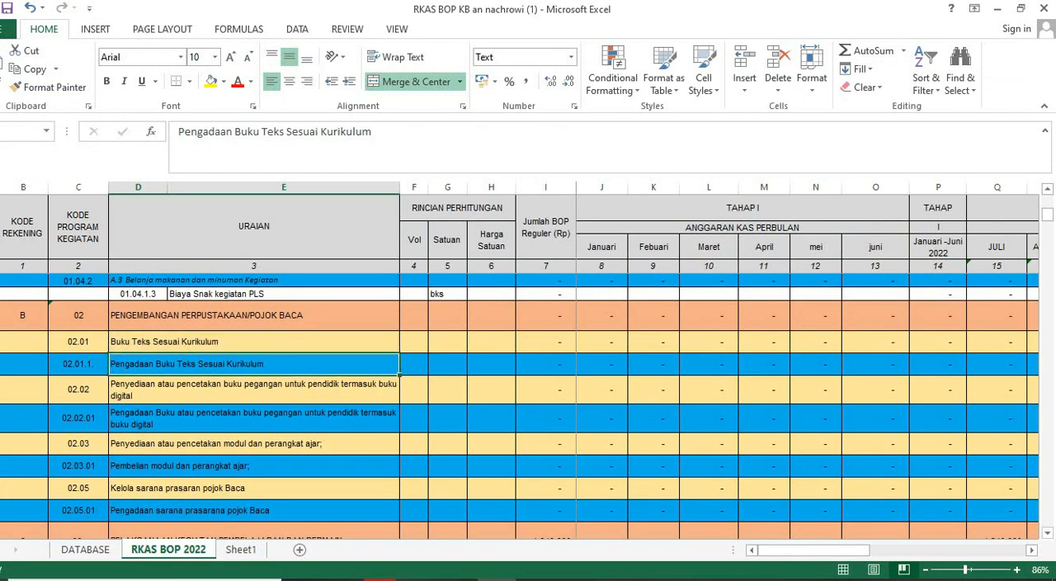
{"action": "mouse_move", "coordinate": [375, 578]}
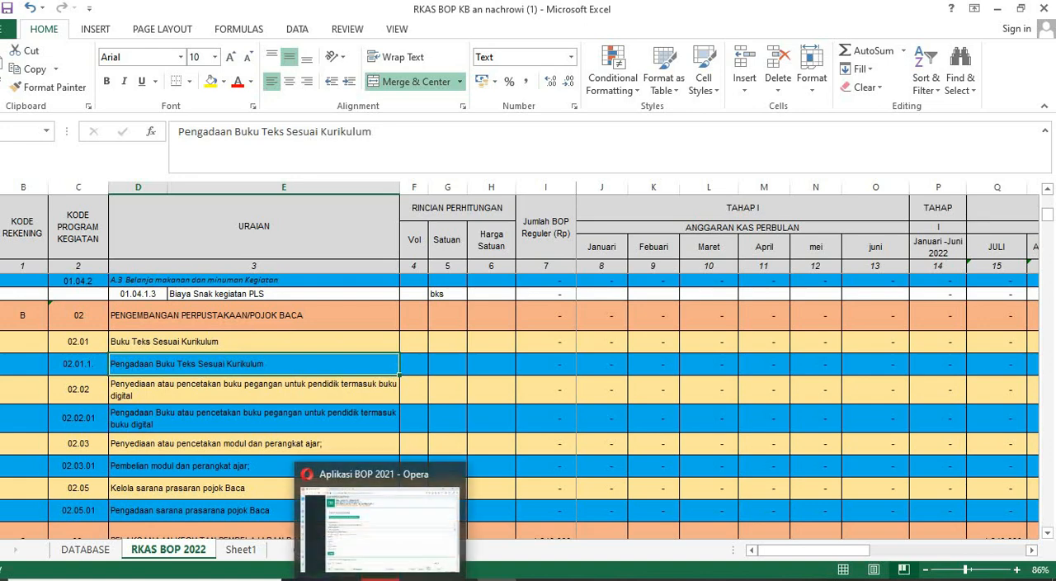
{"action": "left_click", "coordinate": [255, 342]}
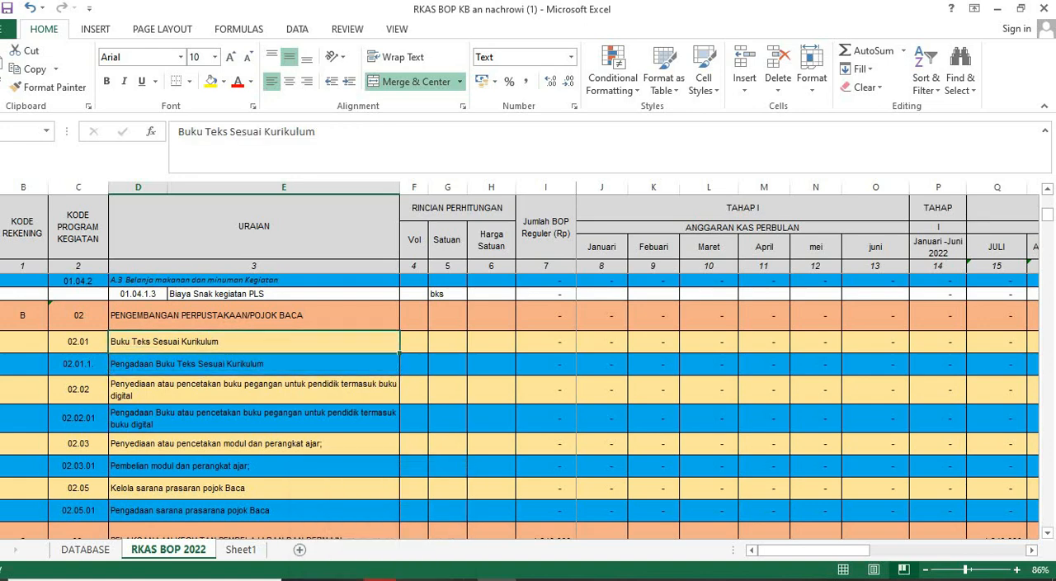
{"action": "left_click", "coordinate": [380, 578]}
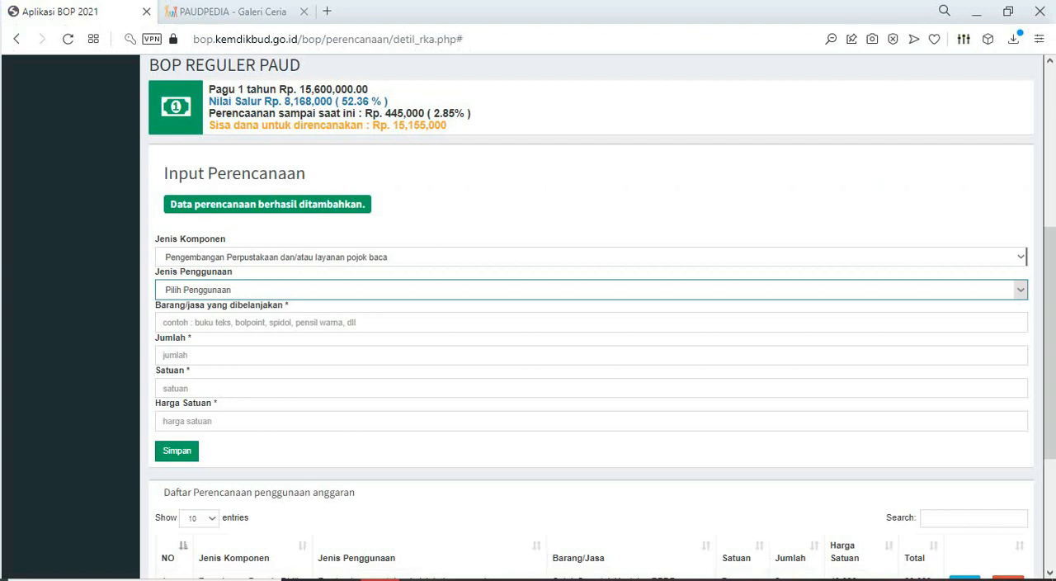
{"action": "left_click", "coordinate": [591, 290]}
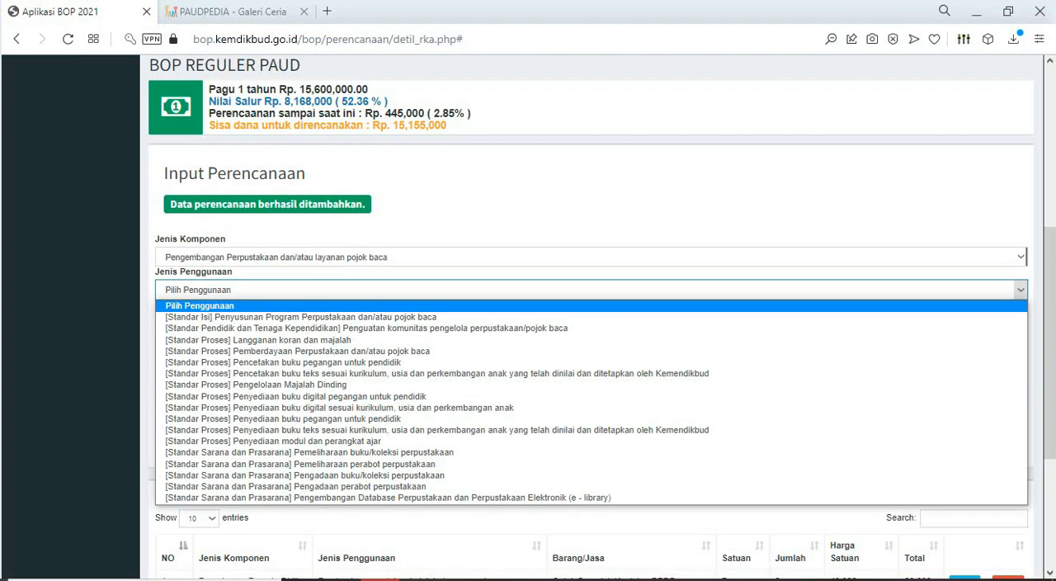
{"action": "left_click", "coordinate": [495, 579]}
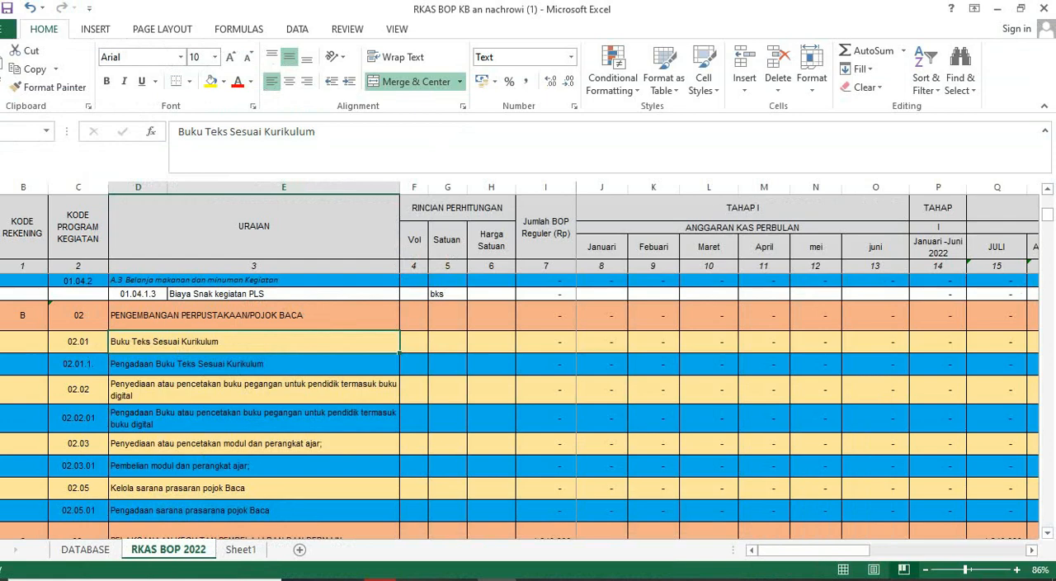
- Review the Excel rows from Buku Teks Sesuai Kurikulum through the PELAKSANAAN KEGIATAN PEMBELAJARAN DAN BERMAIN section for budgeted items
{"action": "scroll", "coordinate": [520, 404], "scroll_direction": "up", "scroll_amount": 2}
{"action": "scroll", "coordinate": [520, 405], "scroll_direction": "down", "scroll_amount": 4}
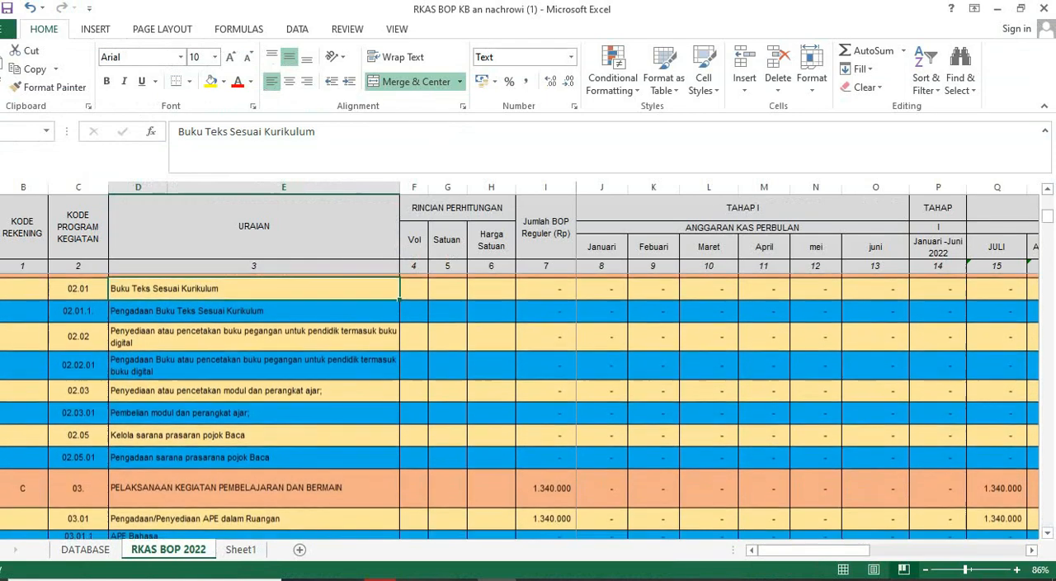
{"action": "scroll", "coordinate": [520, 404], "scroll_direction": "down", "scroll_amount": 1}
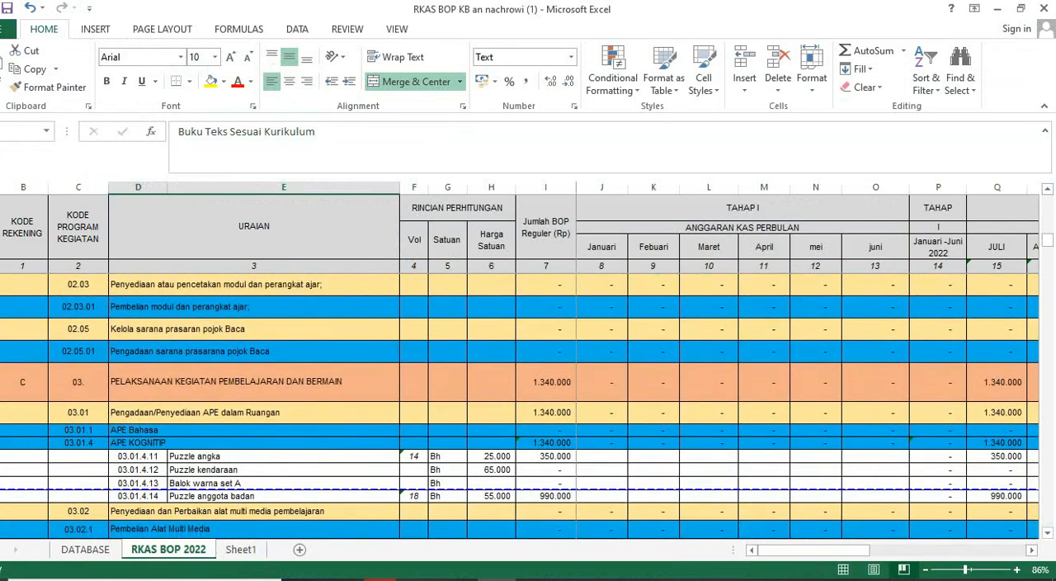
{"action": "left_click", "coordinate": [254, 382]}
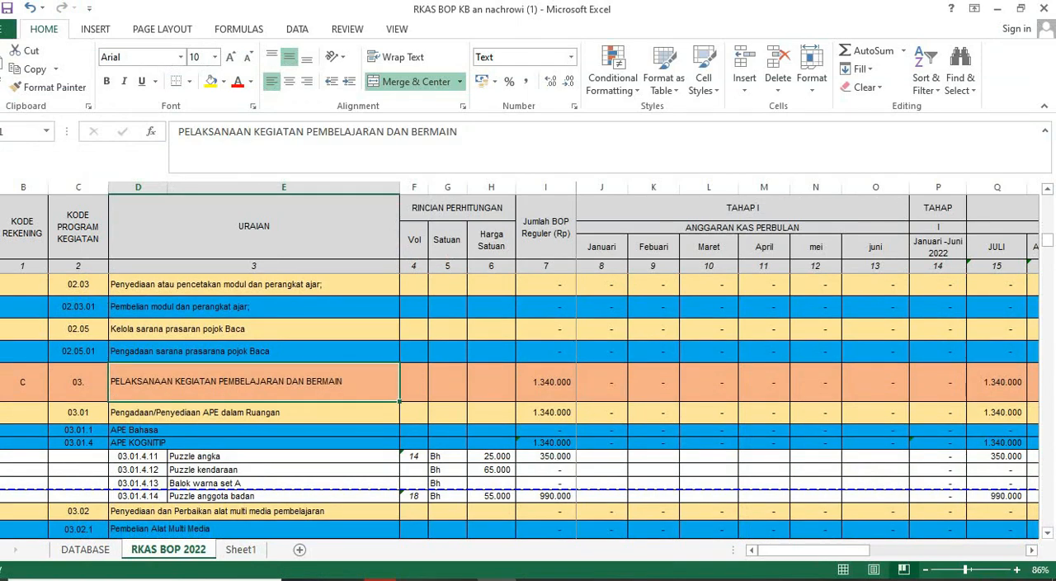
{"action": "scroll", "coordinate": [520, 404], "scroll_direction": "down", "scroll_amount": 1}
{"action": "scroll", "coordinate": [520, 404], "scroll_direction": "up", "scroll_amount": 4}
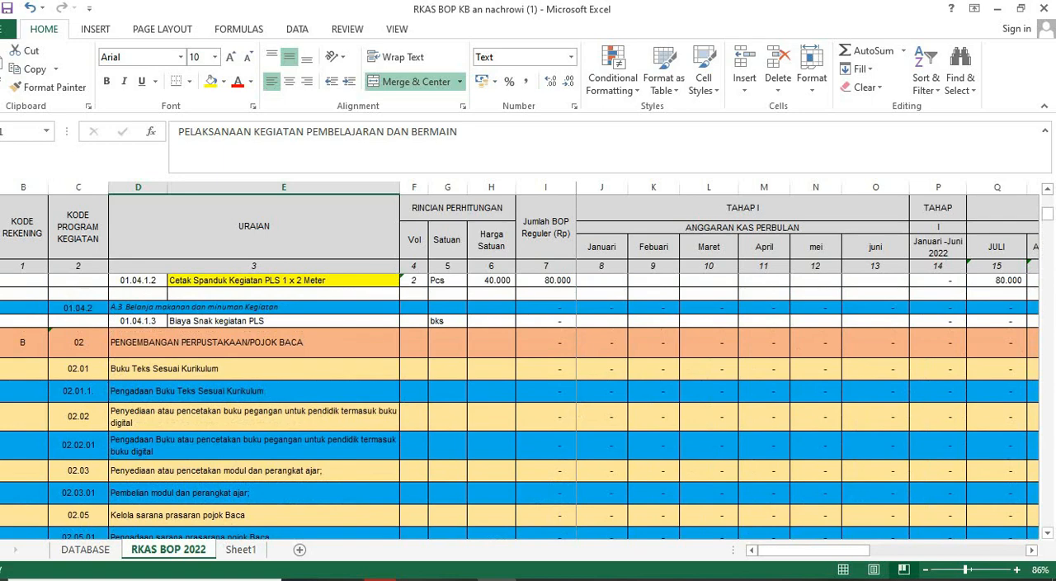
{"action": "scroll", "coordinate": [520, 405], "scroll_direction": "down", "scroll_amount": 4}
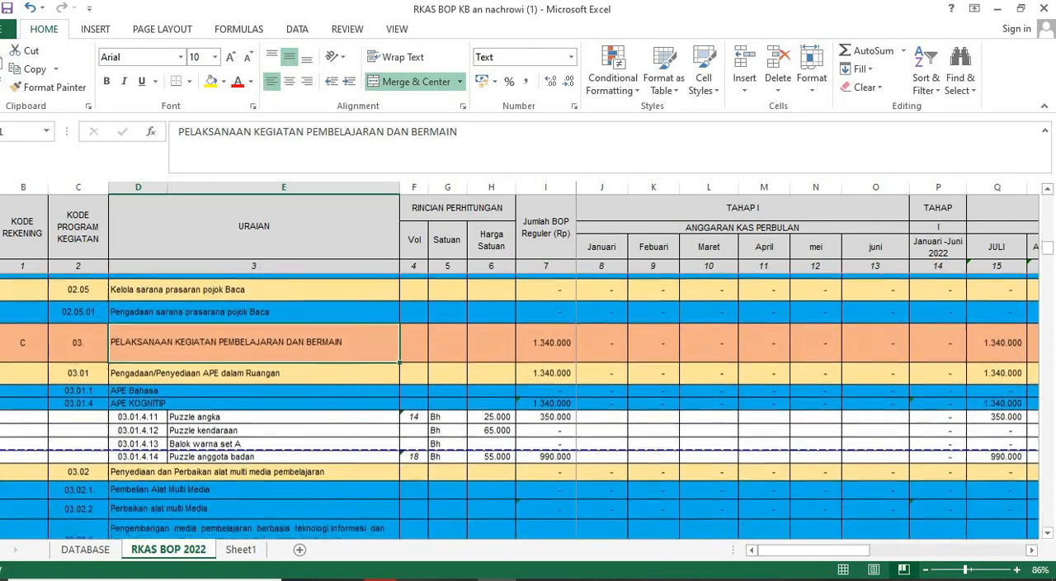
{"action": "scroll", "coordinate": [520, 404], "scroll_direction": "down", "scroll_amount": 1}
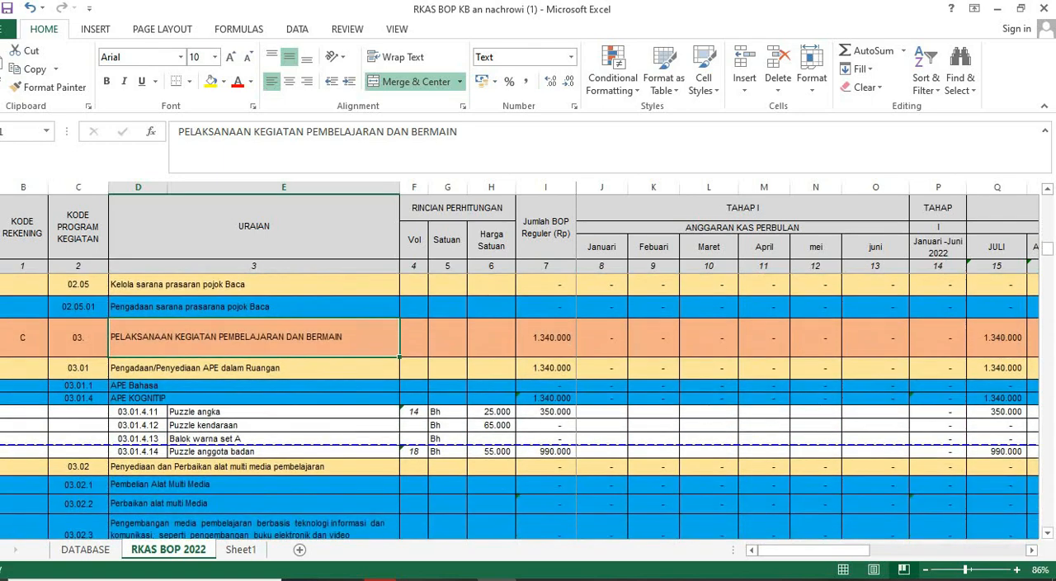
- In the BOP form, try Pengelolaan Majalah Dinding and Penyediaan buku digital pegangan untuk pendidik as the library component's Jenis Penggunaan
{"action": "key", "text": "alt+Tab"}
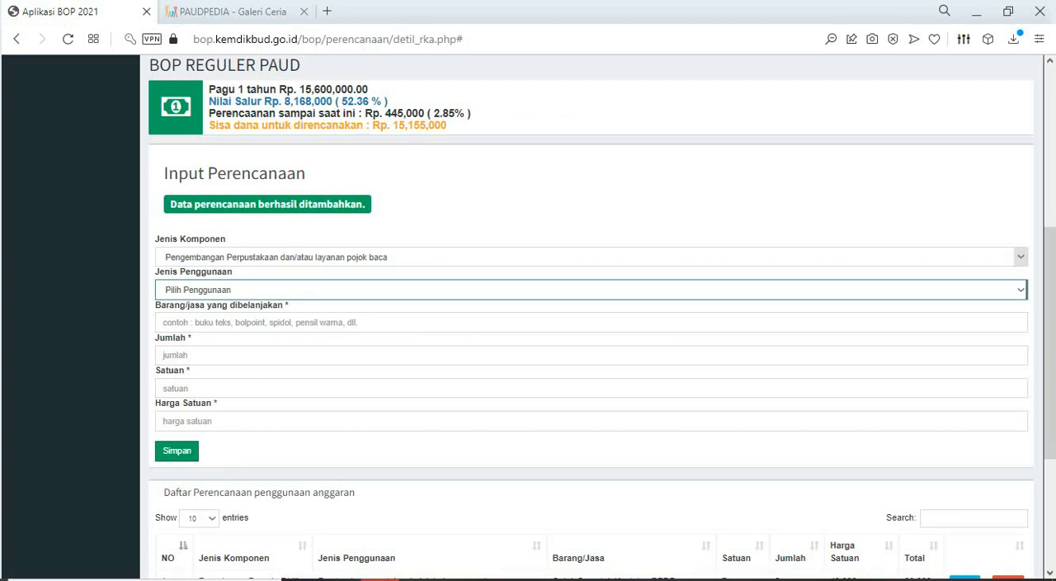
{"action": "left_click", "coordinate": [1021, 290]}
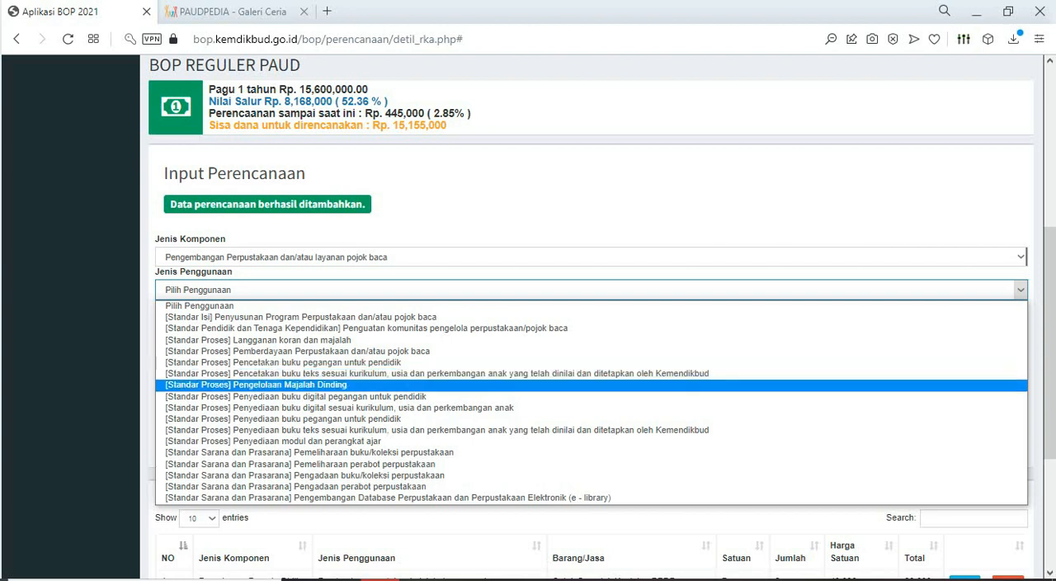
{"action": "left_click", "coordinate": [256, 384]}
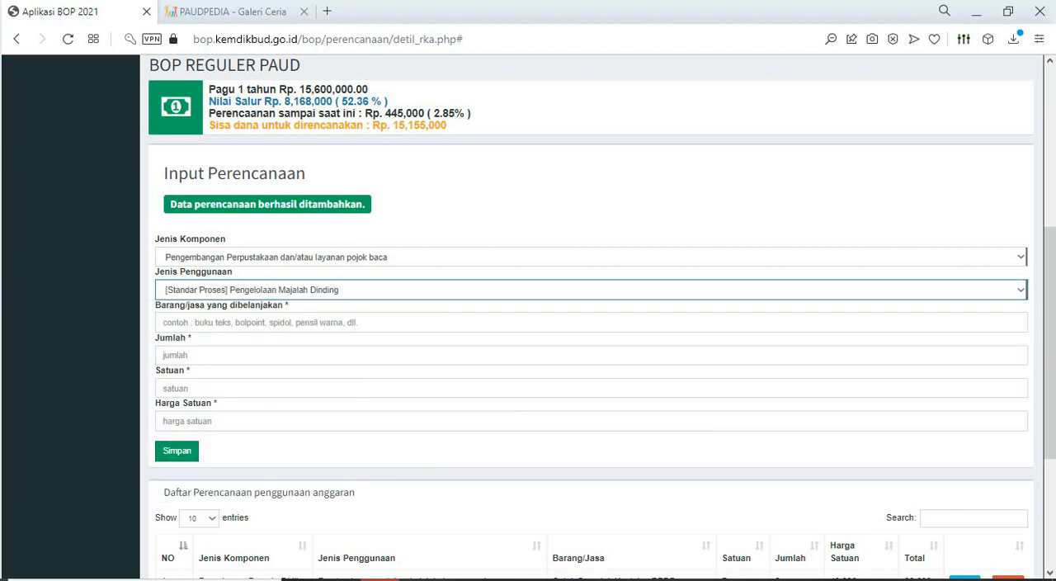
{"action": "left_click", "coordinate": [284, 322]}
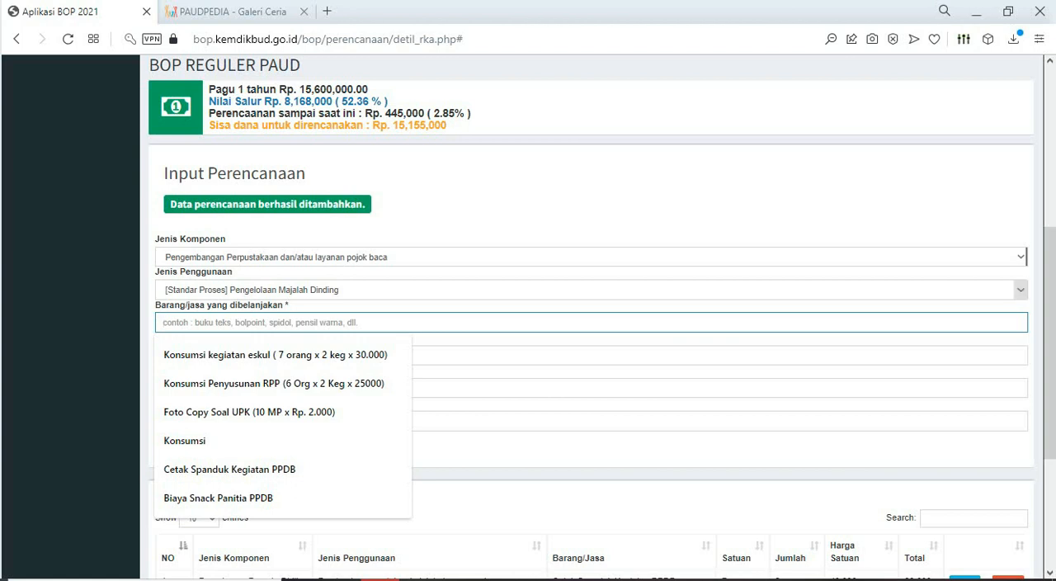
{"action": "left_click", "coordinate": [592, 290]}
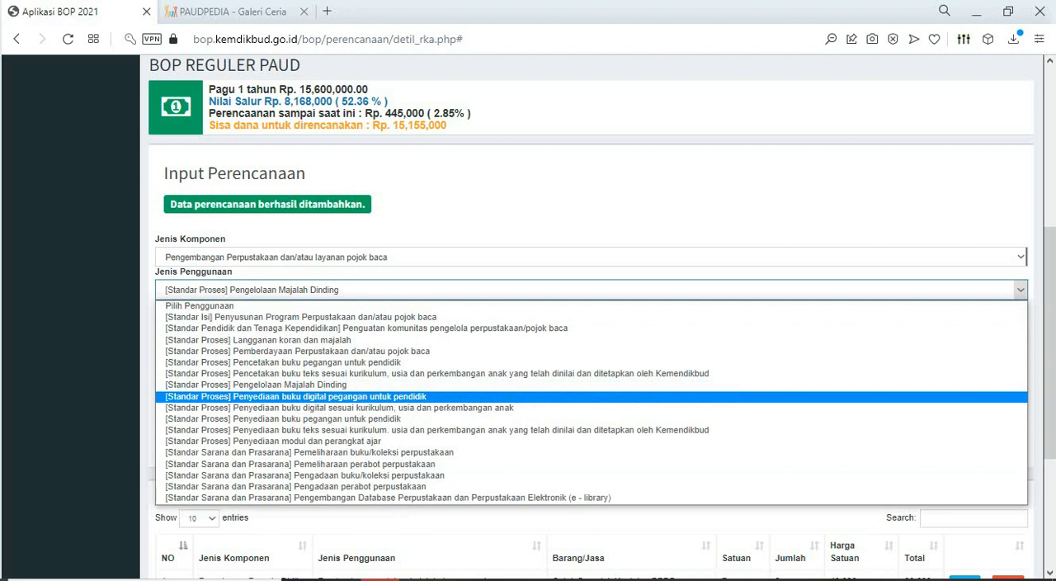
{"action": "key", "text": "Return"}
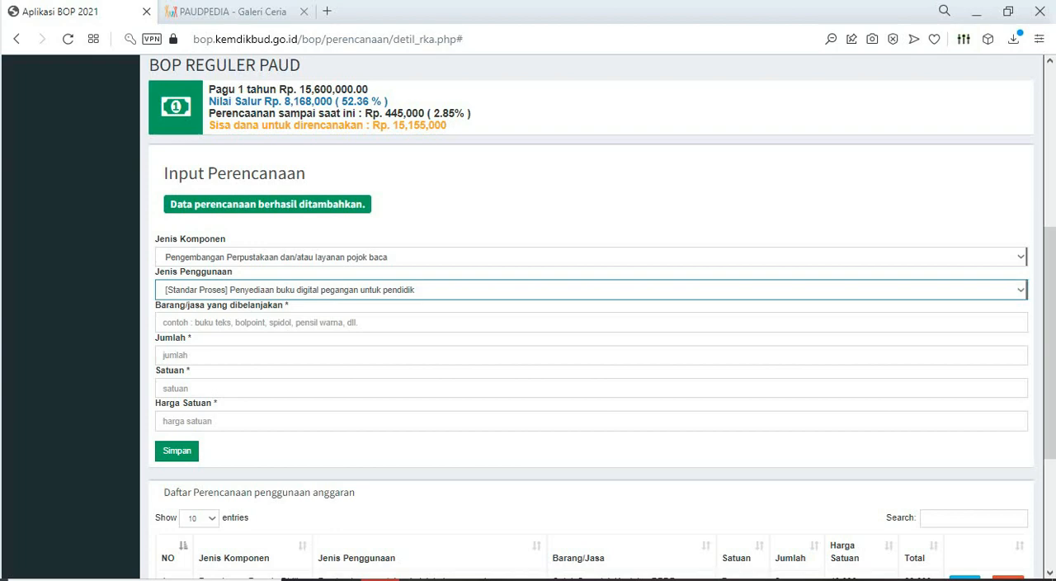
- View the Ruang Baca page on the PAUDPEDIA site, and return to the BOP planning form
{"action": "left_click", "coordinate": [233, 12]}
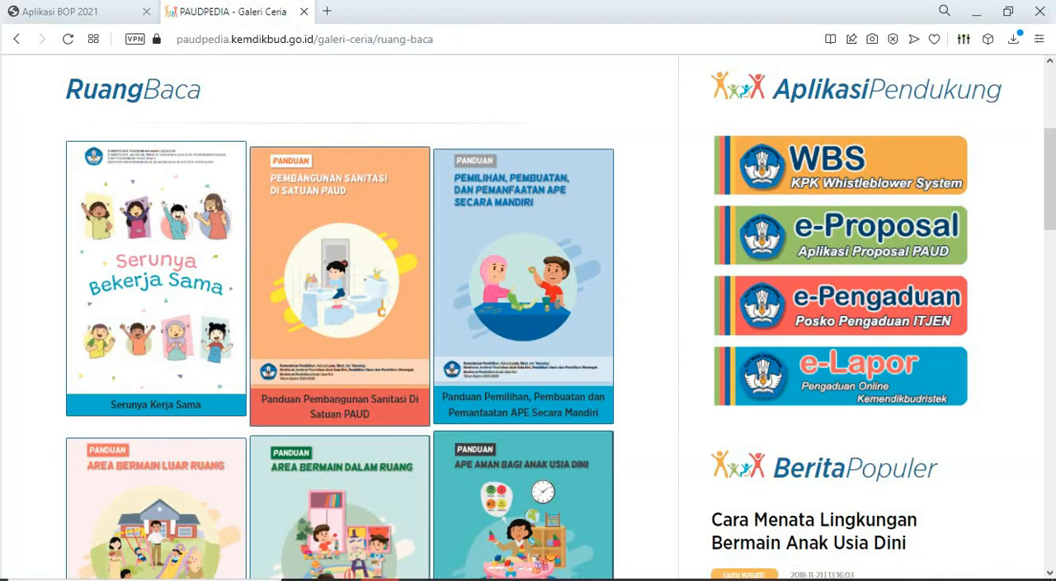
{"action": "scroll", "coordinate": [528, 317], "scroll_direction": "up", "scroll_amount": 4}
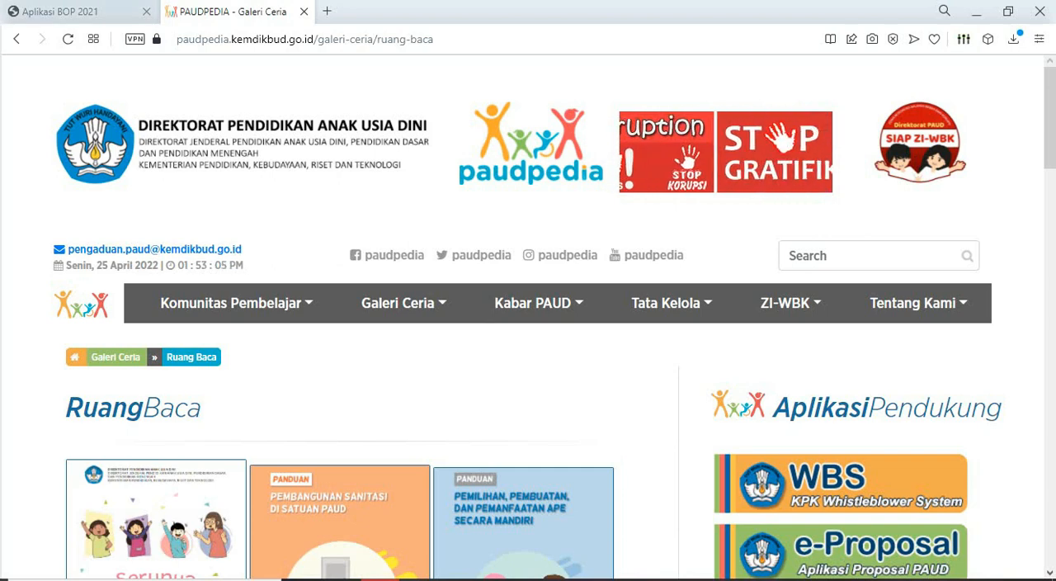
{"action": "left_click", "coordinate": [58, 11]}
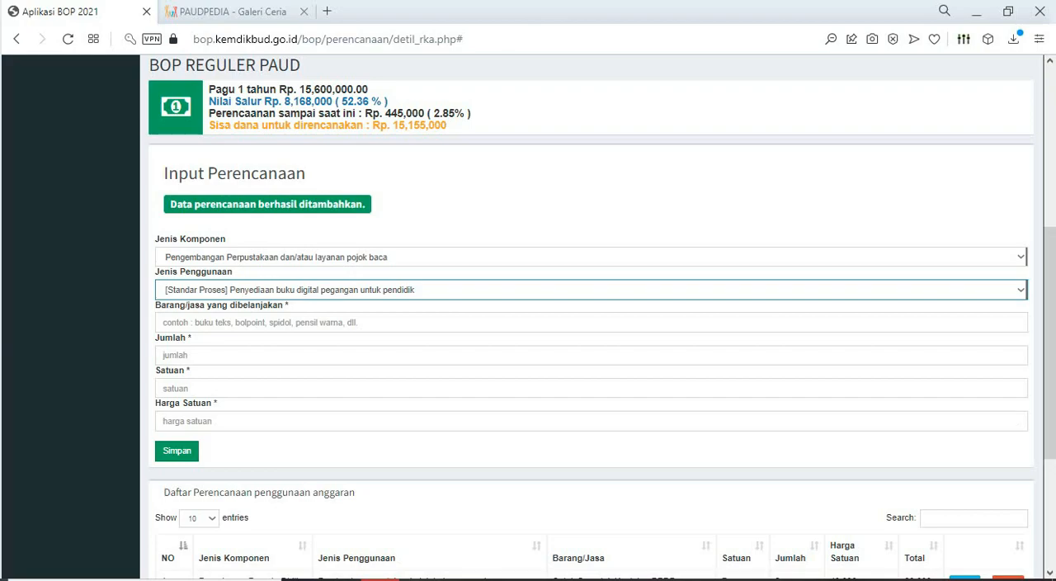
- Check the library and learning section headings in Excel, and set the BOP form's Jenis Komponen to Pelaksanaan kegiatan pembelajaran dan bermain
{"action": "left_click", "coordinate": [496, 579]}
{"action": "scroll", "coordinate": [529, 386], "scroll_direction": "up", "scroll_amount": 1}
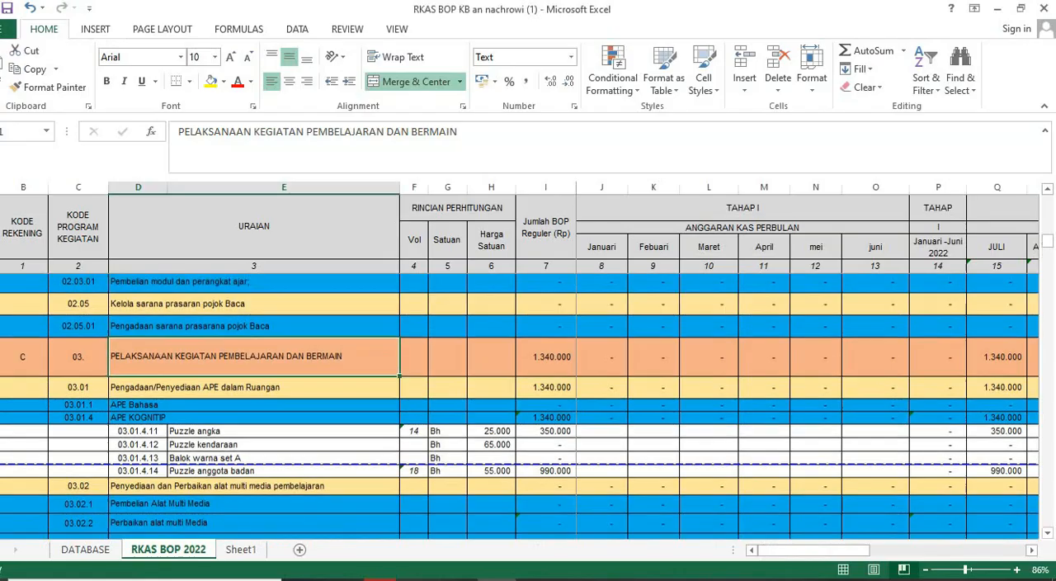
{"action": "scroll", "coordinate": [529, 405], "scroll_direction": "up", "scroll_amount": 2}
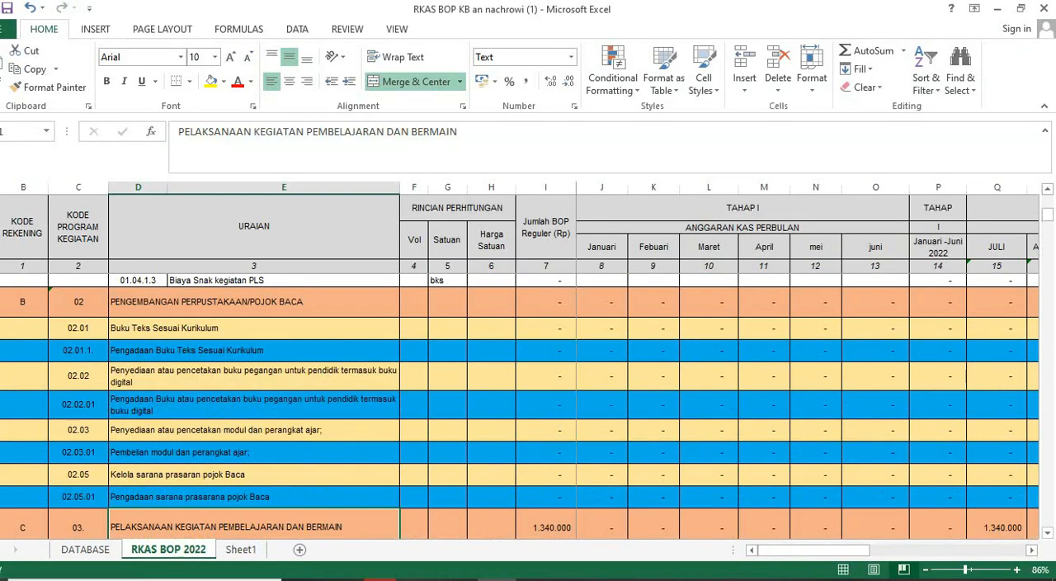
{"action": "left_click", "coordinate": [255, 302]}
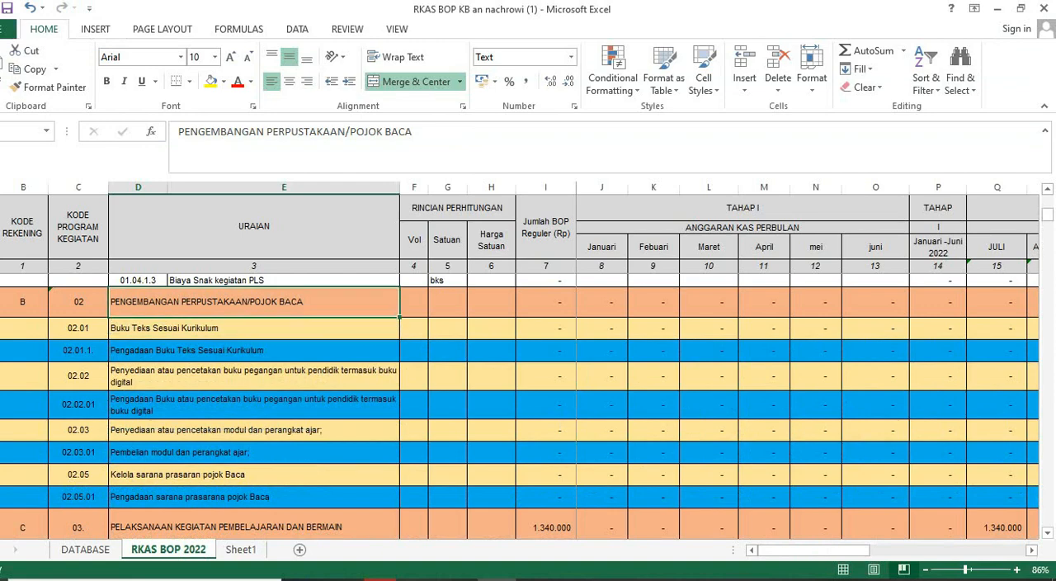
{"action": "scroll", "coordinate": [528, 404], "scroll_direction": "down", "scroll_amount": 3}
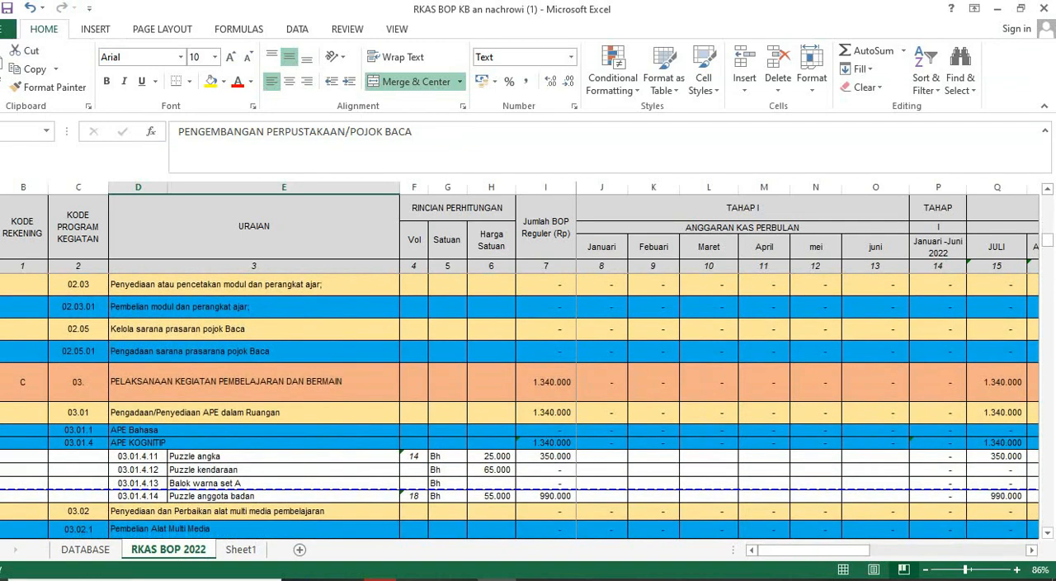
{"action": "left_click", "coordinate": [254, 382]}
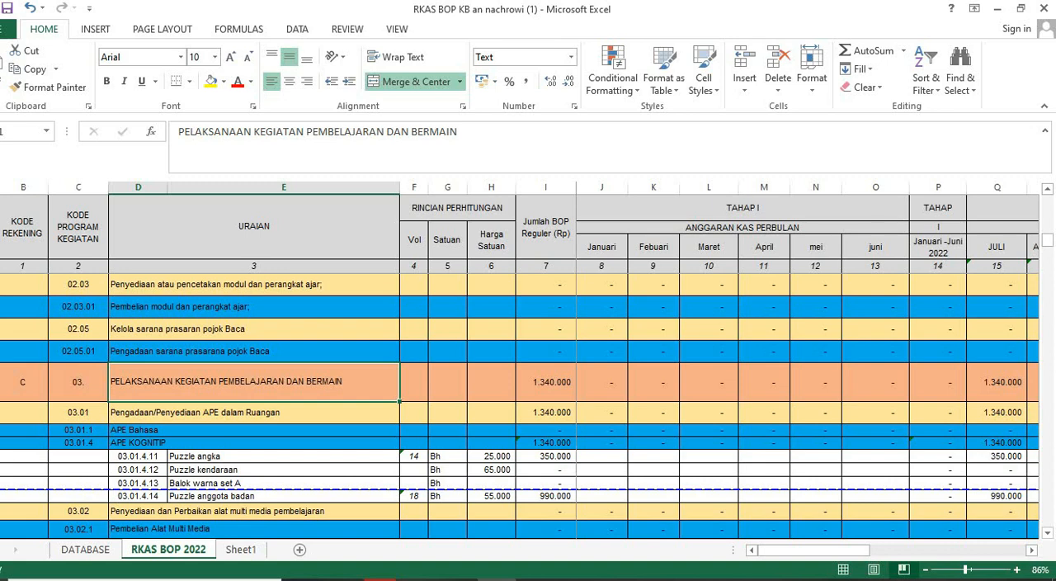
{"action": "key", "text": "alt+Tab"}
{"action": "left_click", "coordinate": [591, 257]}
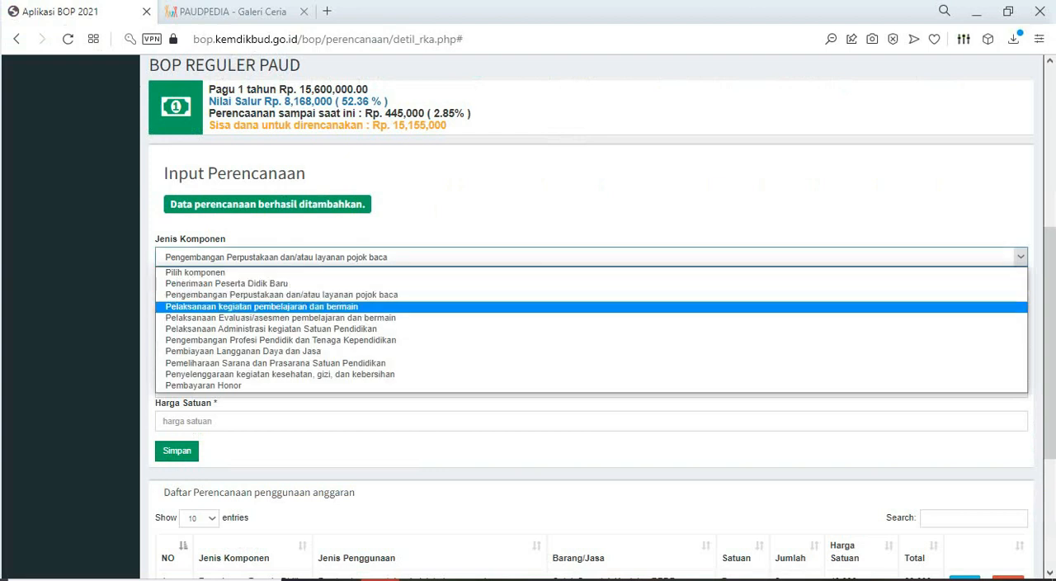
{"action": "left_click", "coordinate": [262, 306]}
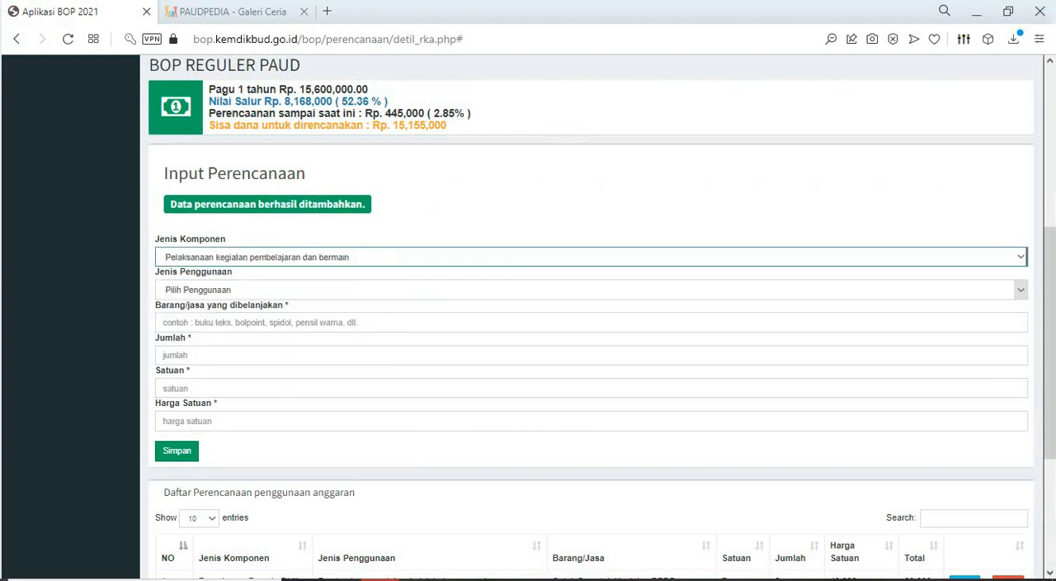
- Compare the Jenis Penggunaan options for Pelaksanaan kegiatan pembelajaran dan bermain with the Excel rows, keeping that Jenis Komponen selected
{"action": "left_click", "coordinate": [1021, 290]}
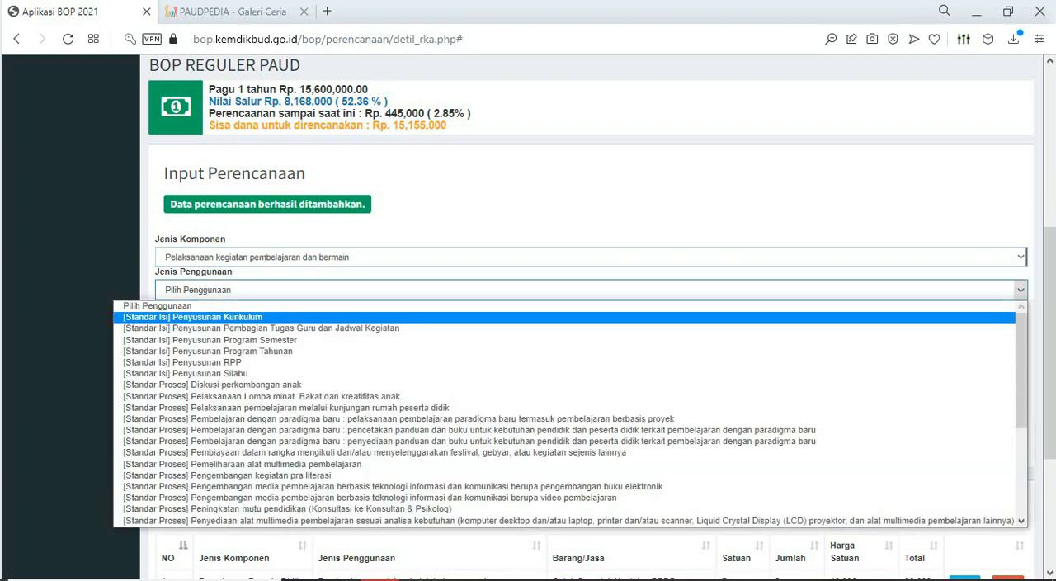
{"action": "scroll", "coordinate": [528, 430], "scroll_direction": "down", "scroll_amount": 5}
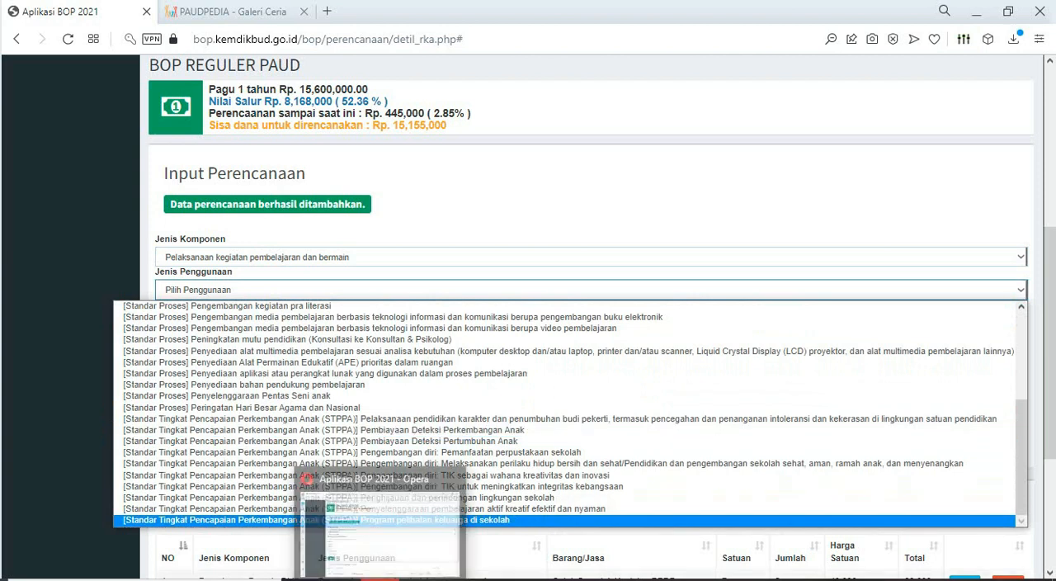
{"action": "left_click", "coordinate": [496, 579]}
{"action": "scroll", "coordinate": [528, 405], "scroll_direction": "down", "scroll_amount": 1}
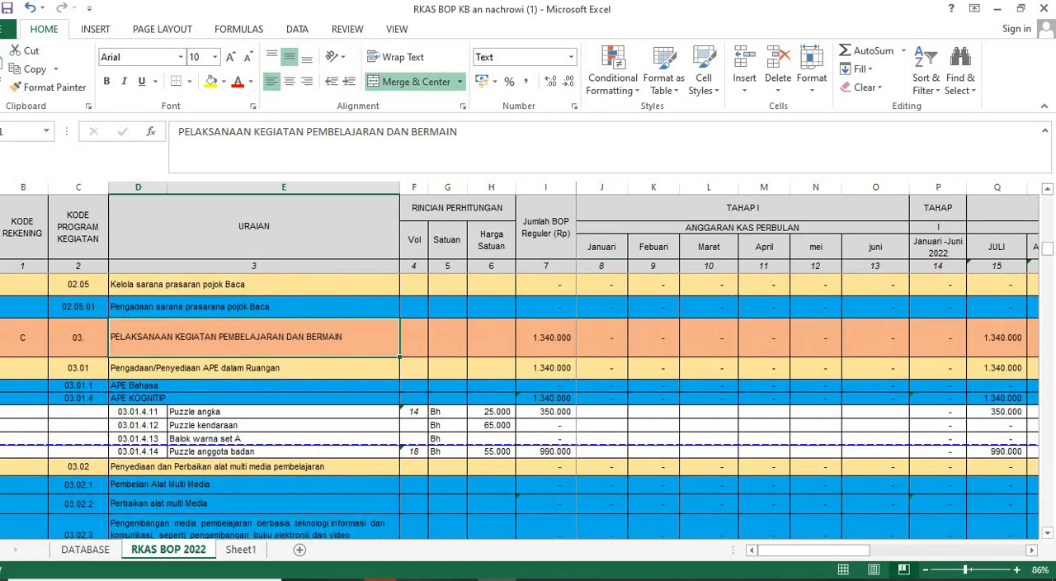
{"action": "left_click", "coordinate": [385, 579]}
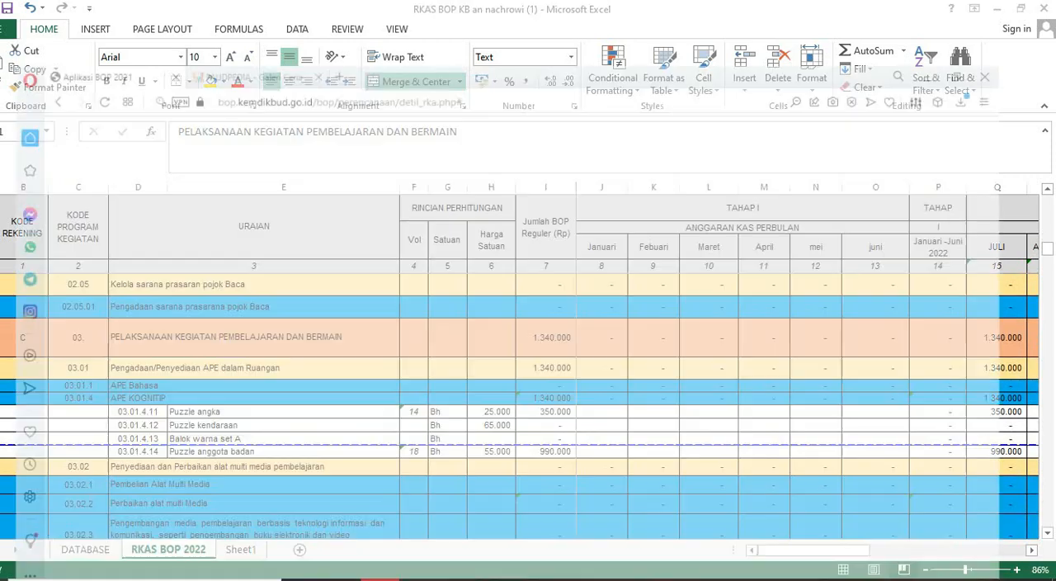
{"action": "left_click", "coordinate": [1021, 290]}
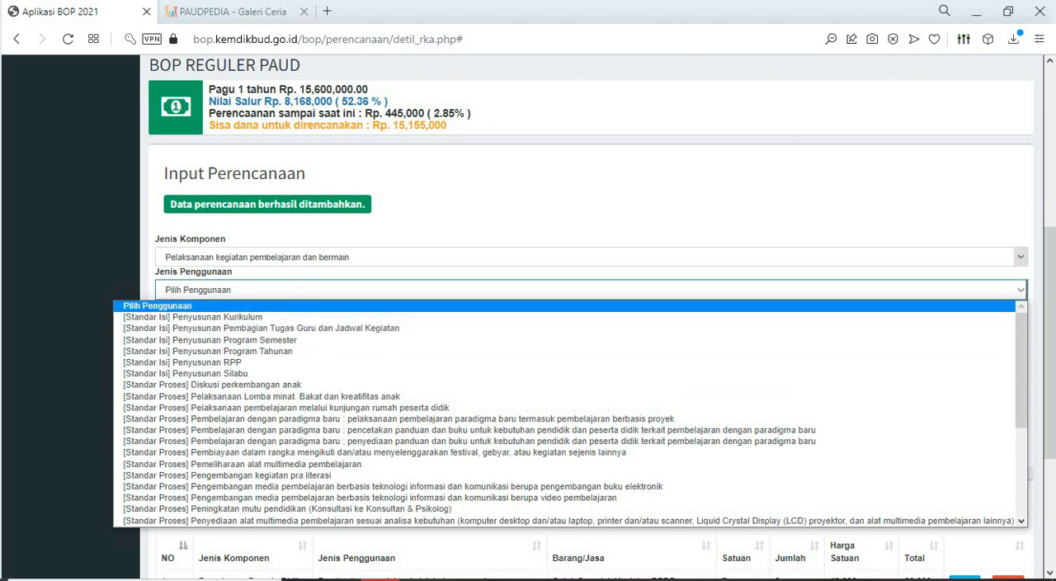
{"action": "left_click", "coordinate": [1021, 257]}
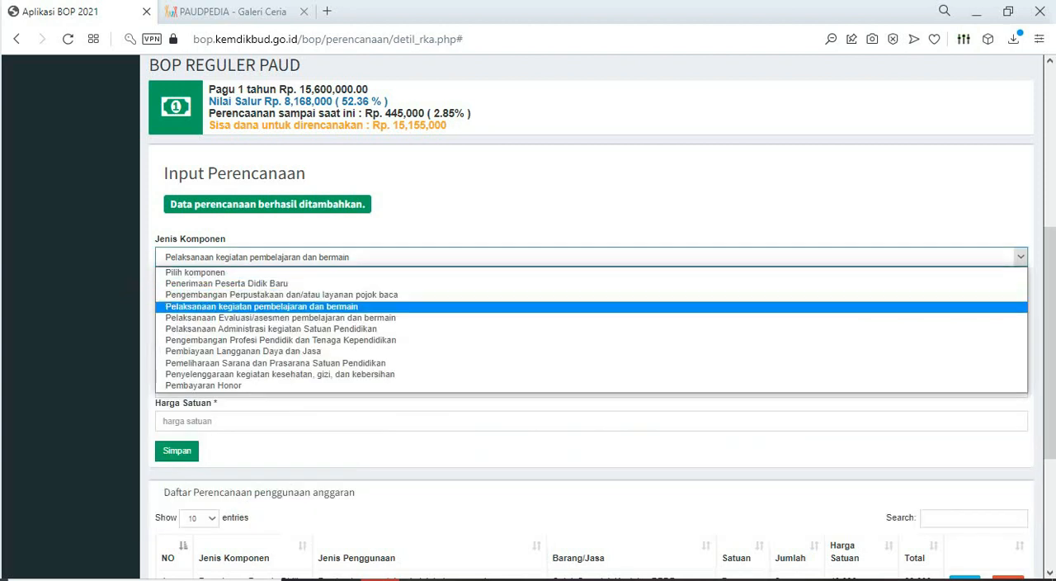
{"action": "left_click", "coordinate": [262, 306]}
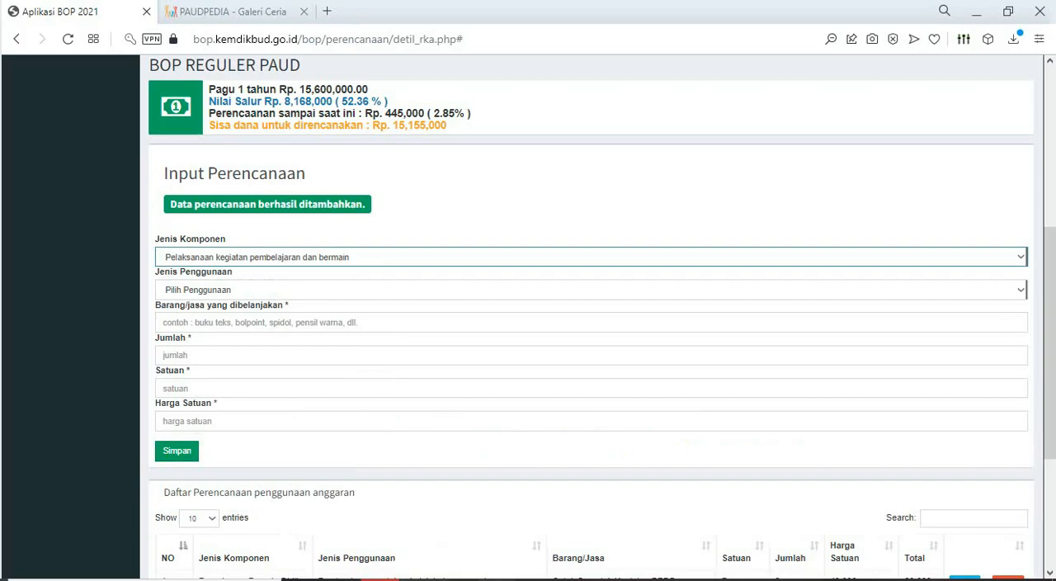
- Examine the APE KOGNITIP puzzle items and the multimedia equipment rows under Pembelian Alat Multi Media in Excel
{"action": "left_click", "coordinate": [496, 579]}
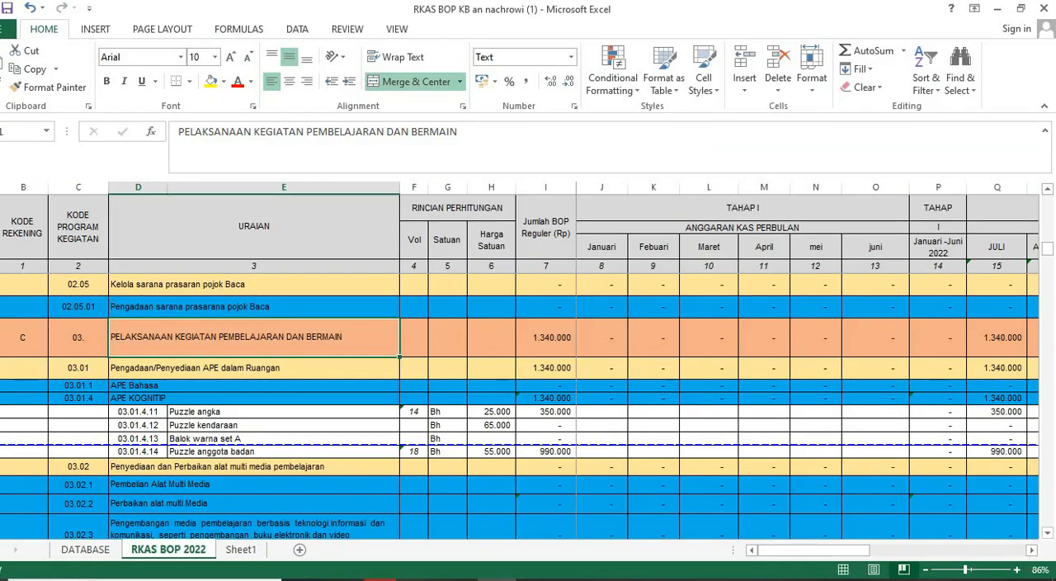
{"action": "scroll", "coordinate": [253, 365], "scroll_direction": "down", "scroll_amount": 2}
{"action": "left_click", "coordinate": [254, 366]}
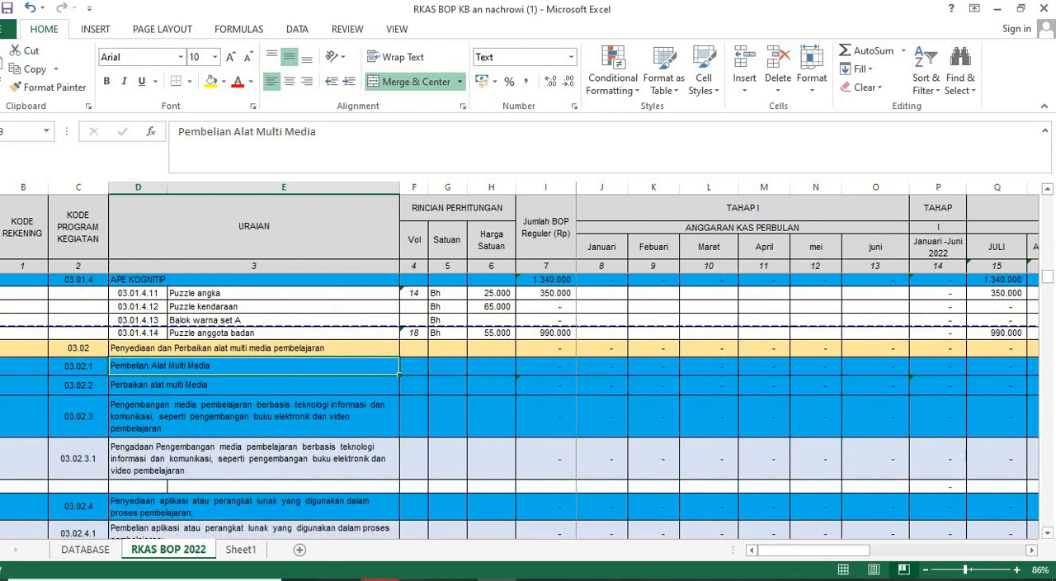
{"action": "mouse_move", "coordinate": [380, 580]}
{"action": "scroll", "coordinate": [528, 394], "scroll_direction": "up", "scroll_amount": 1}
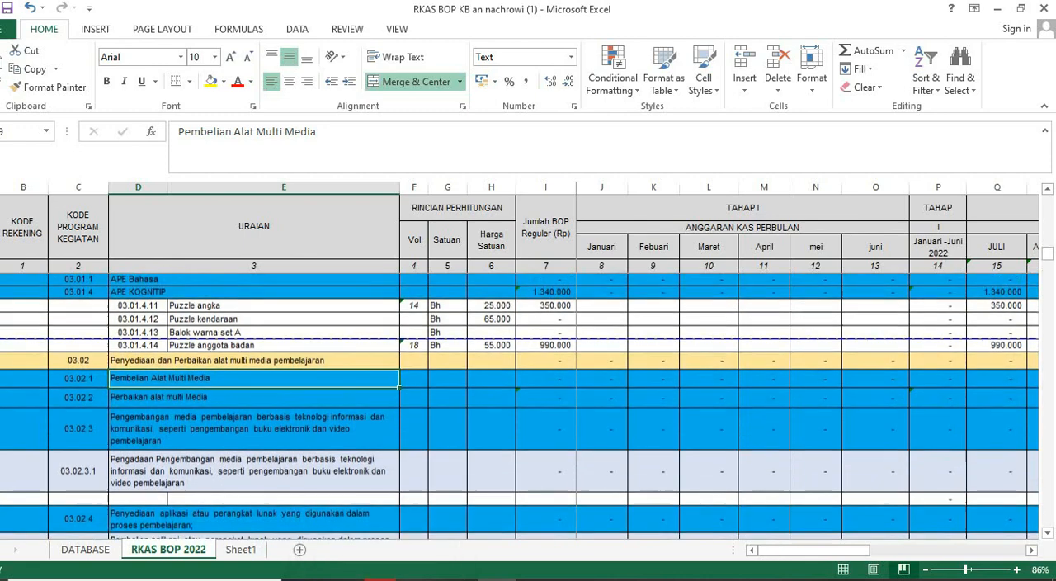
{"action": "scroll", "coordinate": [528, 405], "scroll_direction": "up", "scroll_amount": 1}
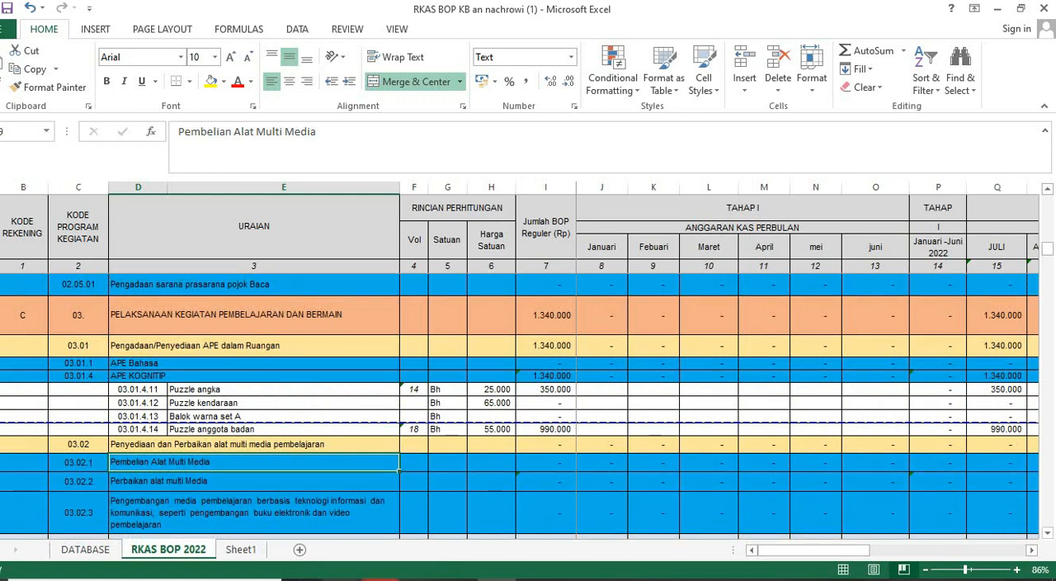
- In the BOP form, choose [Standar Proses] Pemeliharaan alat multimedia pembelajaran as the Jenis Penggunaan
{"action": "left_click", "coordinate": [380, 579]}
{"action": "left_click", "coordinate": [591, 289]}
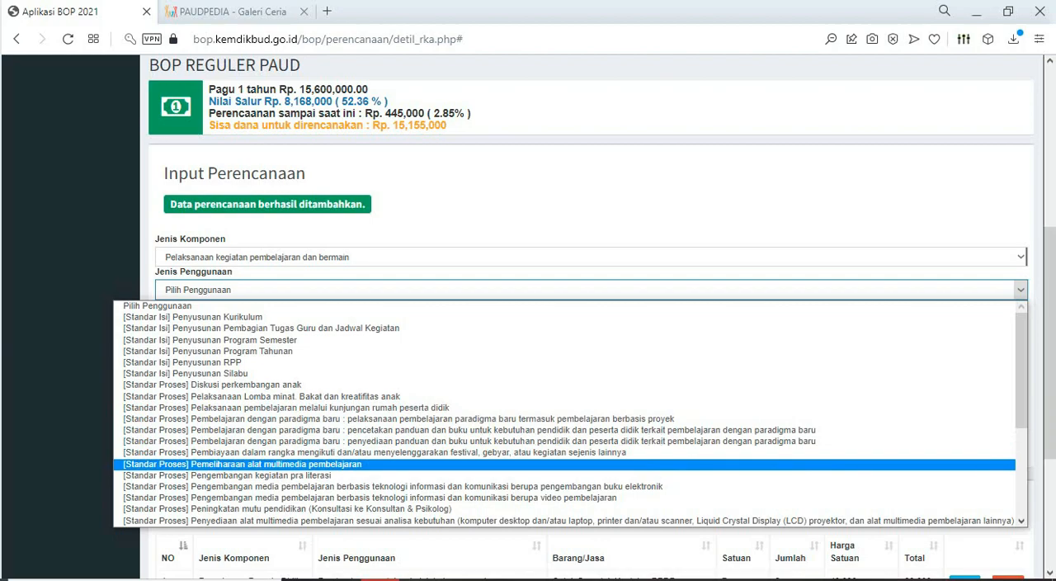
{"action": "left_click", "coordinate": [275, 465]}
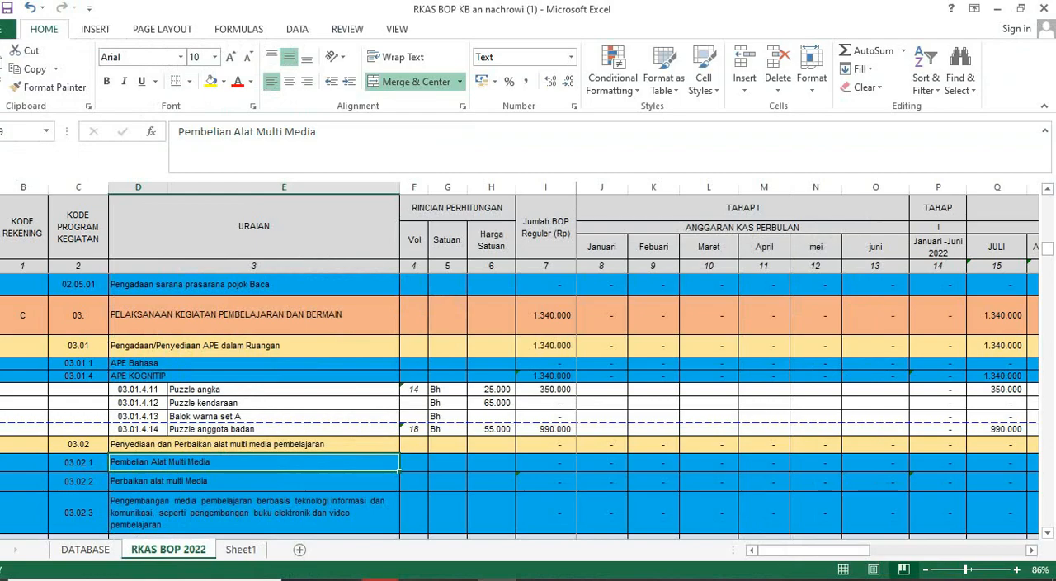
- Switch to the BOP form in the browser and check the Jenis Penggunaan options under Pelaksanaan Evaluasi/asesmen pembelajaran dan bermain
{"action": "left_click", "coordinate": [381, 579]}
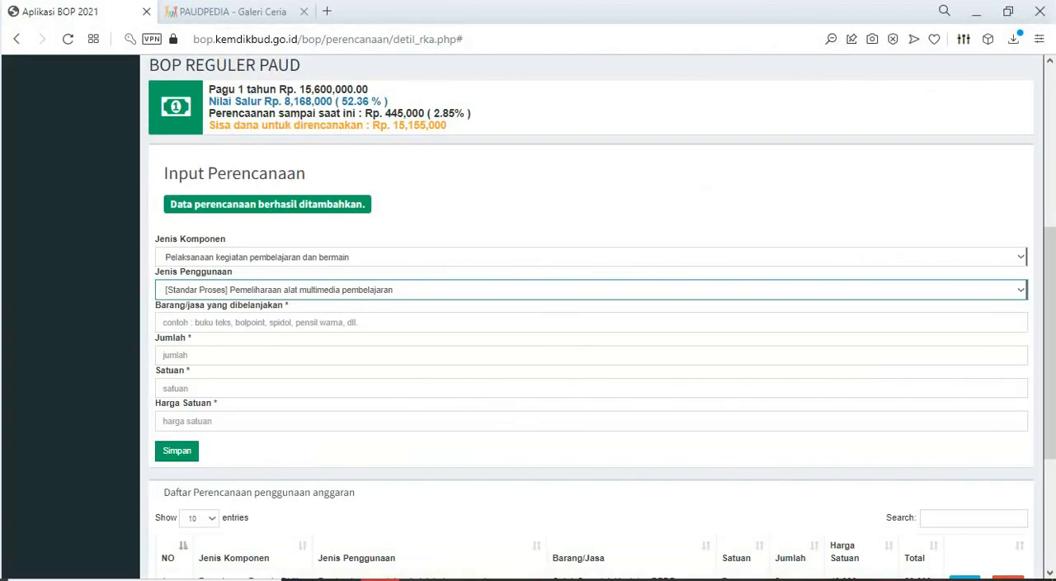
{"action": "left_click", "coordinate": [591, 289]}
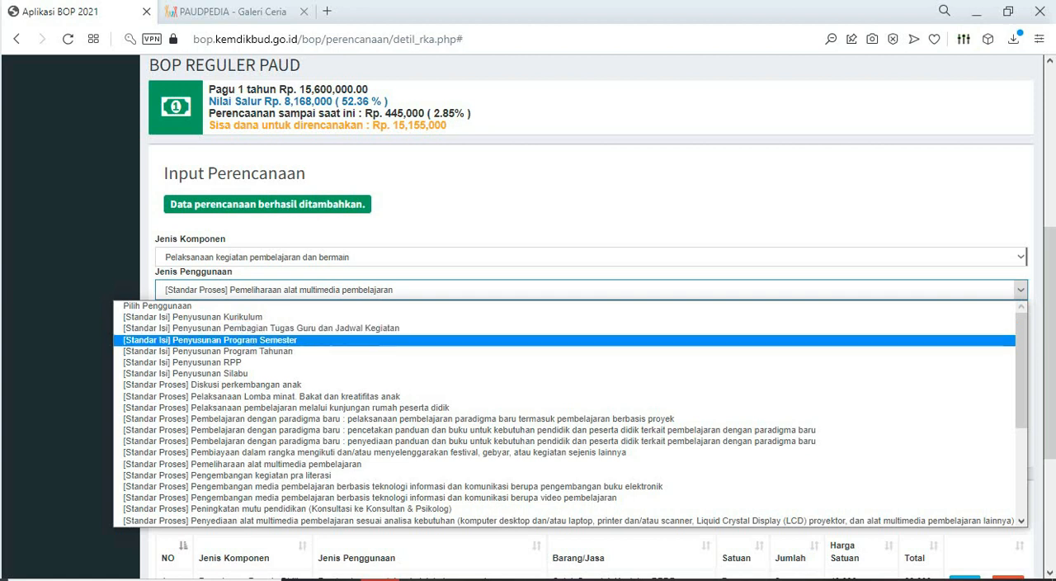
{"action": "left_click", "coordinate": [1021, 257]}
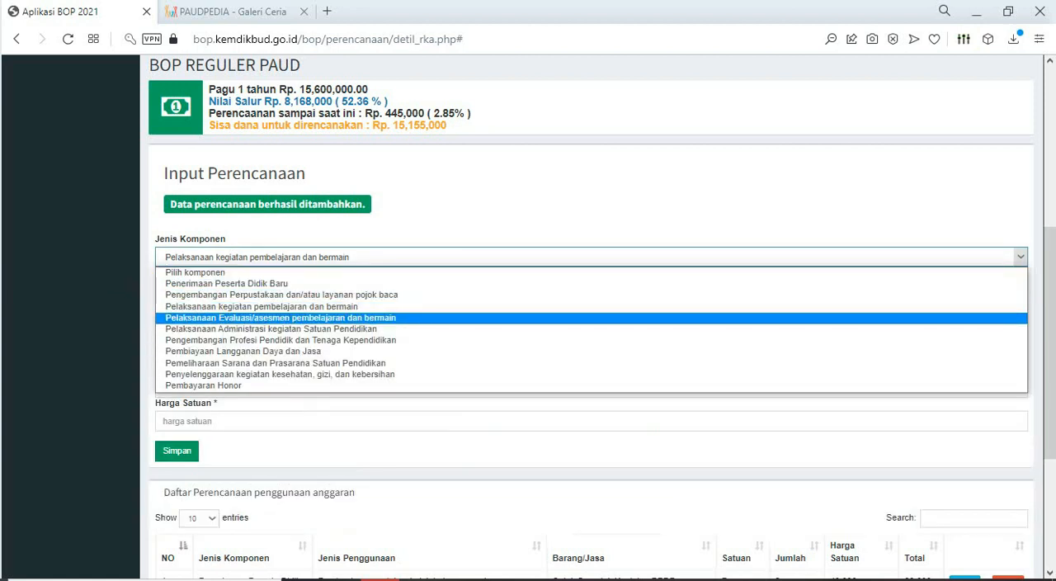
{"action": "left_click", "coordinate": [280, 318]}
{"action": "left_click", "coordinate": [1021, 290]}
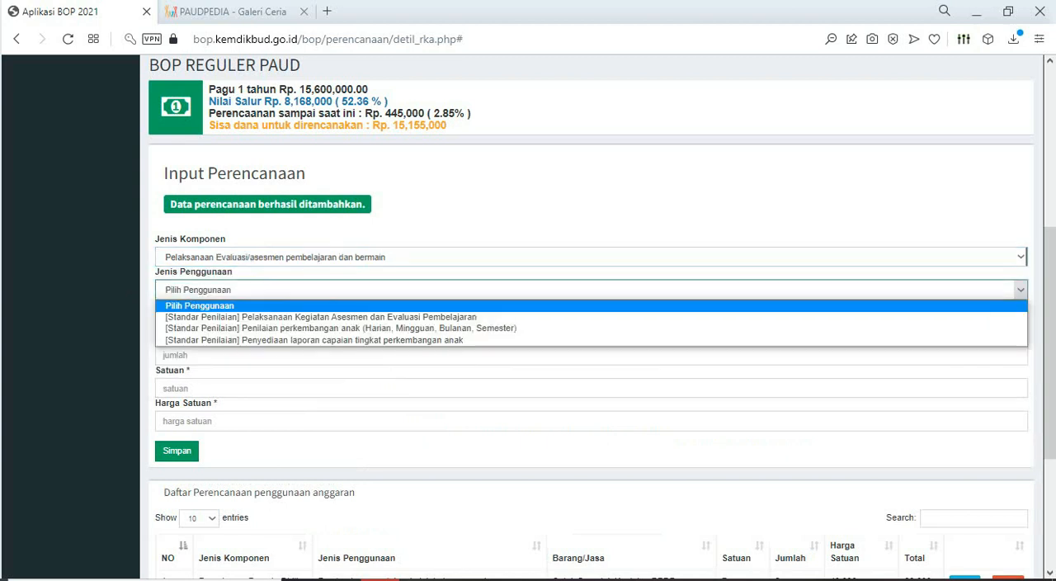
- Look through the full Jenis Penggunaan list for the Jenis Komponen Pemeliharaan Sarana dan Prasarana Satuan Pendidikan
{"action": "left_click", "coordinate": [1021, 256]}
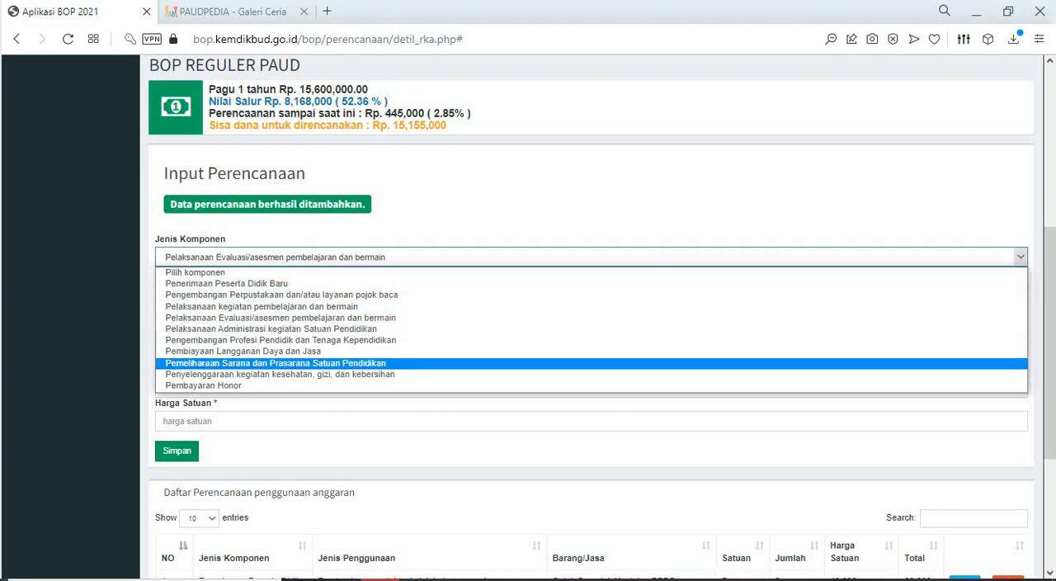
{"action": "left_click", "coordinate": [276, 363]}
{"action": "left_click", "coordinate": [1021, 290]}
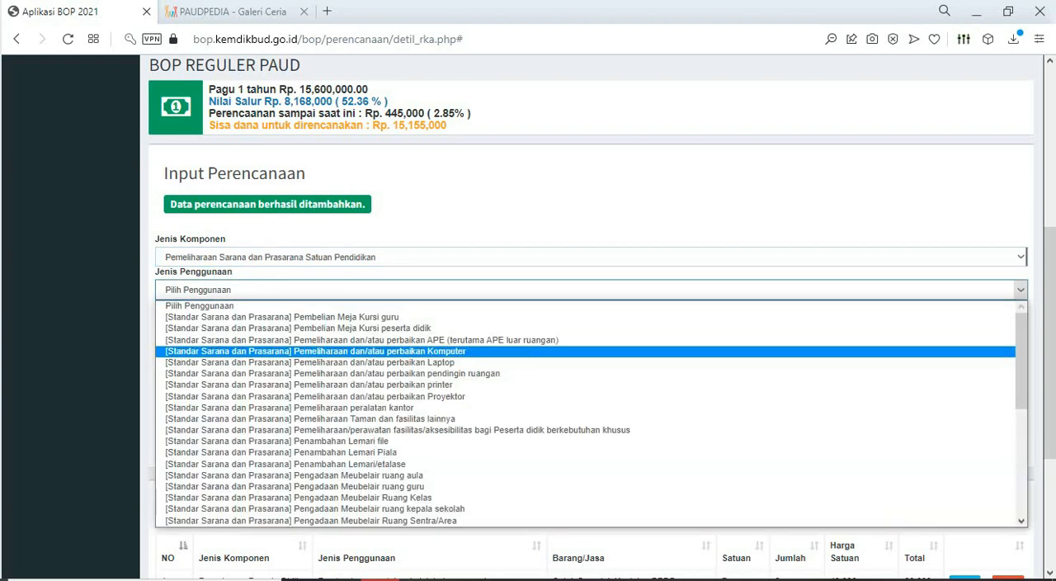
{"action": "scroll", "coordinate": [592, 414], "scroll_direction": "down", "scroll_amount": 10}
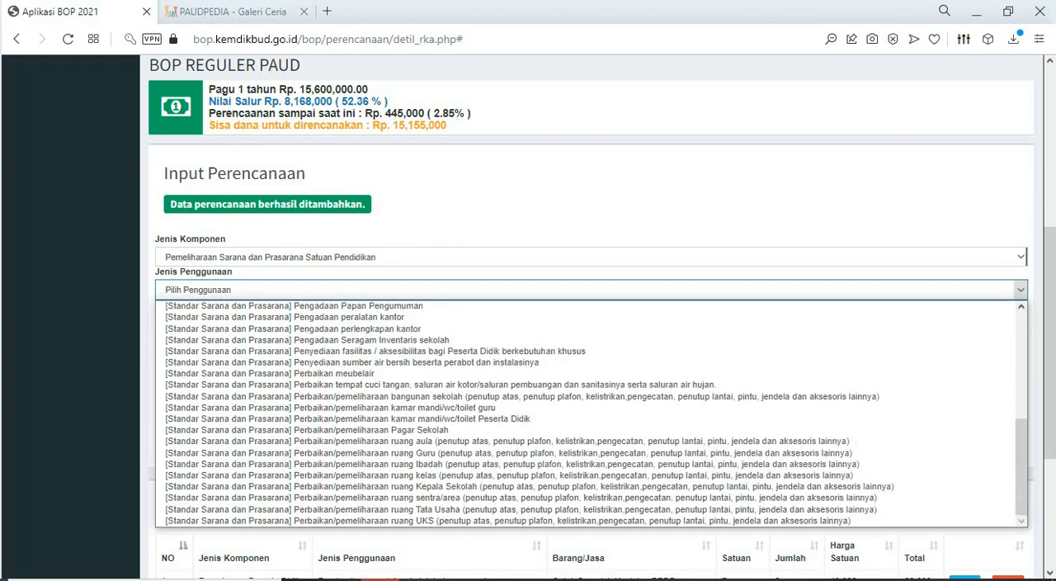
{"action": "scroll", "coordinate": [591, 415], "scroll_direction": "up", "scroll_amount": 10}
- Set Jenis Komponen back to Pelaksanaan kegiatan pembelajaran dan bermain and open its Jenis Penggunaan options
{"action": "left_click", "coordinate": [592, 257]}
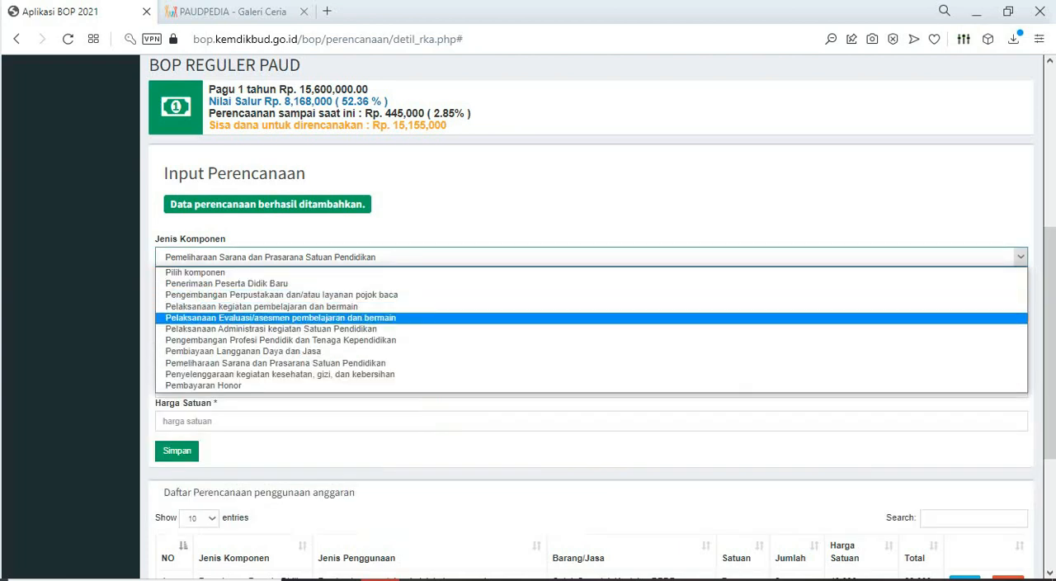
{"action": "left_click", "coordinate": [261, 307]}
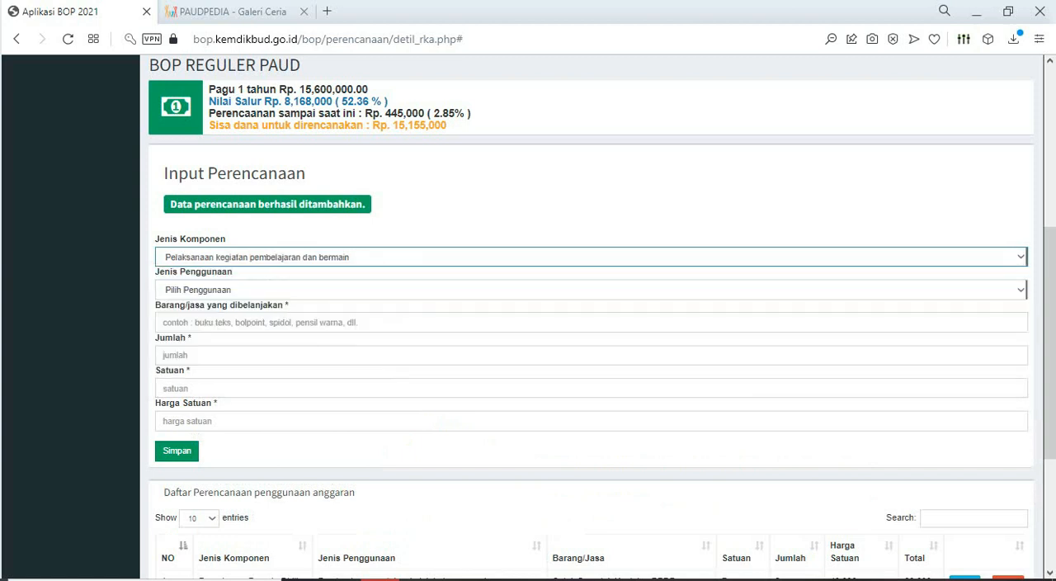
{"action": "left_click", "coordinate": [1021, 290]}
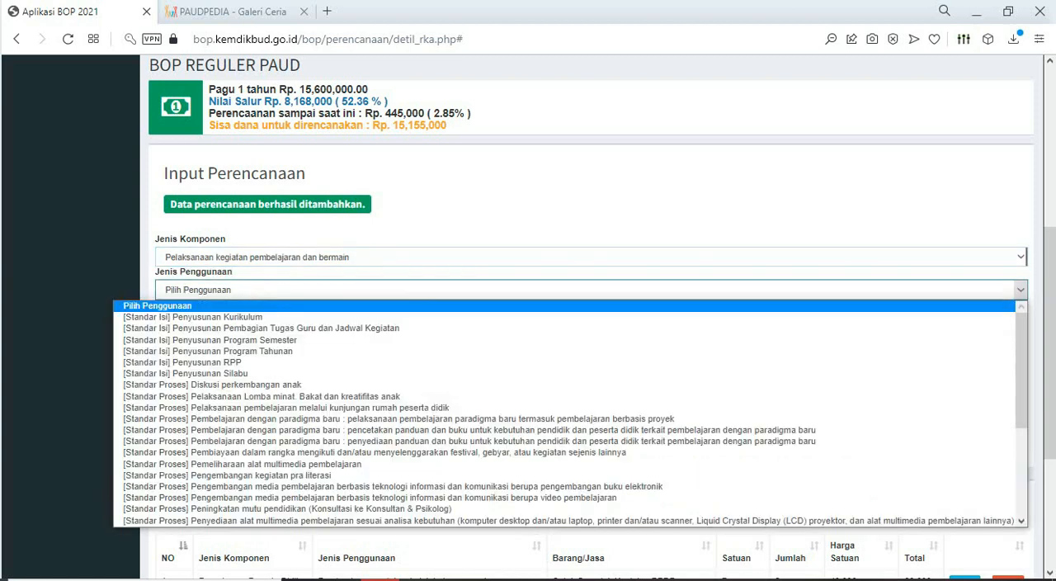
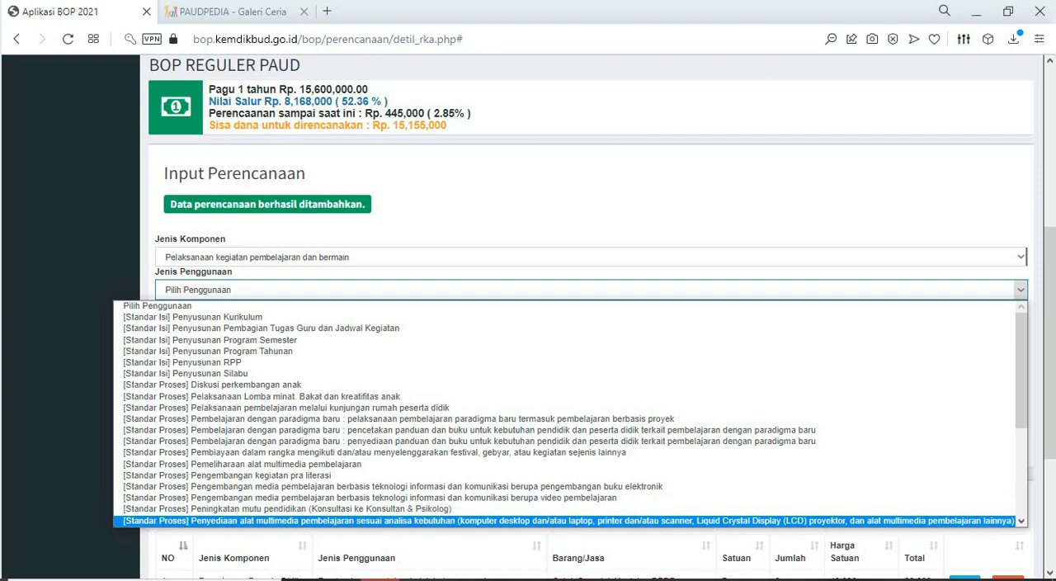
- Choose [Standar Proses] Penyediaan Alat Permainan Edukatif (APE) prioritas dalam ruangan as the Jenis Penggunaan
{"action": "key", "text": "Down"}
{"action": "key", "text": "Down"}
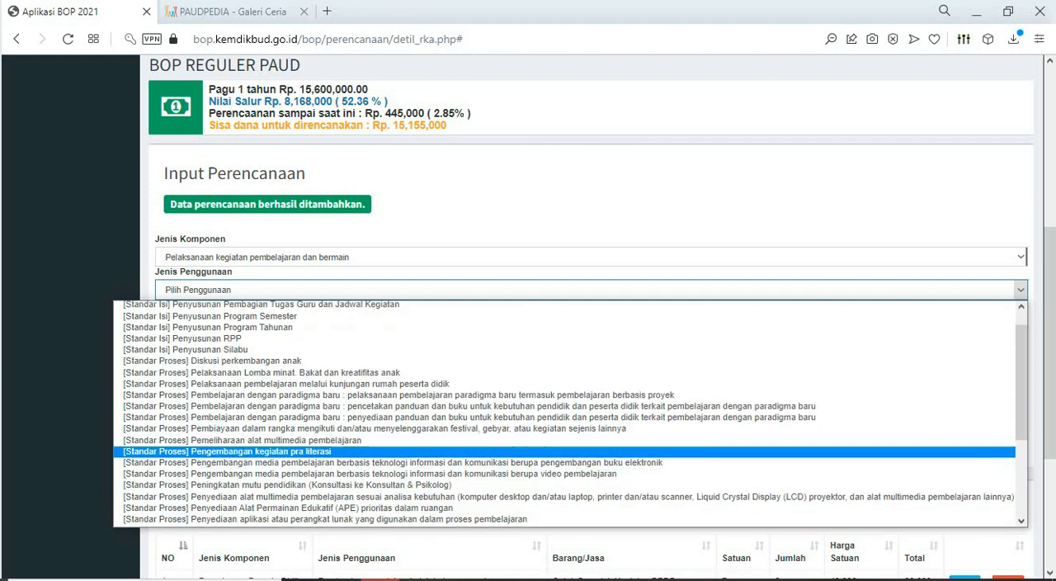
{"action": "scroll", "coordinate": [565, 412], "scroll_direction": "down", "scroll_amount": 4}
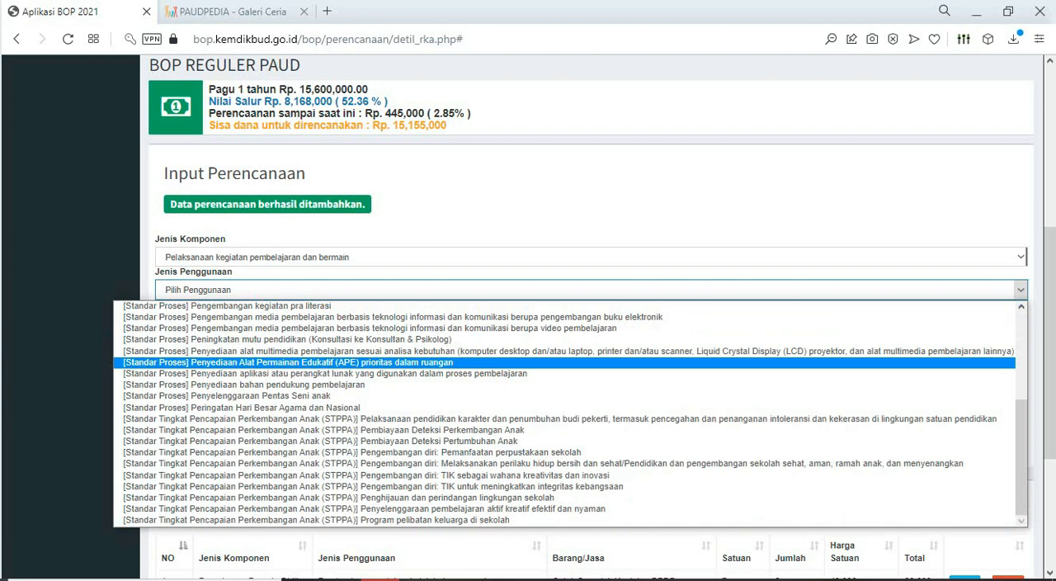
{"action": "left_click", "coordinate": [330, 362]}
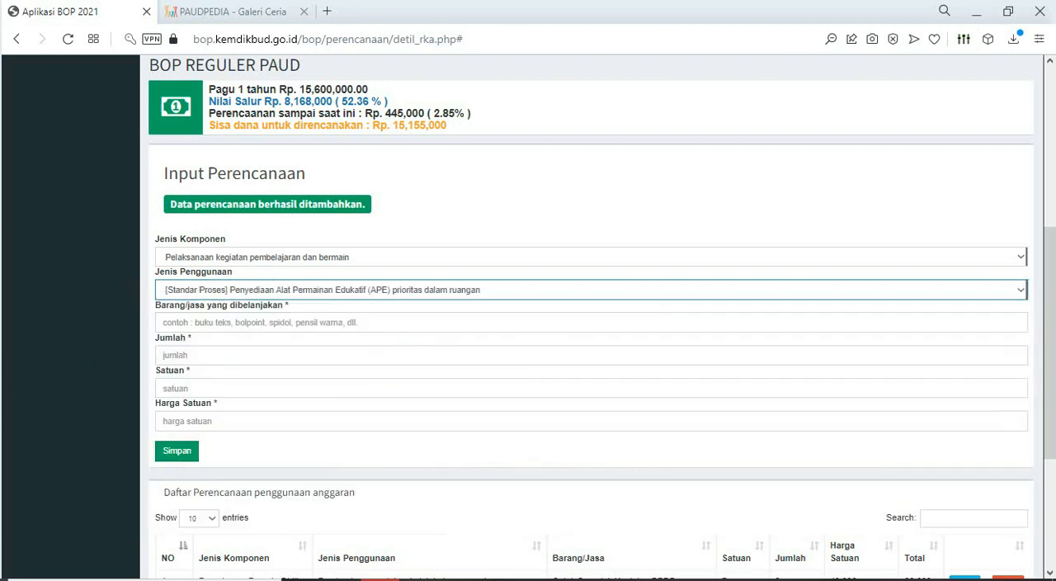
- Copy the item name Puzzle angka from the RKAS BOP 2022 sheet in Excel into the BOP form's Barang/jasa yang dibelanjakan field
{"action": "left_click", "coordinate": [383, 580]}
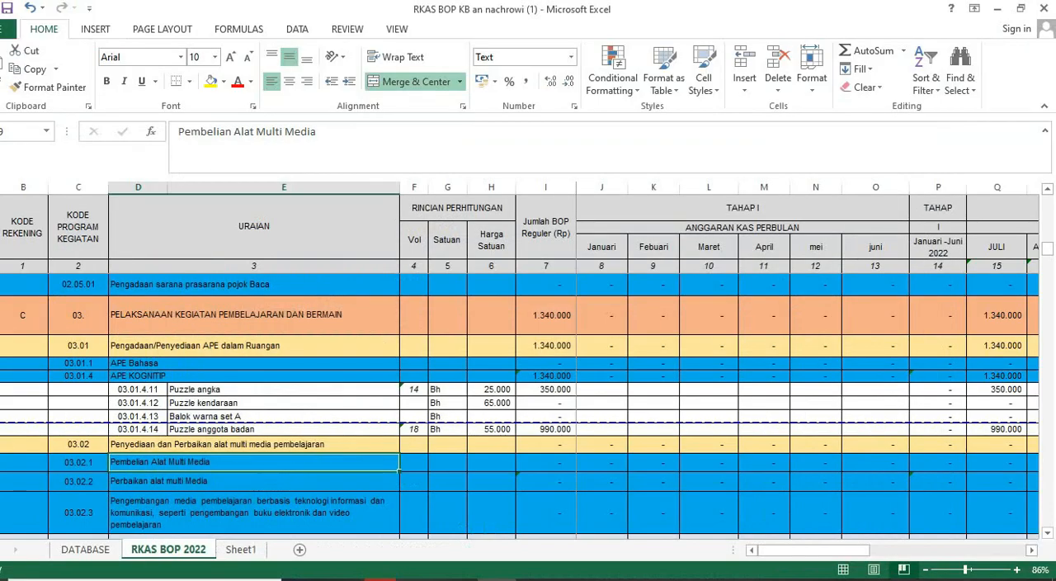
{"action": "left_click", "coordinate": [284, 389]}
{"action": "key", "text": "ctrl+c"}
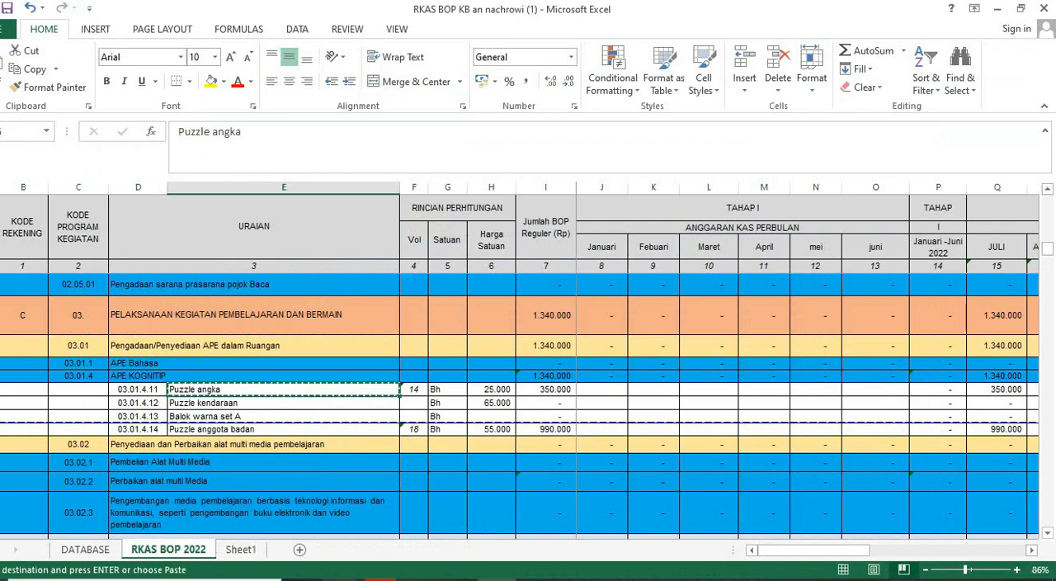
{"action": "key", "text": "alt+Tab"}
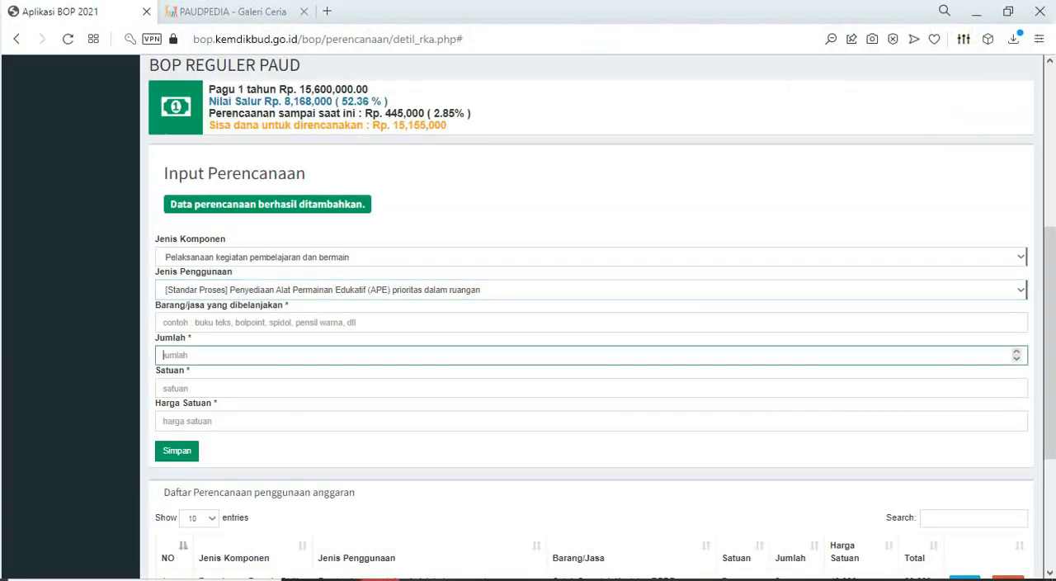
{"action": "left_click", "coordinate": [259, 323]}
{"action": "key", "text": "ctrl+v"}
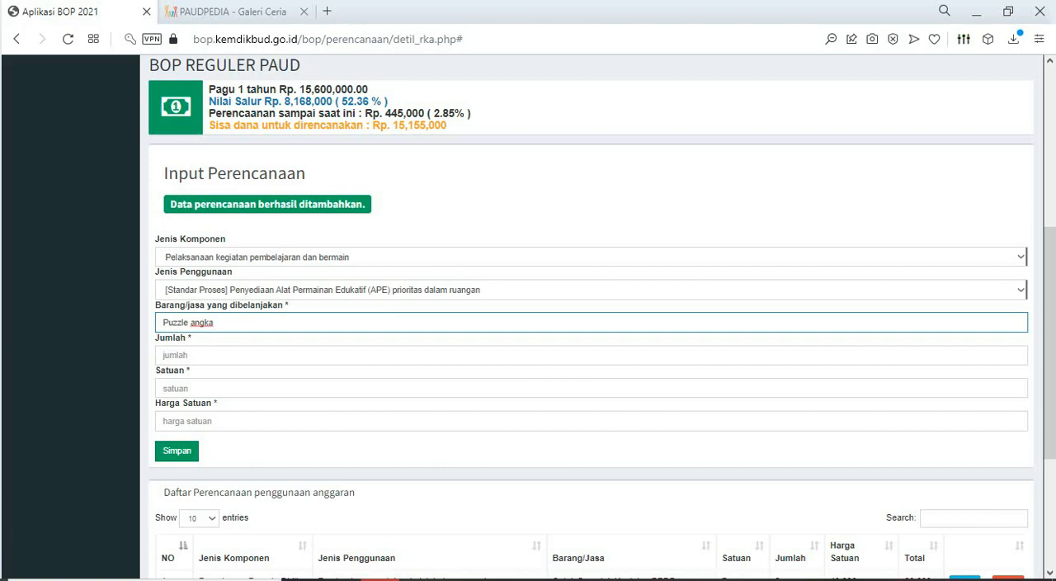
- Check the Puzzle angka row in the Excel sheet and fill in the form's Jumlah with 14 and Satuan with bh
{"action": "key", "text": "alt+Tab"}
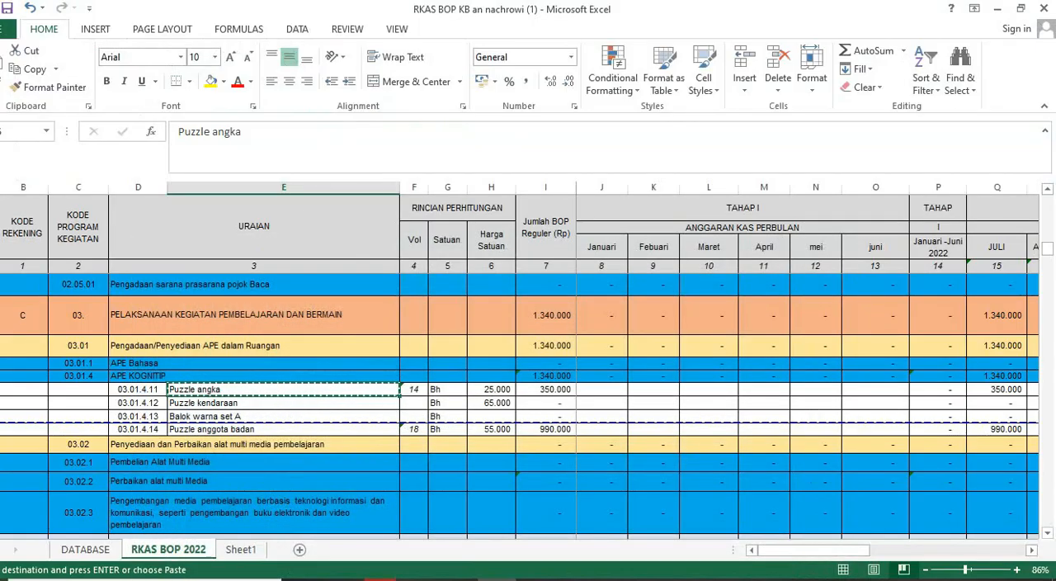
{"action": "key", "text": "alt+Tab"}
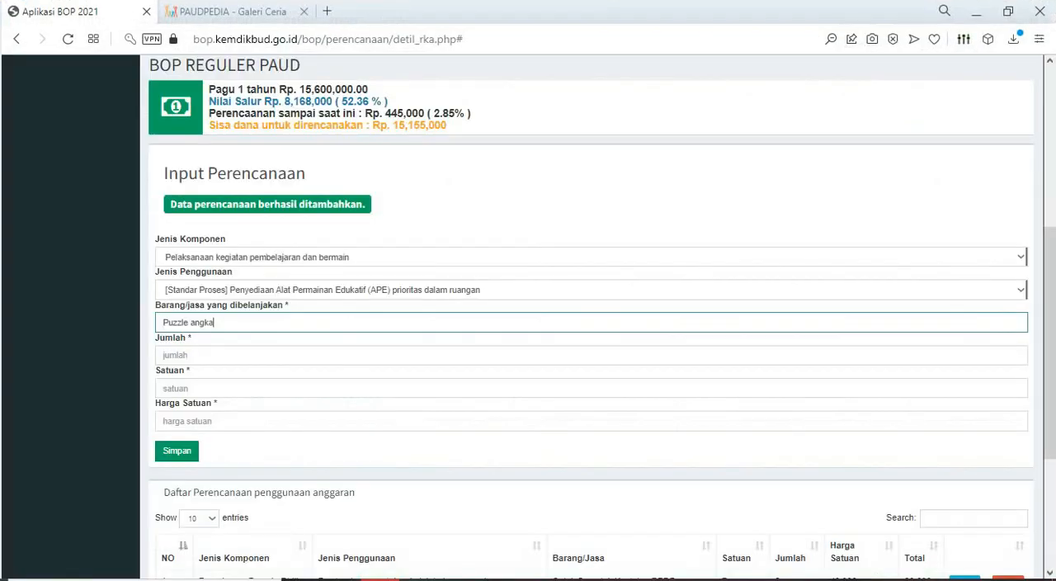
{"action": "key", "text": "Tab"}
{"action": "type", "text": "14"}
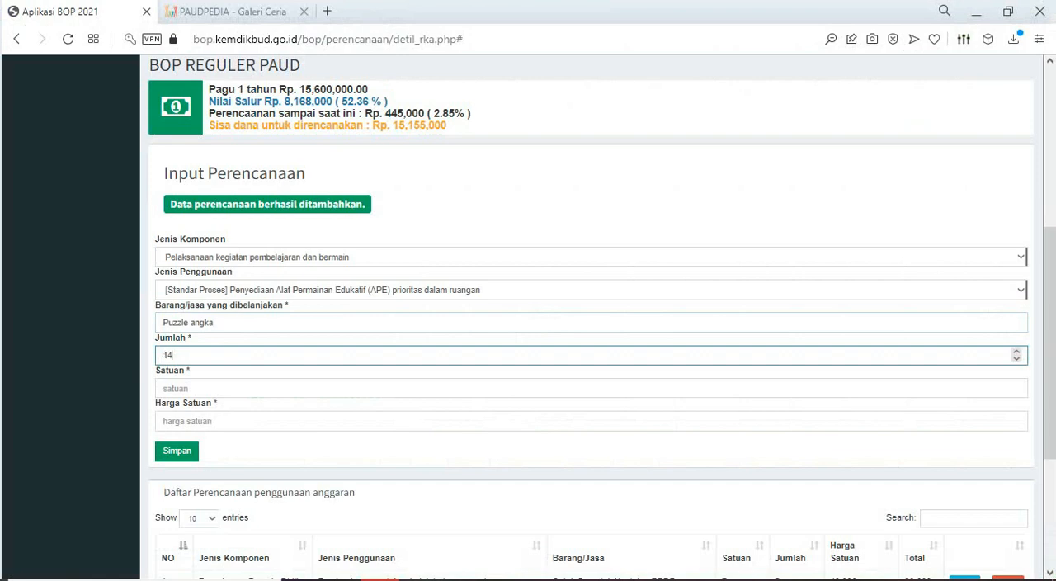
{"action": "key", "text": "alt+Tab"}
{"action": "key", "text": "alt+Tab"}
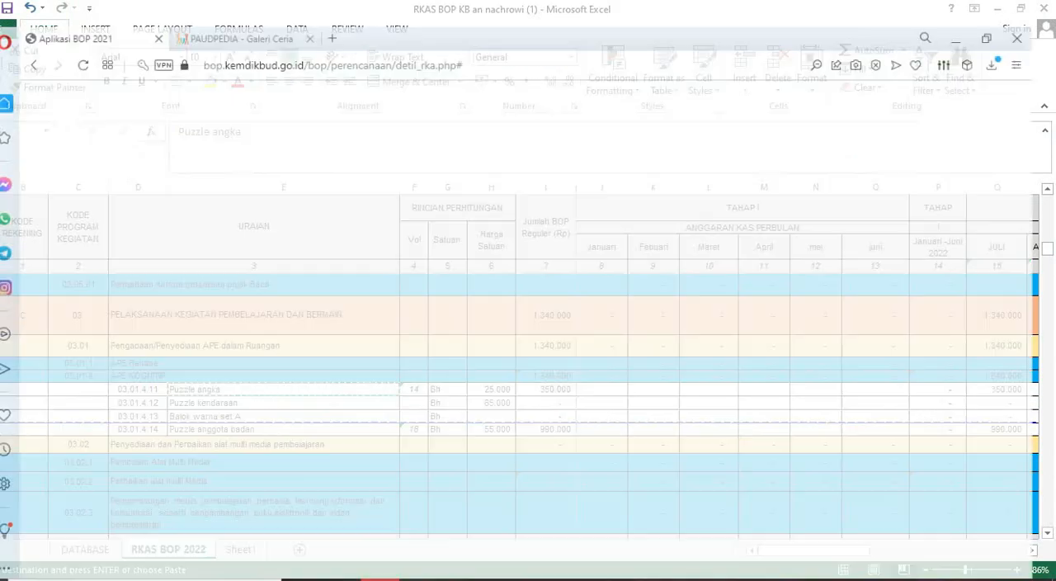
{"action": "key", "text": "alt+Tab"}
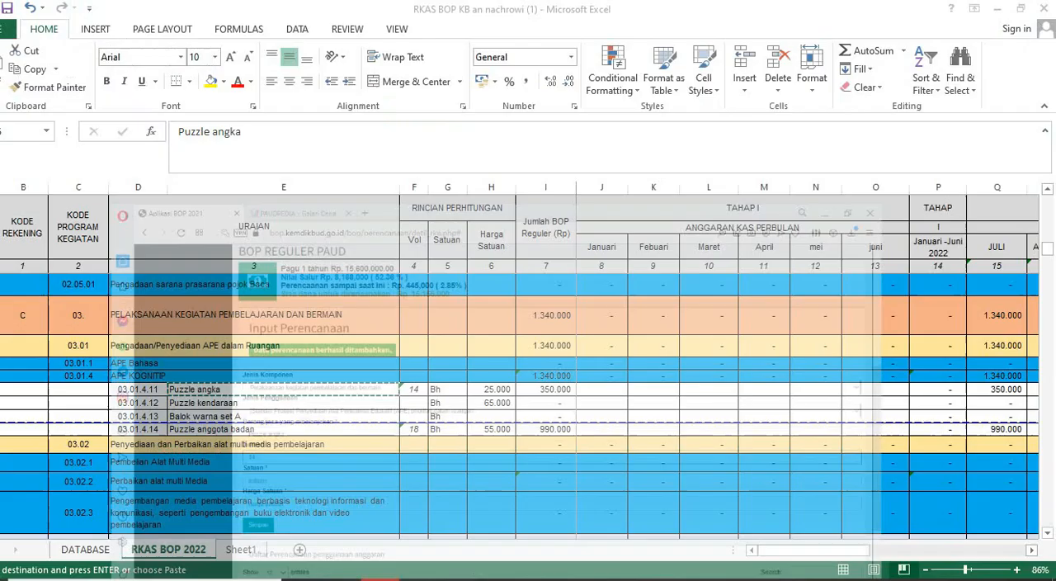
{"action": "key", "text": "alt+Tab"}
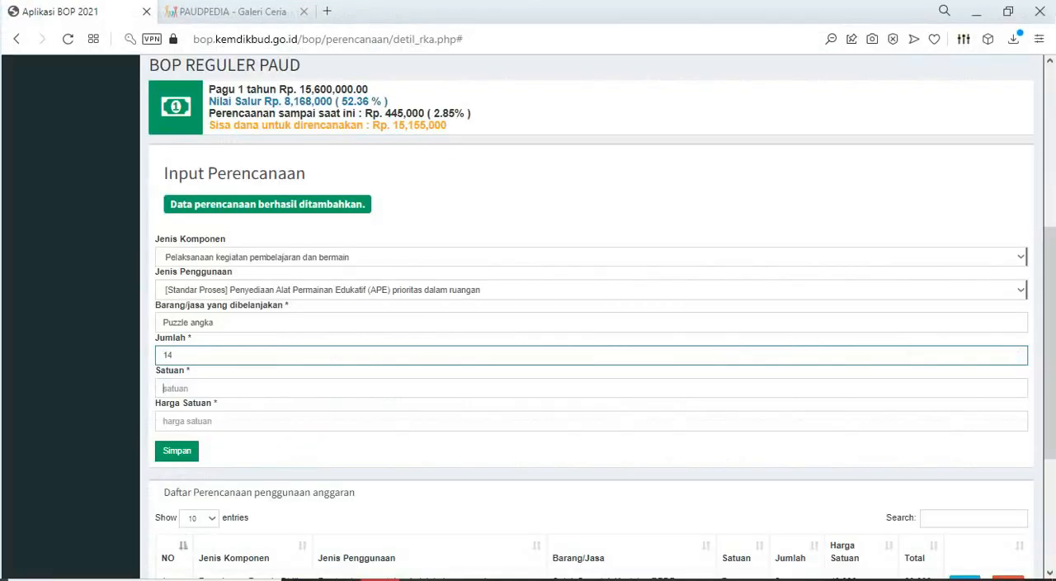
{"action": "key", "text": "Tab"}
{"action": "type", "text": "bh"}
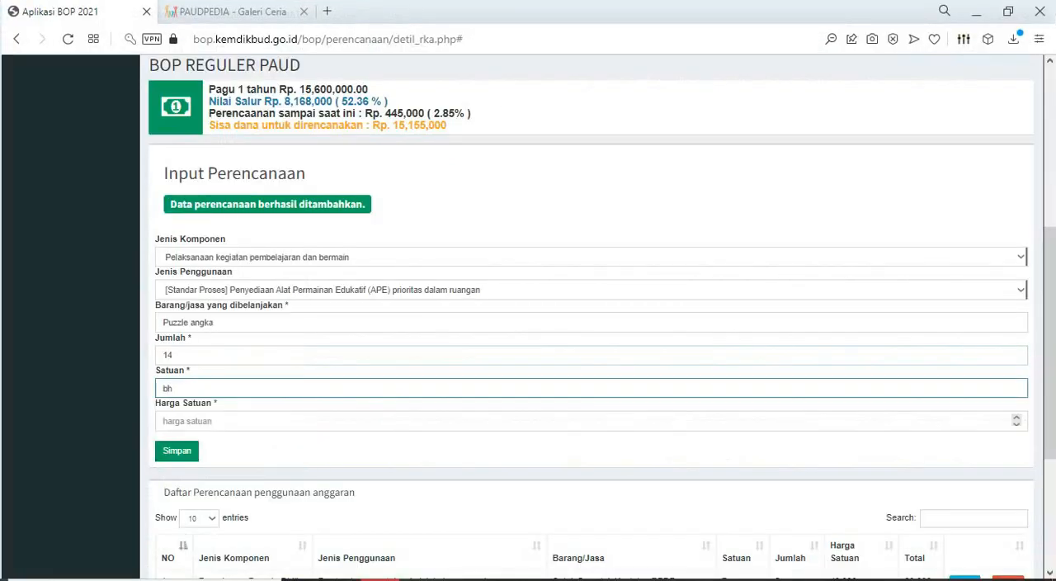
- Set the Harga Satuan of Puzzle angka to 25000 after checking the Excel sheet, and save the planning entry
{"action": "key", "text": "Tab"}
{"action": "key", "text": "alt+Tab"}
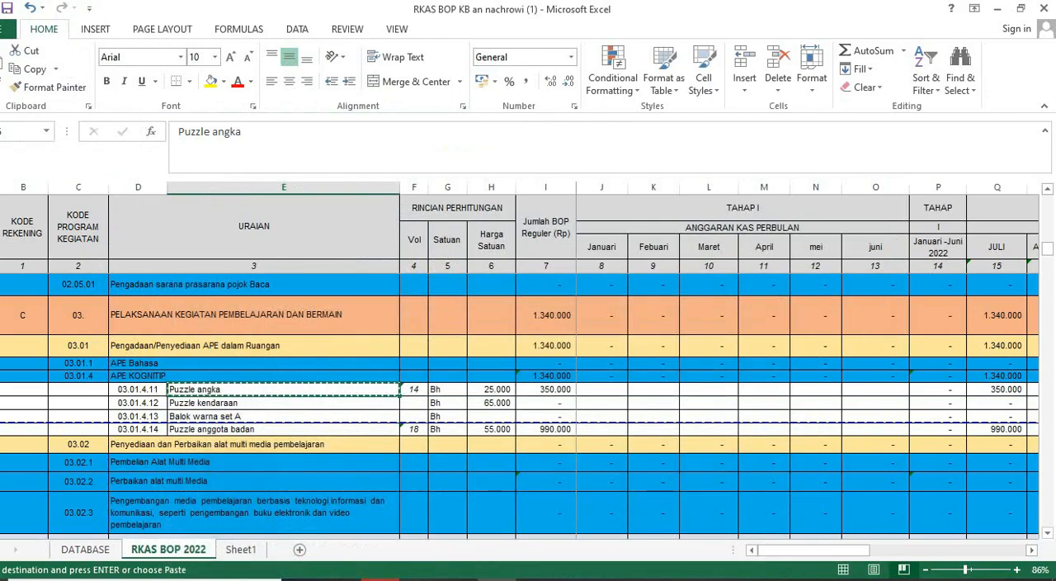
{"action": "key", "text": "alt+Tab"}
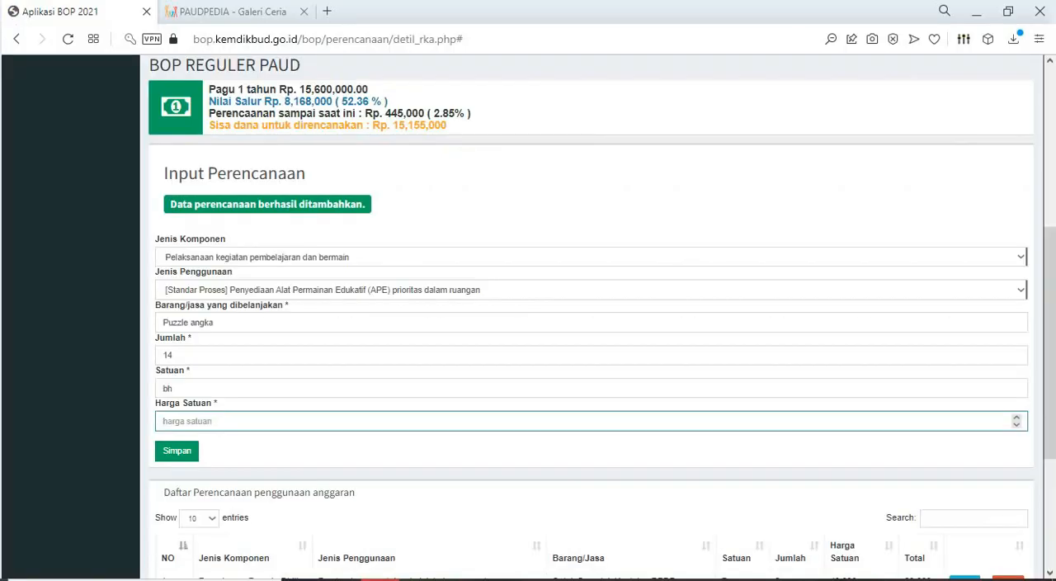
{"action": "type", "text": "25000"}
{"action": "key", "text": "alt+Tab"}
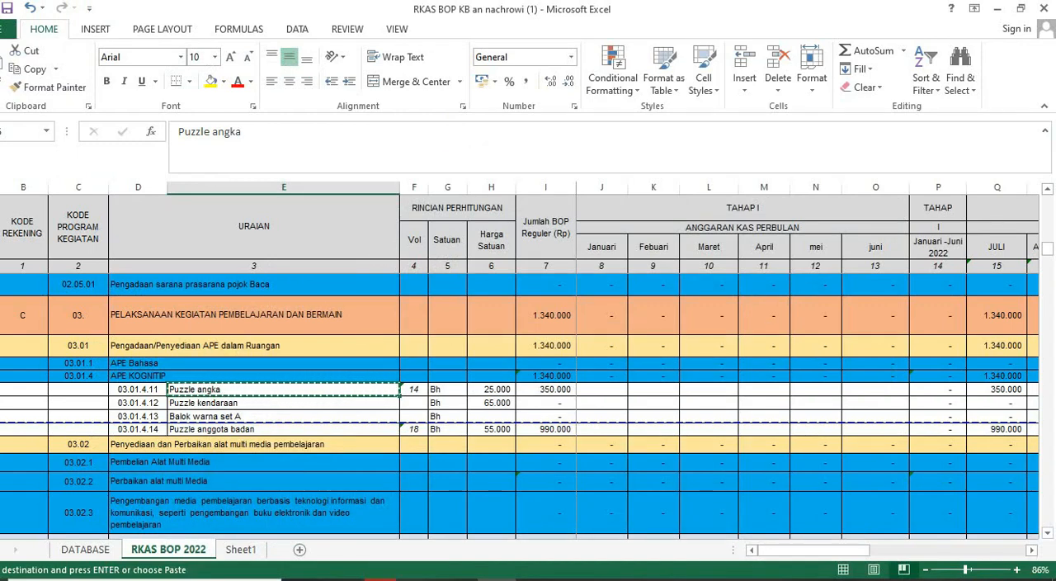
{"action": "key", "text": "alt+Tab"}
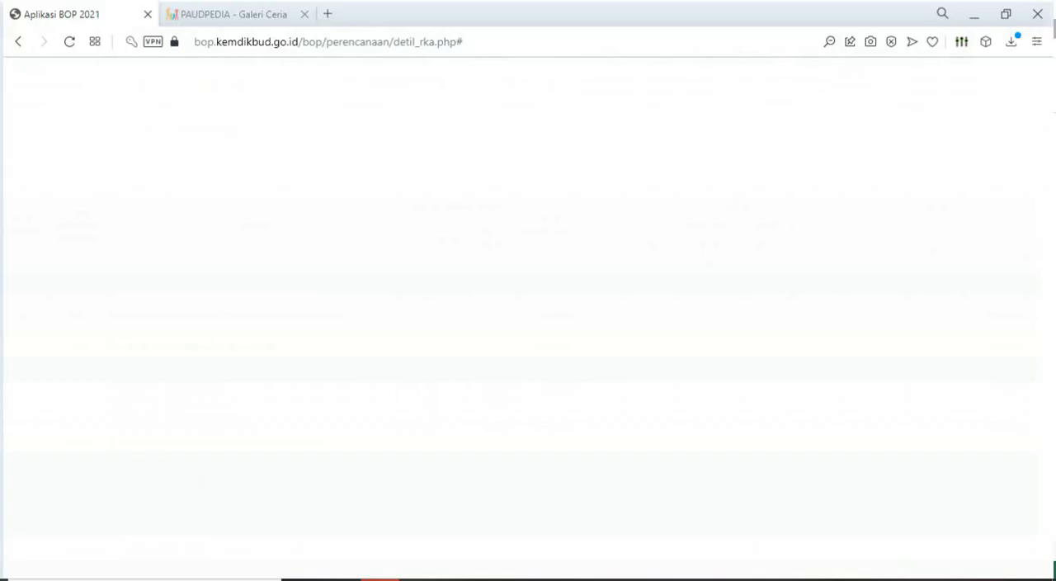
{"action": "key", "text": "Return"}
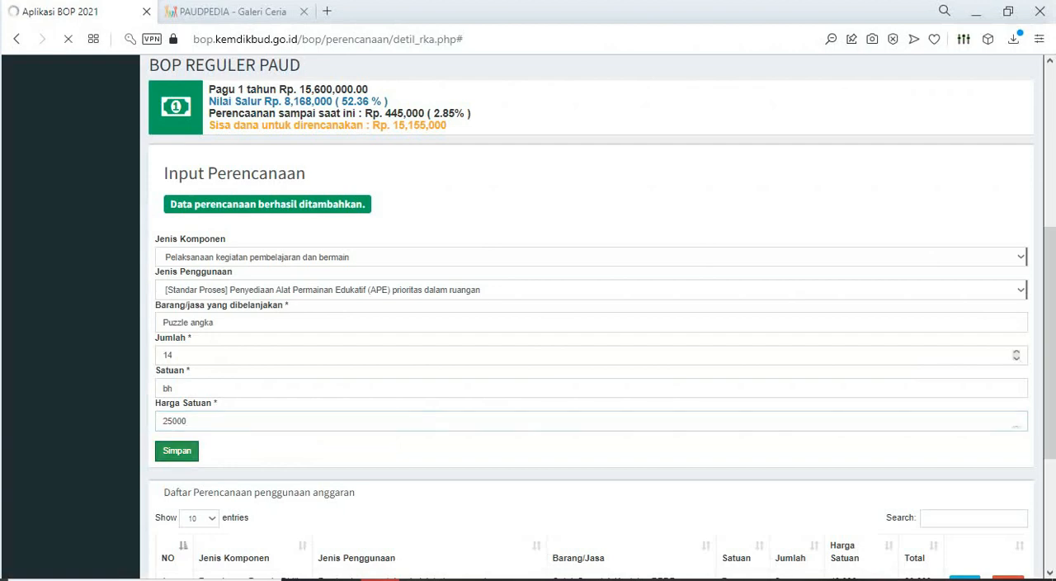
{"action": "scroll", "coordinate": [591, 372], "scroll_direction": "down", "scroll_amount": 8}
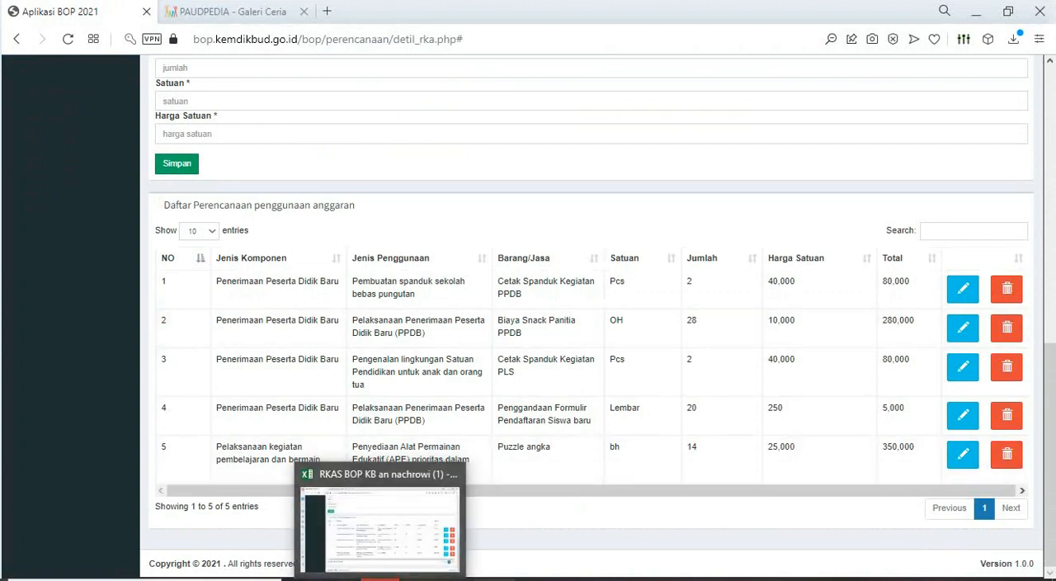
- Switch to the Excel sheet, highlight the Puzzle angka cell in yellow and copy the item name Puzzle anggota badan
{"action": "left_click", "coordinate": [493, 578]}
{"action": "left_click", "coordinate": [211, 81]}
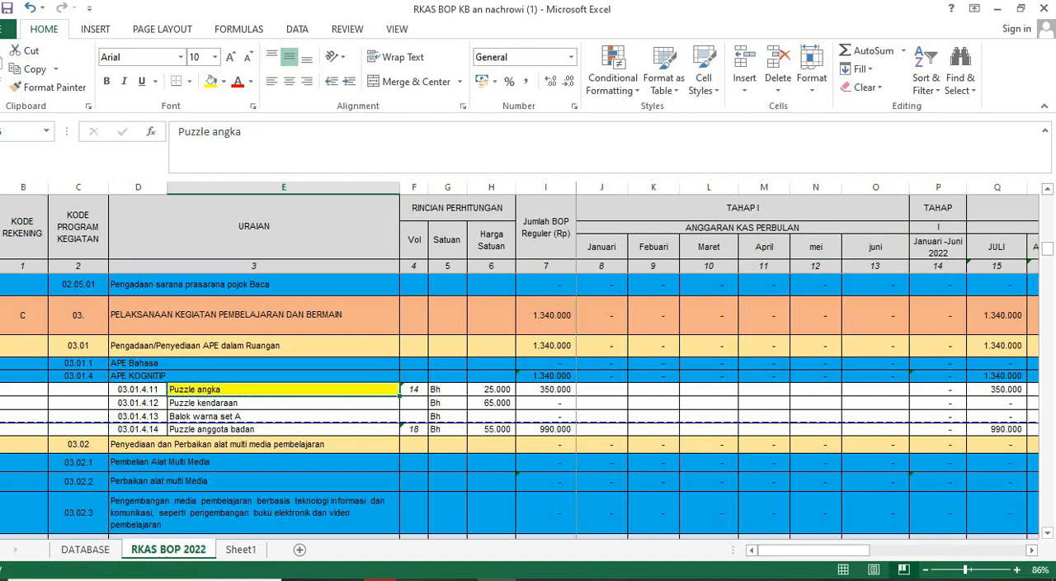
{"action": "left_click", "coordinate": [248, 430]}
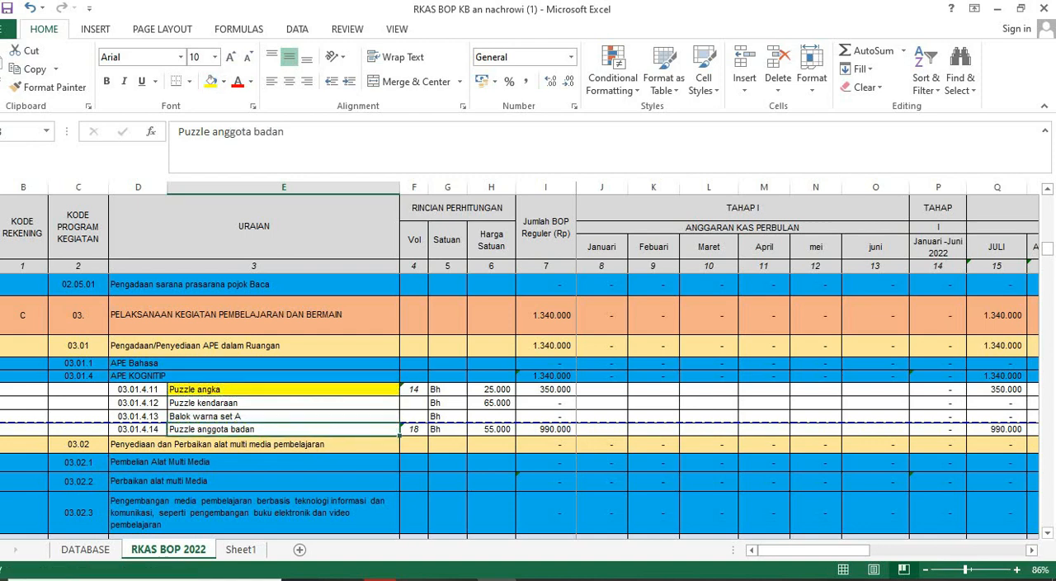
{"action": "key", "text": "ctrl+c"}
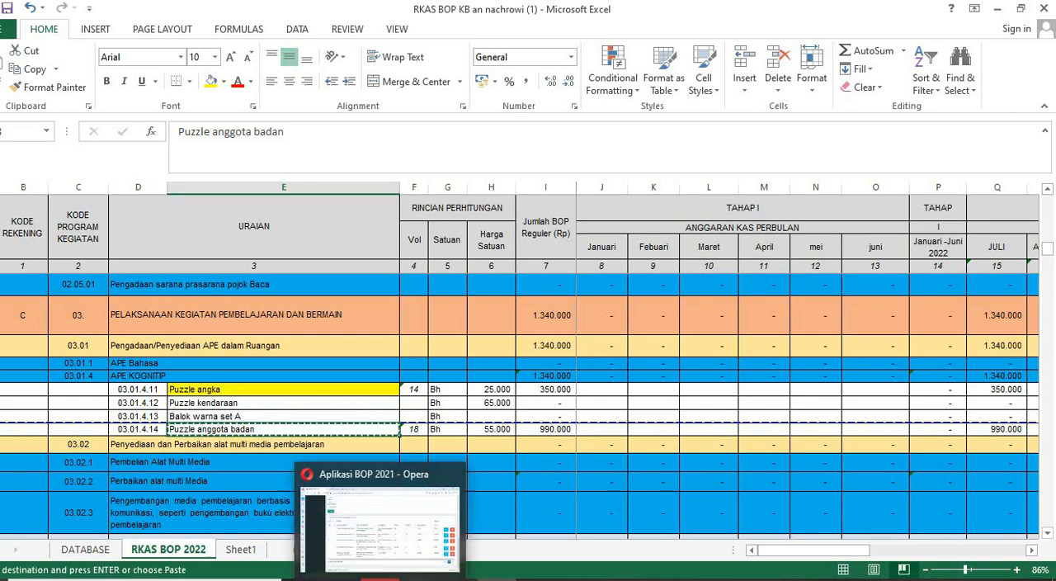
- Back in the BOP form, set Jenis Komponen to Pelaksanaan kegiatan pembelajaran dan bermain and Jenis Penggunaan to Penyediaan Alat Permainan Edukatif (APE) prioritas dalam ruangan
{"action": "left_click", "coordinate": [437, 578]}
{"action": "scroll", "coordinate": [591, 317], "scroll_direction": "up", "scroll_amount": 3}
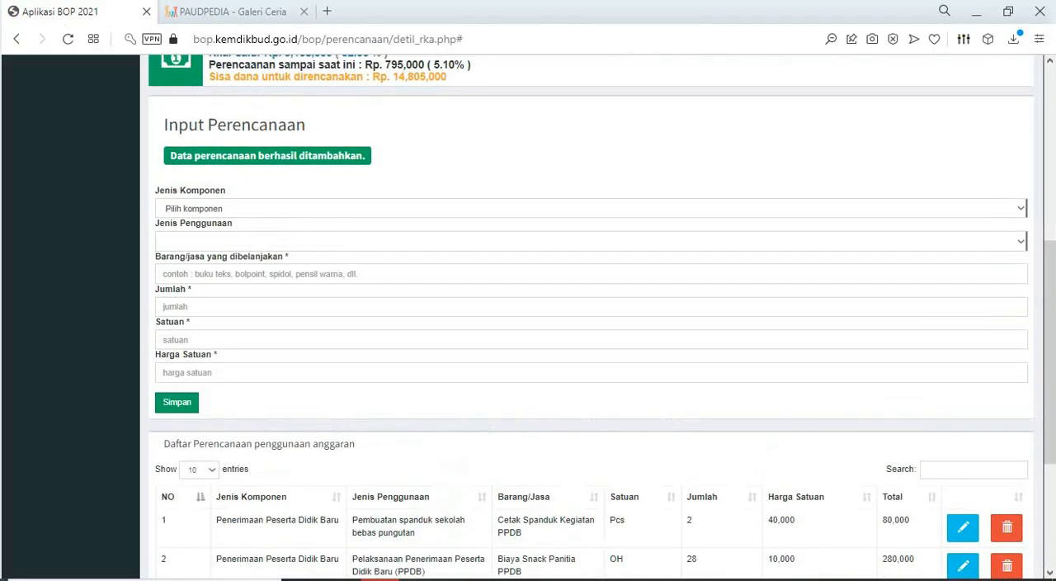
{"action": "left_click", "coordinate": [591, 208]}
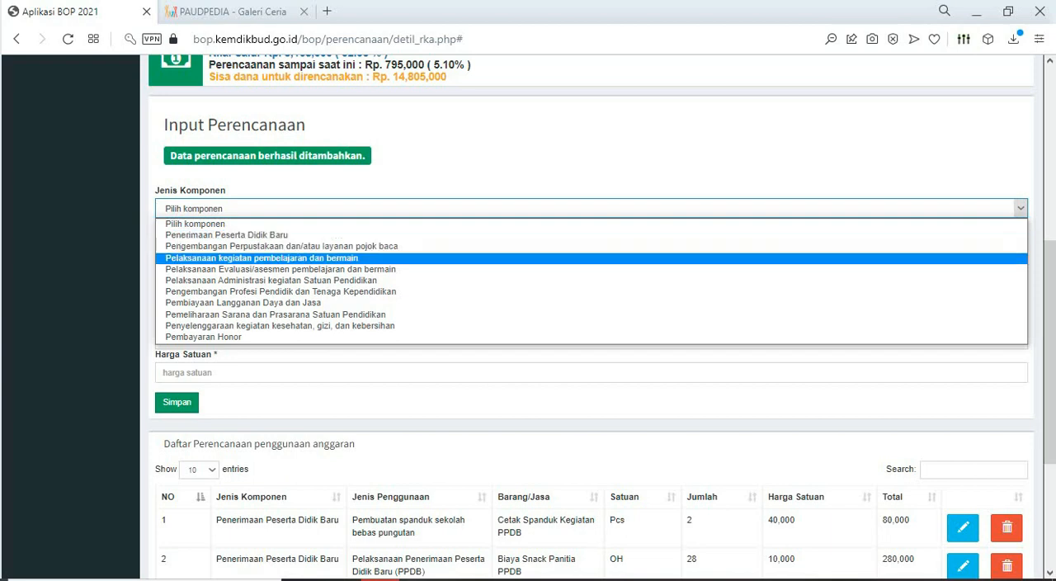
{"action": "left_click", "coordinate": [261, 257]}
{"action": "left_click", "coordinate": [1021, 241]}
{"action": "scroll", "coordinate": [570, 363], "scroll_direction": "down", "scroll_amount": 5}
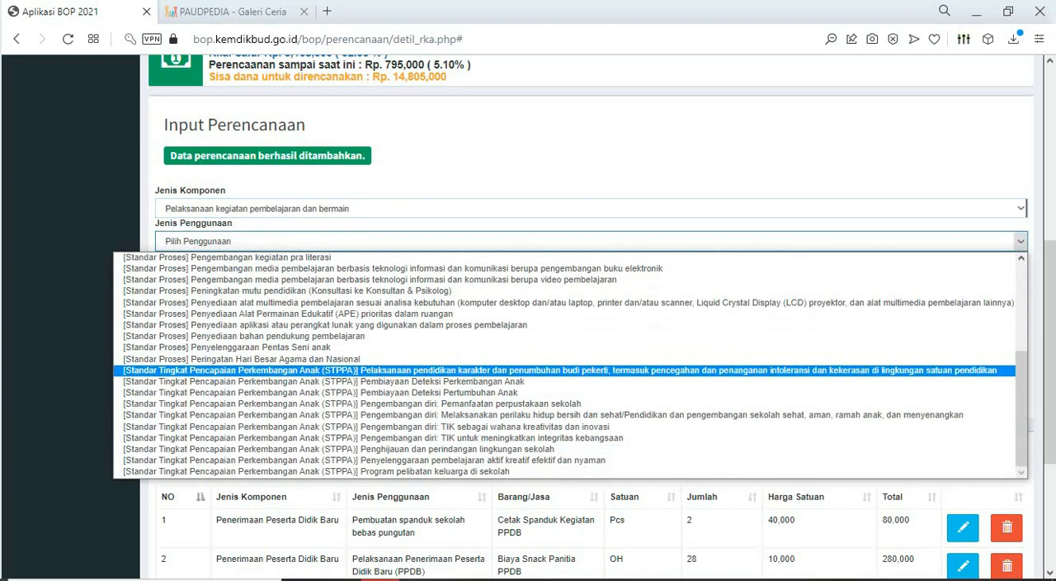
{"action": "scroll", "coordinate": [569, 364], "scroll_direction": "up", "scroll_amount": 5}
{"action": "scroll", "coordinate": [569, 363], "scroll_direction": "down", "scroll_amount": 5}
{"action": "left_click", "coordinate": [321, 313]}
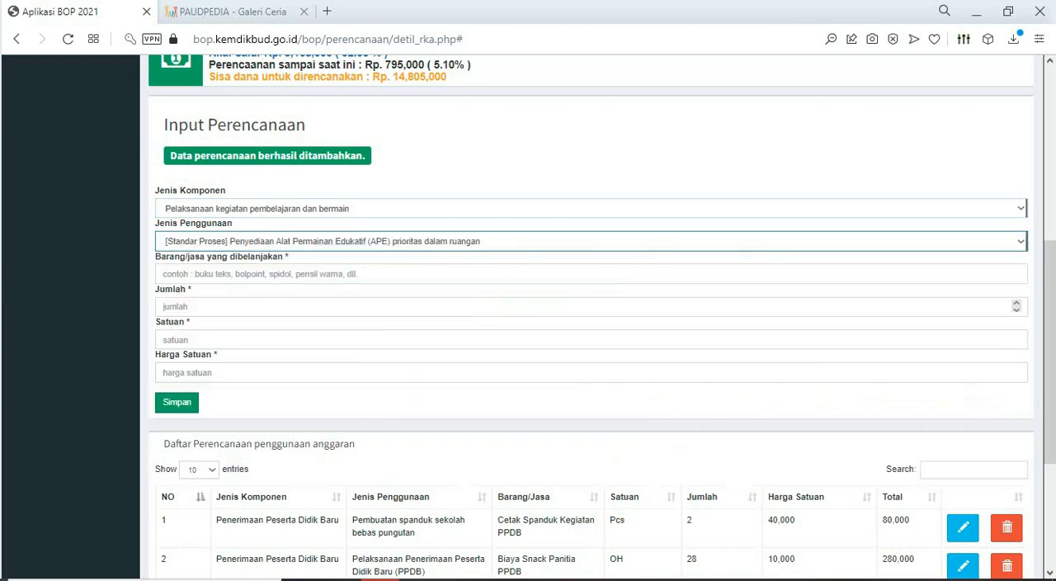
- Paste Puzzle anggota badan as the Barang/jasa and, after checking its Excel row, set the Jumlah to 18
{"action": "left_click", "coordinate": [330, 274]}
{"action": "key", "text": "ctrl+v"}
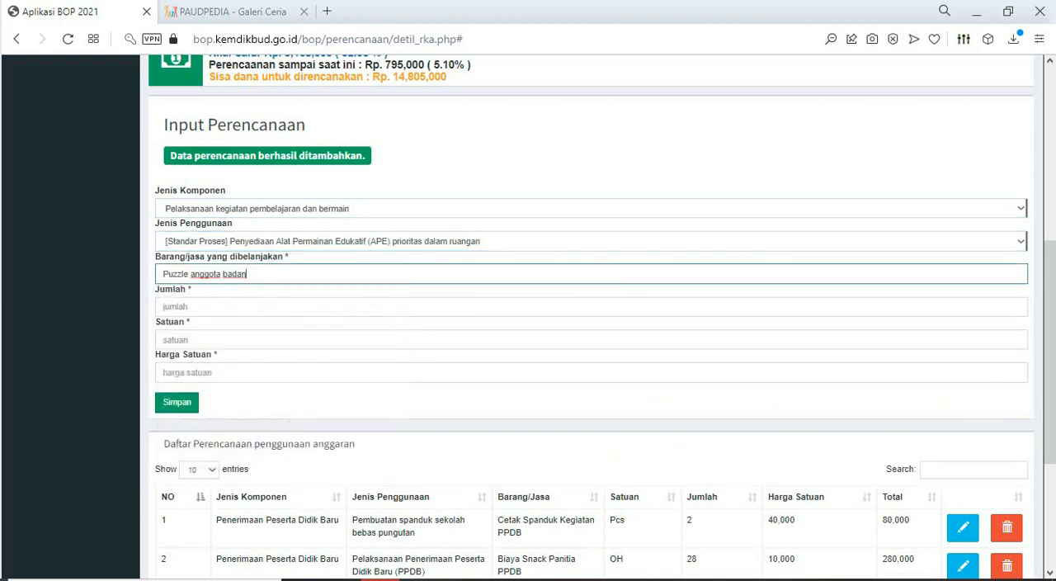
{"action": "key", "text": "alt+Tab"}
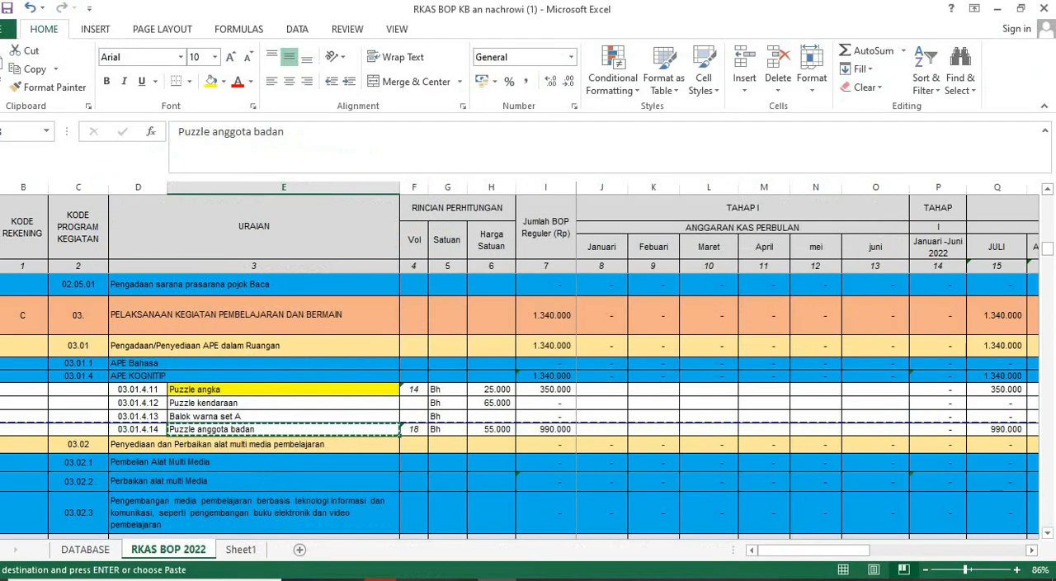
{"action": "key", "text": "alt+Tab"}
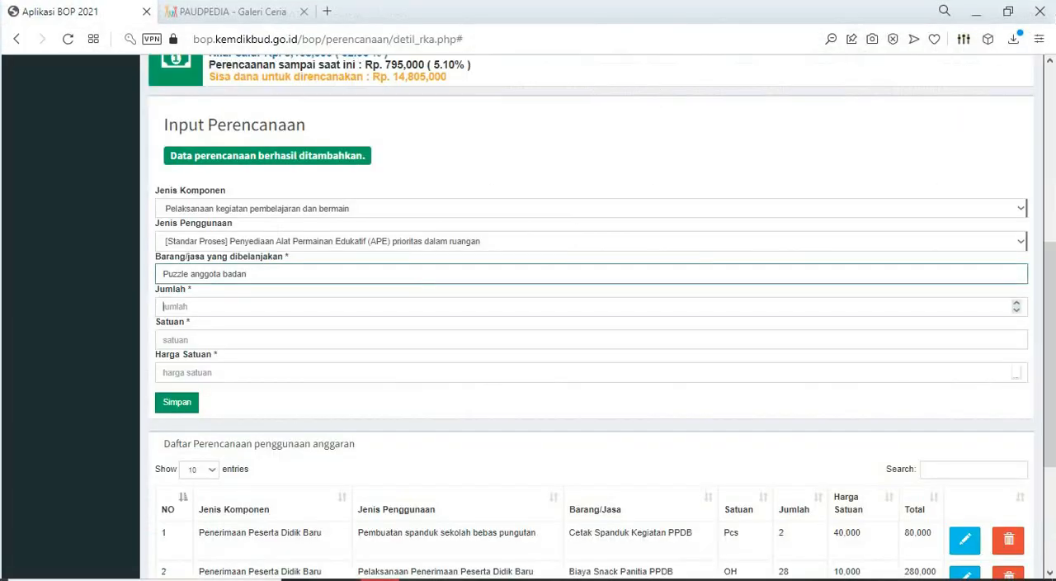
{"action": "key", "text": "Tab"}
{"action": "type", "text": "18"}
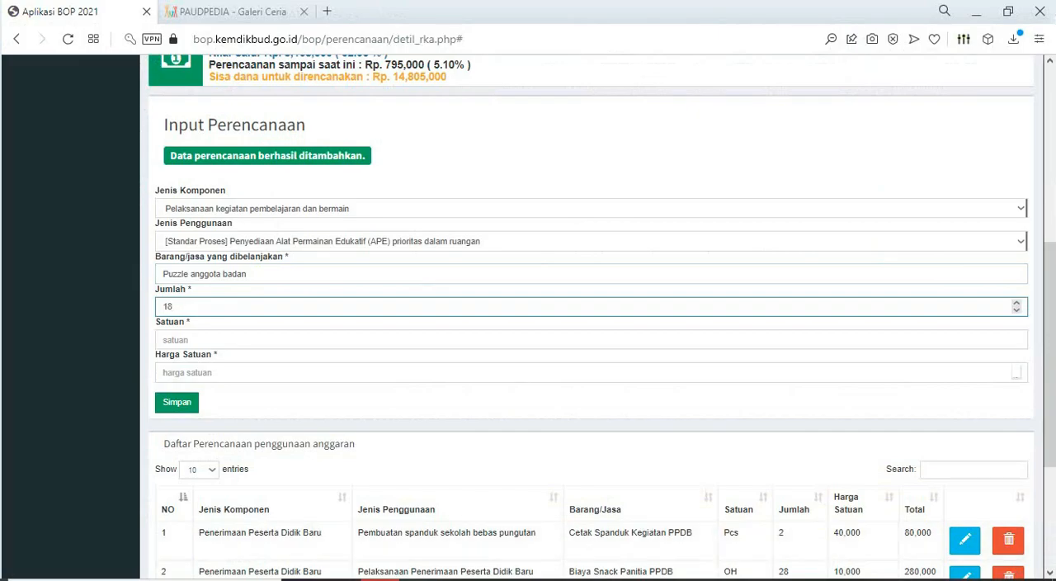
- Check the unit of Puzzle anggota badan in the Excel sheet and set the form's Satuan to bh
{"action": "key", "text": "alt+Tab"}
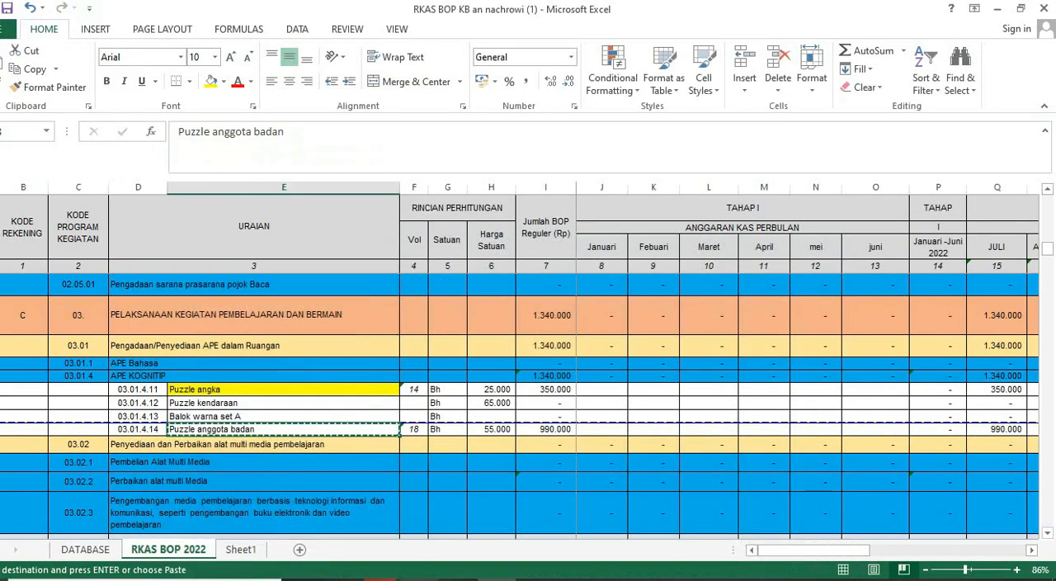
{"action": "key", "text": "alt+Tab"}
{"action": "key", "text": "Tab"}
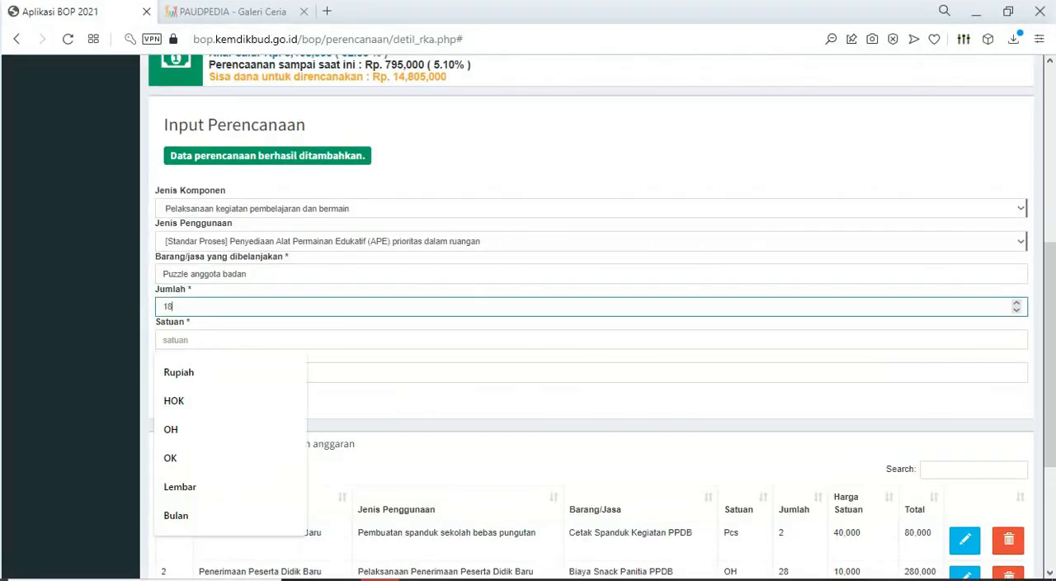
{"action": "type", "text": "bh"}
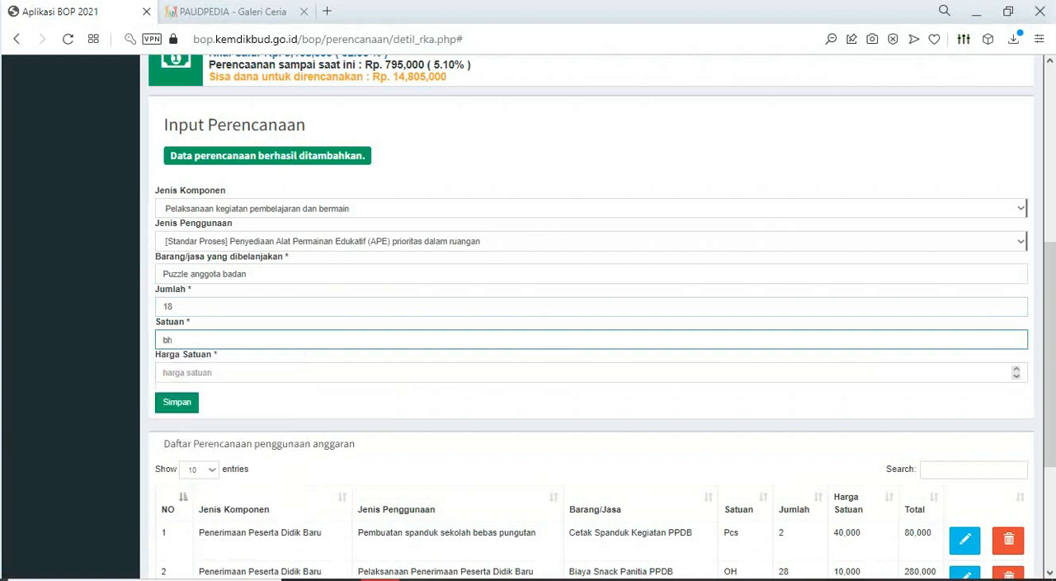
{"action": "key", "text": "Tab"}
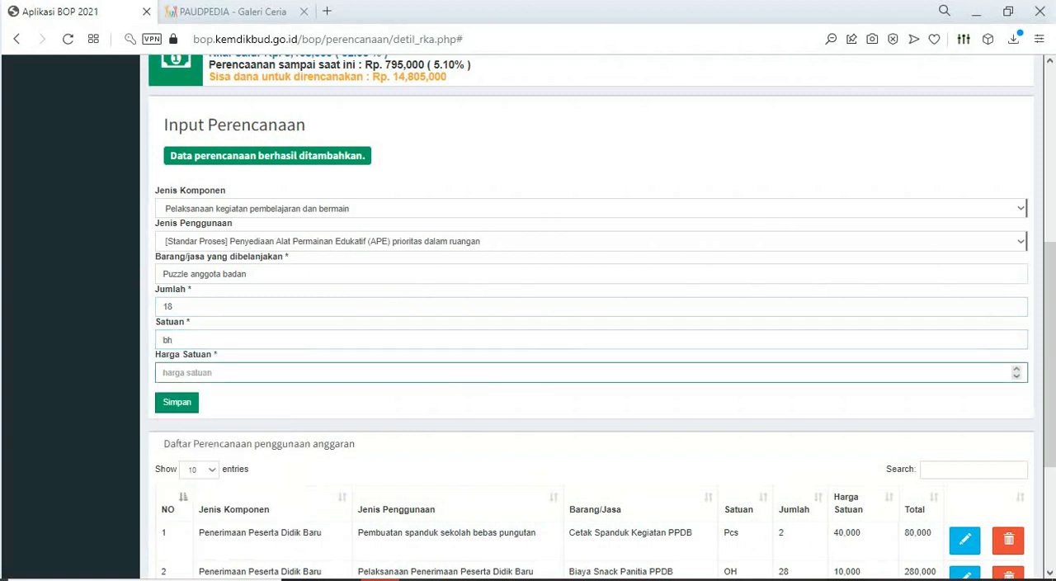
- Set the Harga Satuan of Puzzle anggota badan to 55000 and save the planning entry
{"action": "type", "text": "55000"}
{"action": "key", "text": "Tab"}
{"action": "key", "text": "Return"}
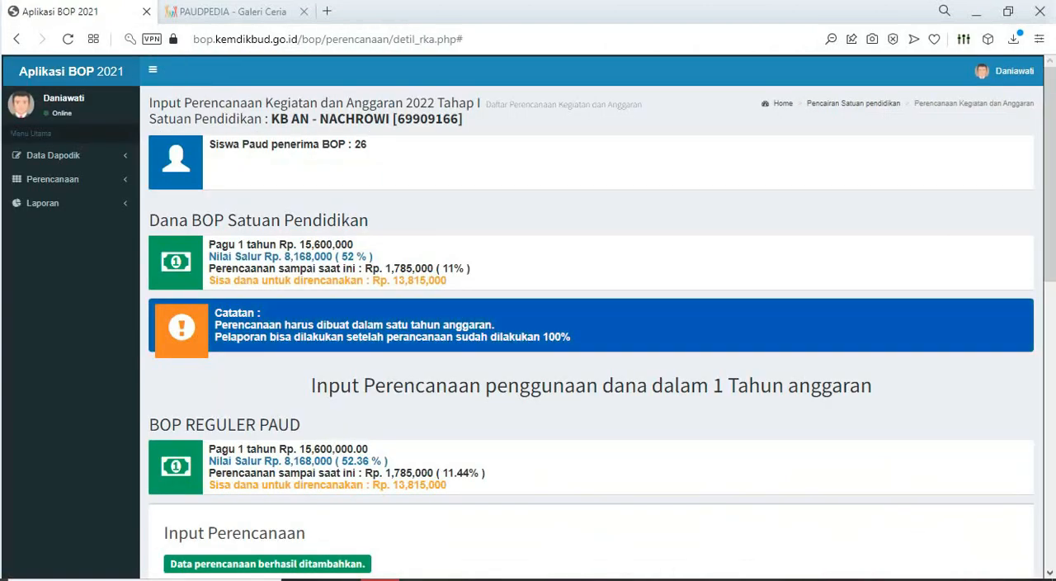
- Switch to the Excel sheet and highlight the Puzzle anggota badan cell in yellow
{"action": "key", "text": "alt+Tab"}
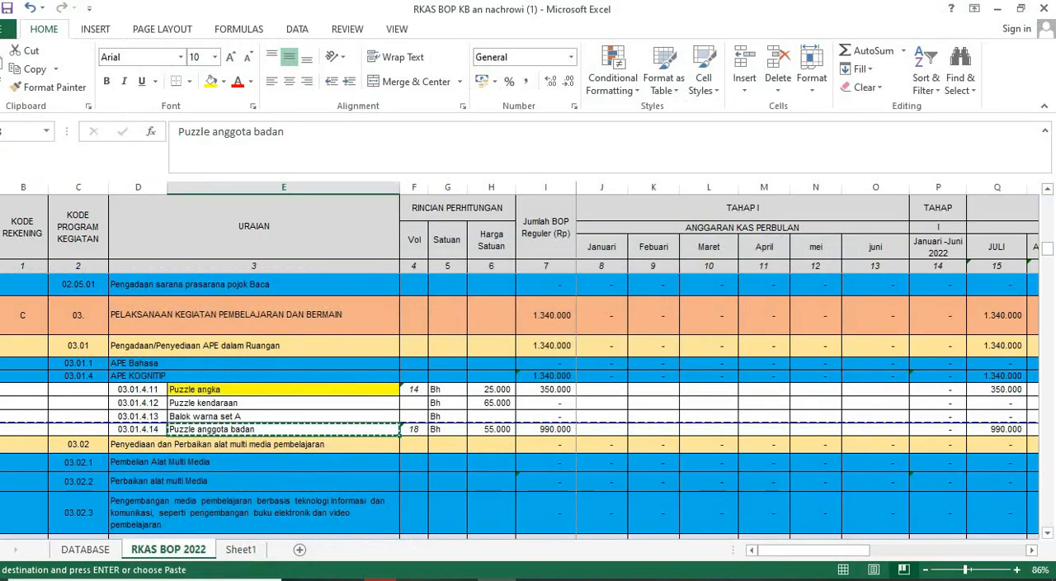
{"action": "left_click", "coordinate": [211, 81]}
- Look through the following RKAS sections, from multimedia learning tools to the office supplies under Pelaksanaan administrasi Kegiatan satuan pendidikan
{"action": "scroll", "coordinate": [520, 405], "scroll_direction": "down", "scroll_amount": 2}
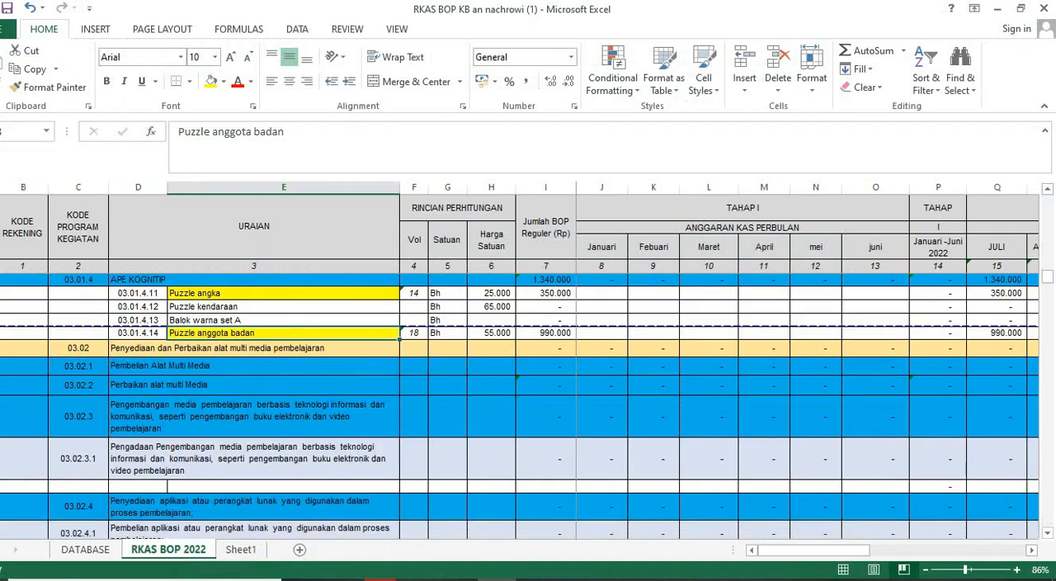
{"action": "scroll", "coordinate": [520, 404], "scroll_direction": "down", "scroll_amount": 4}
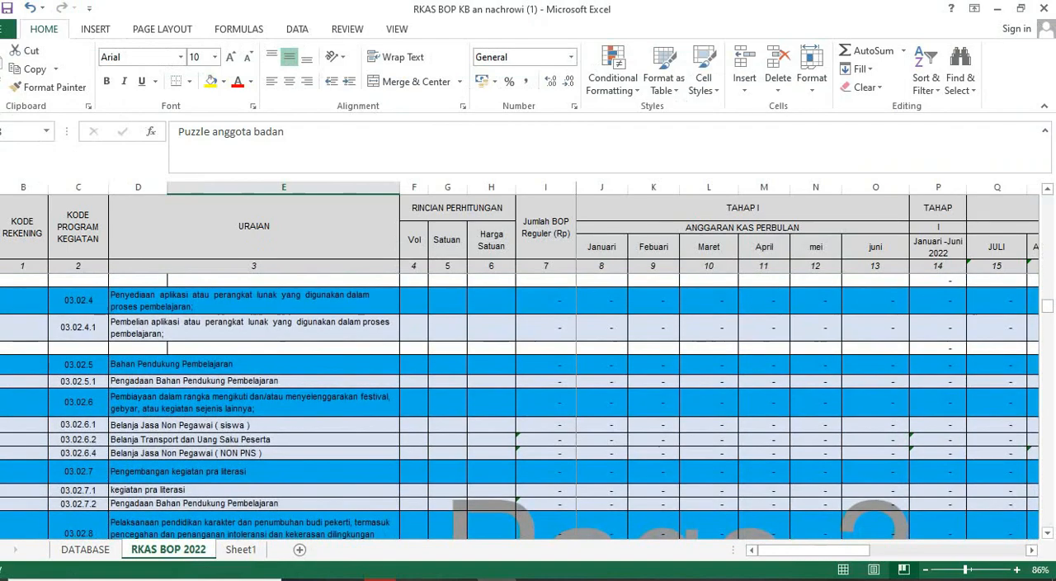
{"action": "scroll", "coordinate": [520, 404], "scroll_direction": "down", "scroll_amount": 5}
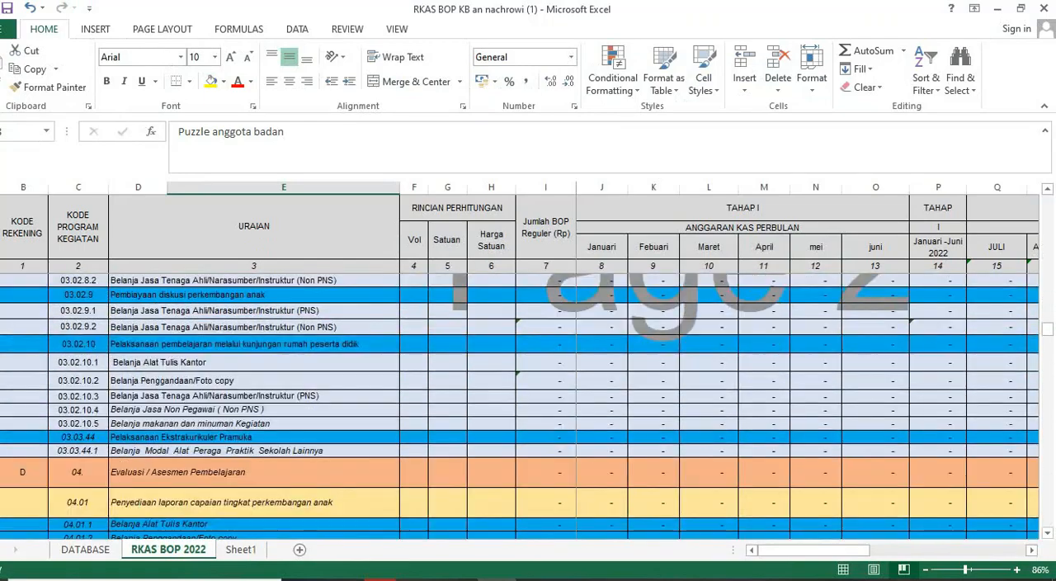
{"action": "scroll", "coordinate": [520, 404], "scroll_direction": "down", "scroll_amount": 4}
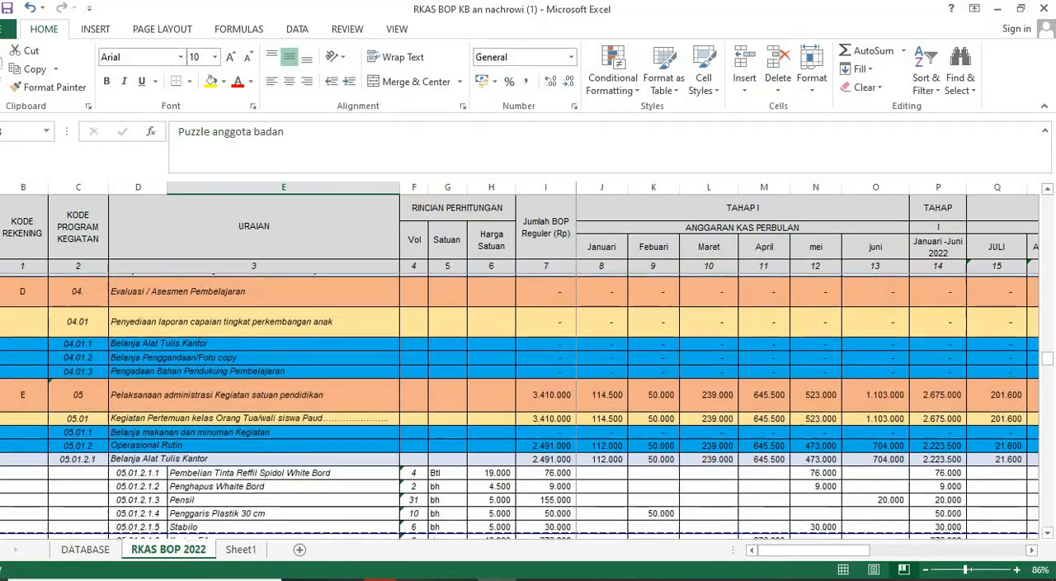
{"action": "left_click", "coordinate": [254, 393]}
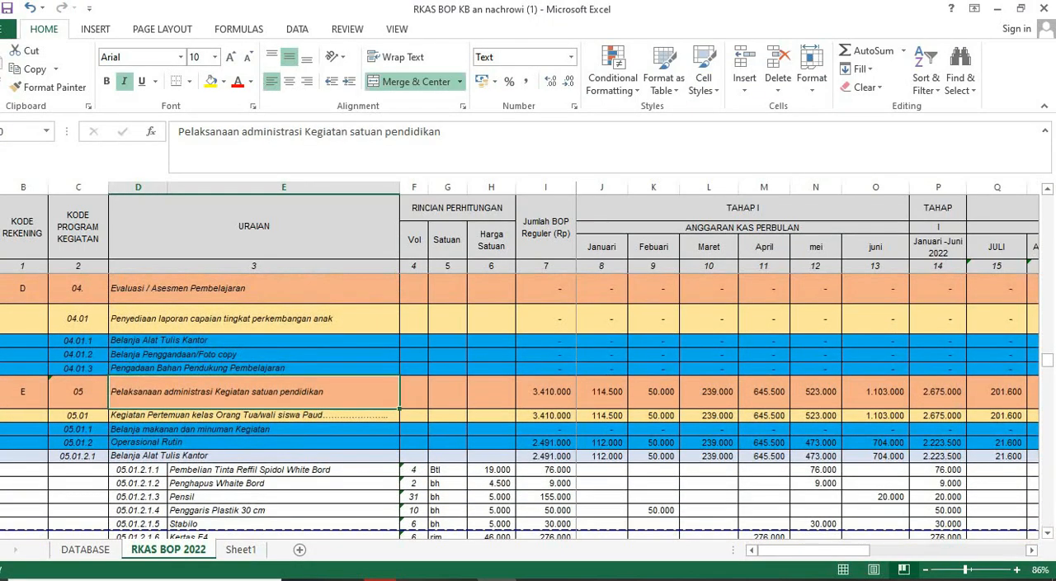
{"action": "scroll", "coordinate": [520, 404], "scroll_direction": "down", "scroll_amount": 1}
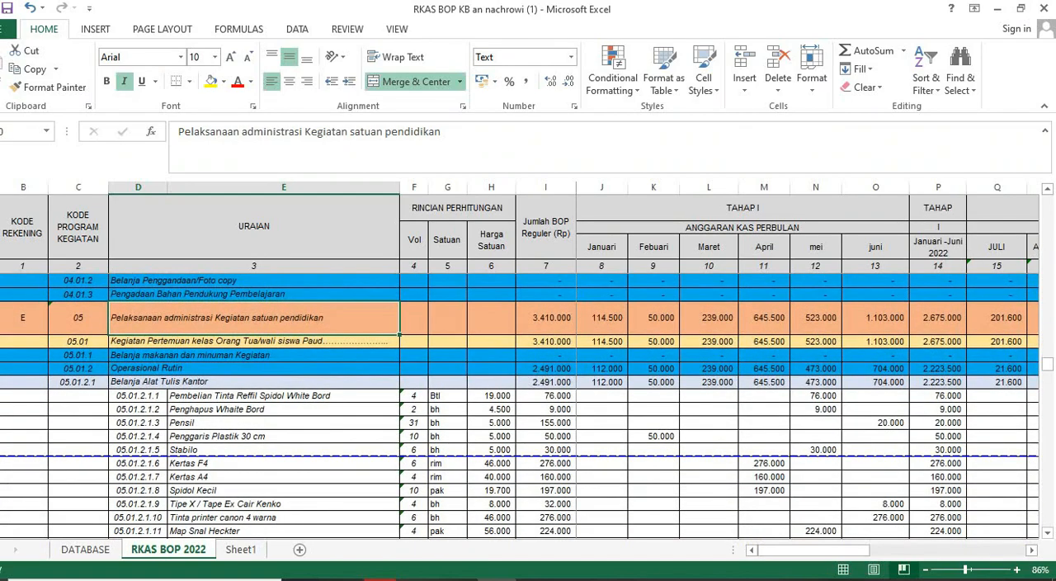
{"action": "scroll", "coordinate": [520, 404], "scroll_direction": "down", "scroll_amount": 3}
{"action": "scroll", "coordinate": [520, 405], "scroll_direction": "down", "scroll_amount": 1}
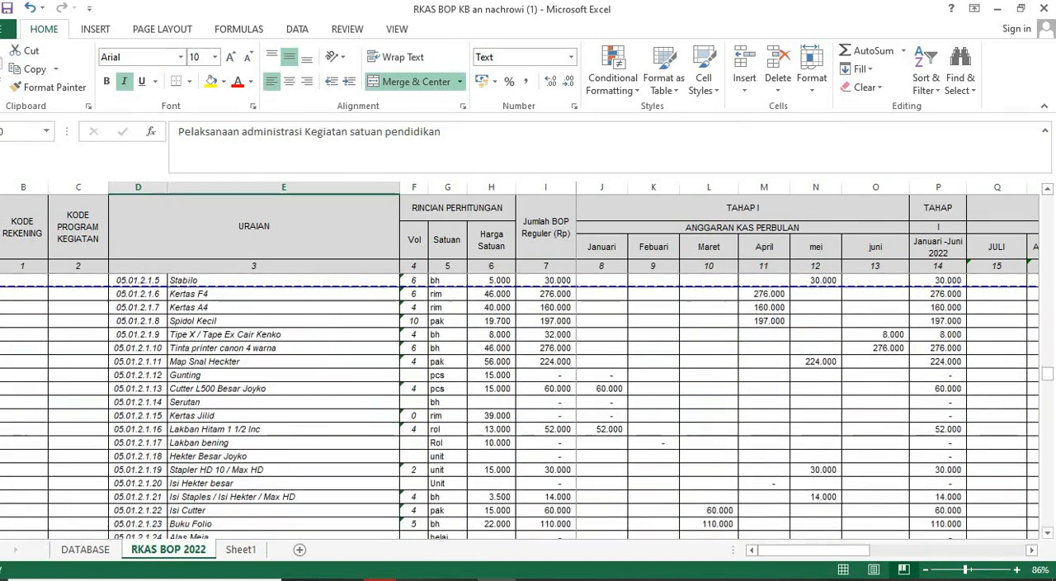
{"action": "scroll", "coordinate": [520, 405], "scroll_direction": "up", "scroll_amount": 4}
{"action": "scroll", "coordinate": [520, 404], "scroll_direction": "down", "scroll_amount": 3}
{"action": "scroll", "coordinate": [520, 404], "scroll_direction": "down", "scroll_amount": 8}
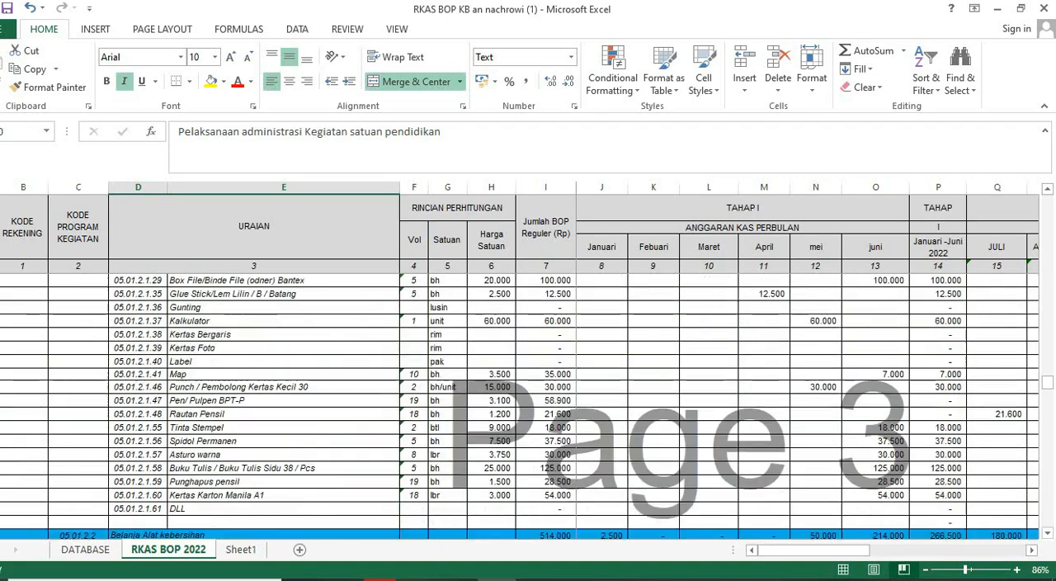
{"action": "scroll", "coordinate": [520, 404], "scroll_direction": "up", "scroll_amount": 6}
{"action": "scroll", "coordinate": [520, 404], "scroll_direction": "up", "scroll_amount": 5}
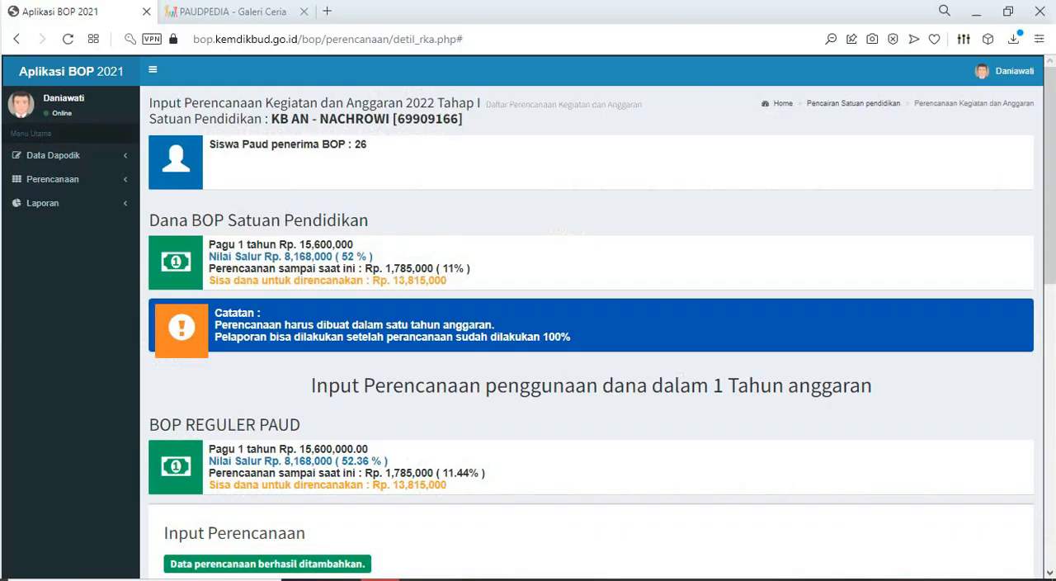
- Check the BOP input form, and look through the remaining Excel sections down to the Honor Guru rows under Pembayaran Honor
{"action": "scroll", "coordinate": [591, 330], "scroll_direction": "down", "scroll_amount": 4}
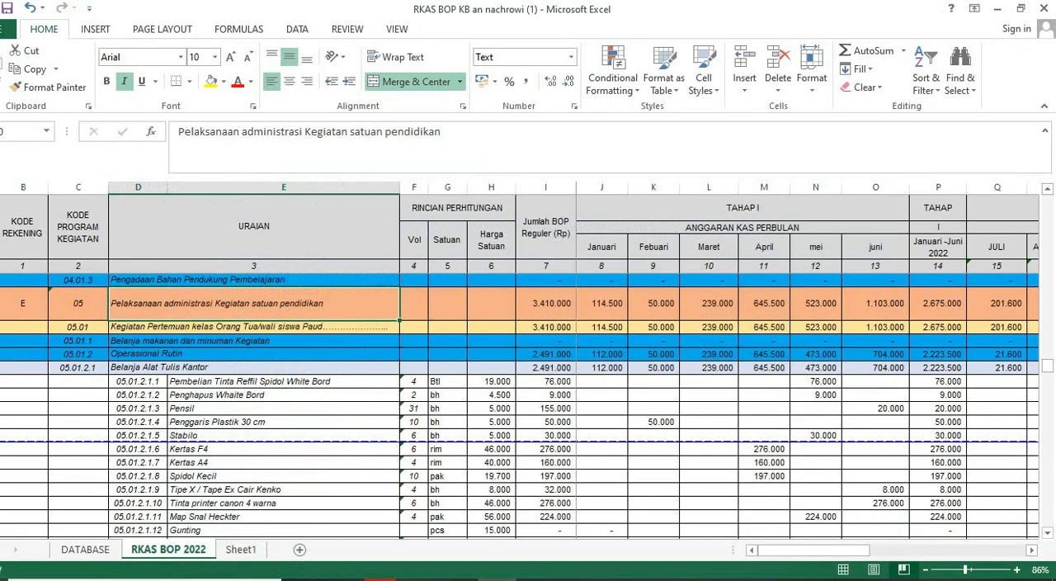
{"action": "scroll", "coordinate": [520, 405], "scroll_direction": "down", "scroll_amount": 10}
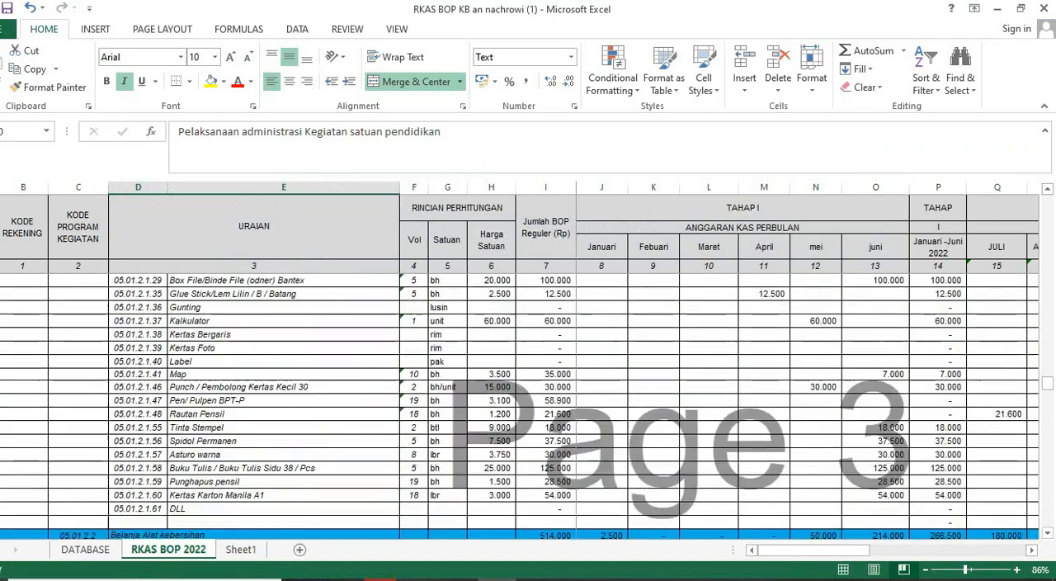
{"action": "scroll", "coordinate": [520, 404], "scroll_direction": "down", "scroll_amount": 4}
{"action": "scroll", "coordinate": [520, 405], "scroll_direction": "down", "scroll_amount": 10}
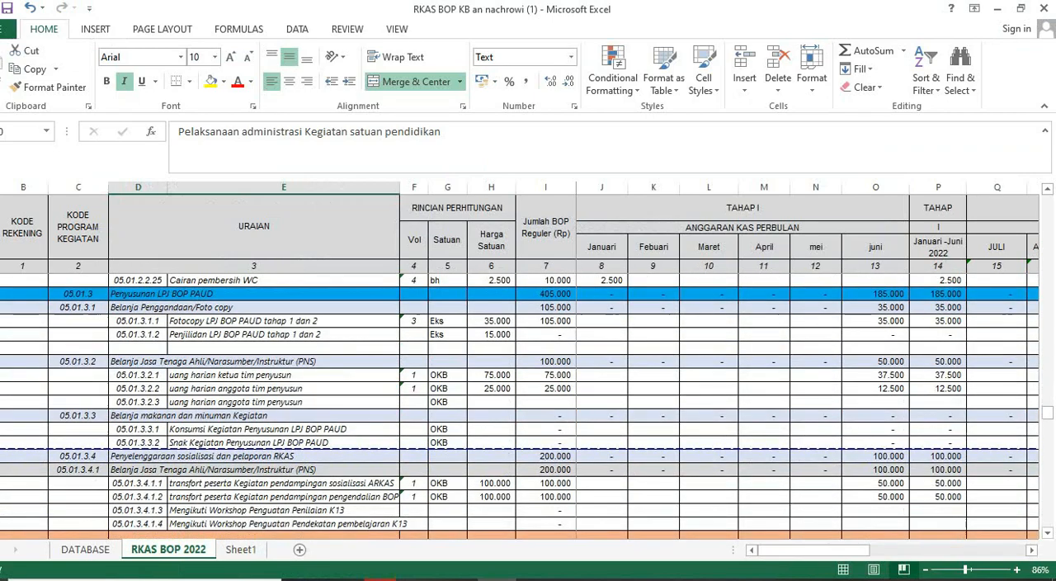
{"action": "scroll", "coordinate": [519, 405], "scroll_direction": "down", "scroll_amount": 15}
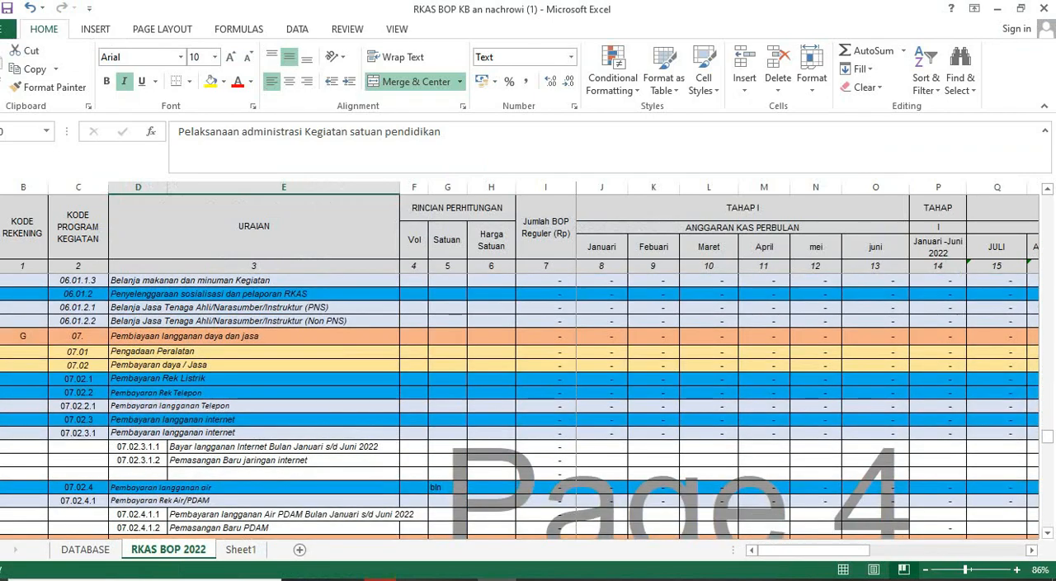
{"action": "scroll", "coordinate": [520, 404], "scroll_direction": "down", "scroll_amount": 15}
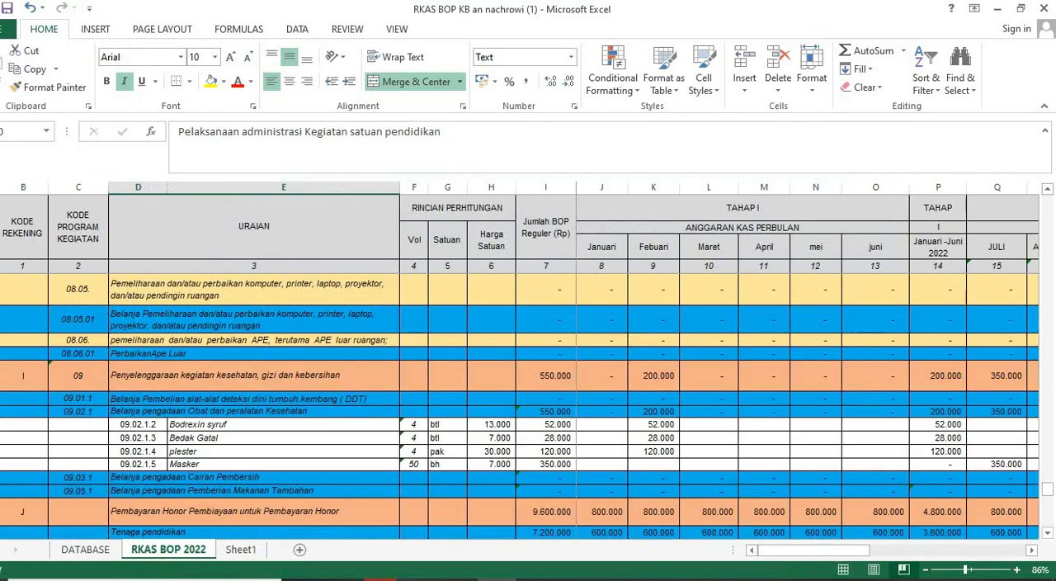
{"action": "scroll", "coordinate": [520, 405], "scroll_direction": "down", "scroll_amount": 3}
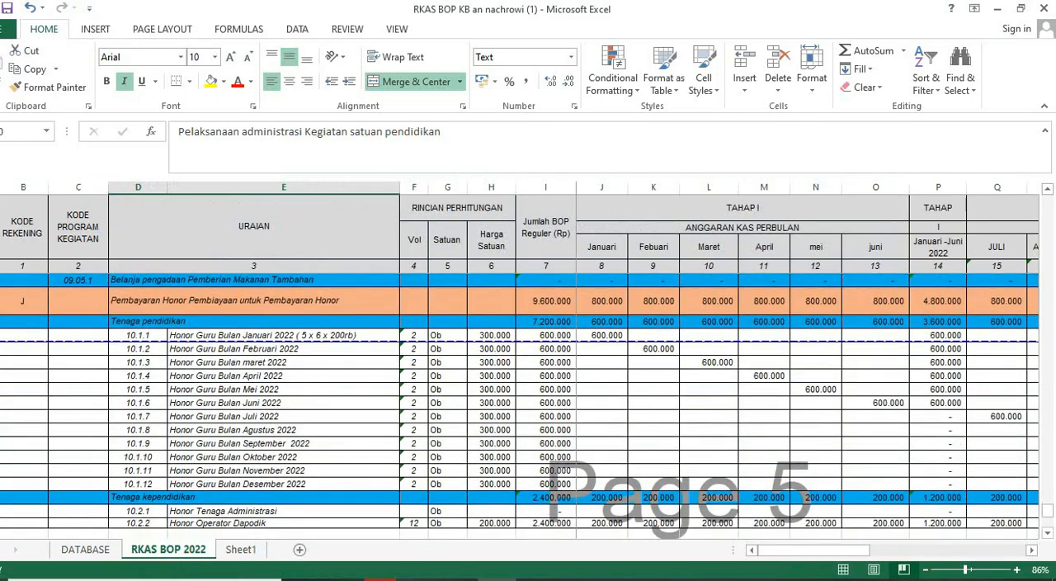
{"action": "left_click", "coordinate": [283, 350]}
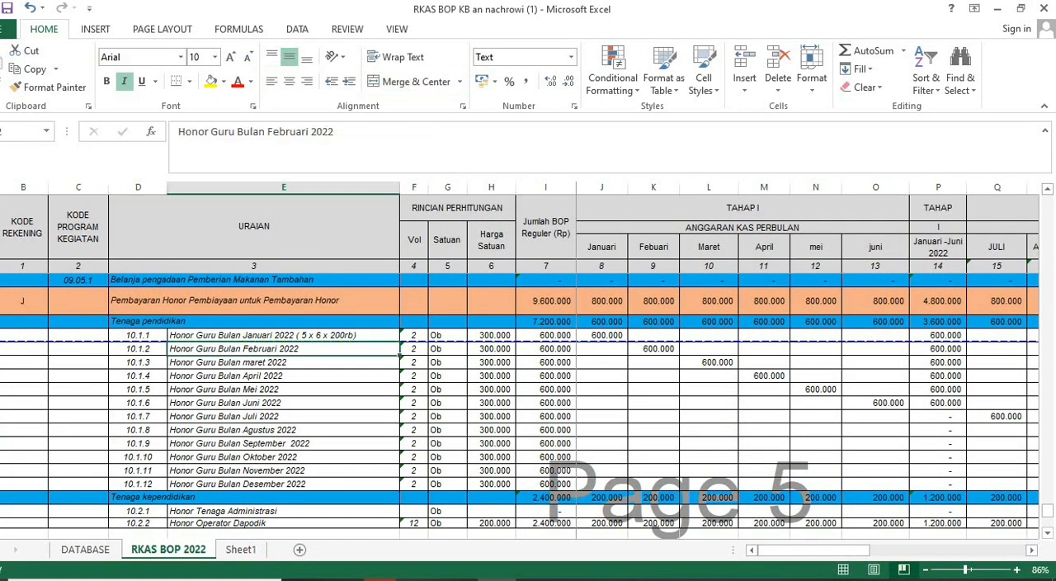
- In the BOP form, set Jenis Komponen to Pembayaran Honor and Jenis Penggunaan to Pembayaran Honor Guru
{"action": "left_click", "coordinate": [382, 580]}
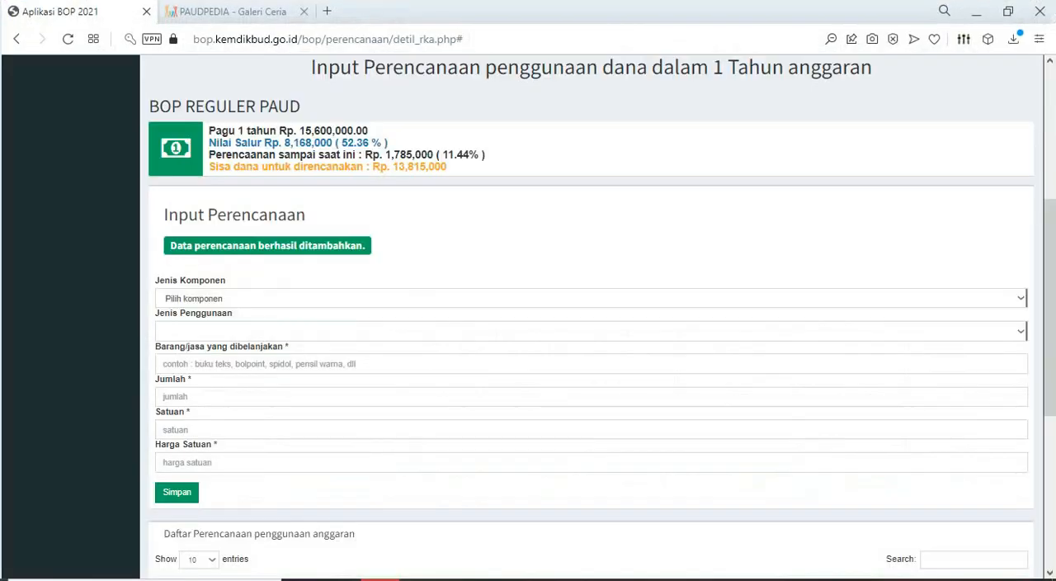
{"action": "left_click", "coordinate": [1021, 298]}
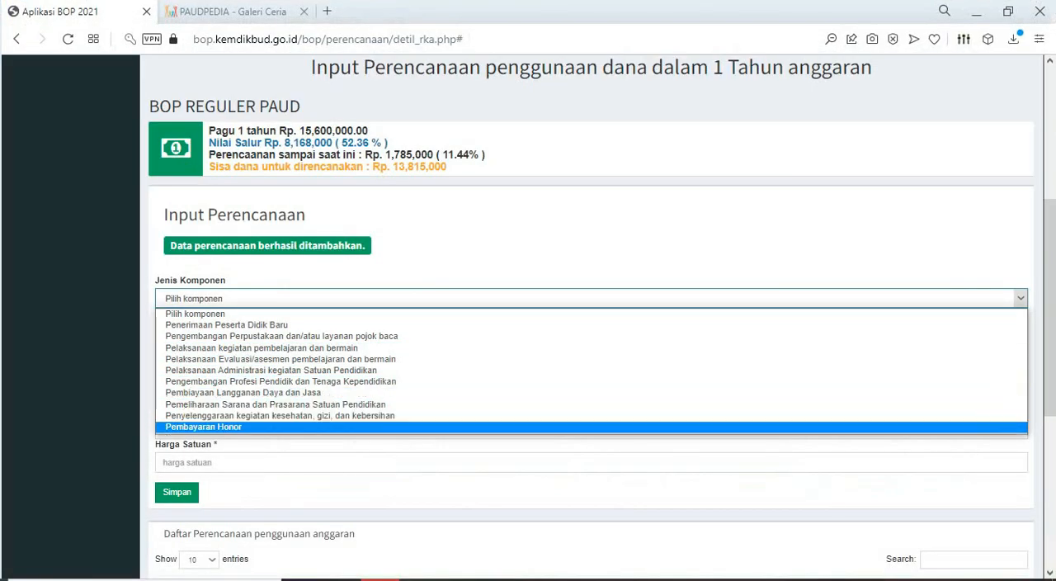
{"action": "left_click", "coordinate": [204, 427]}
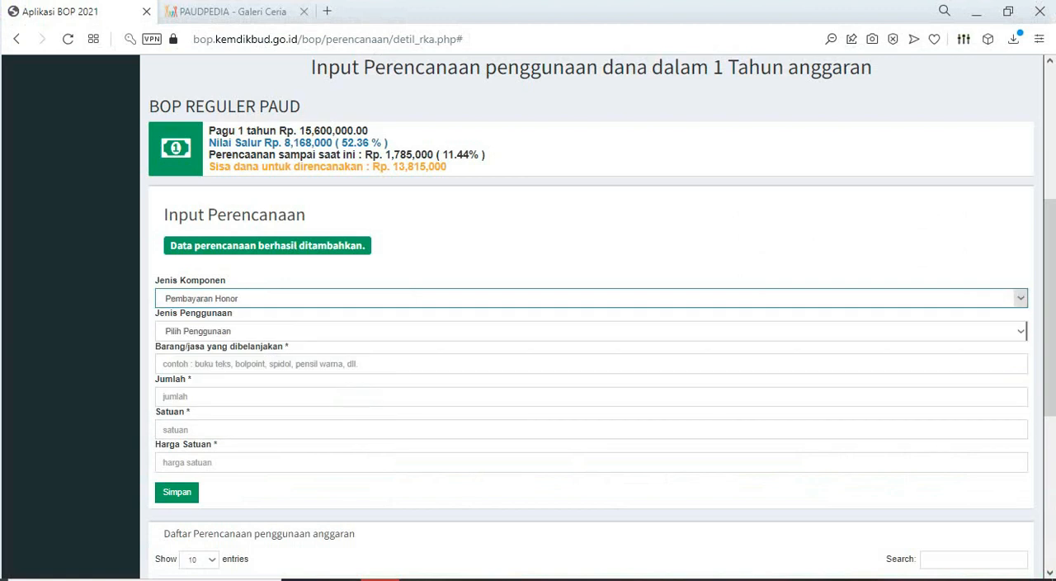
{"action": "left_click", "coordinate": [1021, 331]}
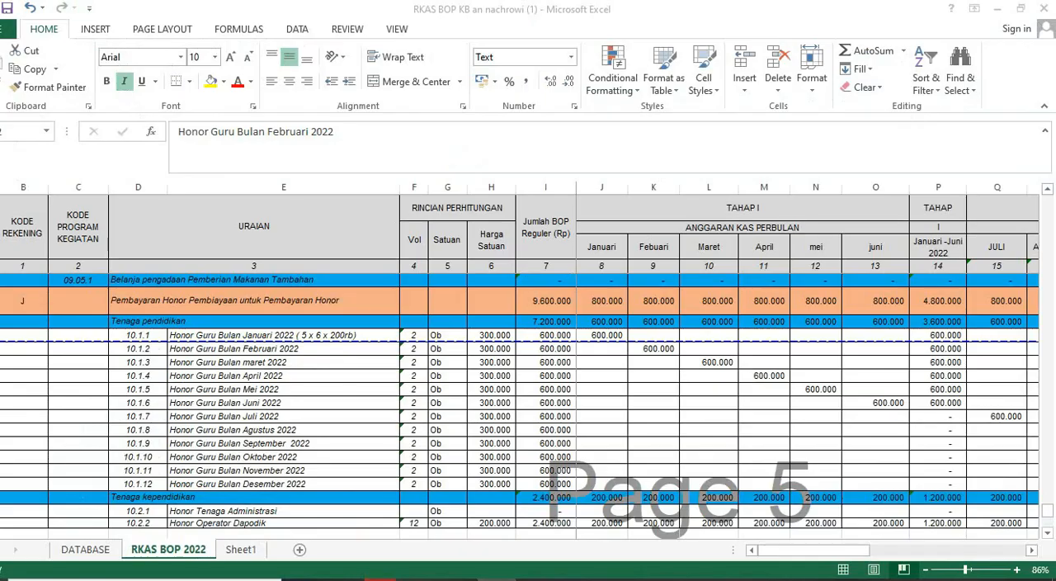
{"action": "left_click", "coordinate": [284, 348]}
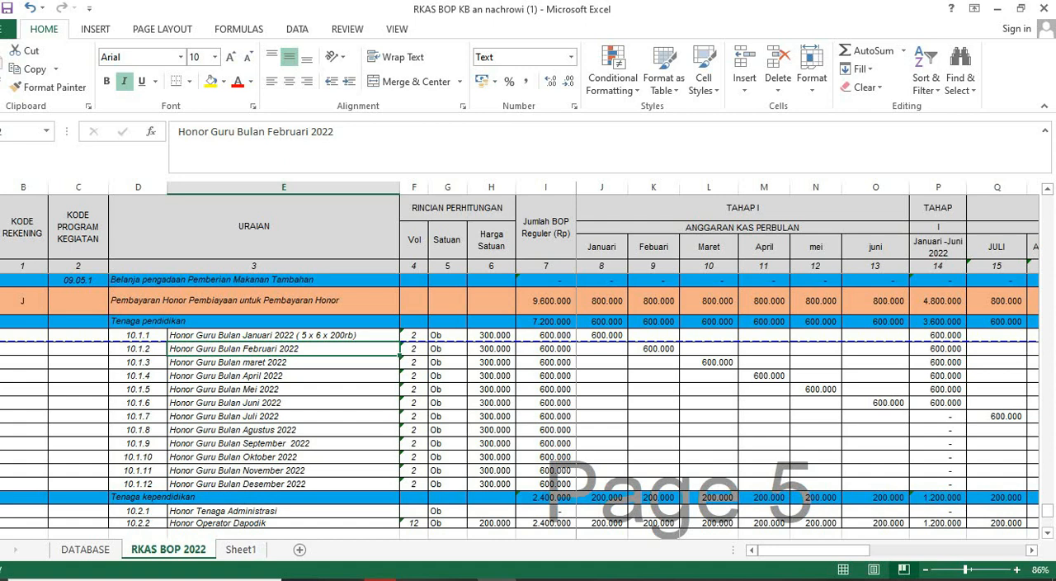
{"action": "mouse_move", "coordinate": [382, 580]}
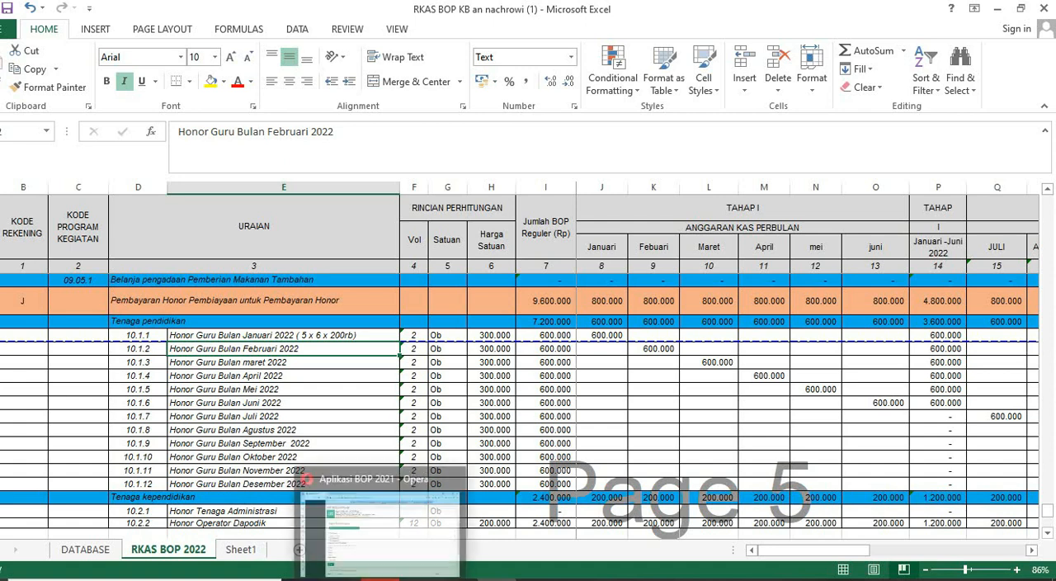
{"action": "left_click", "coordinate": [379, 528]}
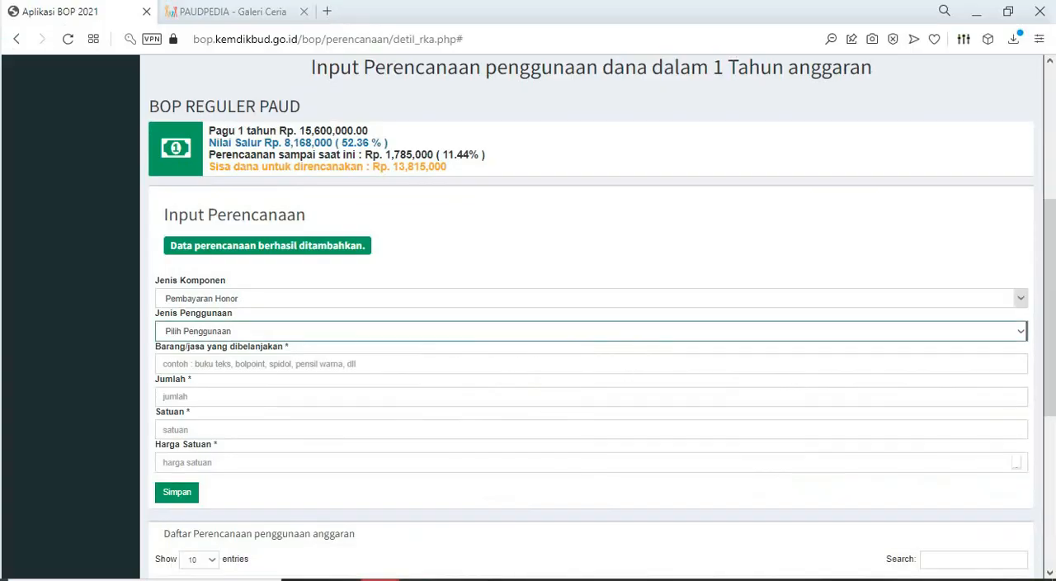
{"action": "left_click", "coordinate": [592, 298]}
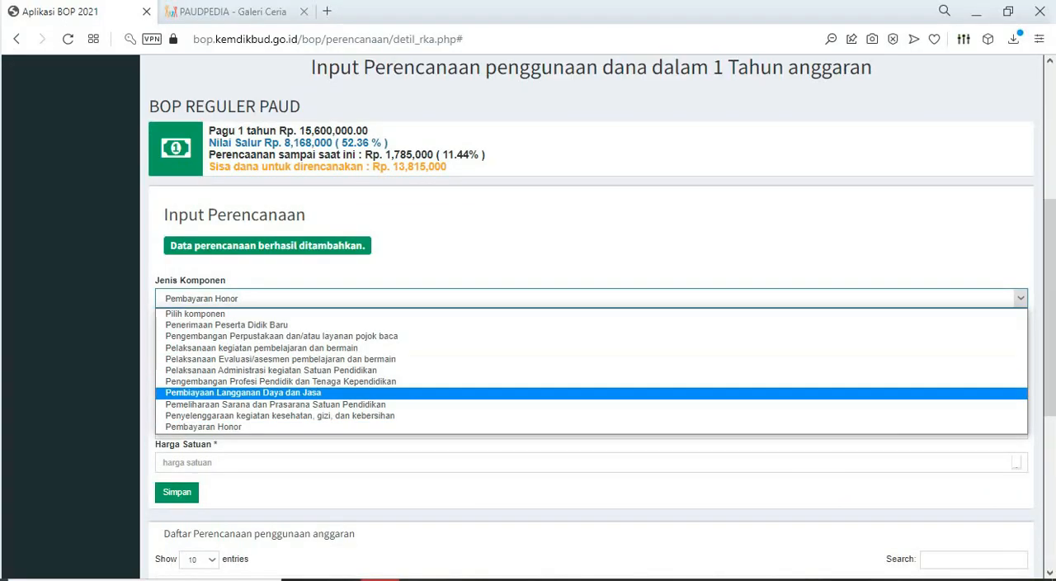
{"action": "left_click", "coordinate": [592, 427]}
{"action": "left_click", "coordinate": [591, 331]}
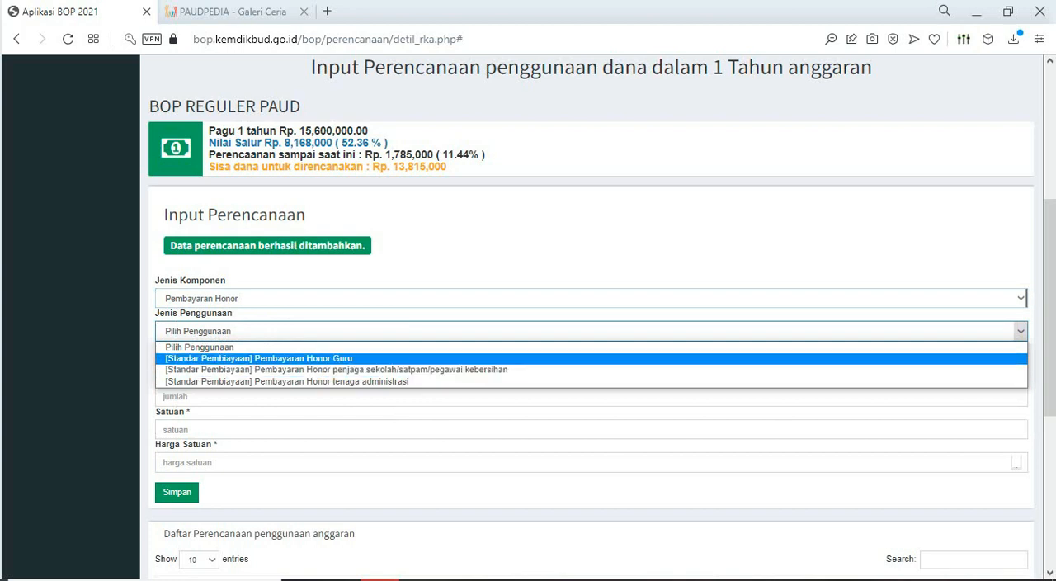
{"action": "key", "text": "Return"}
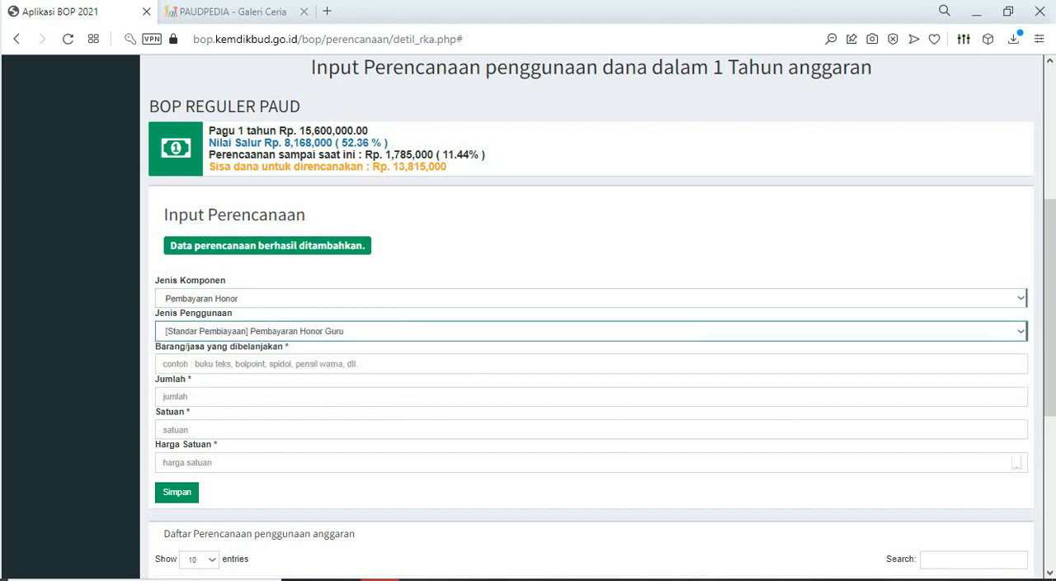
{"action": "mouse_move", "coordinate": [380, 579]}
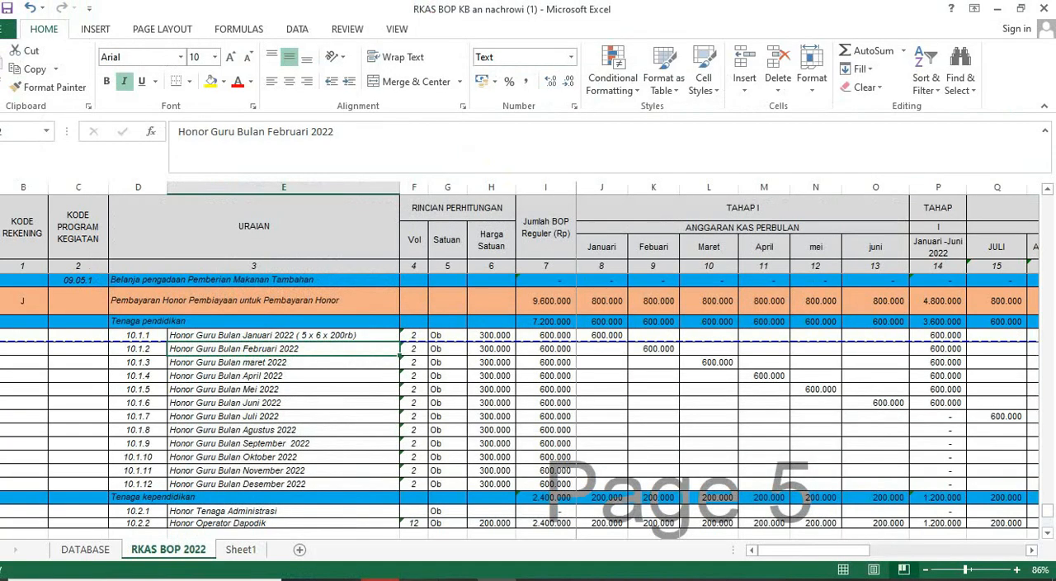
{"action": "left_click", "coordinate": [381, 580]}
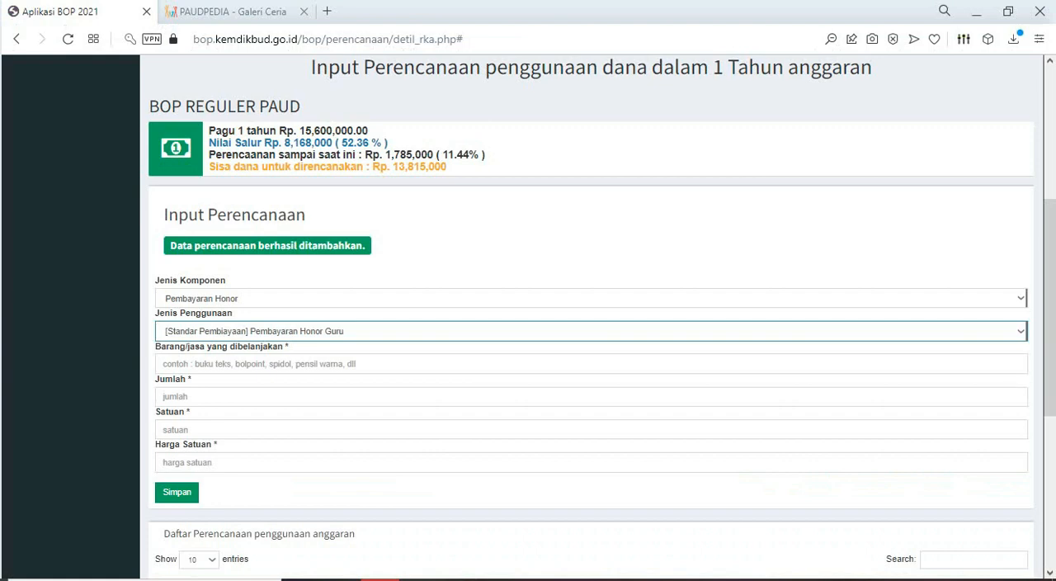
{"action": "left_click", "coordinate": [248, 364]}
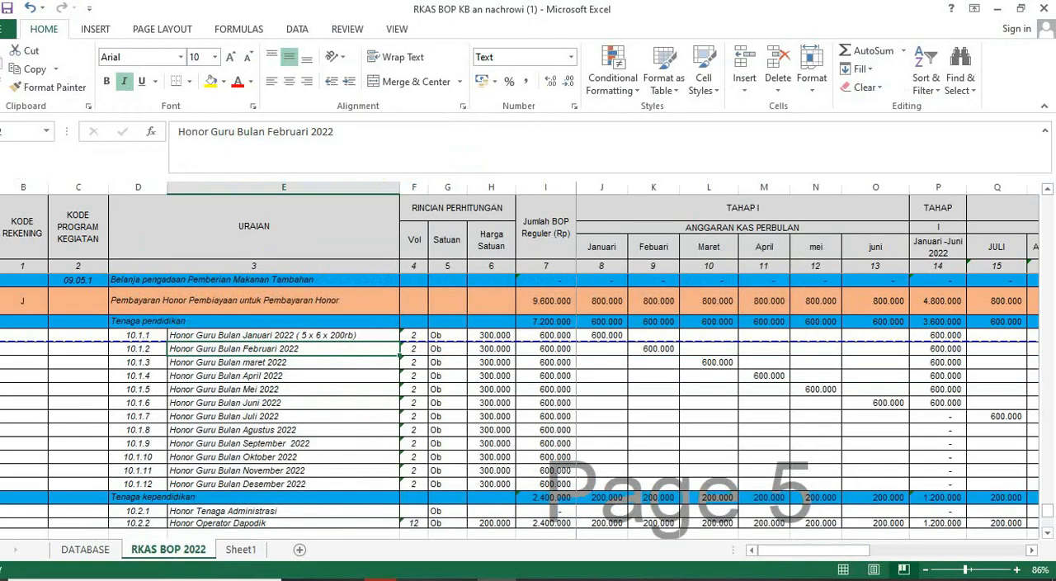
- In the Excel sheet, change the January teacher honorarium description to "Honor Guru Bulan Januari 2022 ( 2 x 12 x 300rb)"
{"action": "left_click", "coordinate": [283, 335]}
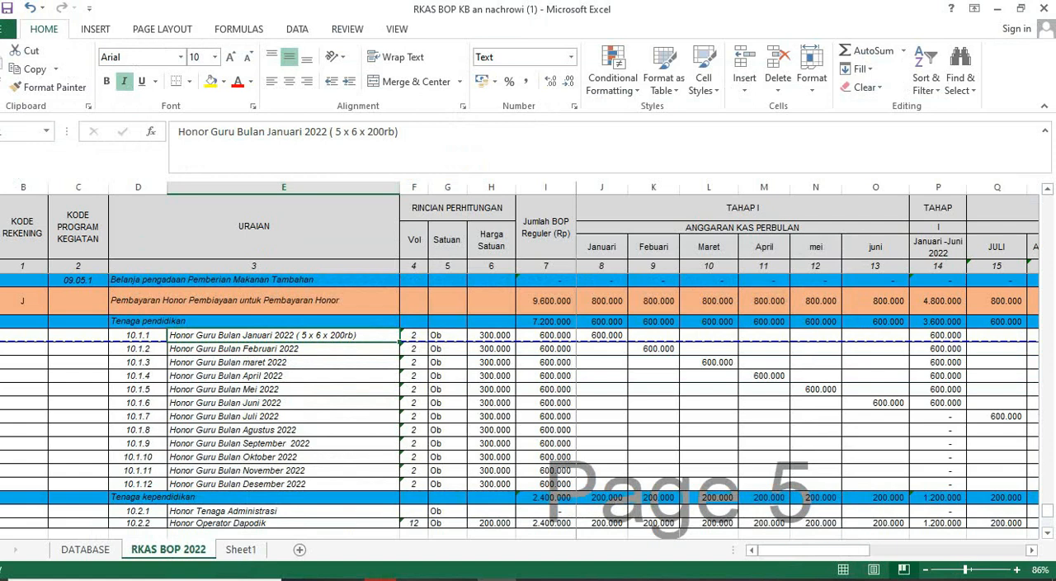
{"action": "double_click", "coordinate": [337, 132]}
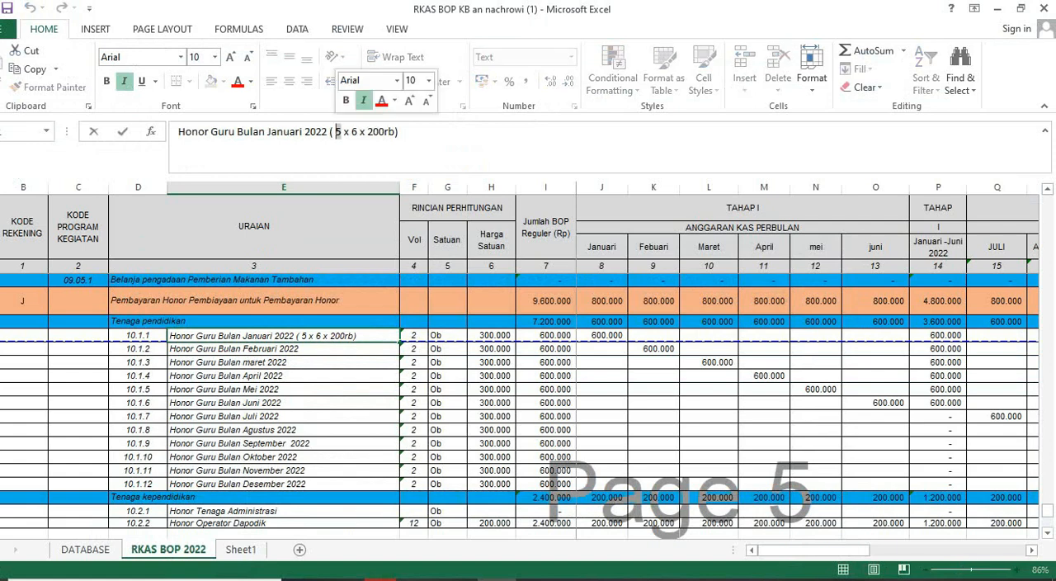
{"action": "type", "text": "2"}
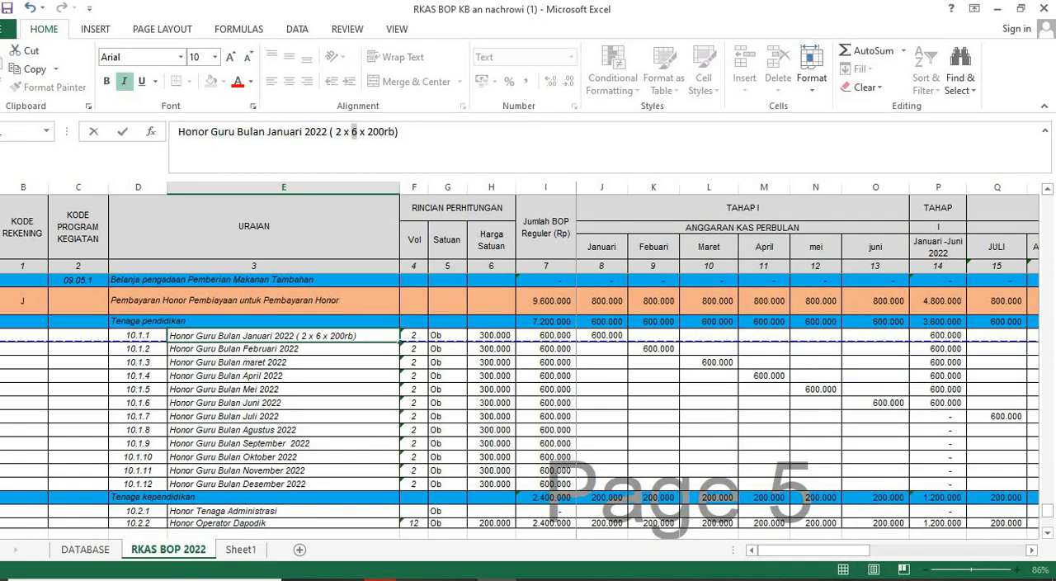
{"action": "double_click", "coordinate": [362, 133]}
{"action": "type", "text": "12"}
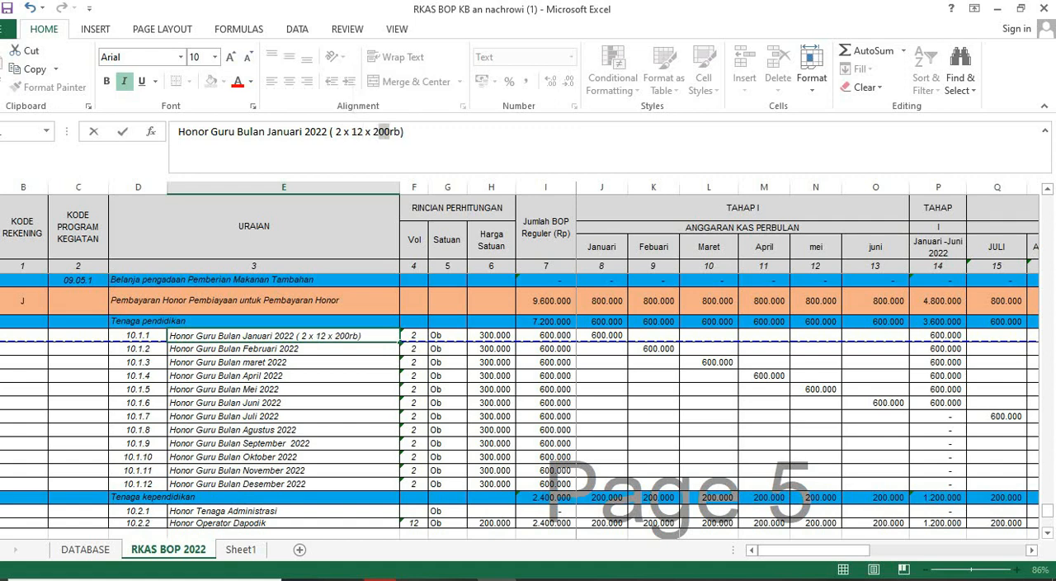
{"action": "double_click", "coordinate": [377, 133]}
{"action": "type", "text": "300"}
- Copy the January description into the BOP form's Barang/jasa field, set Jumlah 2, Satuan OB and Harga Satuan 300000, and save the entry
{"action": "left_click_drag", "start_coordinate": [404, 132], "coordinate": [178, 132]}
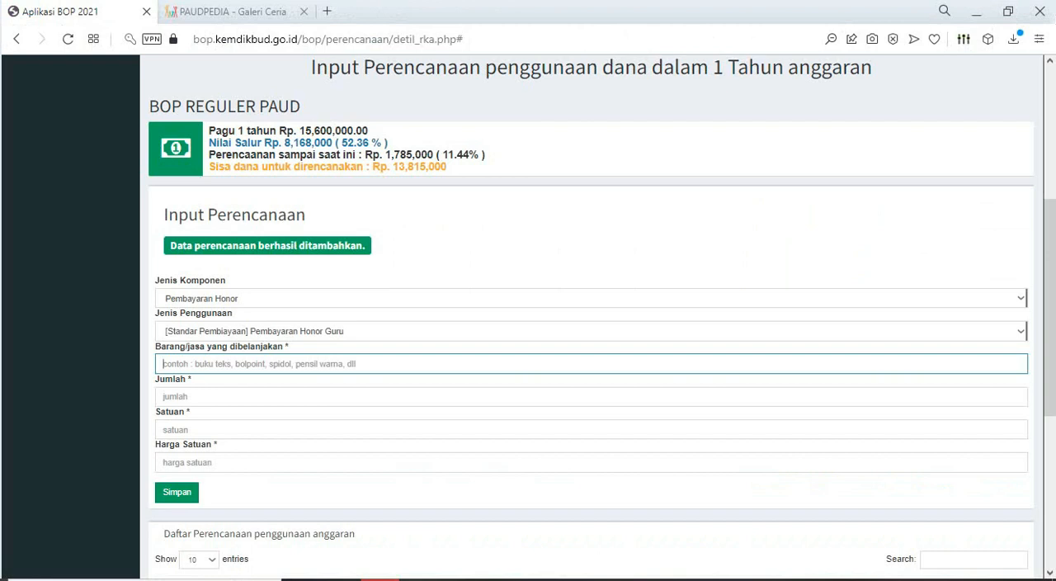
{"action": "type", "text": "Honor Guru Bulan Januari 2022 ( 2 x 12 x 300rb)"}
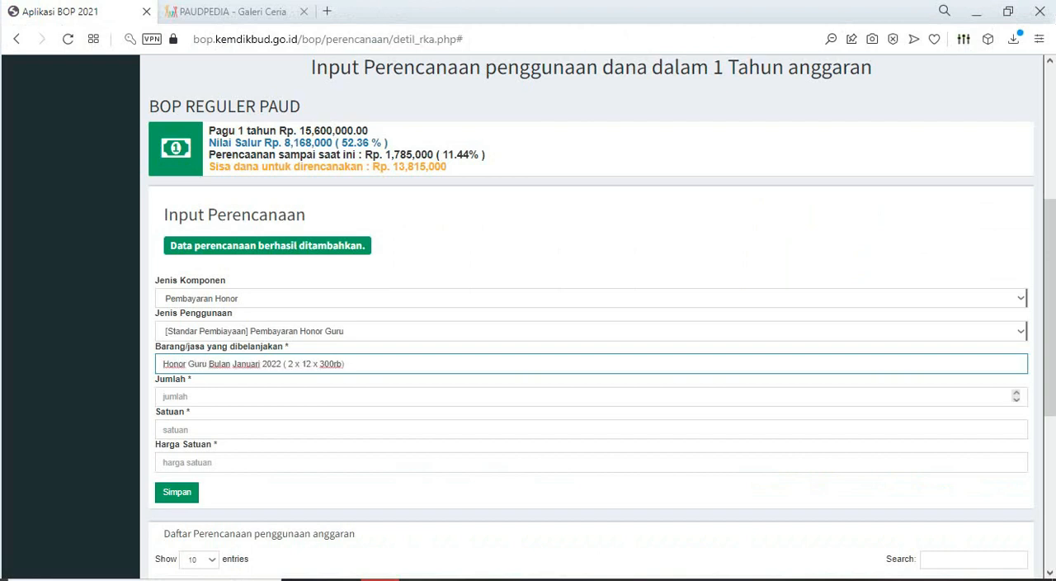
{"action": "key", "text": "Tab"}
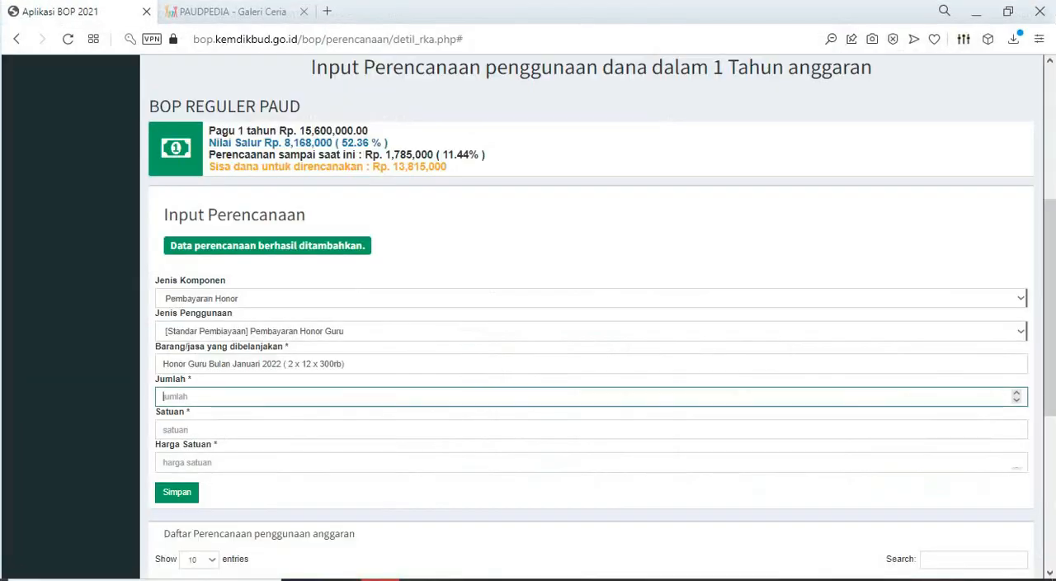
{"action": "type", "text": "2"}
{"action": "key", "text": "Tab"}
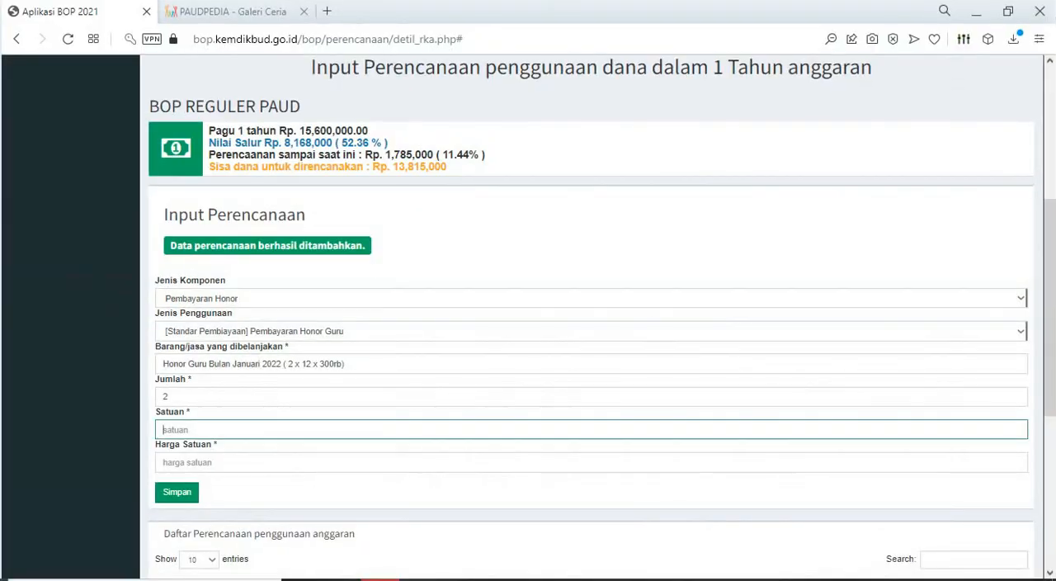
{"action": "type", "text": "OB"}
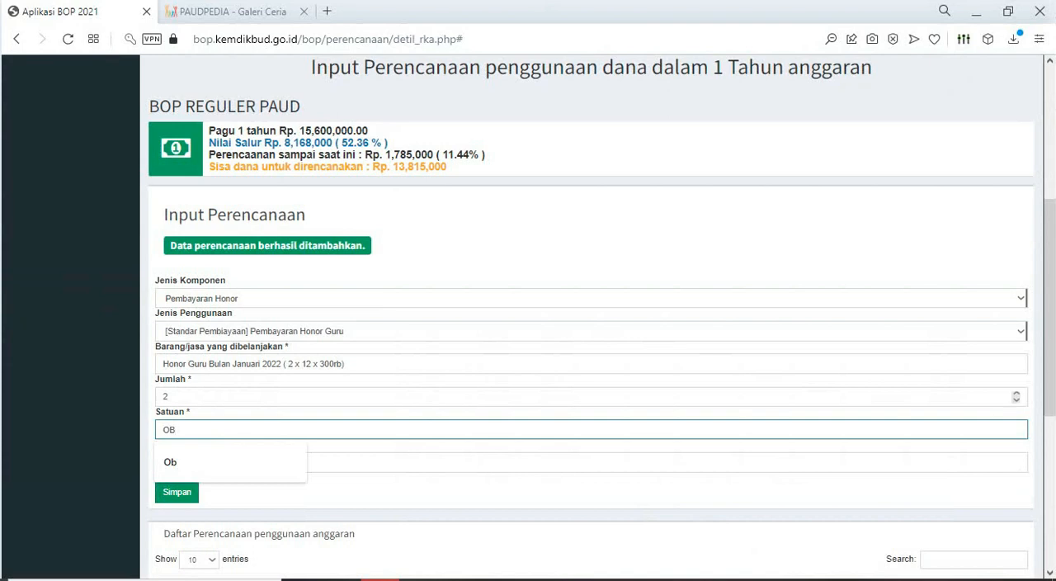
{"action": "key", "text": "Tab"}
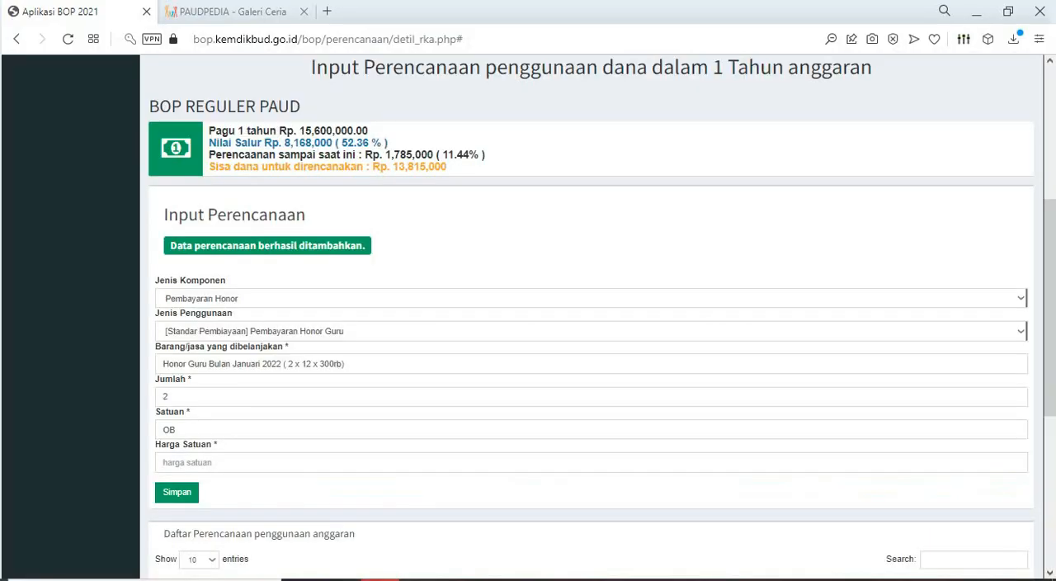
{"action": "type", "text": "300"}
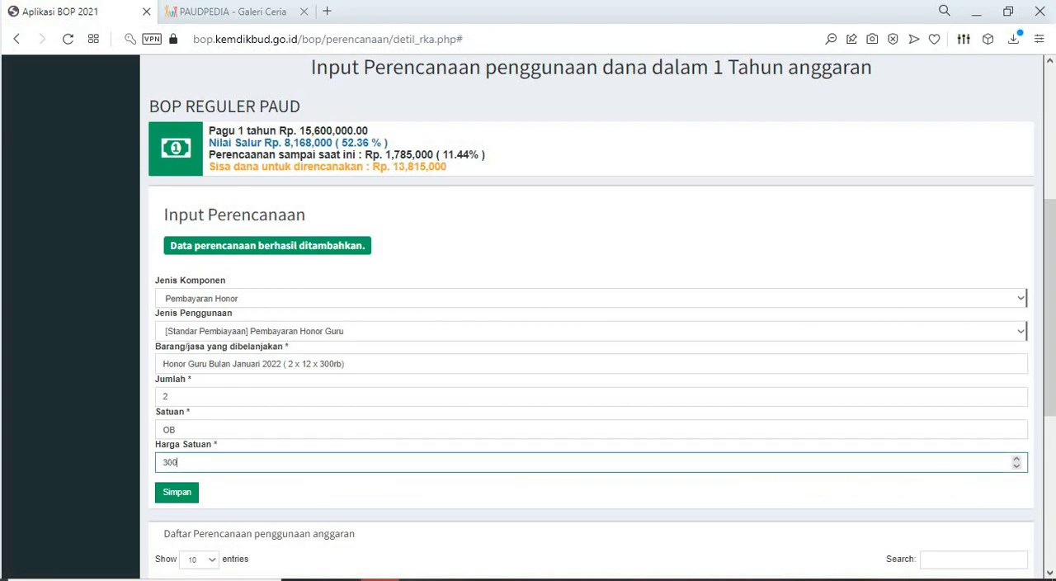
{"action": "type", "text": "000"}
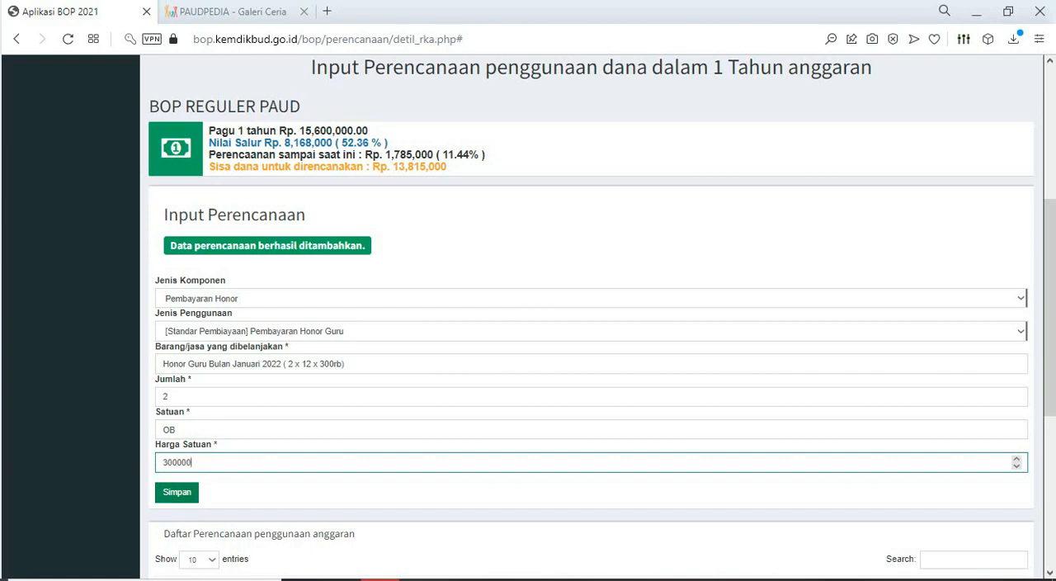
{"action": "left_click", "coordinate": [177, 492]}
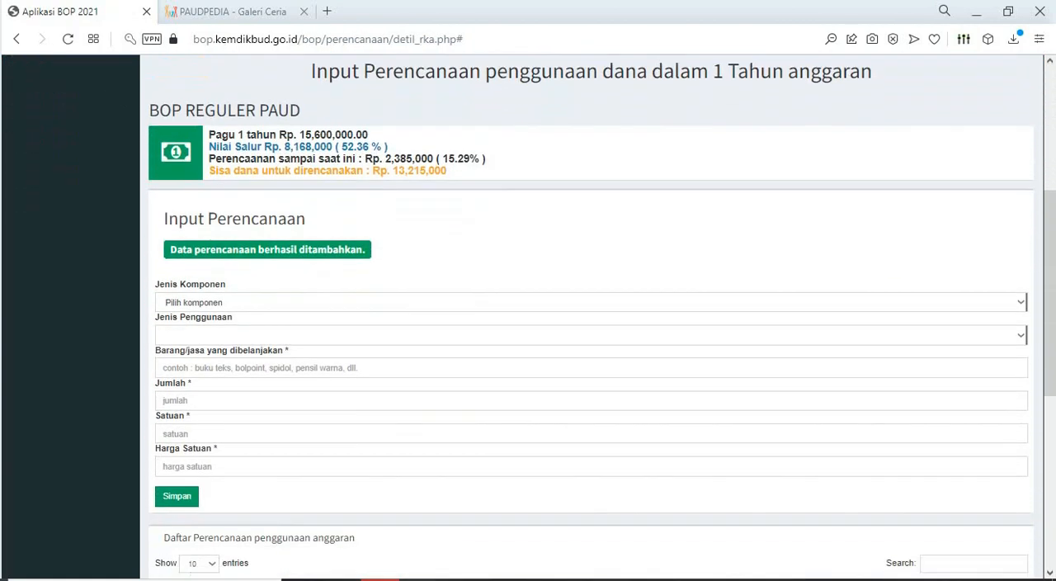
- Check the planning list, and start another entry with Jenis Komponen Pembayaran Honor and Jenis Penggunaan Pembayaran Honor Guru
{"action": "scroll", "coordinate": [591, 330], "scroll_direction": "down", "scroll_amount": 5}
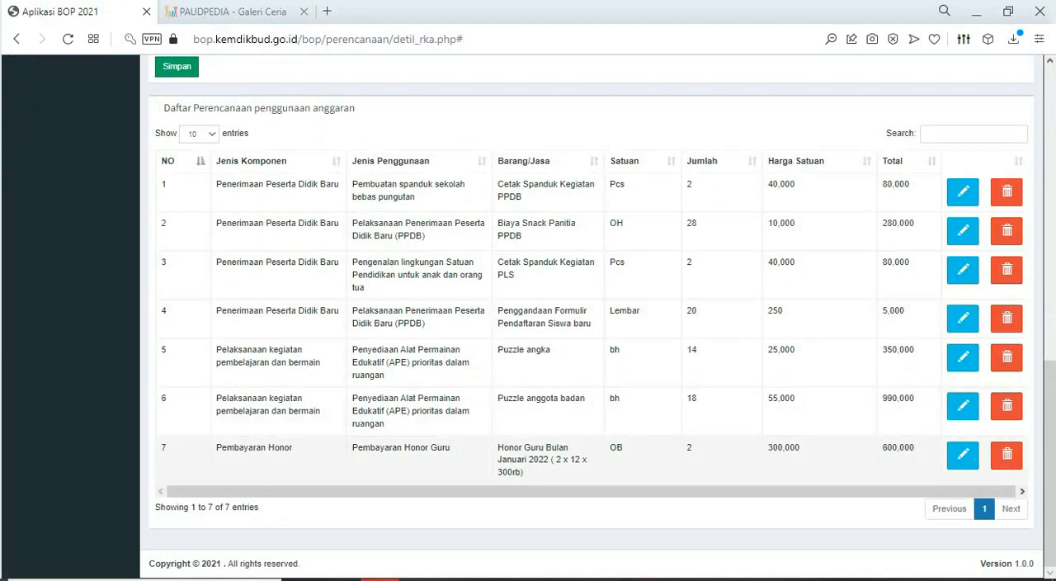
{"action": "scroll", "coordinate": [591, 450], "scroll_direction": "up", "scroll_amount": 6}
{"action": "left_click", "coordinate": [591, 350]}
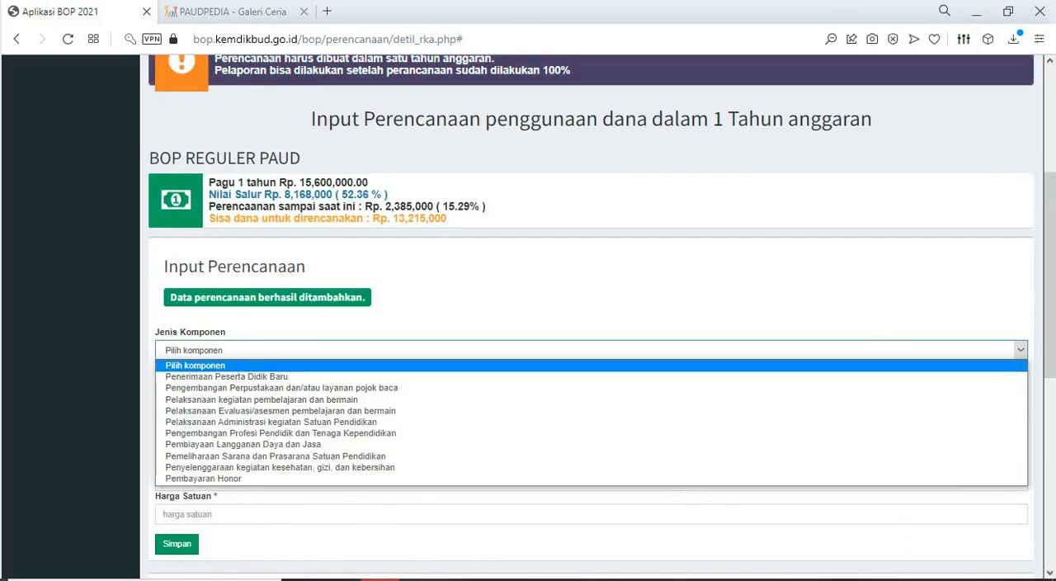
{"action": "key", "text": "Down"}
{"action": "key", "text": "Down"}
{"action": "key", "text": "Down"}
{"action": "key", "text": "Down"}
{"action": "key", "text": "Down"}
{"action": "key", "text": "Down"}
{"action": "key", "text": "Down"}
{"action": "key", "text": "Down"}
{"action": "key", "text": "Down"}
{"action": "key", "text": "Down"}
{"action": "key", "text": "Down"}
{"action": "key", "text": "Return"}
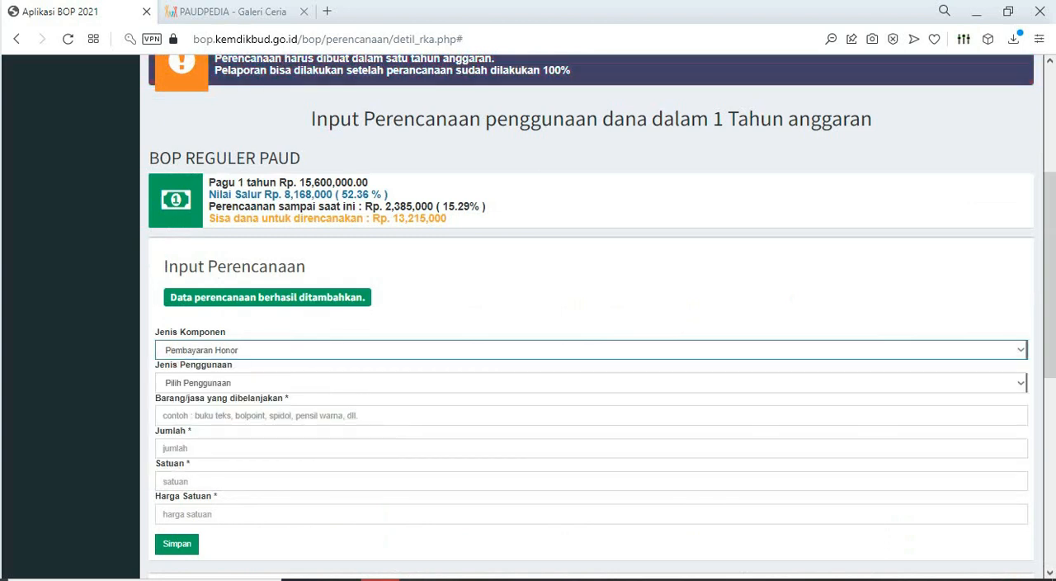
{"action": "left_click", "coordinate": [591, 383]}
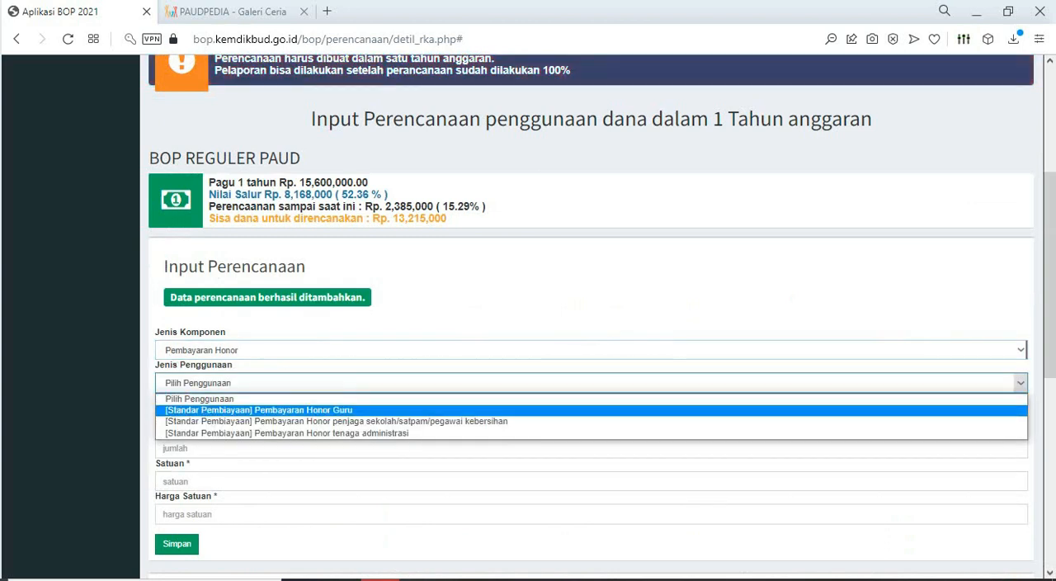
{"action": "key", "text": "Return"}
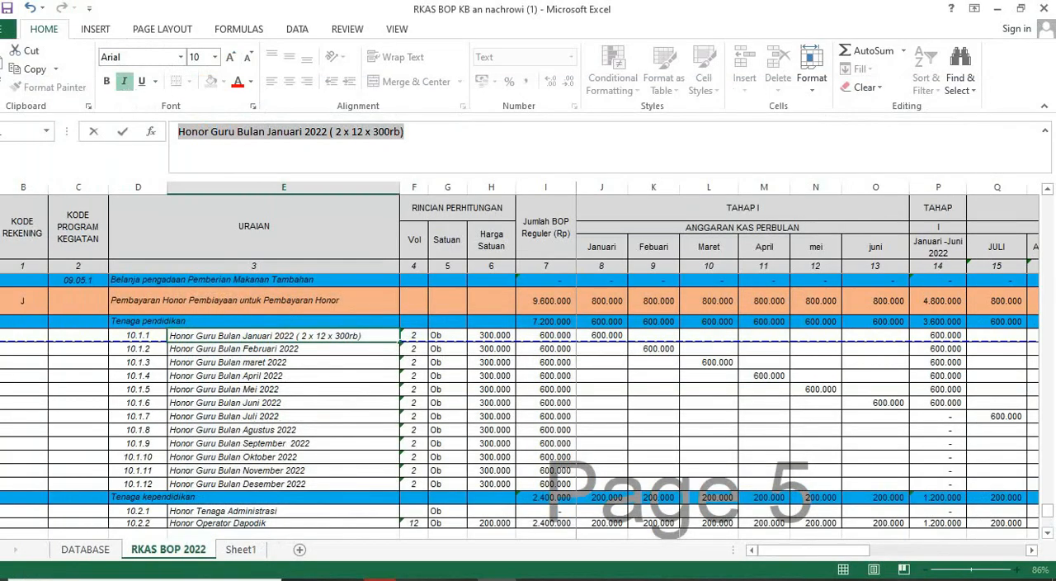
- Copy "Honor Guru Bulan Februari 2022" from the Excel sheet into the BOP form's Barang/jasa field
{"action": "key", "text": "Return"}
{"action": "left_click_drag", "start_coordinate": [336, 132], "coordinate": [178, 132]}
{"action": "key", "text": "ctrl+c"}
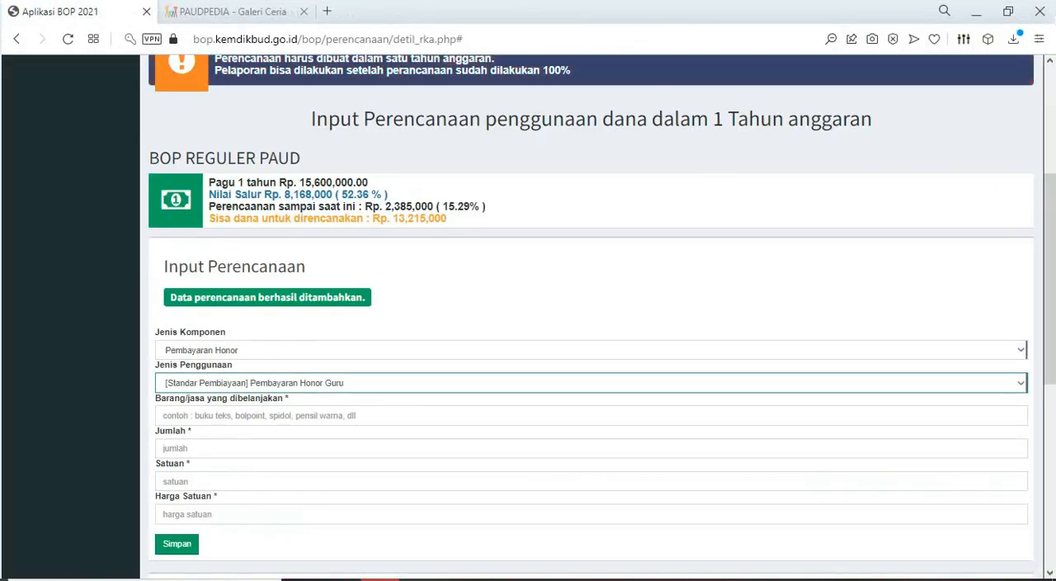
{"action": "left_click", "coordinate": [330, 415]}
{"action": "key", "text": "ctrl+v"}
{"action": "left_click", "coordinate": [330, 448]}
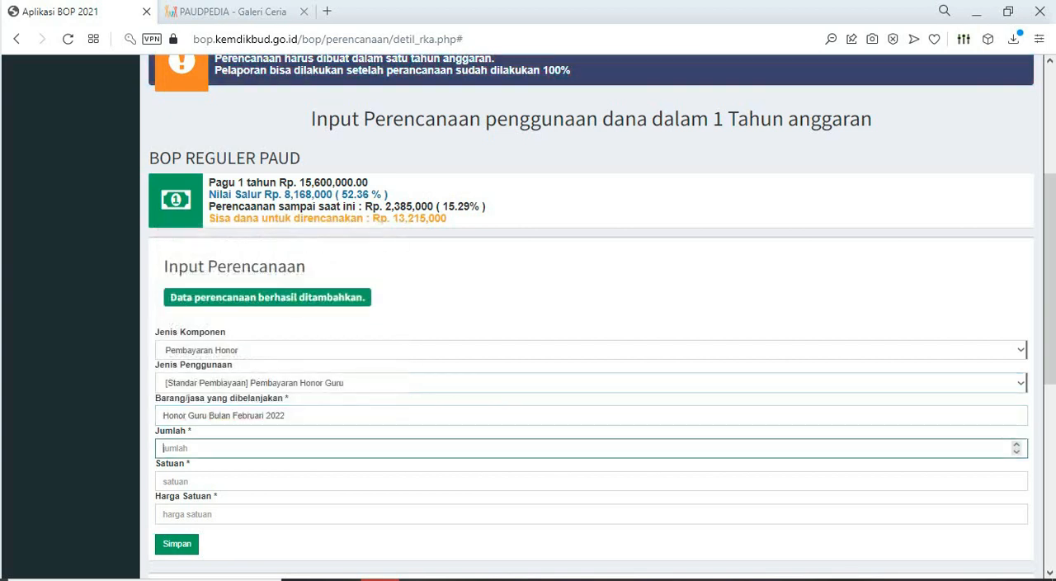
- Set Jumlah to 2, Satuan to OB and Harga Satuan to 300000 for the February honorarium, and save the entry
{"action": "type", "text": "3"}
{"action": "left_click", "coordinate": [330, 481]}
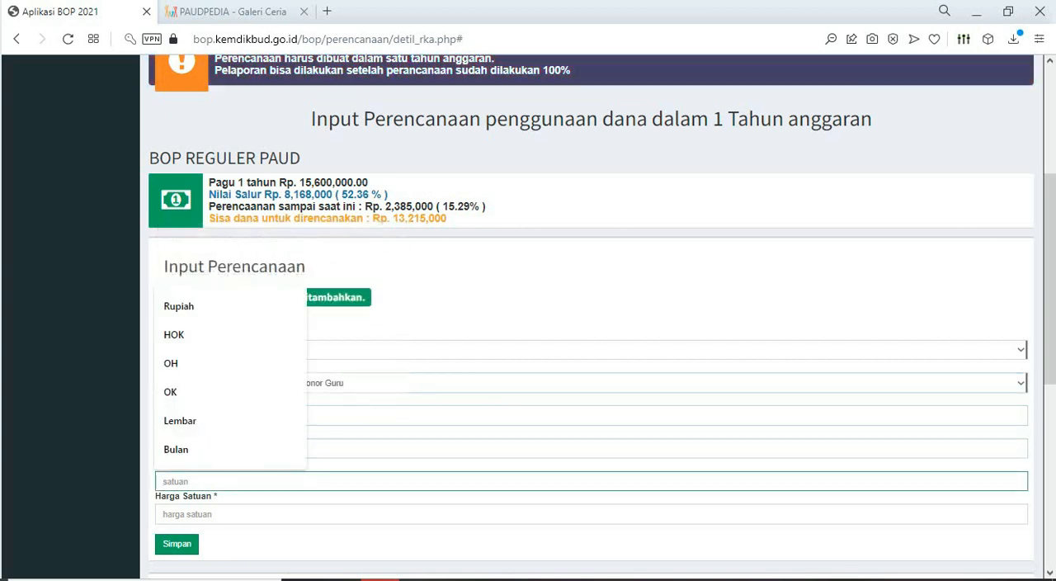
{"action": "type", "text": "oh"}
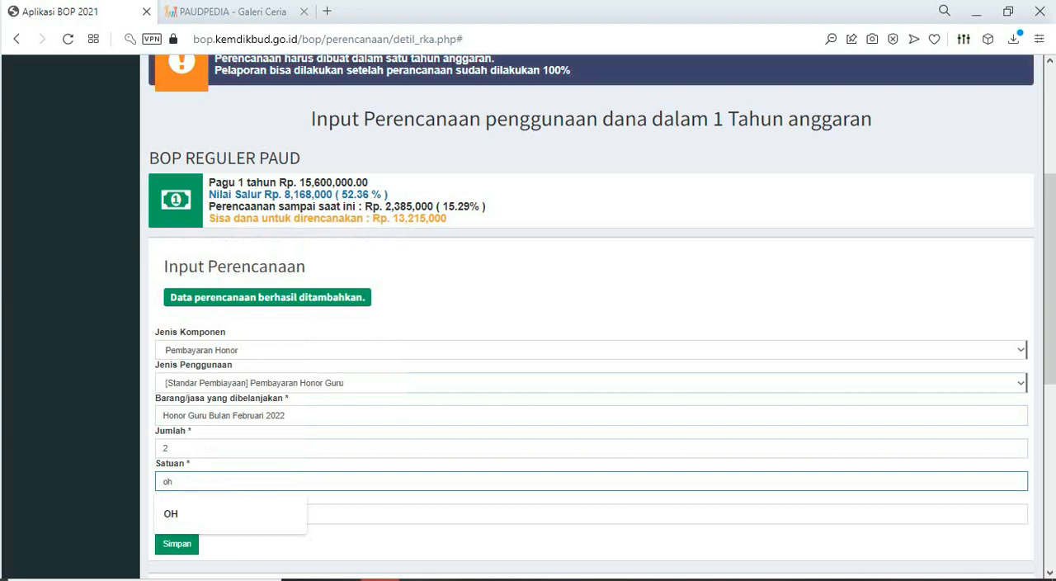
{"action": "key", "text": "BackSpace"}
{"action": "key", "text": "BackSpace"}
{"action": "type", "text": "OB"}
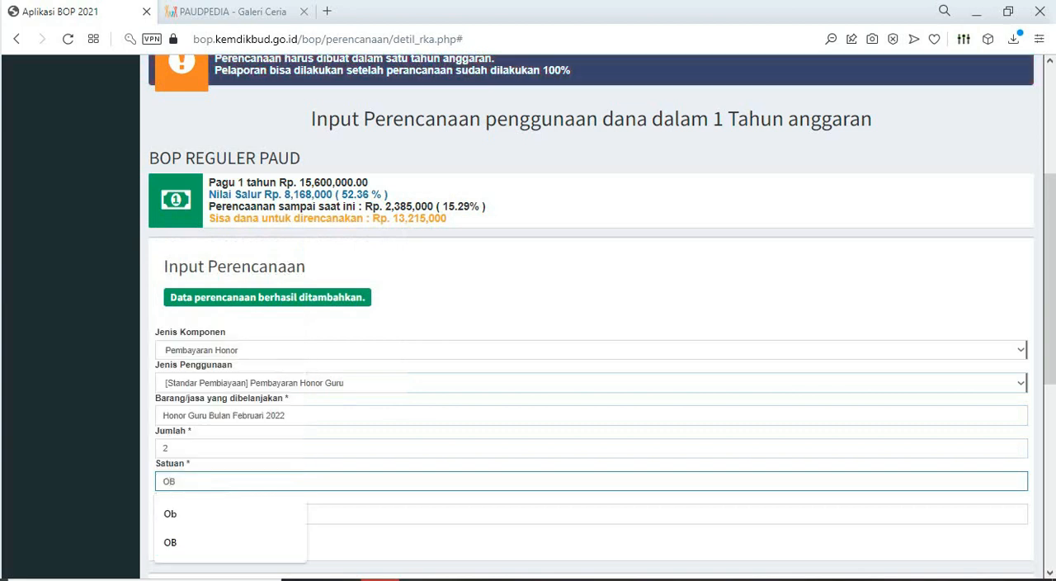
{"action": "key", "text": "Tab"}
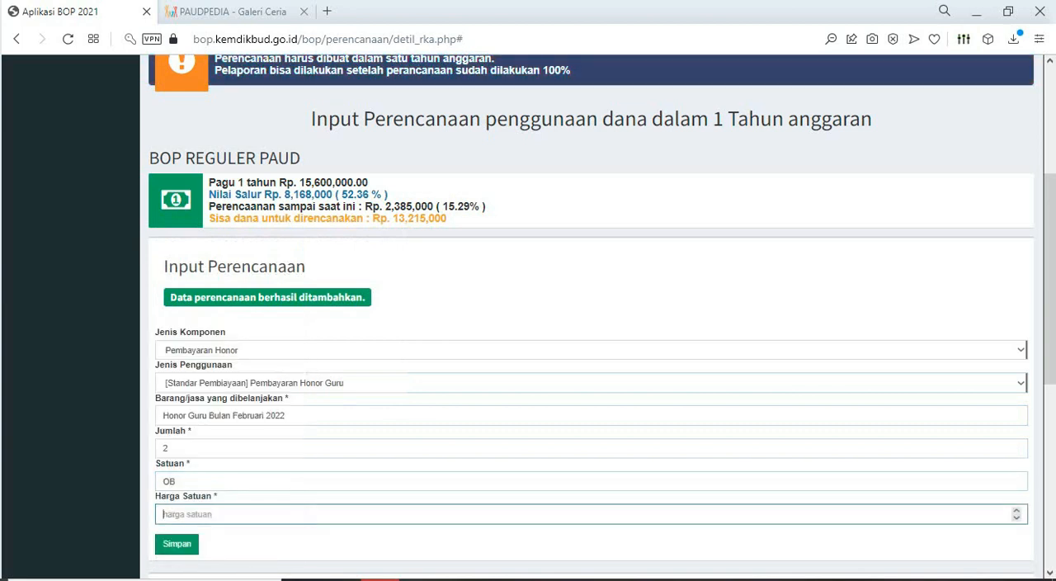
{"action": "type", "text": "30000"}
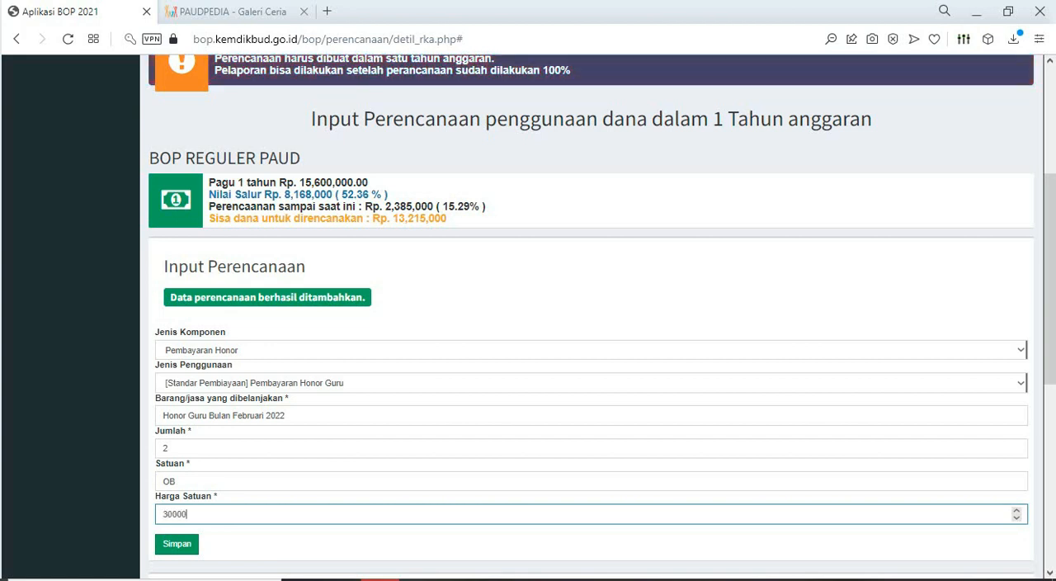
{"action": "type", "text": "0"}
{"action": "key", "text": "Return"}
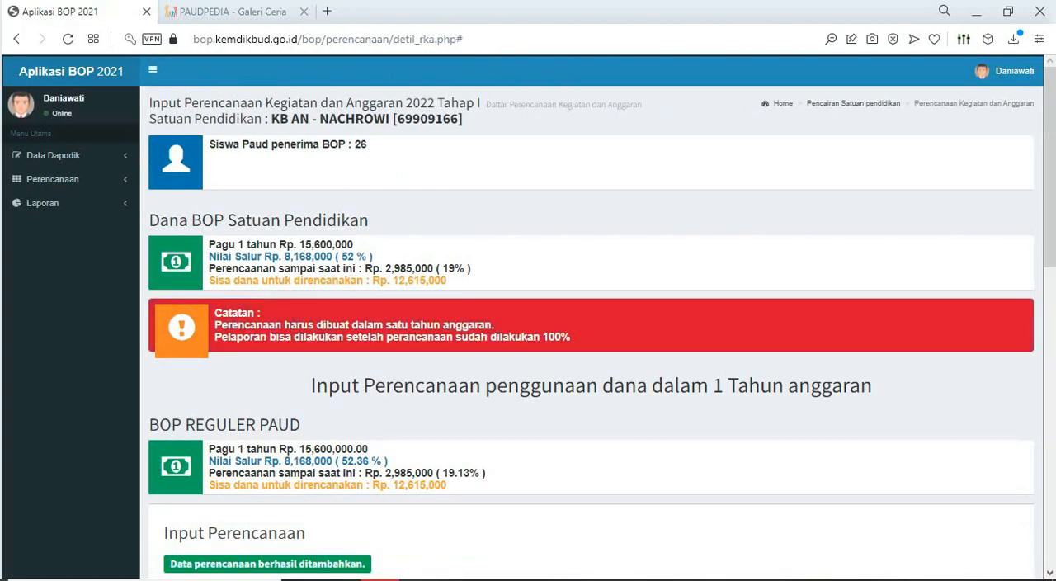
- Review the planning list, and set Jenis Komponen to Pembayaran Honor and Jenis Penggunaan to Pembayaran Honor Guru for a new entry
{"action": "scroll", "coordinate": [591, 316], "scroll_direction": "down", "scroll_amount": 6}
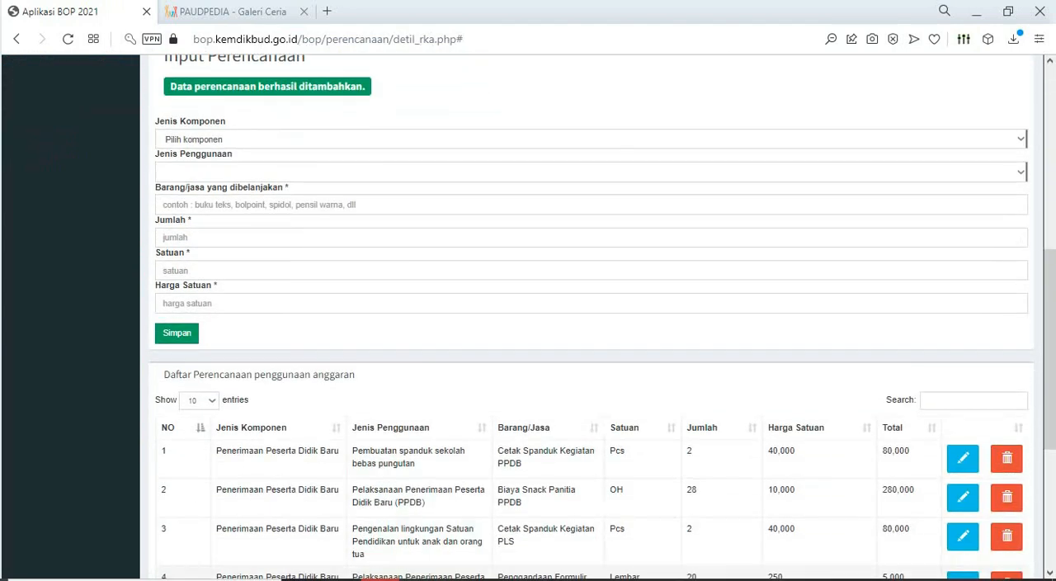
{"action": "scroll", "coordinate": [591, 316], "scroll_direction": "down", "scroll_amount": 4}
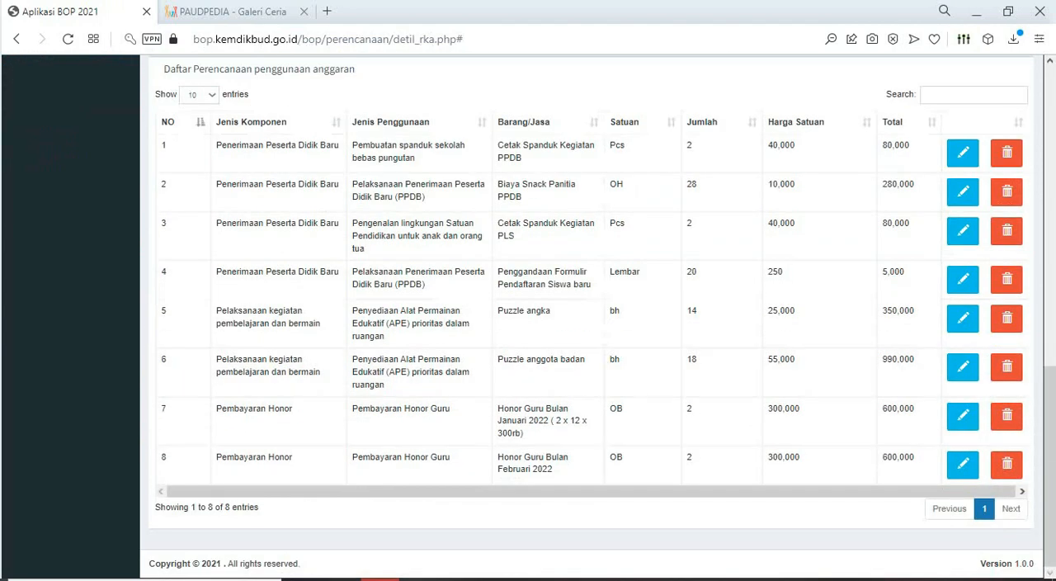
{"action": "scroll", "coordinate": [591, 330], "scroll_direction": "up", "scroll_amount": 4}
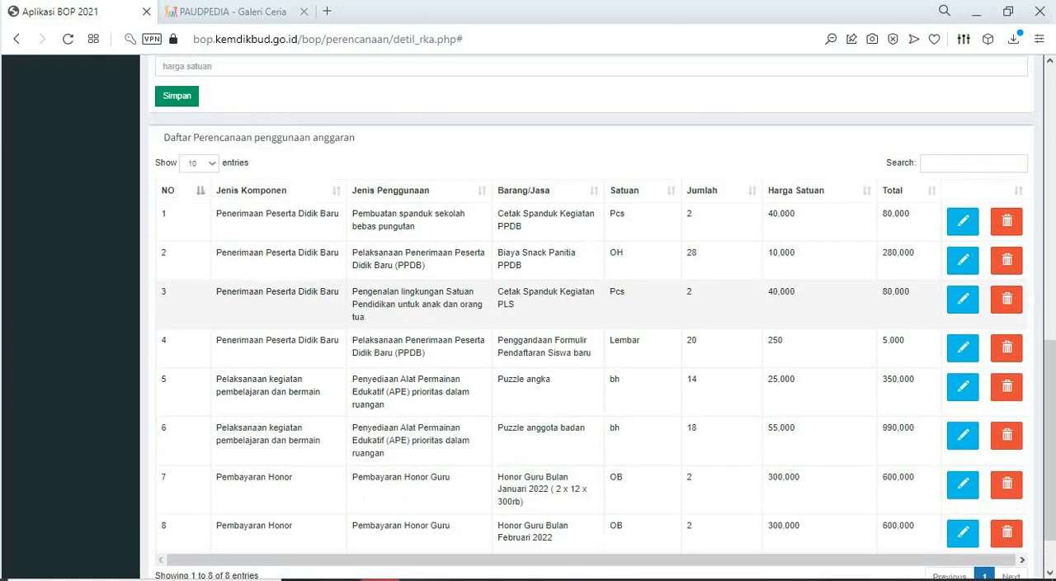
{"action": "left_click", "coordinate": [591, 152]}
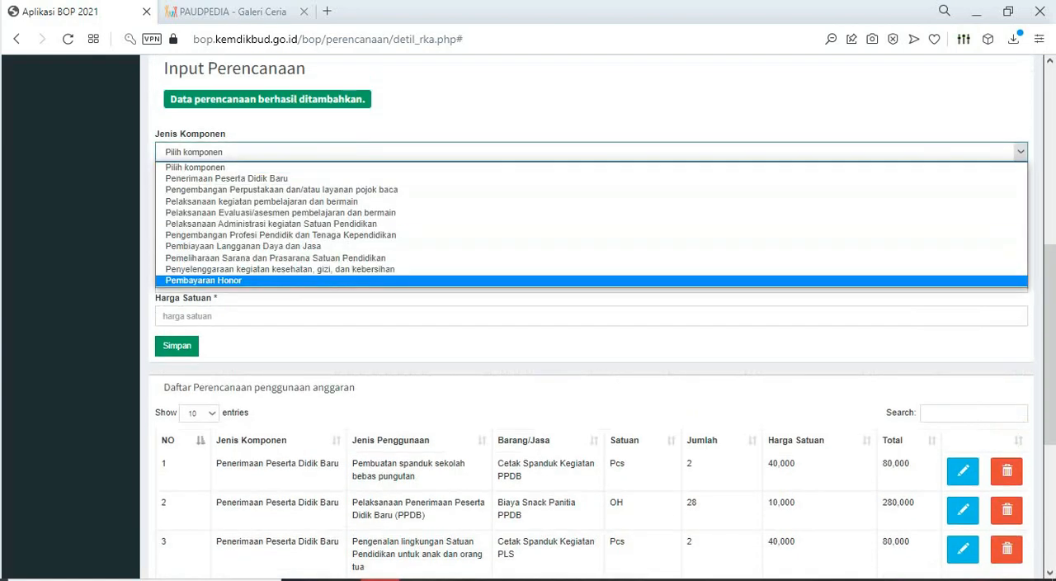
{"action": "left_click", "coordinate": [591, 280]}
{"action": "left_click", "coordinate": [591, 184]}
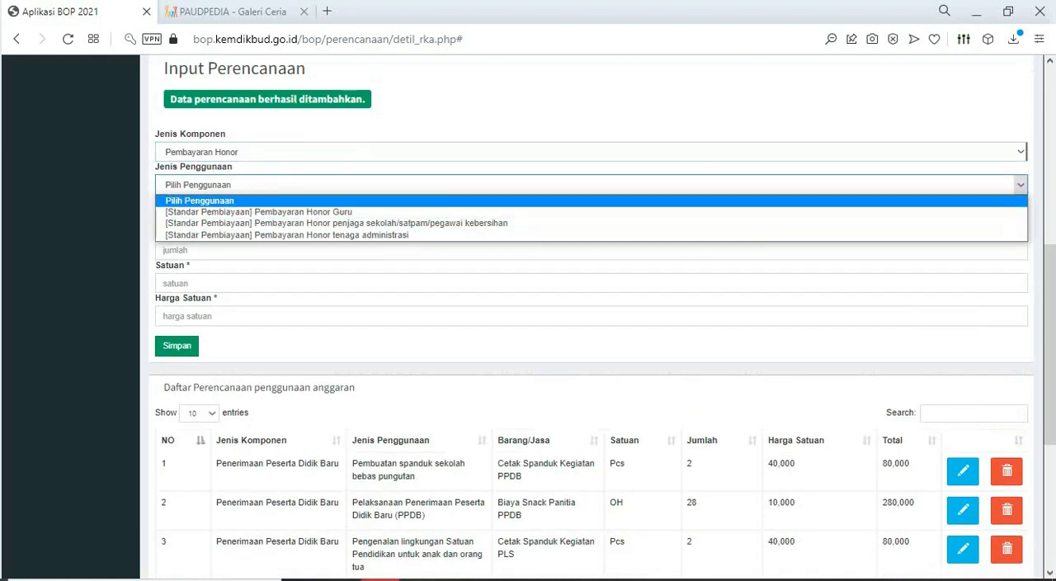
{"action": "left_click", "coordinate": [591, 212]}
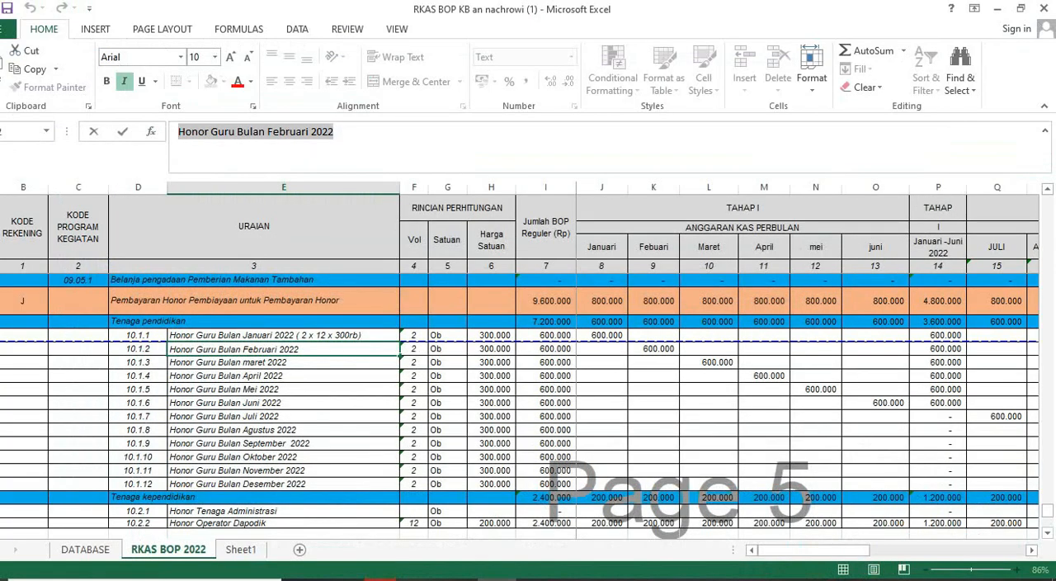
- Copy "Honor Guru Bulan maret 2022" from the Excel sheet into the BOP form's Barang/jasa field
{"action": "key", "text": "Return"}
{"action": "key", "text": "ctrl+c"}
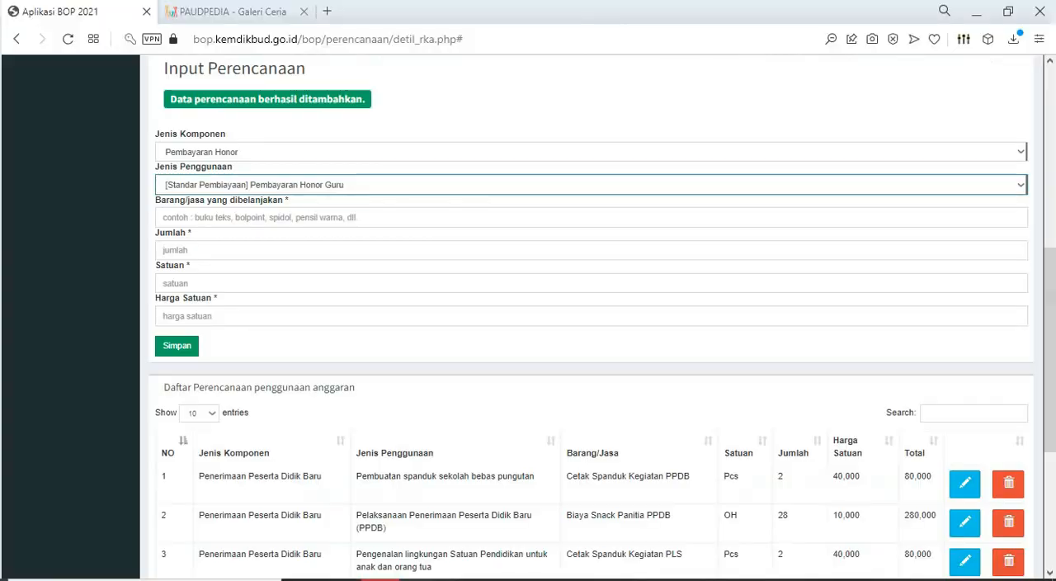
{"action": "left_click", "coordinate": [330, 217]}
{"action": "key", "text": "ctrl+v"}
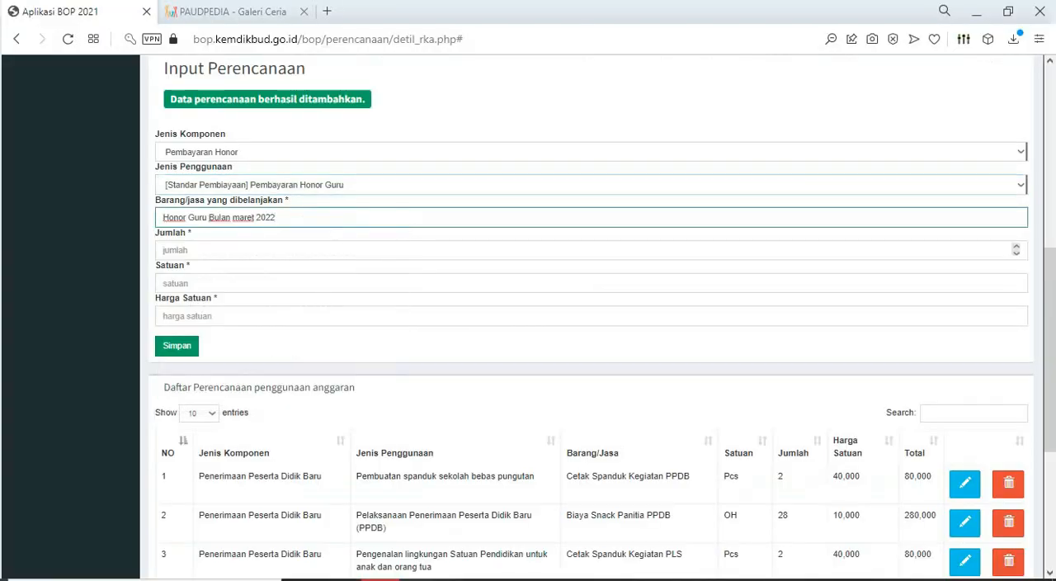
- Set Jumlah to 2, Satuan to OB and Harga Satuan to 300000 for the March honorarium, and save the entry
{"action": "left_click", "coordinate": [247, 250]}
{"action": "left_click", "coordinate": [231, 283]}
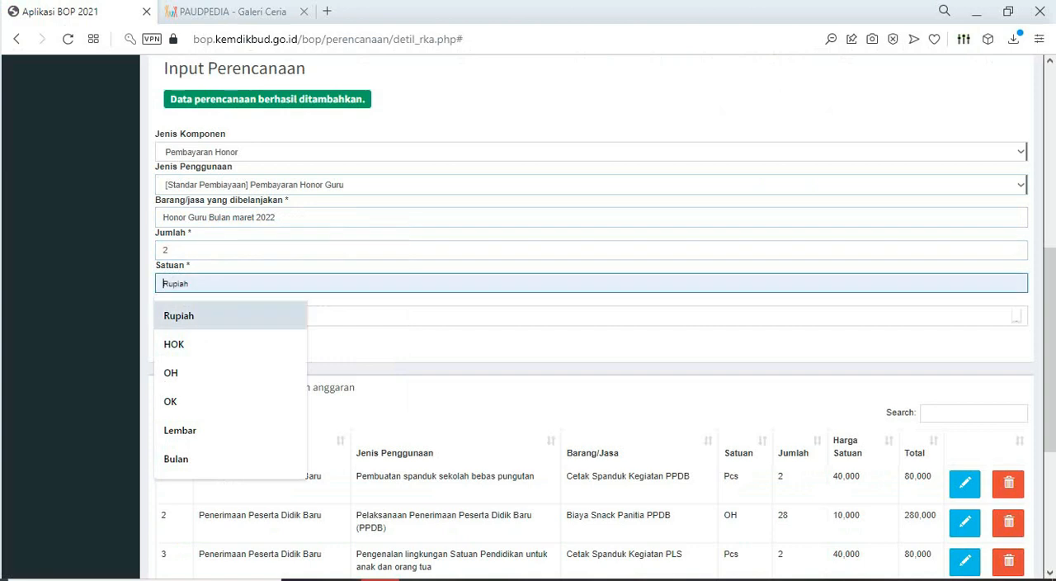
{"action": "type", "text": "OB"}
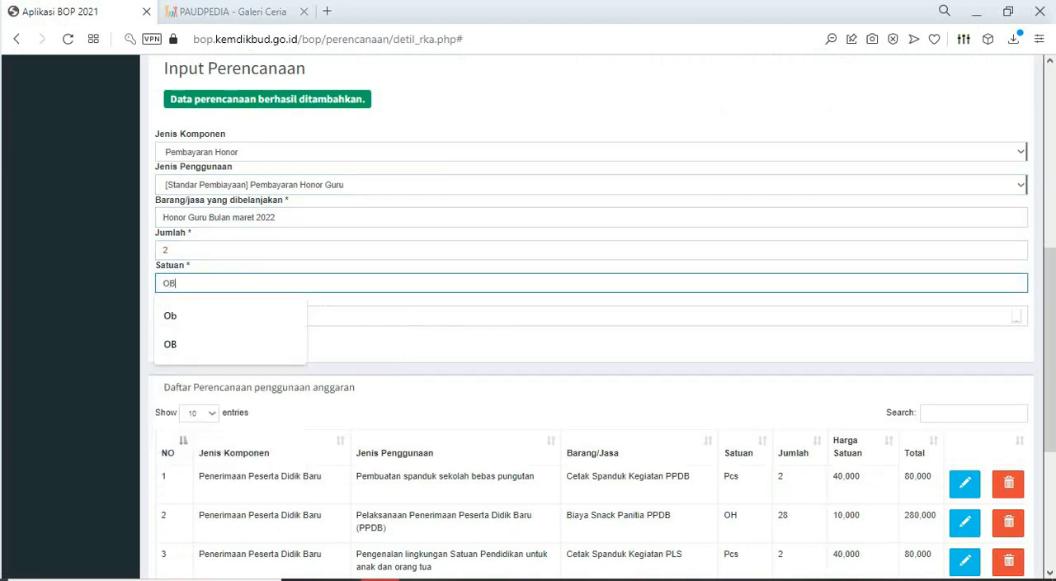
{"action": "key", "text": "Tab"}
{"action": "type", "text": "30"}
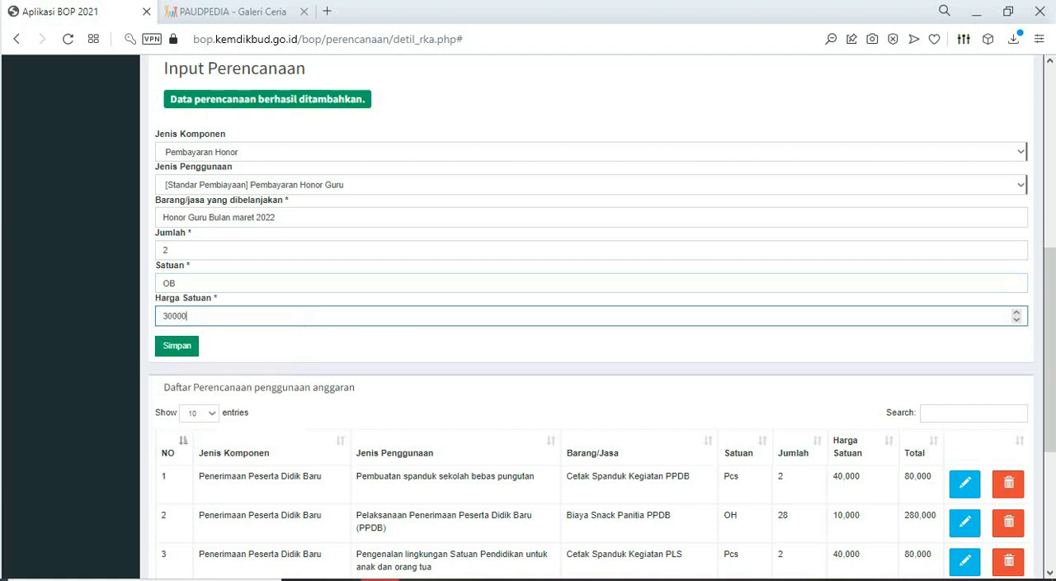
{"action": "key", "text": "Return"}
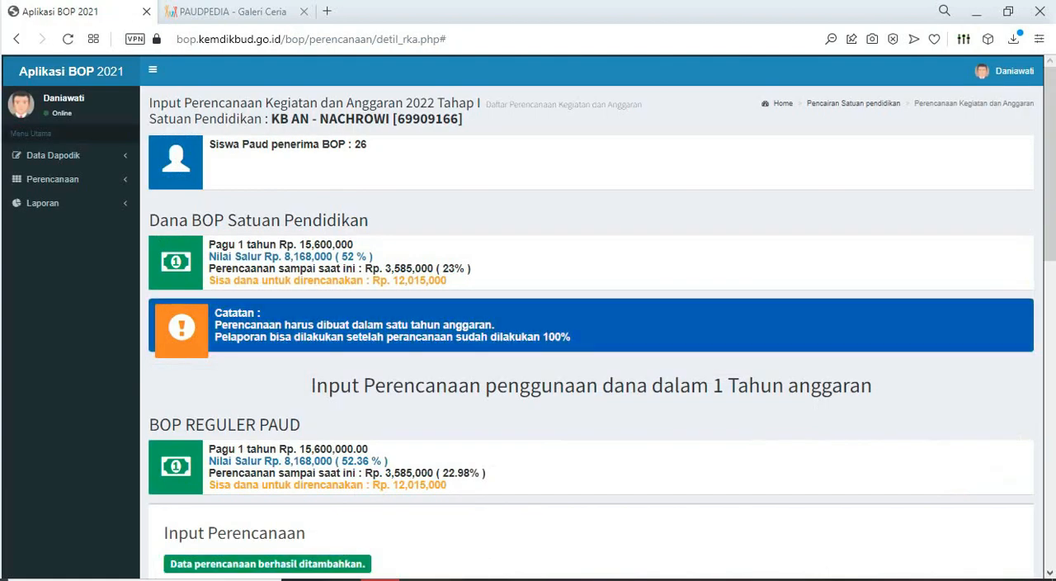
- Set Jenis Komponen to Pembayaran Honor and Jenis Penggunaan to Pembayaran Honor Guru for the April honorarium entry
{"action": "scroll", "coordinate": [591, 330], "scroll_direction": "down", "scroll_amount": 5}
{"action": "left_click", "coordinate": [591, 219]}
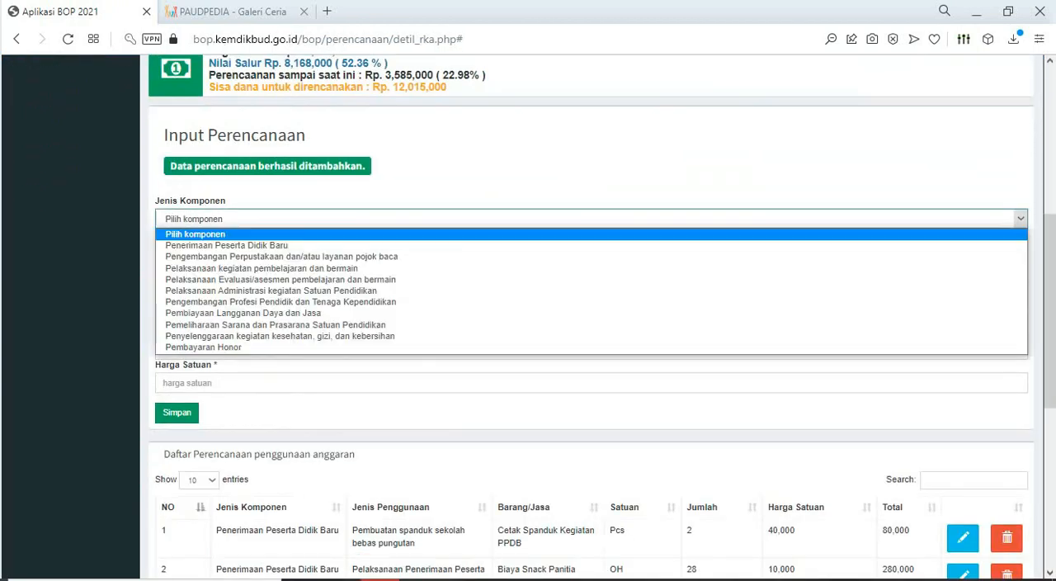
{"action": "left_click", "coordinate": [591, 347]}
{"action": "left_click", "coordinate": [590, 252]}
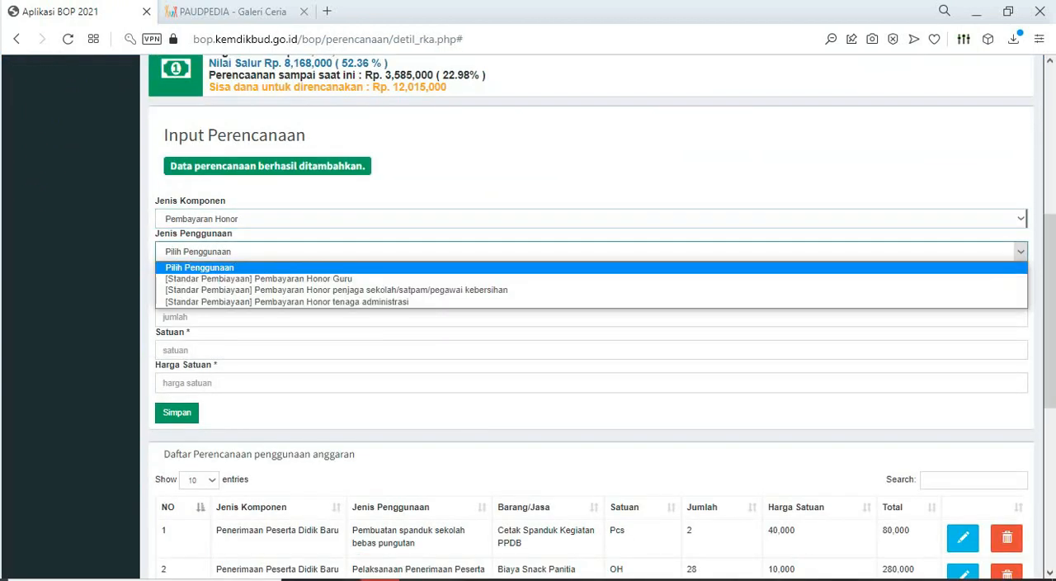
{"action": "left_click", "coordinate": [591, 276]}
- Copy "Honor Guru Bulan April 2022" from the Excel sheet into the BOP form's Barang/jasa field
{"action": "key", "text": "alt+Tab"}
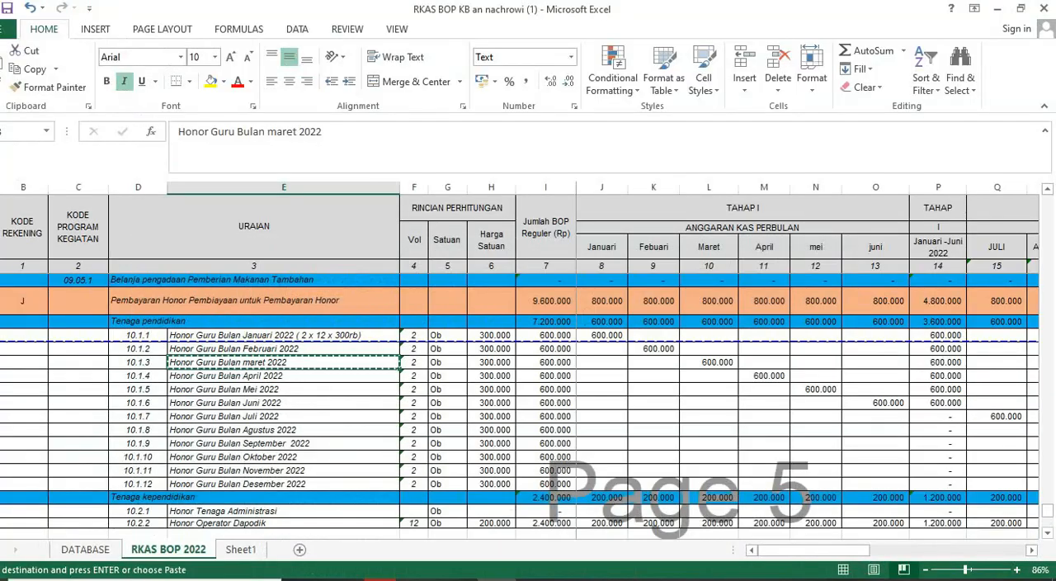
{"action": "key", "text": "Down"}
{"action": "key", "text": "ctrl+c"}
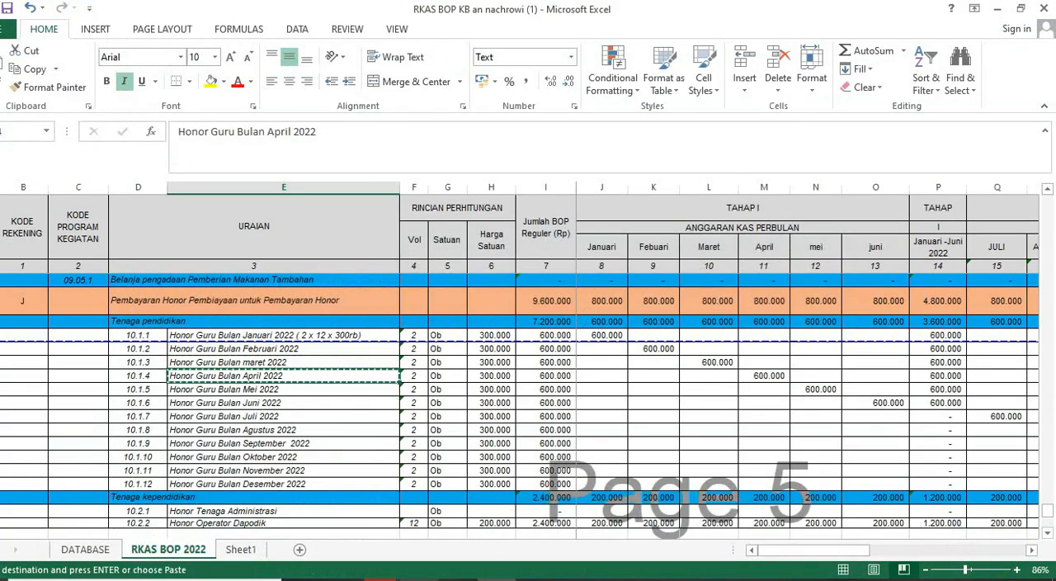
{"action": "key", "text": "alt+Tab"}
{"action": "left_click", "coordinate": [591, 284]}
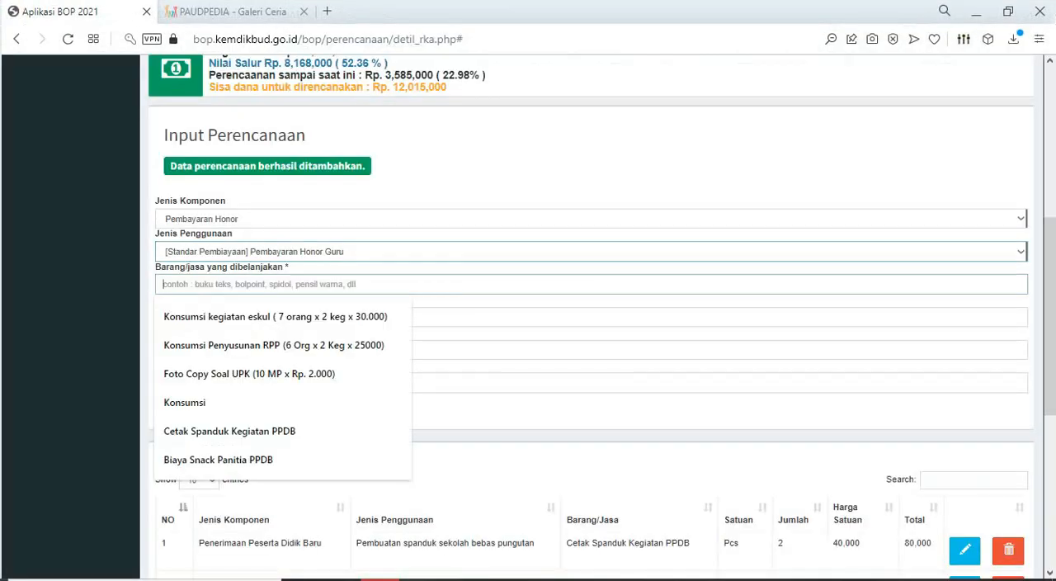
{"action": "key", "text": "ctrl+v"}
- Set Jumlah to 2, Satuan to OB and Harga Satuan to 300000 for the April honorarium, and save the entry
{"action": "left_click", "coordinate": [591, 317]}
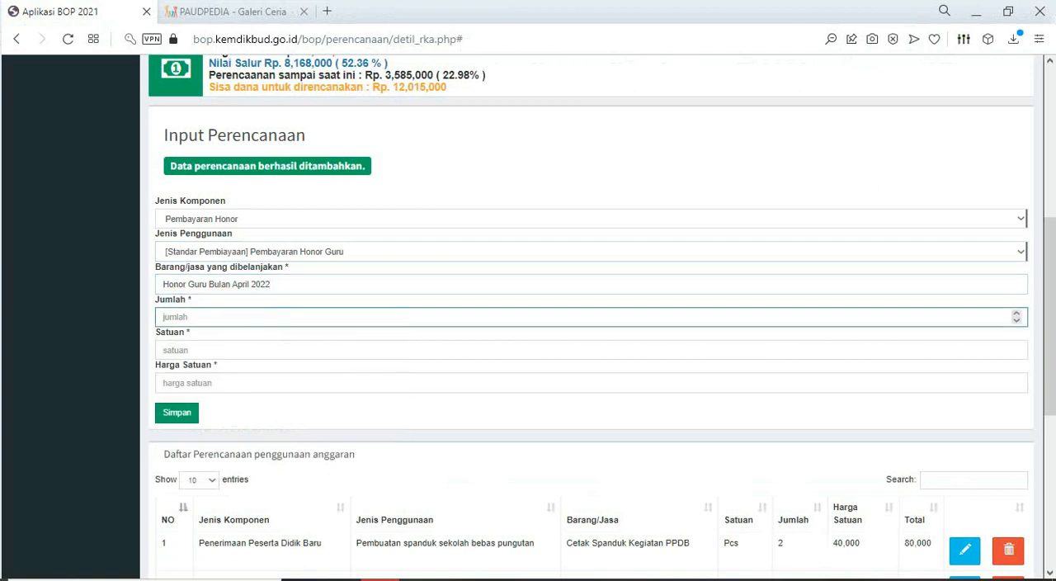
{"action": "left_click", "coordinate": [248, 349]}
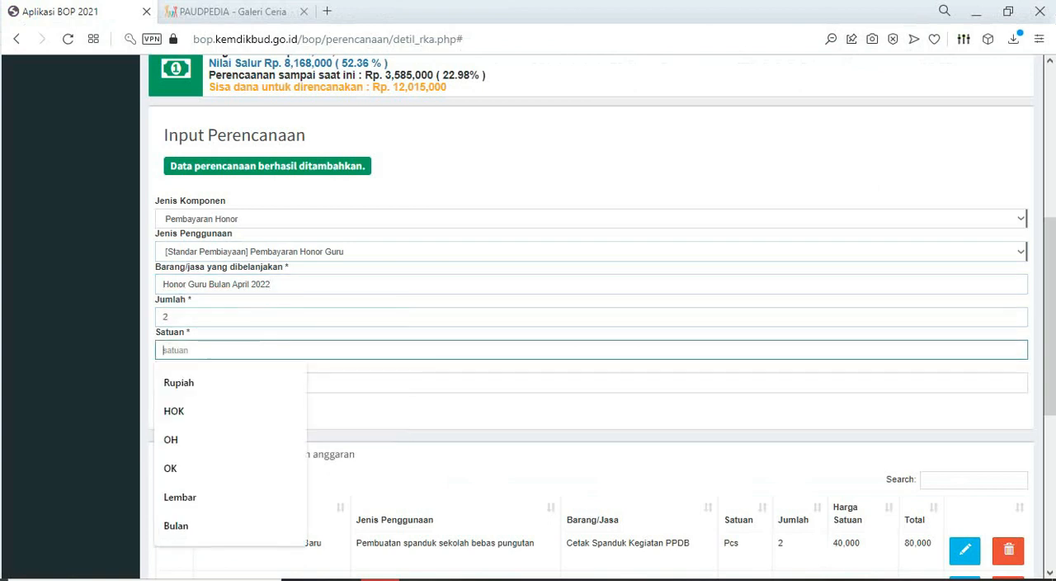
{"action": "type", "text": "OB"}
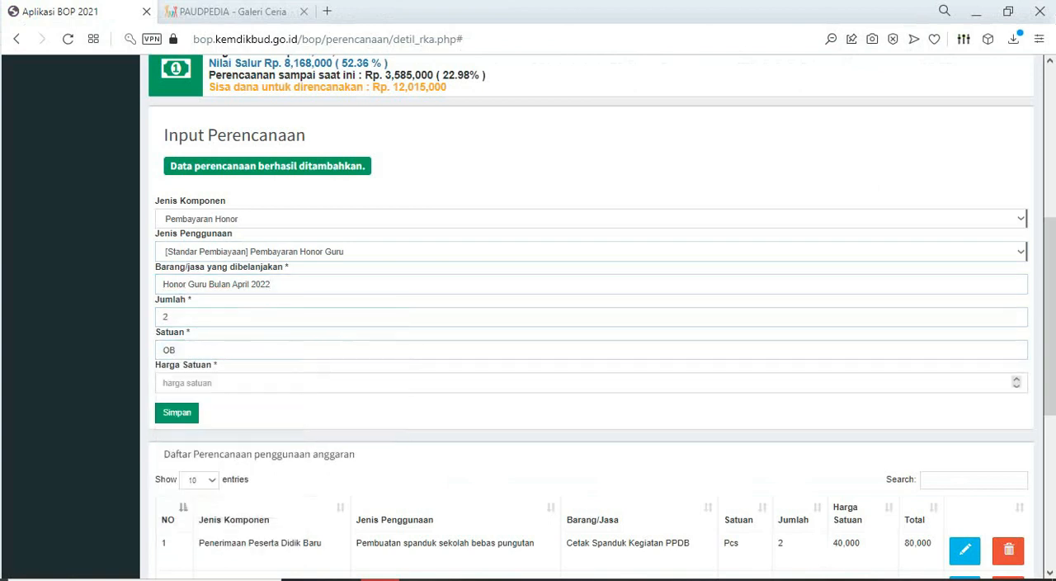
{"action": "left_click", "coordinate": [247, 383]}
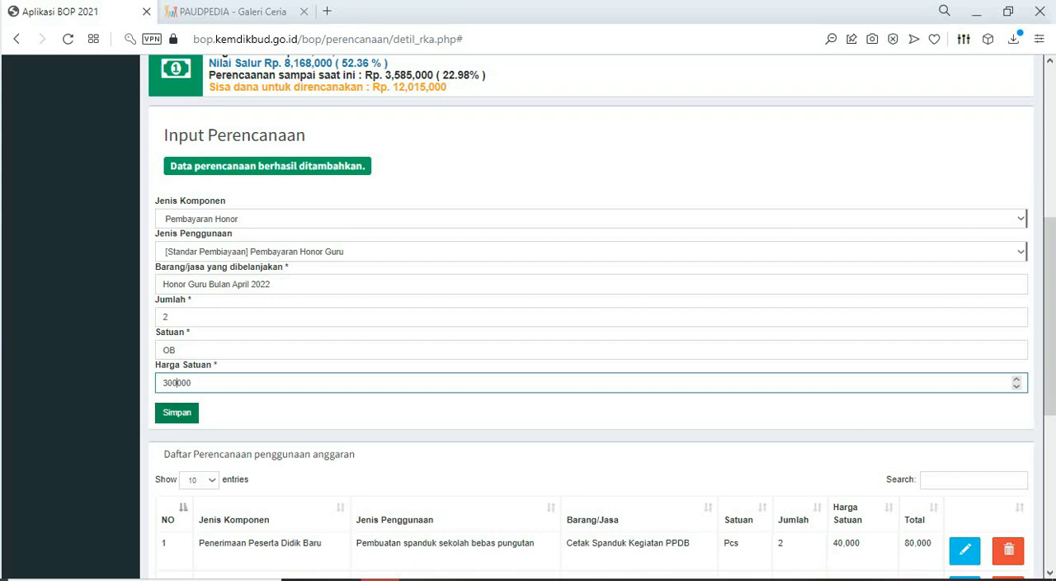
{"action": "left_click", "coordinate": [176, 413]}
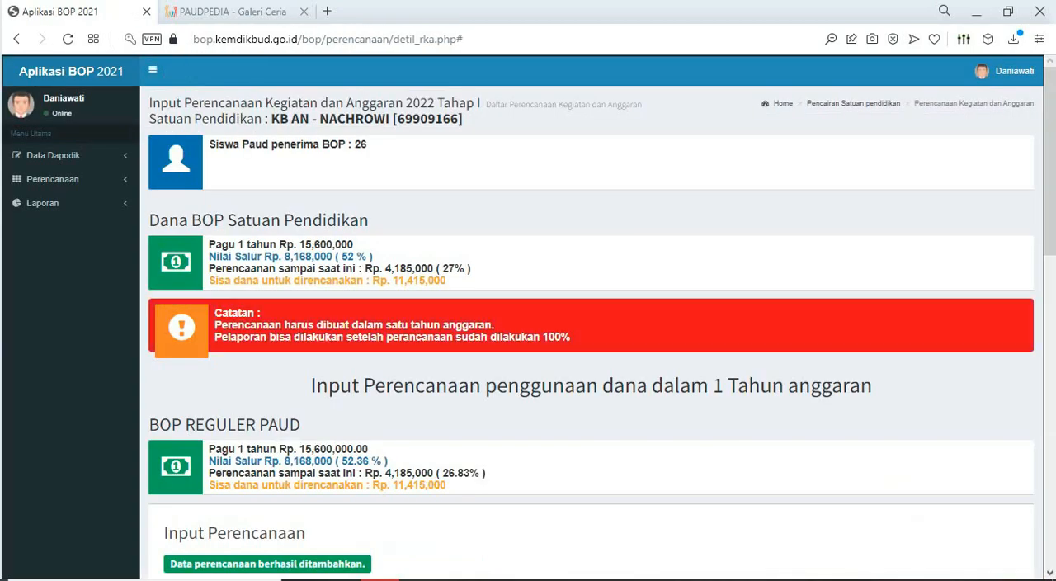
- Check the planning list, copy "Honor Guru Bulan Mei 2022" from the Excel sheet and return to the BOP form
{"action": "scroll", "coordinate": [586, 330], "scroll_direction": "down", "scroll_amount": 5}
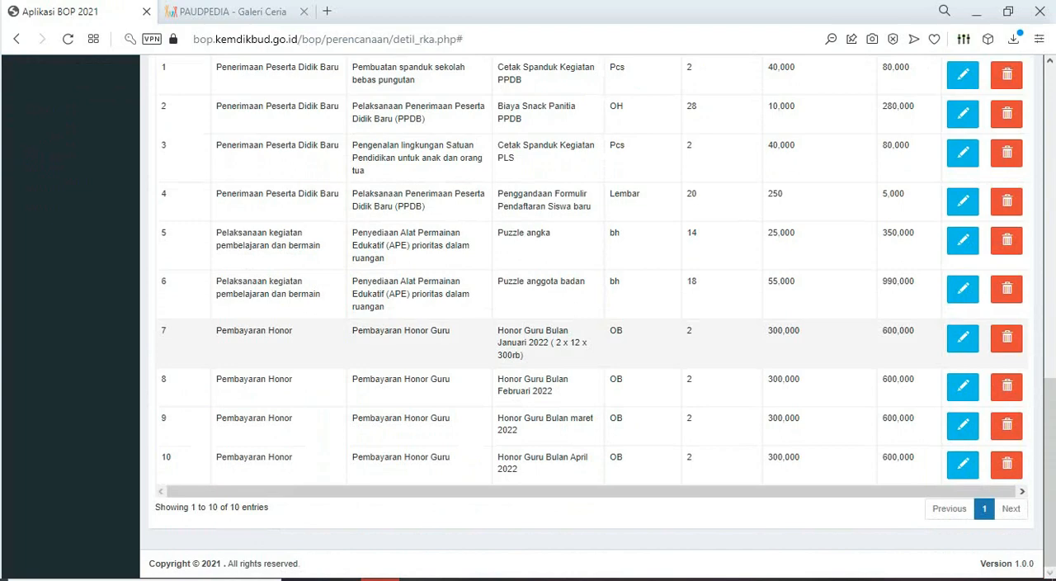
{"action": "key", "text": "alt+Tab"}
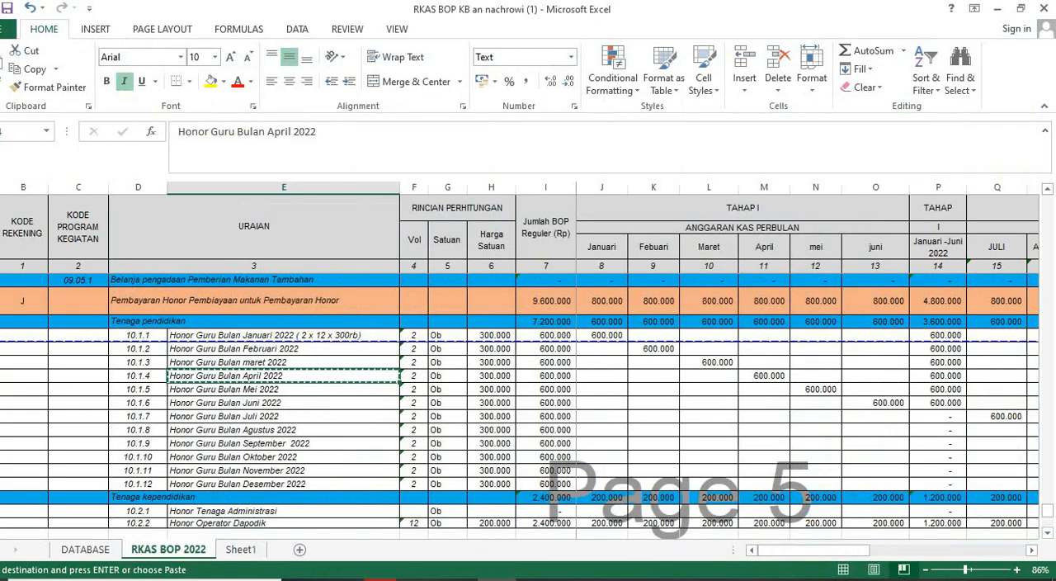
{"action": "left_click", "coordinate": [284, 390]}
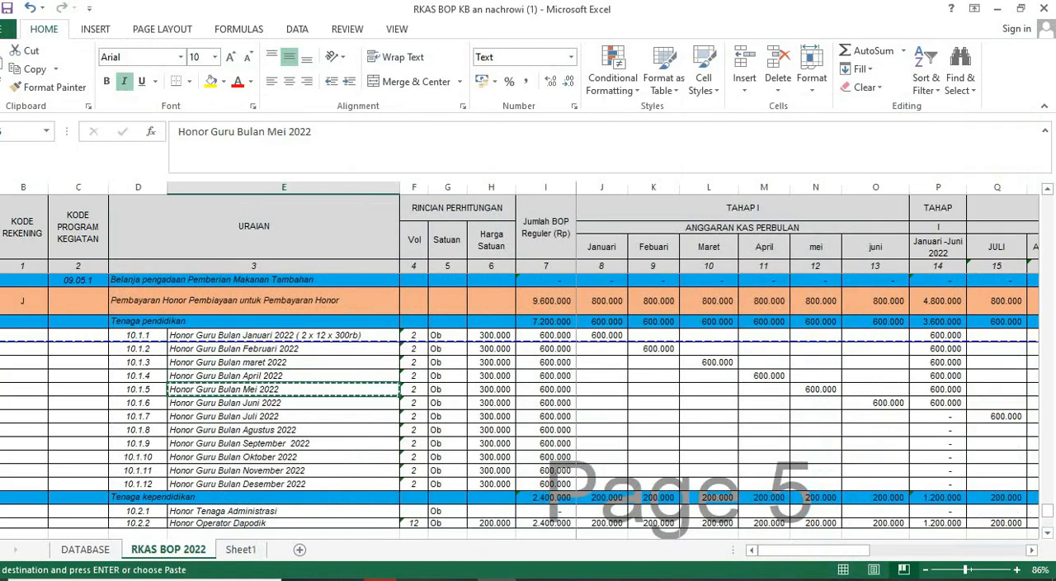
{"action": "key", "text": "alt+Tab"}
- Set Jenis Komponen to Pembayaran Honor and Jenis Penggunaan to Pembayaran Honor Guru, and paste the copied May description into Barang/jasa
{"action": "scroll", "coordinate": [590, 273], "scroll_direction": "up", "scroll_amount": 4}
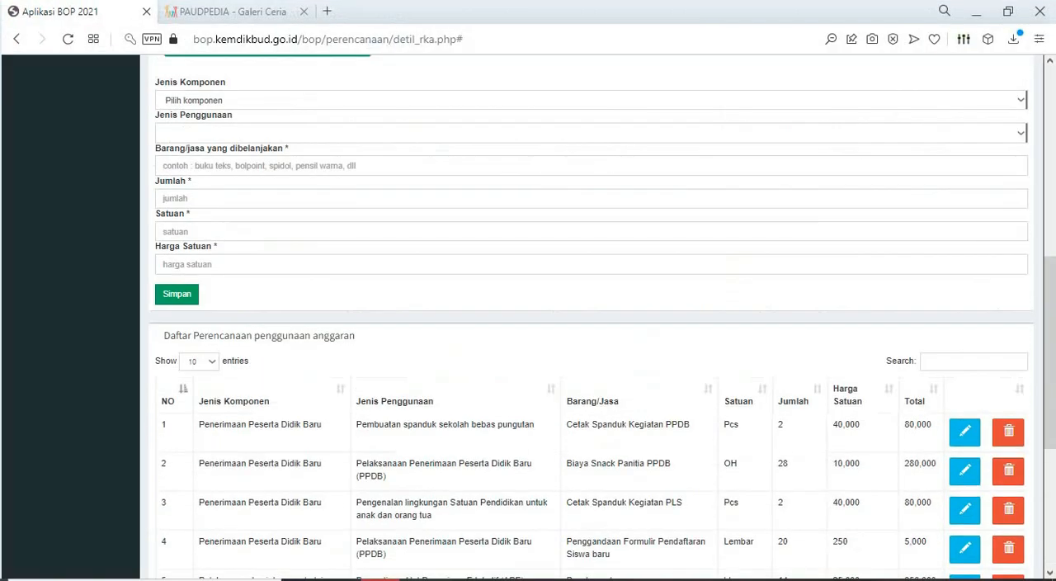
{"action": "scroll", "coordinate": [1017, 199], "scroll_direction": "up", "scroll_amount": 2}
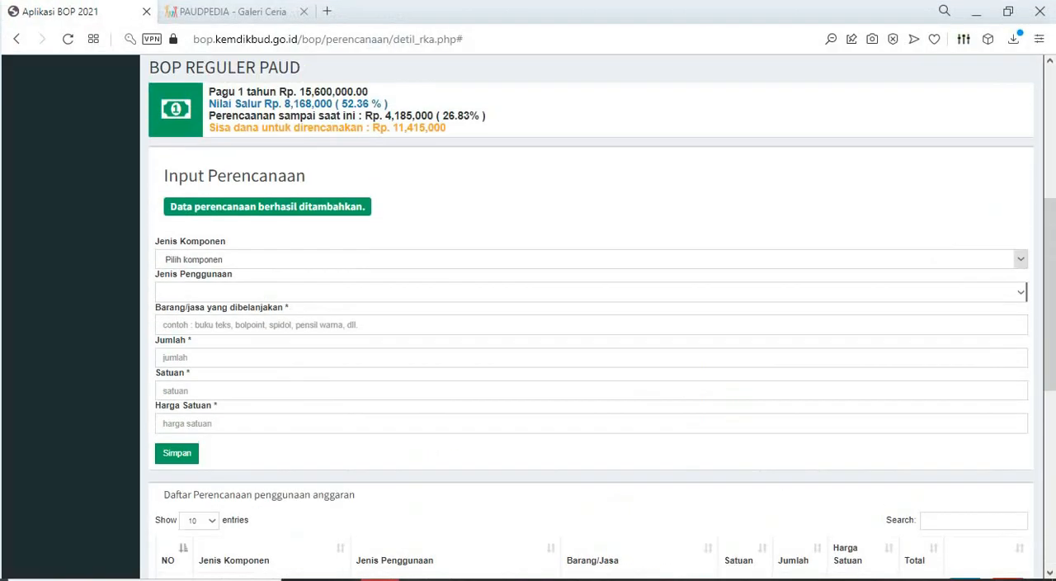
{"action": "left_click", "coordinate": [1021, 259]}
{"action": "left_click", "coordinate": [203, 387]}
{"action": "left_click", "coordinate": [1021, 292]}
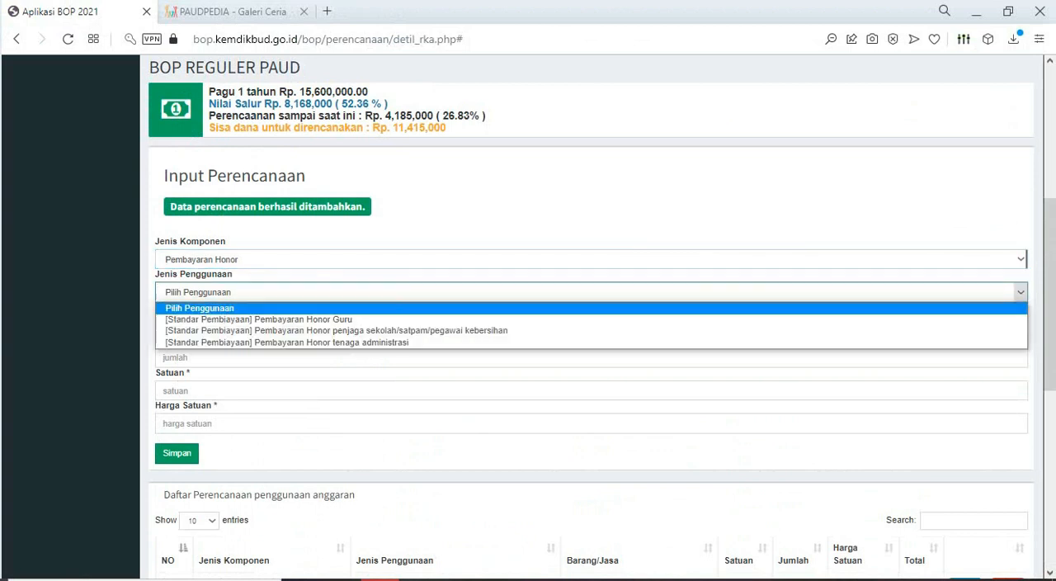
{"action": "left_click", "coordinate": [259, 320]}
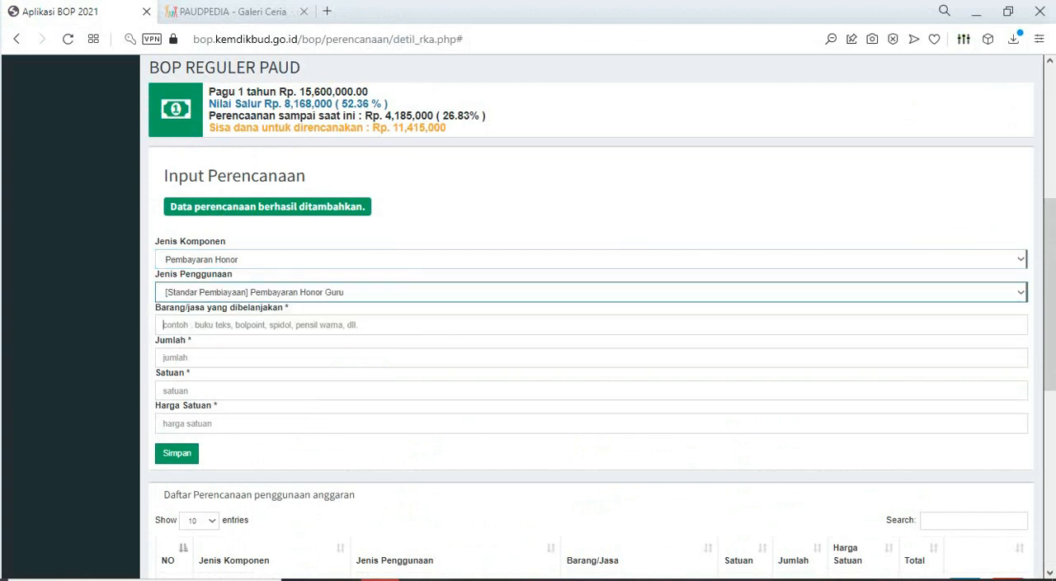
{"action": "left_click", "coordinate": [259, 324]}
{"action": "key", "text": "ctrl+v"}
- Set Jumlah to 2, Satuan to OB and Harga Satuan to 300000 for the May honorarium, and save the entry
{"action": "left_click", "coordinate": [259, 358]}
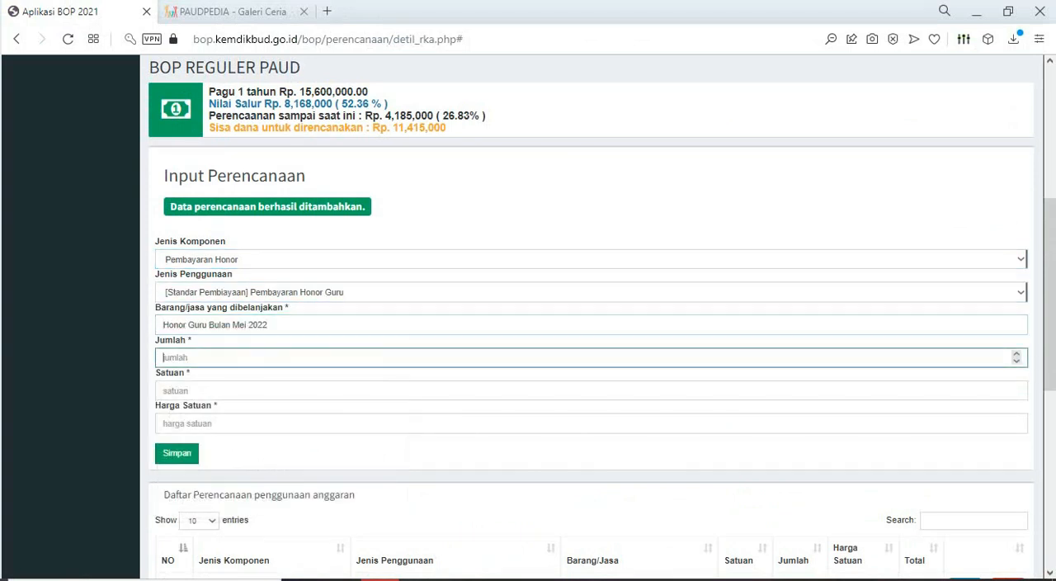
{"action": "left_click", "coordinate": [258, 390]}
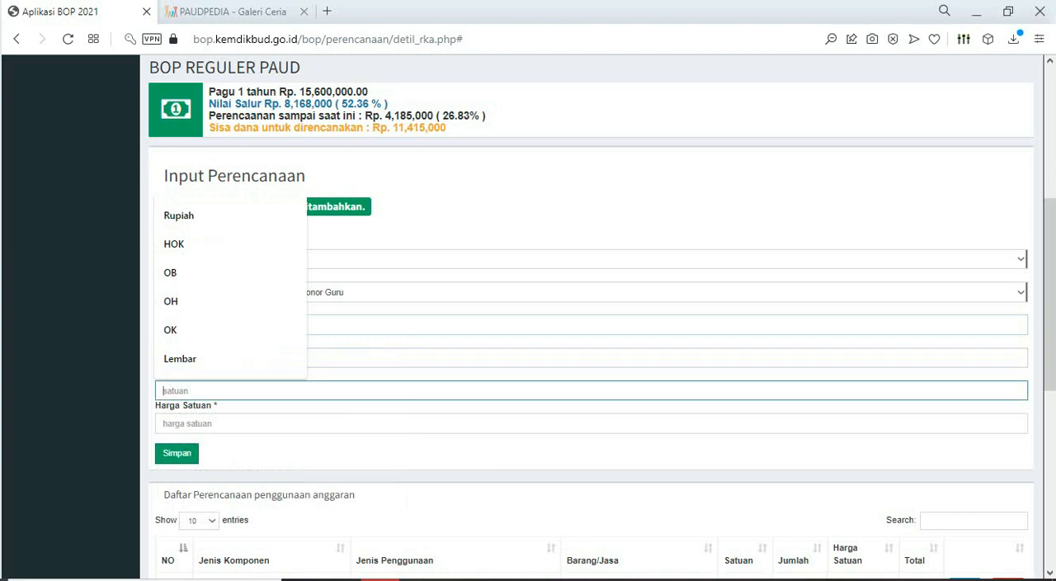
{"action": "type", "text": "OB"}
{"action": "left_click", "coordinate": [364, 423]}
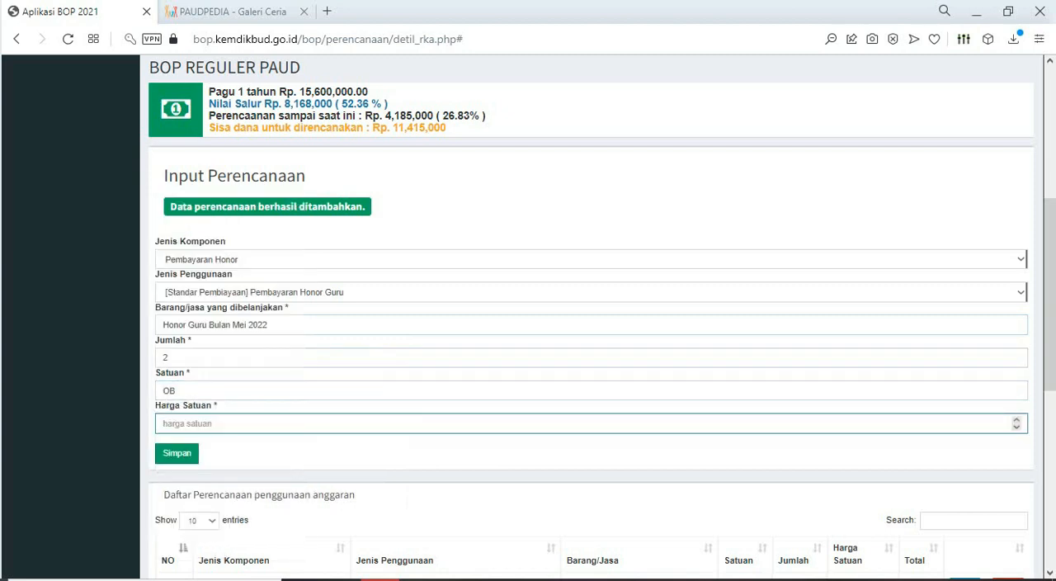
{"action": "type", "text": "300000"}
{"action": "key", "text": "Return"}
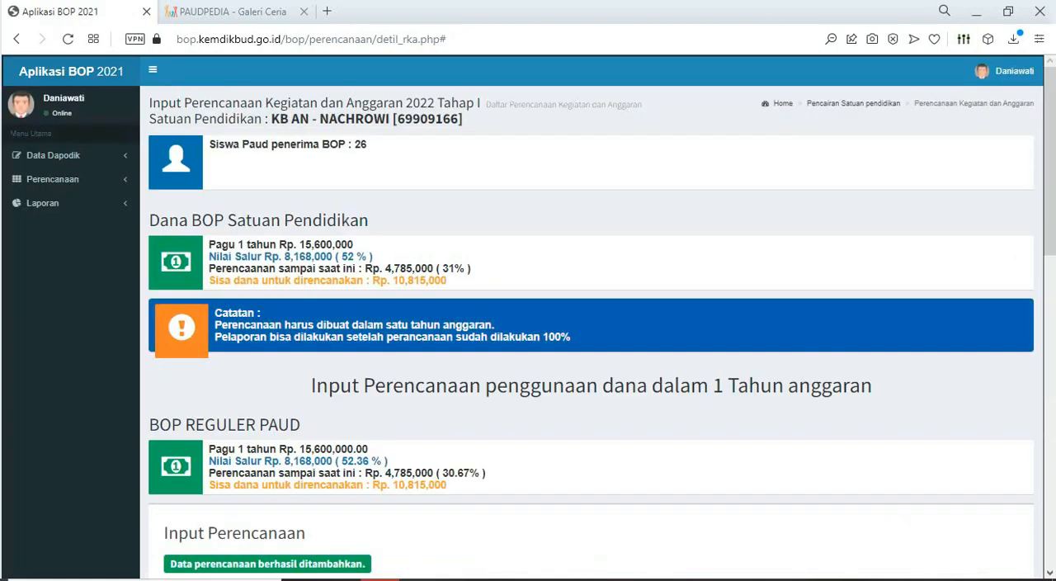
- Show page 2 of the planning list, and choose Pembayaran Honor and Pembayaran Honor Guru as component and usage for the June entry
{"action": "scroll", "coordinate": [529, 313], "scroll_direction": "down", "scroll_amount": 15}
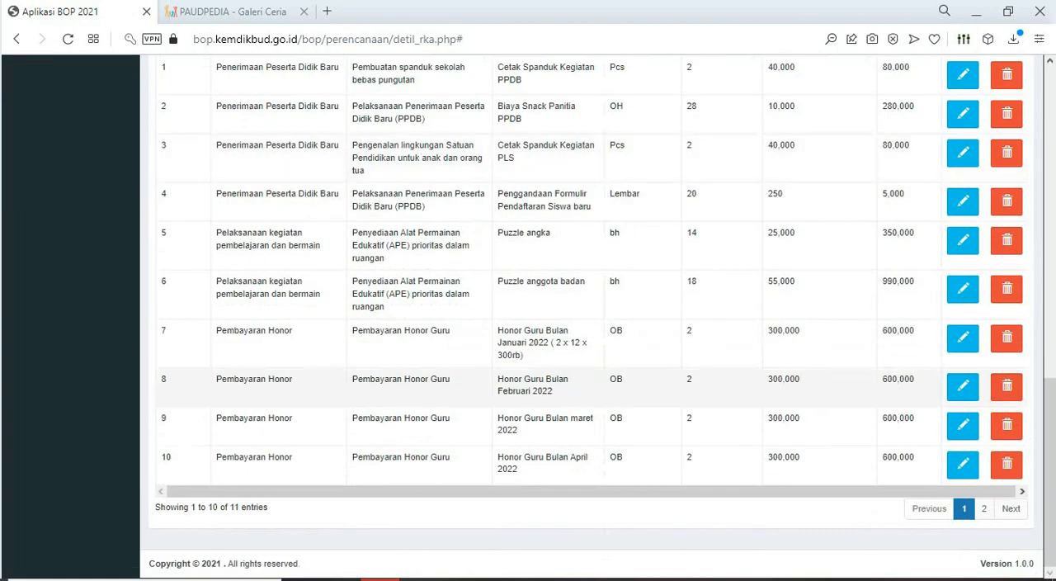
{"action": "left_click", "coordinate": [983, 509]}
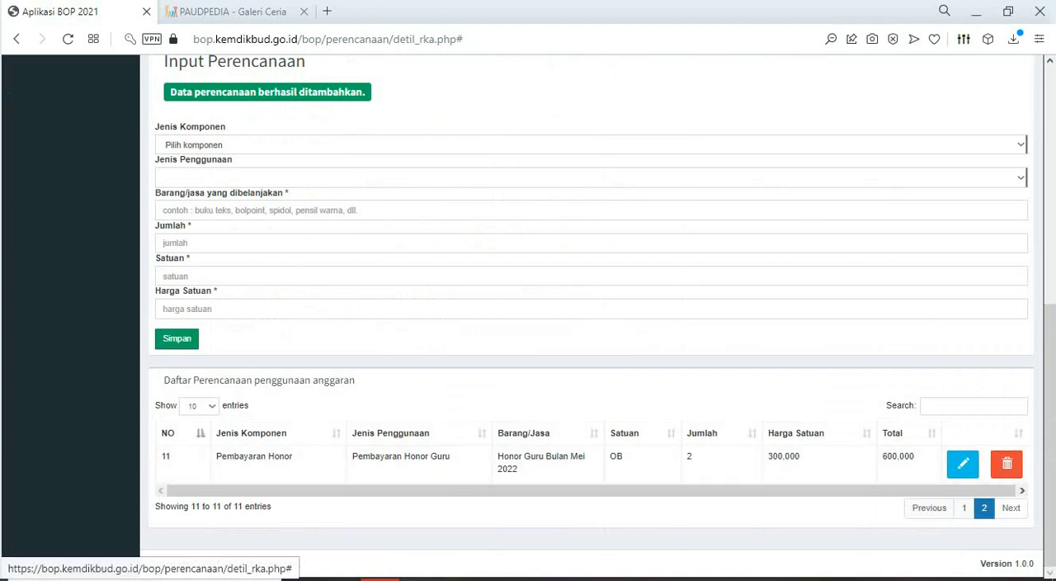
{"action": "scroll", "coordinate": [592, 317], "scroll_direction": "up", "scroll_amount": 1}
{"action": "left_click", "coordinate": [591, 224]}
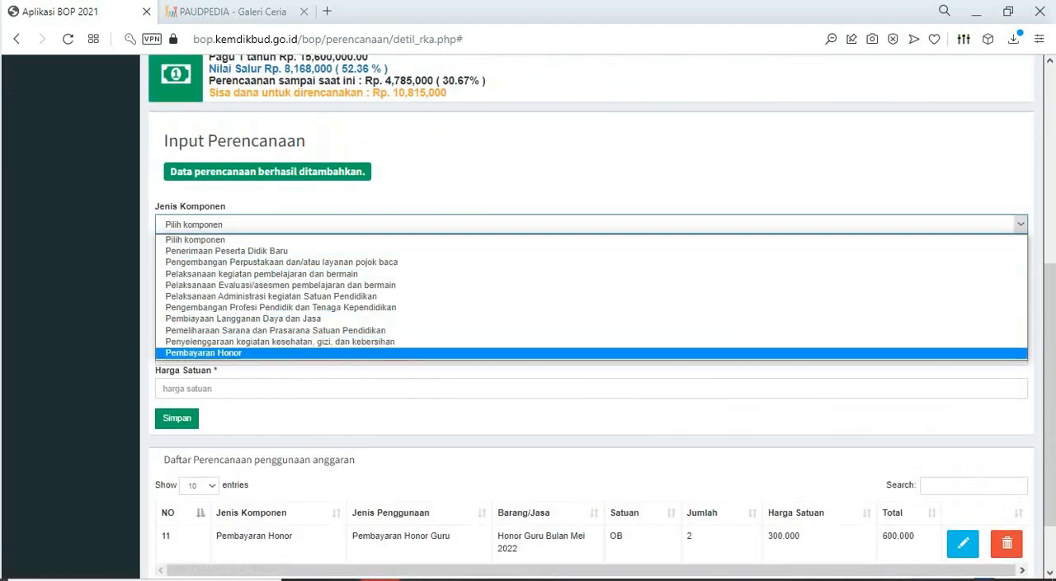
{"action": "left_click", "coordinate": [592, 352]}
{"action": "left_click", "coordinate": [592, 257]}
{"action": "left_click", "coordinate": [258, 284]}
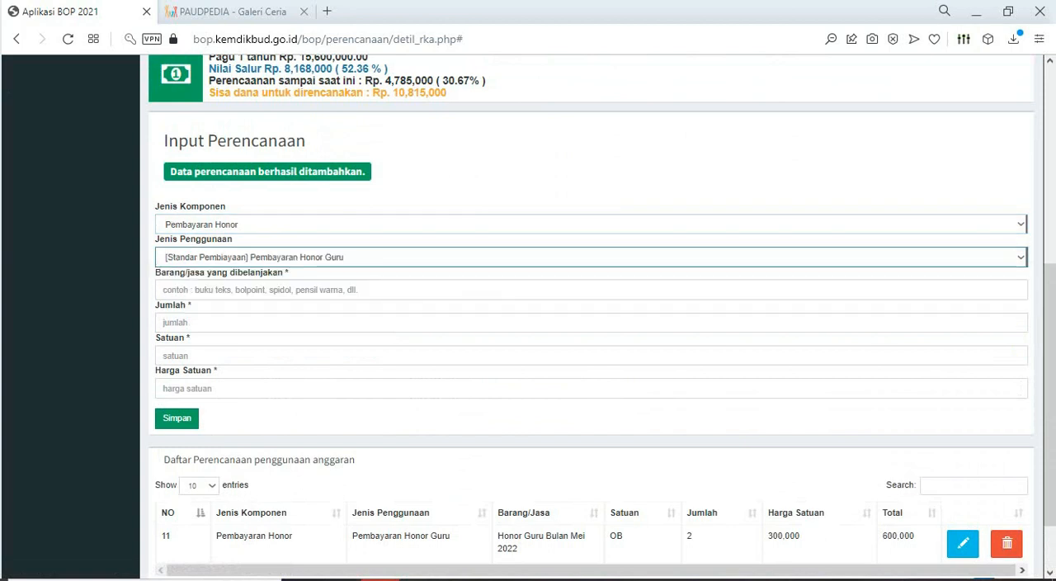
- Copy "Honor Guru Bulan Juni 2022" from the Excel sheet into the BOP form's Barang/jasa field
{"action": "left_click", "coordinate": [592, 289]}
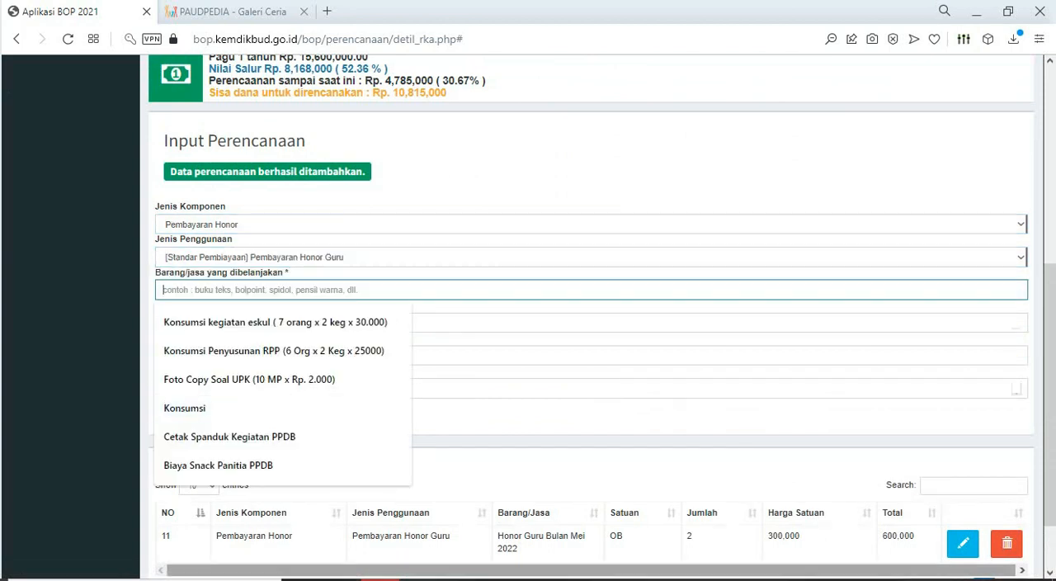
{"action": "left_click", "coordinate": [497, 579]}
{"action": "left_click", "coordinate": [284, 403]}
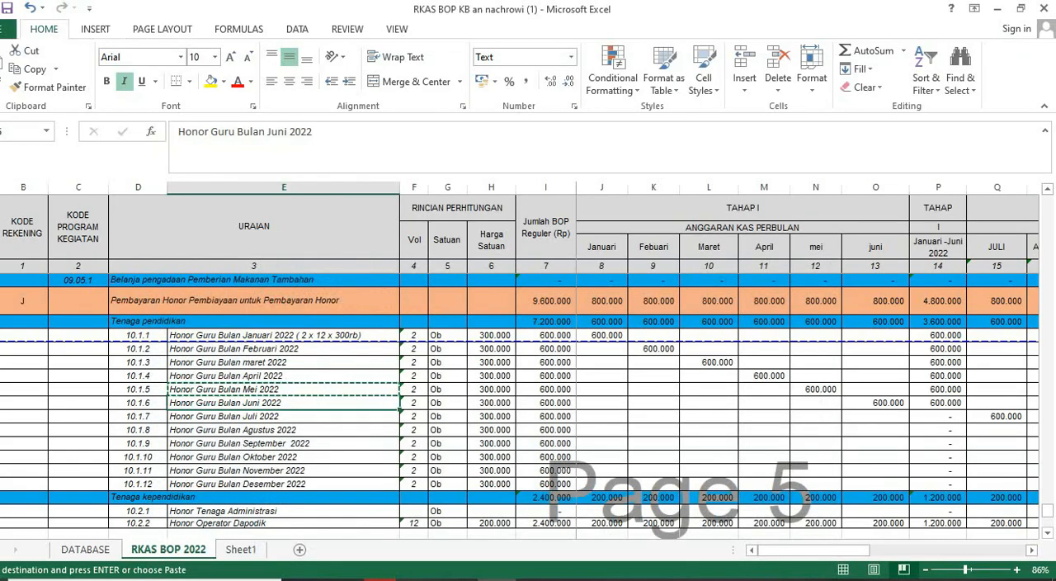
{"action": "key", "text": "ctrl+c"}
{"action": "key", "text": "alt+Tab"}
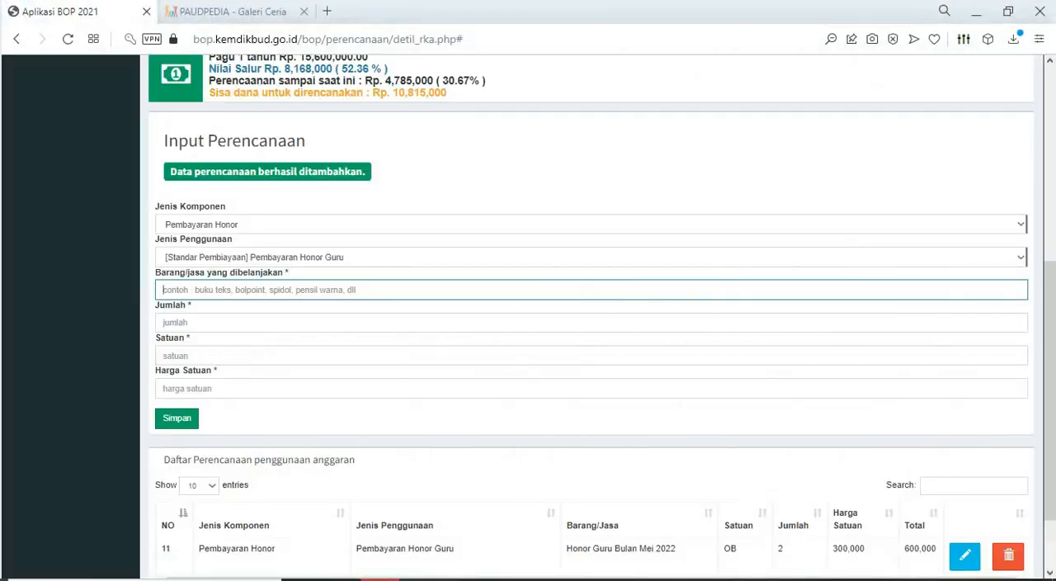
{"action": "key", "text": "ctrl+v"}
- Set Jumlah to 2, Satuan to OB and Harga Satuan to 300000 for the June honorarium, and save the entry
{"action": "left_click", "coordinate": [247, 323]}
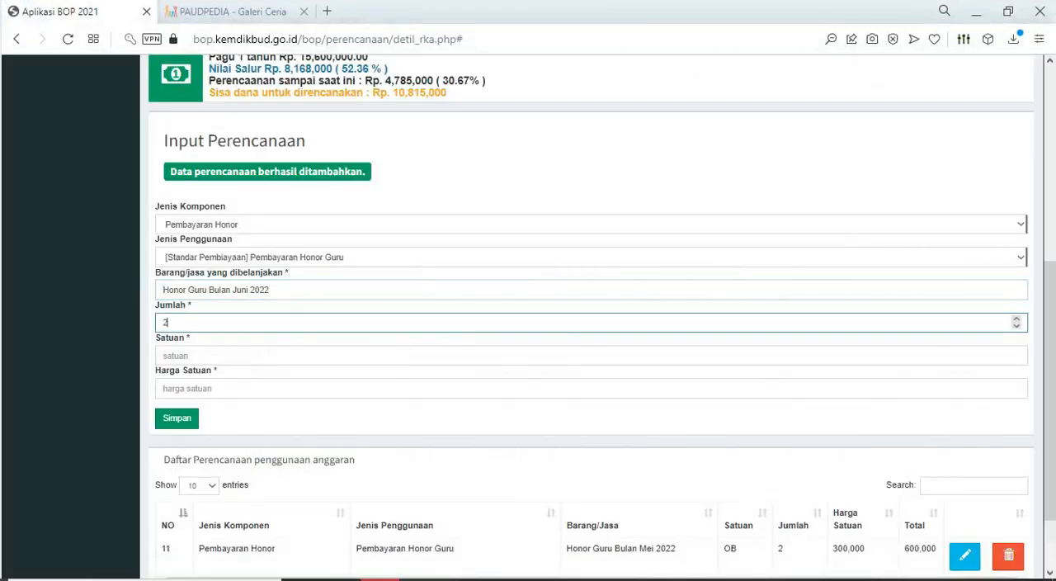
{"action": "left_click", "coordinate": [248, 356]}
{"action": "type", "text": "OB"}
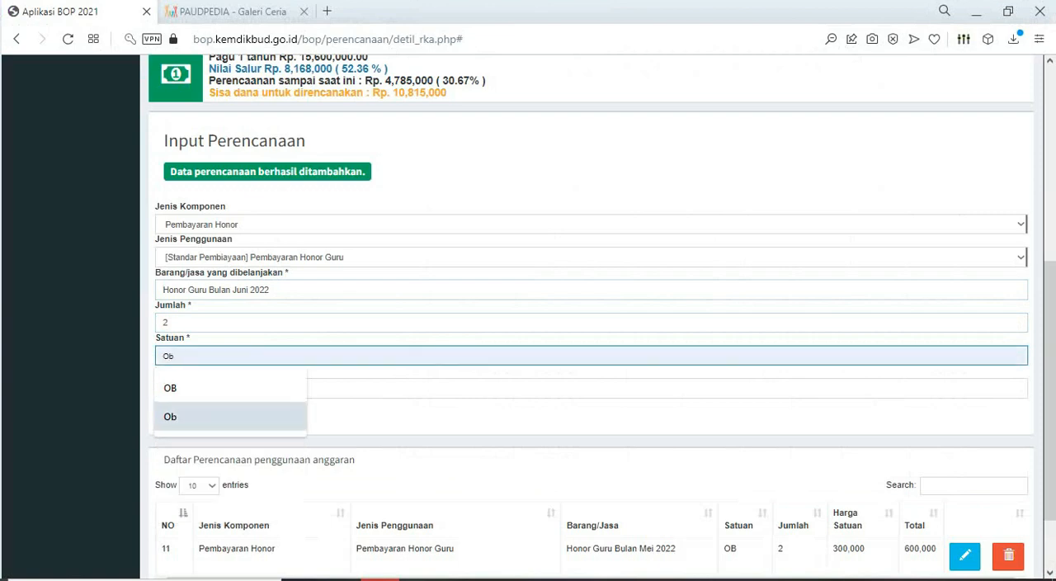
{"action": "left_click", "coordinate": [372, 388]}
{"action": "type", "text": "3"}
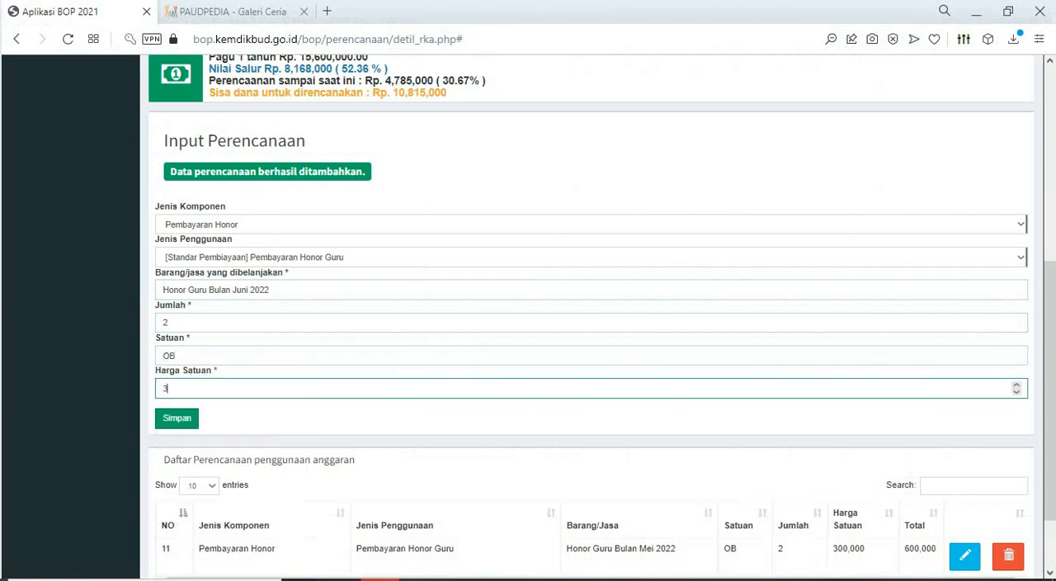
{"action": "type", "text": "00000"}
{"action": "key", "text": "Return"}
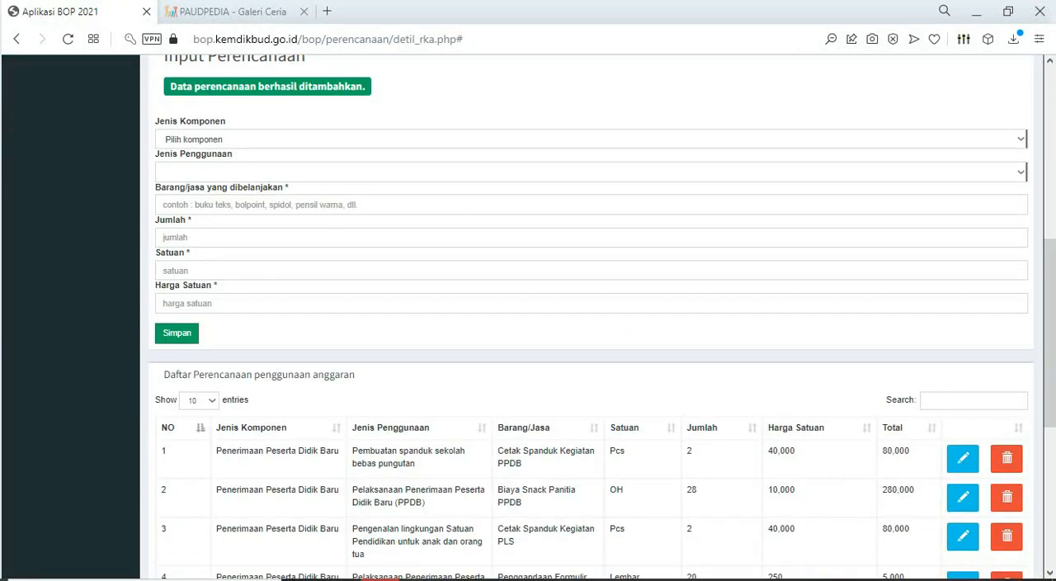
- Show page 2 of the planning list to check the saved honorarium entries
{"action": "scroll", "coordinate": [586, 331], "scroll_direction": "down", "scroll_amount": 5}
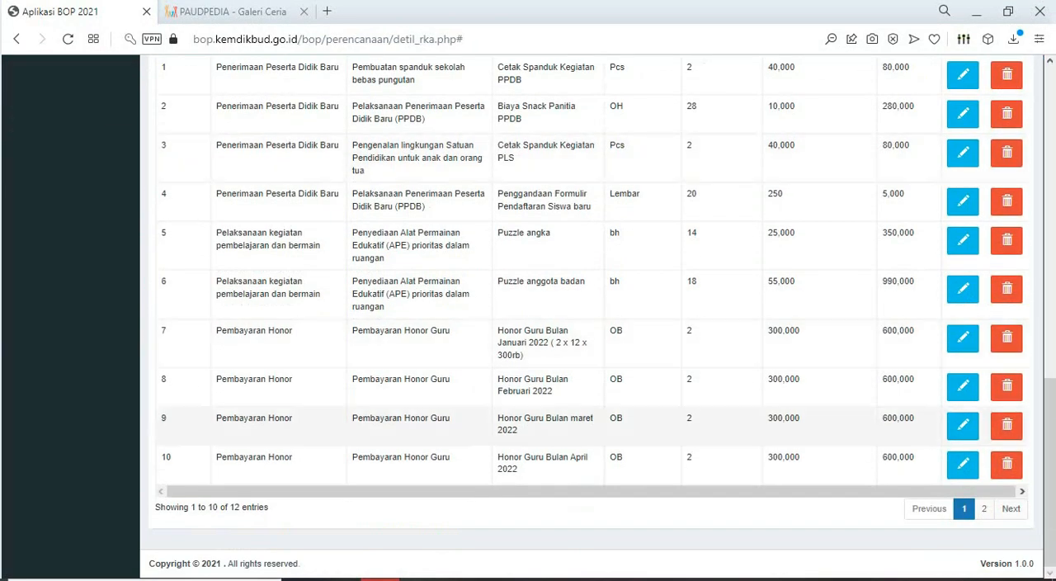
{"action": "left_click", "coordinate": [984, 508]}
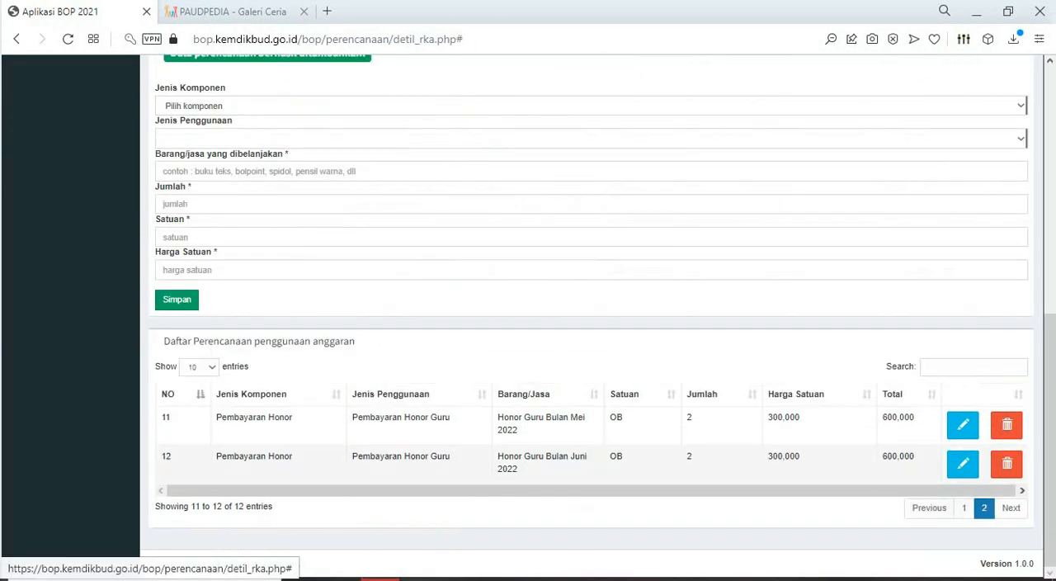
{"action": "scroll", "coordinate": [591, 330], "scroll_direction": "up", "scroll_amount": 3}
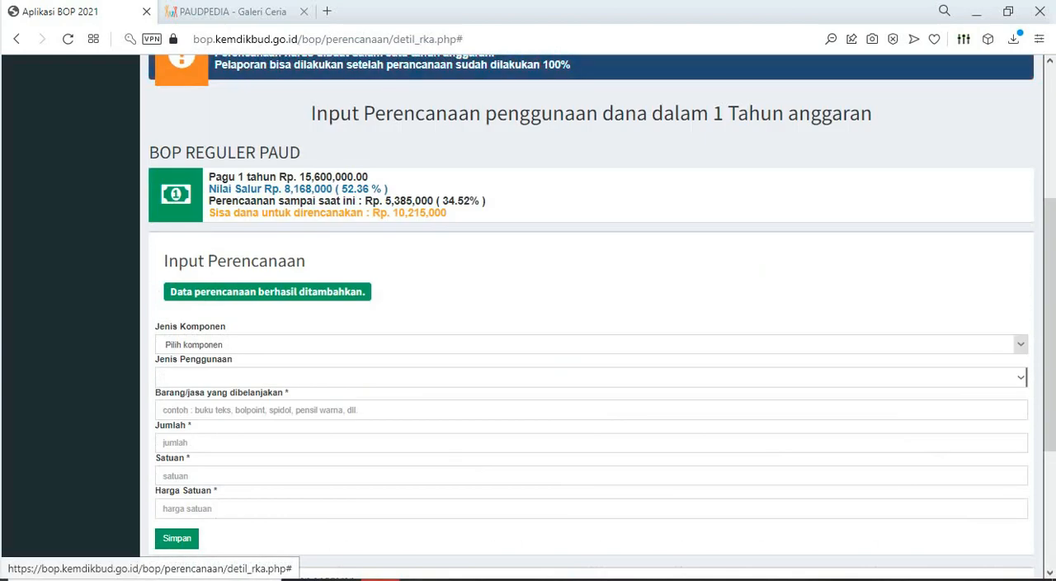
- Choose Pembayaran Honor and Pembayaran Honor Guru as component and usage, and paste "Honor Guru Bulan Juli 2022" into Barang/jasa
{"action": "left_click", "coordinate": [591, 344]}
{"action": "left_click", "coordinate": [204, 473]}
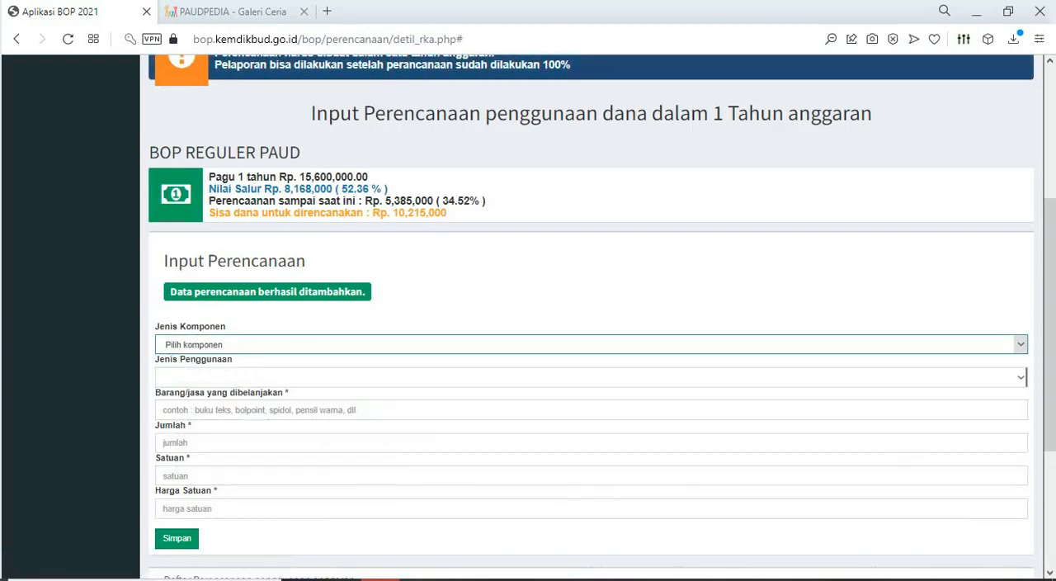
{"action": "left_click", "coordinate": [591, 377]}
{"action": "left_click", "coordinate": [248, 398]}
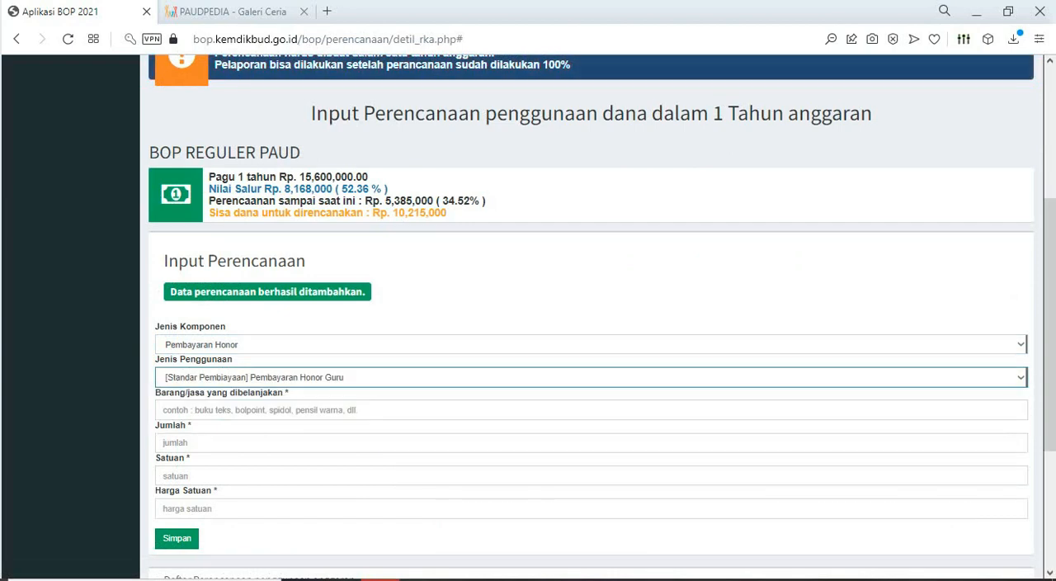
{"action": "left_click", "coordinate": [330, 410]}
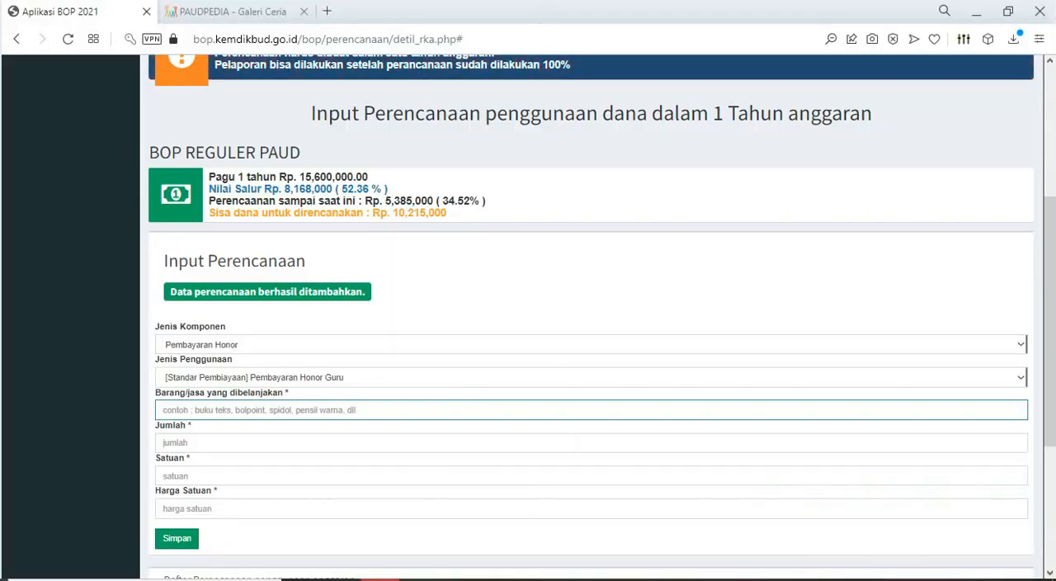
{"action": "key", "text": "ctrl+v"}
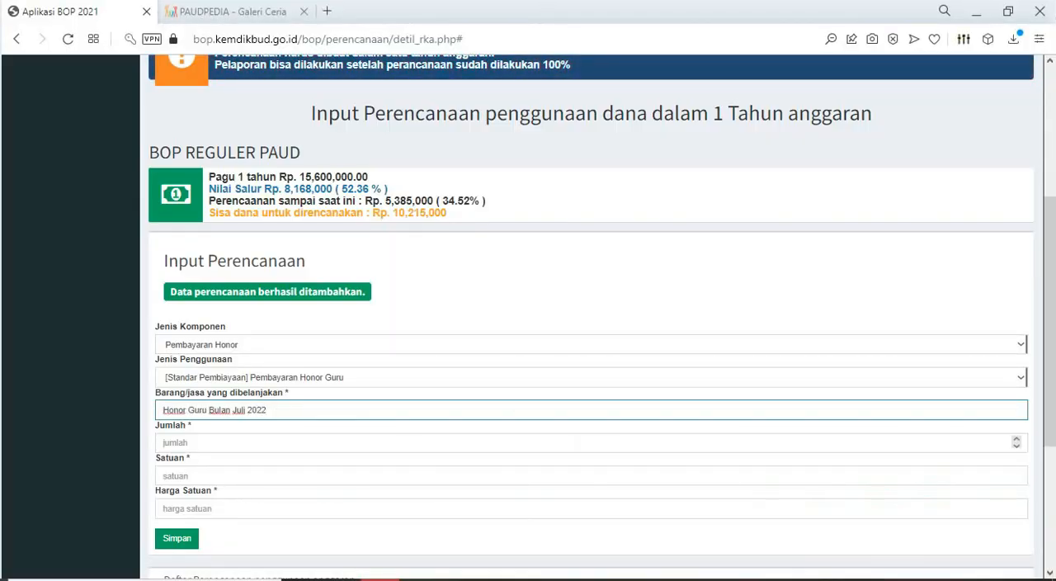
- Set Jumlah to 2, Satuan to OB and Harga Satuan to 300000 for the July honorarium, and save the entry
{"action": "left_click", "coordinate": [175, 444]}
{"action": "scroll", "coordinate": [591, 315], "scroll_direction": "down", "scroll_amount": 1}
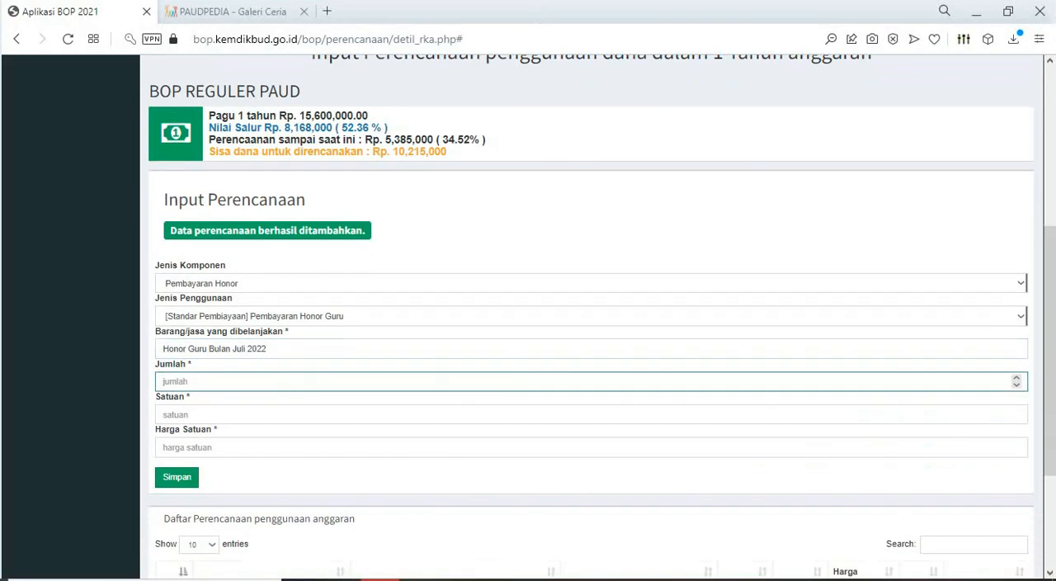
{"action": "type", "text": "2"}
{"action": "key", "text": "Tab"}
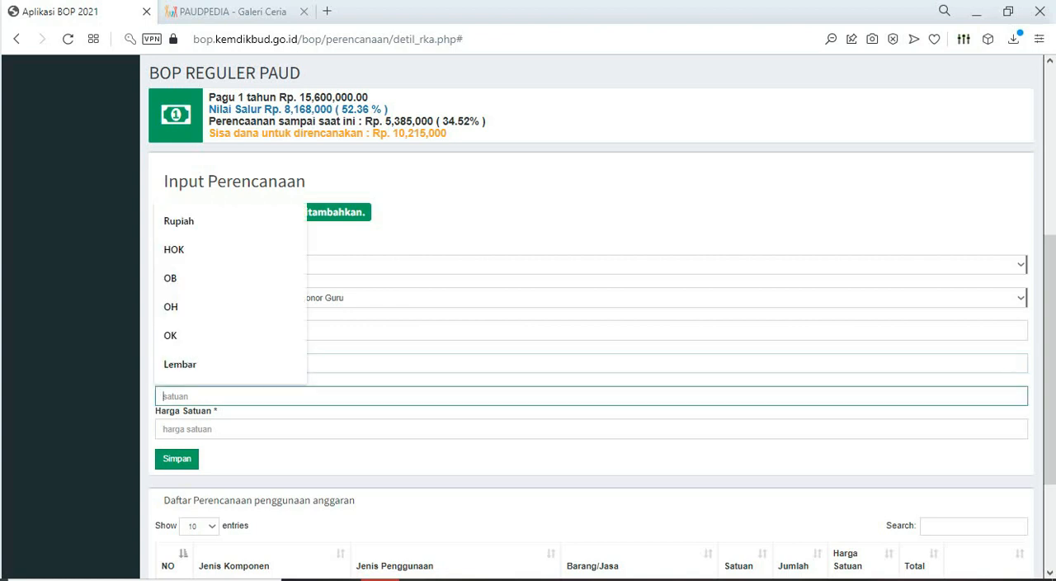
{"action": "type", "text": "OB"}
{"action": "key", "text": "Tab"}
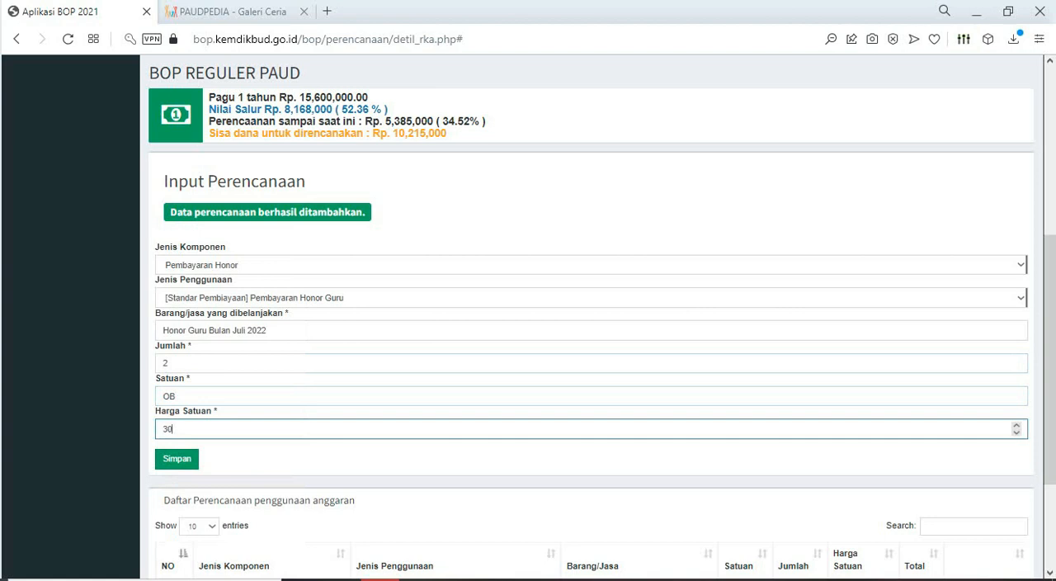
{"action": "key", "text": "Return"}
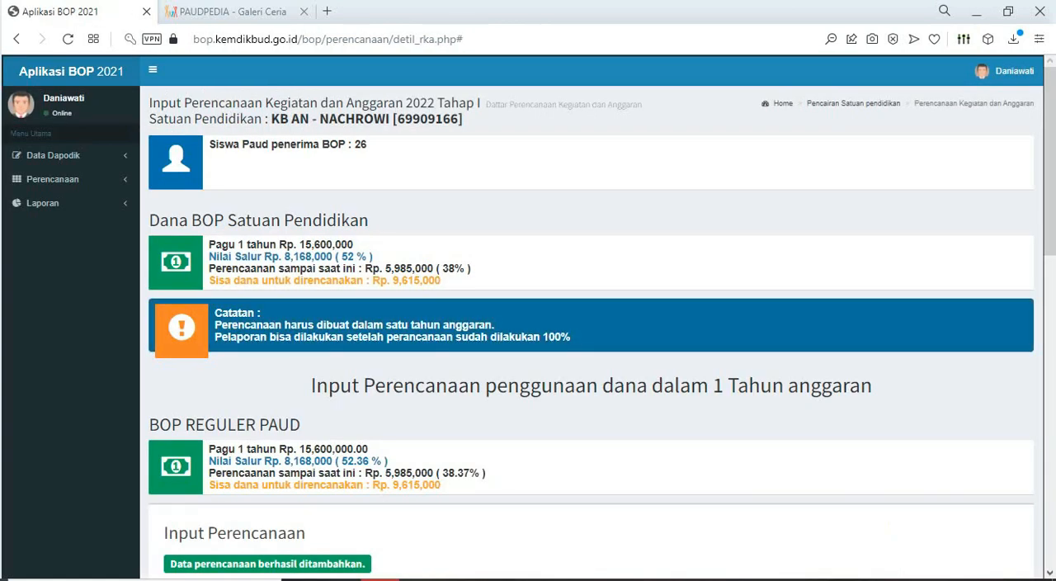
- Switch to the Excel RKAS BOP 2022 sheet and fill the January through July Honor Guru description cells with yellow
{"action": "scroll", "coordinate": [591, 330], "scroll_direction": "down", "scroll_amount": 6}
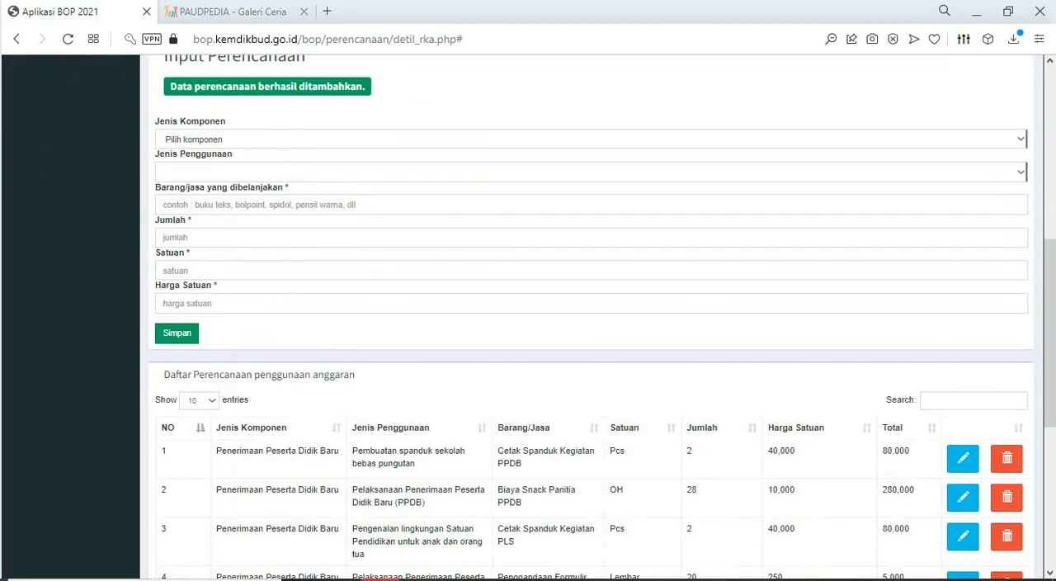
{"action": "scroll", "coordinate": [591, 330], "scroll_direction": "down", "scroll_amount": 5}
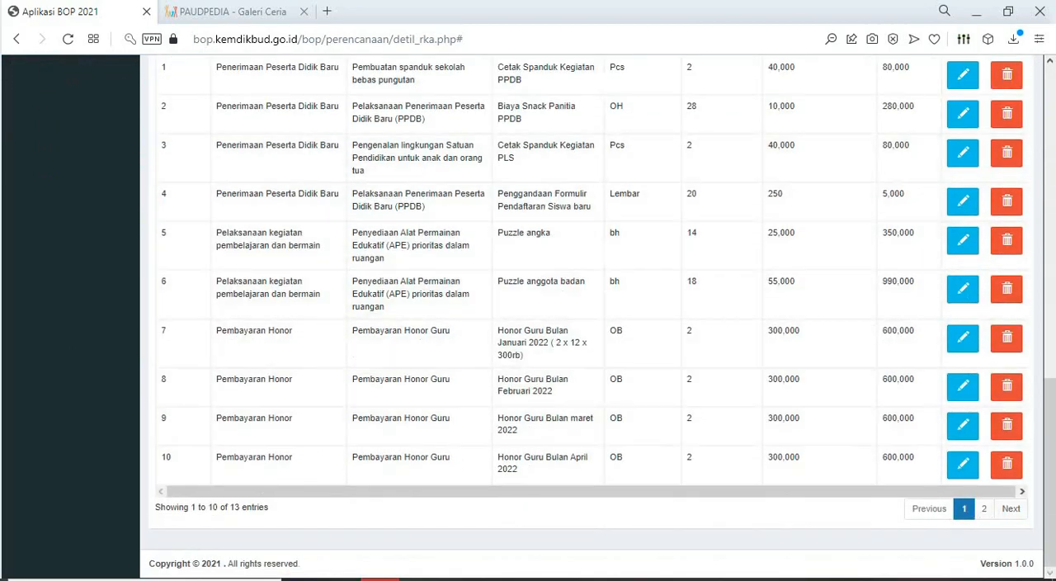
{"action": "mouse_move", "coordinate": [497, 580]}
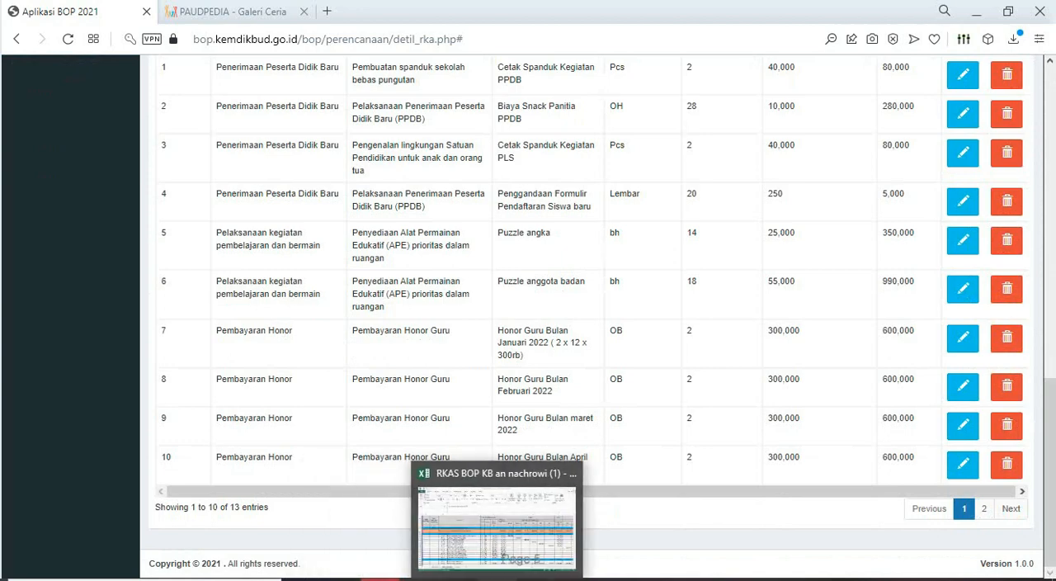
{"action": "left_click", "coordinate": [497, 520]}
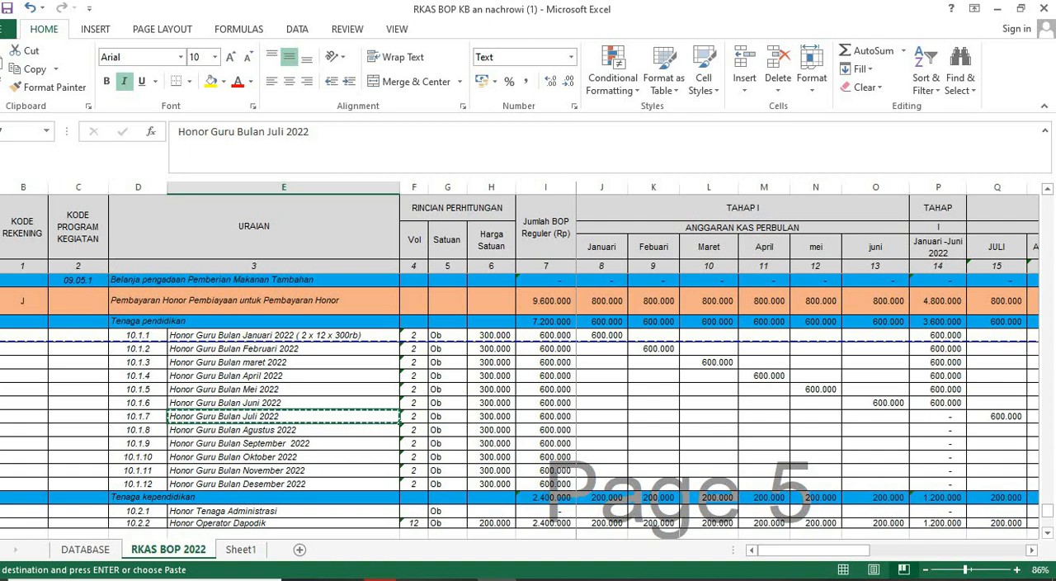
{"action": "left_click_drag", "start_coordinate": [283, 335], "coordinate": [284, 416]}
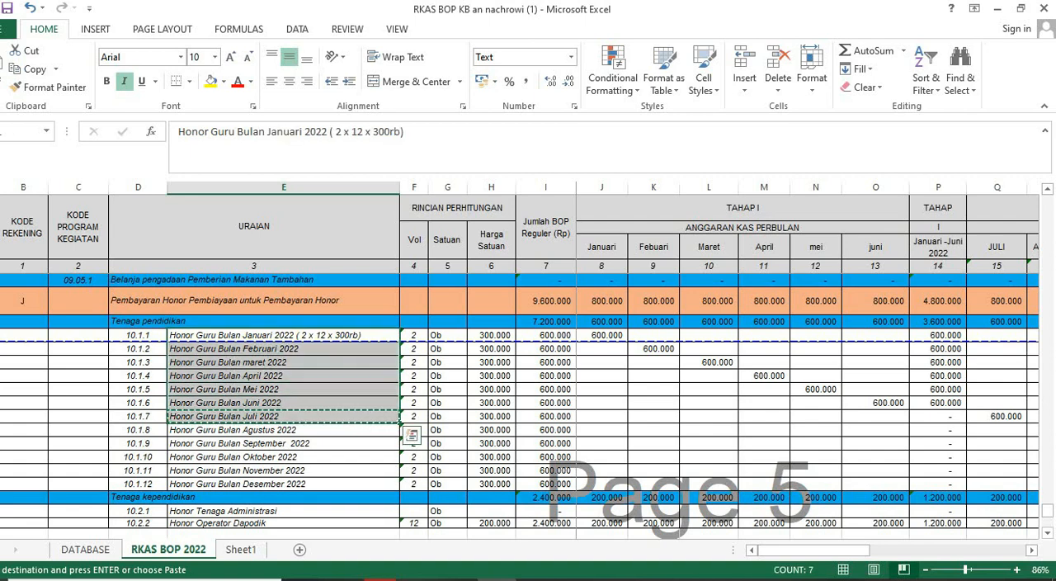
{"action": "left_click", "coordinate": [211, 81]}
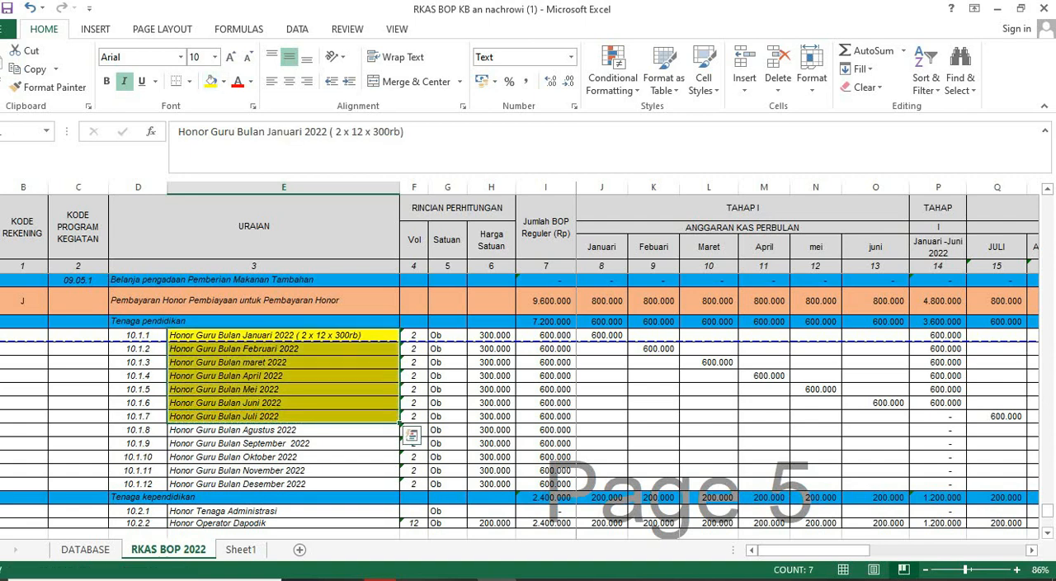
- Examine the RKAS BOP 2022 sheet's other spending items, from the honorarium section back up to the office supplies
{"action": "scroll", "coordinate": [528, 413], "scroll_direction": "down", "scroll_amount": 1}
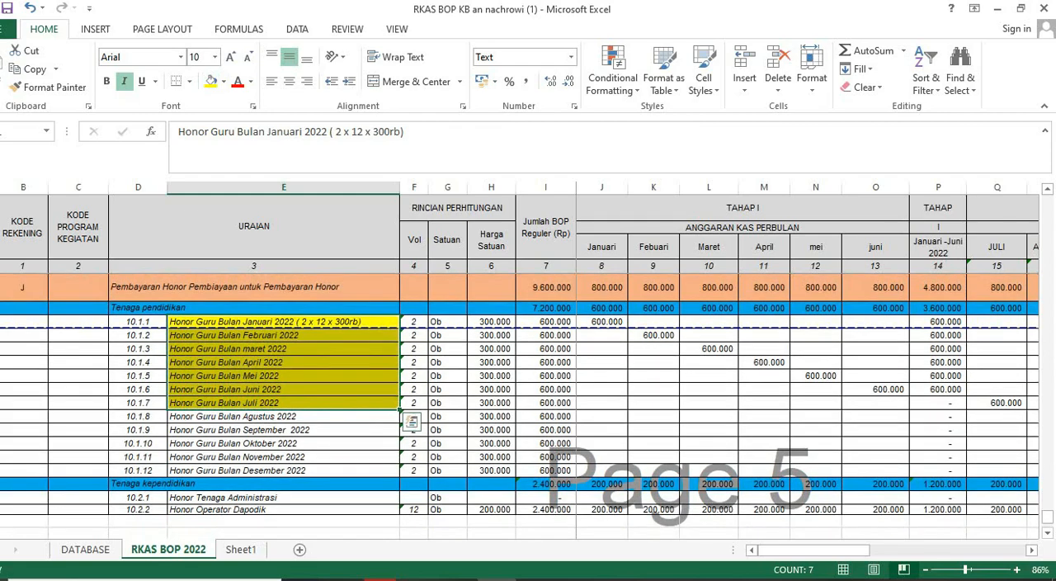
{"action": "scroll", "coordinate": [528, 405], "scroll_direction": "up", "scroll_amount": 4}
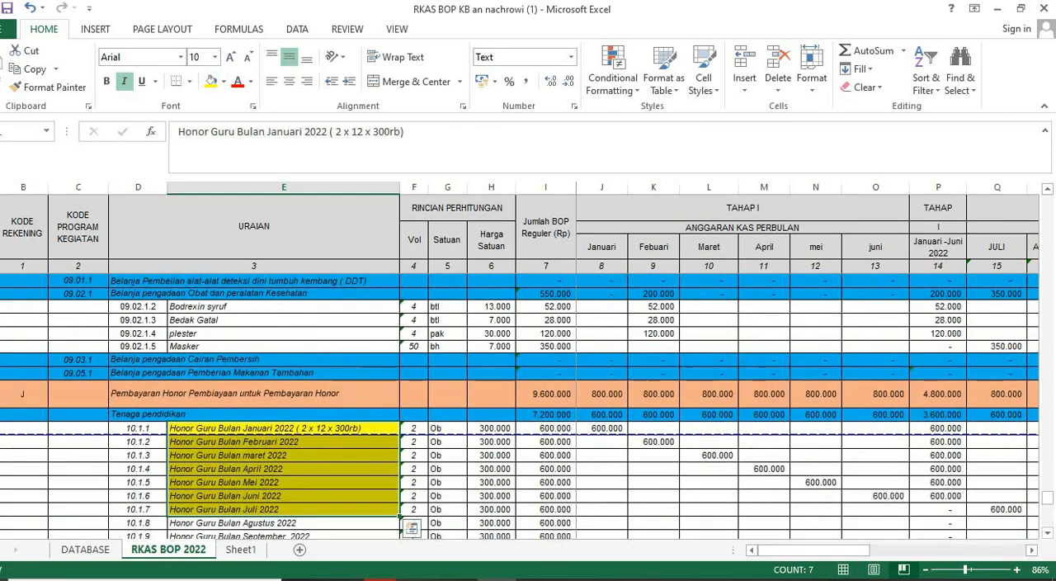
{"action": "scroll", "coordinate": [528, 405], "scroll_direction": "up", "scroll_amount": 3}
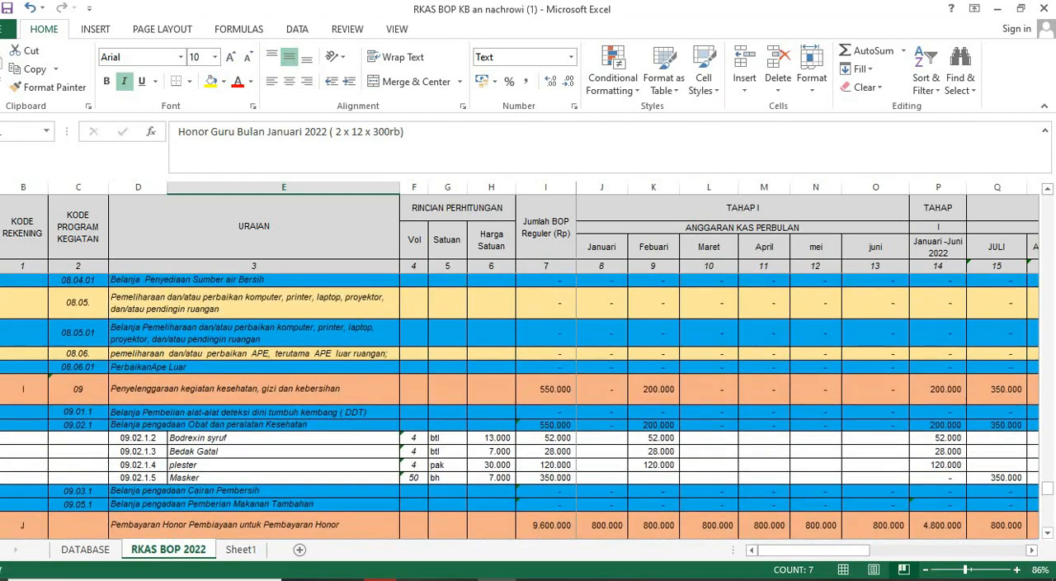
{"action": "scroll", "coordinate": [528, 405], "scroll_direction": "up", "scroll_amount": 5}
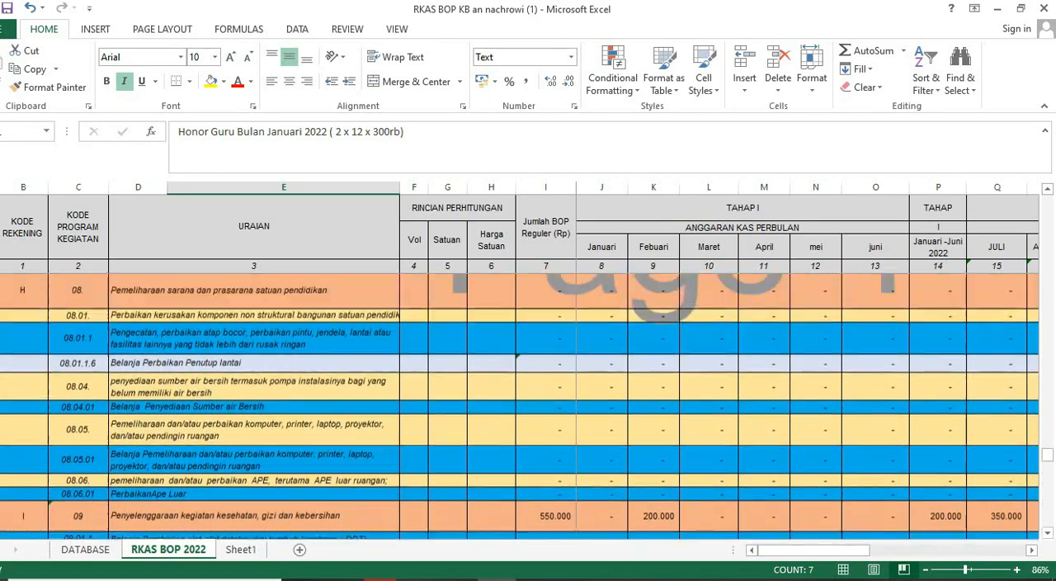
{"action": "scroll", "coordinate": [528, 405], "scroll_direction": "up", "scroll_amount": 6}
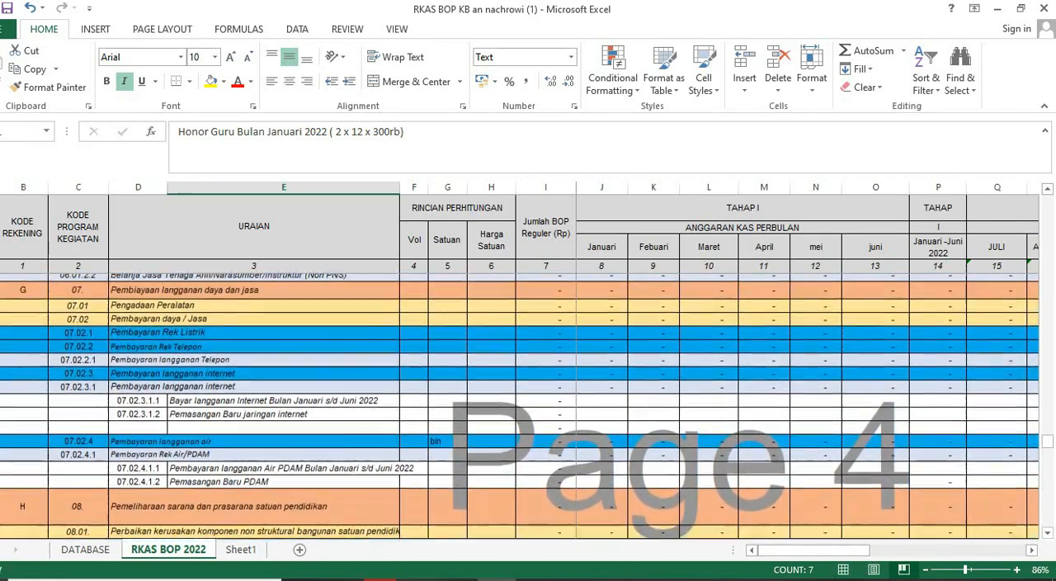
{"action": "scroll", "coordinate": [529, 405], "scroll_direction": "up", "scroll_amount": 3}
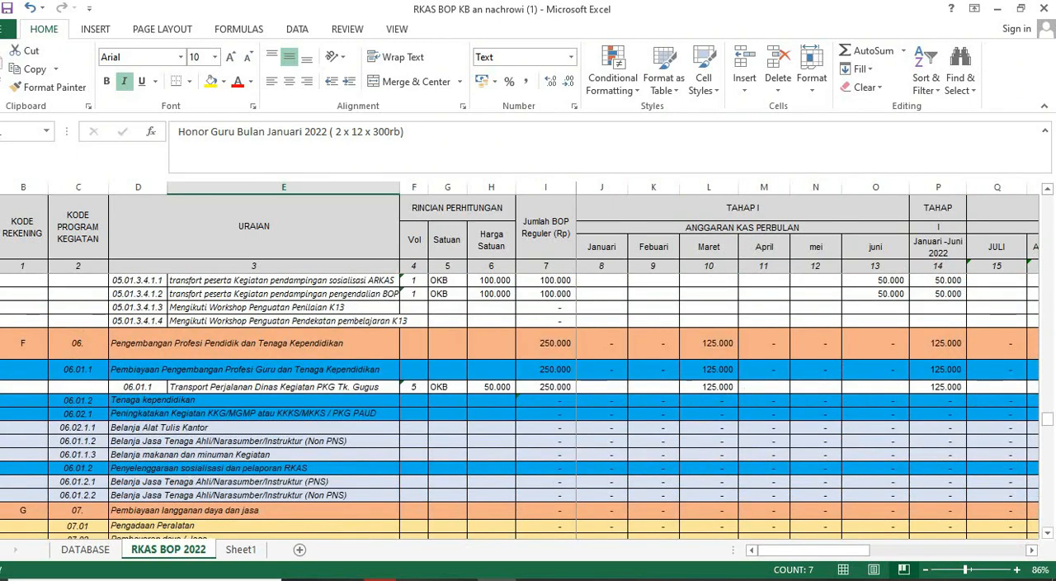
{"action": "scroll", "coordinate": [528, 404], "scroll_direction": "up", "scroll_amount": 2}
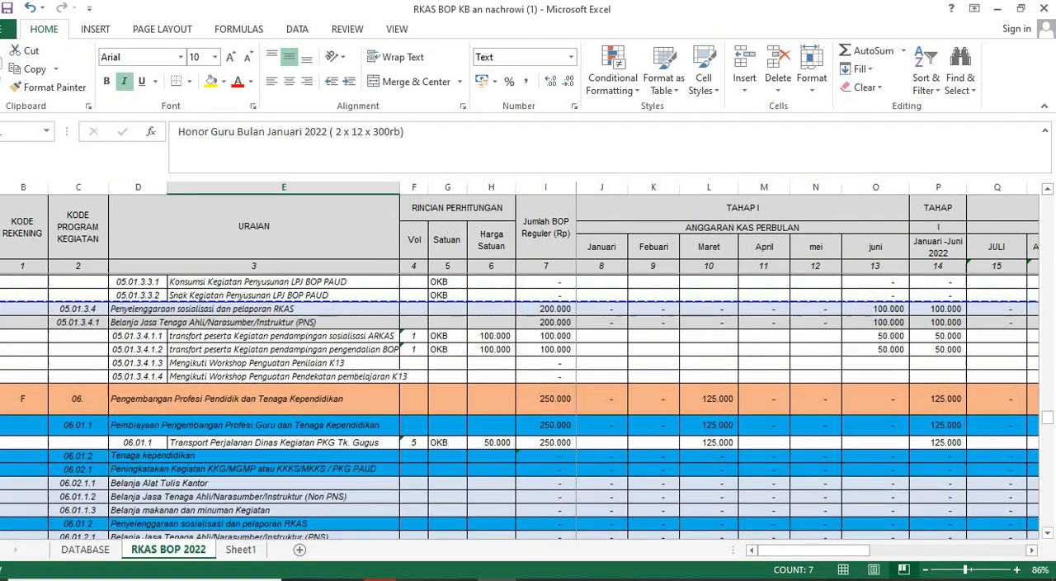
{"action": "scroll", "coordinate": [529, 405], "scroll_direction": "up", "scroll_amount": 7}
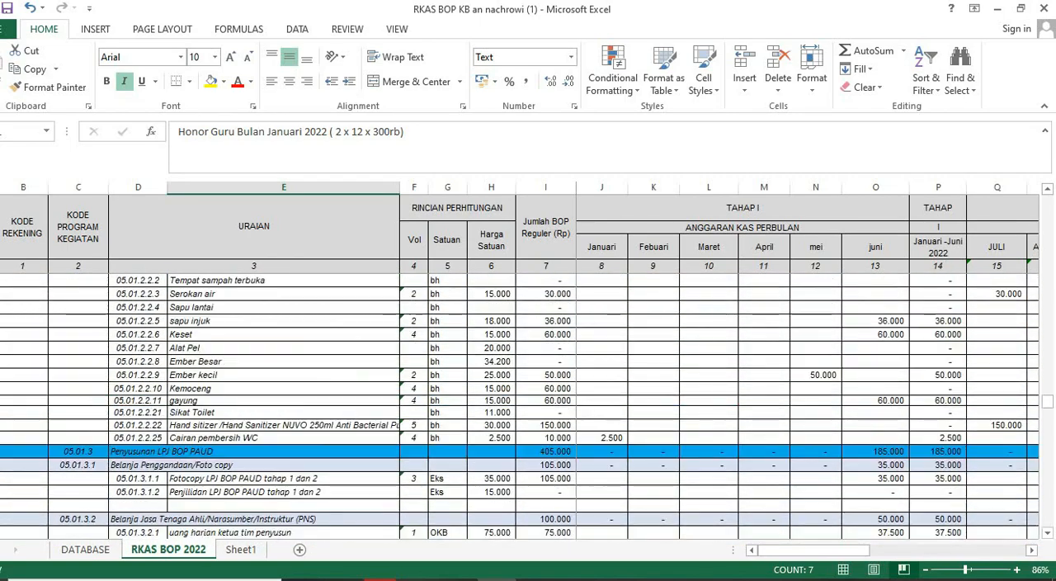
{"action": "scroll", "coordinate": [528, 404], "scroll_direction": "up", "scroll_amount": 10}
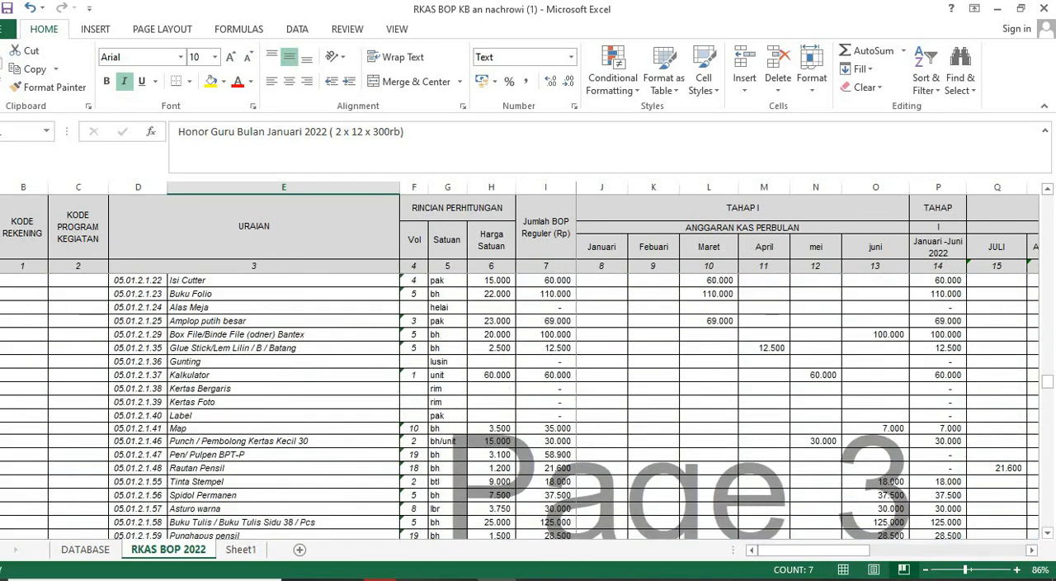
- Return to the BOP application and review the Jenis Komponen options, the planning list and the percentage of budget planned so far
{"action": "left_click", "coordinate": [380, 580]}
{"action": "scroll", "coordinate": [528, 248], "scroll_direction": "up", "scroll_amount": 7}
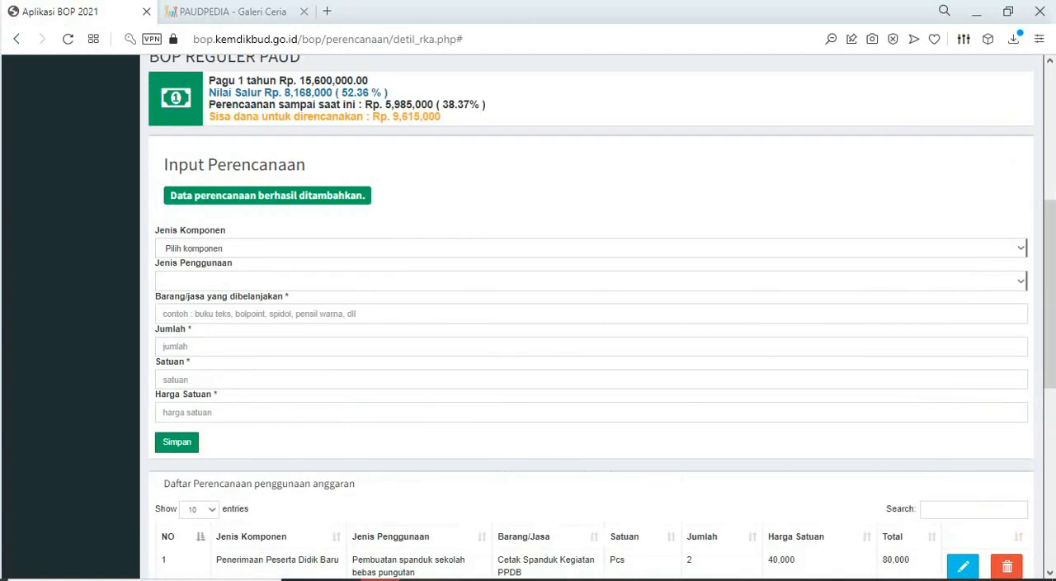
{"action": "left_click", "coordinate": [591, 313]}
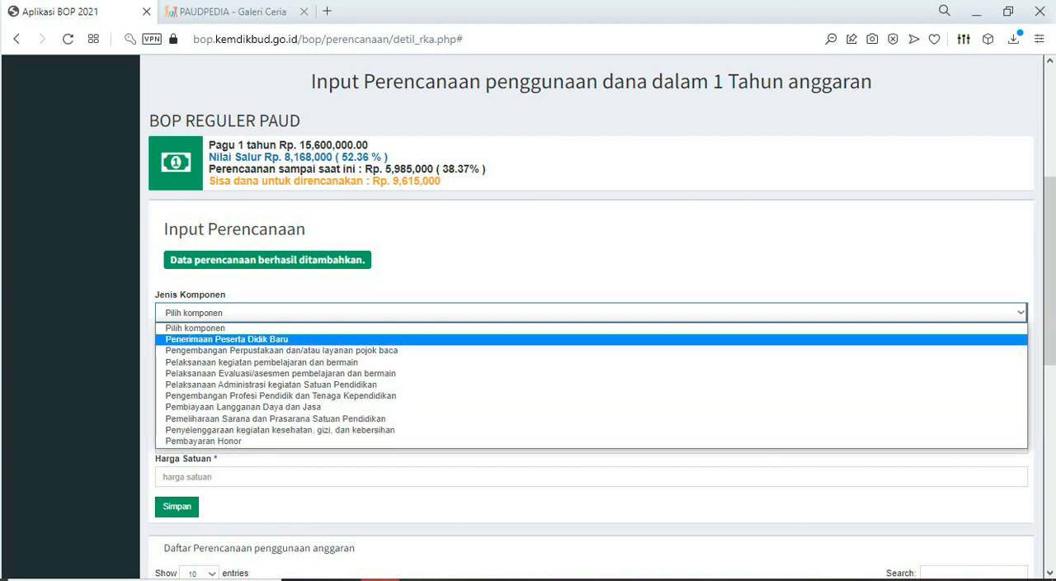
{"action": "key", "text": "Escape"}
{"action": "scroll", "coordinate": [591, 330], "scroll_direction": "down", "scroll_amount": 7}
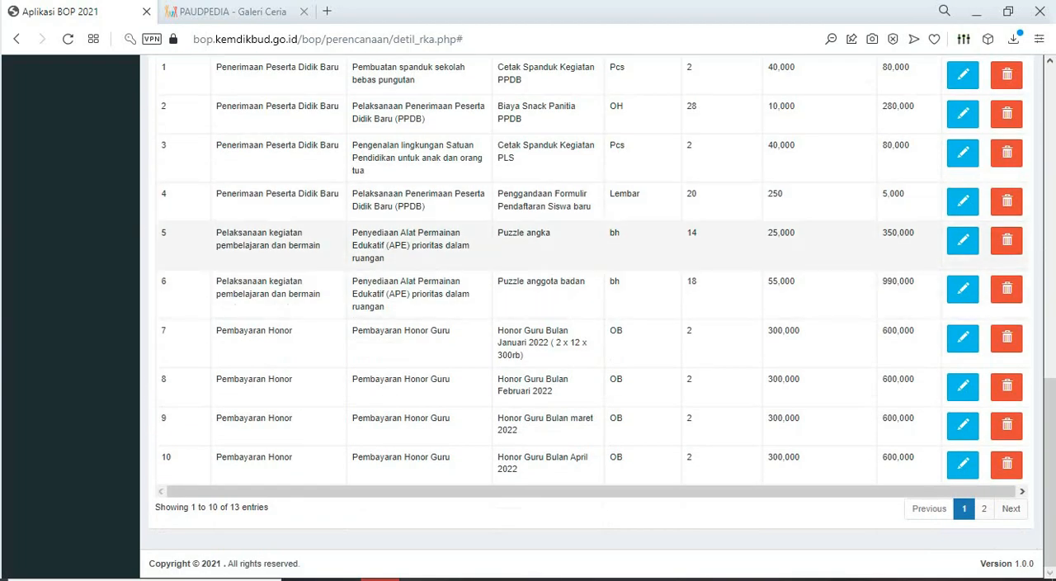
{"action": "scroll", "coordinate": [591, 330], "scroll_direction": "up", "scroll_amount": 3}
{"action": "scroll", "coordinate": [591, 330], "scroll_direction": "up", "scroll_amount": 6}
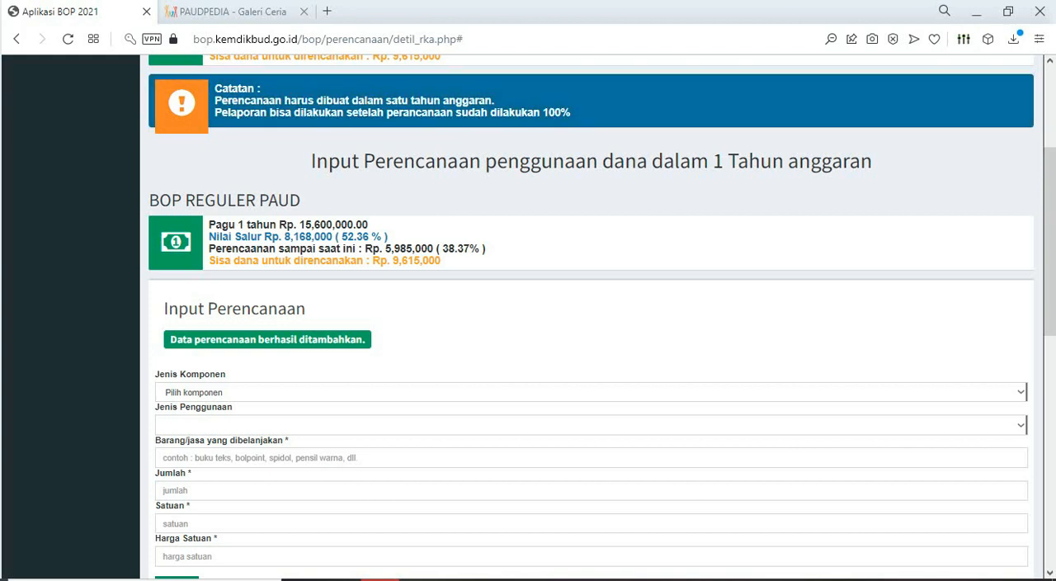
{"action": "left_click_drag", "start_coordinate": [469, 249], "coordinate": [486, 248]}
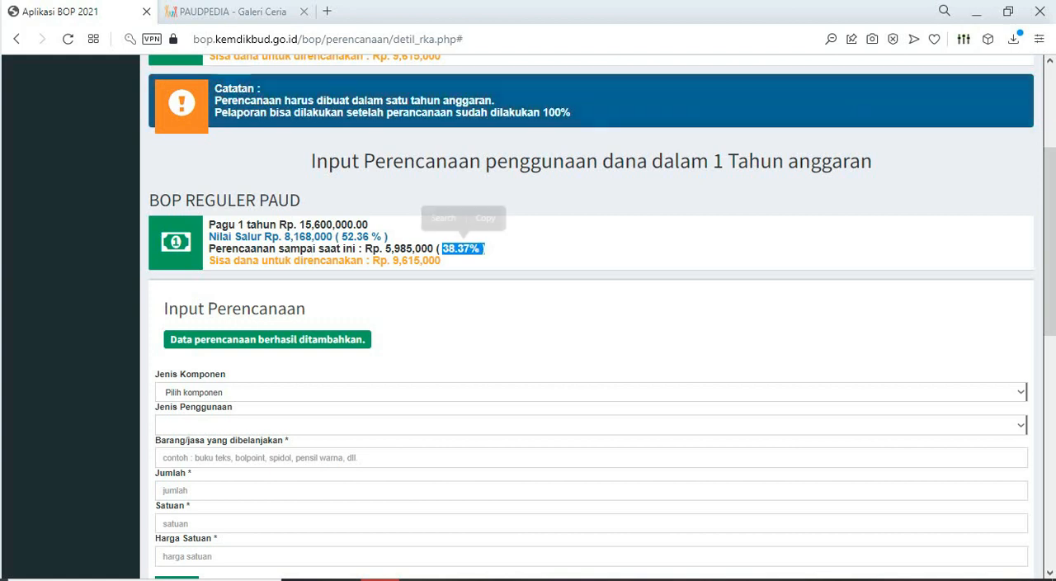
- Highlight the Nilai Salur amount in the BOP Reguler PAUD summary and compare it with the amount planned so far
{"action": "left_click", "coordinate": [487, 249]}
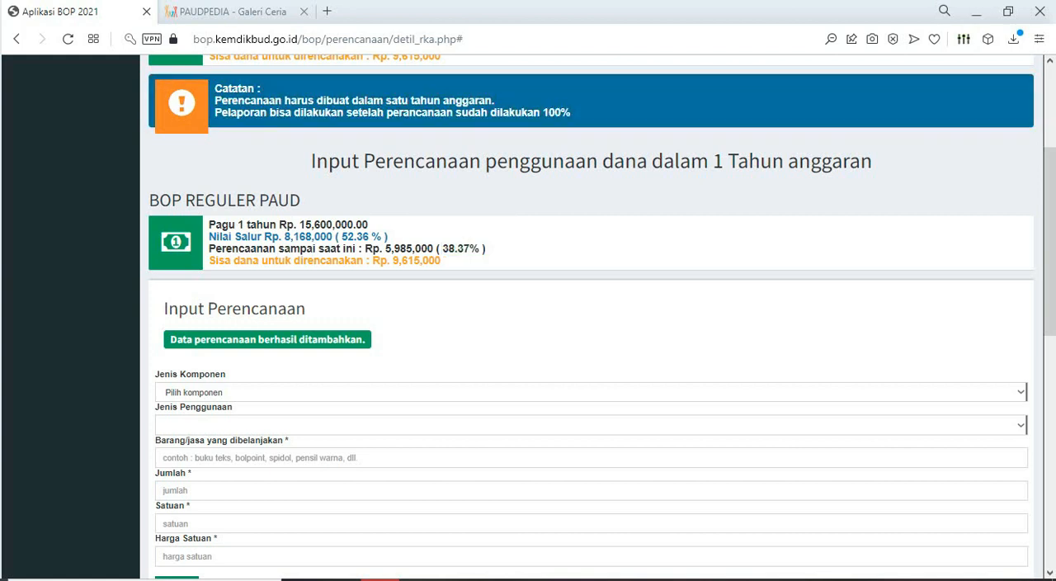
{"action": "left_click", "coordinate": [482, 249]}
{"action": "left_click_drag", "start_coordinate": [284, 236], "coordinate": [333, 236]}
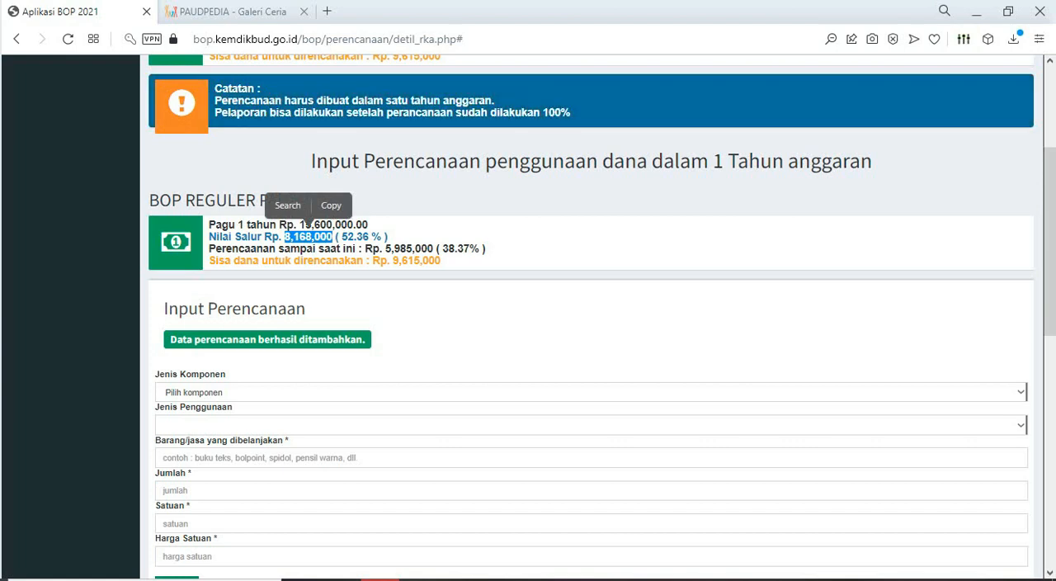
{"action": "scroll", "coordinate": [305, 223], "scroll_direction": "down", "scroll_amount": 1}
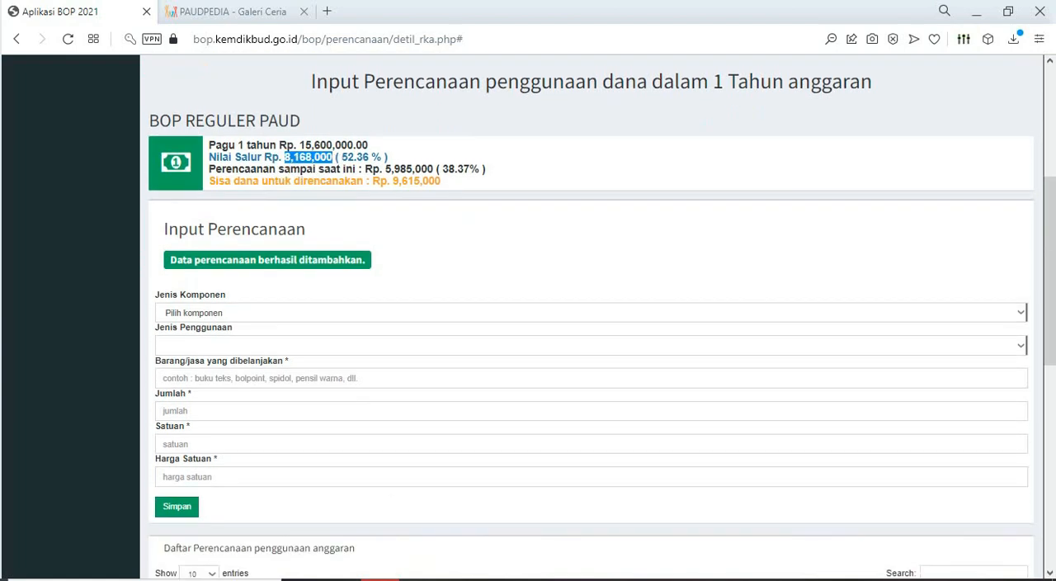
{"action": "scroll", "coordinate": [591, 316], "scroll_direction": "up", "scroll_amount": 4}
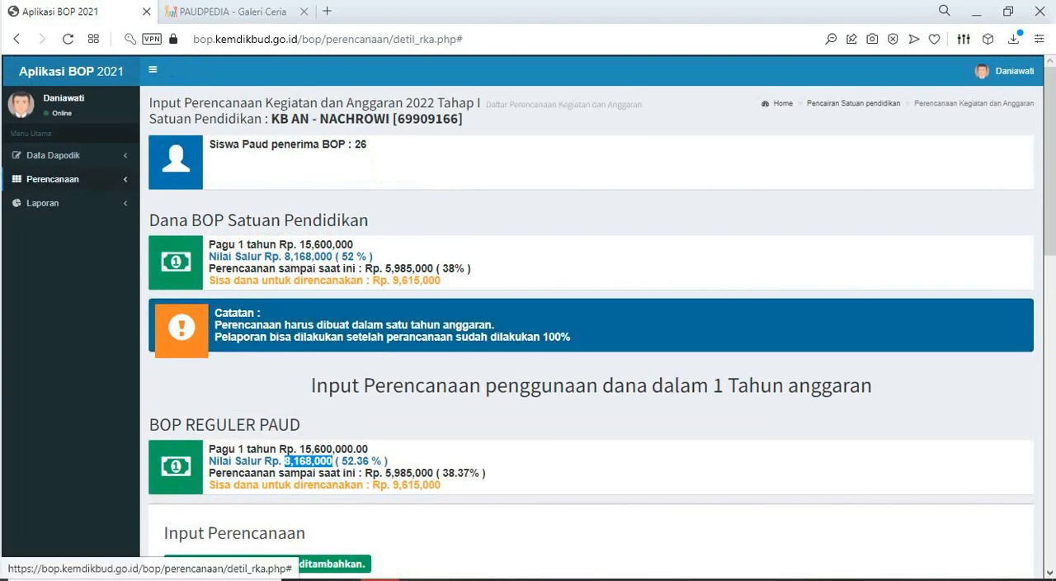
- Open the planning recapitulation (Rekapitulasi Perencanaan) and review the totals per Jenis Komponen
{"action": "left_click", "coordinate": [53, 179]}
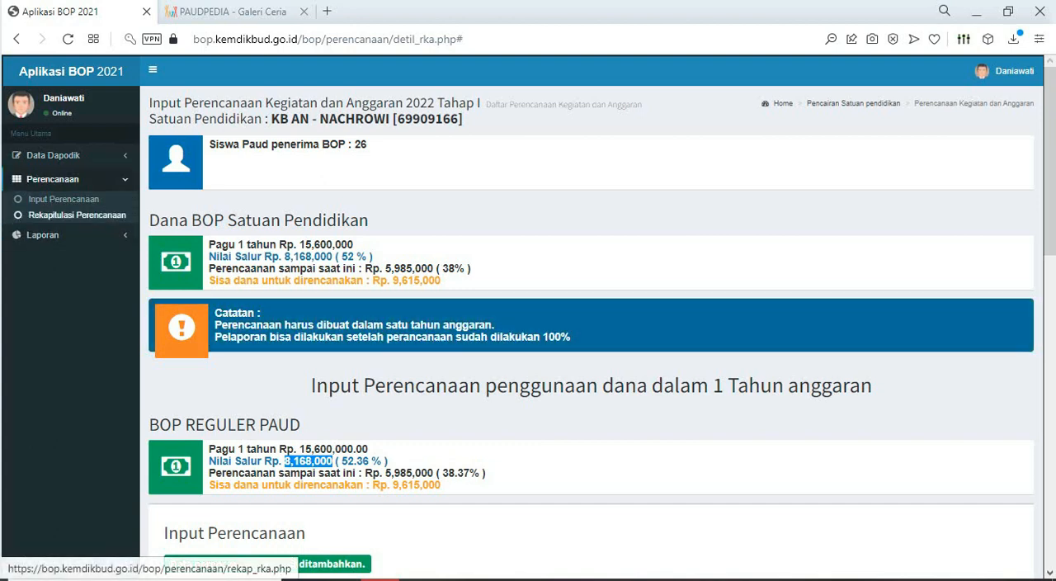
{"action": "left_click", "coordinate": [76, 214]}
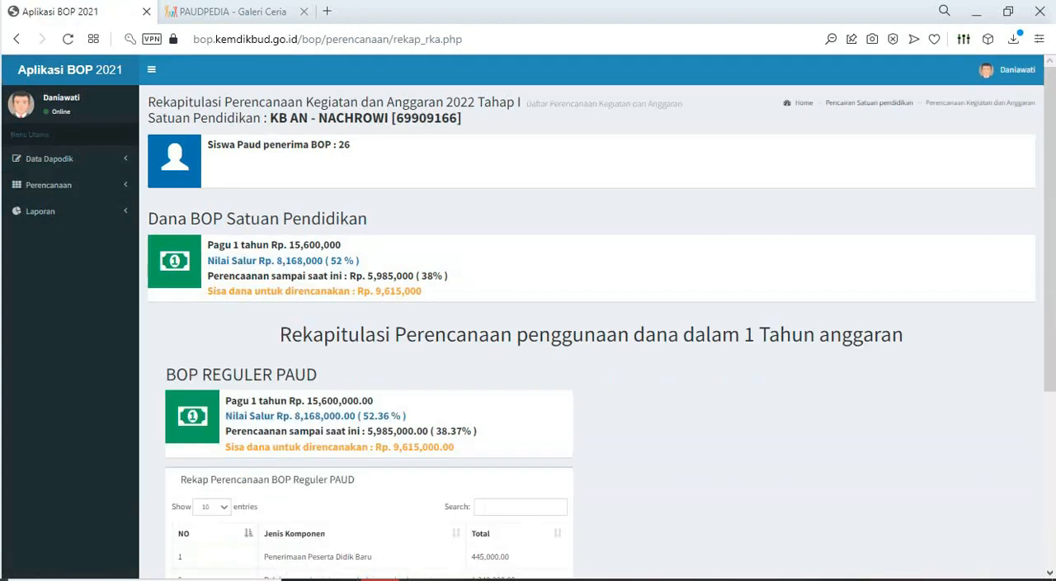
{"action": "scroll", "coordinate": [591, 330], "scroll_direction": "down", "scroll_amount": 3}
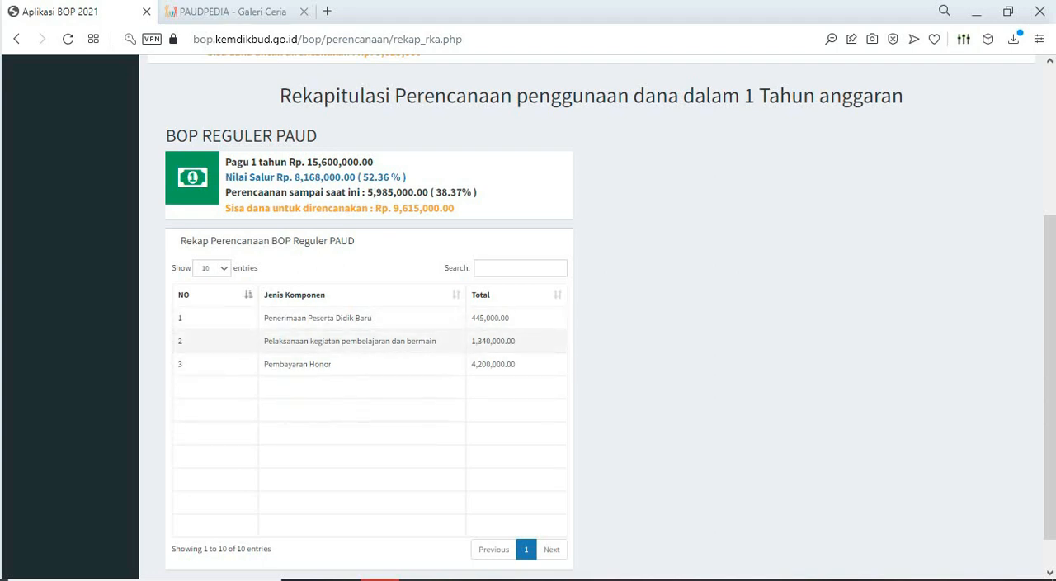
{"action": "scroll", "coordinate": [363, 313], "scroll_direction": "down", "scroll_amount": 1}
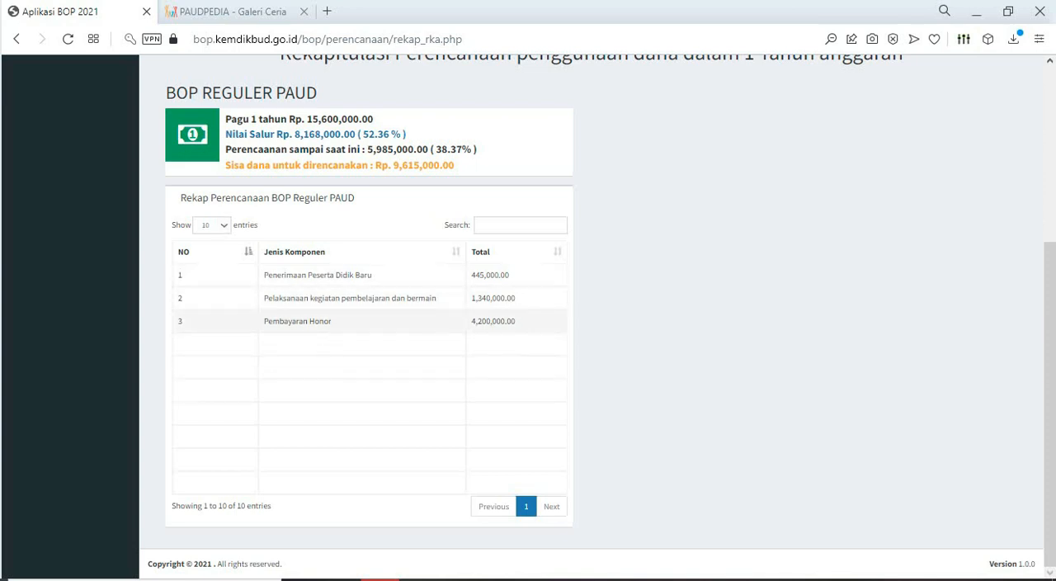
{"action": "scroll", "coordinate": [363, 321], "scroll_direction": "up", "scroll_amount": 6}
- Open the report entry page (Input Pelaporan) and review the spending details with their Rencana and Realisasi columns
{"action": "left_click", "coordinate": [40, 211]}
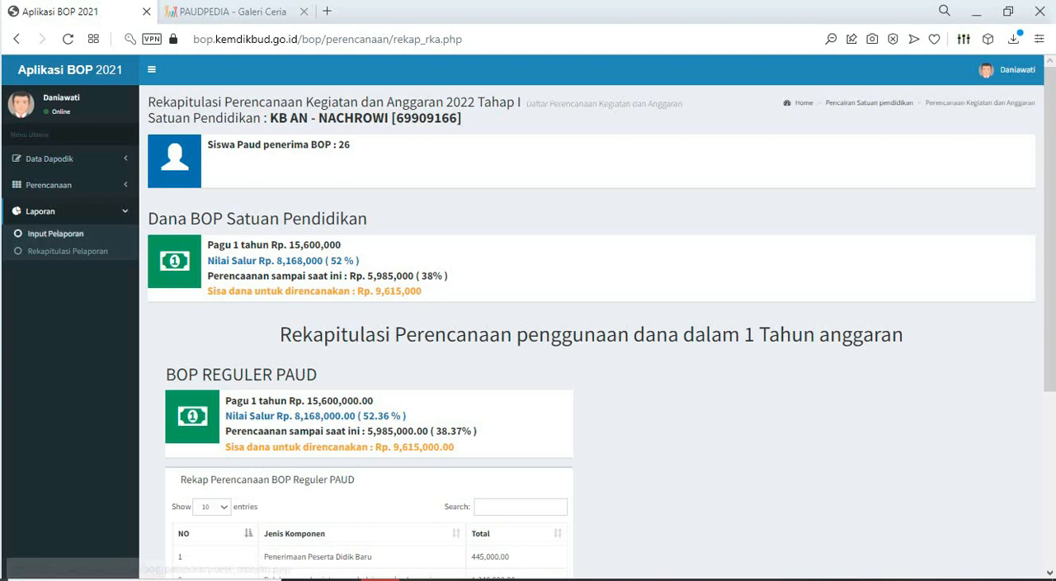
{"action": "left_click", "coordinate": [55, 233]}
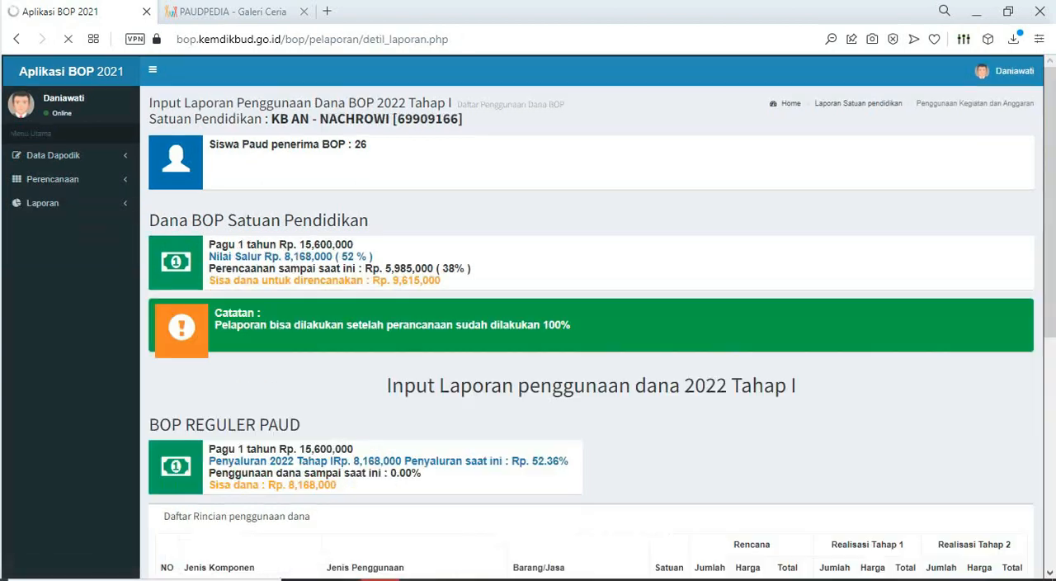
{"action": "scroll", "coordinate": [56, 234], "scroll_direction": "down", "scroll_amount": 3}
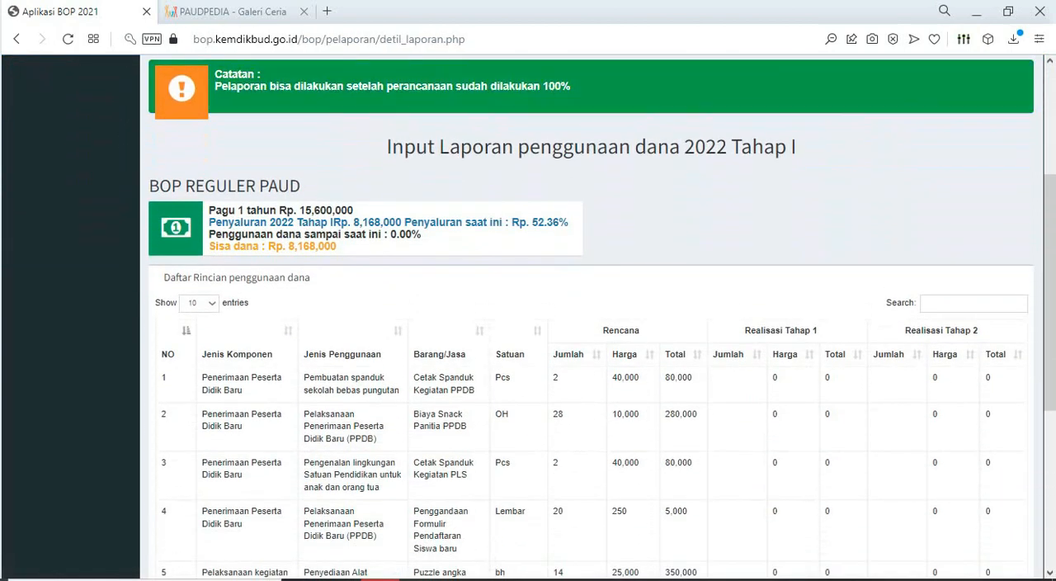
{"action": "scroll", "coordinate": [603, 316], "scroll_direction": "down", "scroll_amount": 2}
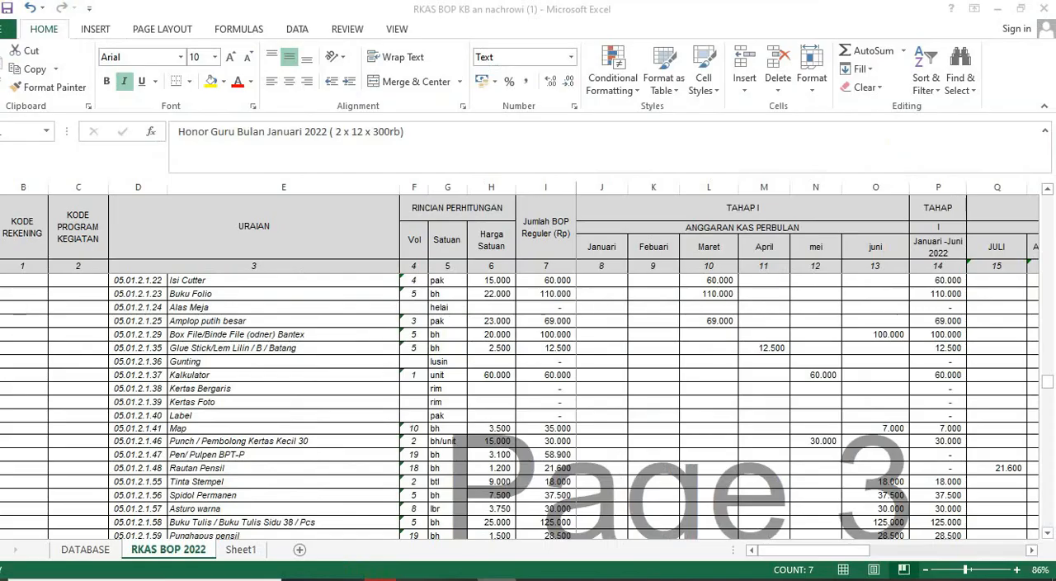
- Switch to the Excel RKAS BOP 2022 sheet and examine the Tahap I monthly columns from the income section down to the office supplies
{"action": "scroll", "coordinate": [528, 404], "scroll_direction": "up", "scroll_amount": 10}
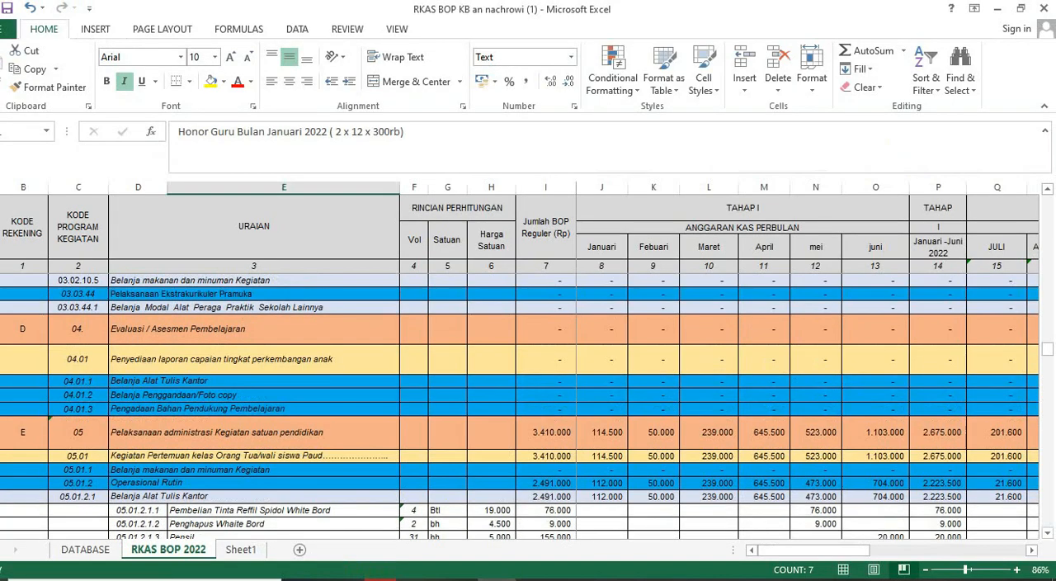
{"action": "scroll", "coordinate": [529, 405], "scroll_direction": "up", "scroll_amount": 8}
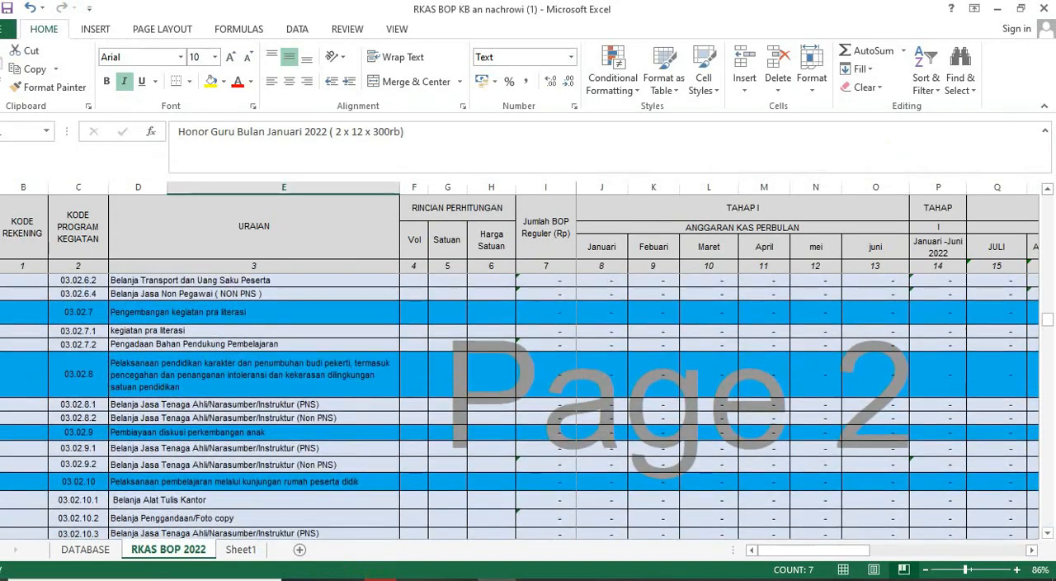
{"action": "left_click", "coordinate": [743, 208]}
{"action": "scroll", "coordinate": [528, 404], "scroll_direction": "up", "scroll_amount": 9}
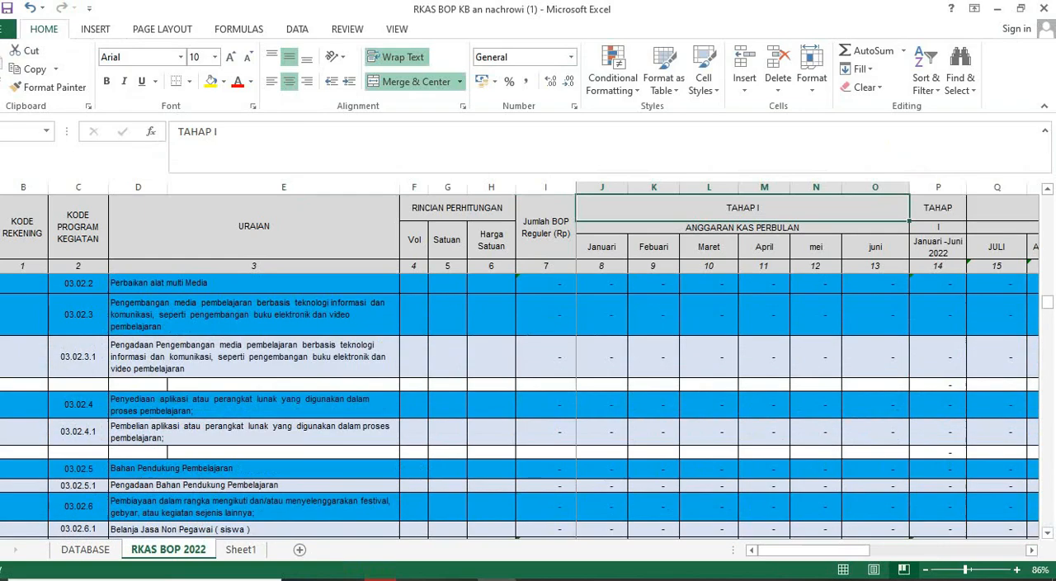
{"action": "scroll", "coordinate": [529, 405], "scroll_direction": "up", "scroll_amount": 10}
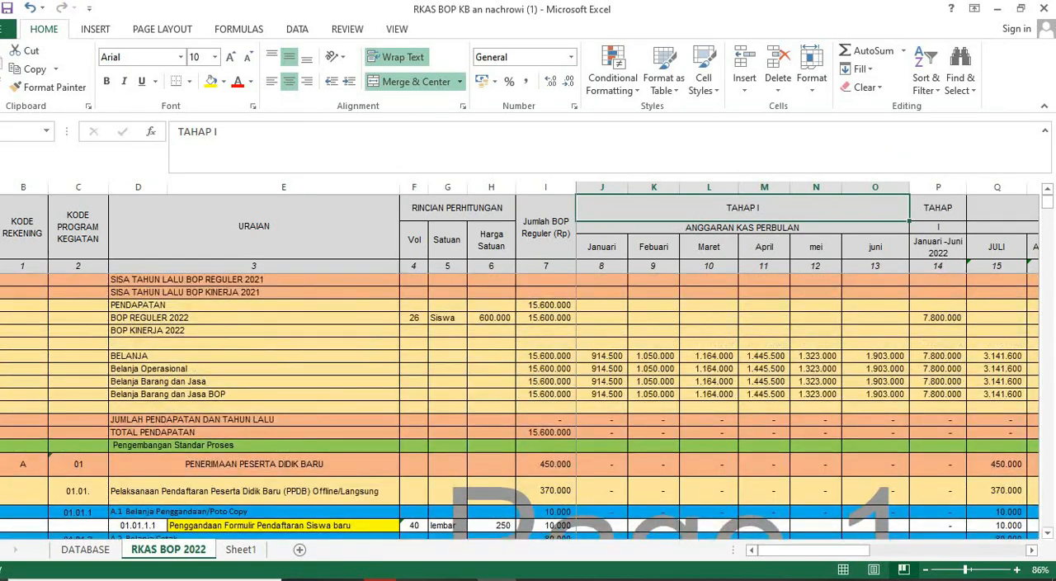
{"action": "scroll", "coordinate": [528, 404], "scroll_direction": "down", "scroll_amount": 5}
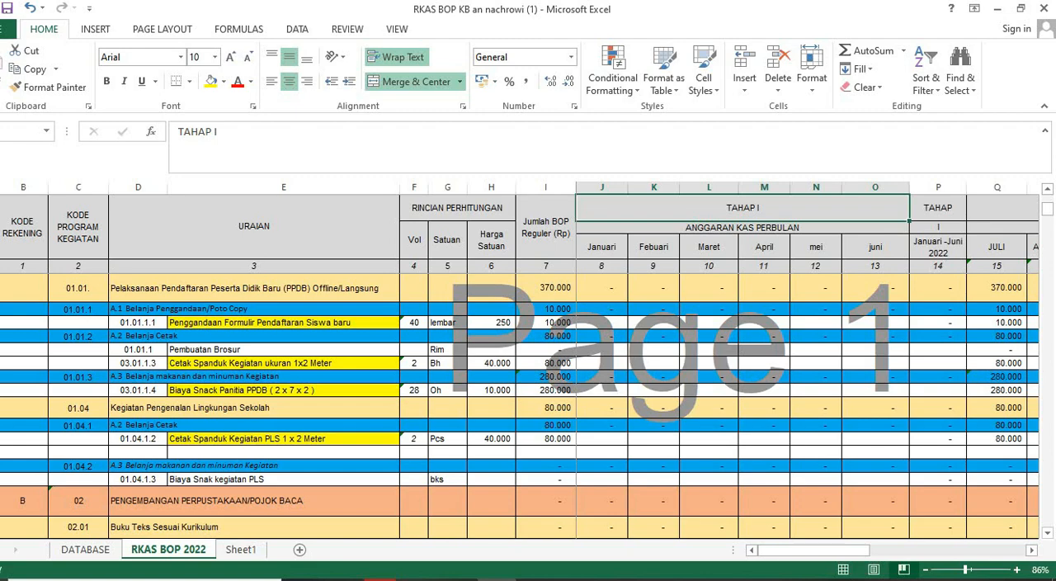
{"action": "scroll", "coordinate": [528, 404], "scroll_direction": "down", "scroll_amount": 10}
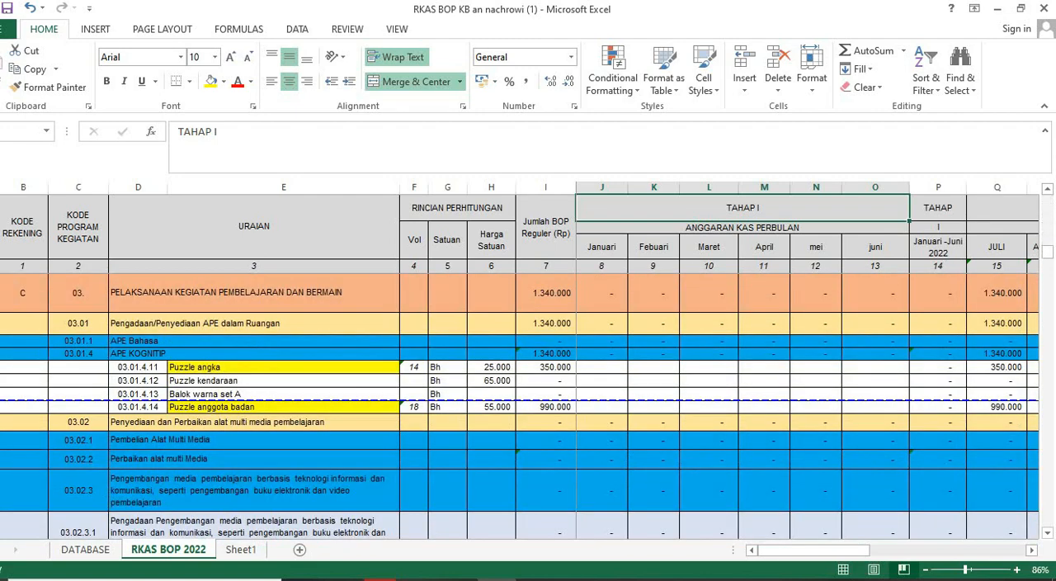
{"action": "scroll", "coordinate": [528, 404], "scroll_direction": "down", "scroll_amount": 3}
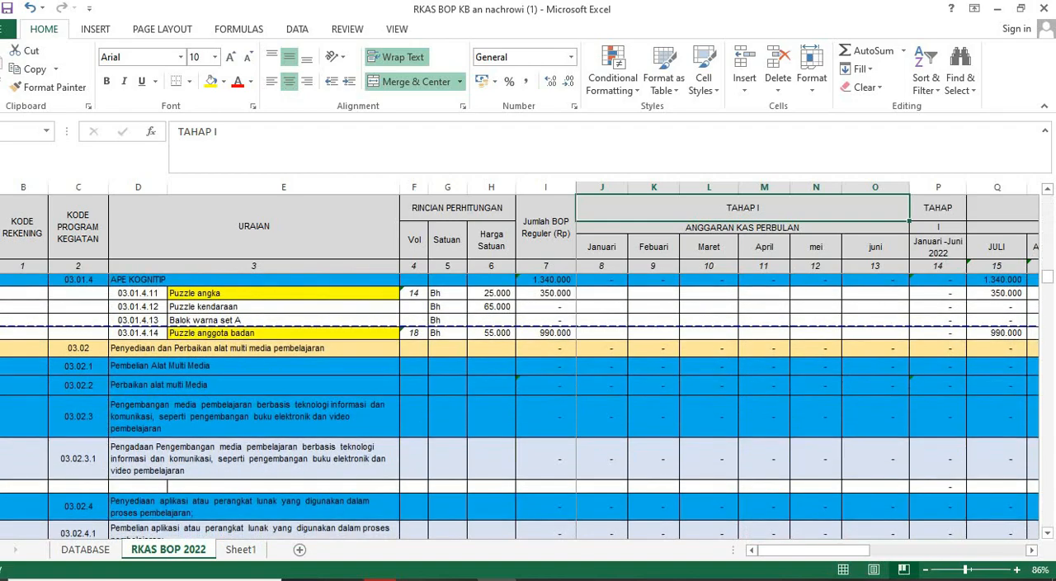
{"action": "scroll", "coordinate": [529, 405], "scroll_direction": "down", "scroll_amount": 10}
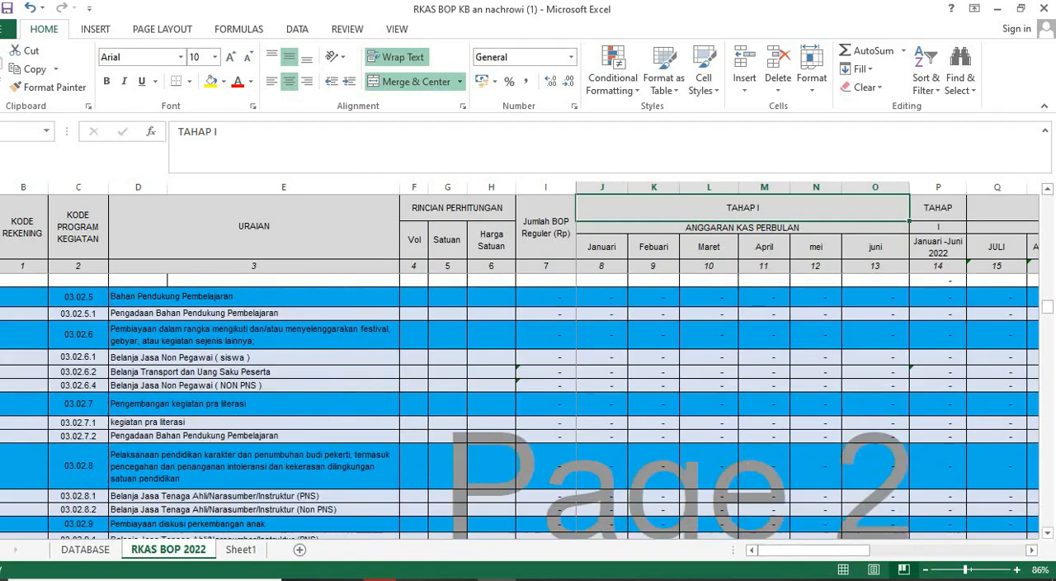
{"action": "scroll", "coordinate": [528, 404], "scroll_direction": "down", "scroll_amount": 12}
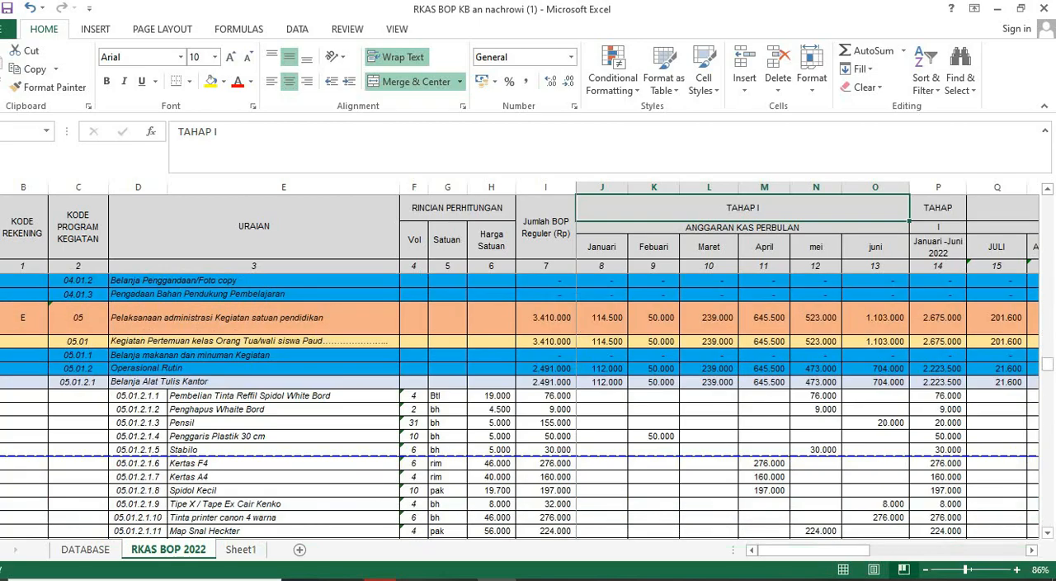
- Return to the BOP application and check the Daftar Rincian penggunaan dana list down to its last row
{"action": "key", "text": "alt+Tab"}
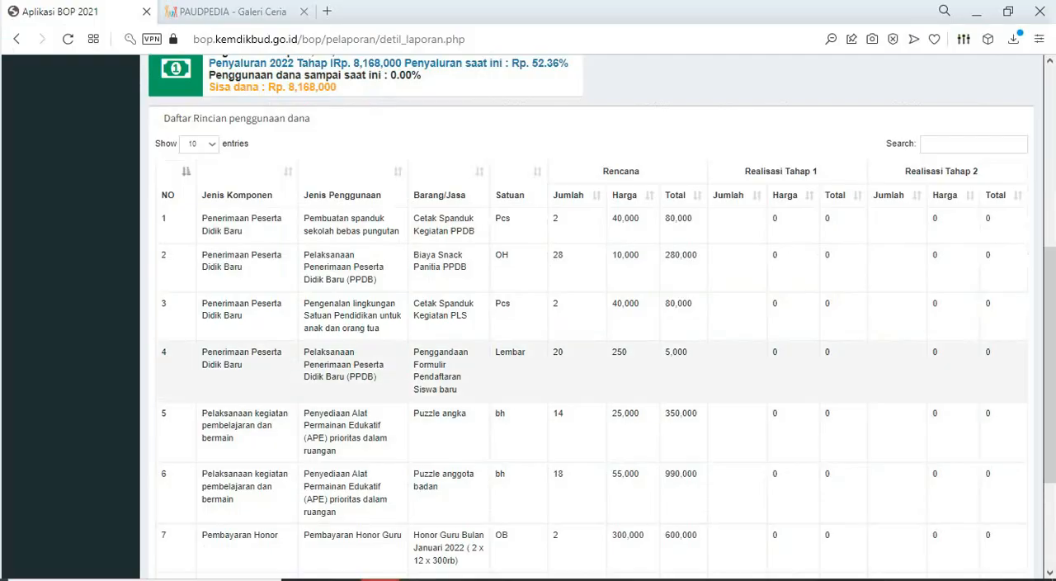
{"action": "scroll", "coordinate": [529, 268], "scroll_direction": "down", "scroll_amount": 3}
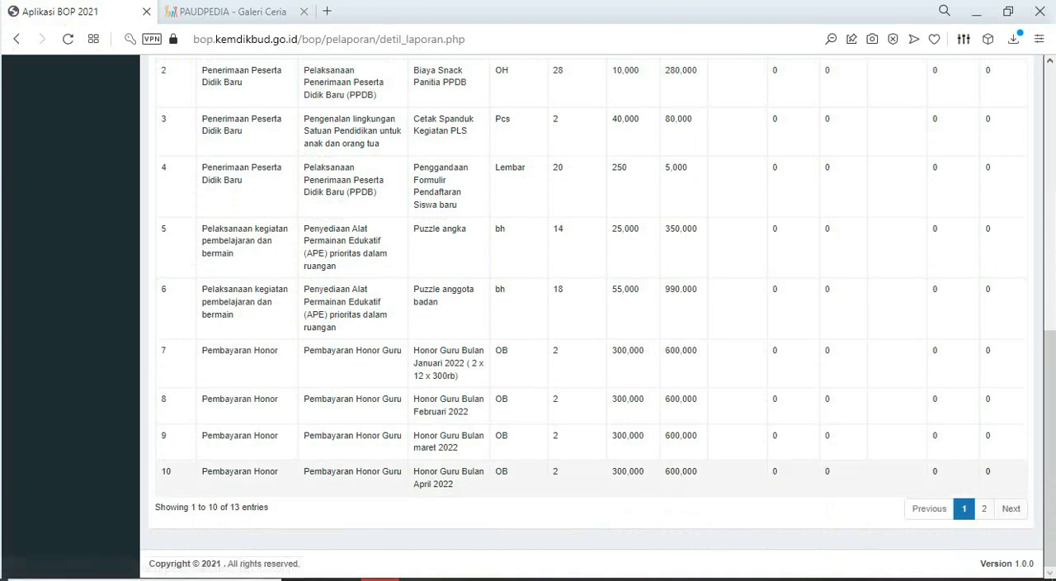
{"action": "scroll", "coordinate": [590, 314], "scroll_direction": "up", "scroll_amount": 5}
- Reopen Input Pelaporan, show 100 entries in the spending detail list and review all its rows
{"action": "left_click", "coordinate": [42, 98]}
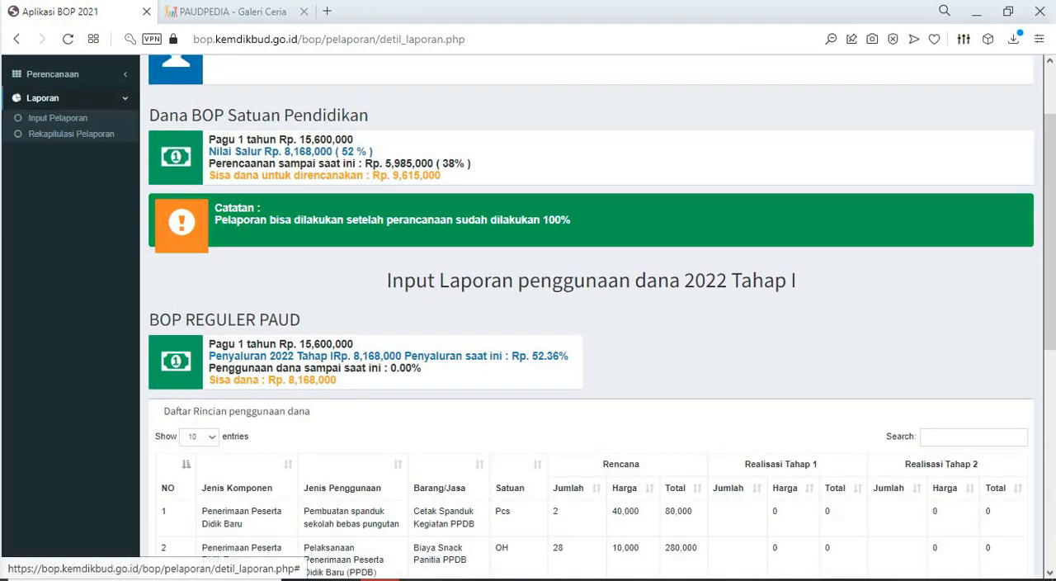
{"action": "left_click", "coordinate": [57, 118]}
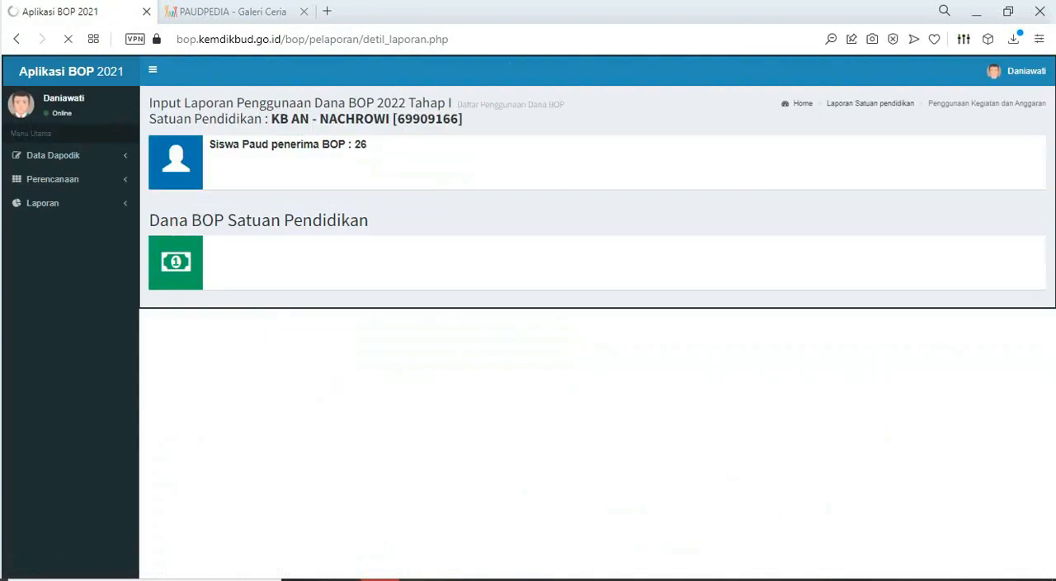
{"action": "scroll", "coordinate": [591, 314], "scroll_direction": "down", "scroll_amount": 2}
{"action": "scroll", "coordinate": [591, 314], "scroll_direction": "down", "scroll_amount": 2}
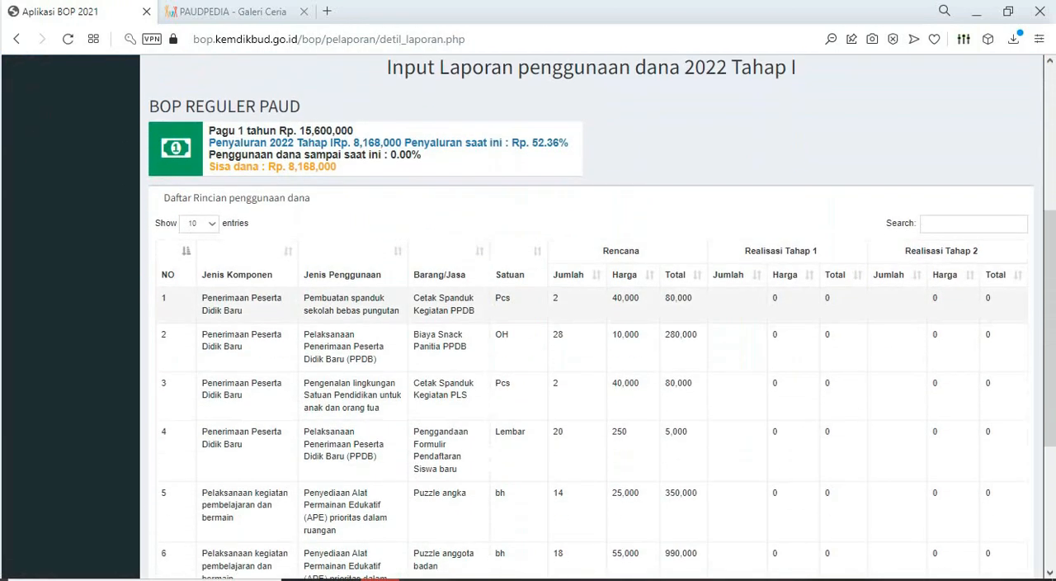
{"action": "left_click", "coordinate": [199, 223]}
{"action": "left_click", "coordinate": [194, 264]}
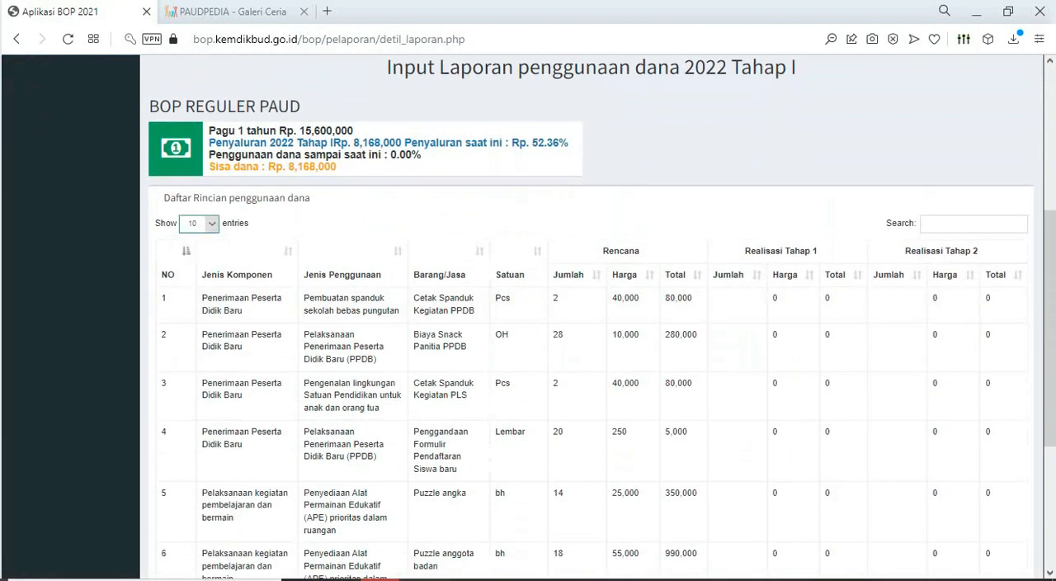
{"action": "scroll", "coordinate": [591, 314], "scroll_direction": "down", "scroll_amount": 5}
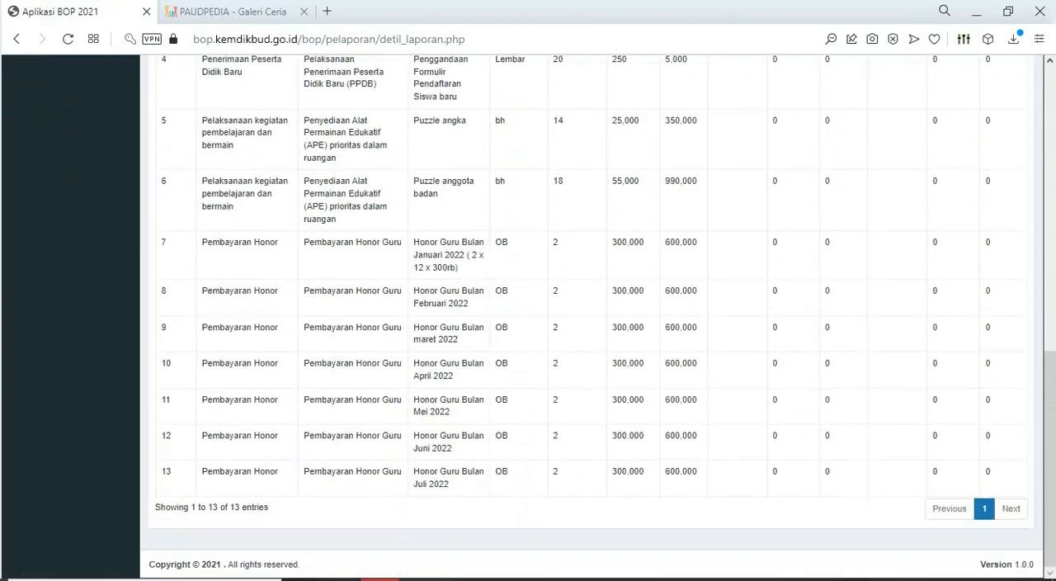
{"action": "scroll", "coordinate": [591, 313], "scroll_direction": "up", "scroll_amount": 7}
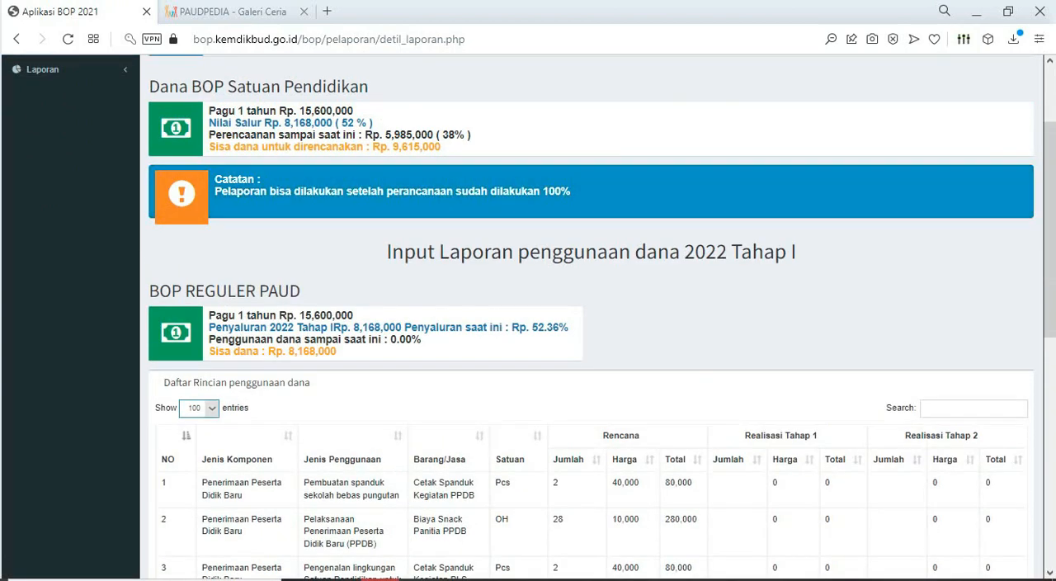
{"action": "scroll", "coordinate": [591, 313], "scroll_direction": "up", "scroll_amount": 2}
- Look through the Perencanaan and Laporan pages available, reload Input Pelaporan and review its spending detail list again
{"action": "left_click", "coordinate": [42, 202]}
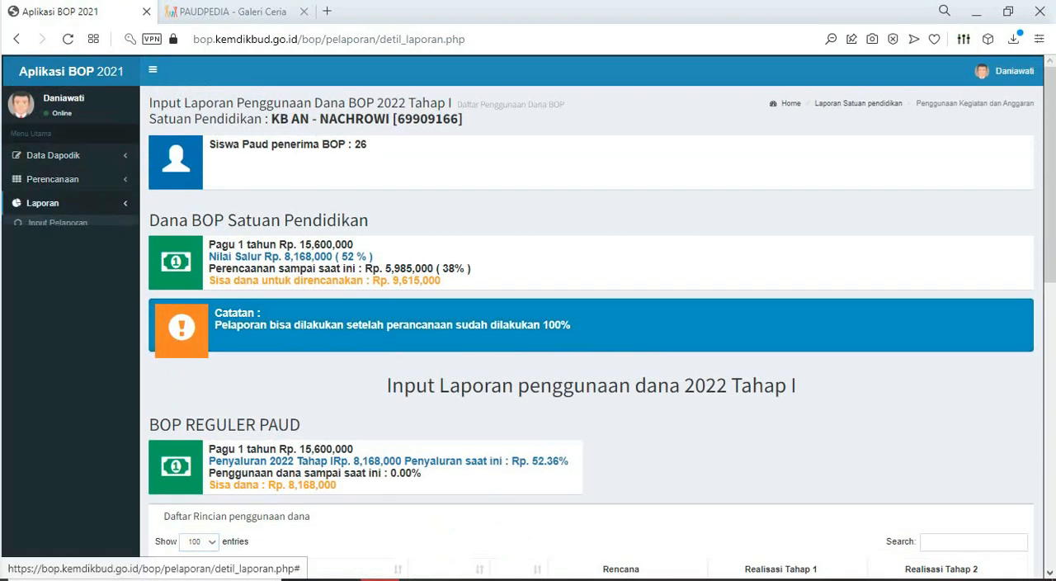
{"action": "left_click", "coordinate": [52, 178]}
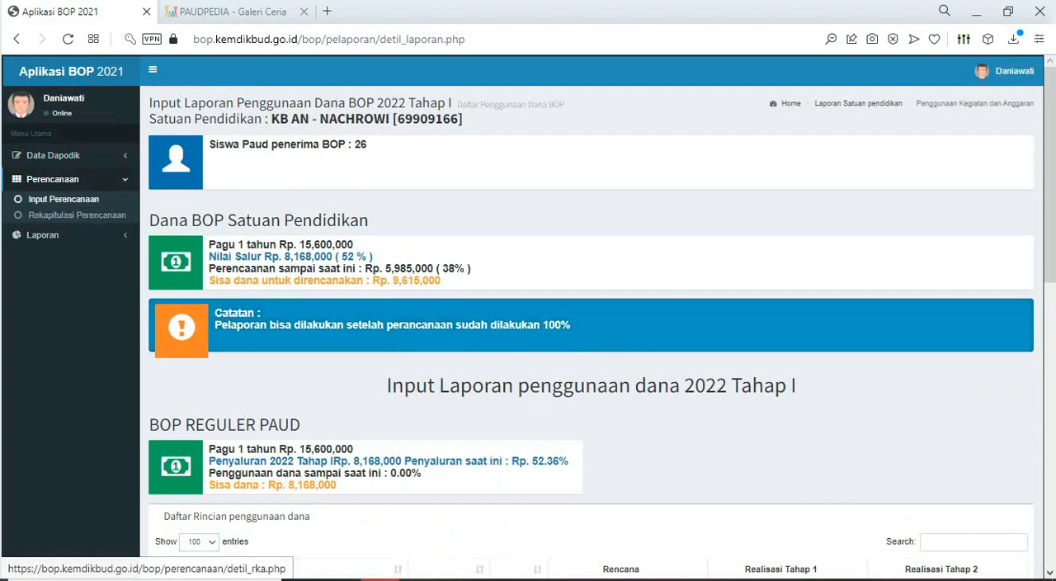
{"action": "left_click", "coordinate": [43, 234]}
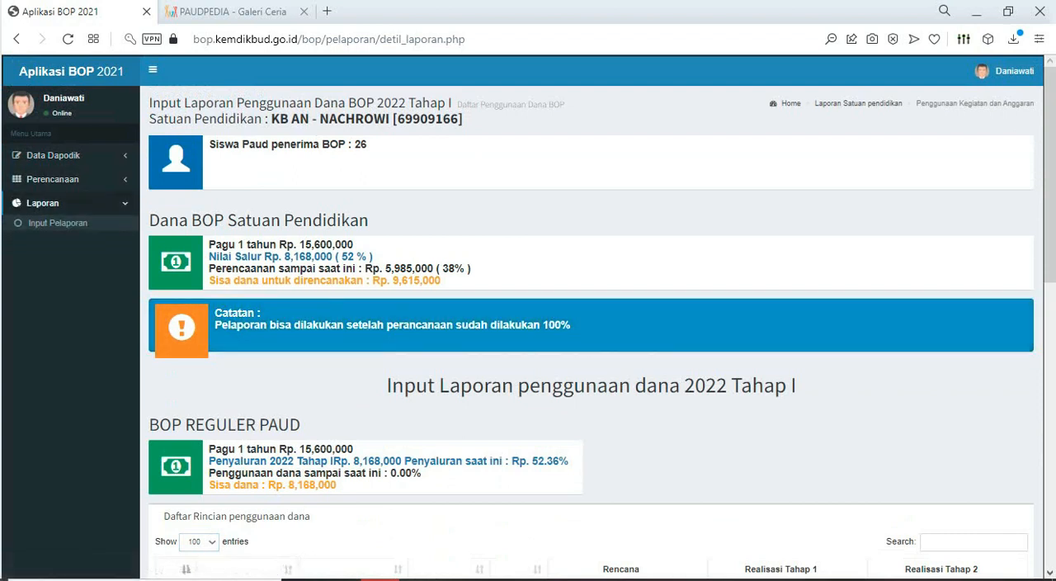
{"action": "left_click", "coordinate": [58, 223]}
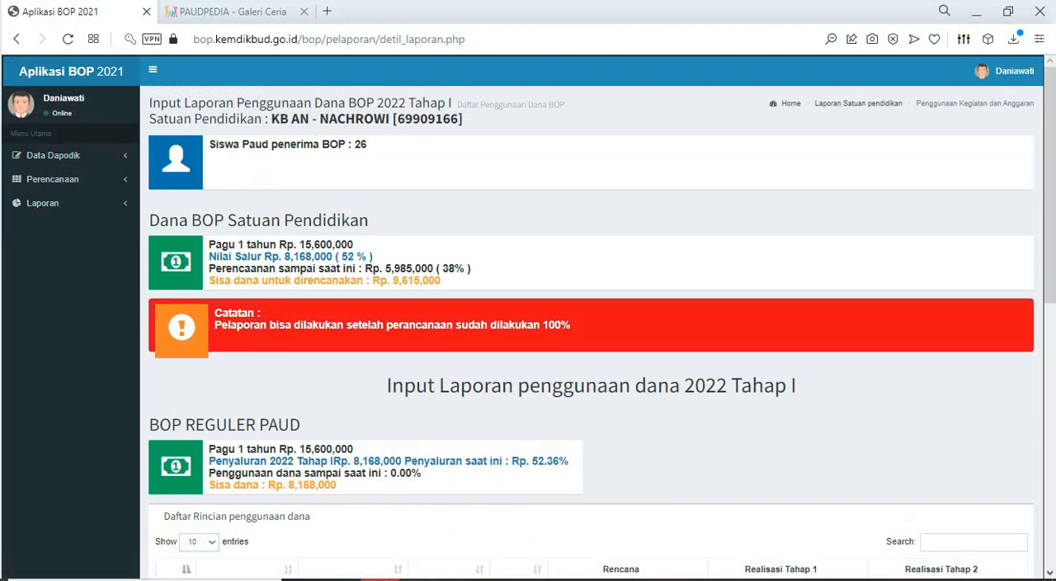
{"action": "scroll", "coordinate": [591, 317], "scroll_direction": "down", "scroll_amount": 1}
{"action": "scroll", "coordinate": [592, 317], "scroll_direction": "down", "scroll_amount": 2}
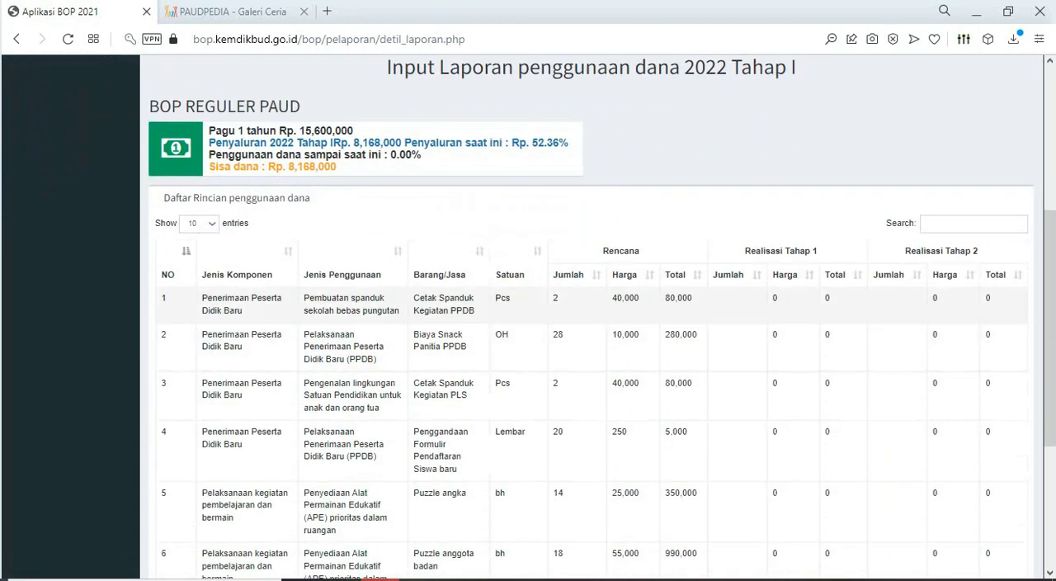
{"action": "scroll", "coordinate": [592, 317], "scroll_direction": "down", "scroll_amount": 3}
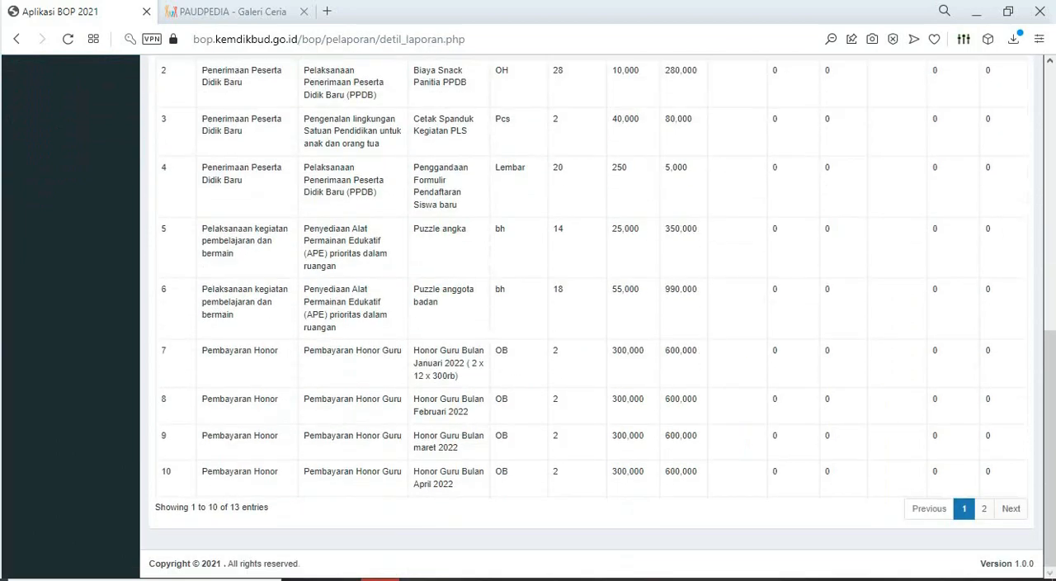
- Examine the disbursement percentages and used-funds figures in the Input Pelaporan page's budget summaries
{"action": "scroll", "coordinate": [591, 317], "scroll_direction": "up", "scroll_amount": 4}
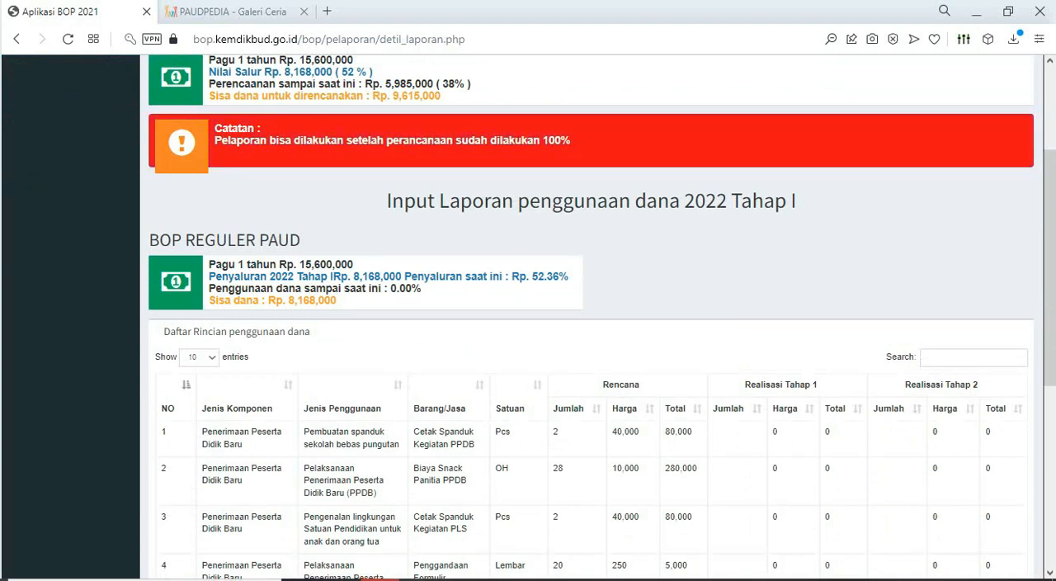
{"action": "scroll", "coordinate": [591, 317], "scroll_direction": "up", "scroll_amount": 1}
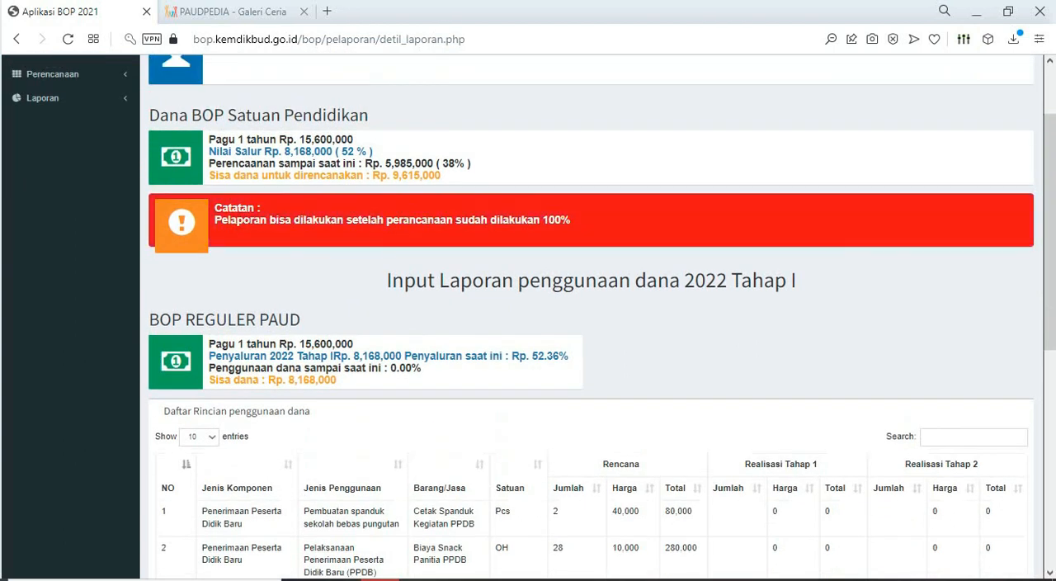
{"action": "double_click", "coordinate": [348, 152]}
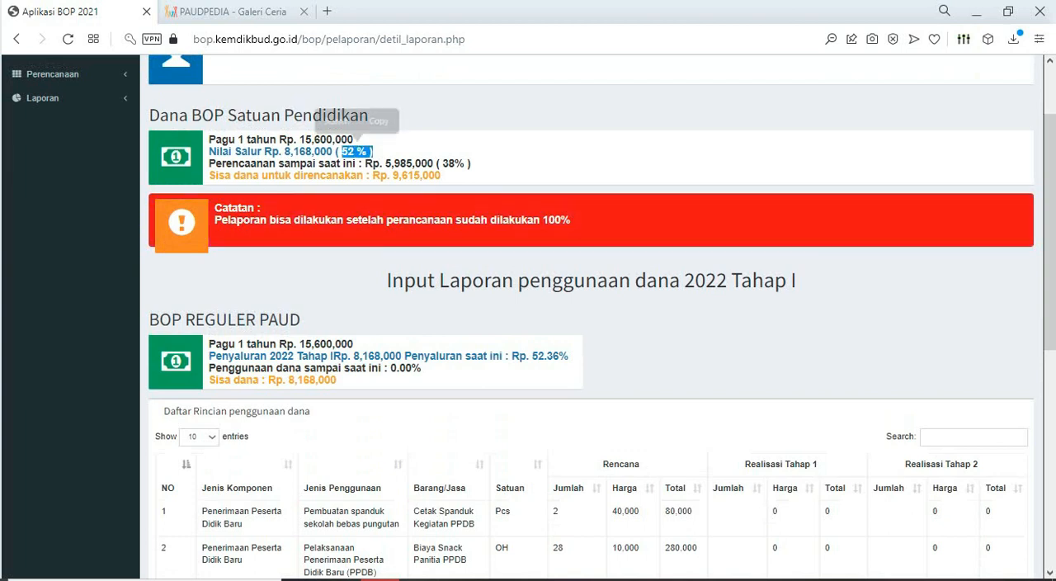
{"action": "scroll", "coordinate": [357, 135], "scroll_direction": "down", "scroll_amount": 1}
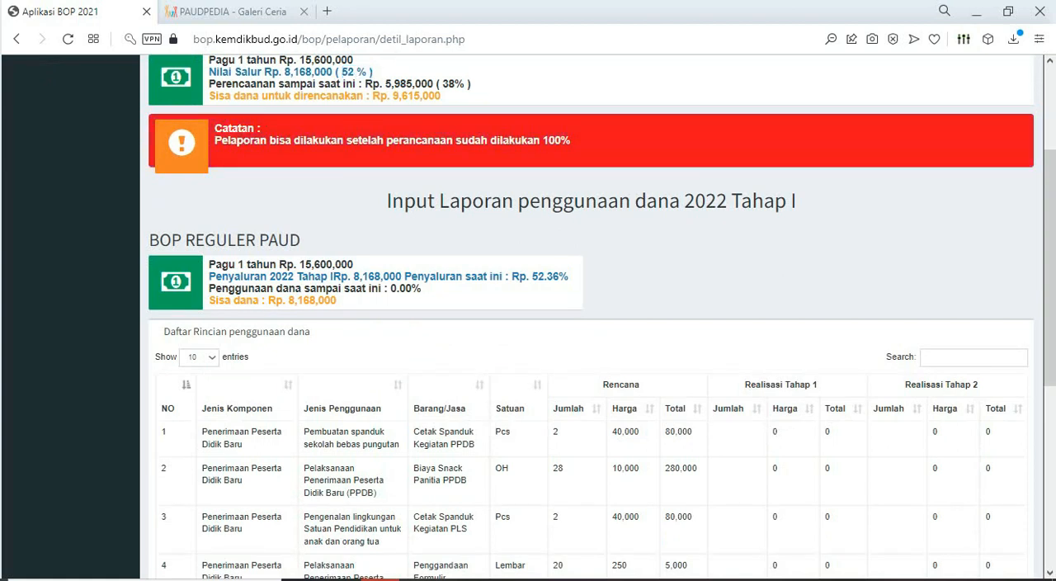
{"action": "left_click_drag", "start_coordinate": [391, 289], "coordinate": [422, 288]}
{"action": "left_click_drag", "start_coordinate": [529, 277], "coordinate": [568, 277]}
{"action": "scroll", "coordinate": [568, 281], "scroll_direction": "up", "scroll_amount": 2}
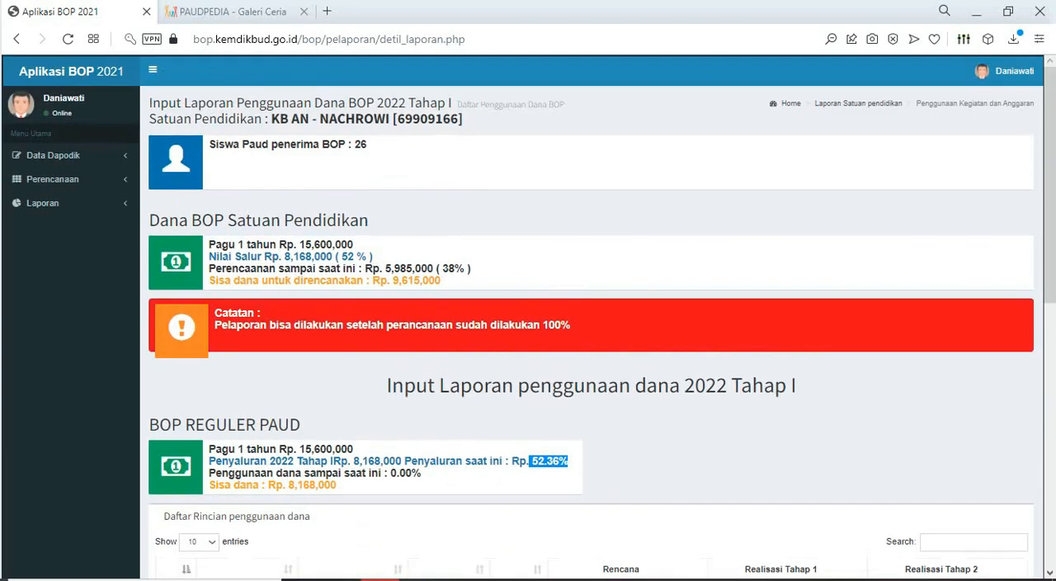
- Open Input Perencanaan and check its yearly ceiling and disbursed amount, planning form and planned spending list
{"action": "left_click", "coordinate": [53, 179]}
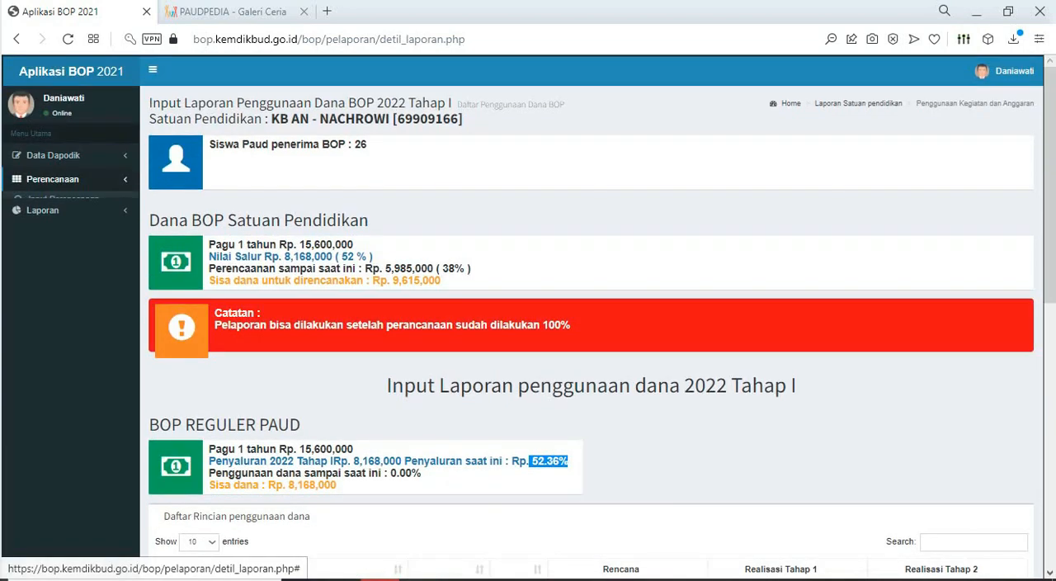
{"action": "left_click", "coordinate": [55, 198]}
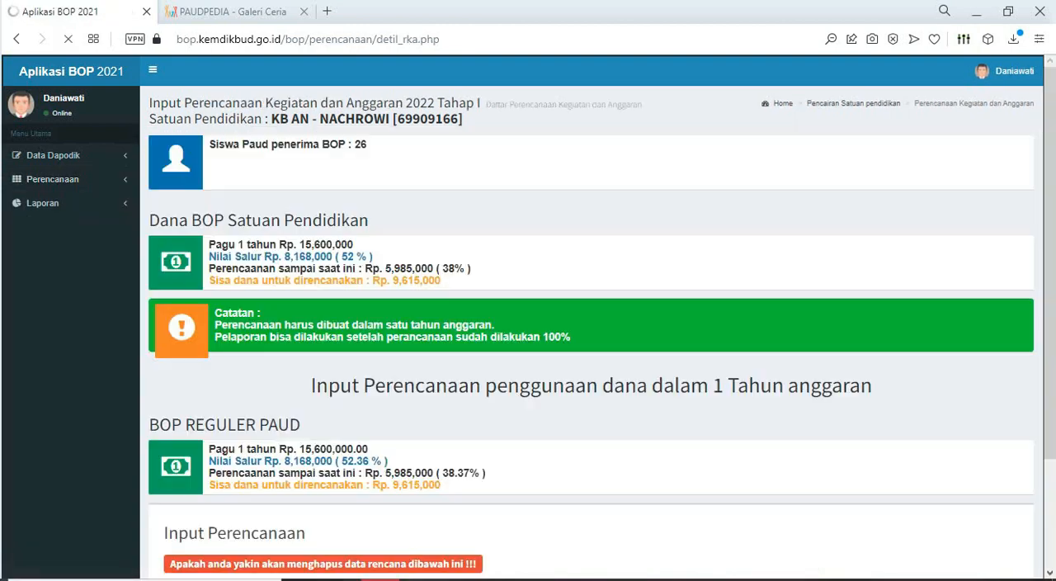
{"action": "scroll", "coordinate": [590, 317], "scroll_direction": "down", "scroll_amount": 5}
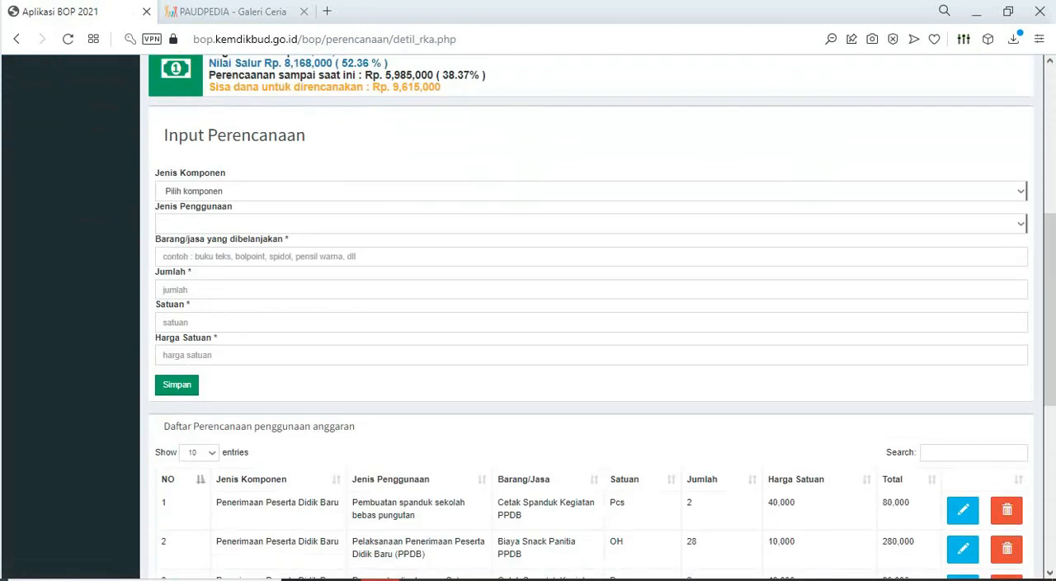
{"action": "scroll", "coordinate": [591, 317], "scroll_direction": "down", "scroll_amount": 4}
{"action": "scroll", "coordinate": [591, 317], "scroll_direction": "up", "scroll_amount": 5}
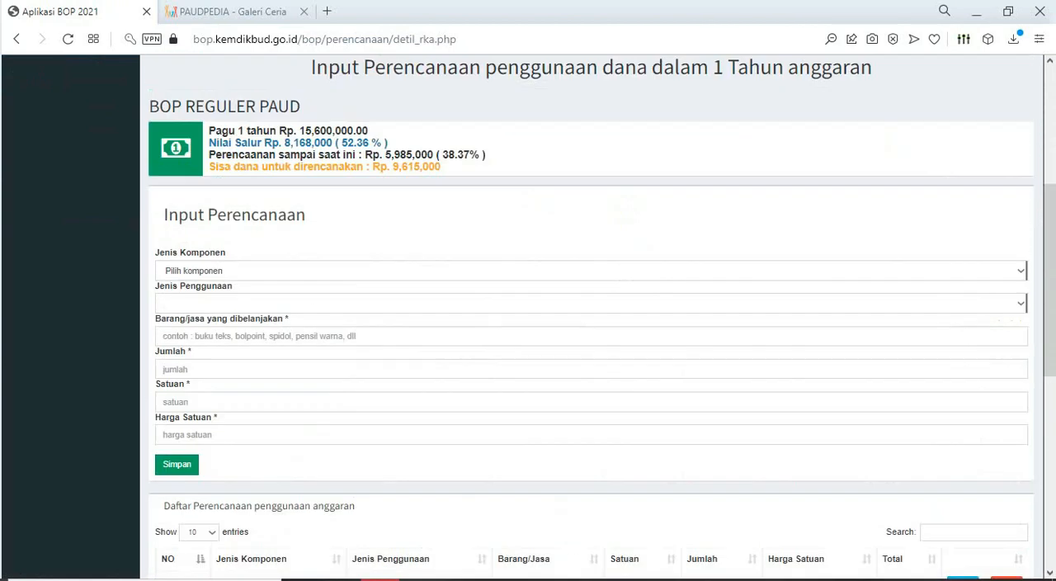
{"action": "scroll", "coordinate": [591, 317], "scroll_direction": "up", "scroll_amount": 4}
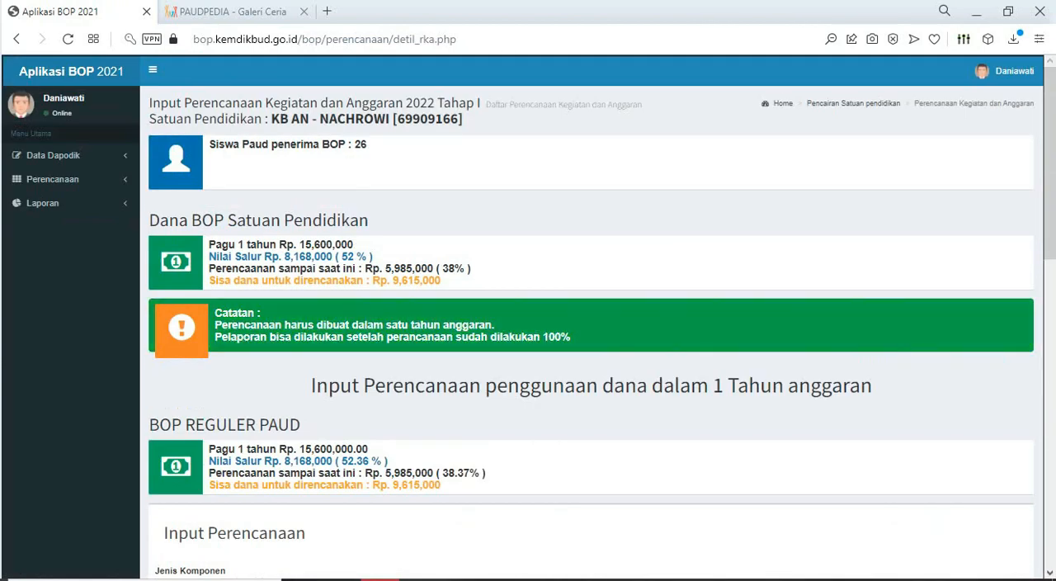
{"action": "left_click_drag", "start_coordinate": [327, 257], "coordinate": [372, 257]}
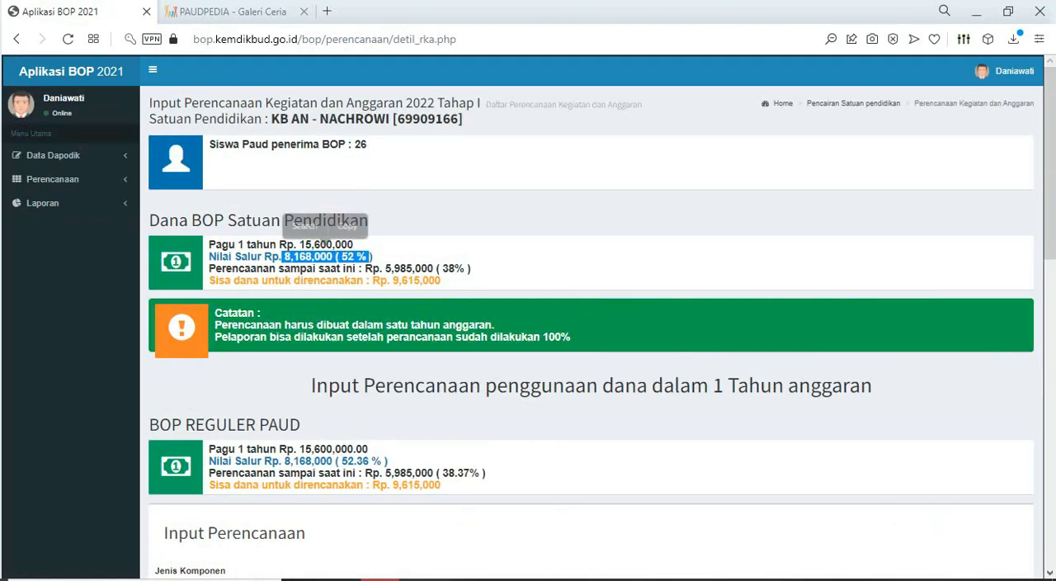
{"action": "left_click_drag", "start_coordinate": [299, 246], "coordinate": [347, 246]}
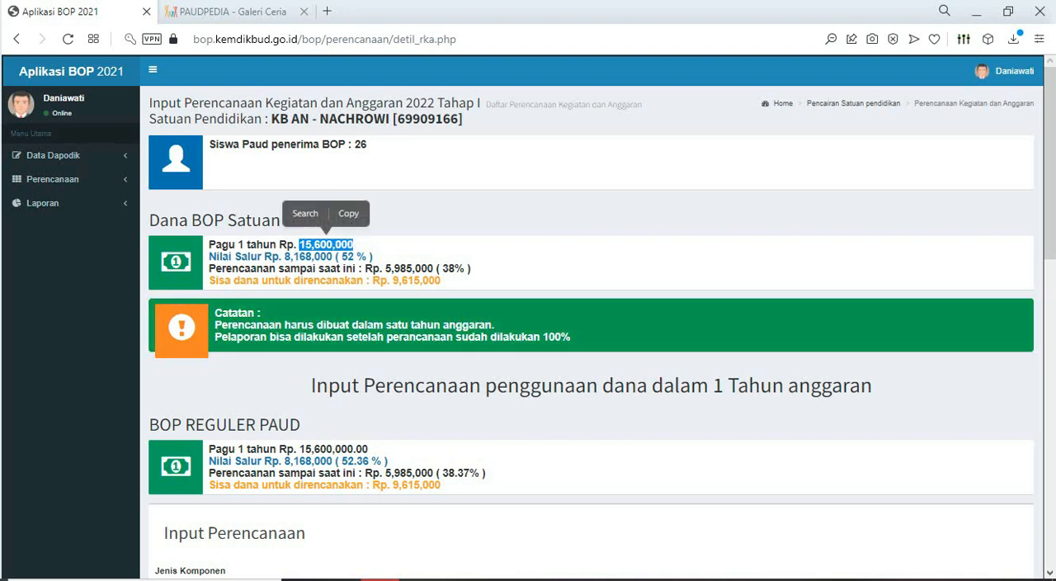
{"action": "scroll", "coordinate": [591, 331], "scroll_direction": "down", "scroll_amount": 8}
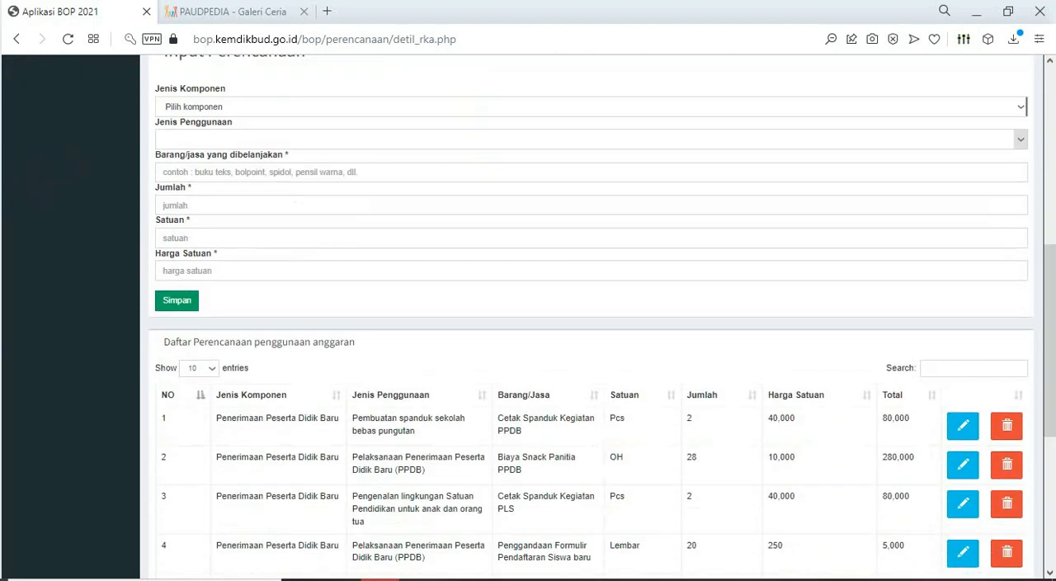
{"action": "scroll", "coordinate": [591, 317], "scroll_direction": "up", "scroll_amount": 10}
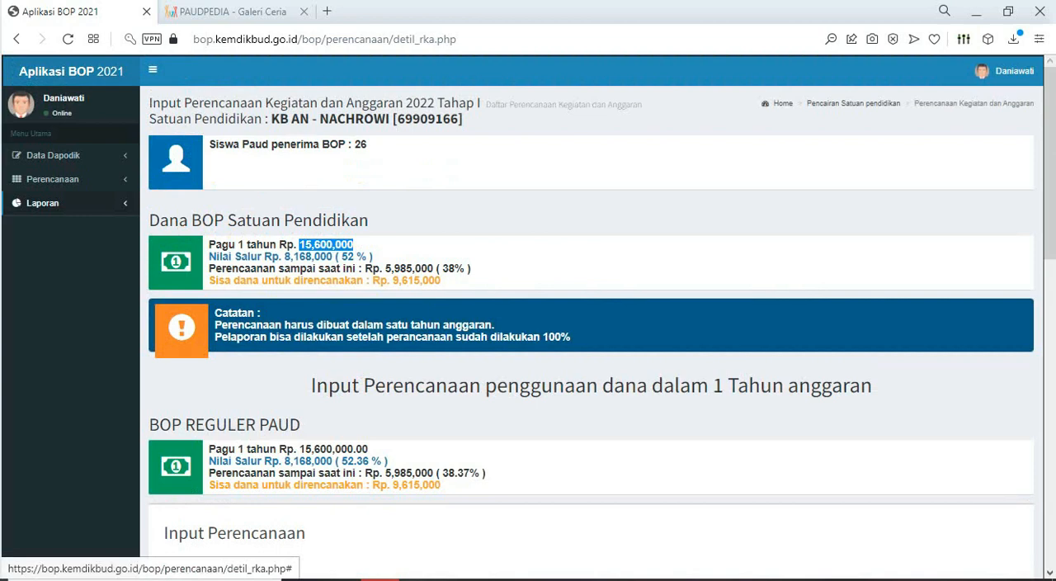
{"action": "left_click", "coordinate": [43, 203]}
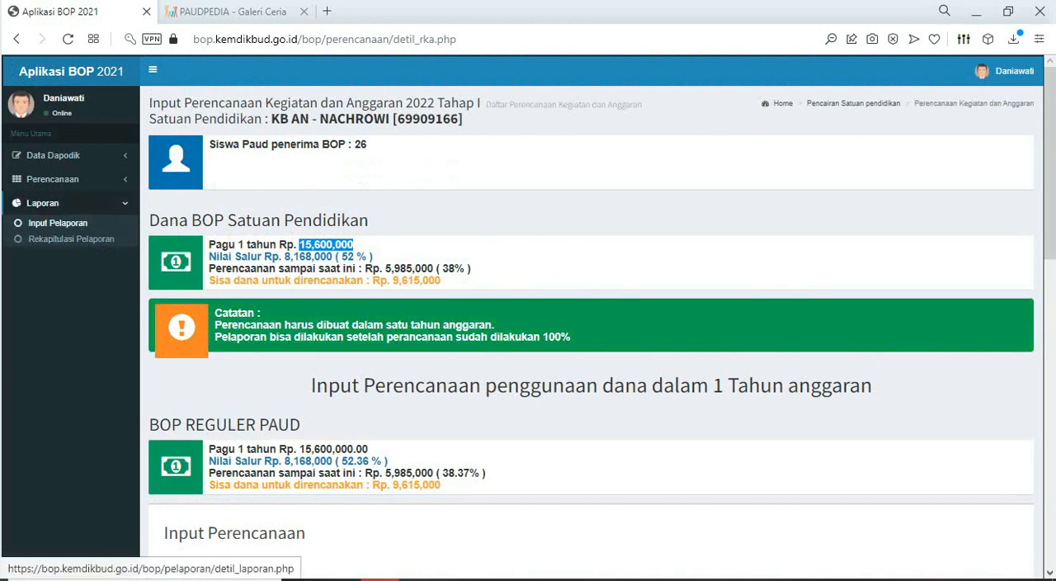
- Set Jenis Komponen to Pembayaran Honor in the planning form and show page 2 of the planned spending list
{"action": "scroll", "coordinate": [591, 330], "scroll_direction": "down", "scroll_amount": 2}
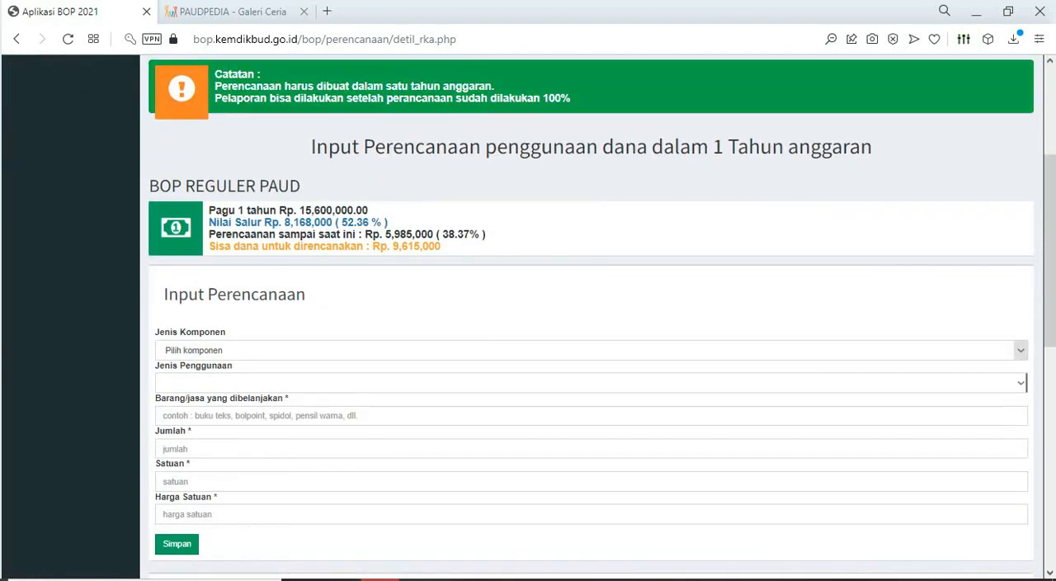
{"action": "left_click", "coordinate": [591, 350]}
{"action": "left_click", "coordinate": [204, 479]}
{"action": "scroll", "coordinate": [591, 297], "scroll_direction": "down", "scroll_amount": 7}
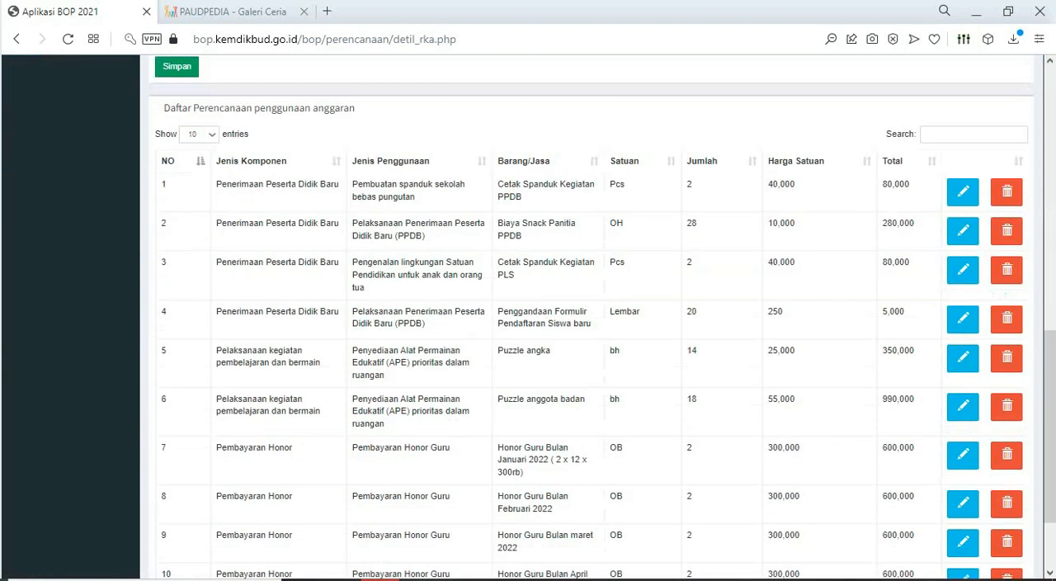
{"action": "left_click", "coordinate": [984, 508]}
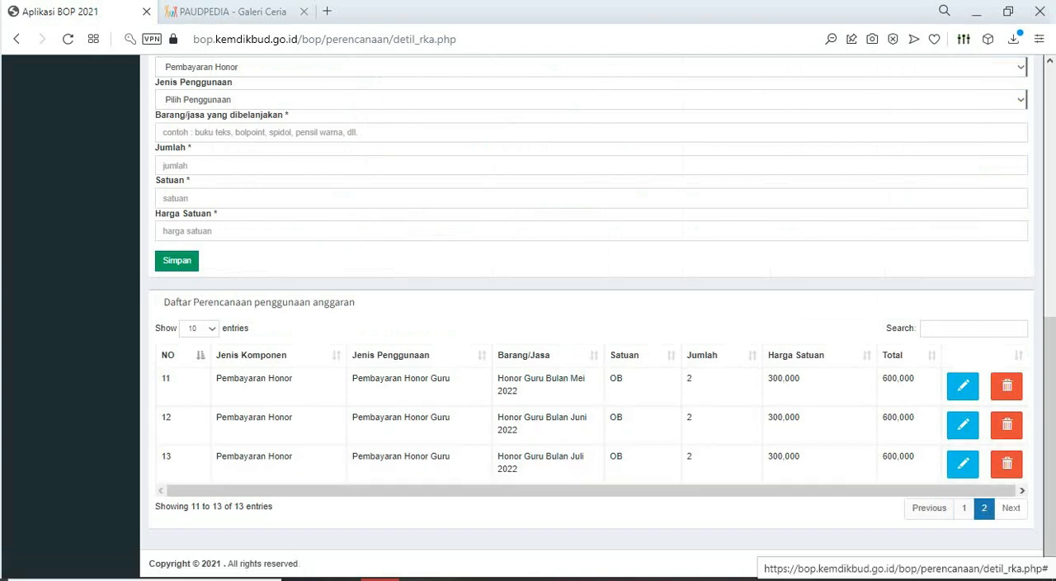
- Copy the description "Honor Guru Bulan Agustus 2022" from the Excel RKAS BOP 2022 sheet and return to the BOP application
{"action": "left_click", "coordinate": [497, 579]}
{"action": "scroll", "coordinate": [528, 404], "scroll_direction": "down", "scroll_amount": 20}
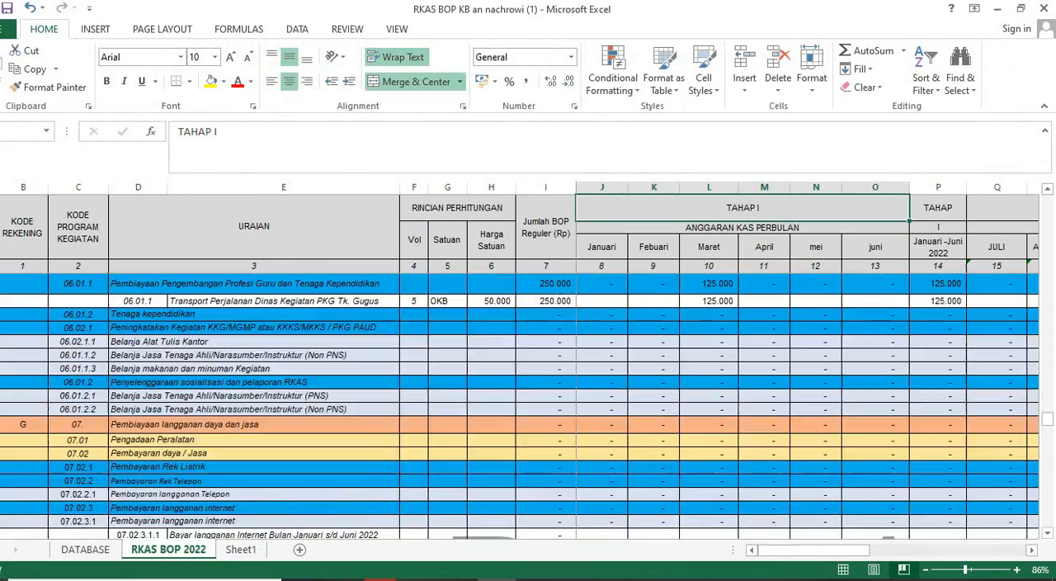
{"action": "scroll", "coordinate": [528, 405], "scroll_direction": "down", "scroll_amount": 20}
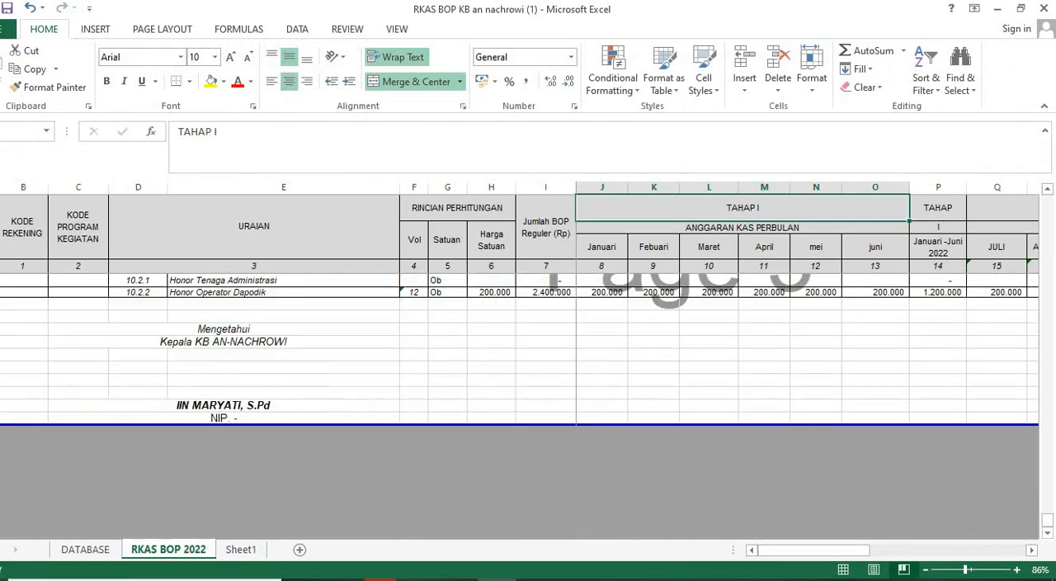
{"action": "scroll", "coordinate": [528, 405], "scroll_direction": "up", "scroll_amount": 2}
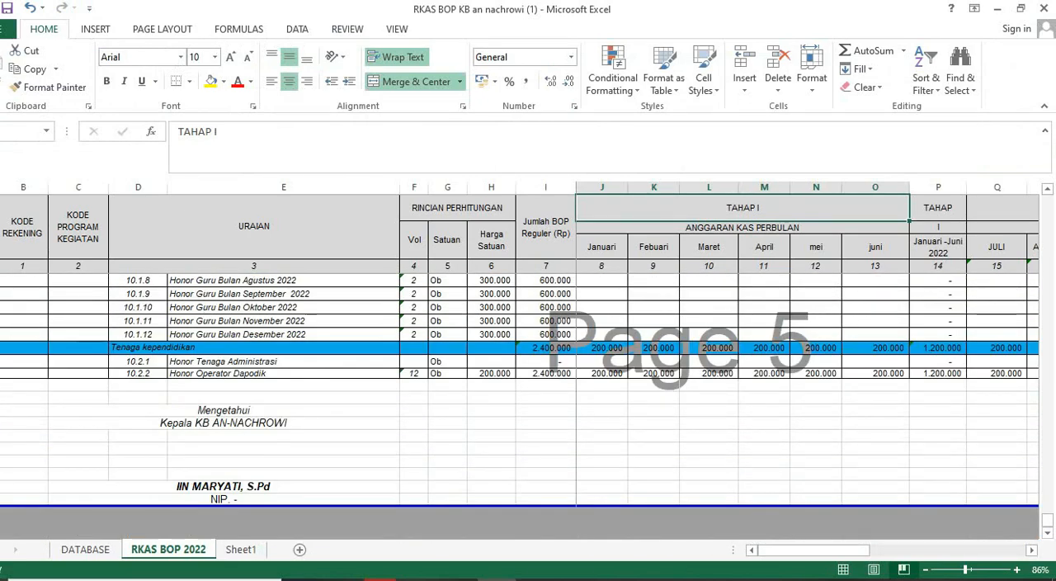
{"action": "scroll", "coordinate": [528, 404], "scroll_direction": "up", "scroll_amount": 1}
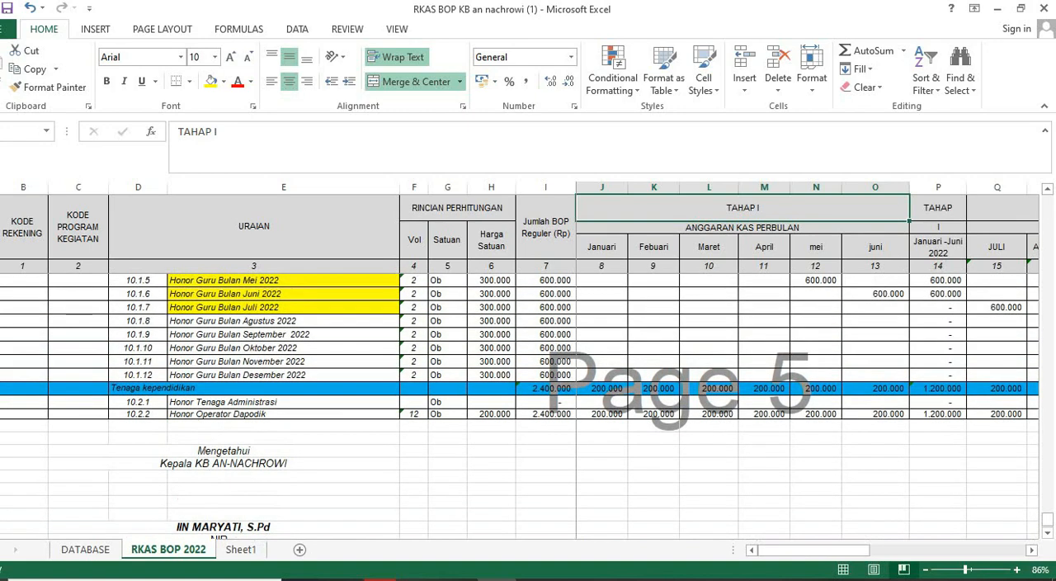
{"action": "left_click", "coordinate": [284, 321]}
{"action": "key", "text": "ctrl+c"}
{"action": "key", "text": "alt+Tab"}
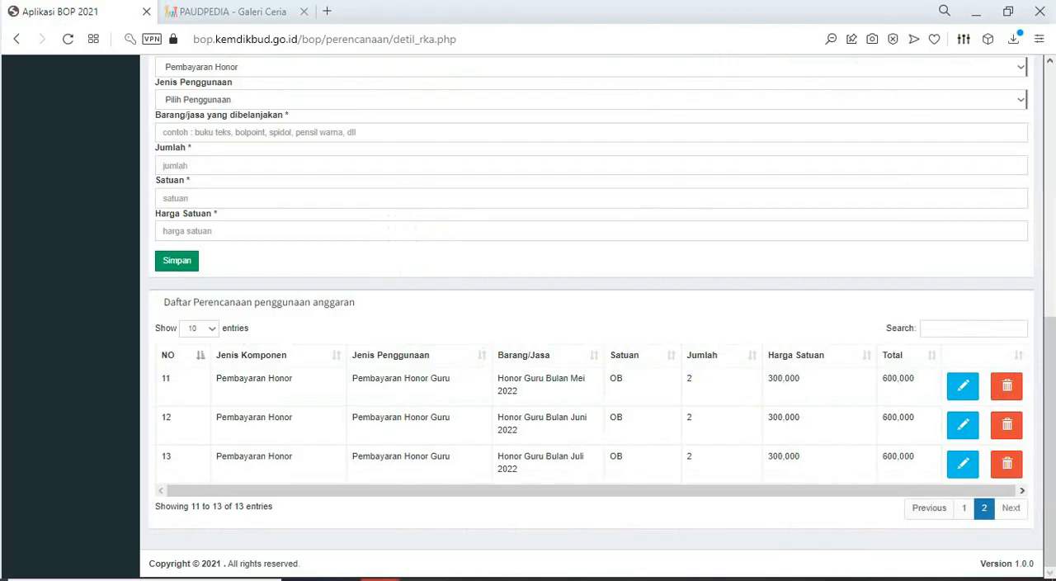
- Set Jenis Penggunaan to Pembayaran Honor Guru, paste "Honor Guru Bulan Agustus 2022" as the purchased item and set Jumlah to 2
{"action": "left_click", "coordinate": [396, 100]}
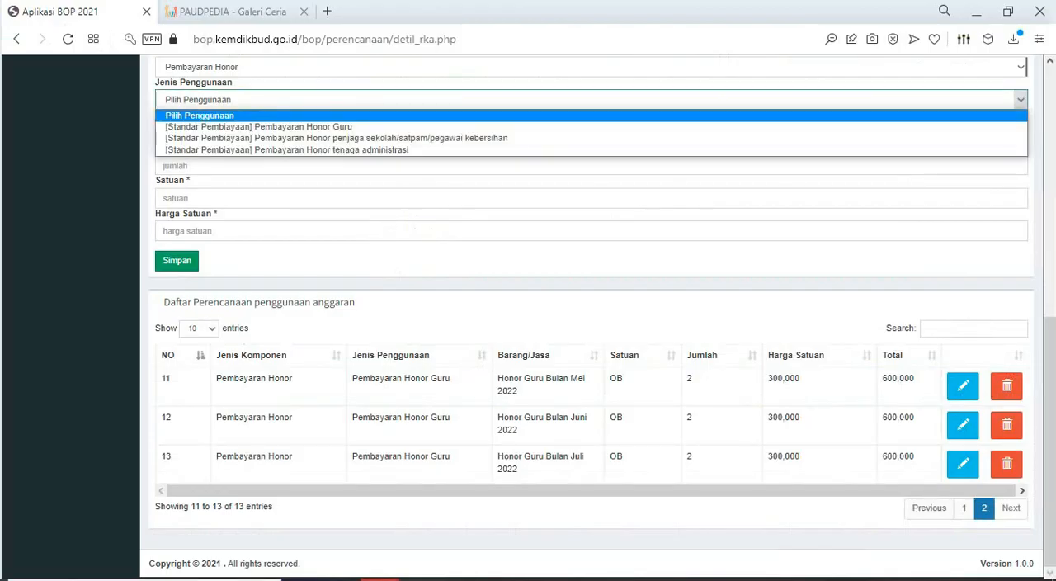
{"action": "left_click", "coordinate": [396, 126]}
{"action": "left_click", "coordinate": [396, 132]}
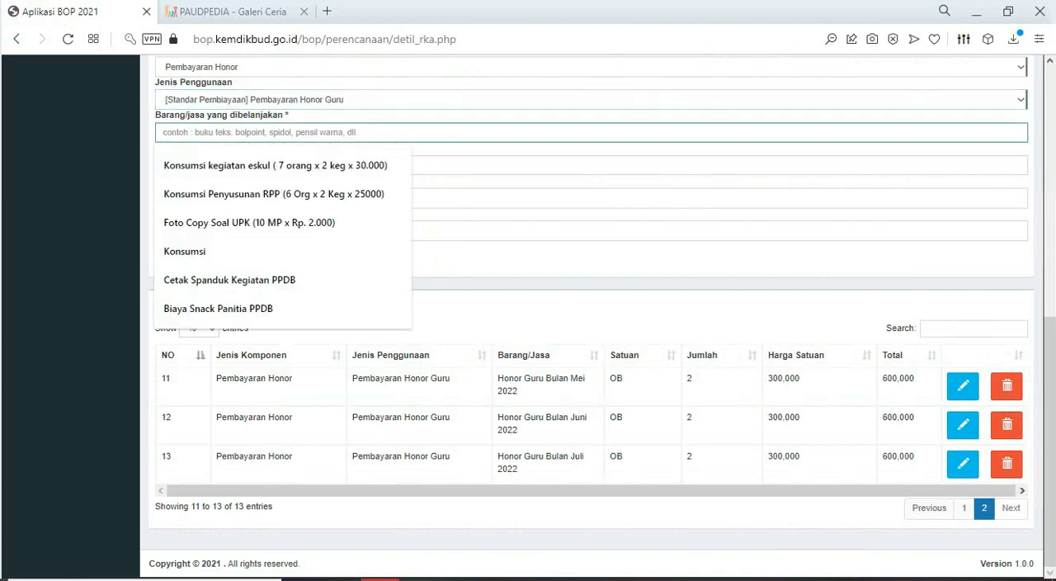
{"action": "key", "text": "ctrl+v"}
{"action": "key", "text": "Tab"}
{"action": "type", "text": "2"}
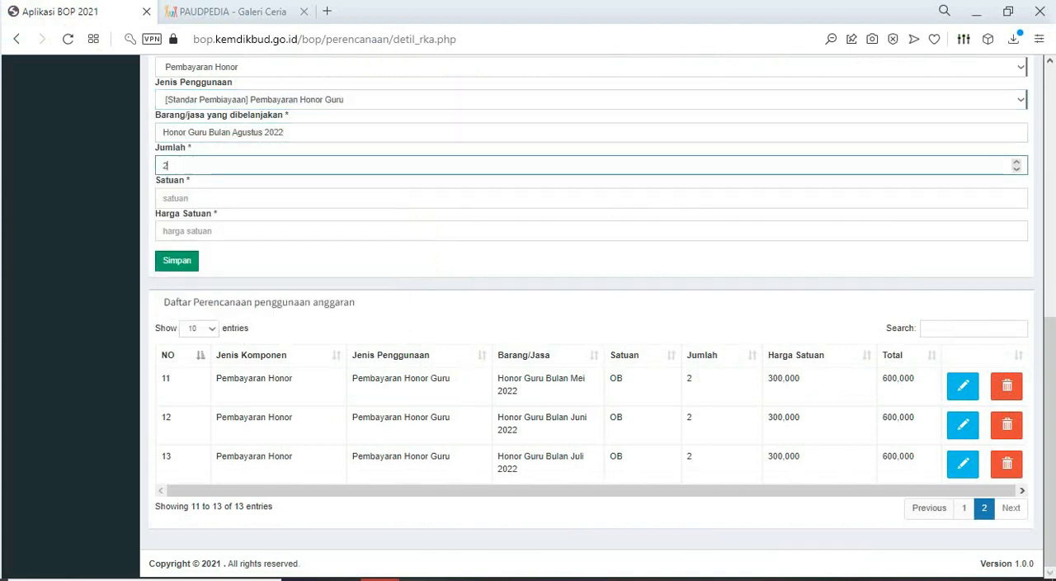
- Set the August honorarium's Satuan to OB and Harga Satuan to 300000, and save the planning entry
{"action": "key", "text": "Tab"}
{"action": "key", "text": "Down"}
{"action": "key", "text": "Down"}
{"action": "key", "text": "Down"}
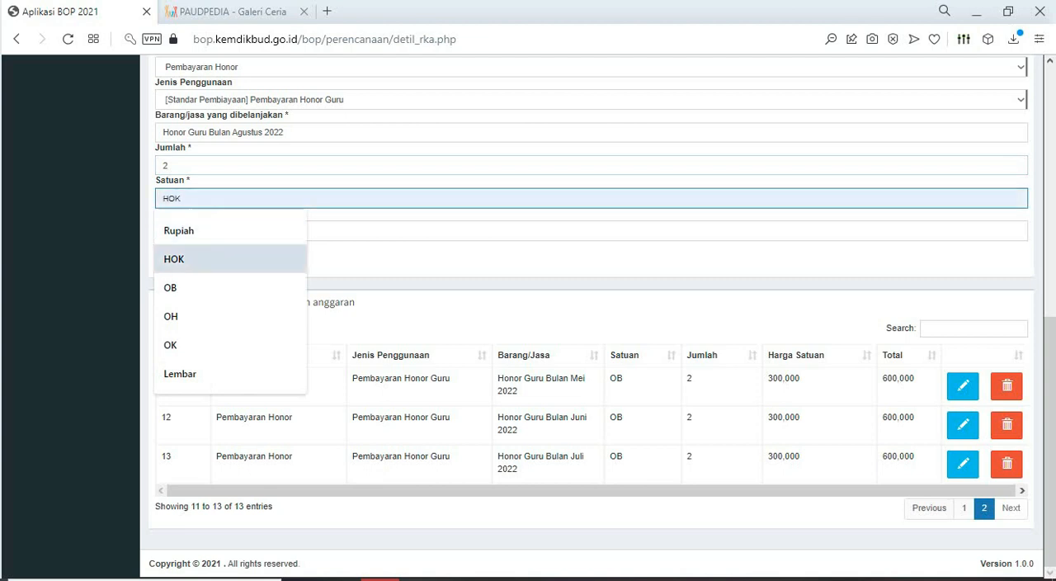
{"action": "key", "text": "Return"}
{"action": "key", "text": "Tab"}
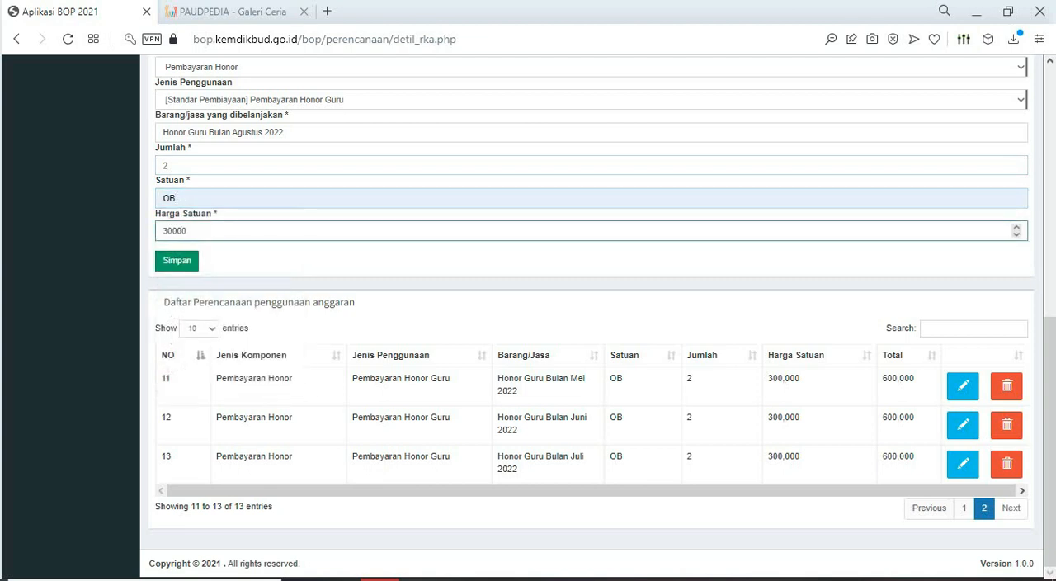
{"action": "key", "text": "Return"}
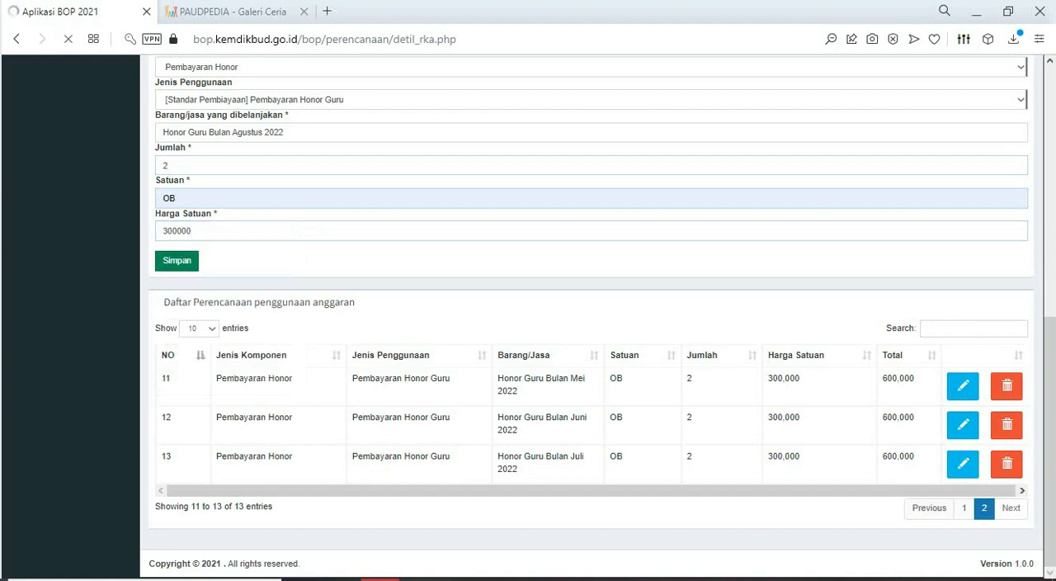
- Start another planning entry with Jenis Komponen Pembayaran Honor and Jenis Penggunaan Pembayaran Honor Guru
{"action": "scroll", "coordinate": [591, 294], "scroll_direction": "down", "scroll_amount": 10}
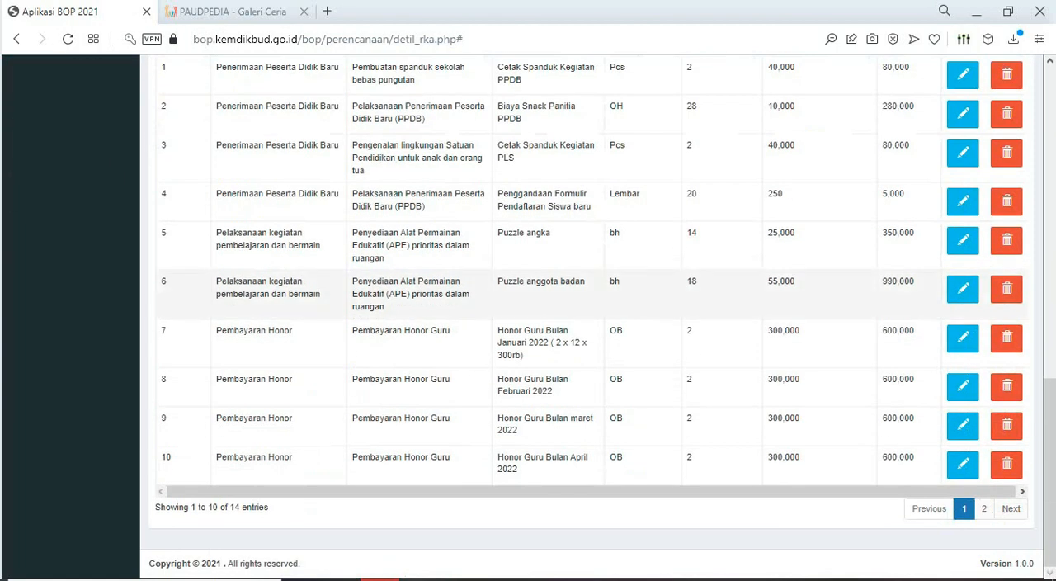
{"action": "scroll", "coordinate": [591, 294], "scroll_direction": "up", "scroll_amount": 5}
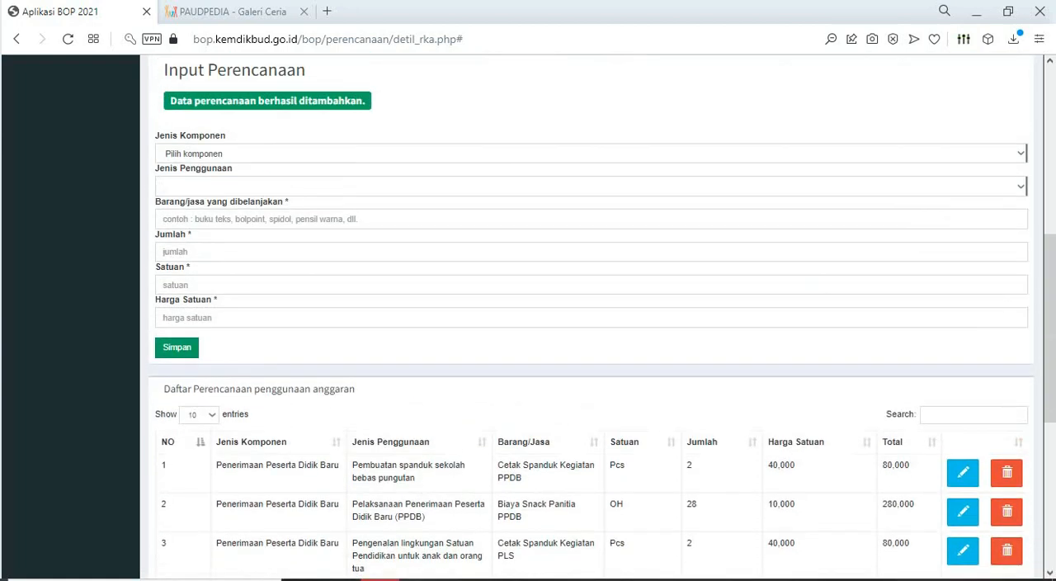
{"action": "left_click", "coordinate": [591, 154]}
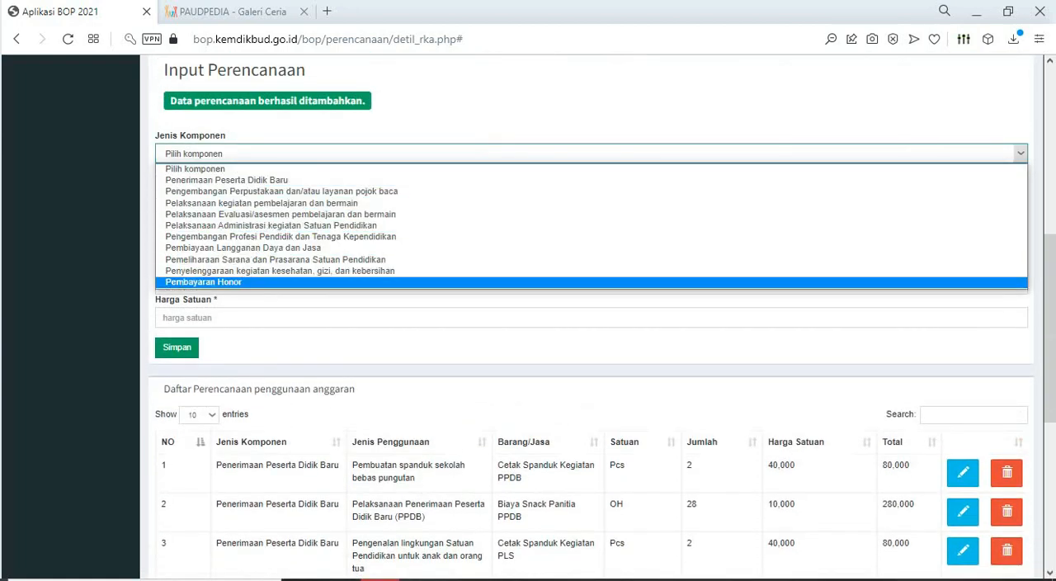
{"action": "left_click", "coordinate": [591, 281]}
{"action": "left_click", "coordinate": [591, 186]}
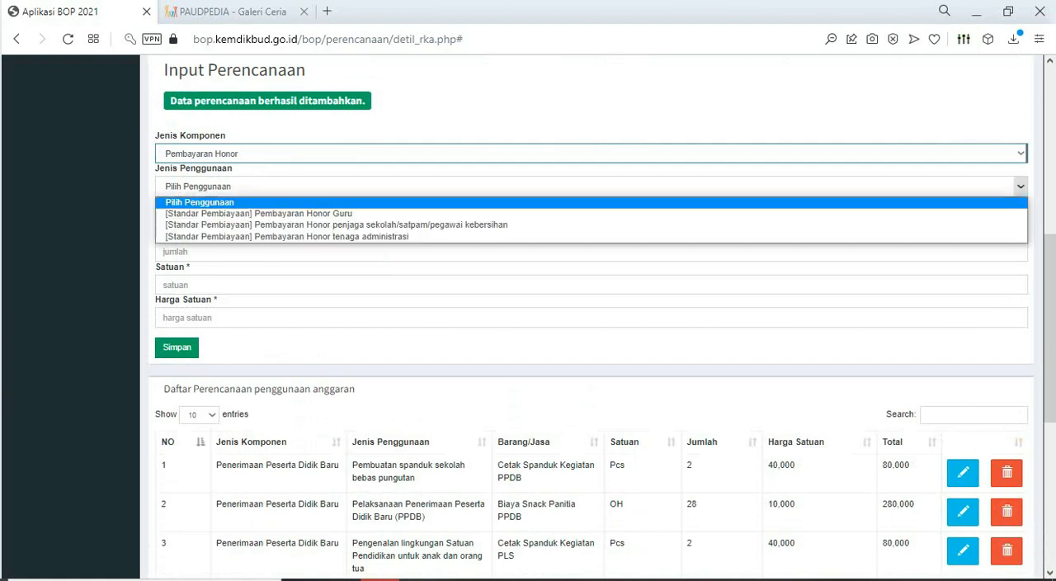
{"action": "left_click", "coordinate": [591, 212]}
- Copy "Honor Guru Bulan September 2022" from the Excel RKAS BOP 2022 sheet into the BOP entry's purchased item and set Jumlah to 2
{"action": "scroll", "coordinate": [591, 330], "scroll_direction": "down", "scroll_amount": 5}
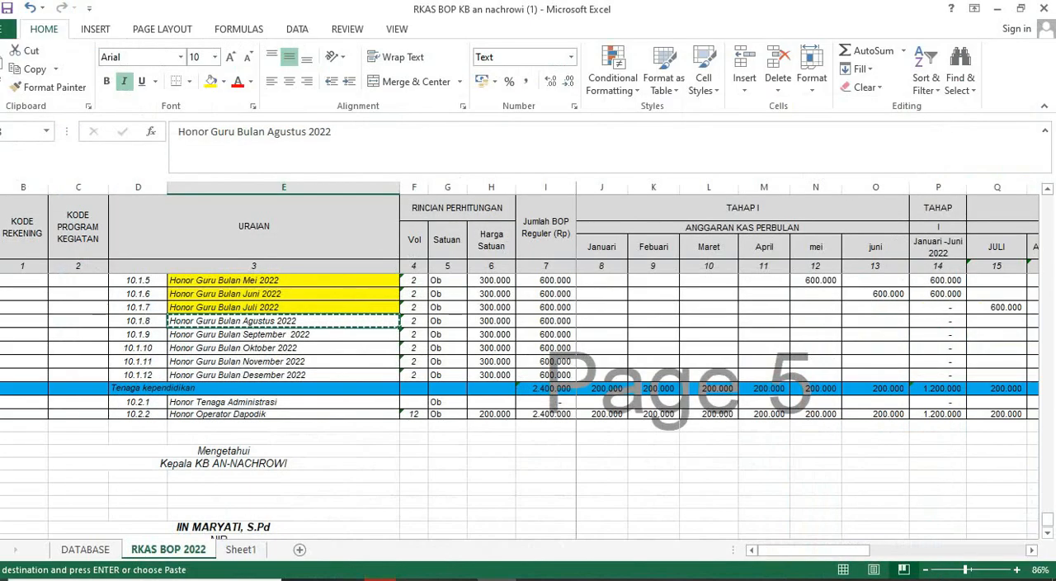
{"action": "left_click", "coordinate": [283, 334]}
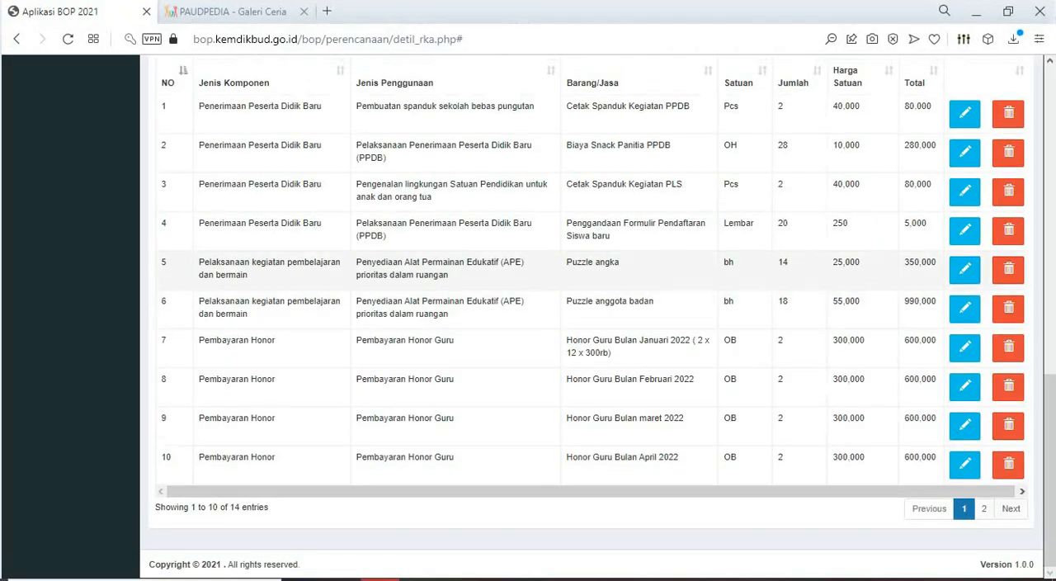
{"action": "scroll", "coordinate": [591, 269], "scroll_direction": "up", "scroll_amount": 7}
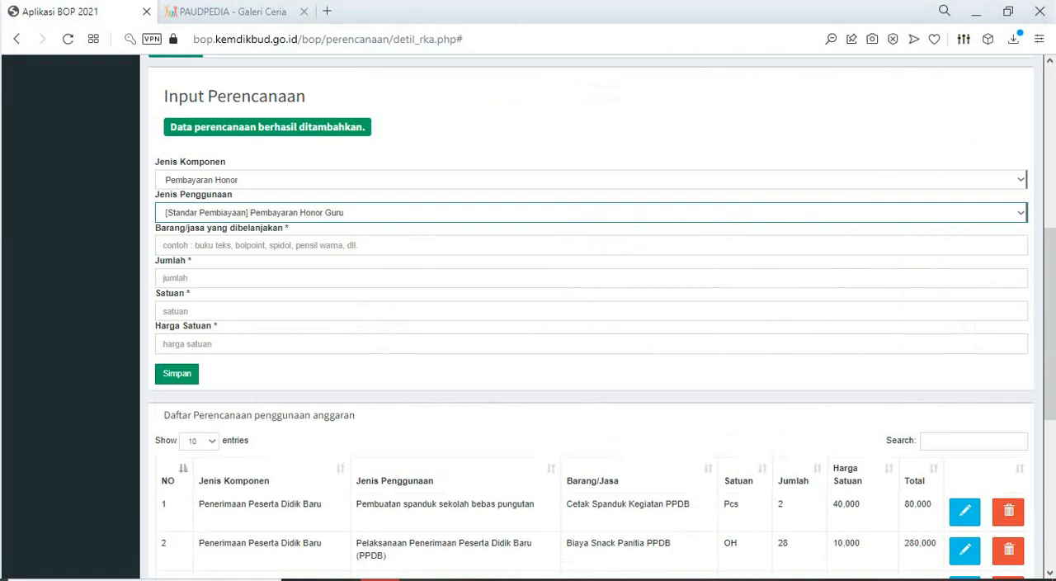
{"action": "left_click", "coordinate": [591, 405]}
{"action": "key", "text": "ctrl+v"}
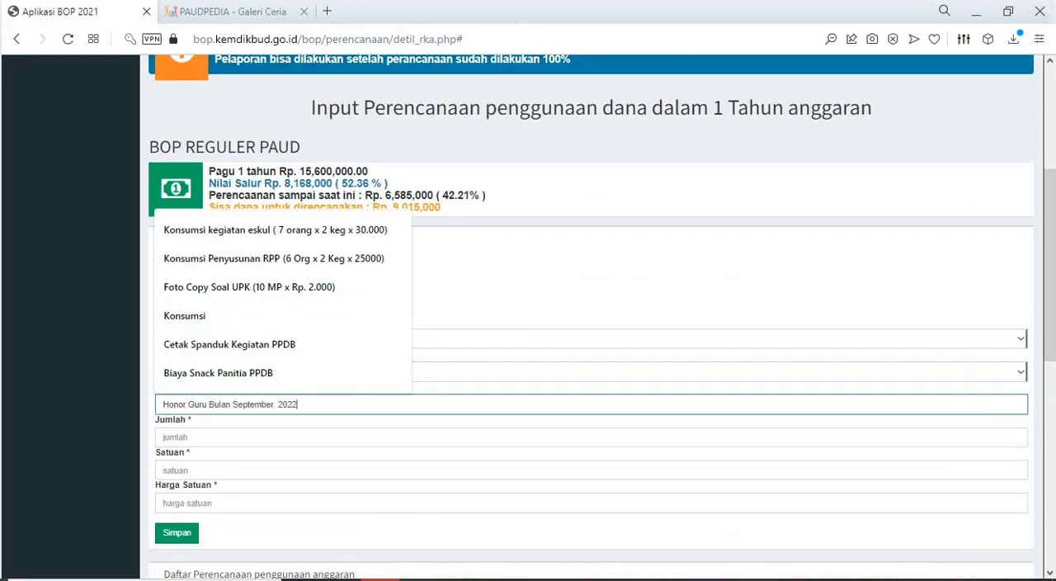
{"action": "scroll", "coordinate": [591, 405], "scroll_direction": "down", "scroll_amount": 2}
{"action": "left_click", "coordinate": [591, 279]}
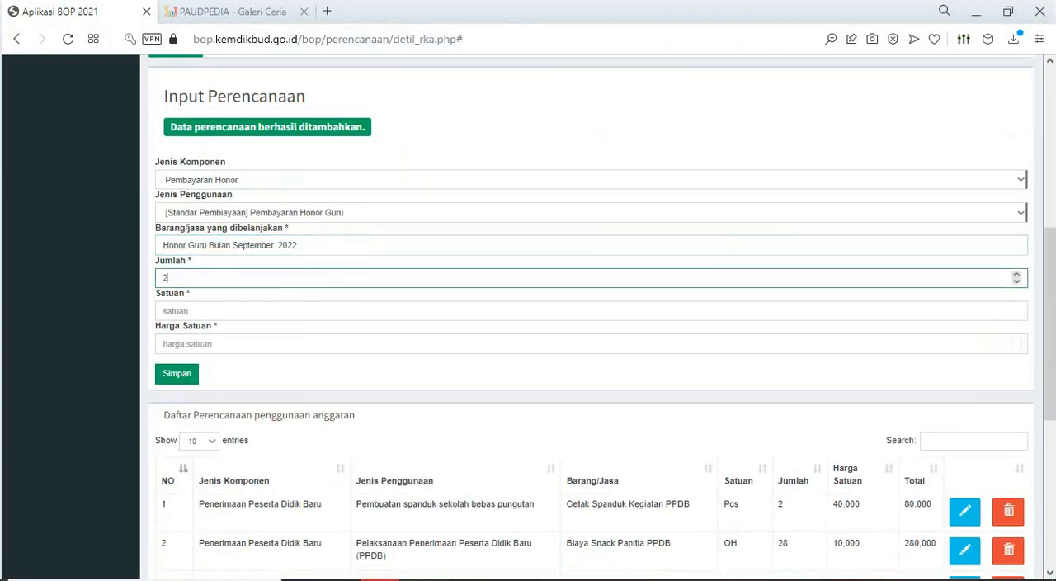
- Set the September honorarium's Satuan to OB and Harga Satuan to 300000, and save the planning entry
{"action": "left_click", "coordinate": [198, 311]}
{"action": "left_click", "coordinate": [198, 371]}
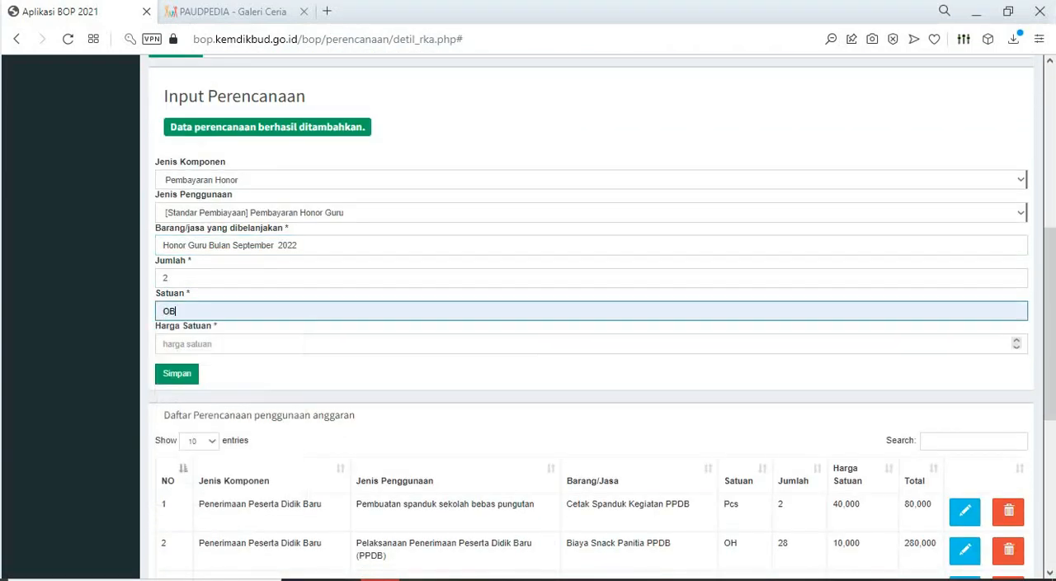
{"action": "left_click", "coordinate": [198, 344]}
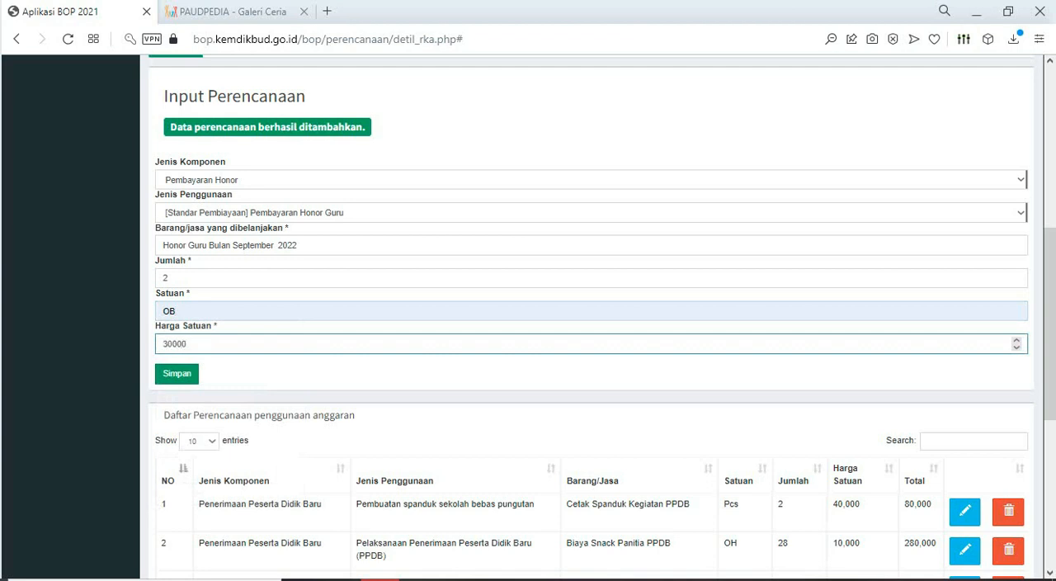
{"action": "type", "text": "300000"}
{"action": "key", "text": "Return"}
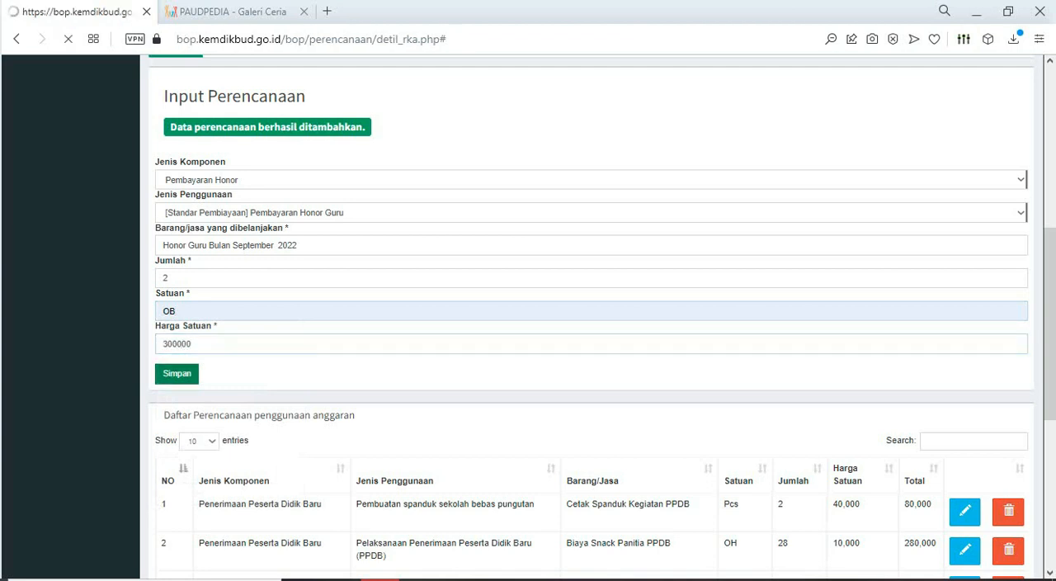
- Review the planned budget totals and the honorarium entries on page 2 of the planning list
{"action": "scroll", "coordinate": [591, 331], "scroll_direction": "down", "scroll_amount": 5}
{"action": "scroll", "coordinate": [591, 330], "scroll_direction": "up", "scroll_amount": 10}
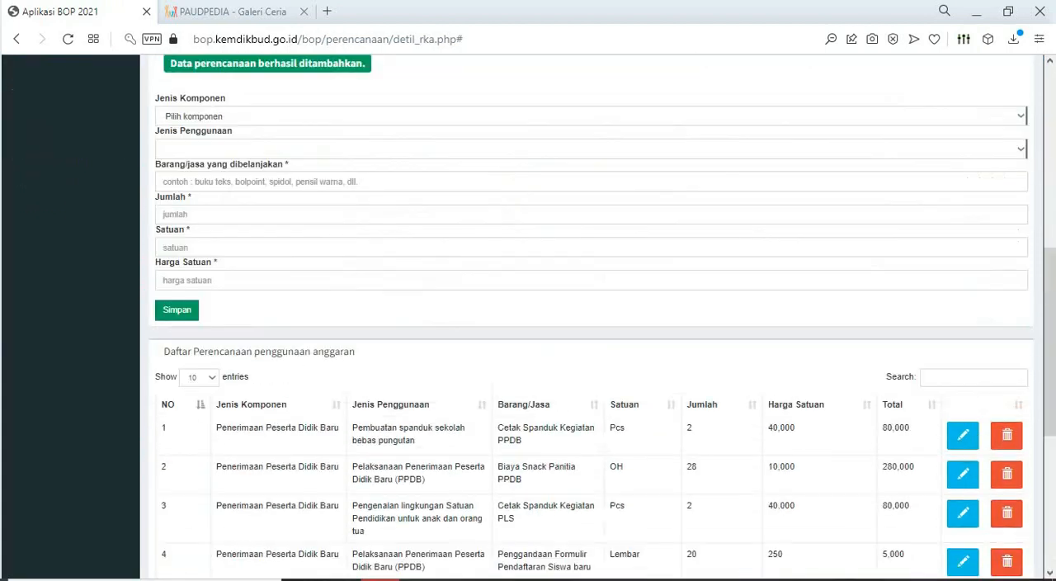
{"action": "scroll", "coordinate": [591, 330], "scroll_direction": "down", "scroll_amount": 2}
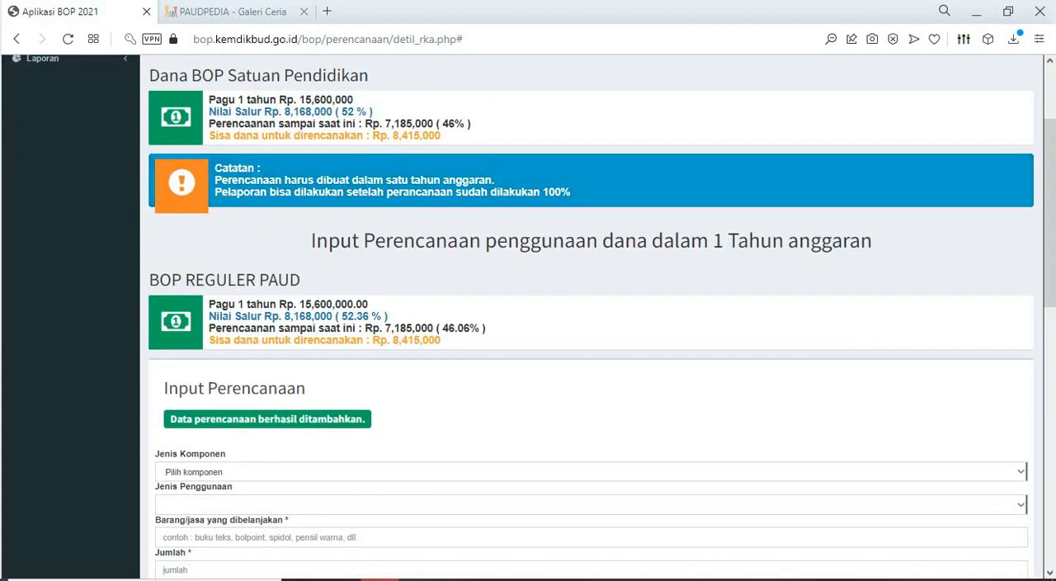
{"action": "scroll", "coordinate": [591, 330], "scroll_direction": "down", "scroll_amount": 10}
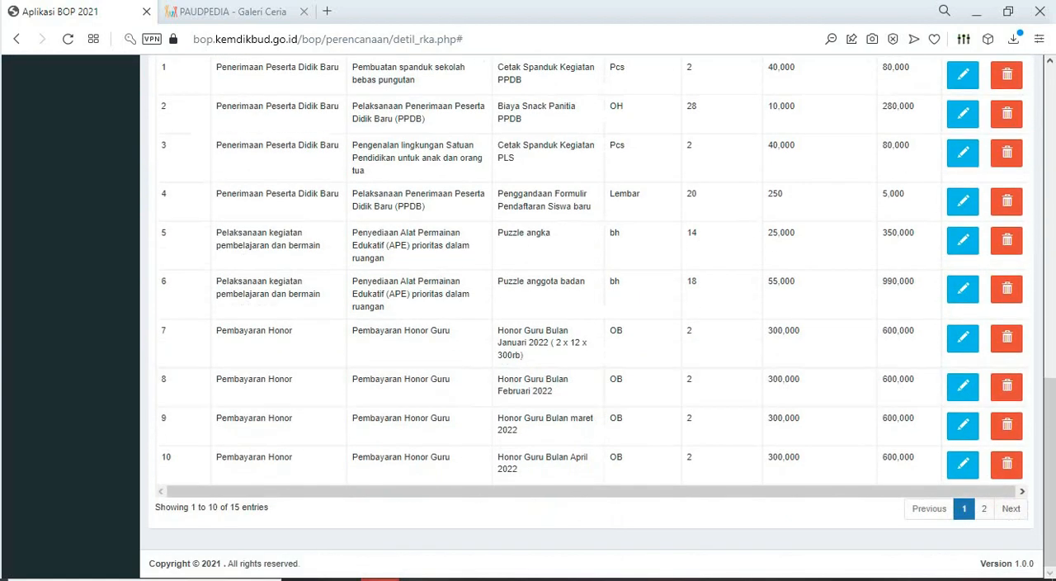
{"action": "mouse_move", "coordinate": [380, 580]}
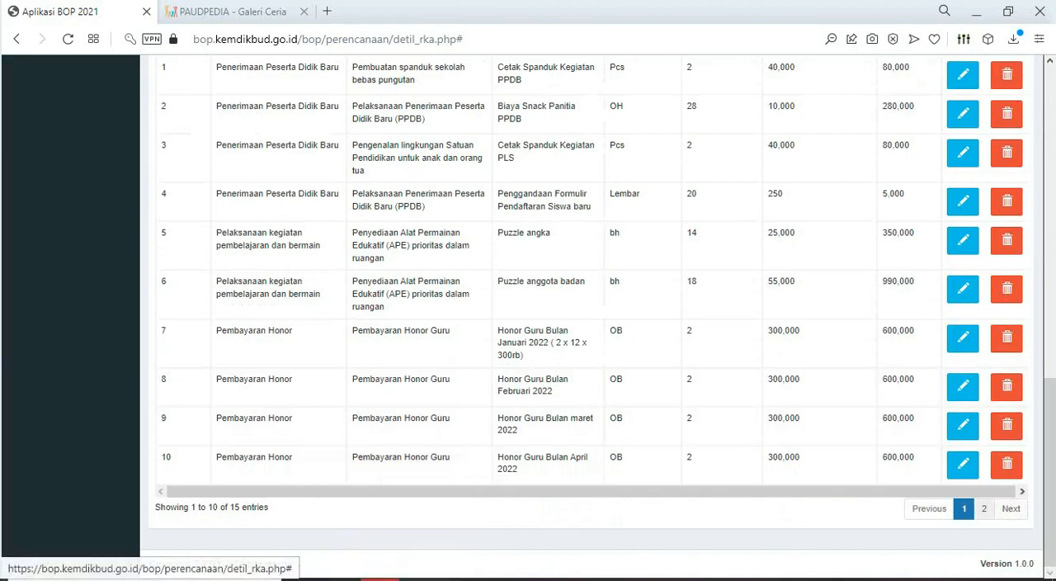
{"action": "left_click", "coordinate": [984, 508]}
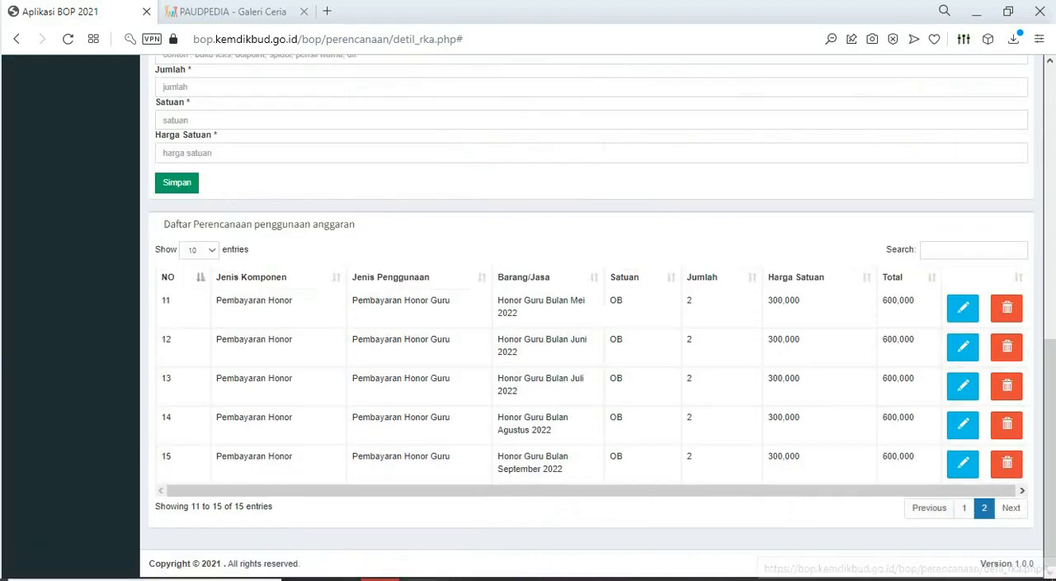
- Copy the description "Honor Guru Bulan Oktober 2022" from the Excel RKAS BOP 2022 sheet and return to the BOP application
{"action": "left_click", "coordinate": [496, 579]}
{"action": "key", "text": "Down"}
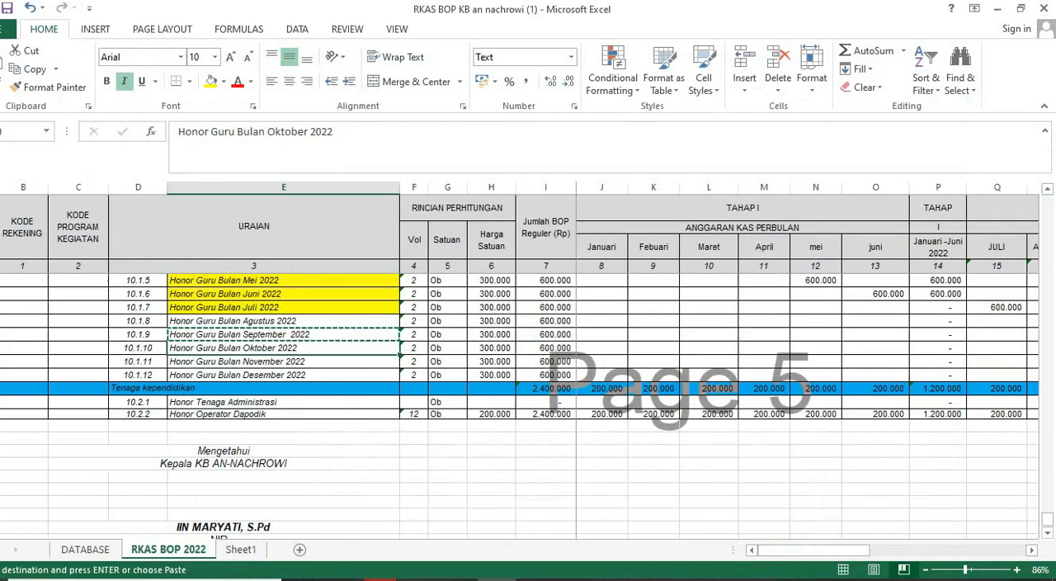
{"action": "key", "text": "ctrl+c"}
{"action": "left_click", "coordinate": [380, 580]}
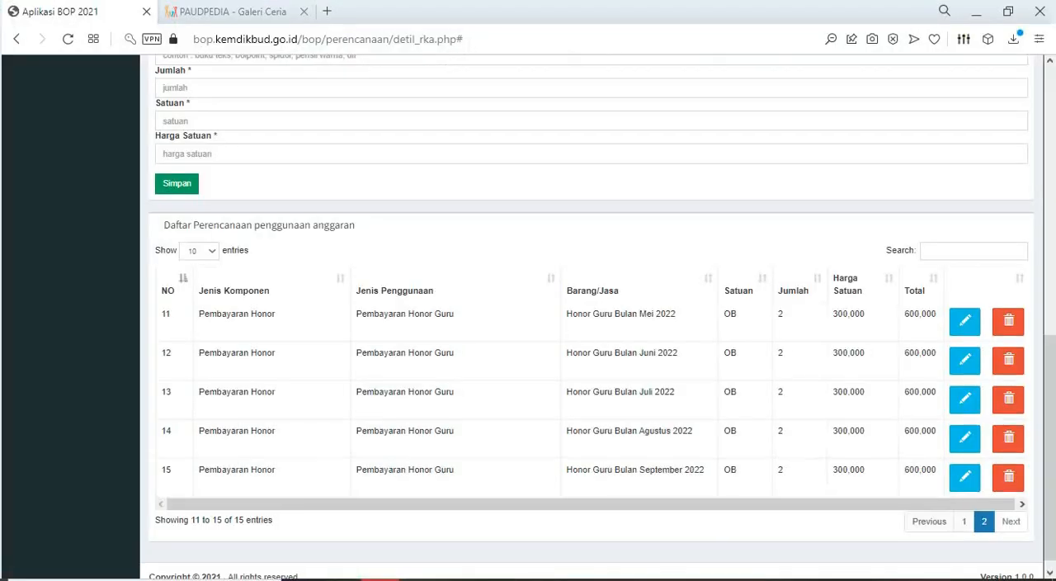
- Start a planning entry with Pembayaran Honor and Pembayaran Honor Guru, and paste "Honor Guru Bulan Oktober 2022" as the purchased item
{"action": "scroll", "coordinate": [590, 330], "scroll_direction": "up", "scroll_amount": 2}
{"action": "left_click", "coordinate": [396, 148]}
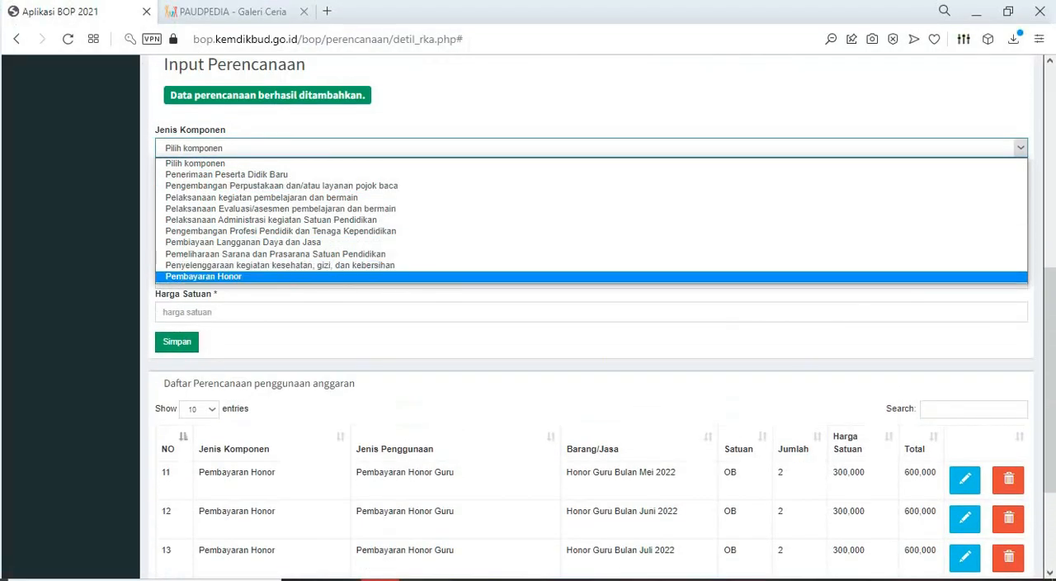
{"action": "left_click", "coordinate": [396, 277]}
{"action": "left_click", "coordinate": [397, 181]}
{"action": "left_click", "coordinate": [396, 208]}
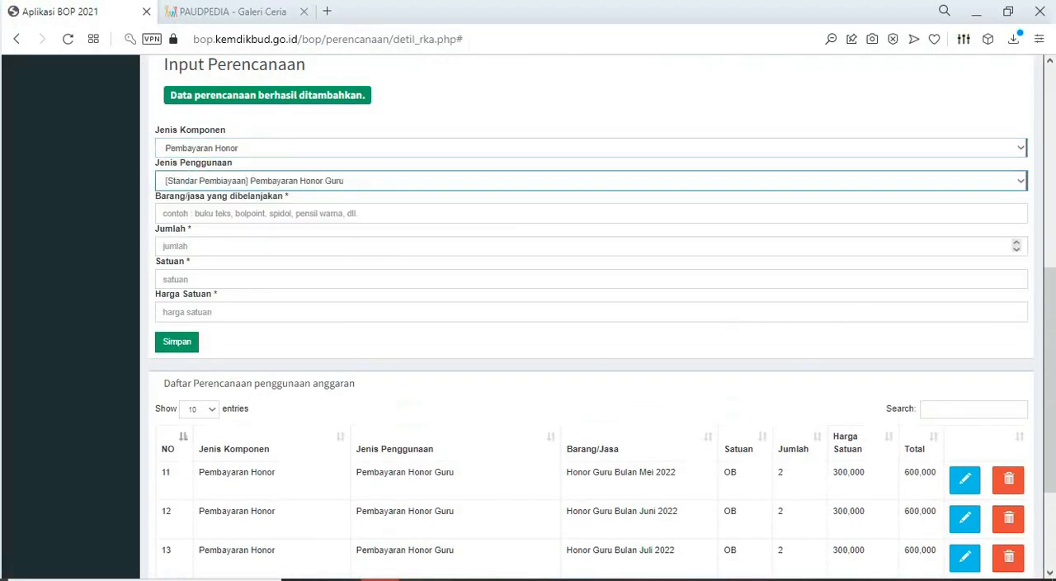
{"action": "key", "text": "ctrl+v"}
{"action": "key", "text": "Tab"}
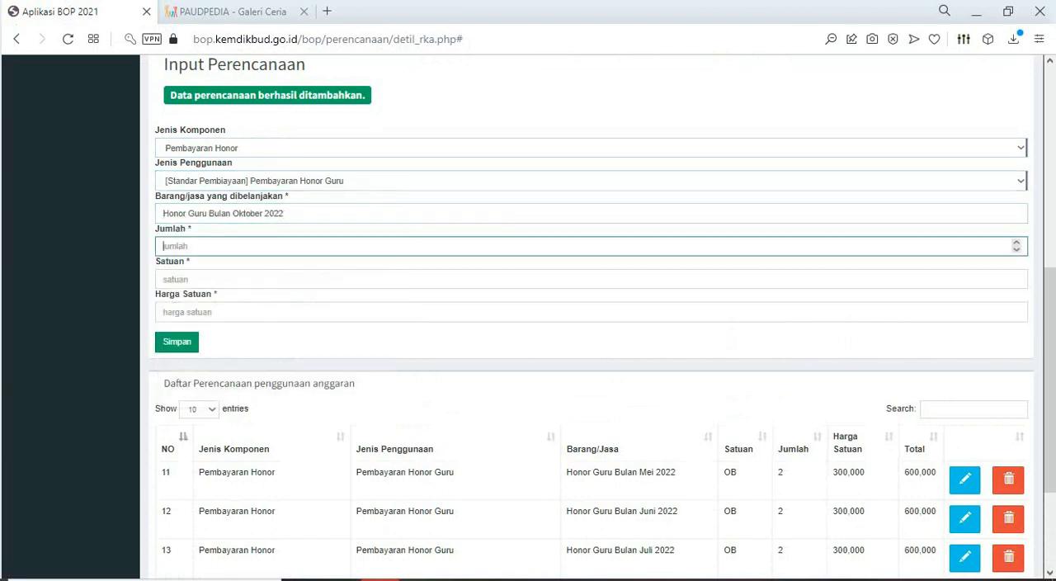
- Set the October honorarium's Jumlah to 2, Satuan to OB and Harga Satuan to 300000, and save the planning entry
{"action": "key", "text": "Tab"}
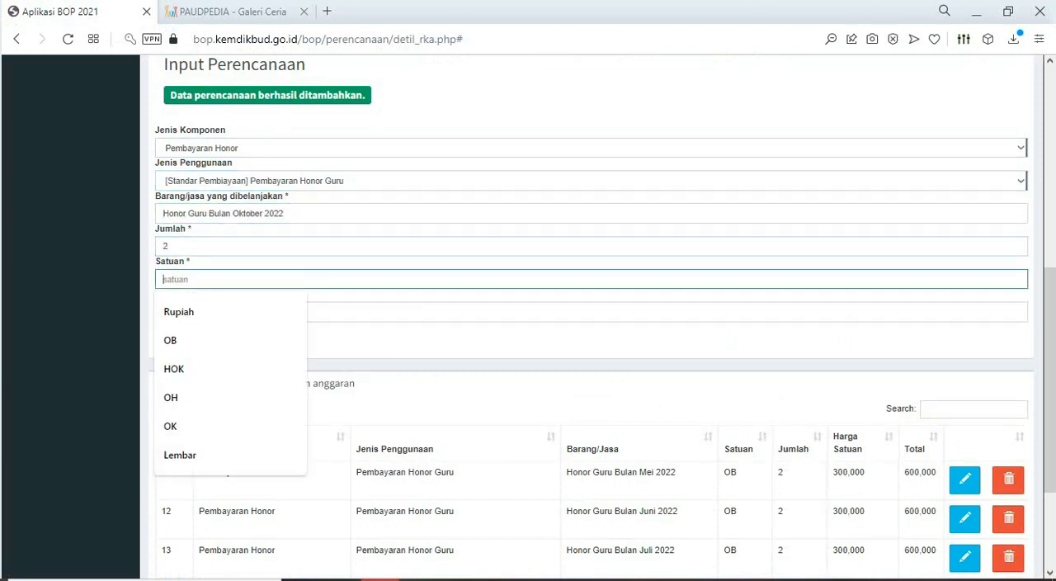
{"action": "type", "text": "300000"}
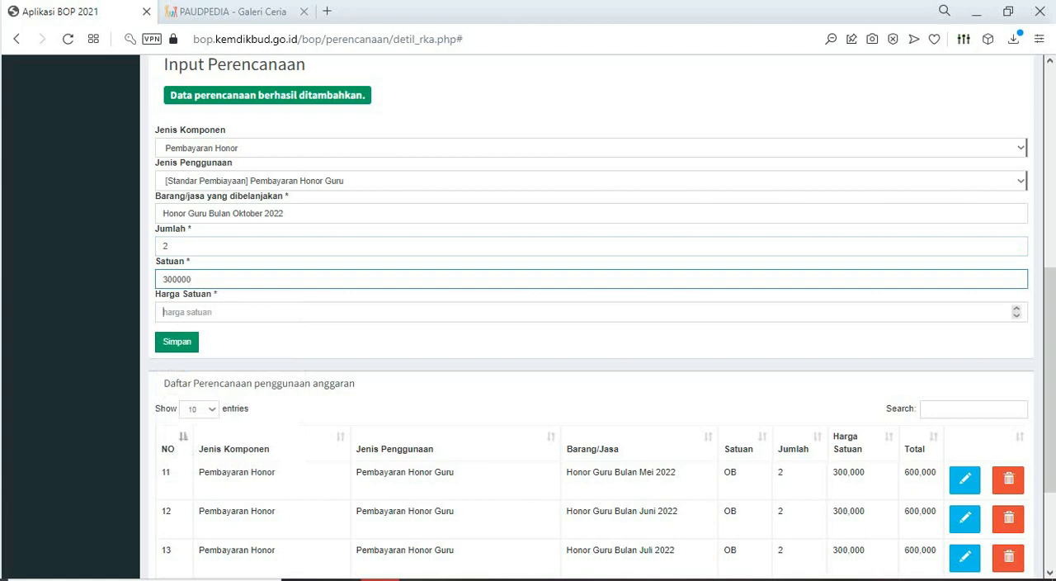
{"action": "key", "text": "Tab"}
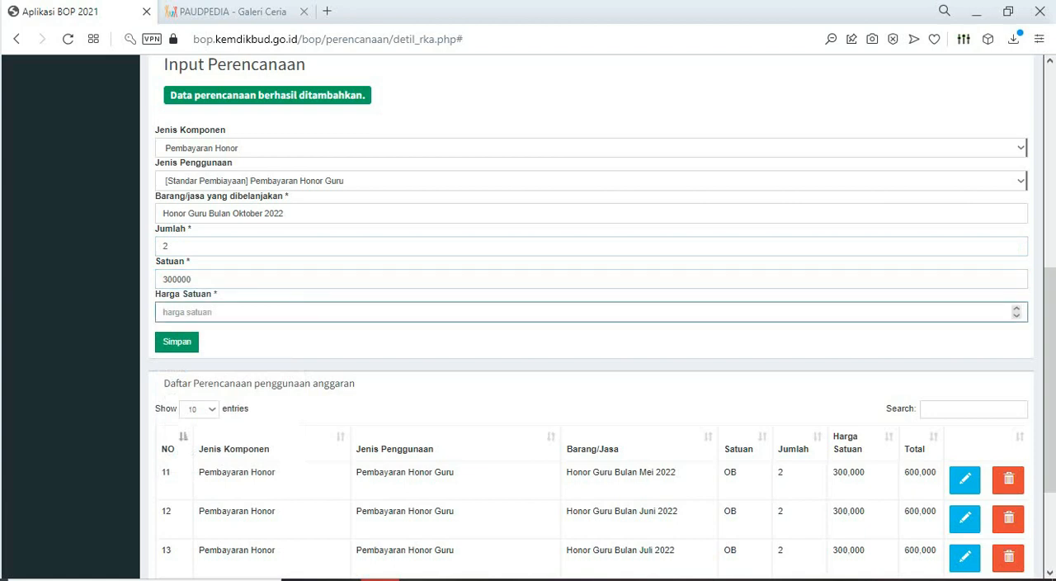
{"action": "key", "text": "shift+Tab"}
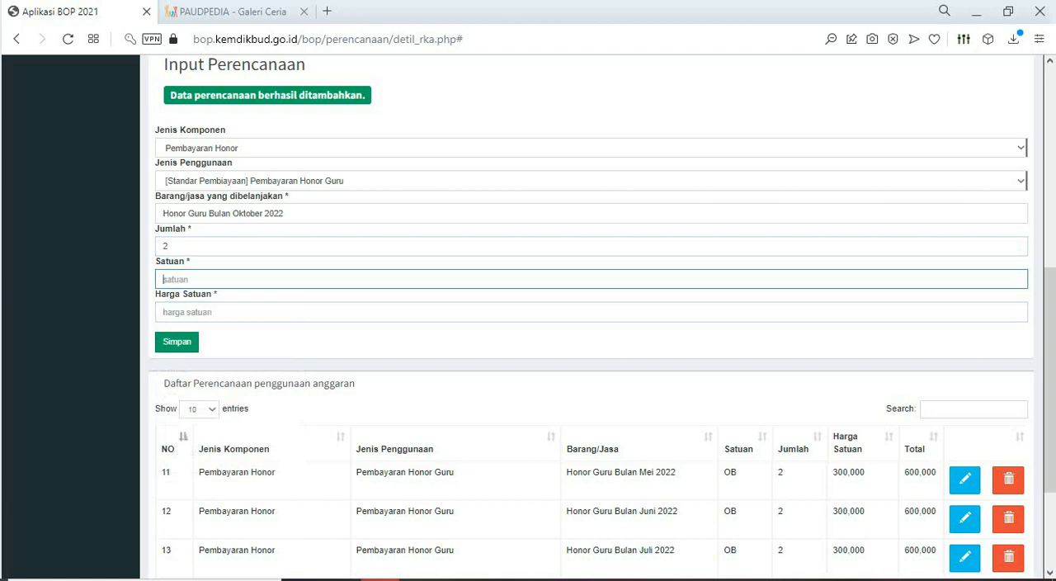
{"action": "key", "text": "Tab"}
{"action": "key", "text": "shift+Tab"}
{"action": "key", "text": "Down"}
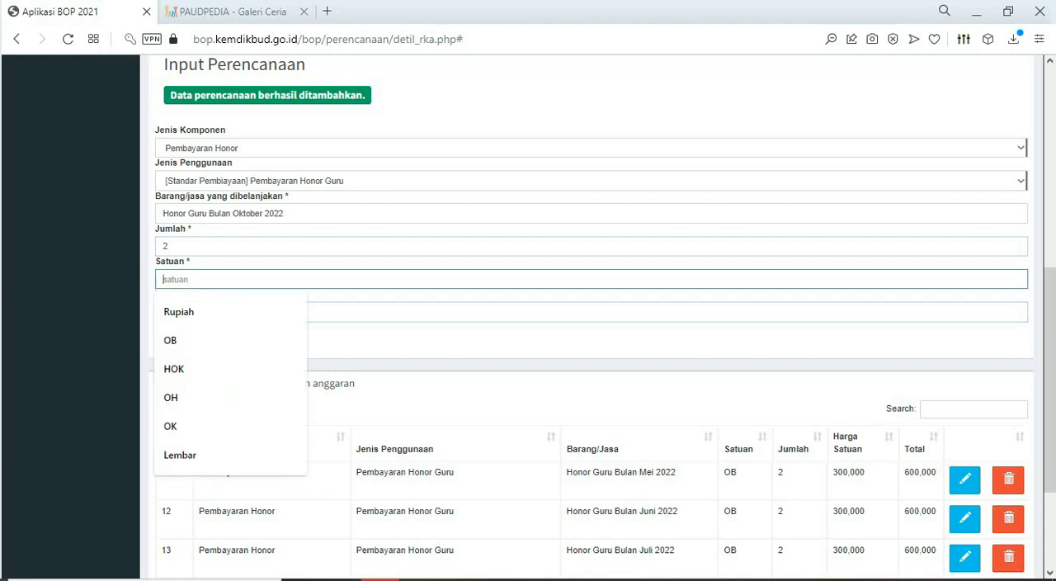
{"action": "left_click", "coordinate": [171, 341]}
{"action": "left_click", "coordinate": [176, 342]}
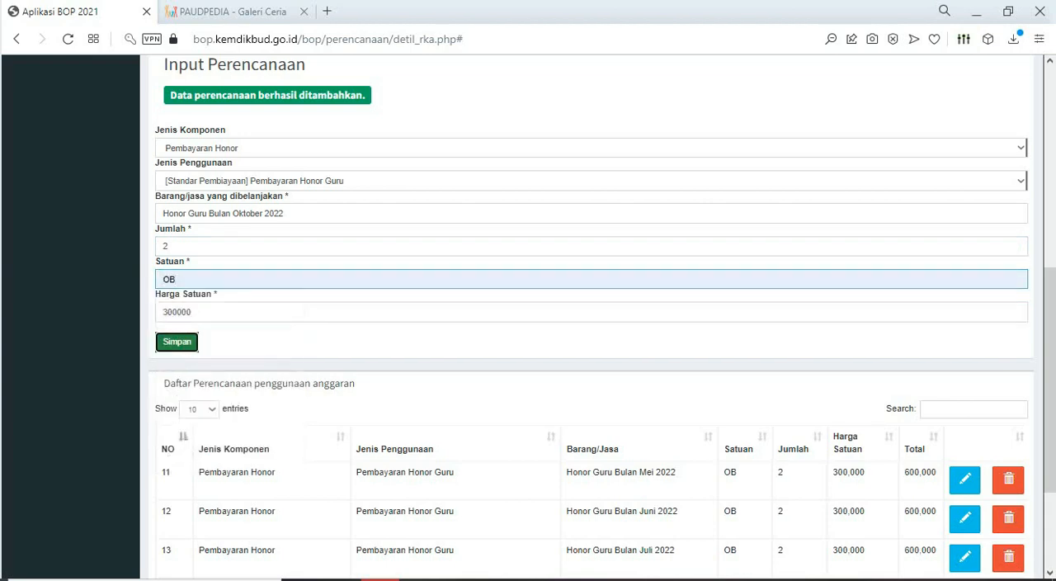
- Begin the next planning entry with Jenis Komponen Pembayaran Honor and Jenis Penggunaan Pembayaran Honor Guru
{"action": "scroll", "coordinate": [591, 317], "scroll_direction": "down", "scroll_amount": 6}
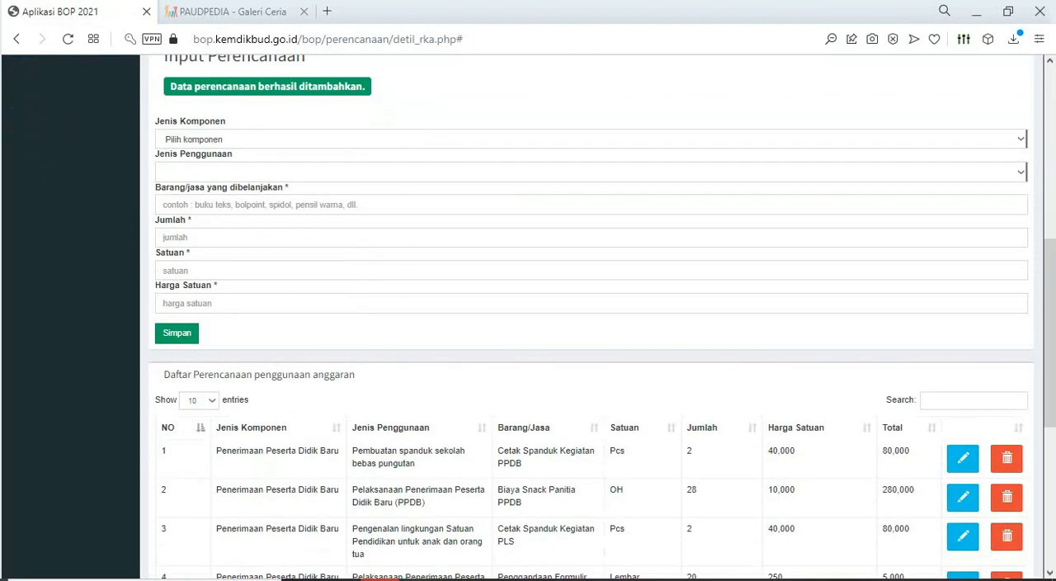
{"action": "left_click", "coordinate": [331, 139]}
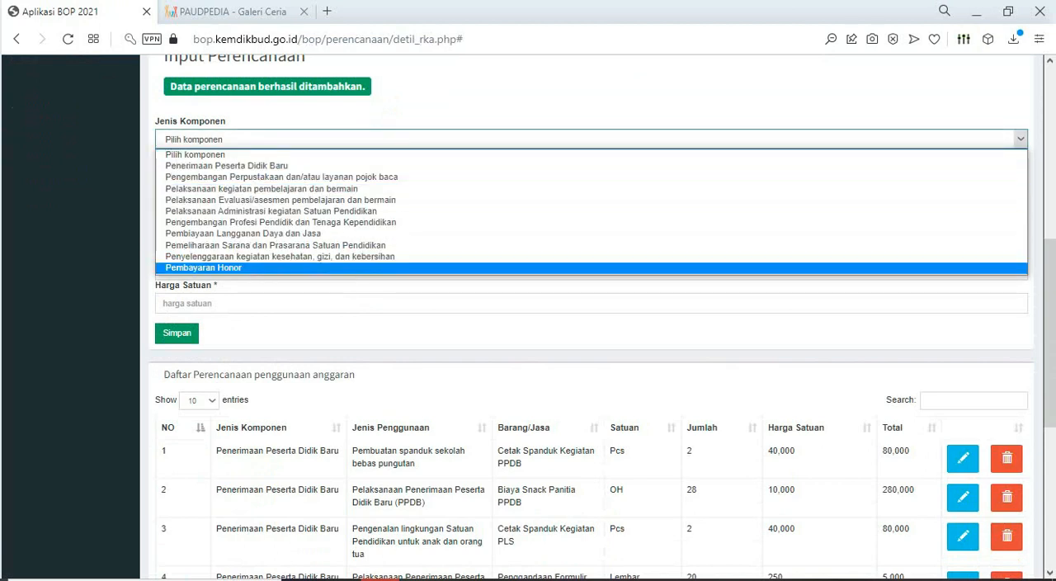
{"action": "left_click", "coordinate": [272, 267]}
{"action": "left_click", "coordinate": [281, 172]}
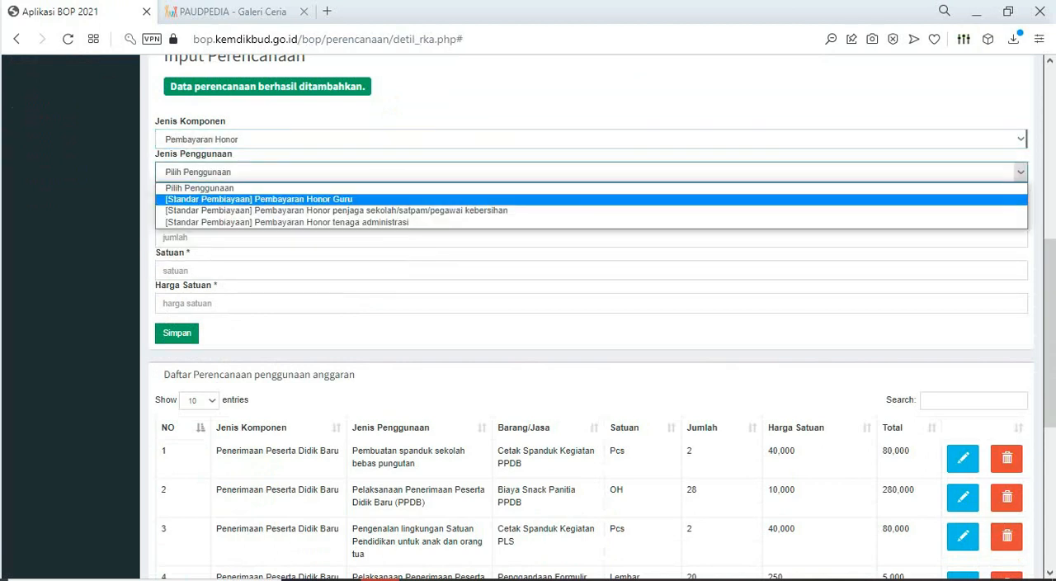
{"action": "left_click", "coordinate": [272, 199]}
- Copy "Honor Guru Bulan November 2022" from the Excel RKAS BOP 2022 sheet and paste it as the BOP entry's purchased item
{"action": "key", "text": "alt+Tab"}
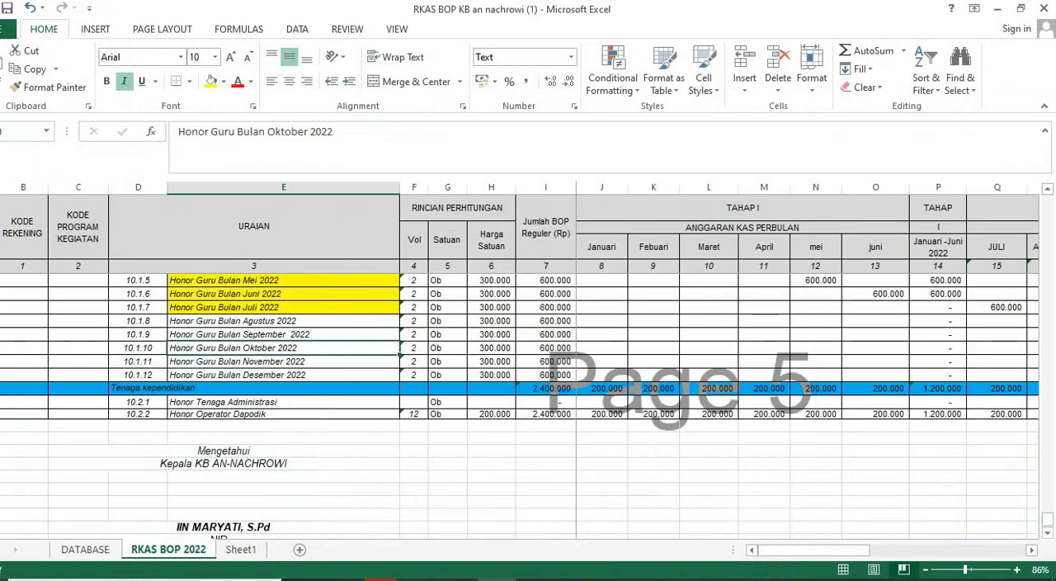
{"action": "key", "text": "Down"}
{"action": "key", "text": "ctrl+c"}
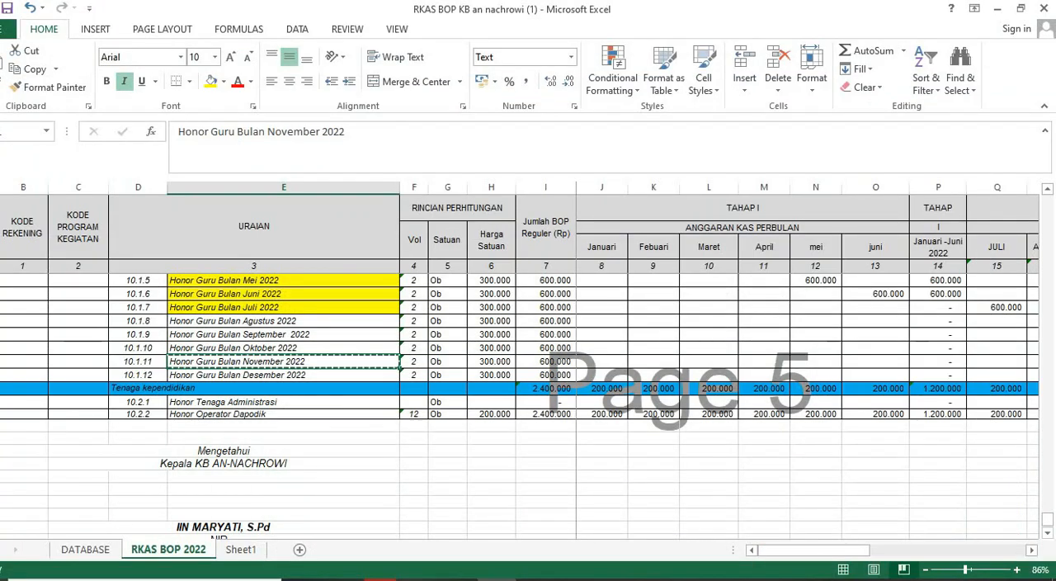
{"action": "key", "text": "alt+Tab"}
{"action": "left_click", "coordinate": [281, 204]}
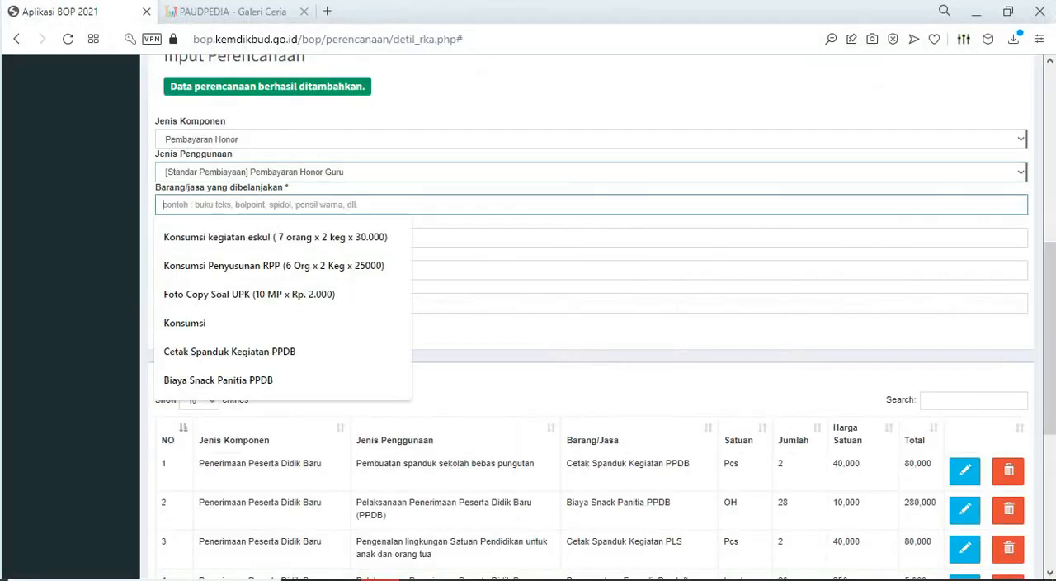
{"action": "key", "text": "ctrl+v"}
{"action": "key", "text": "Tab"}
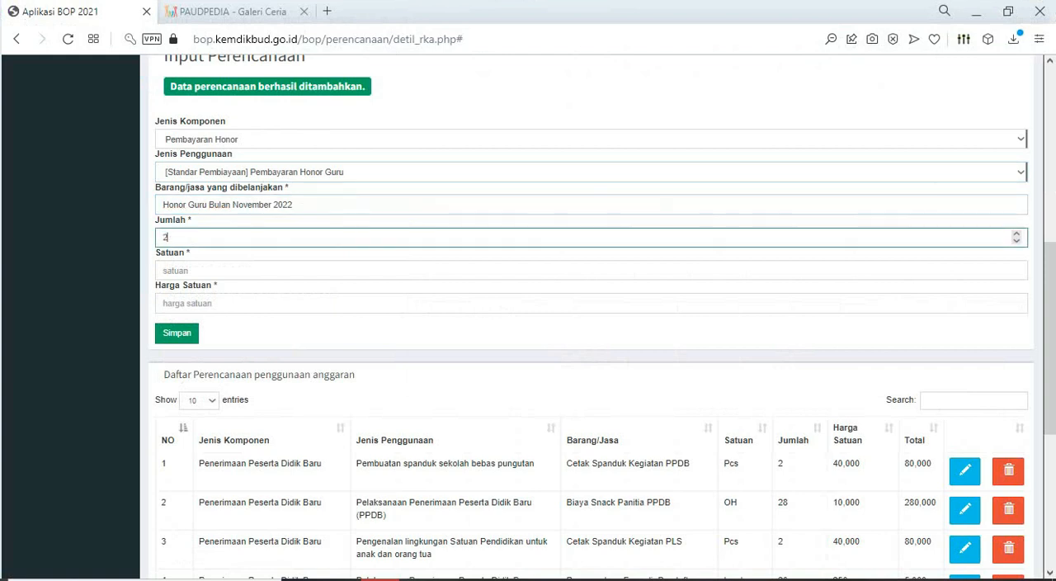
- Set the November honorarium's Jumlah to 2, Satuan to OB and Harga Satuan to 300000, and save the planning entry
{"action": "type", "text": "2"}
{"action": "key", "text": "Tab"}
{"action": "type", "text": "30"}
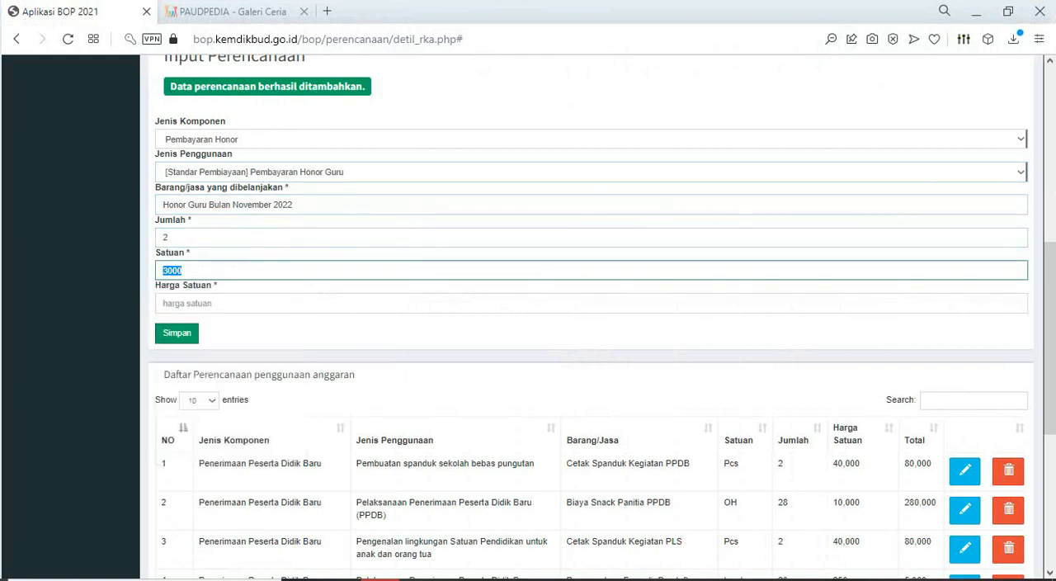
{"action": "key", "text": "Tab"}
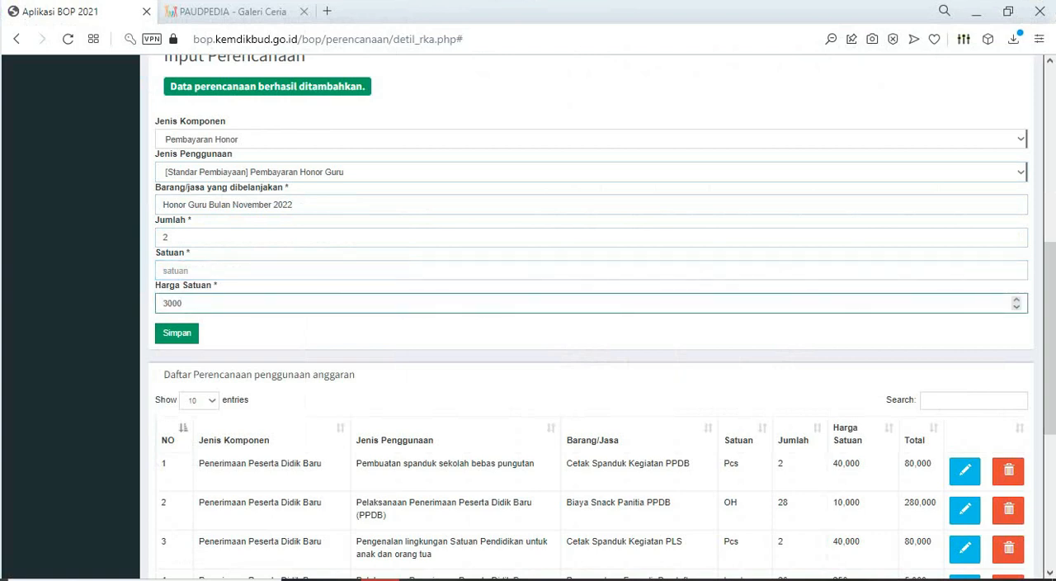
{"action": "left_click", "coordinate": [175, 270]}
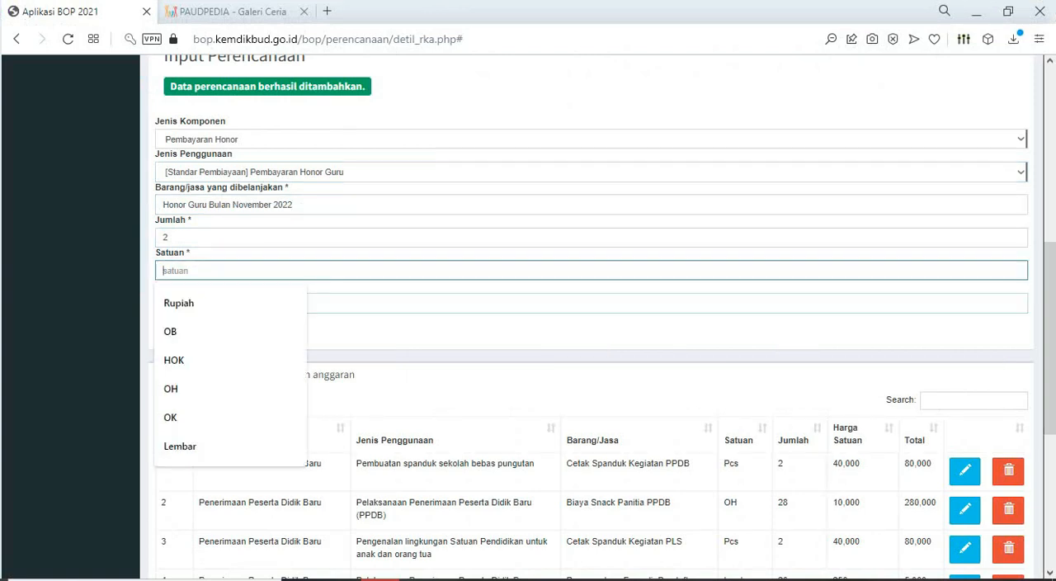
{"action": "left_click", "coordinate": [174, 333]}
{"action": "left_click", "coordinate": [175, 333]}
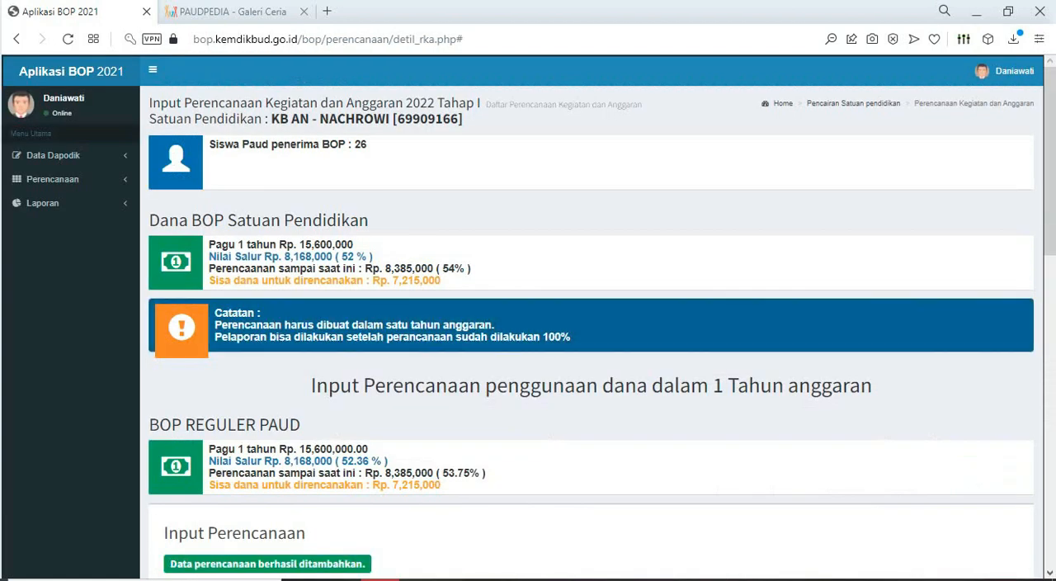
- Examine the yearly ceiling and planned budget totals, and look through the list of planning entries
{"action": "scroll", "coordinate": [591, 314], "scroll_direction": "down", "scroll_amount": 1}
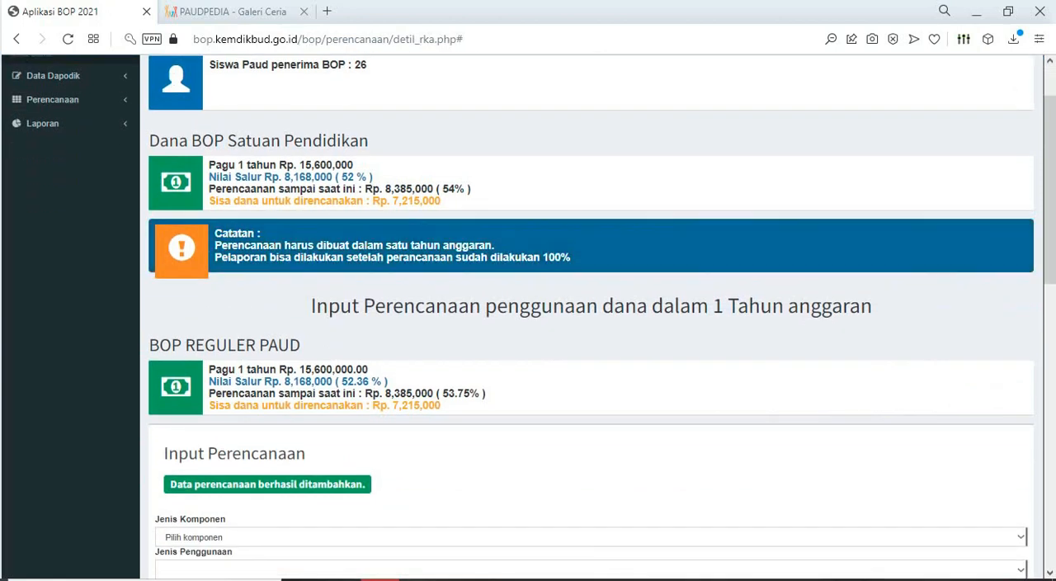
{"action": "left_click_drag", "start_coordinate": [302, 165], "coordinate": [354, 165]}
{"action": "scroll", "coordinate": [354, 165], "scroll_direction": "down", "scroll_amount": 2}
{"action": "scroll", "coordinate": [591, 314], "scroll_direction": "down", "scroll_amount": 9}
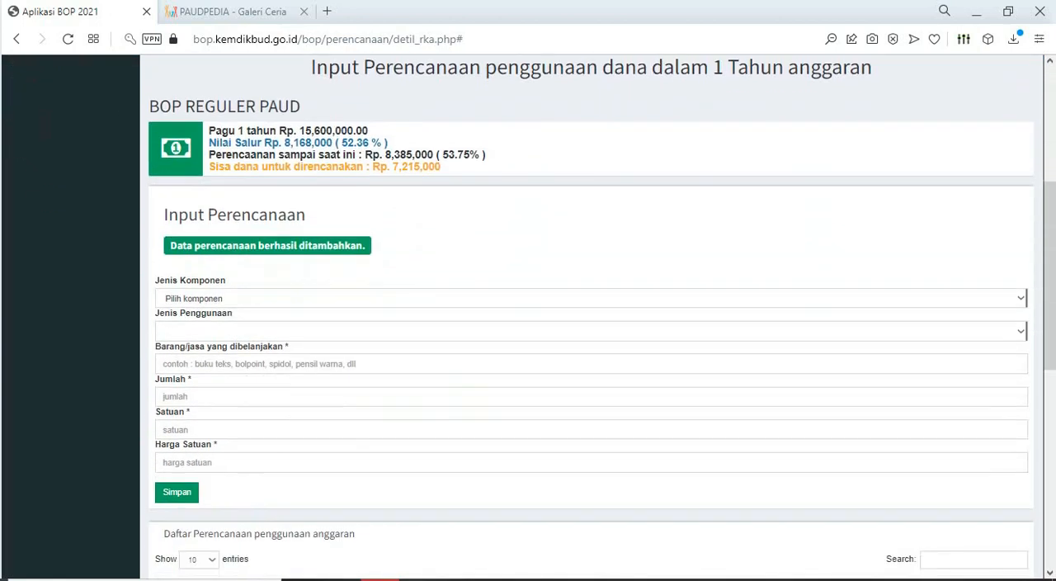
{"action": "scroll", "coordinate": [413, 425], "scroll_direction": "down", "scroll_amount": 1}
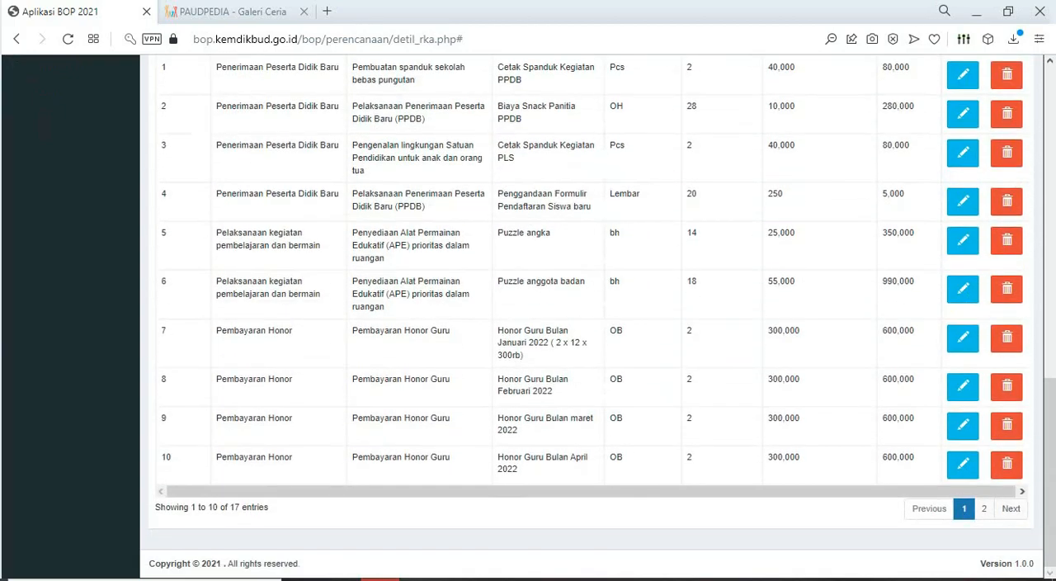
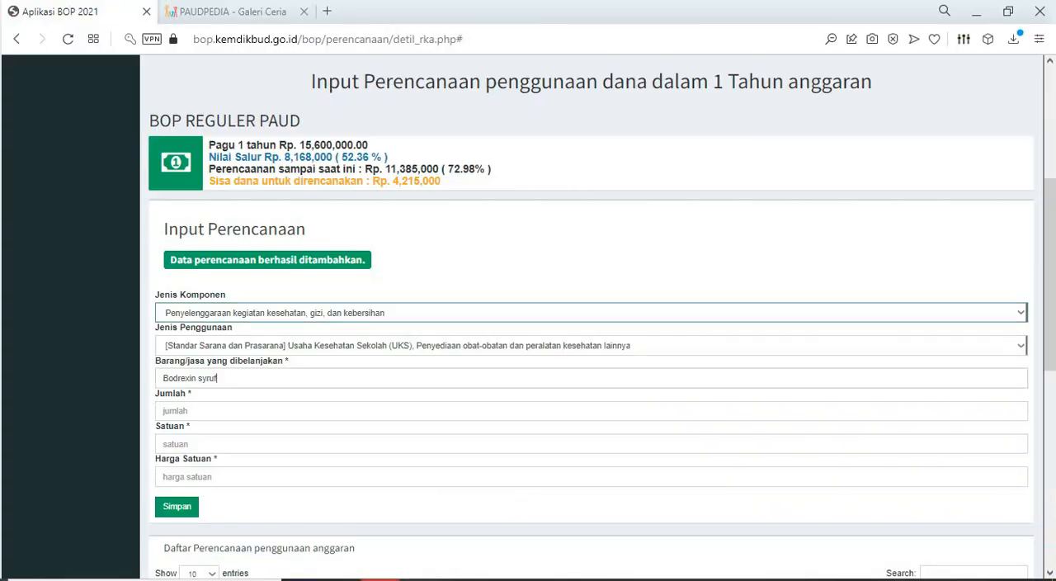
- Set the Bodrexin syruf entry's Jumlah to 4, Satuan to BTL and Harga Satuan to 13000, and save it
{"action": "left_click", "coordinate": [222, 378]}
{"action": "key", "text": "Tab"}
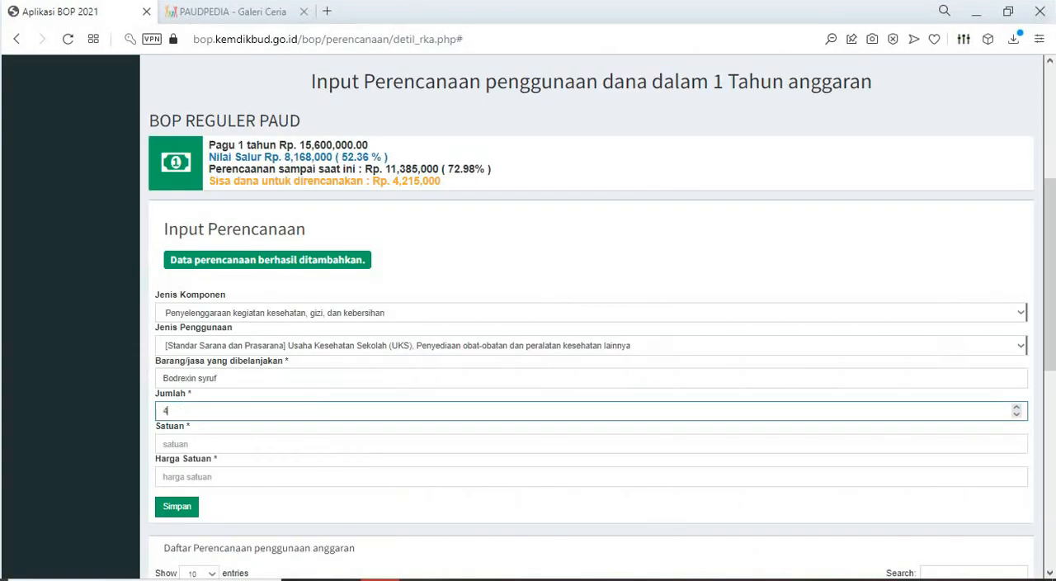
{"action": "key", "text": "Tab"}
{"action": "type", "text": "BTL"}
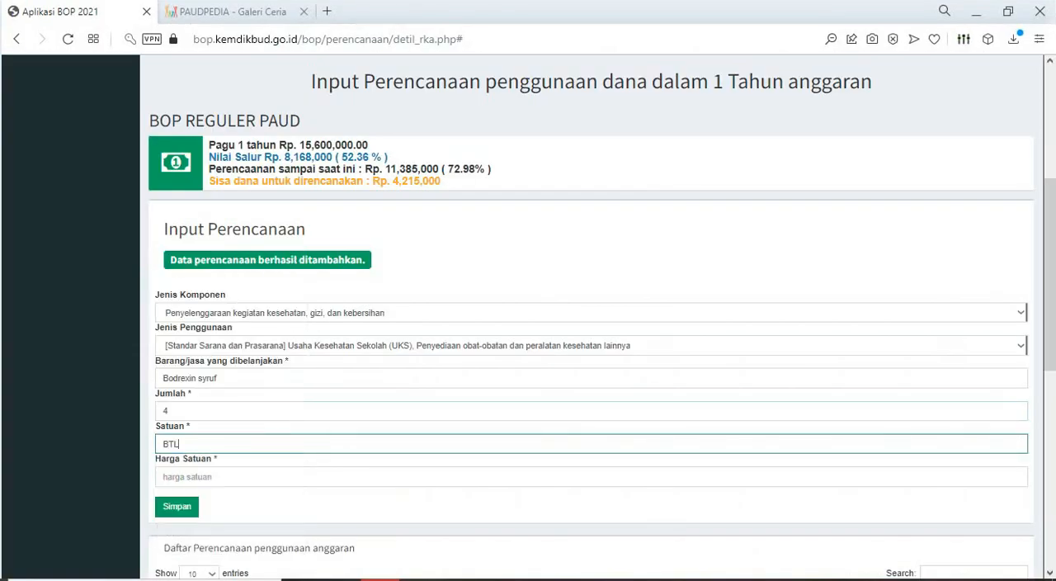
{"action": "key", "text": "Tab"}
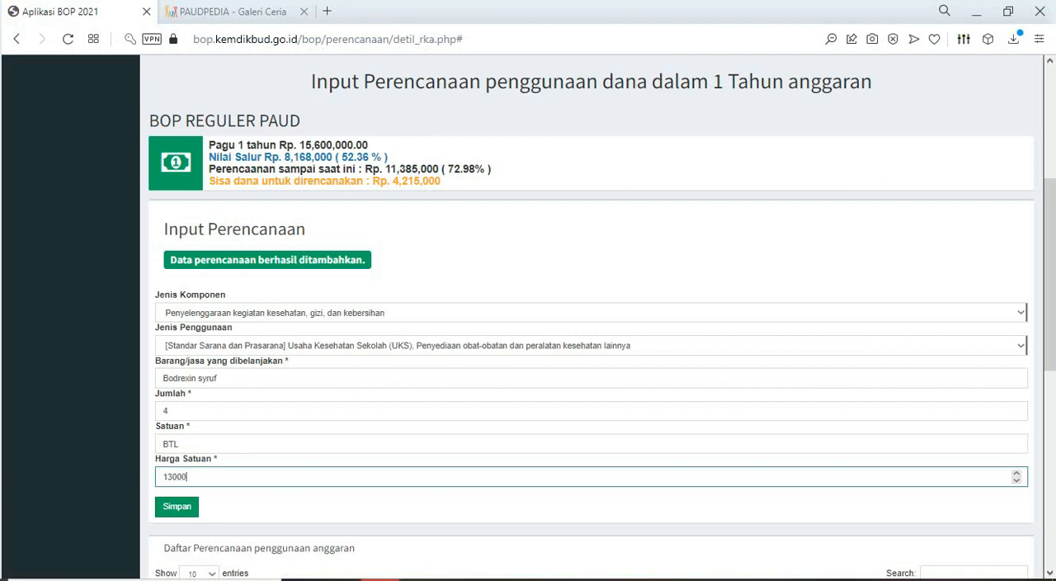
{"action": "type", "text": "13000"}
{"action": "key", "text": "Return"}
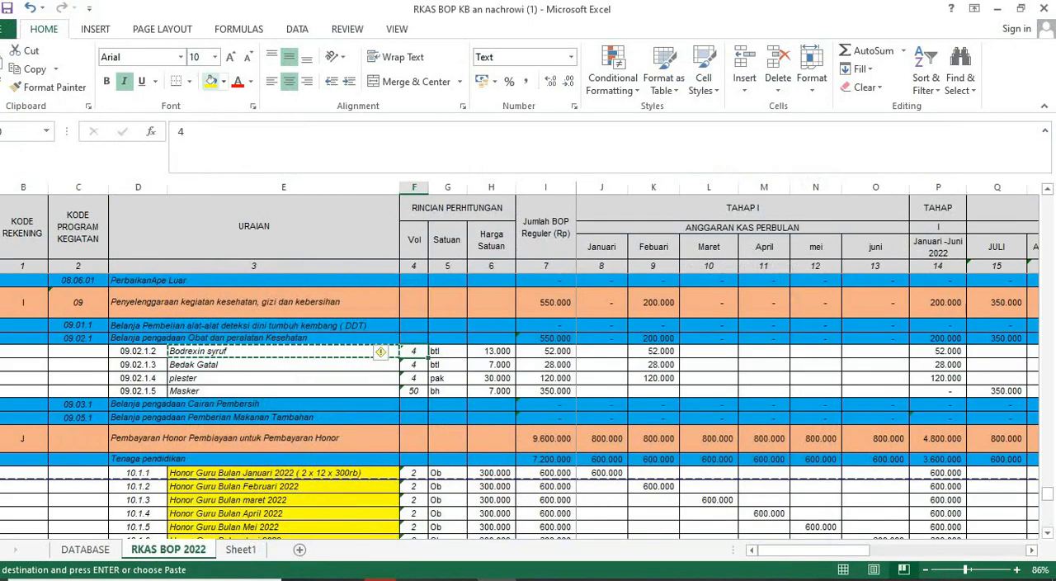
- Highlight the Bodrexin syruf name and volume cells in yellow on the Excel RKAS BOP 2022 sheet
{"action": "left_click", "coordinate": [210, 81]}
{"action": "left_click", "coordinate": [283, 351]}
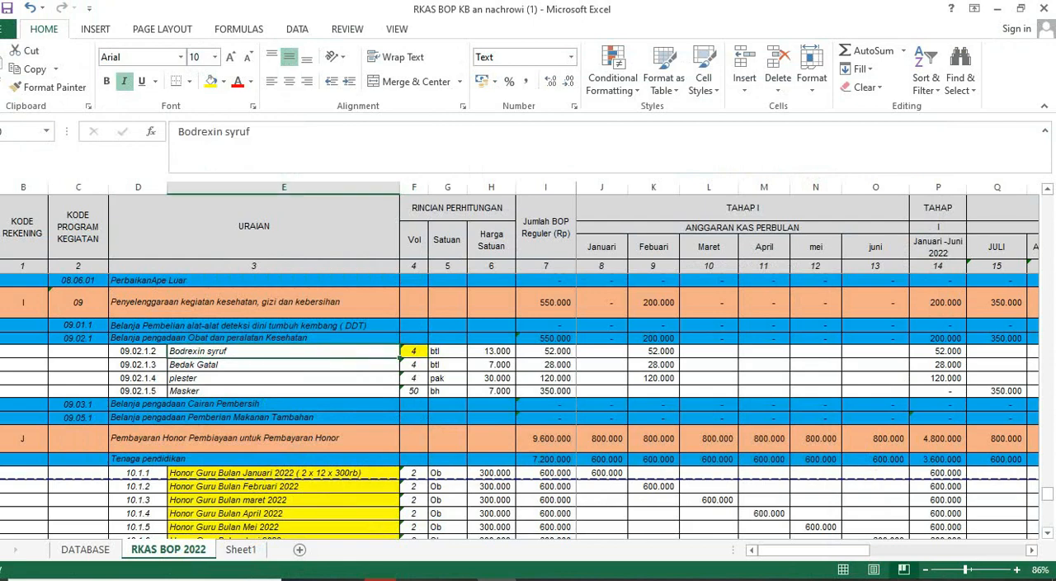
{"action": "left_click", "coordinate": [210, 81]}
- Copy "Bedak Gatal" from Excel and begin a BOP entry under Penyelenggaraan kegiatan kesehatan, gizi, dan kebersihan with Usaha Kesehatan Sekolah (UKS) as Jenis Penggunaan
{"action": "left_click", "coordinate": [283, 365]}
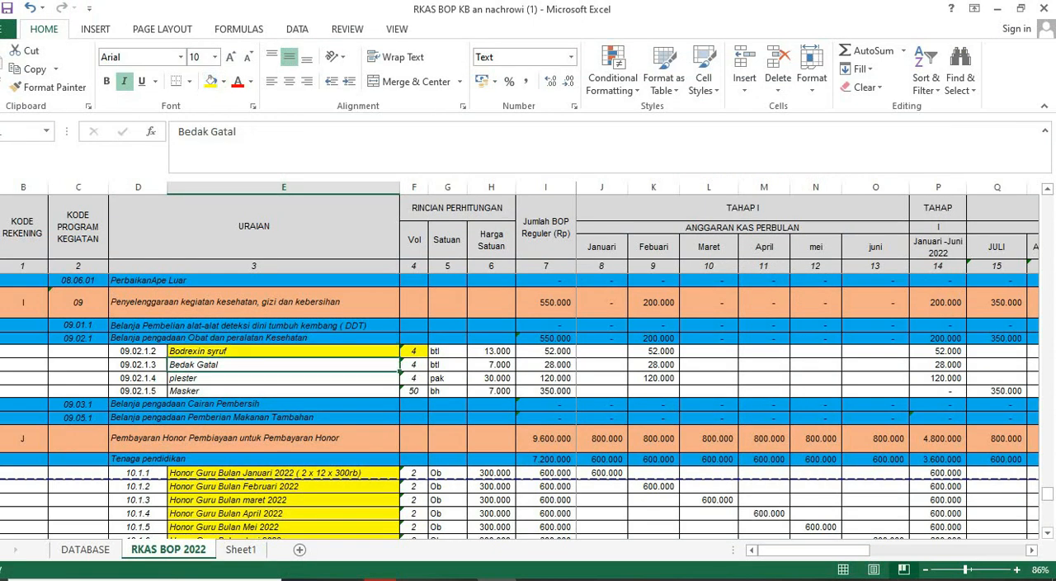
{"action": "key", "text": "ctrl+c"}
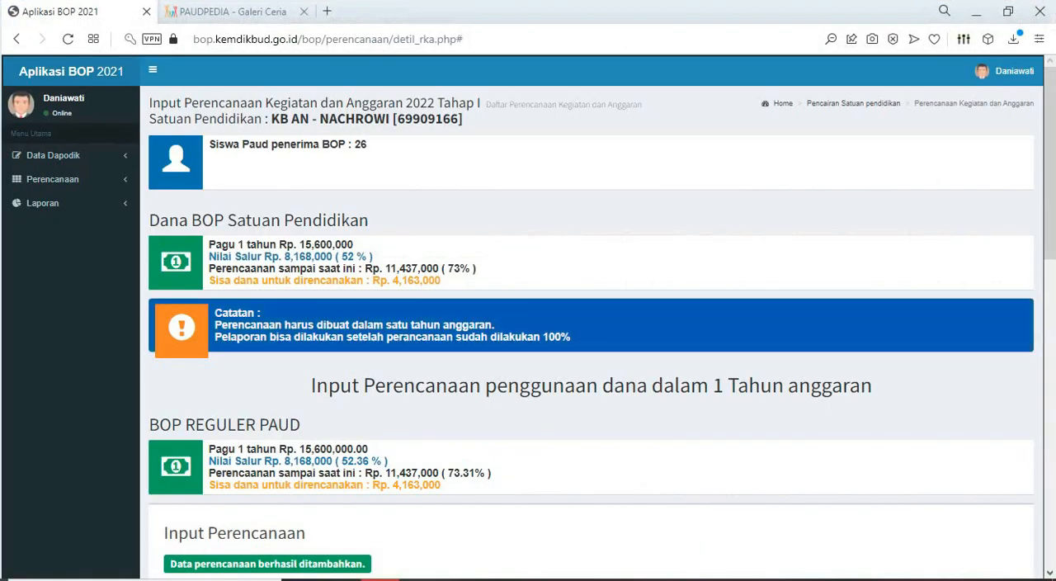
{"action": "scroll", "coordinate": [591, 330], "scroll_direction": "down", "scroll_amount": 5}
{"action": "left_click", "coordinate": [591, 298]}
{"action": "key", "text": "Down"}
{"action": "key", "text": "Down"}
{"action": "key", "text": "Down"}
{"action": "key", "text": "Down"}
{"action": "key", "text": "Down"}
{"action": "key", "text": "Down"}
{"action": "key", "text": "Down"}
{"action": "key", "text": "Down"}
{"action": "key", "text": "Down"}
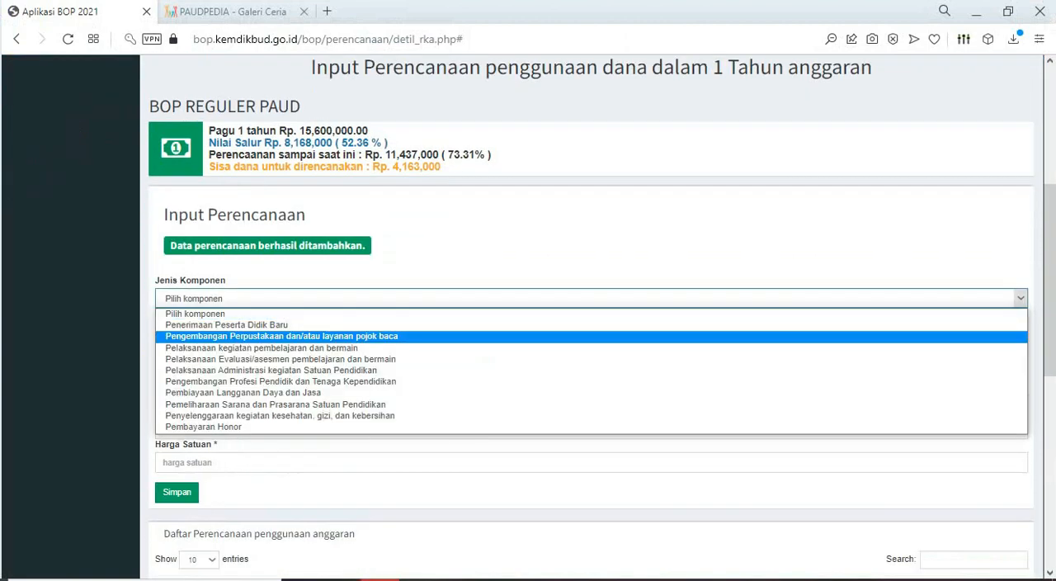
{"action": "key", "text": "Return"}
{"action": "left_click", "coordinate": [1021, 331]}
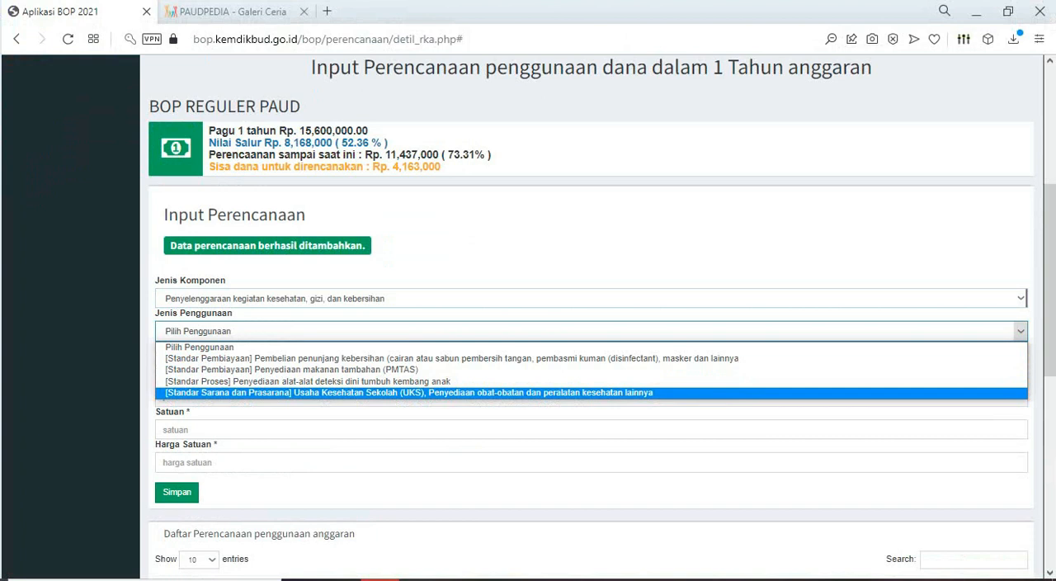
{"action": "key", "text": "Return"}
- Enter Bedak Gatal as the purchased item and set its Jumlah to 4, checking the volume in the Excel sheet
{"action": "left_click", "coordinate": [363, 364]}
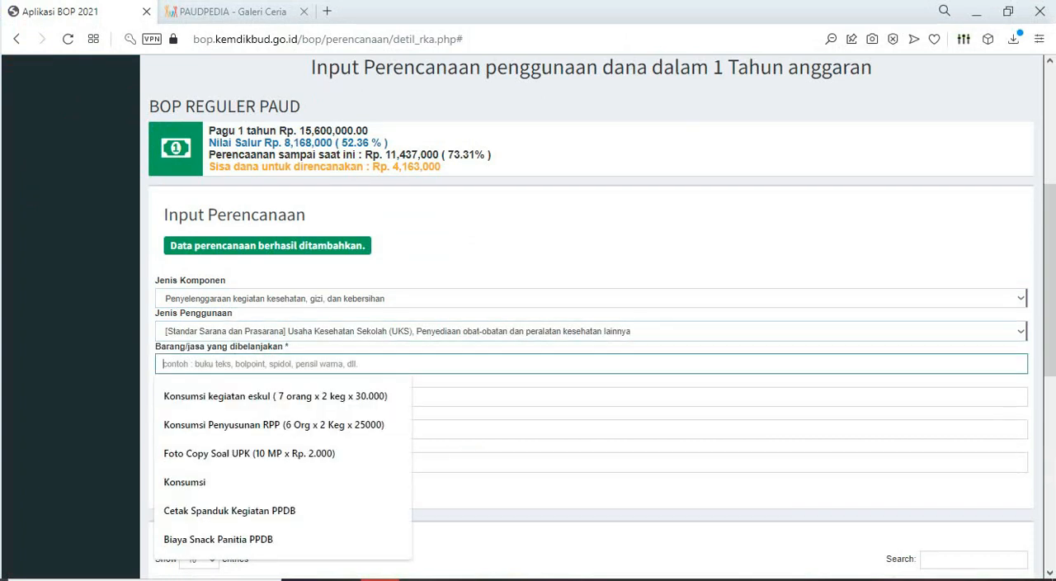
{"action": "type", "text": "Bedak Gatal"}
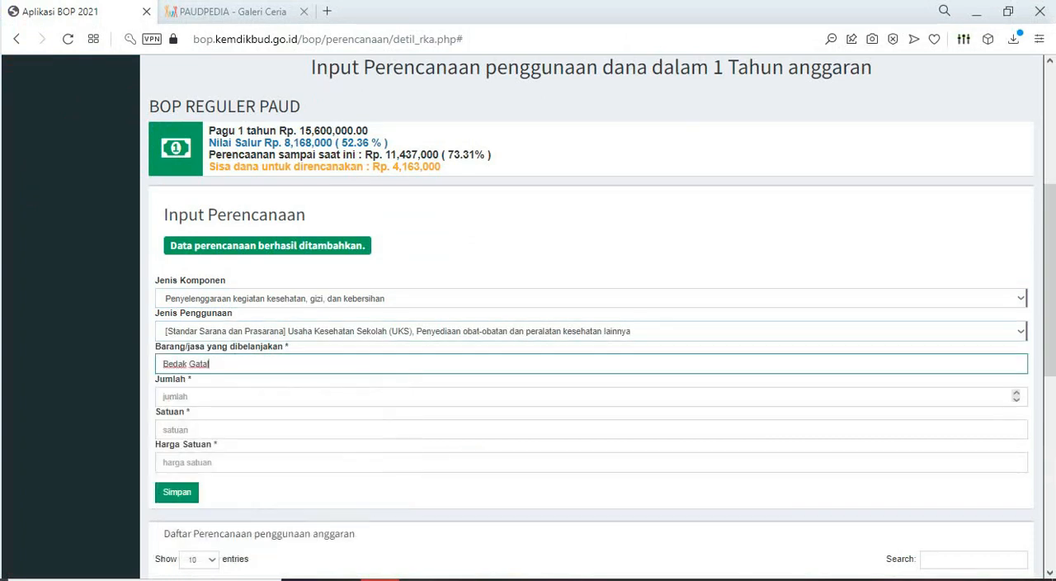
{"action": "left_click", "coordinate": [363, 397]}
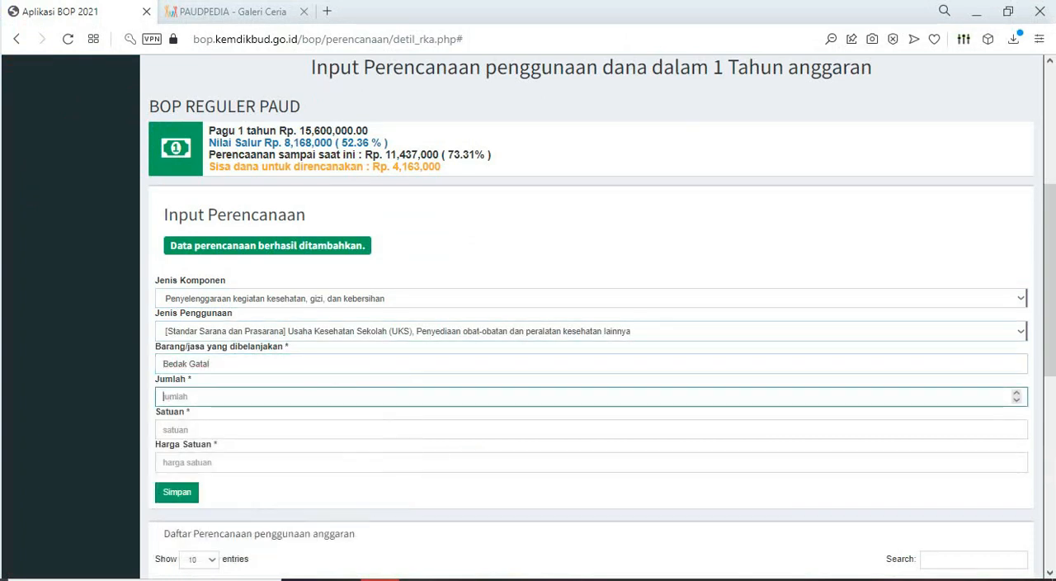
{"action": "key", "text": "alt+Tab"}
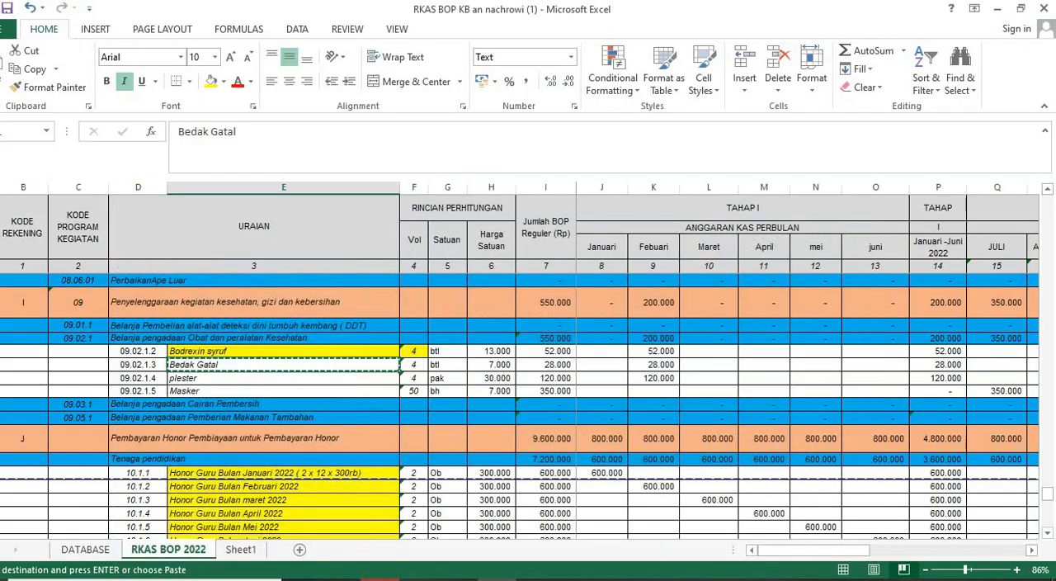
{"action": "key", "text": "alt+Tab"}
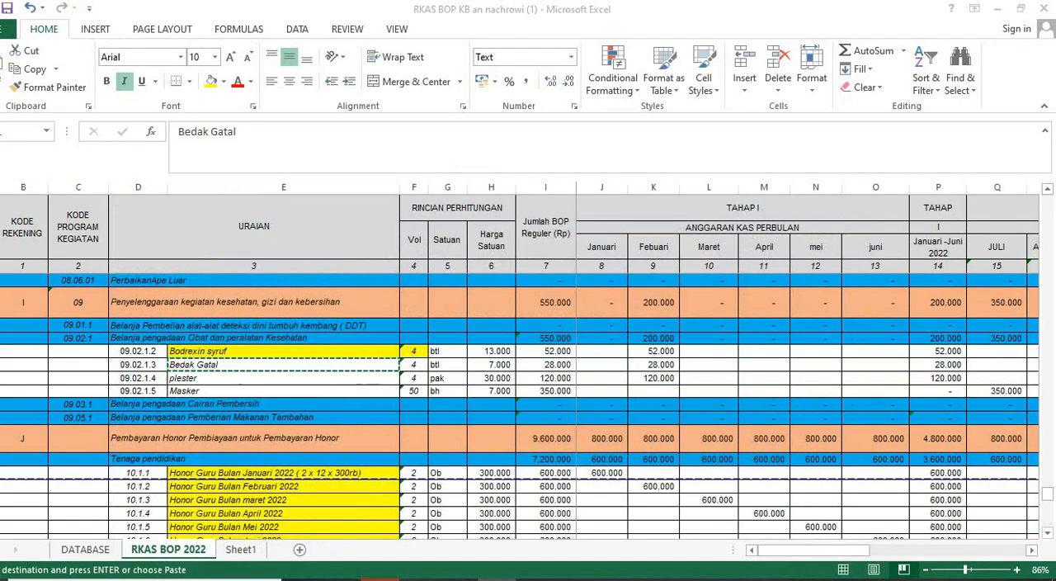
{"action": "type", "text": "4"}
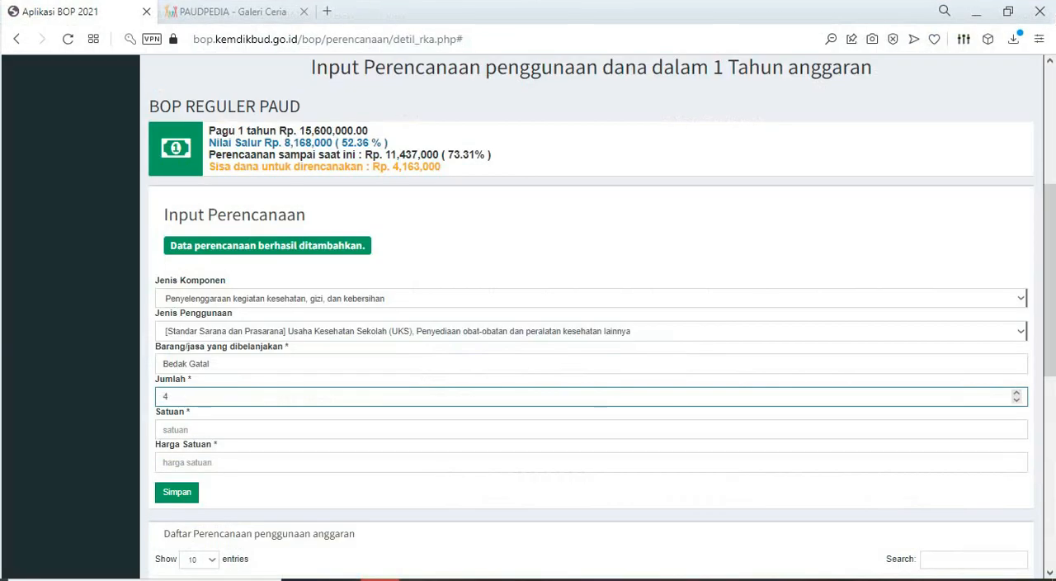
- Set the Bedak Gatal entry's Satuan to BTL and Harga Satuan to 7000, and save the planning entry
{"action": "left_click", "coordinate": [175, 430]}
{"action": "type", "text": "BTL"}
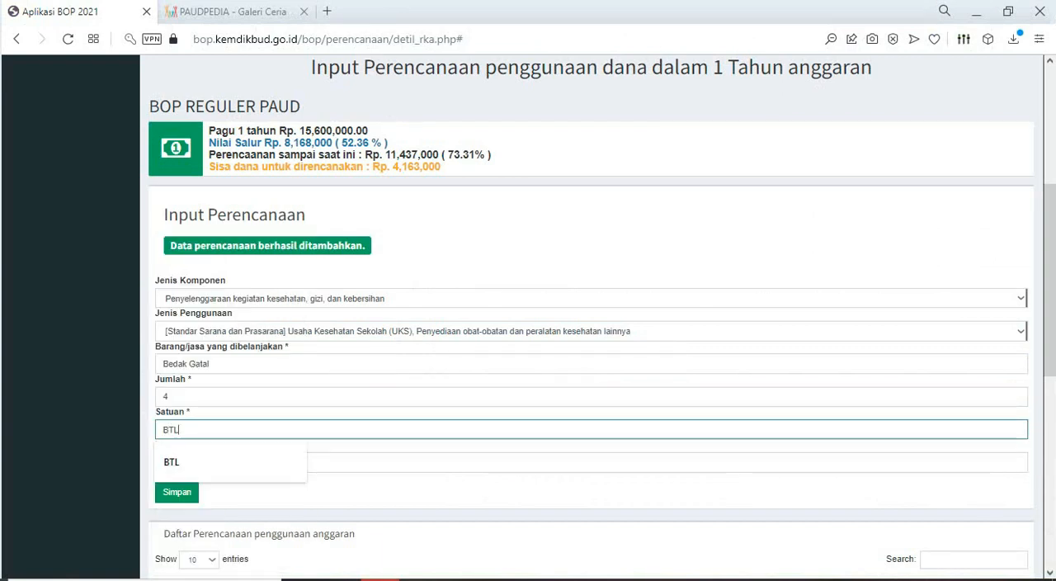
{"action": "key", "text": "Tab"}
{"action": "type", "text": "7000"}
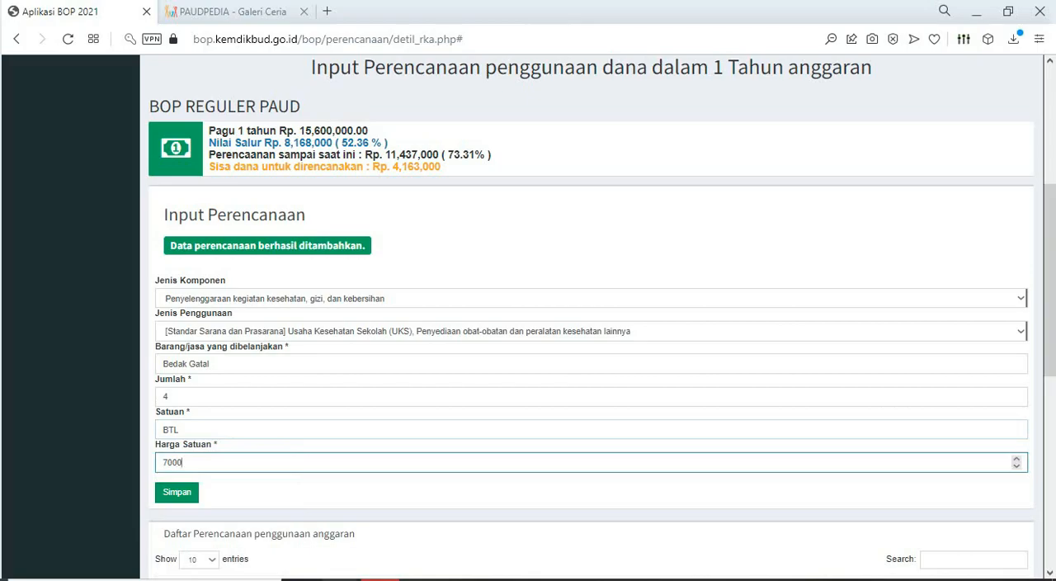
{"action": "left_click", "coordinate": [340, 579]}
{"action": "left_click", "coordinate": [339, 579]}
{"action": "left_click", "coordinate": [177, 492]}
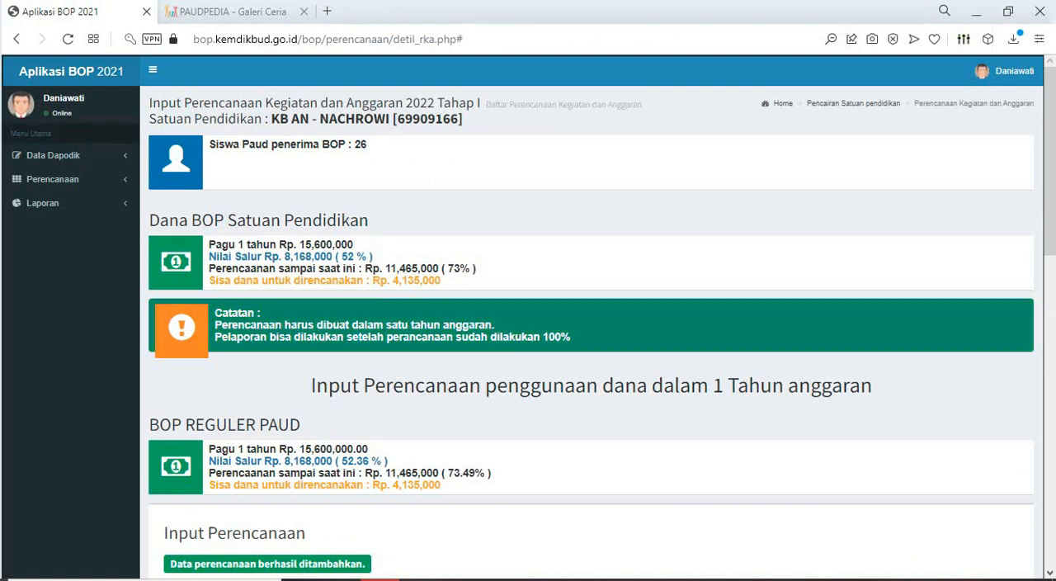
- Begin another planning entry with Jenis Komponen Penyelenggaraan kegiatan kesehatan, gizi, dan kebersihan
{"action": "scroll", "coordinate": [281, 330], "scroll_direction": "down", "scroll_amount": 4}
{"action": "left_click", "coordinate": [280, 298]}
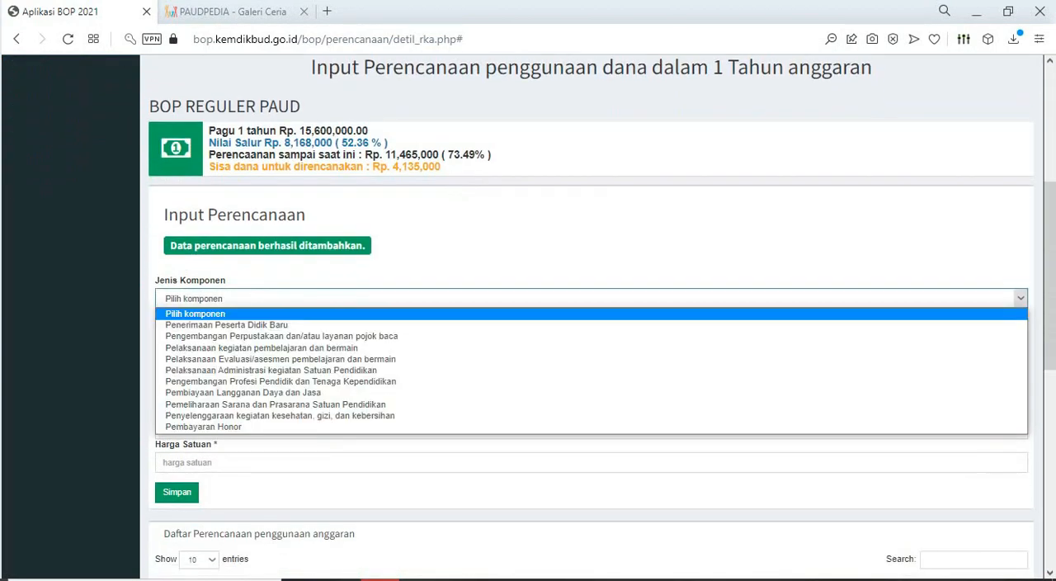
{"action": "left_click", "coordinate": [280, 416]}
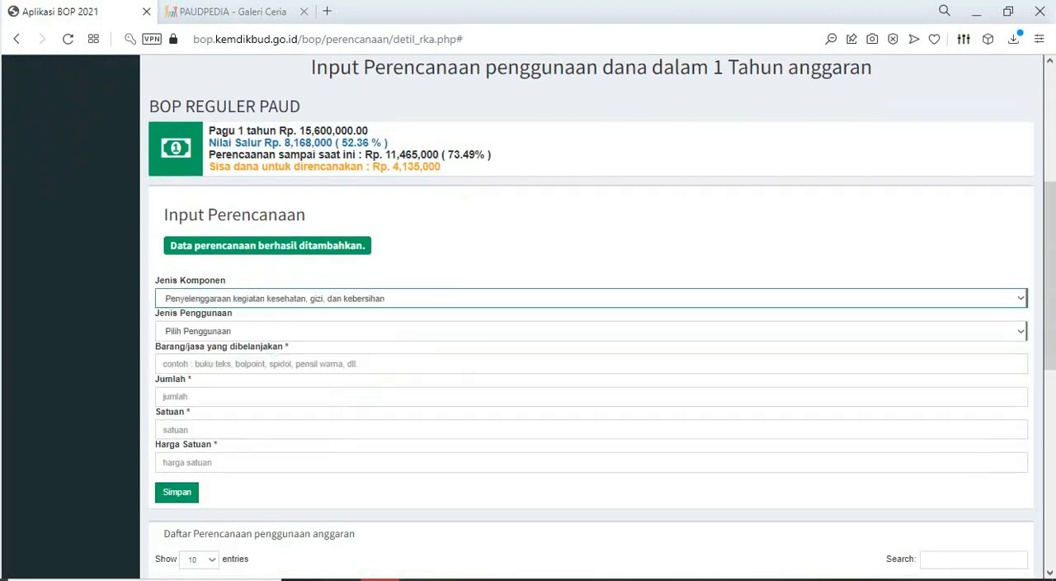
- Copy "plester" from the Excel sheet and paste it as the purchased item, with Usaha Kesehatan Sekolah (UKS) as the BOP entry's Jenis Penggunaan
{"action": "key", "text": "alt+Tab"}
{"action": "left_click", "coordinate": [284, 378]}
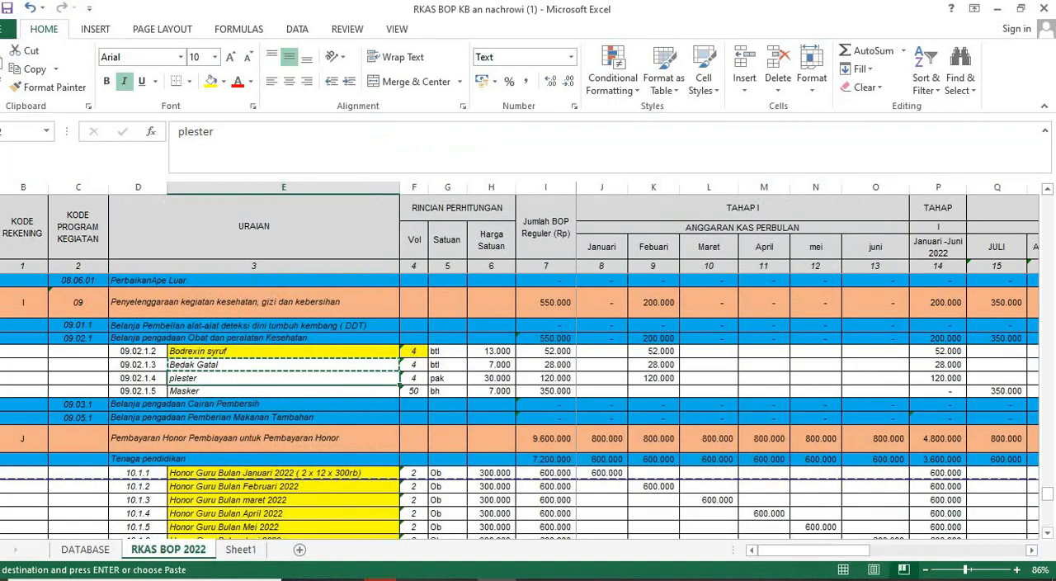
{"action": "key", "text": "alt+Tab"}
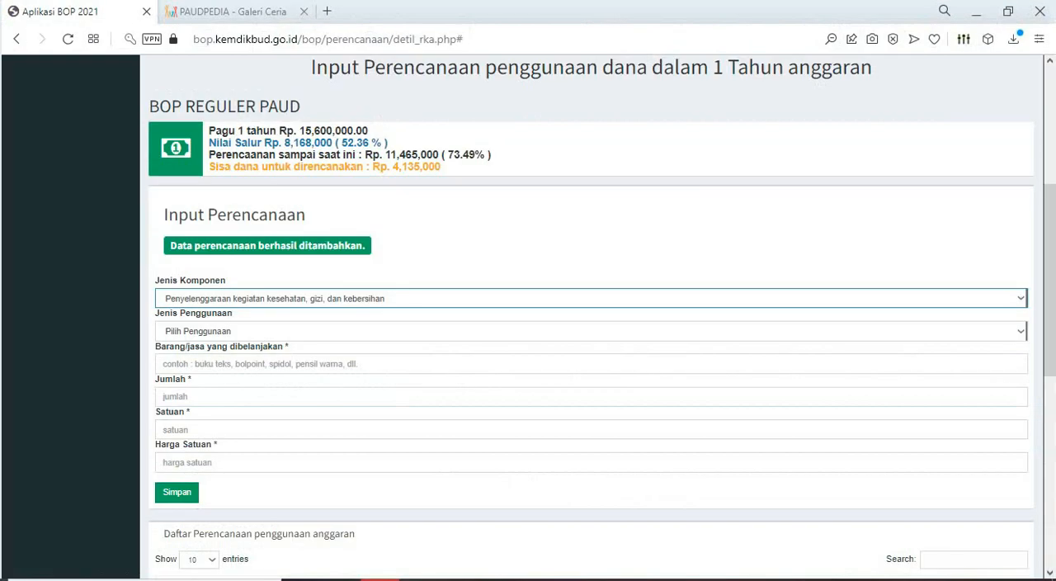
{"action": "left_click", "coordinate": [284, 331]}
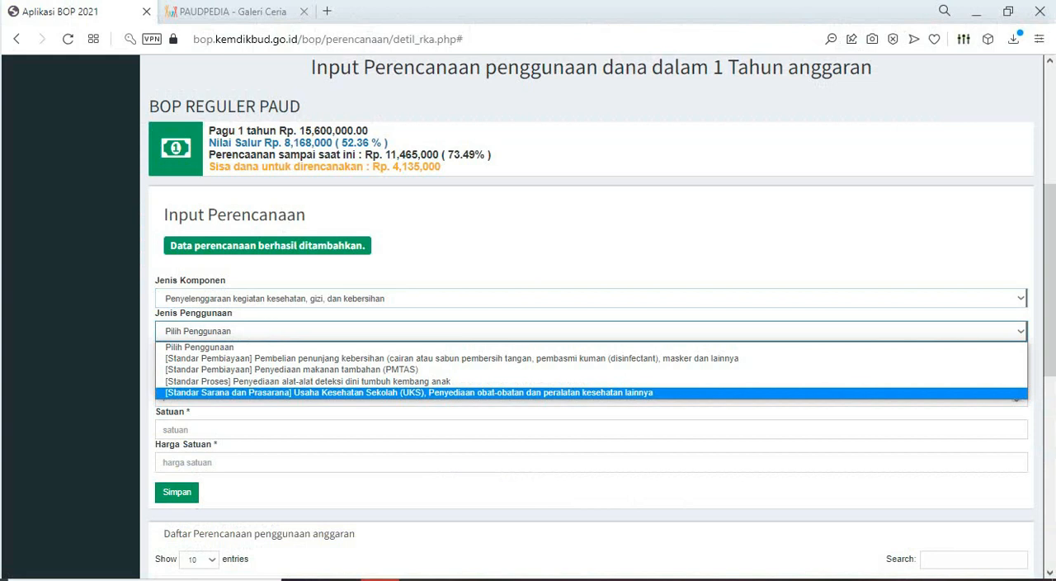
{"action": "key", "text": "Return"}
{"action": "key", "text": "Tab"}
{"action": "key", "text": "ctrl+v"}
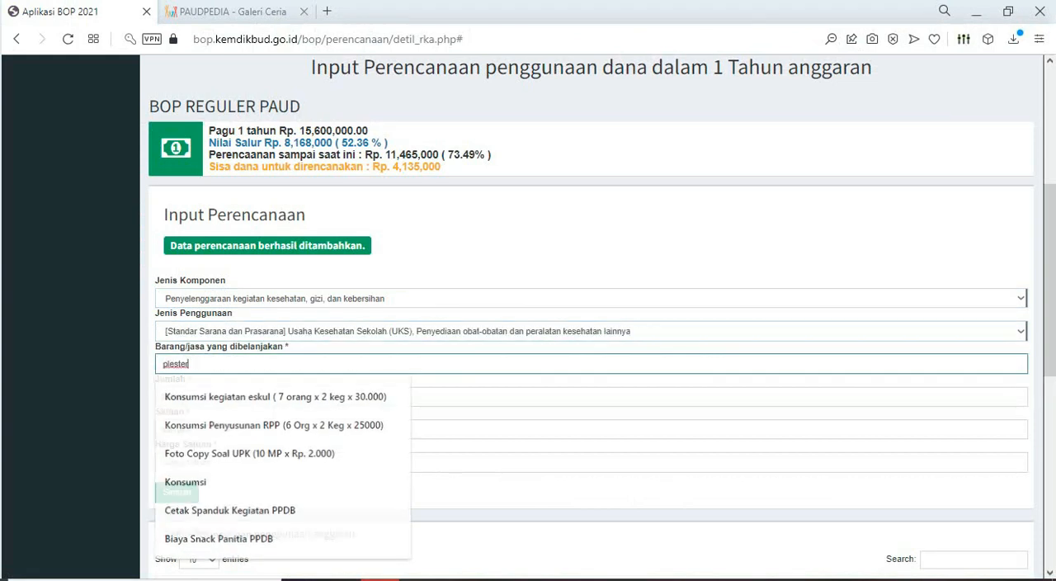
- Set the plester entry's Jumlah to 4 and Satuan to PAK, checking both values in the Excel sheet
{"action": "left_click", "coordinate": [283, 397]}
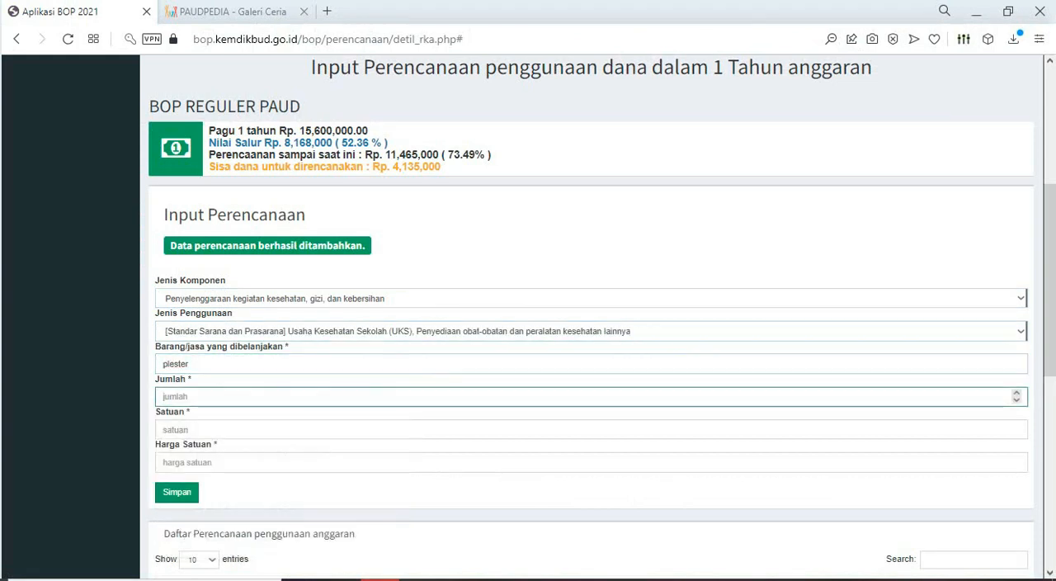
{"action": "key", "text": "alt+Tab"}
{"action": "key", "text": "alt+Tab"}
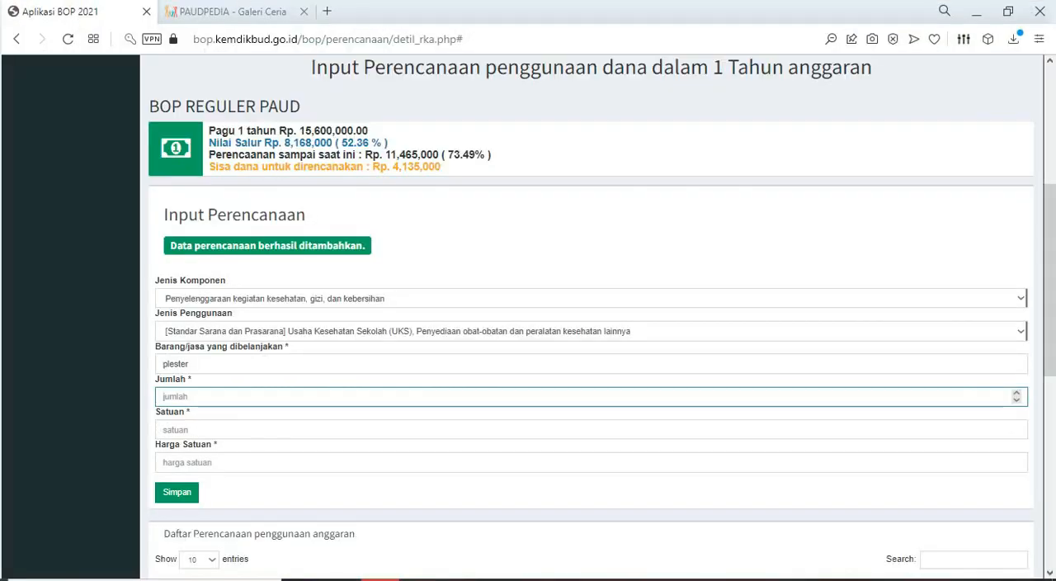
{"action": "type", "text": "4"}
{"action": "left_click", "coordinate": [281, 430]}
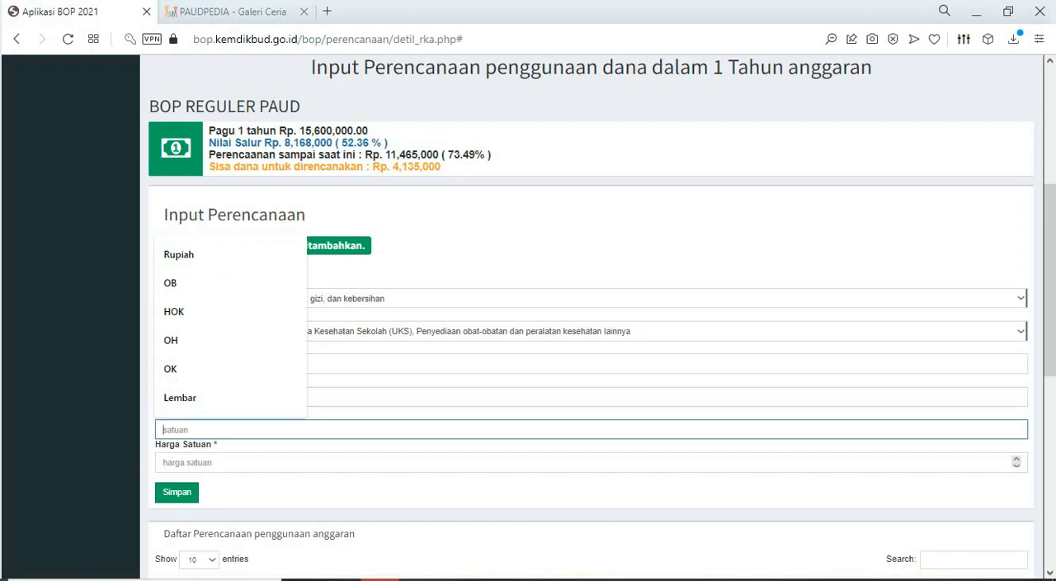
{"action": "key", "text": "alt+Tab"}
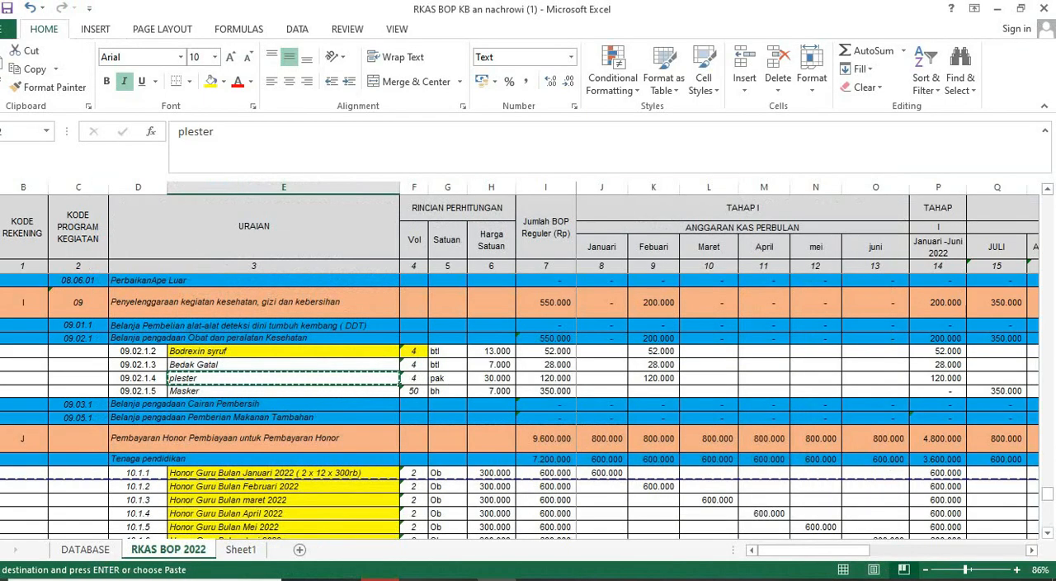
{"action": "key", "text": "alt+Tab"}
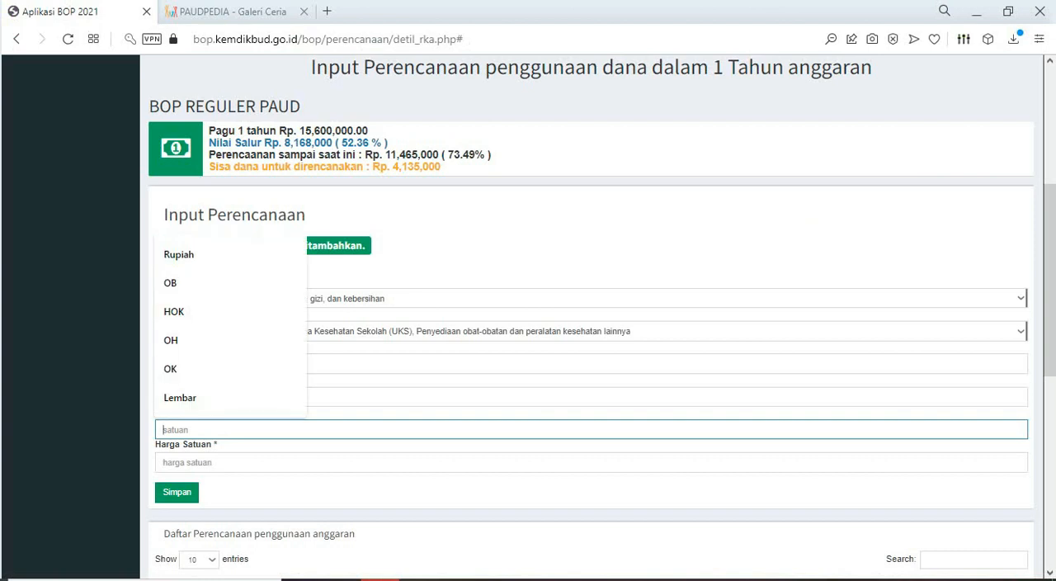
{"action": "type", "text": "Pa"}
{"action": "key", "text": "Down"}
{"action": "type", "text": "K"}
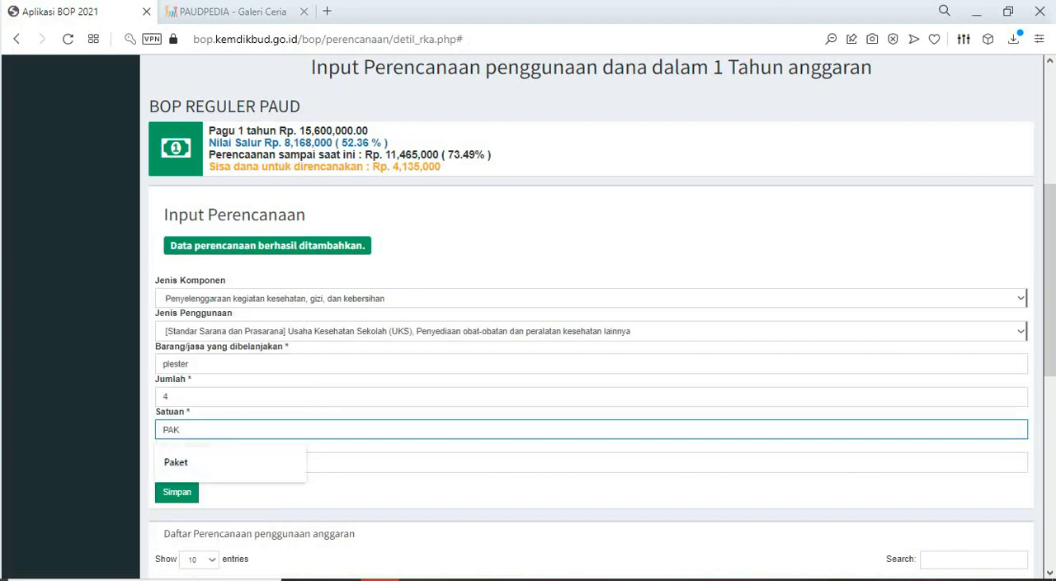
{"action": "key", "text": "Tab"}
- Look up the plester unit price in Excel, set the BOP entry's Harga Satuan to 30000, and save the entry
{"action": "key", "text": "alt+Tab"}
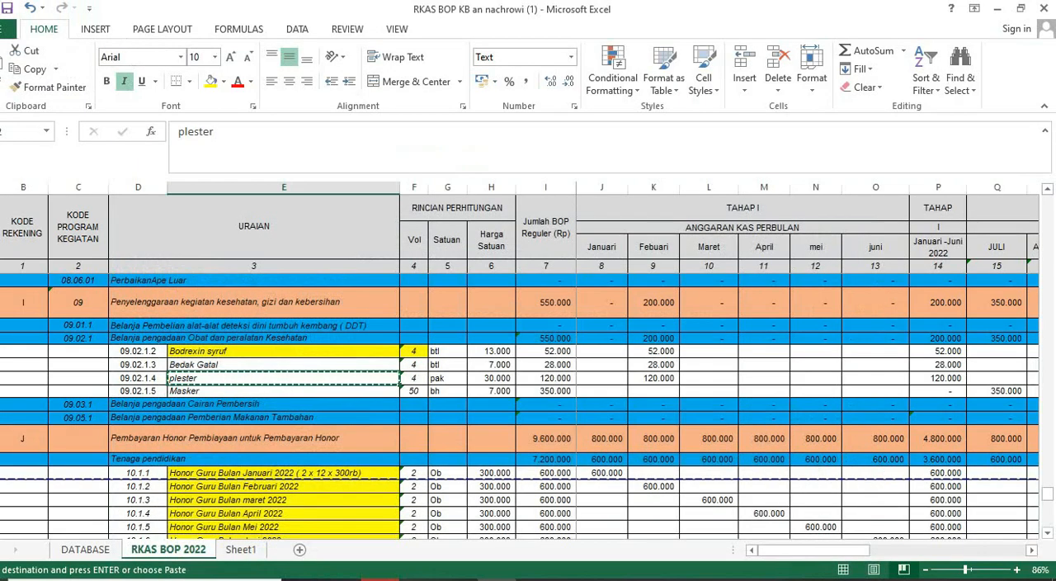
{"action": "key", "text": "alt+Tab"}
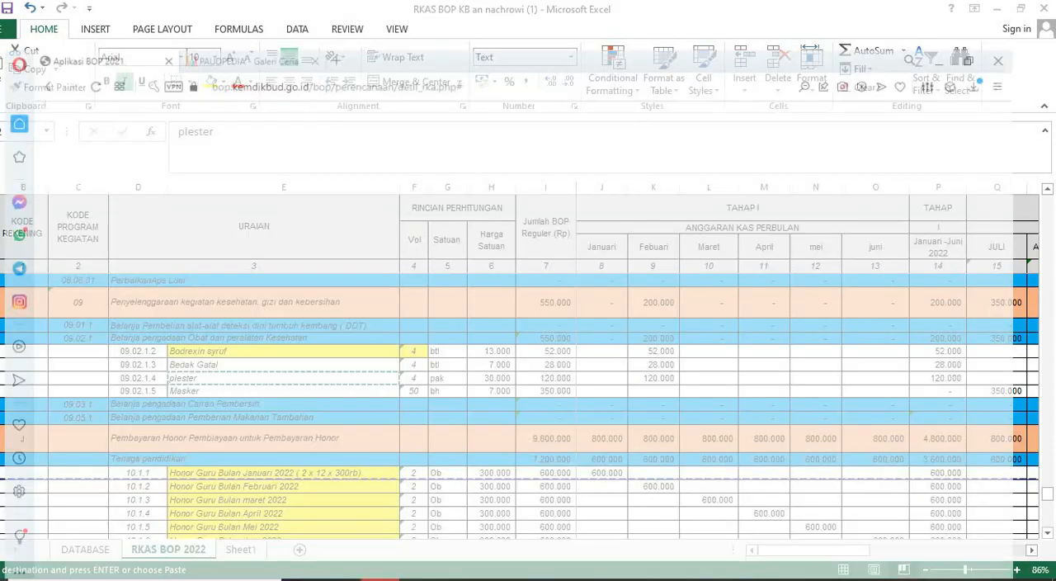
{"action": "type", "text": "30000"}
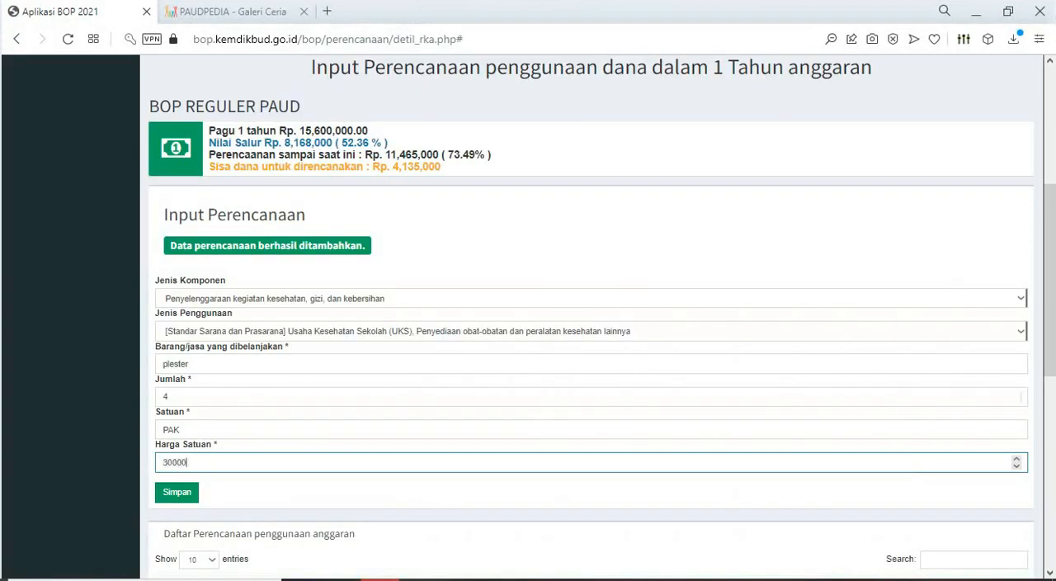
{"action": "key", "text": "Return"}
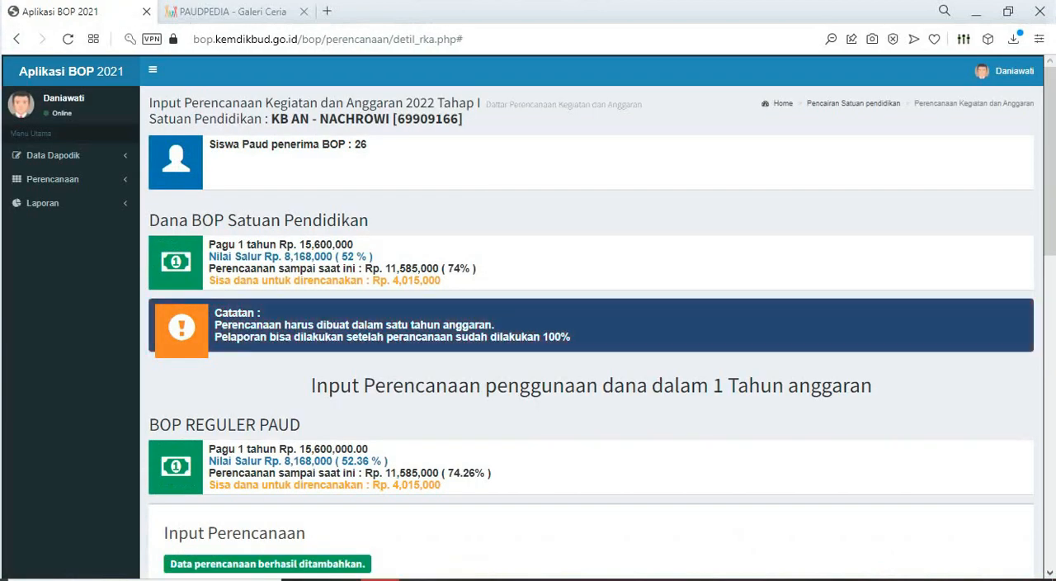
- Copy "Masker" from the Excel sheet and begin a BOP planning entry with Jenis Komponen Penyelenggaraan kegiatan kesehatan, gizi, dan kebersihan
{"action": "key", "text": "alt+Tab"}
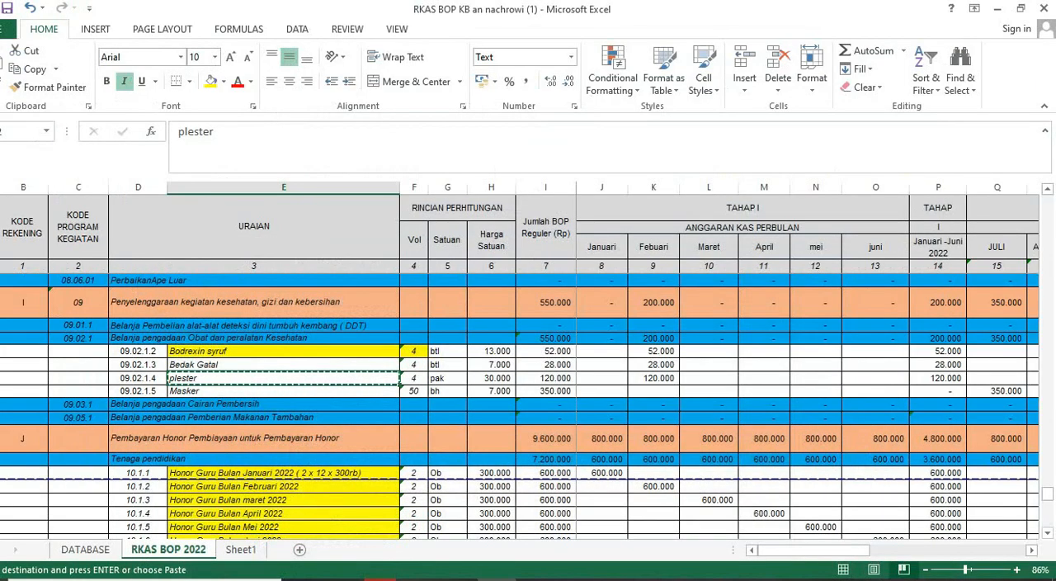
{"action": "left_click", "coordinate": [284, 391]}
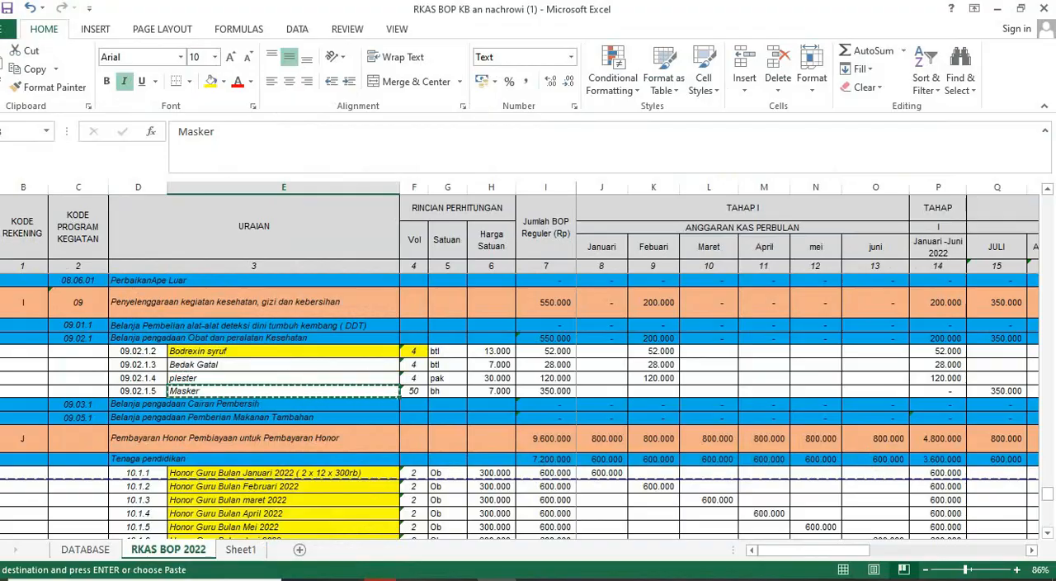
{"action": "key", "text": "alt+Tab"}
{"action": "scroll", "coordinate": [591, 378], "scroll_direction": "down", "scroll_amount": 3}
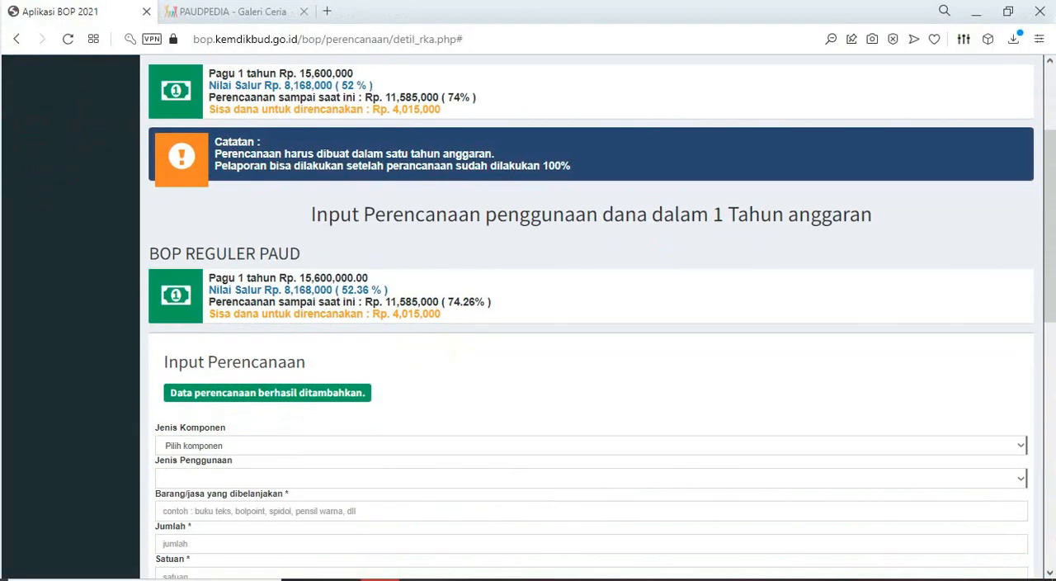
{"action": "left_click", "coordinate": [590, 378]}
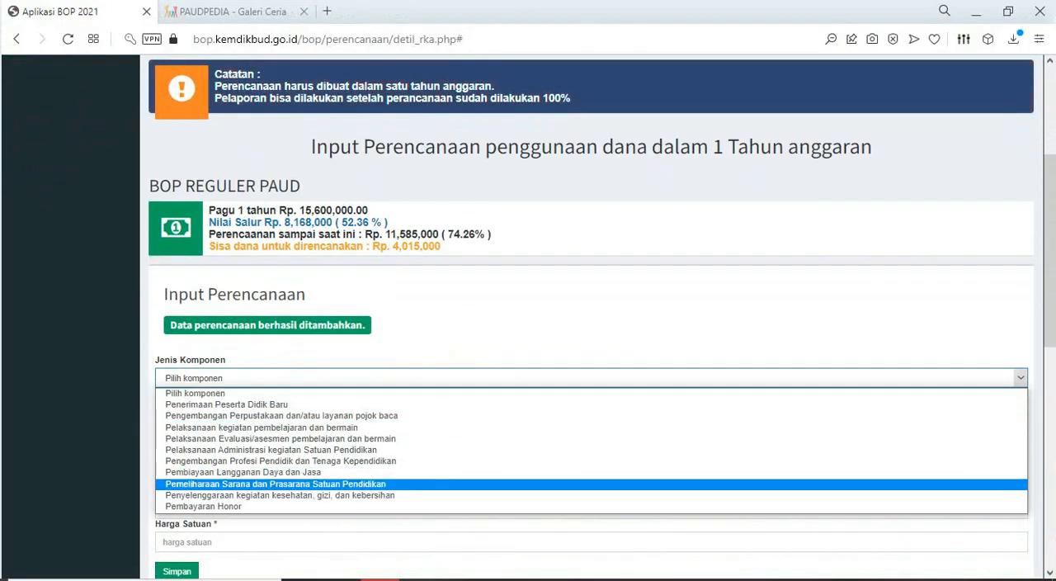
{"action": "left_click", "coordinate": [280, 495]}
- Set Jenis Penggunaan to Pembelian penunjang kebersihan (cairan atau sabun pembersih tangan, pembasmi kuman, masker dan lainnya) and enter Masker as the purchased item
{"action": "scroll", "coordinate": [280, 495], "scroll_direction": "down", "scroll_amount": 1}
{"action": "left_click", "coordinate": [590, 331]}
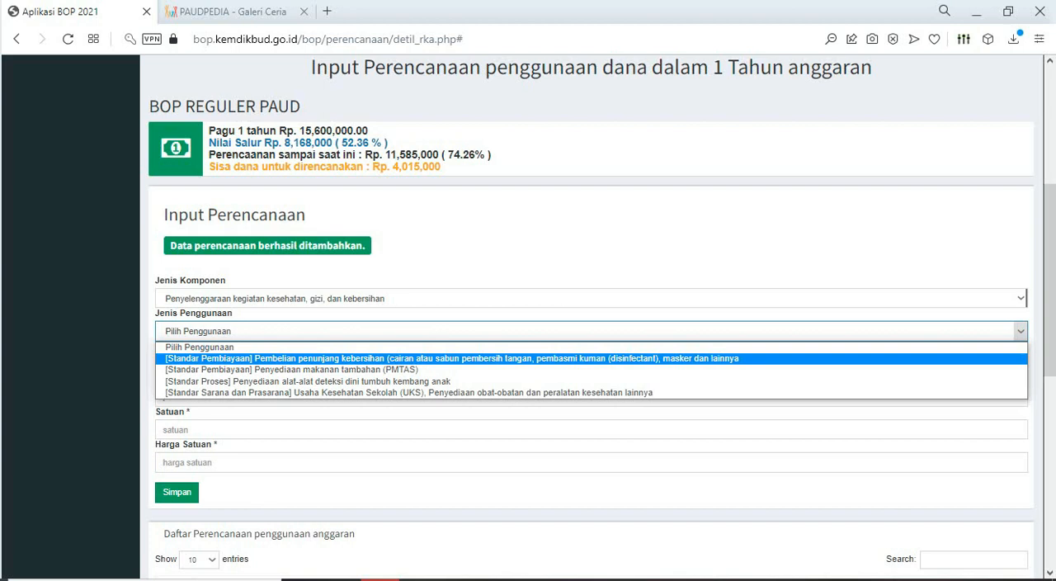
{"action": "left_click", "coordinate": [452, 359]}
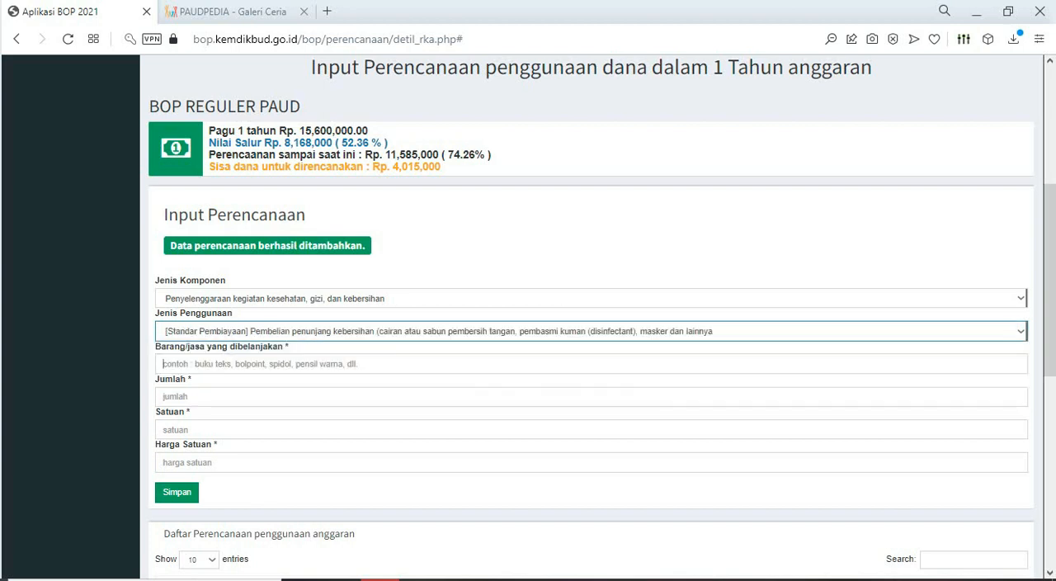
{"action": "left_click", "coordinate": [452, 363]}
{"action": "type", "text": "Masker"}
- Set the Masker entry's Jumlah to 50 and Satuan to BH, checking the row in the Excel sheet
{"action": "left_click", "coordinate": [453, 397]}
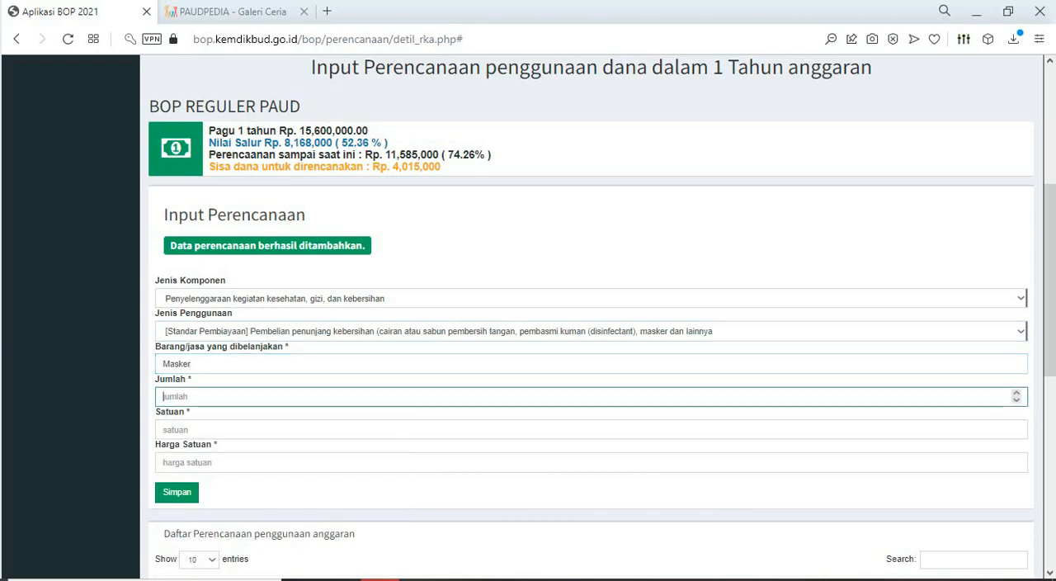
{"action": "key", "text": "alt+Tab"}
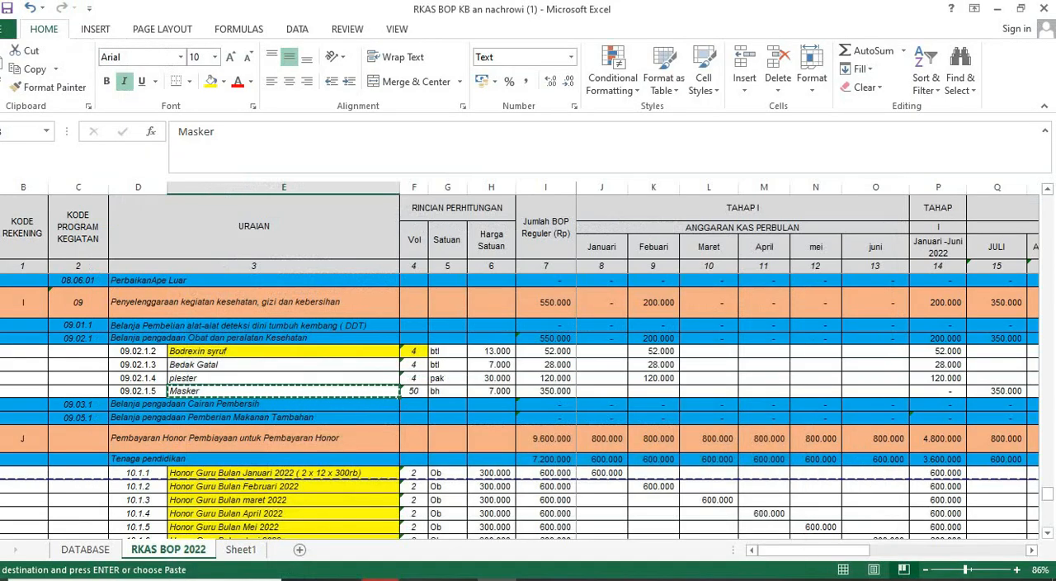
{"action": "key", "text": "alt+Tab"}
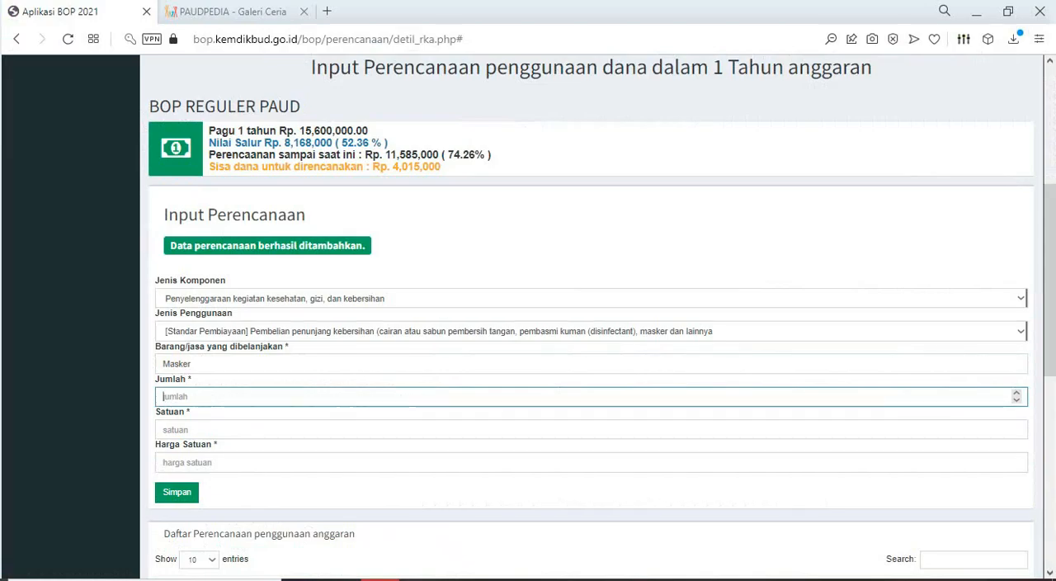
{"action": "type", "text": "50"}
{"action": "left_click", "coordinate": [178, 430]}
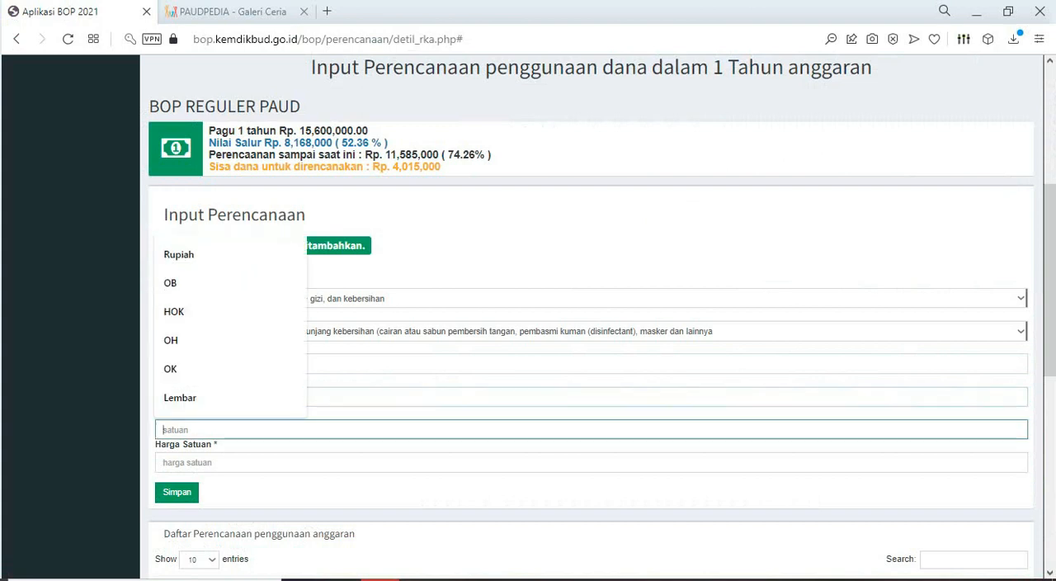
{"action": "type", "text": "P"}
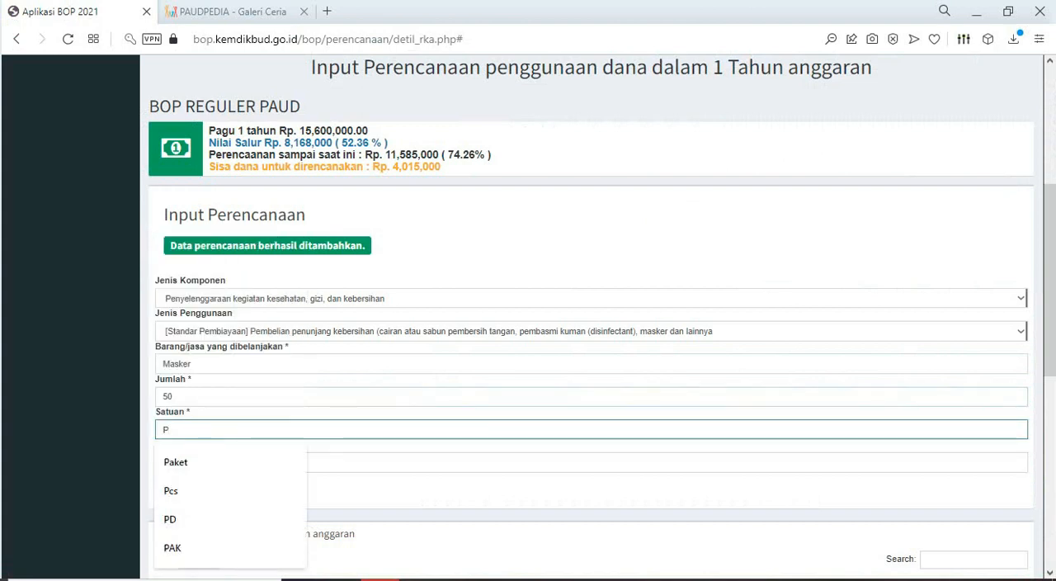
{"action": "type", "text": "D"}
{"action": "key", "text": "BackSpace"}
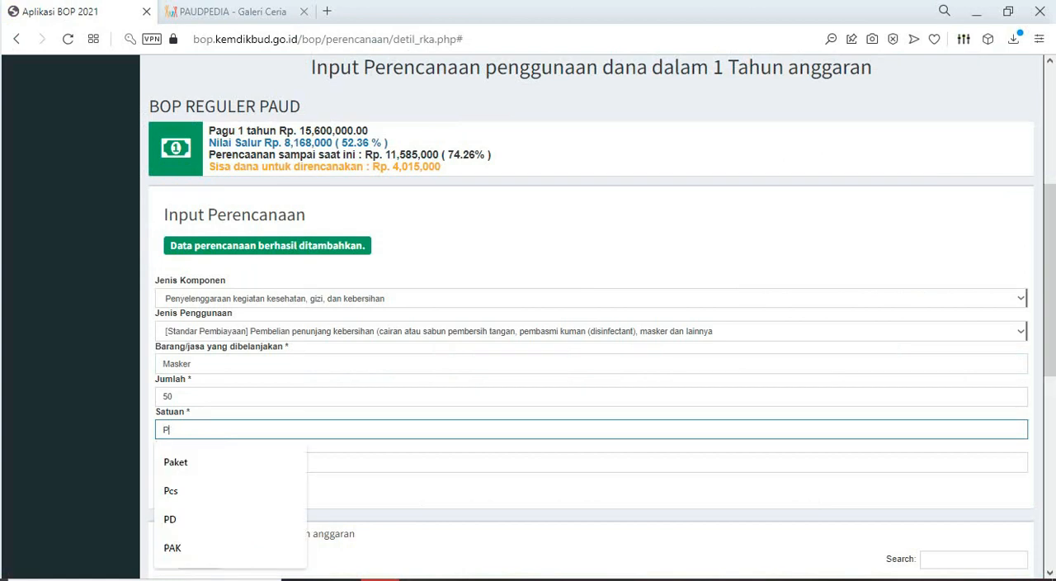
{"action": "key", "text": "BackSpace"}
{"action": "type", "text": "BKE"}
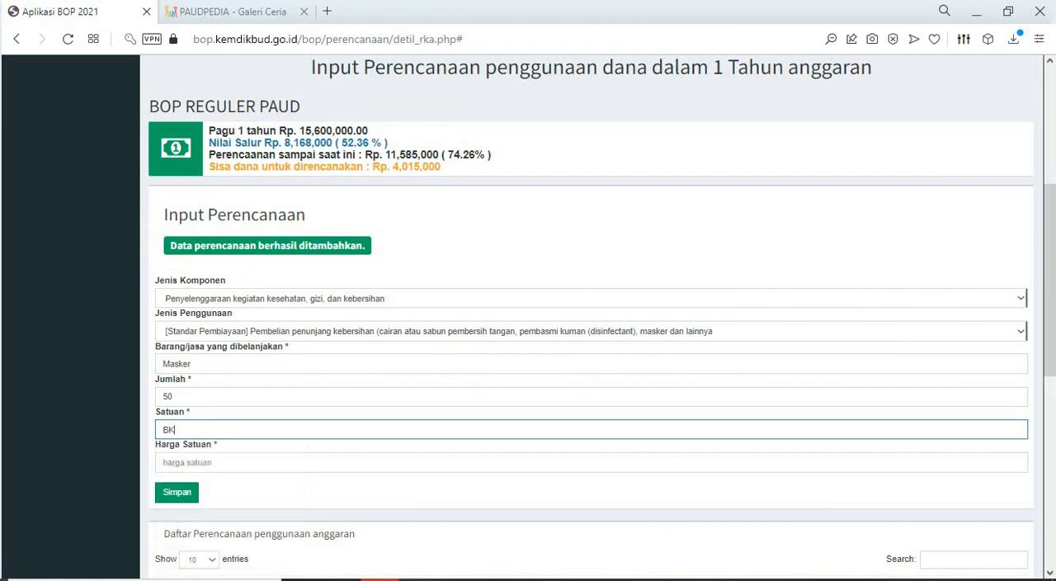
{"action": "key", "text": "BackSpace"}
{"action": "key", "text": "BackSpace"}
{"action": "type", "text": "H"}
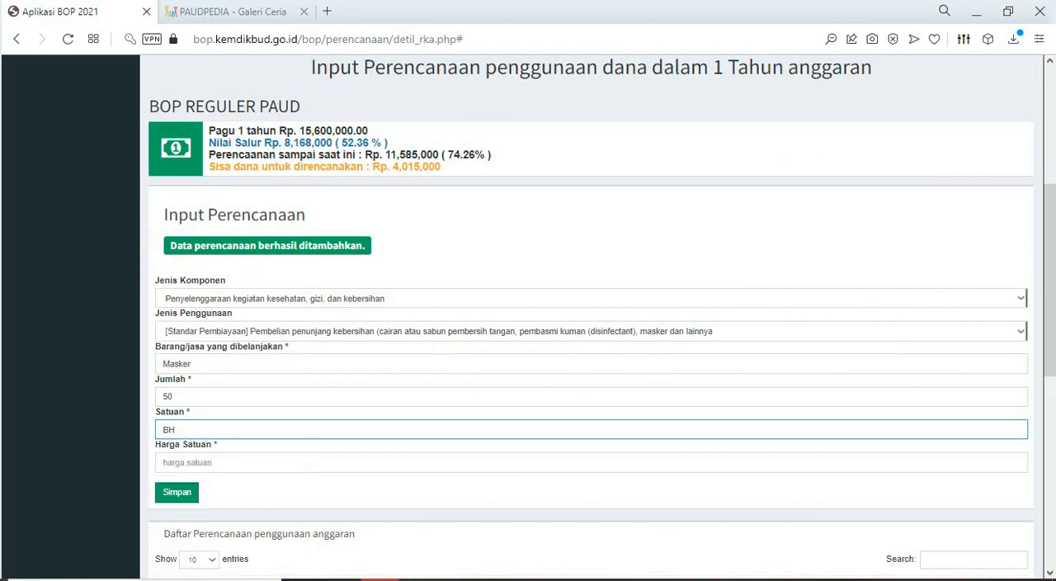
- Look up the Masker unit price in Excel, set the BOP entry's Harga Satuan to 7000, and save the entry
{"action": "key", "text": "alt+Tab"}
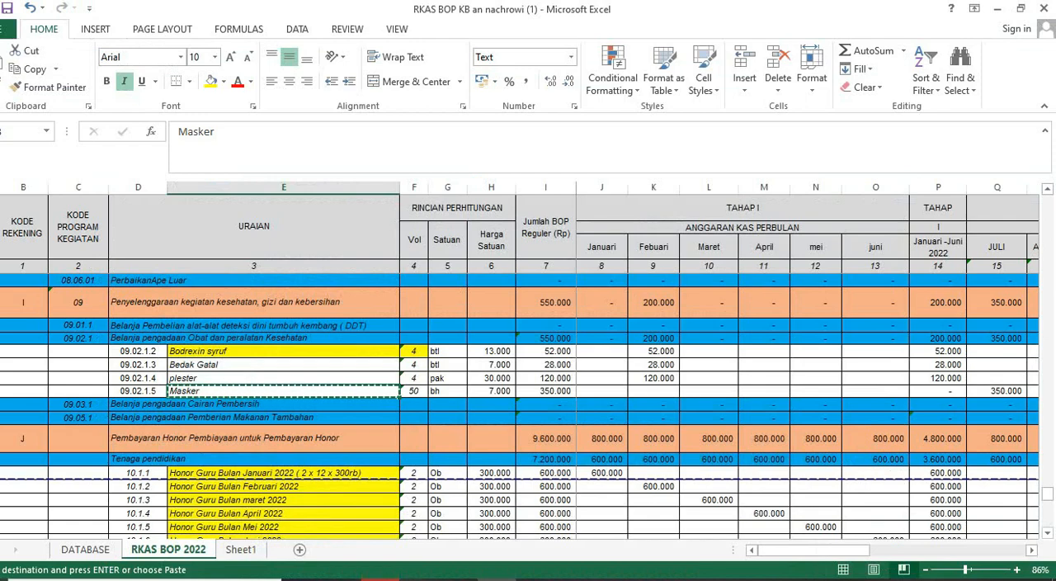
{"action": "key", "text": "alt+Tab"}
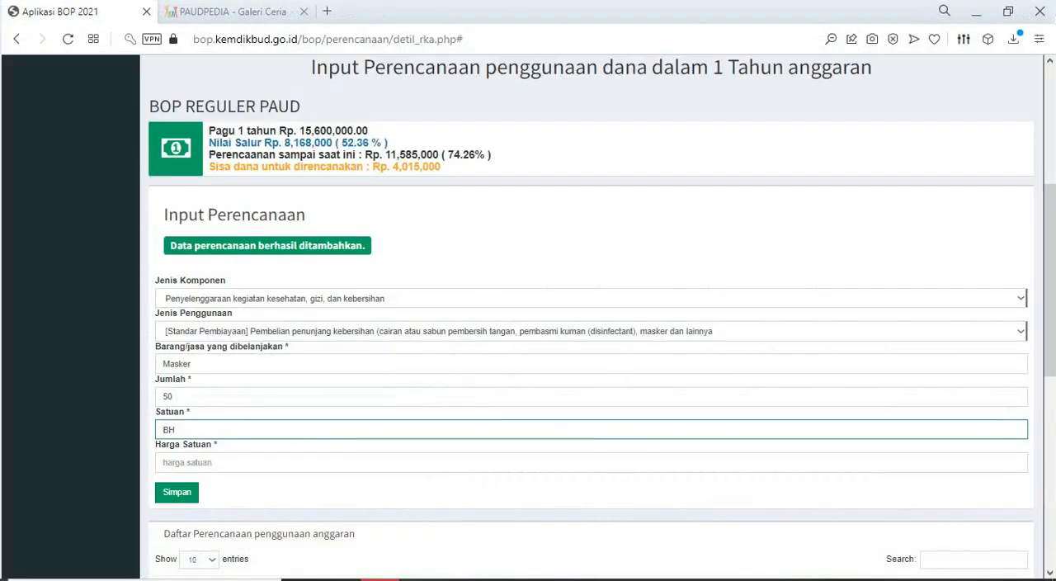
{"action": "type", "text": "7000"}
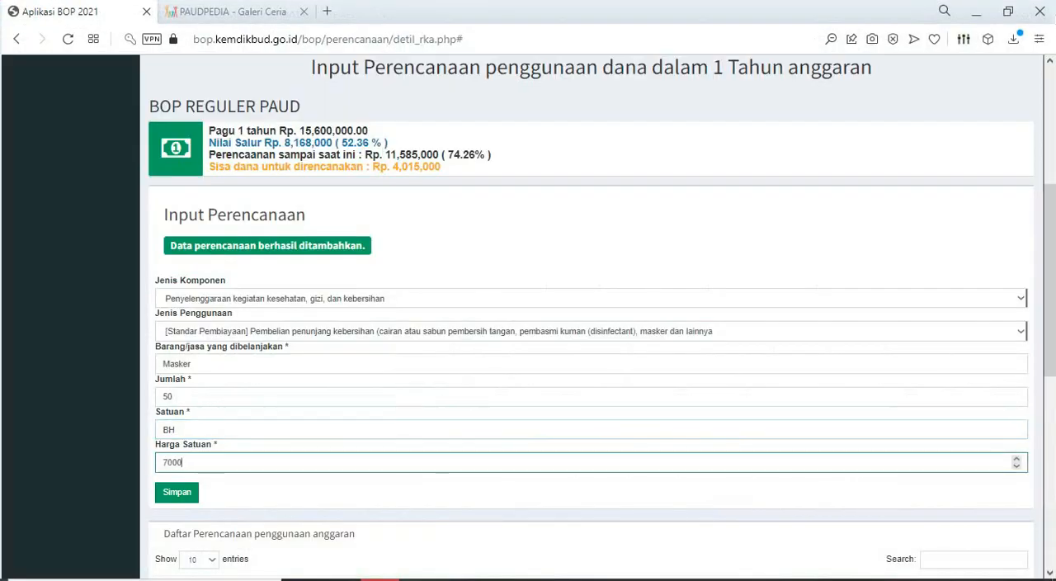
{"action": "key", "text": "Return"}
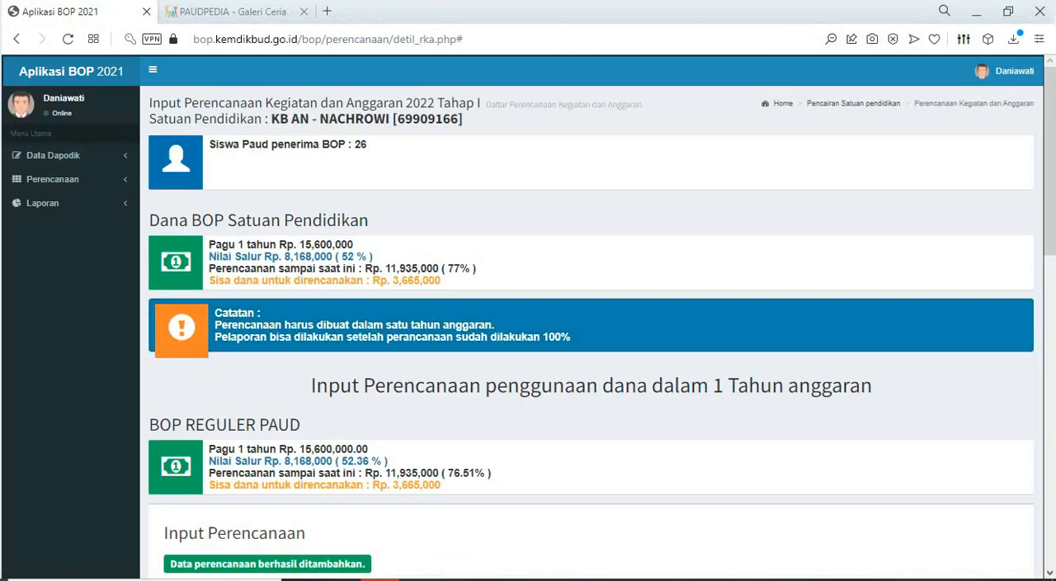
- Highlight the Bedak Gatal, plester and Masker description cells in yellow in the Excel sheet
{"action": "scroll", "coordinate": [591, 313], "scroll_direction": "down", "scroll_amount": 5}
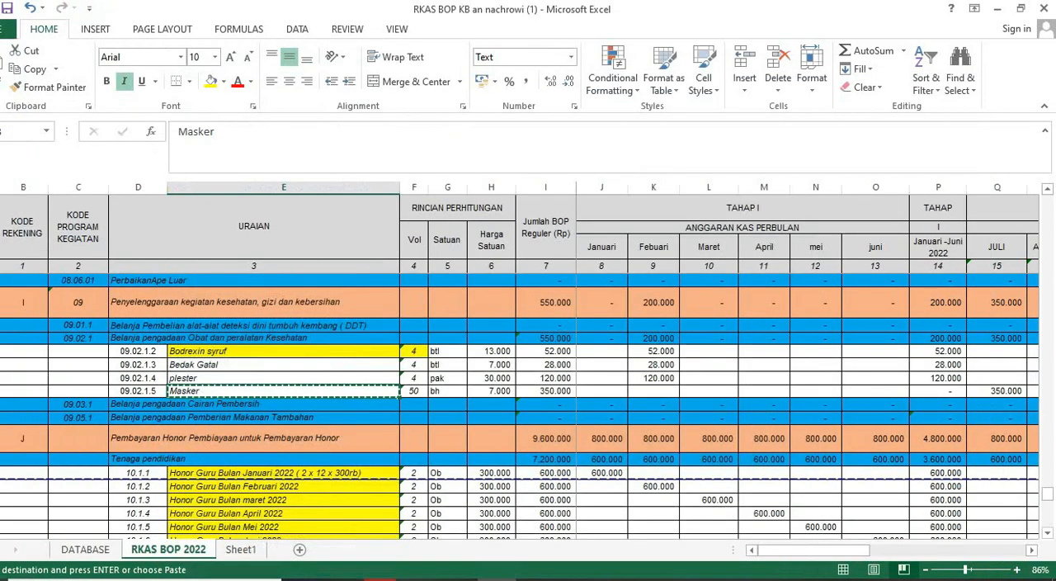
{"action": "left_click", "coordinate": [284, 364]}
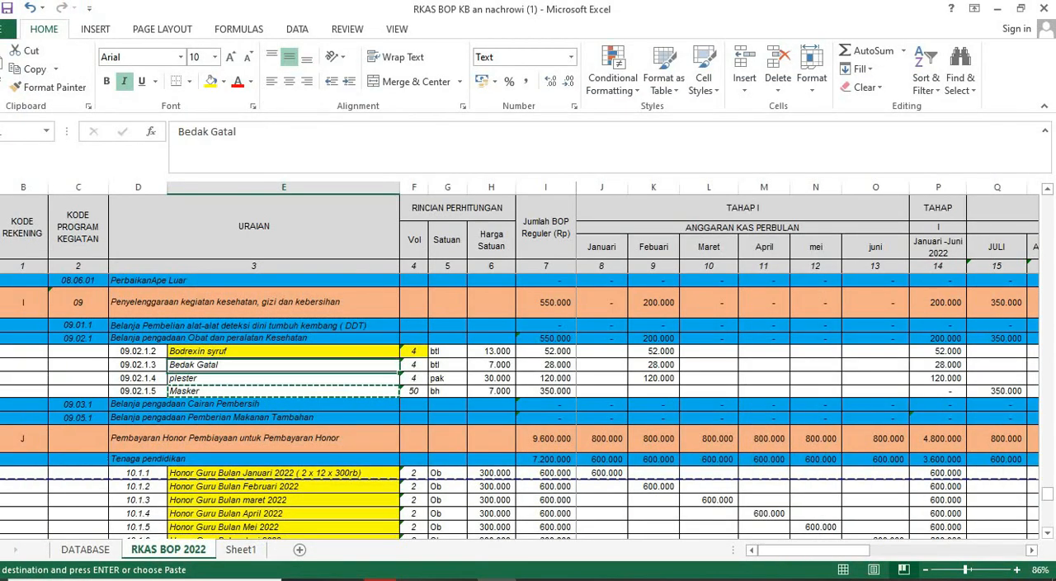
{"action": "left_click_drag", "start_coordinate": [283, 364], "coordinate": [284, 391]}
{"action": "left_click", "coordinate": [212, 81]}
- Locate the Pengembangan Profesi Pendidik dan Tenaga Kependidikan section in Excel and choose it as the new BOP entry's Jenis Komponen
{"action": "scroll", "coordinate": [520, 407], "scroll_direction": "up", "scroll_amount": 1}
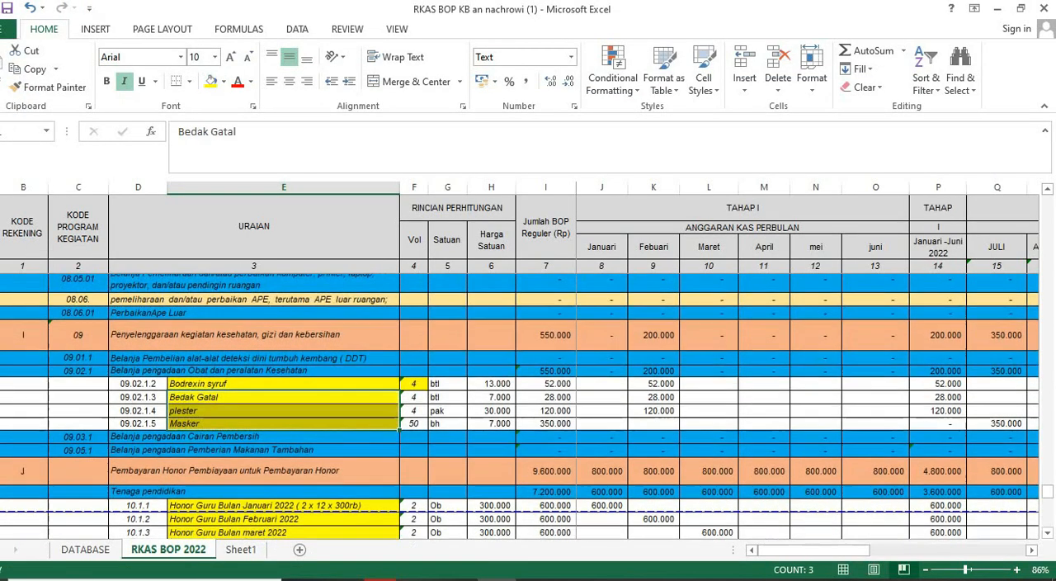
{"action": "scroll", "coordinate": [520, 407], "scroll_direction": "up", "scroll_amount": 1}
{"action": "scroll", "coordinate": [520, 407], "scroll_direction": "up", "scroll_amount": 8}
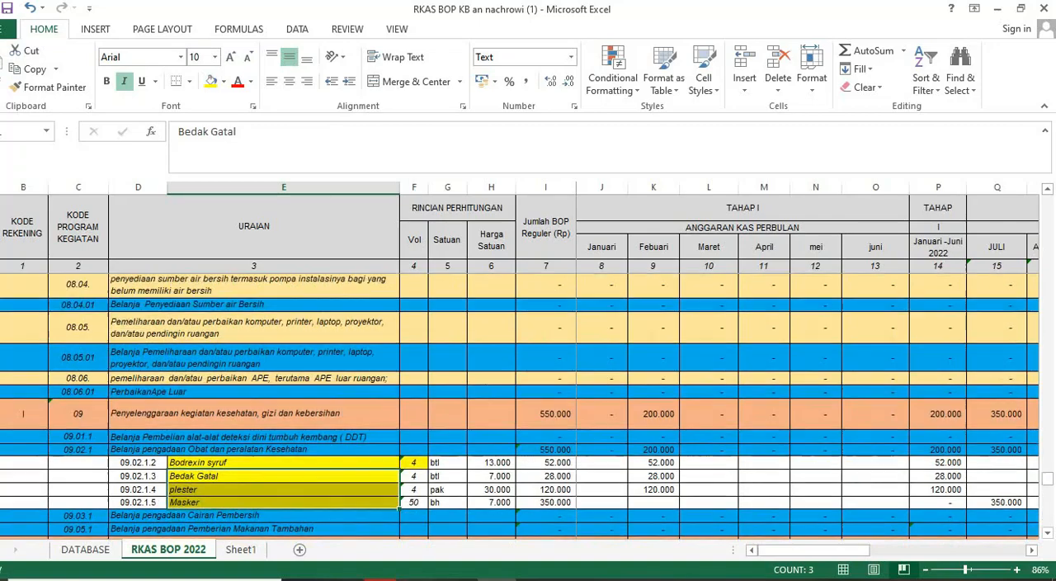
{"action": "scroll", "coordinate": [520, 407], "scroll_direction": "up", "scroll_amount": 8}
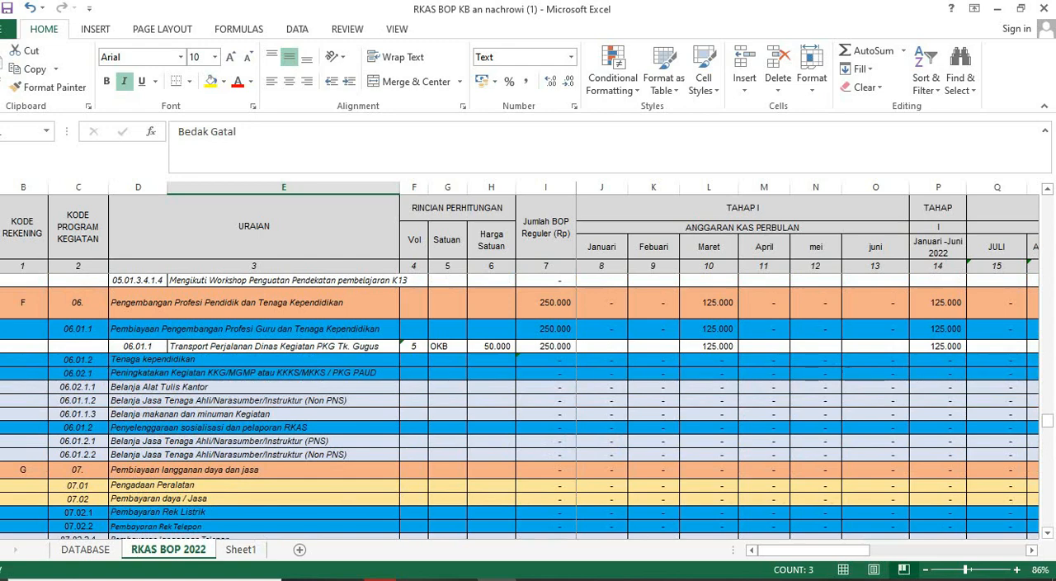
{"action": "left_click", "coordinate": [380, 578]}
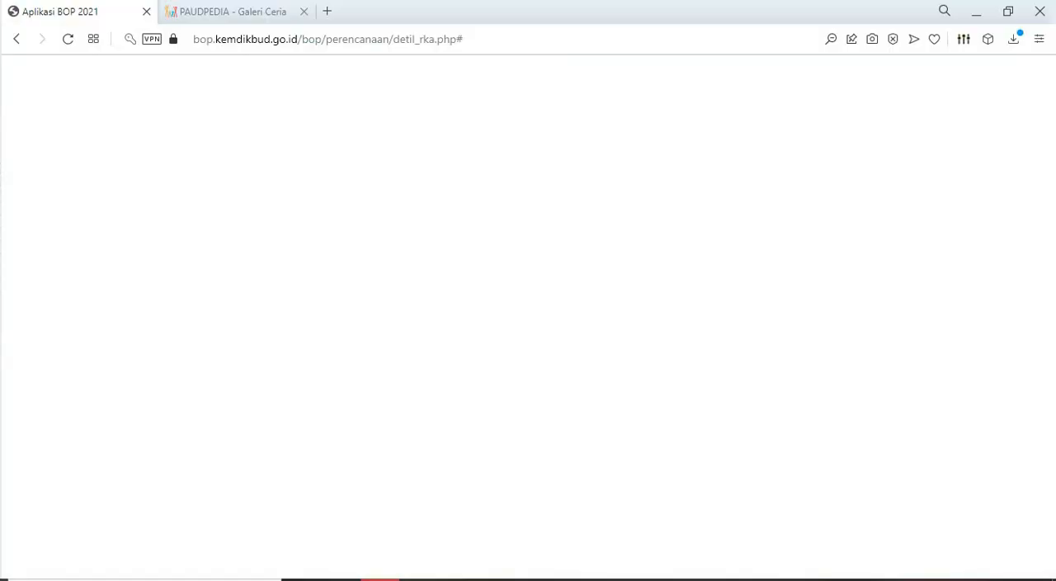
{"action": "left_click", "coordinate": [380, 219]}
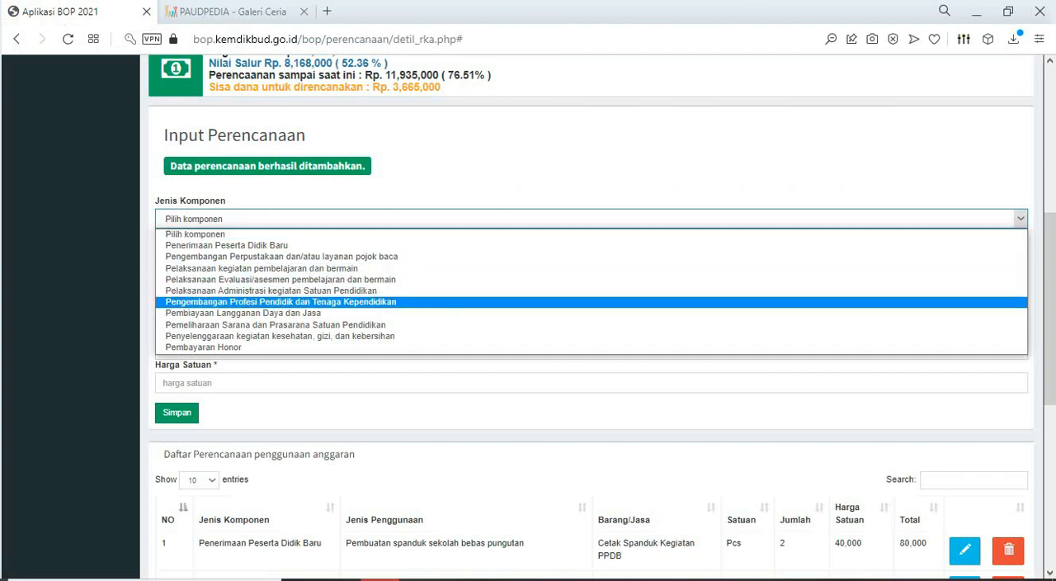
{"action": "left_click", "coordinate": [380, 302]}
- Set Jenis Penggunaan to Pengembangan/Peningkatan kompetensi pendidik dan tenaga kependidikan, checking the matching activity in the Excel sheet
{"action": "left_click", "coordinate": [380, 251]}
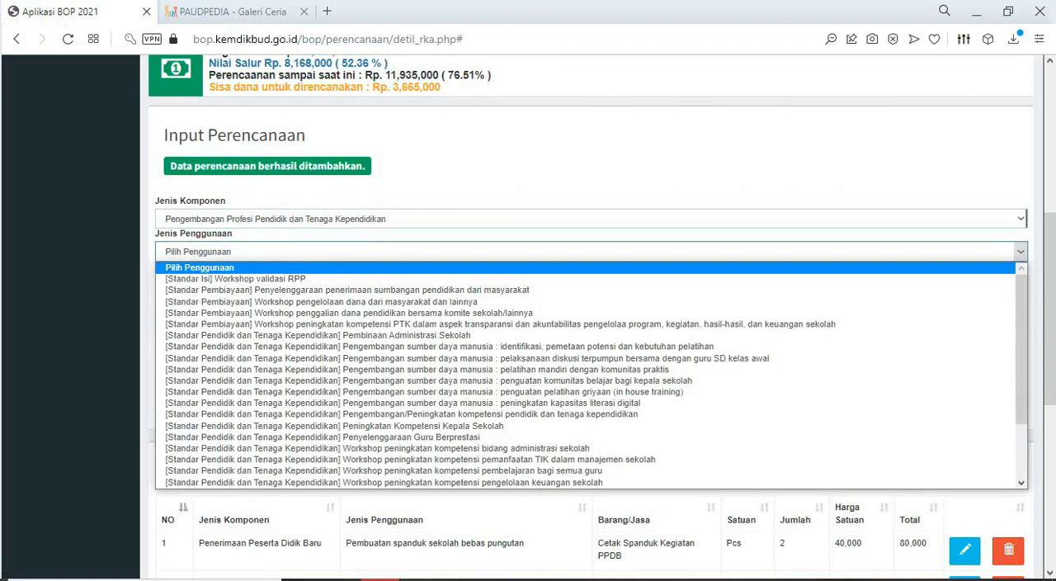
{"action": "key", "text": "alt+Tab"}
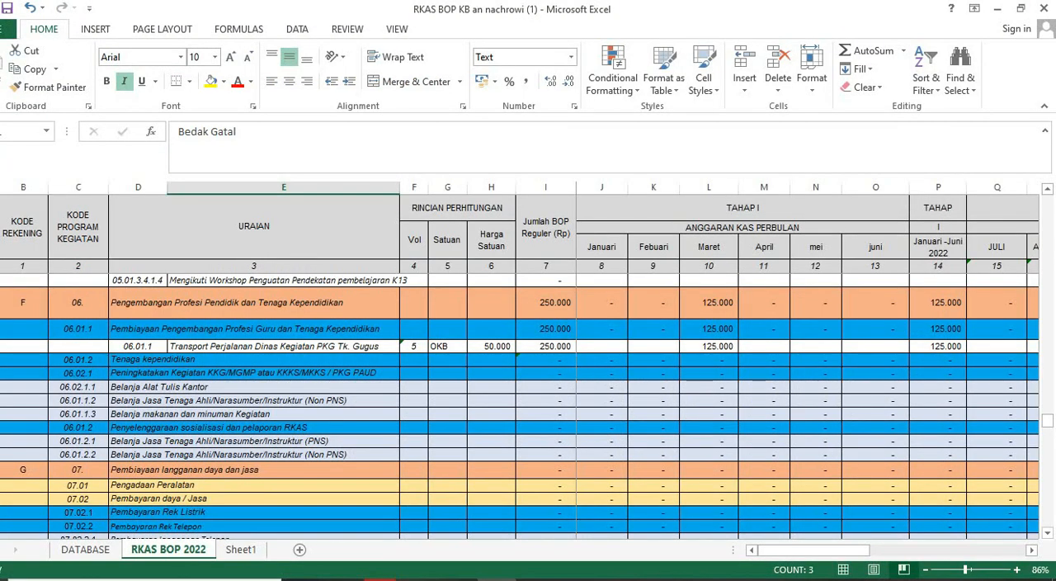
{"action": "key", "text": "alt+Tab"}
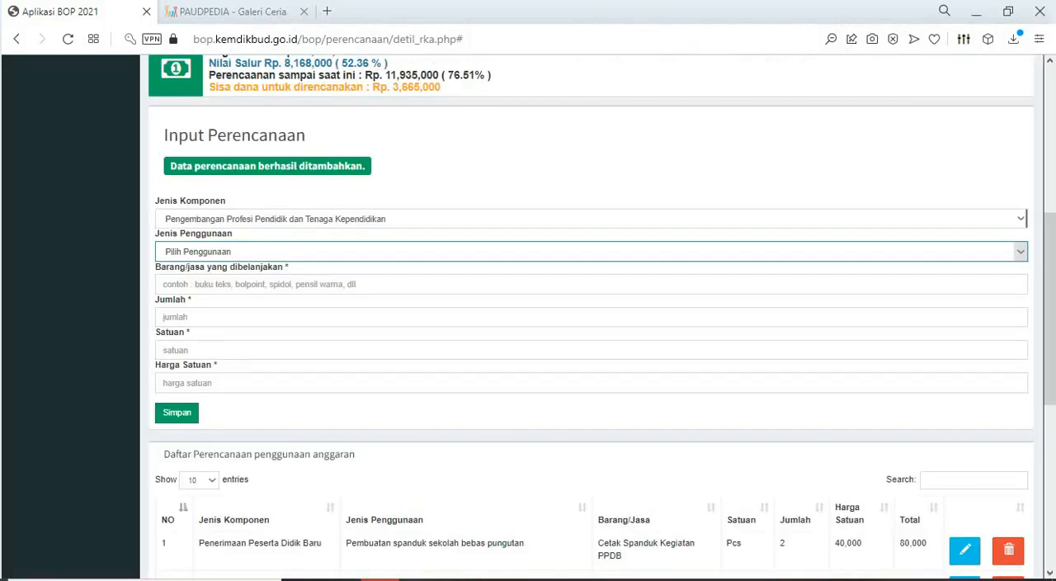
{"action": "left_click", "coordinate": [591, 252]}
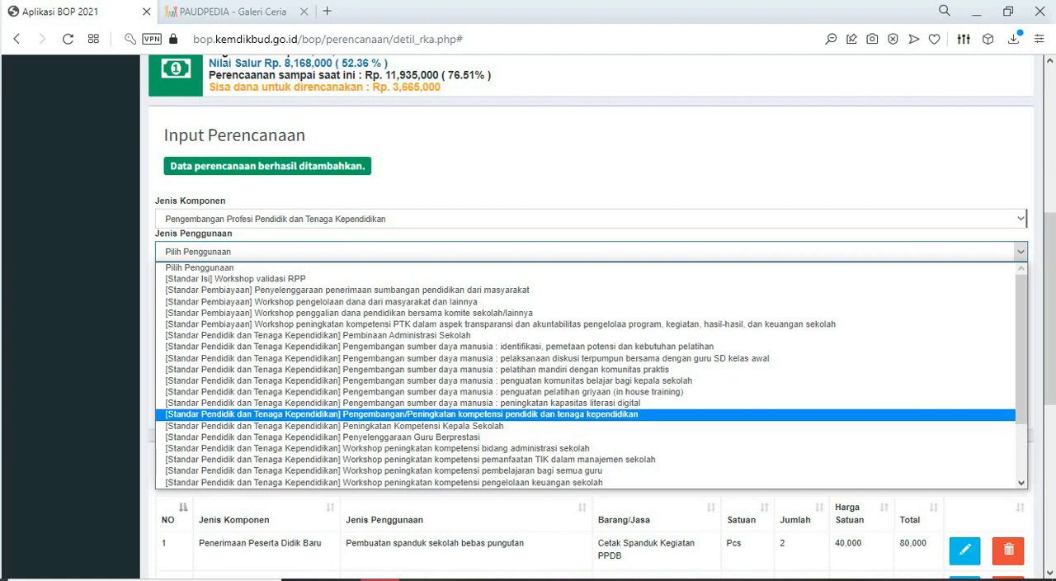
{"action": "key", "text": "Return"}
- Copy "Transport Perjalanan Dinas Kegiatan PKG Tk. Gugus" from the Excel sheet and paste it as the BOP entry's purchased item
{"action": "key", "text": "alt+Tab"}
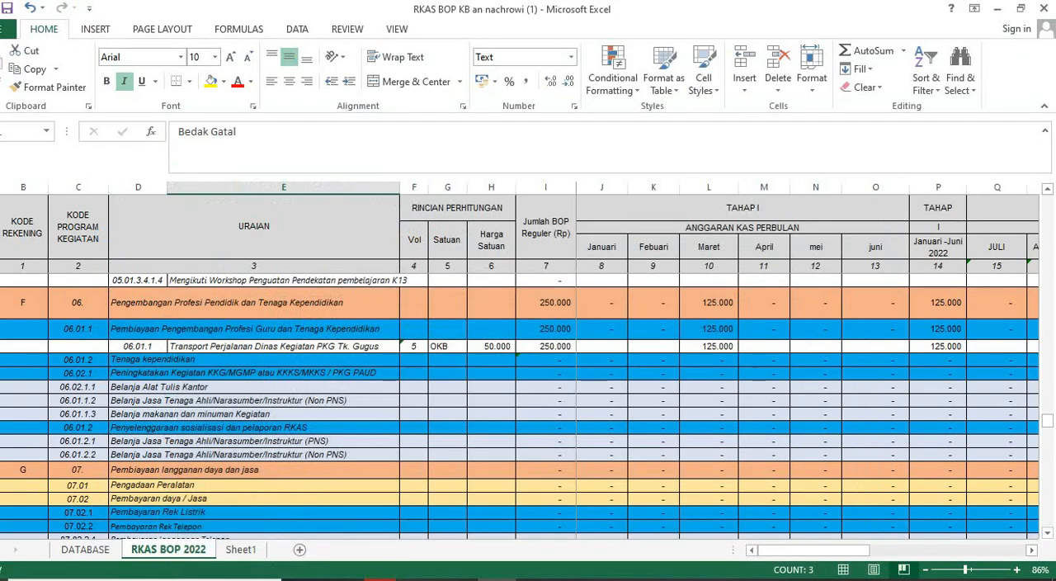
{"action": "left_click", "coordinate": [283, 347]}
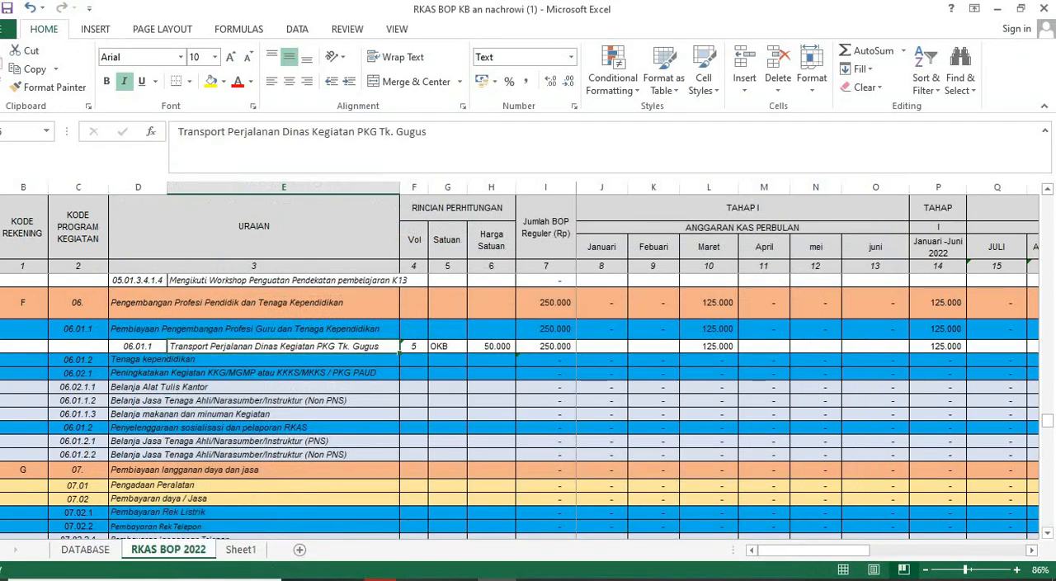
{"action": "key", "text": "ctrl+c"}
{"action": "key", "text": "alt+Tab"}
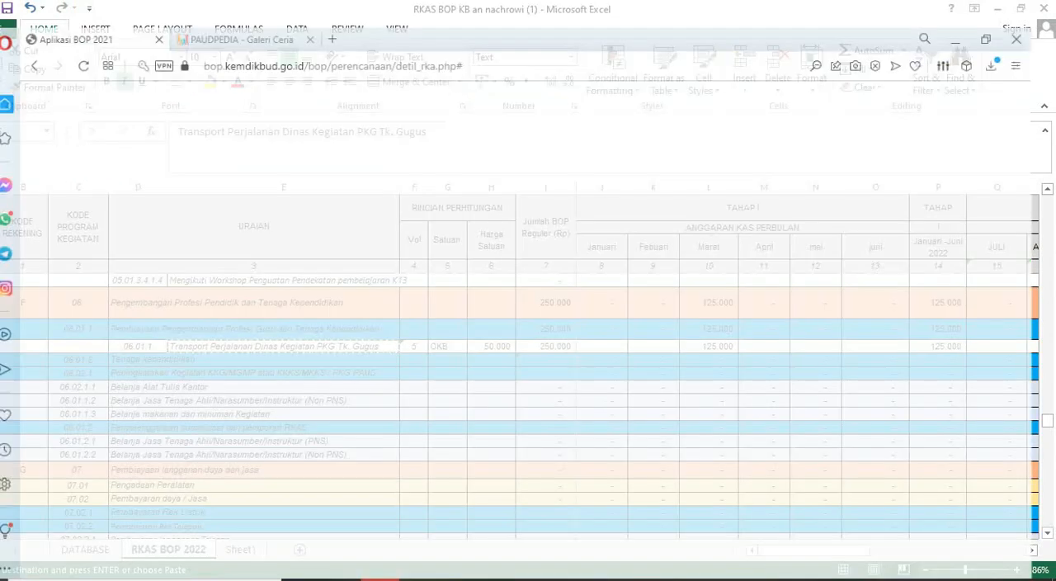
{"action": "left_click", "coordinate": [330, 284]}
{"action": "key", "text": "ctrl+v"}
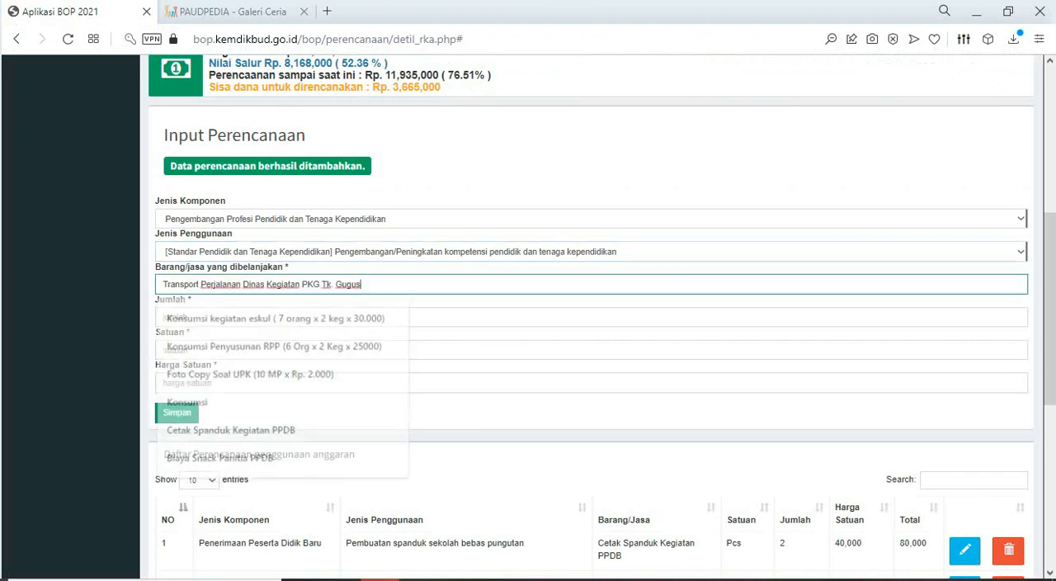
- Set the transport entry's Jumlah to 5 and Satuan to OKB, checking the matching row in the Excel sheet
{"action": "key", "text": "alt+Tab"}
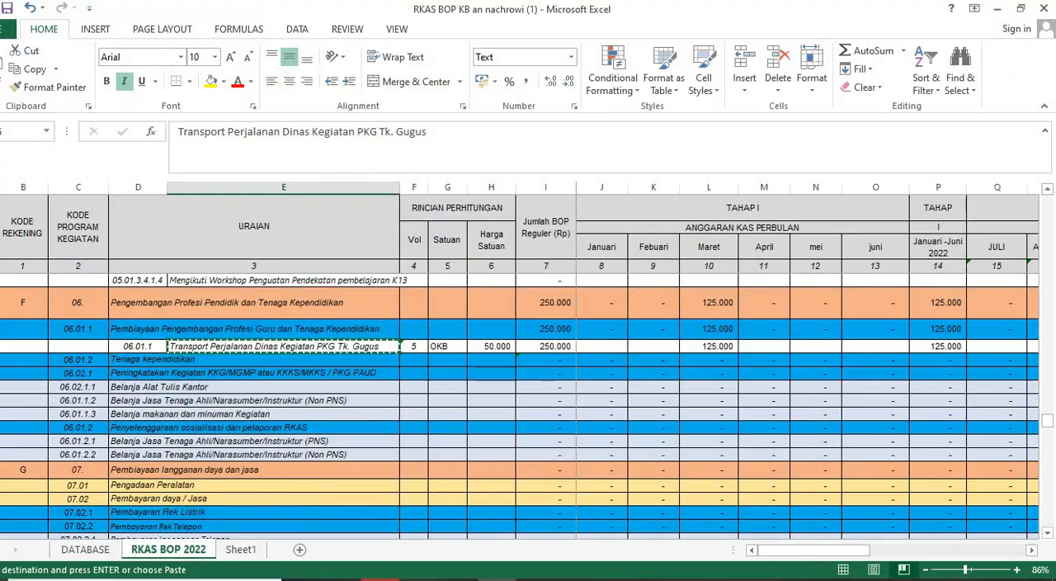
{"action": "key", "text": "alt+Tab"}
{"action": "left_click", "coordinate": [330, 317]}
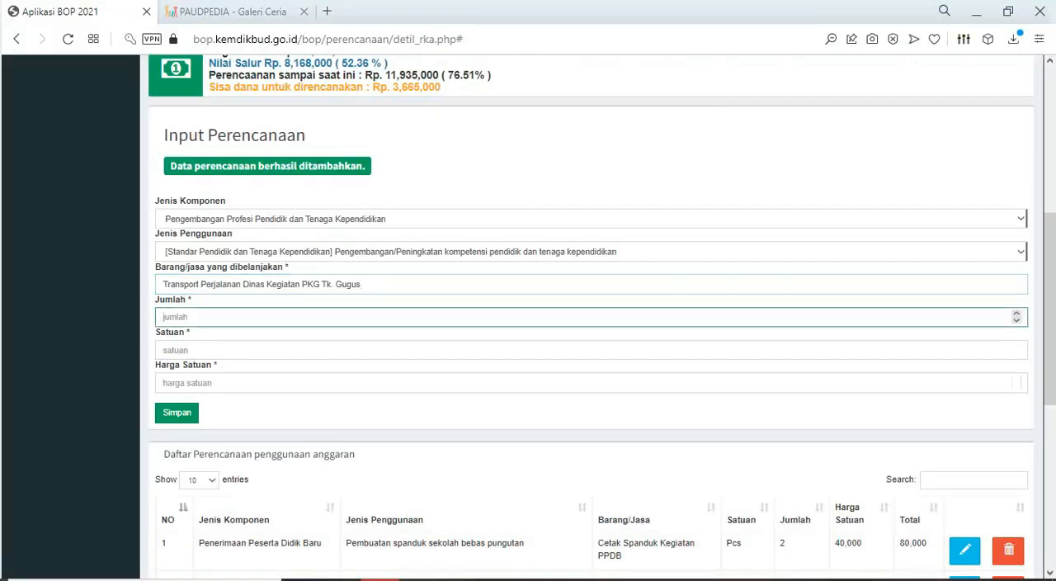
{"action": "type", "text": "5"}
{"action": "left_click", "coordinate": [330, 350]}
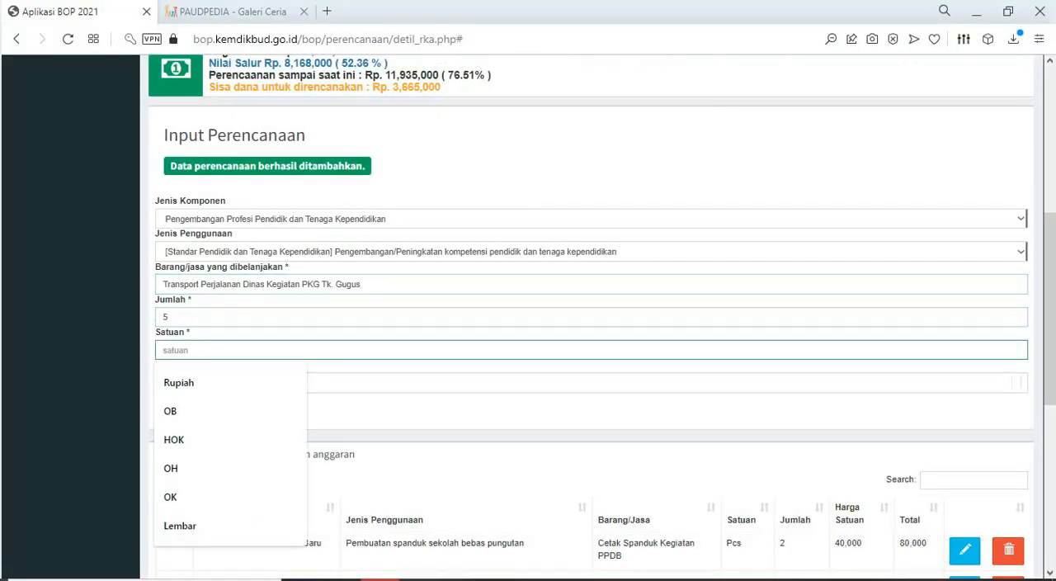
{"action": "type", "text": "OKB"}
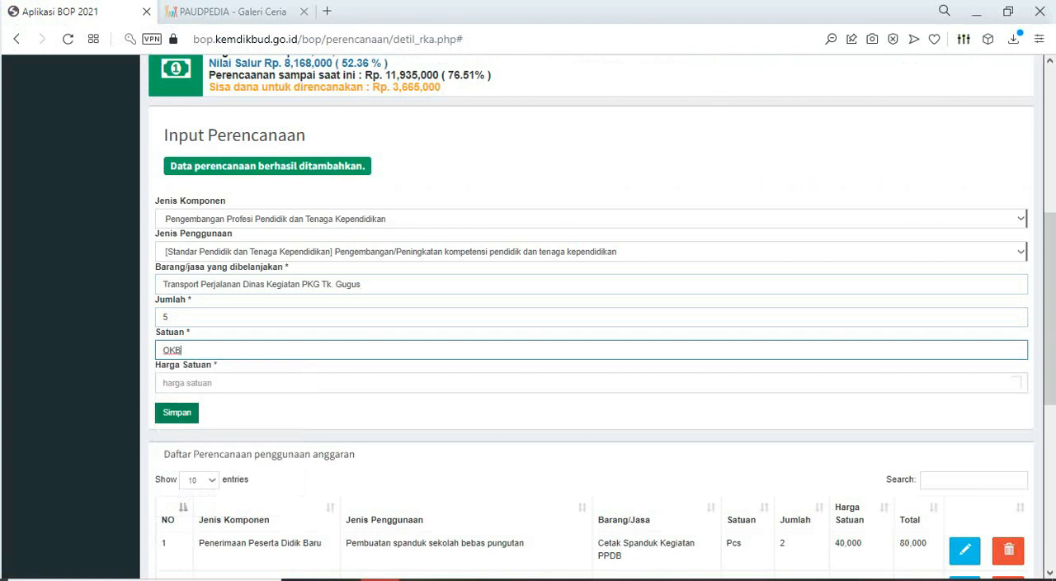
- Check the transport row's unit price in Excel and set the BOP entry's Harga Satuan to 50000
{"action": "key", "text": "alt+Tab"}
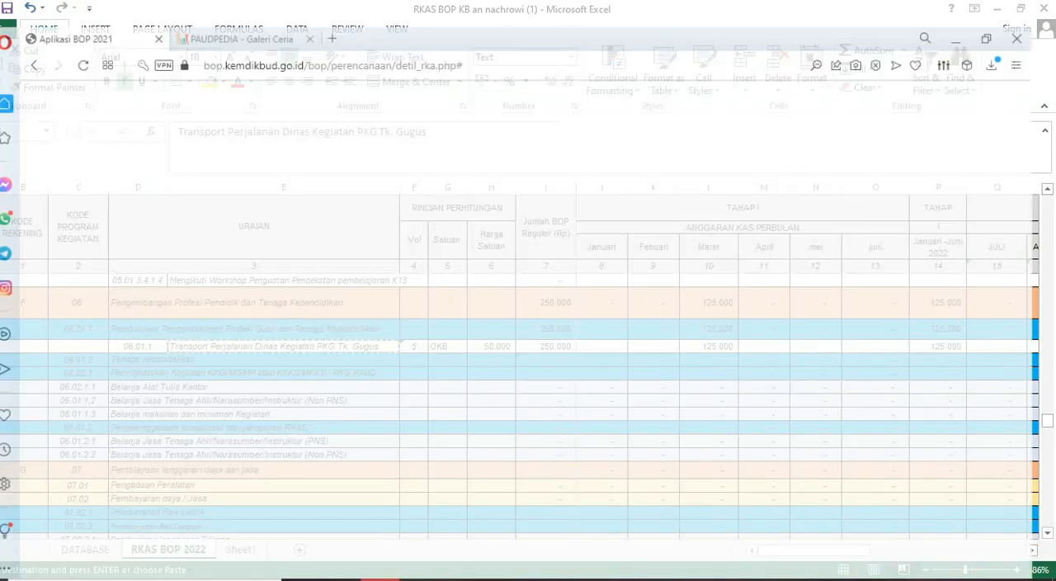
{"action": "key", "text": "alt+Tab"}
{"action": "left_click", "coordinate": [188, 383]}
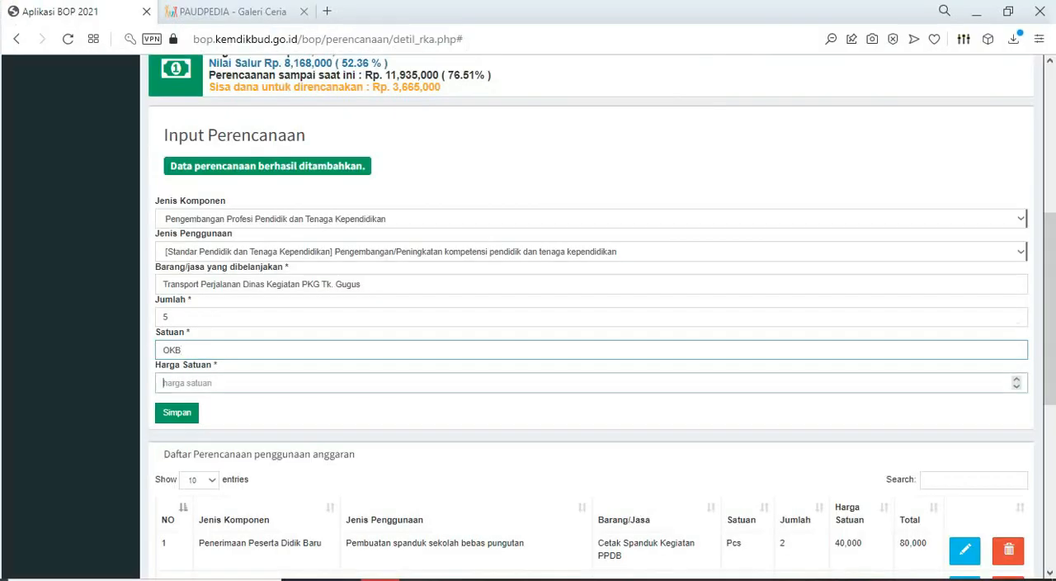
{"action": "type", "text": "50000"}
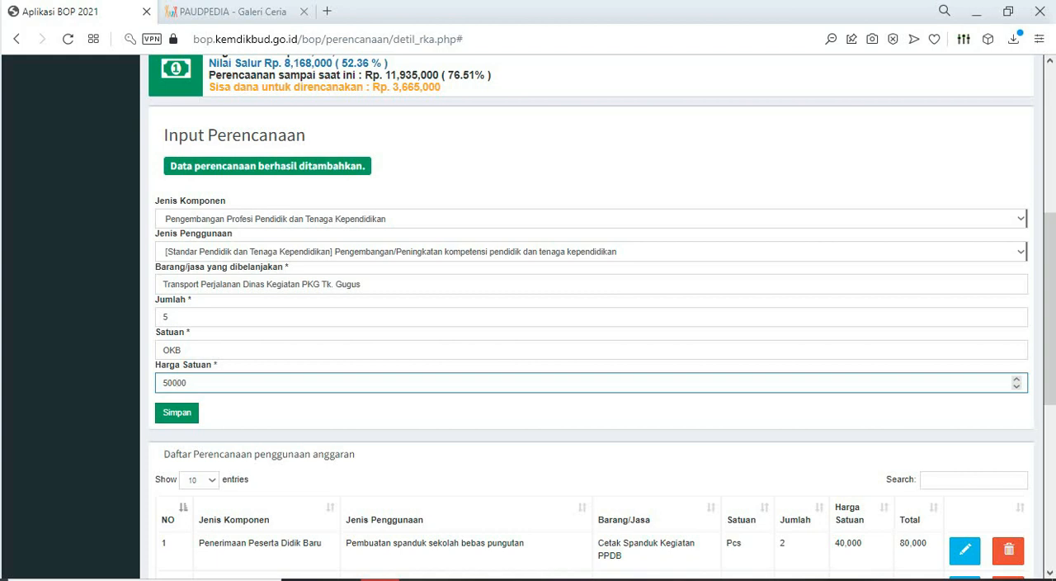
- Save the transport entry and highlight its description cell in yellow in the Excel sheet
{"action": "left_click", "coordinate": [177, 412]}
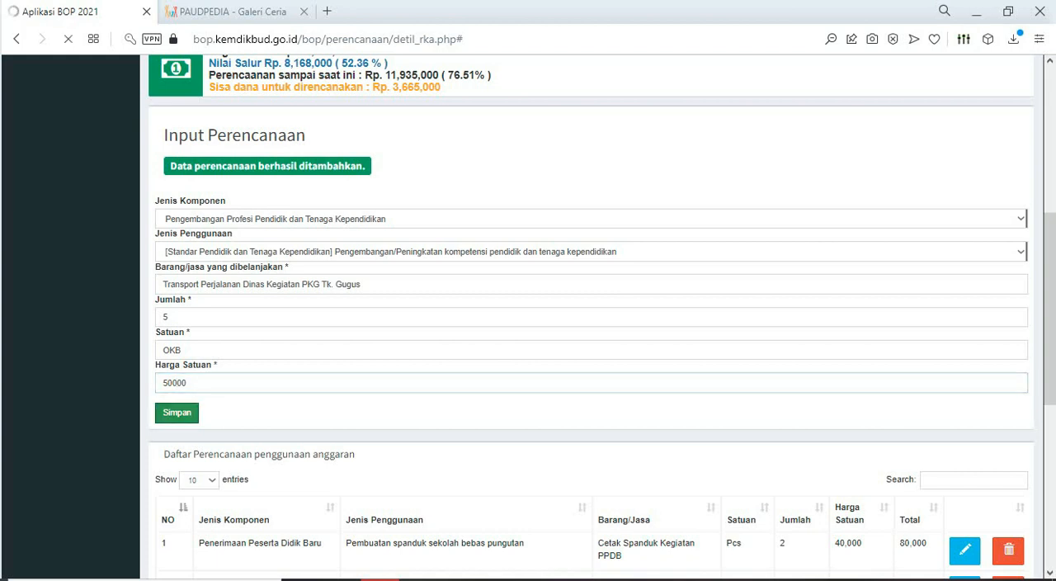
{"action": "key", "text": "alt+Tab"}
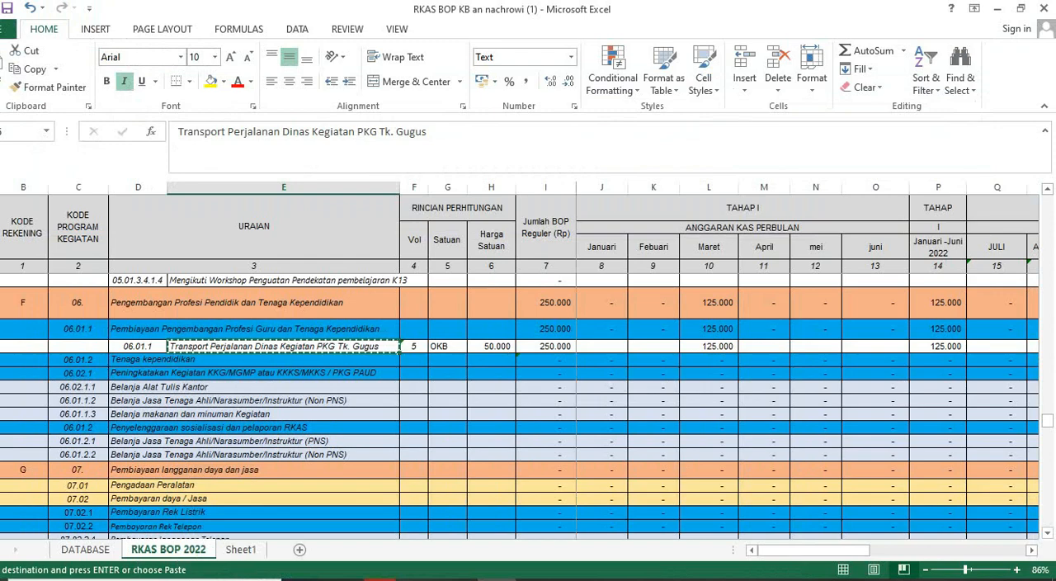
{"action": "left_click", "coordinate": [210, 81]}
- Locate the Pelaksanaan administrasi Kegiatan satuan pendidikan section above the office stationery items in the Excel sheet
{"action": "scroll", "coordinate": [520, 405], "scroll_direction": "up", "scroll_amount": 2}
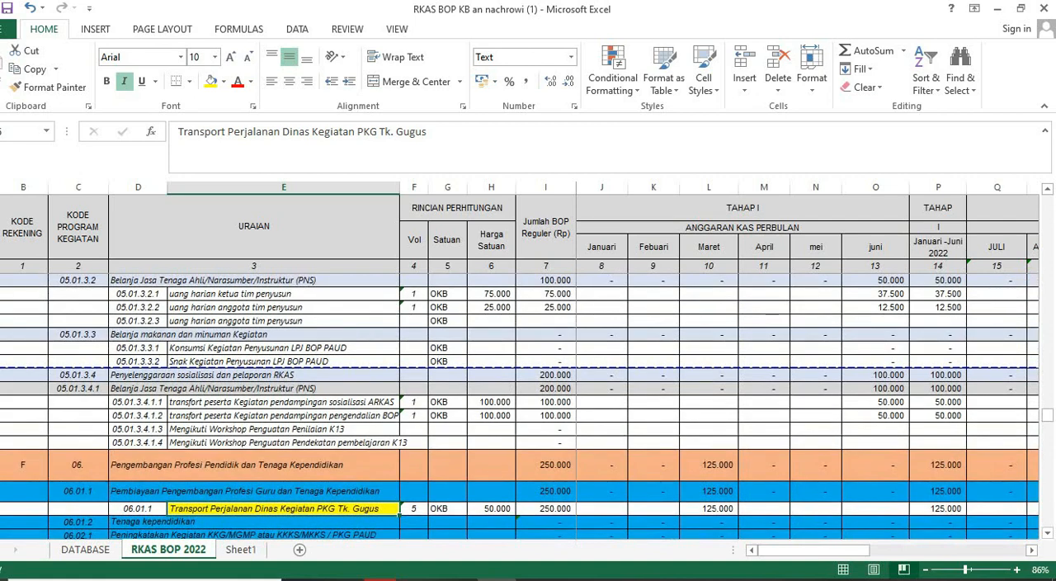
{"action": "left_click", "coordinate": [253, 376]}
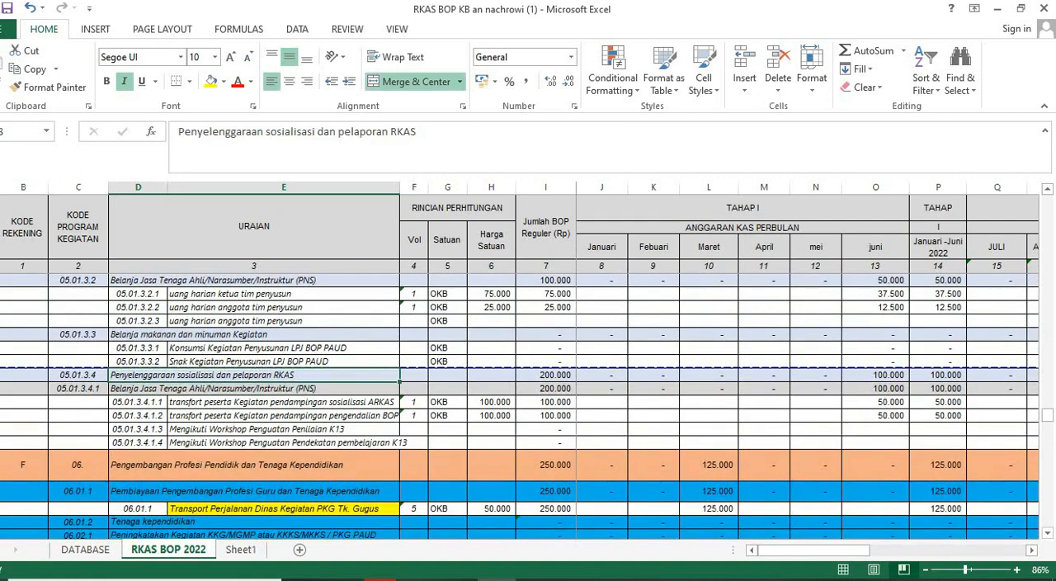
{"action": "scroll", "coordinate": [520, 404], "scroll_direction": "up", "scroll_amount": 2}
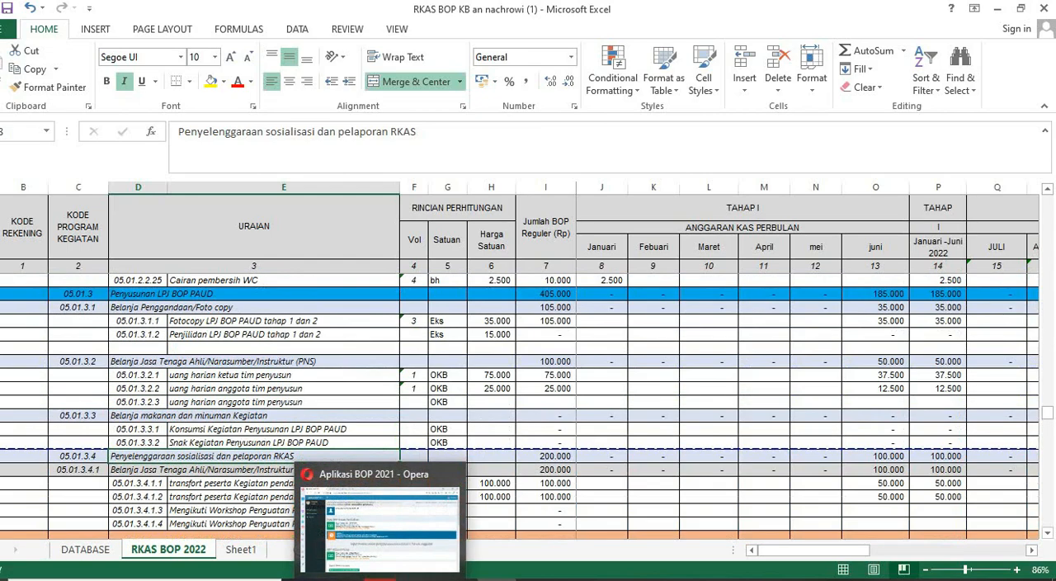
{"action": "left_click", "coordinate": [254, 294]}
{"action": "scroll", "coordinate": [520, 404], "scroll_direction": "up", "scroll_amount": 3}
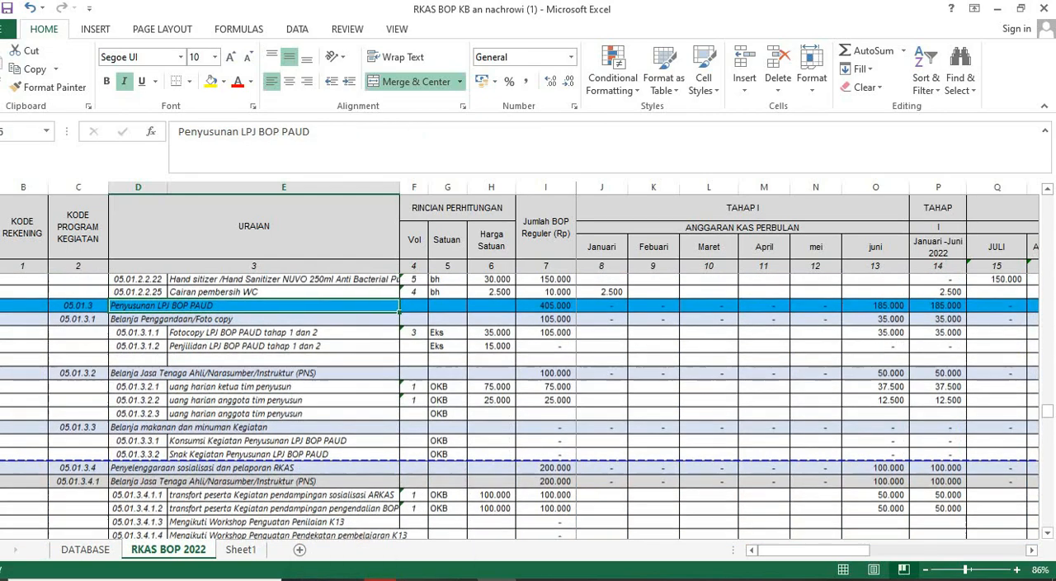
{"action": "scroll", "coordinate": [520, 404], "scroll_direction": "up", "scroll_amount": 10}
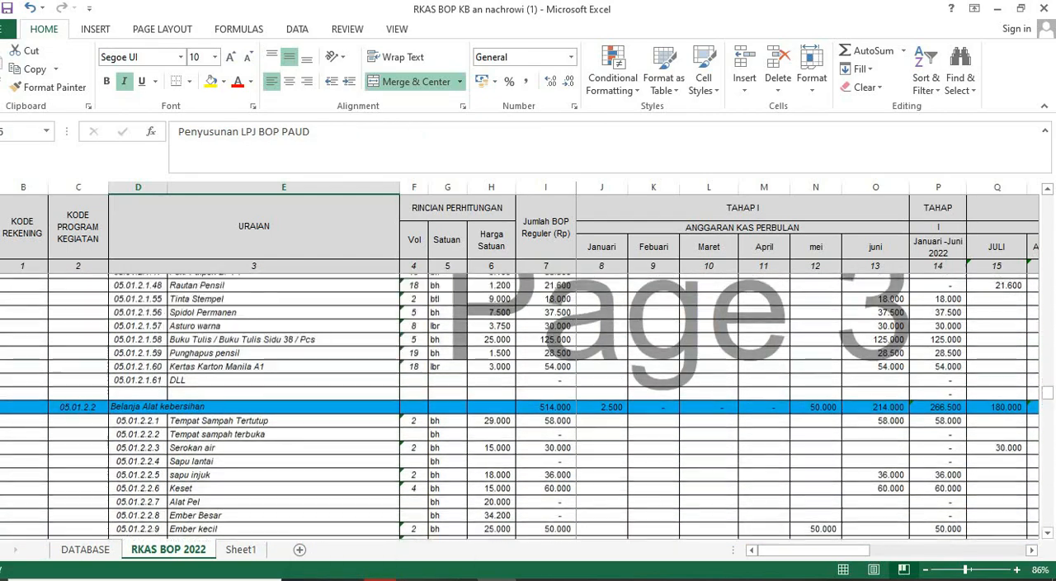
{"action": "scroll", "coordinate": [520, 404], "scroll_direction": "up", "scroll_amount": 7}
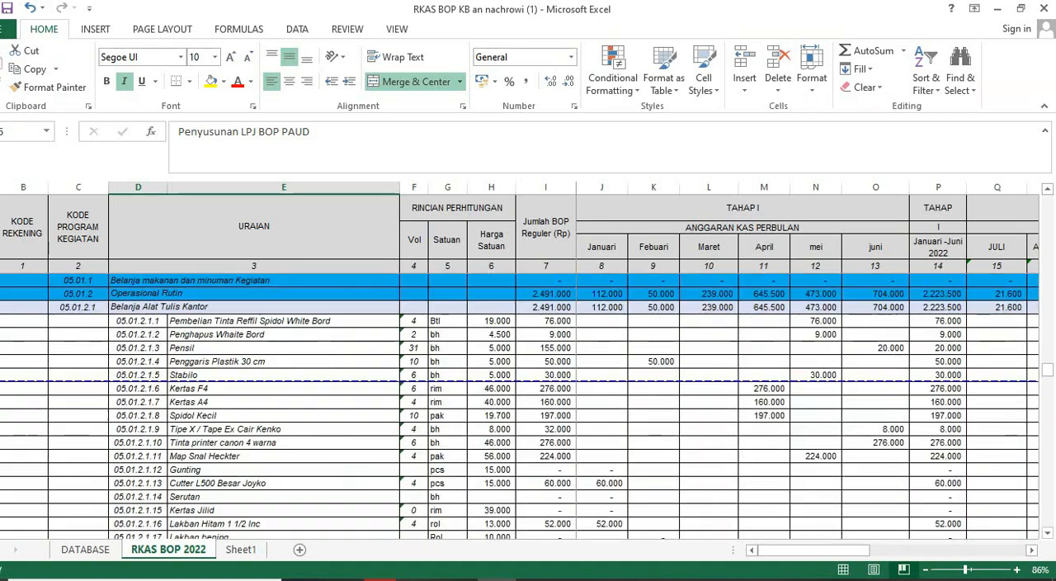
{"action": "left_click", "coordinate": [253, 307]}
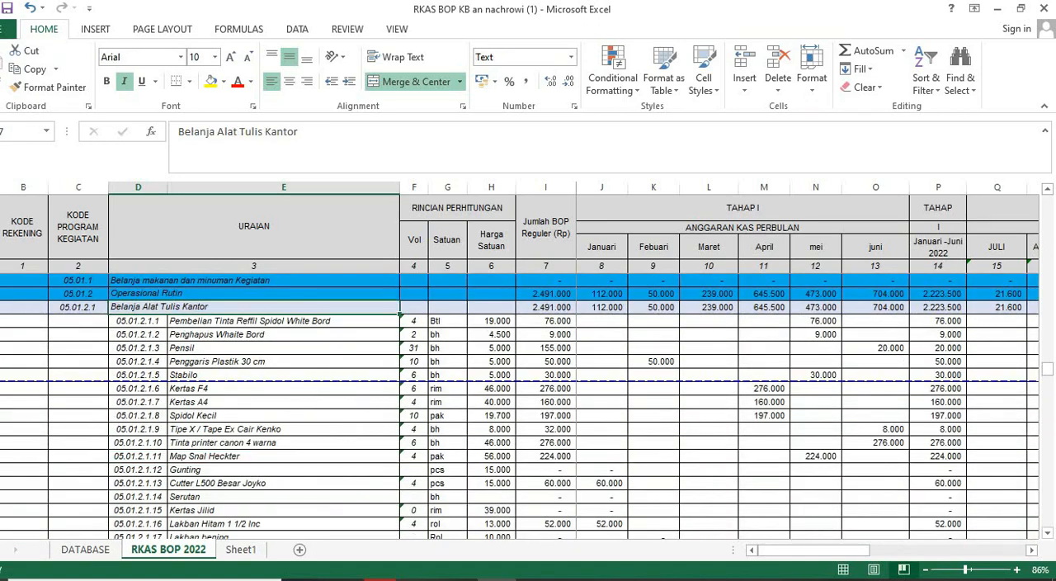
{"action": "left_click", "coordinate": [283, 280]}
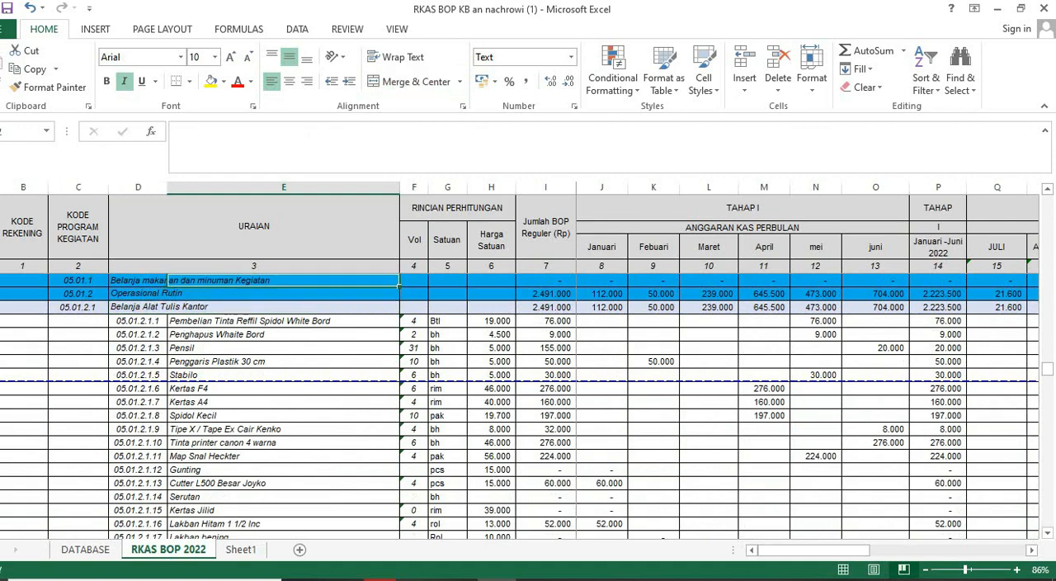
{"action": "scroll", "coordinate": [283, 280], "scroll_direction": "up", "scroll_amount": 2}
{"action": "left_click", "coordinate": [173, 320]}
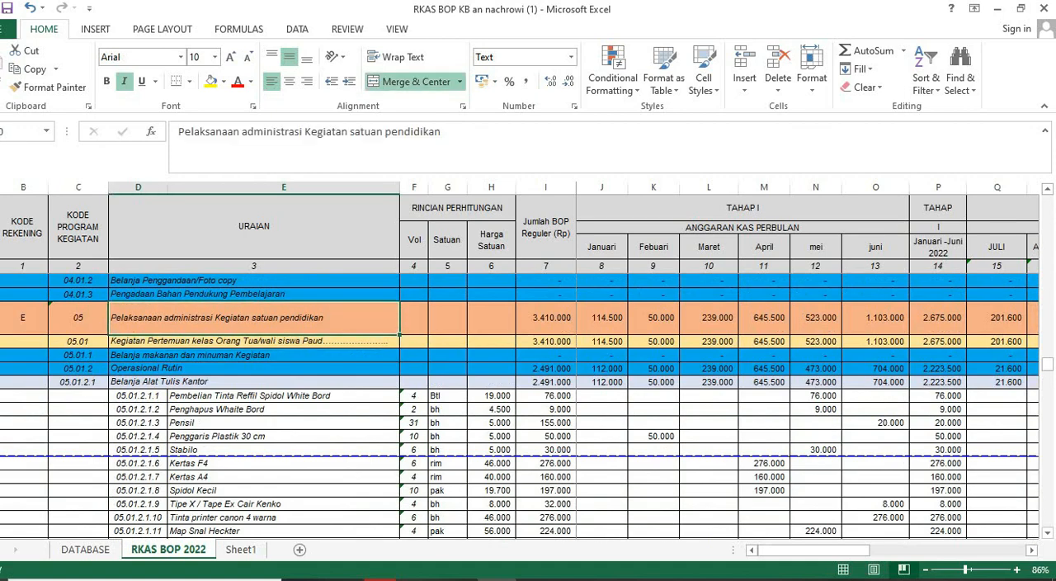
- In the BOP form, set Jenis Komponen to Pelaksanaan Administrasi kegiatan Satuan Pendidikan and Jenis Penggunaan to Pengelolaan dan operasional rutin satuan pendidikan
{"action": "mouse_move", "coordinate": [379, 579]}
{"action": "left_click", "coordinate": [379, 528]}
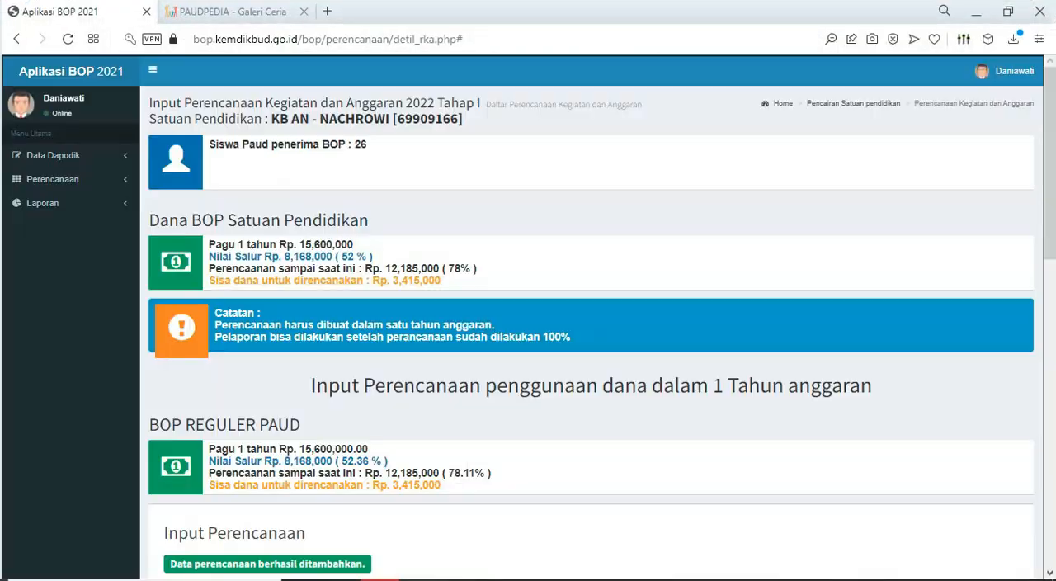
{"action": "scroll", "coordinate": [528, 330], "scroll_direction": "down", "scroll_amount": 3}
{"action": "left_click", "coordinate": [1021, 378]}
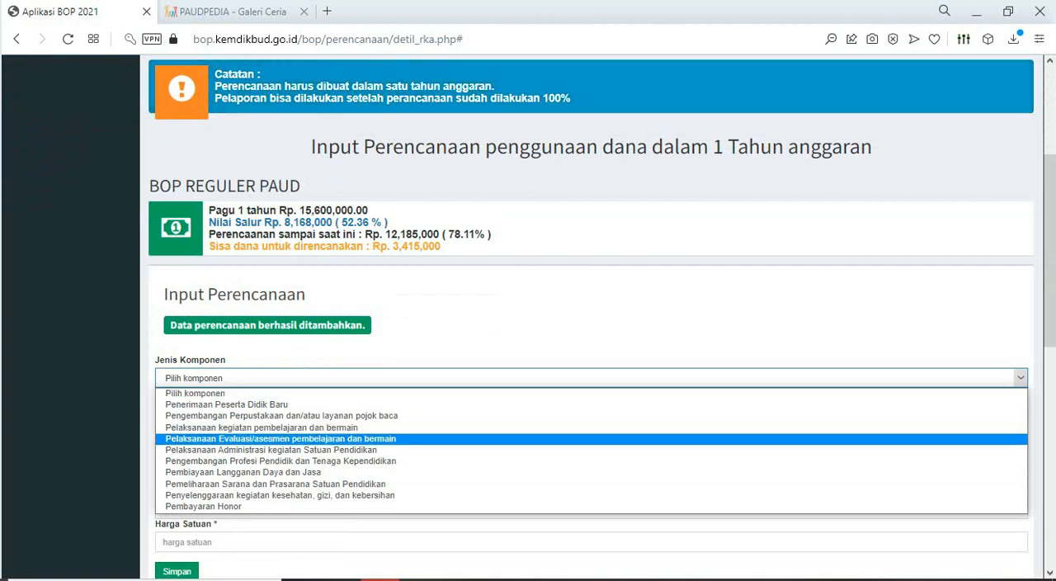
{"action": "left_click", "coordinate": [270, 450]}
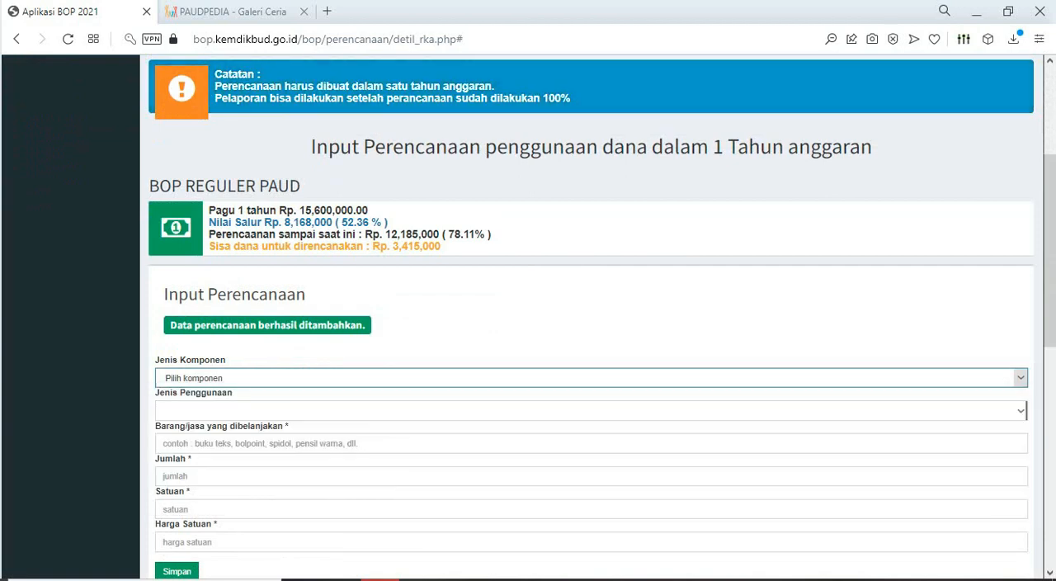
{"action": "left_click", "coordinate": [591, 411]}
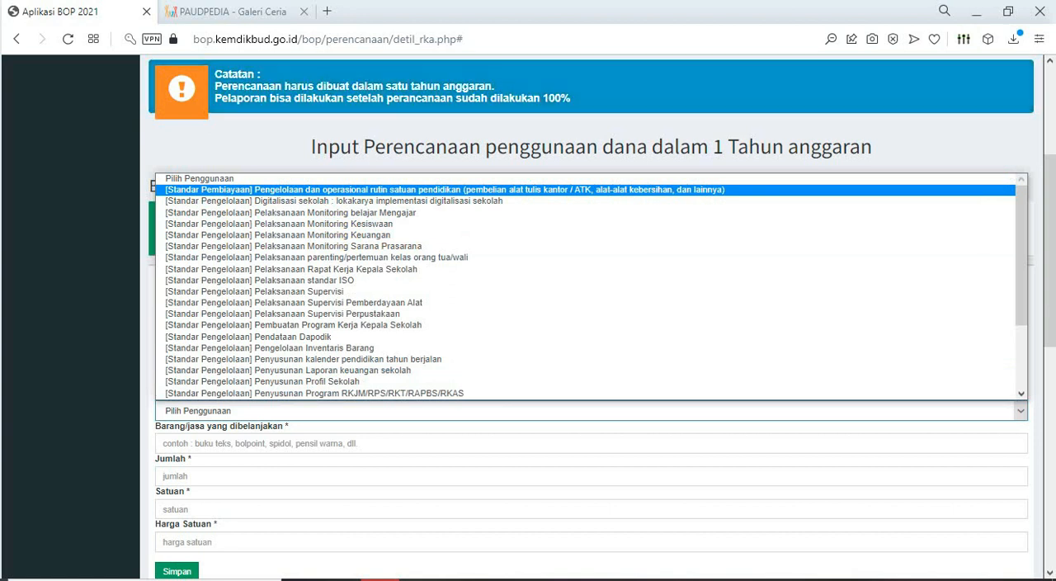
{"action": "left_click", "coordinate": [446, 189]}
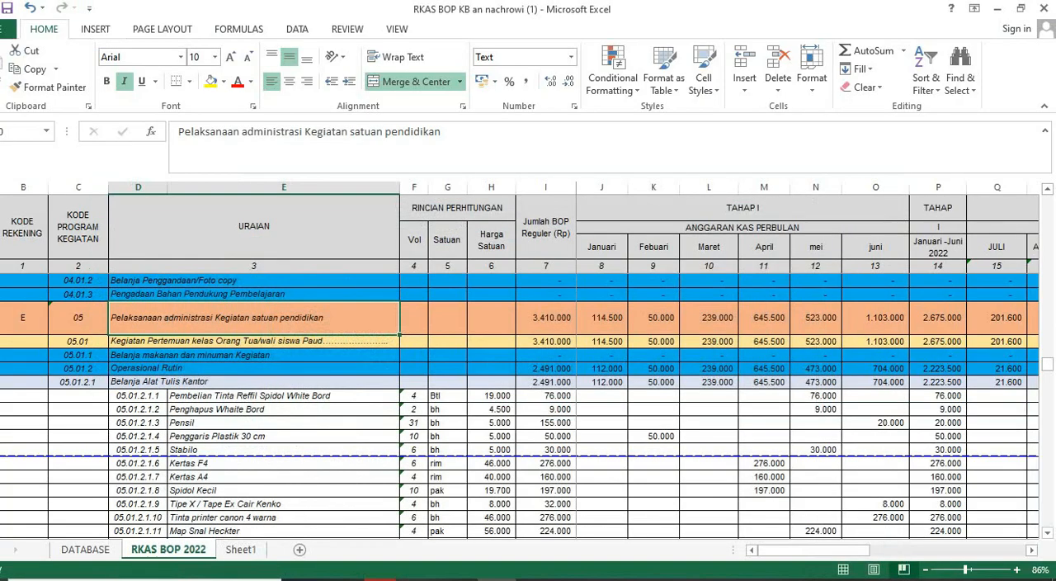
- Copy "Pembelian Tinta Reffil Spidol White Bord" from the Excel sheet and paste it as the BOP entry's purchased item
{"action": "left_click", "coordinate": [283, 396]}
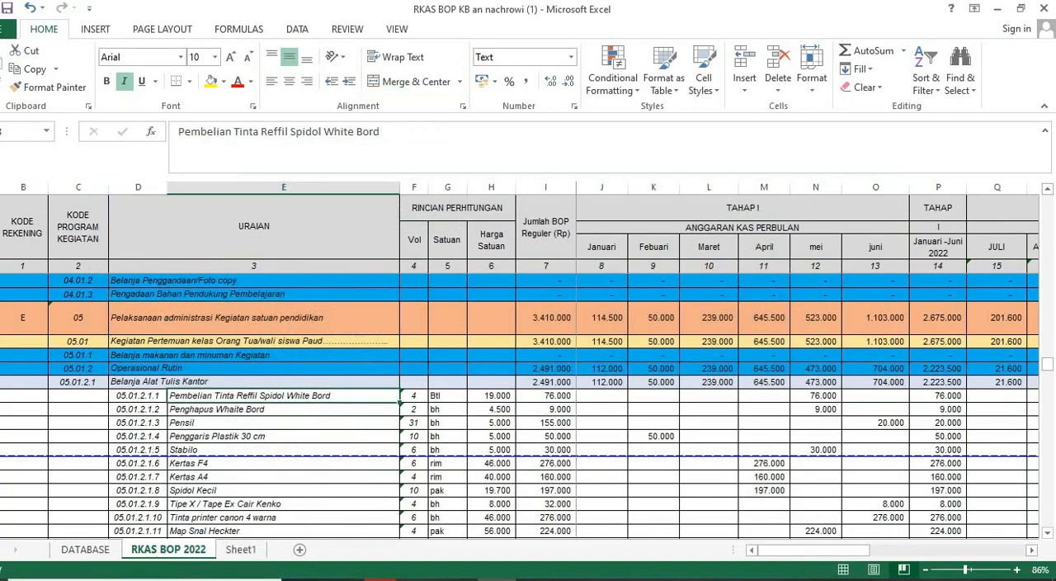
{"action": "key", "text": "ctrl+c"}
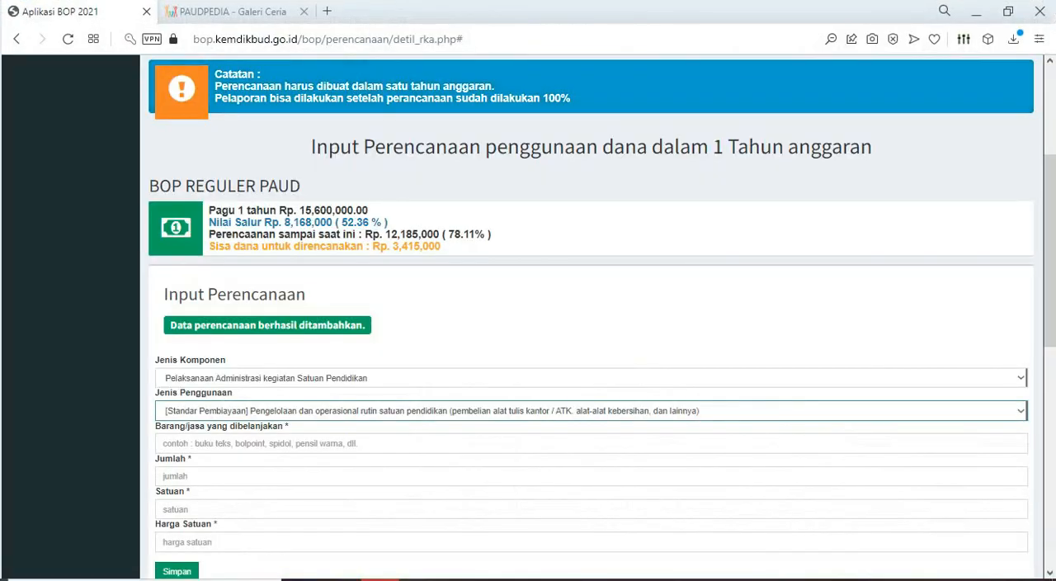
{"action": "left_click", "coordinate": [272, 443]}
{"action": "key", "text": "ctrl+v"}
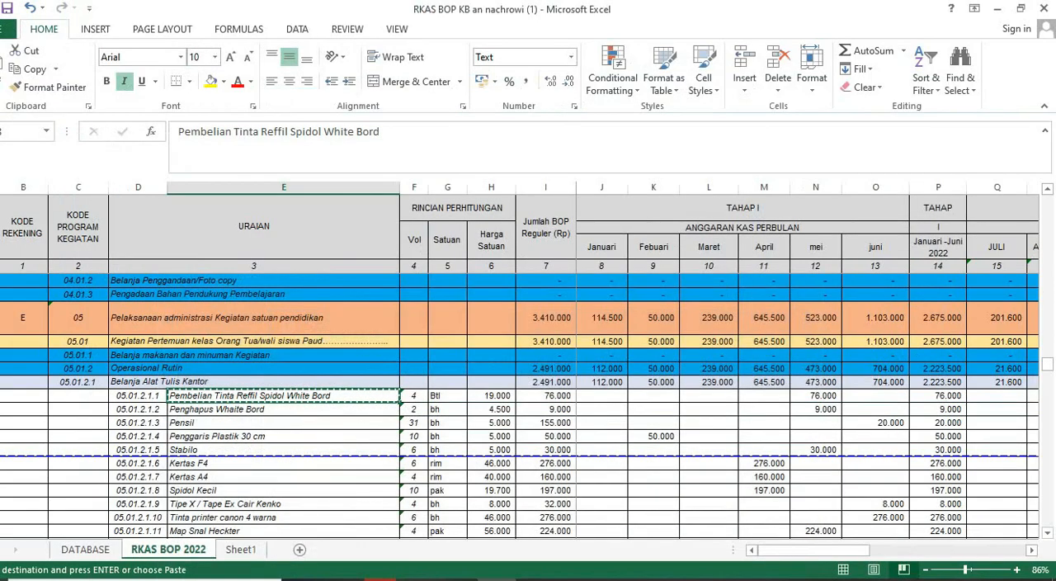
{"action": "key", "text": "ctrl+v"}
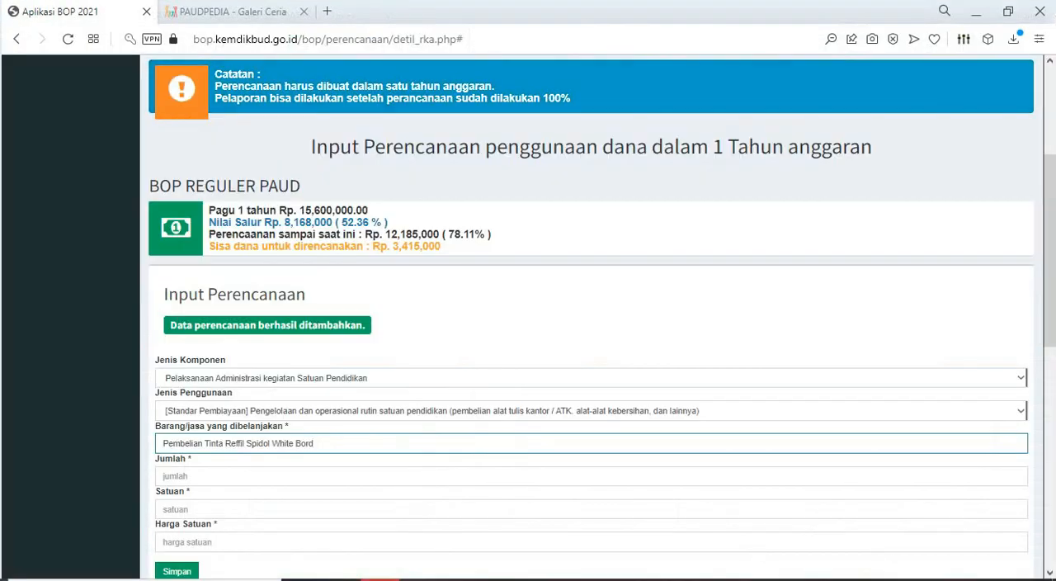
- Set the ink refill entry's Jumlah to 4, Satuan to BTL and Harga Satuan to 19000, and save it
{"action": "key", "text": "Tab"}
{"action": "type", "text": "4"}
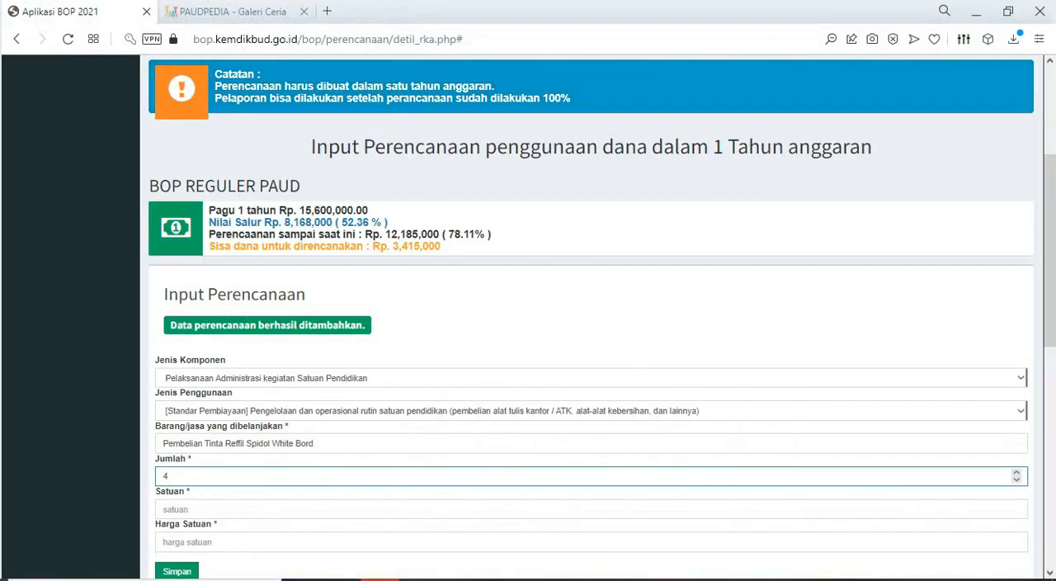
{"action": "left_click", "coordinate": [175, 509]}
{"action": "type", "text": "BTL"}
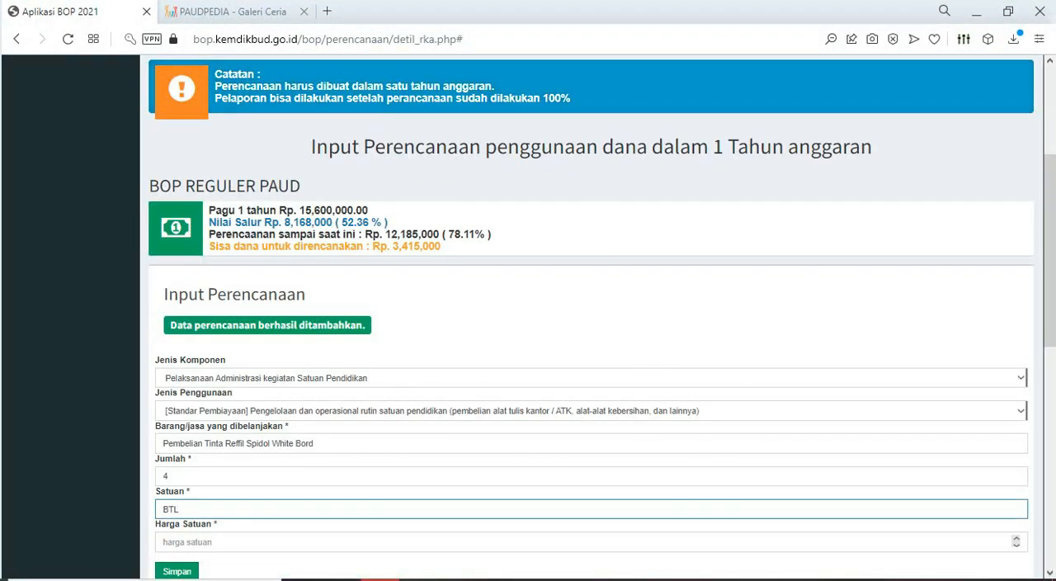
{"action": "left_click", "coordinate": [176, 542]}
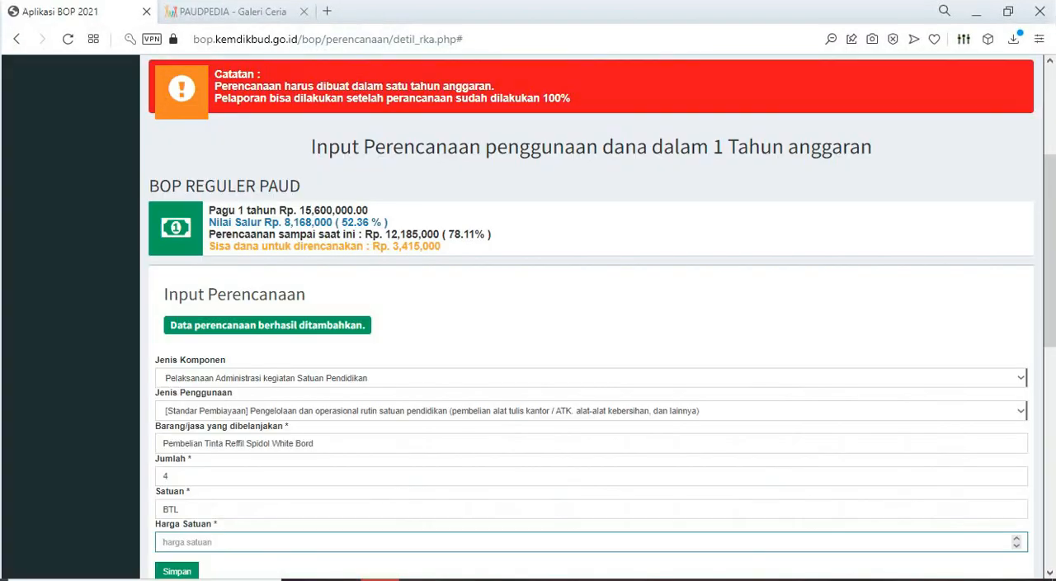
{"action": "type", "text": "19000"}
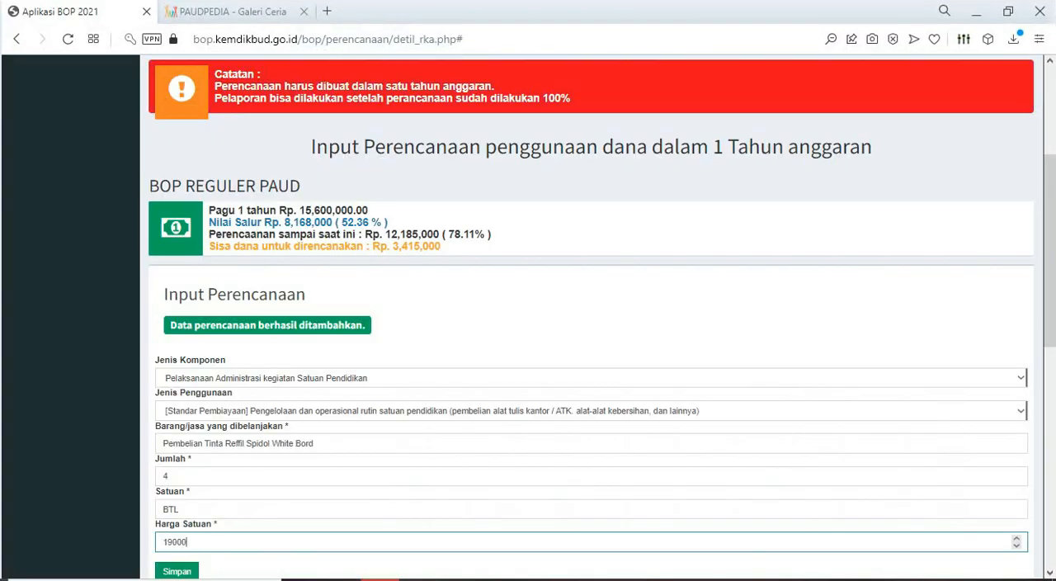
{"action": "scroll", "coordinate": [602, 317], "scroll_direction": "down", "scroll_amount": 1}
{"action": "scroll", "coordinate": [529, 330], "scroll_direction": "down", "scroll_amount": 3}
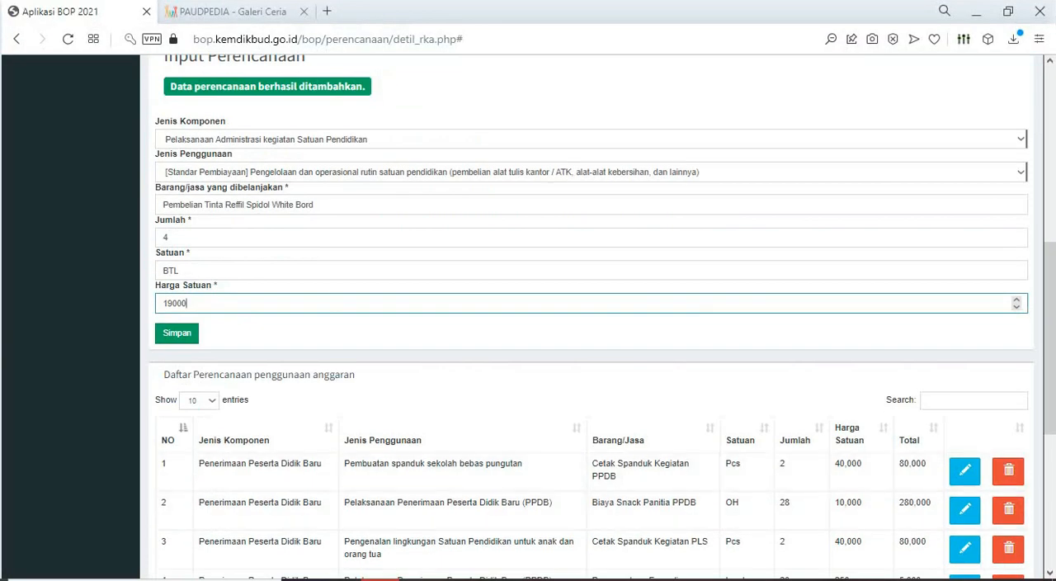
{"action": "left_click", "coordinate": [175, 332]}
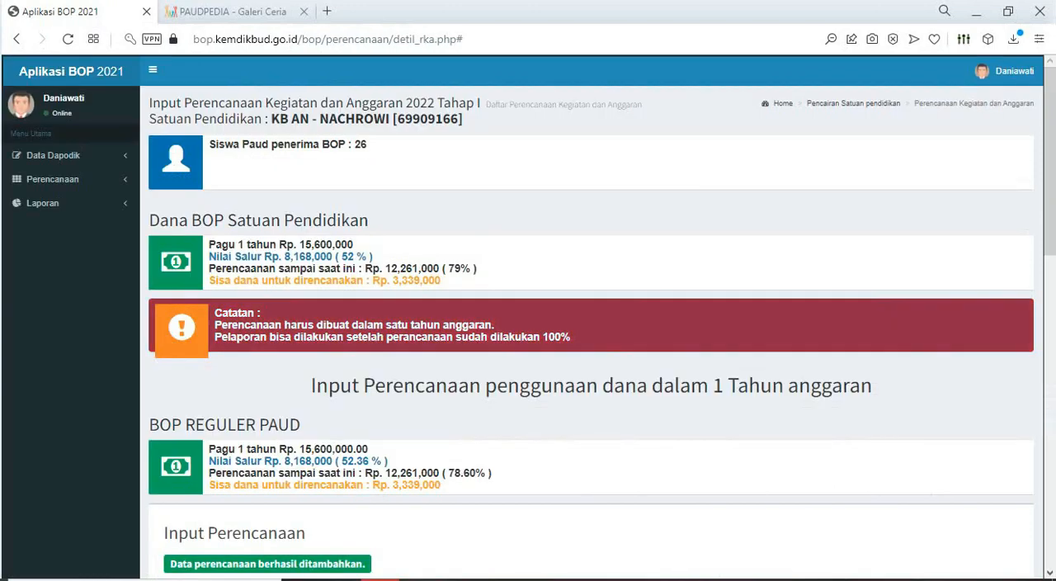
- In the Excel RKAS BOP 2022 sheet, locate the Belanja Alat kebersihan section below the office stationery items
{"action": "scroll", "coordinate": [528, 316], "scroll_direction": "down", "scroll_amount": 1}
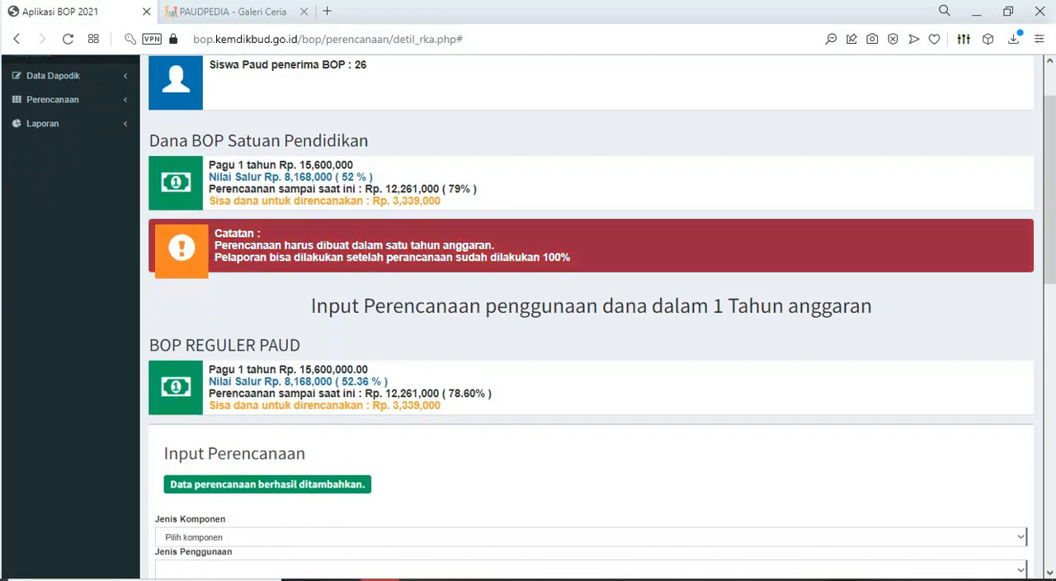
{"action": "key", "text": "alt+Tab"}
{"action": "left_click", "coordinate": [284, 396]}
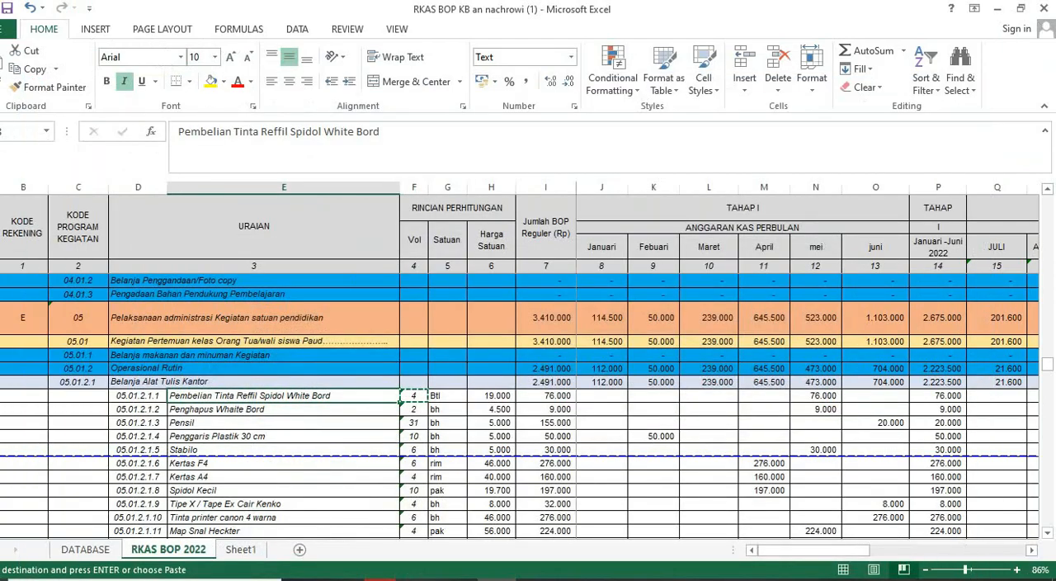
{"action": "left_click", "coordinate": [211, 81]}
{"action": "scroll", "coordinate": [528, 404], "scroll_direction": "down", "scroll_amount": 3}
{"action": "scroll", "coordinate": [528, 405], "scroll_direction": "down", "scroll_amount": 13}
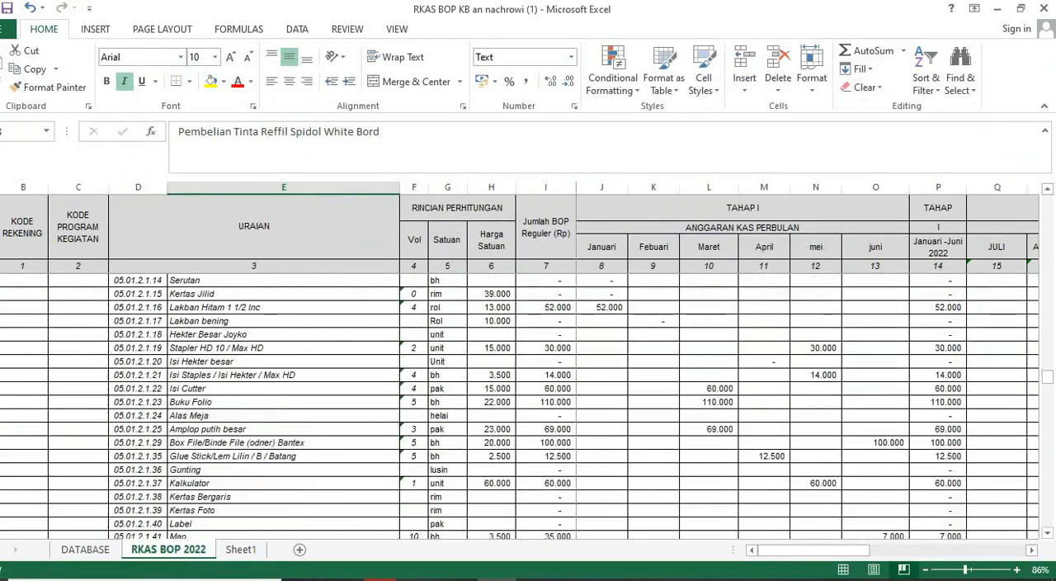
{"action": "scroll", "coordinate": [528, 404], "scroll_direction": "down", "scroll_amount": 1}
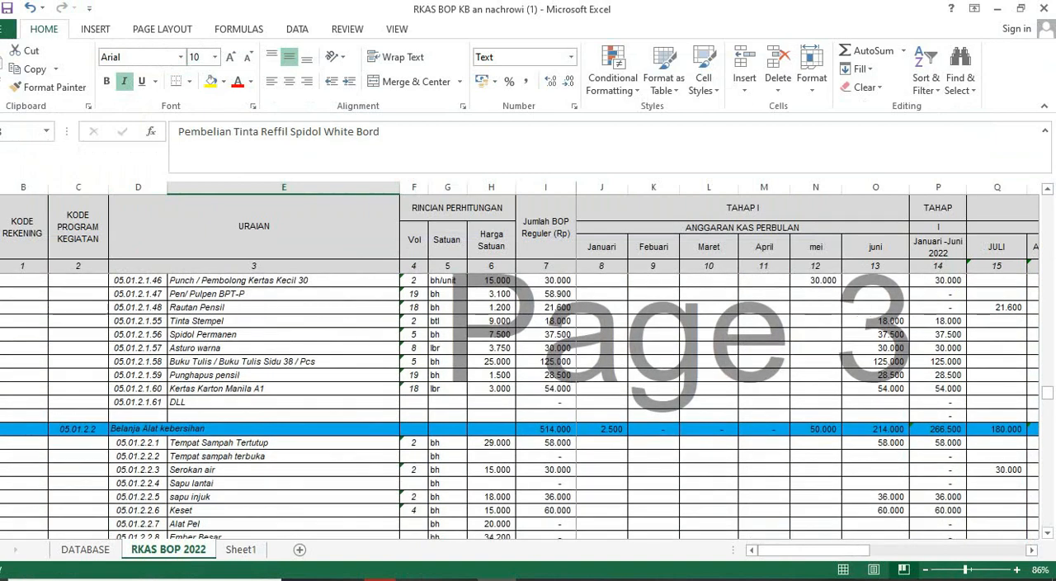
{"action": "left_click", "coordinate": [254, 429]}
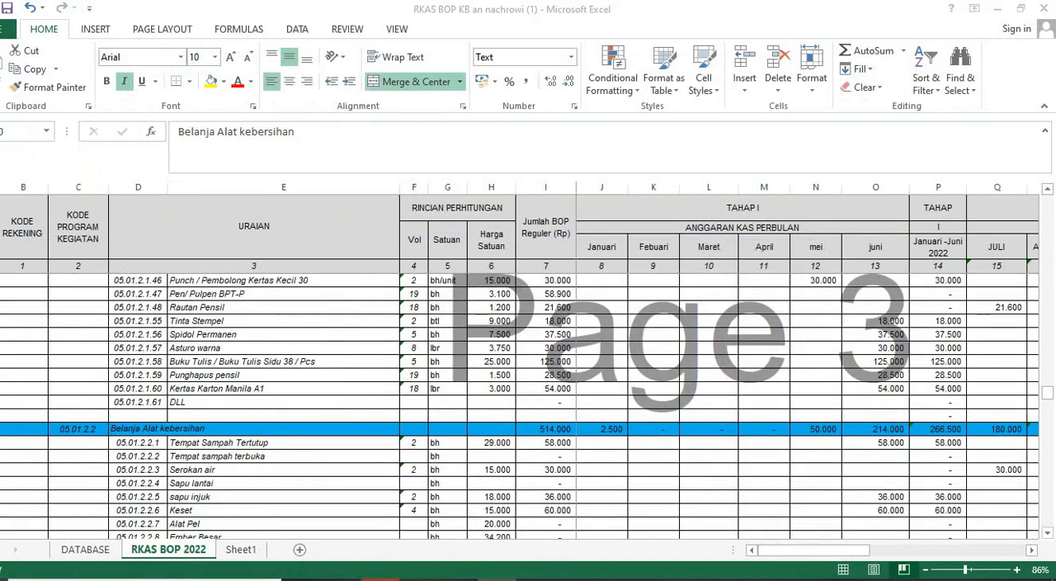
- In the BOP form, set Jenis Komponen to Pelaksanaan Administrasi kegiatan Satuan Pendidikan and Jenis Penggunaan to Penyusunan Program RKJM/RPS/RKT/RAPBS/RKAS
{"action": "key", "text": "alt+Tab"}
{"action": "scroll", "coordinate": [591, 318], "scroll_direction": "down", "scroll_amount": 2}
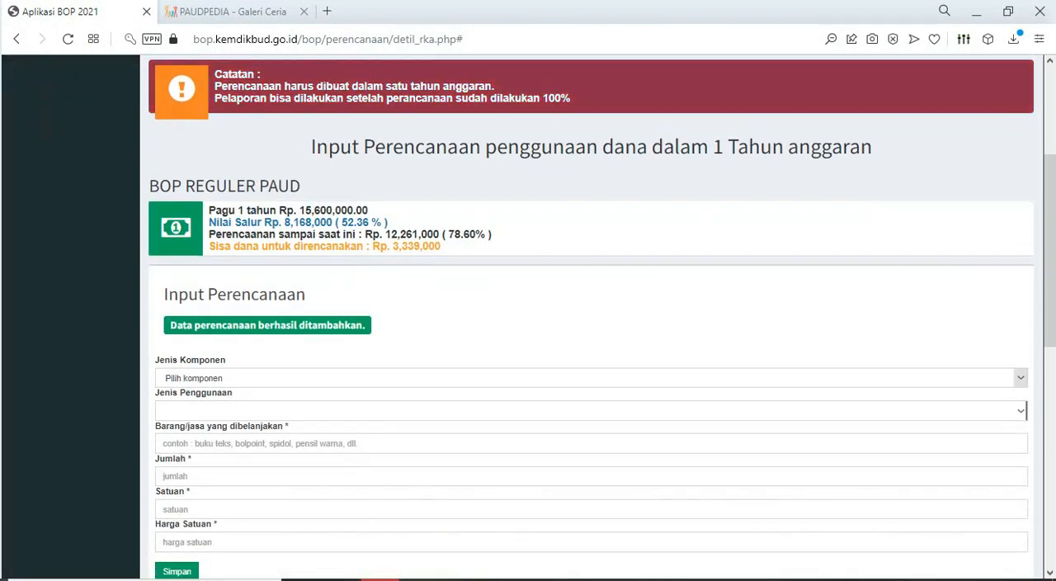
{"action": "left_click", "coordinate": [591, 379]}
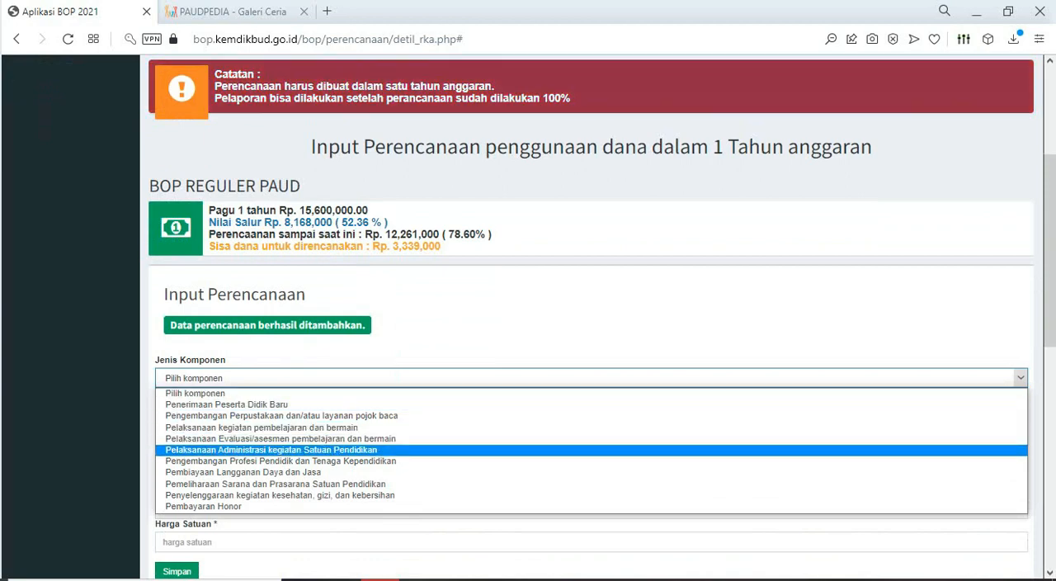
{"action": "left_click", "coordinate": [271, 450]}
{"action": "scroll", "coordinate": [271, 413], "scroll_direction": "down", "scroll_amount": 2}
{"action": "left_click", "coordinate": [591, 252]}
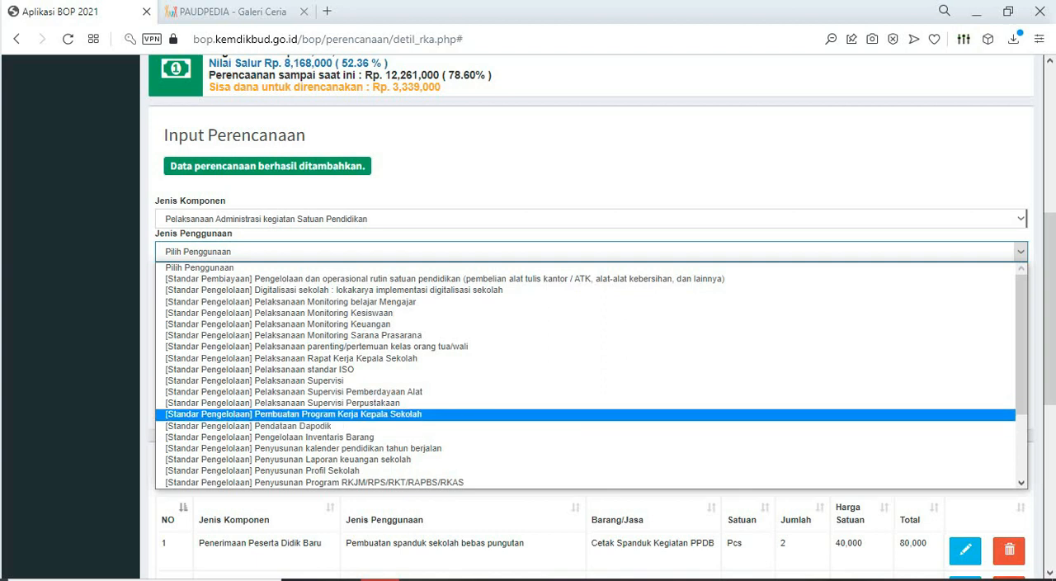
{"action": "scroll", "coordinate": [578, 391], "scroll_direction": "down", "scroll_amount": 3}
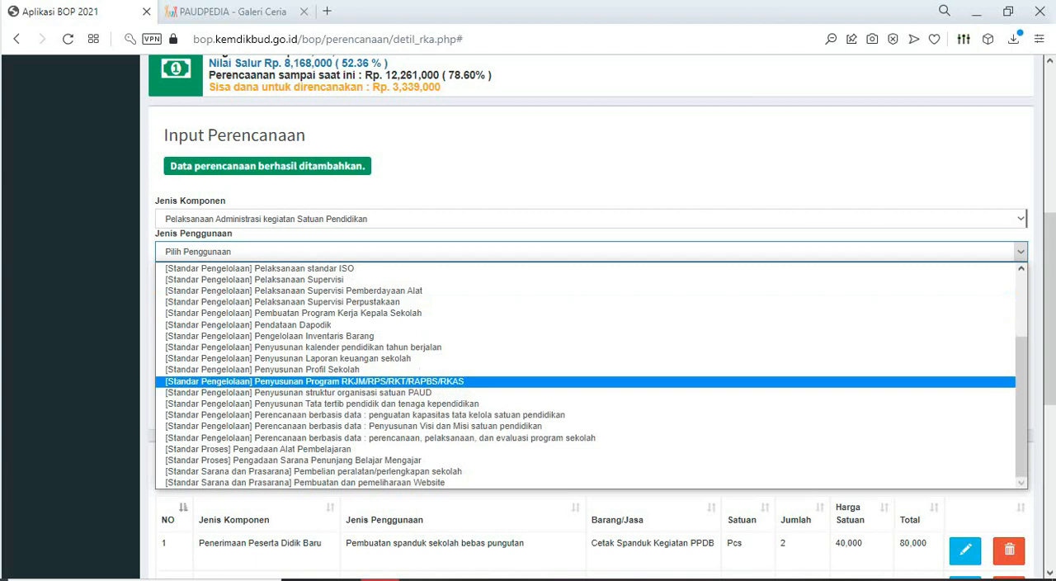
{"action": "left_click", "coordinate": [410, 382]}
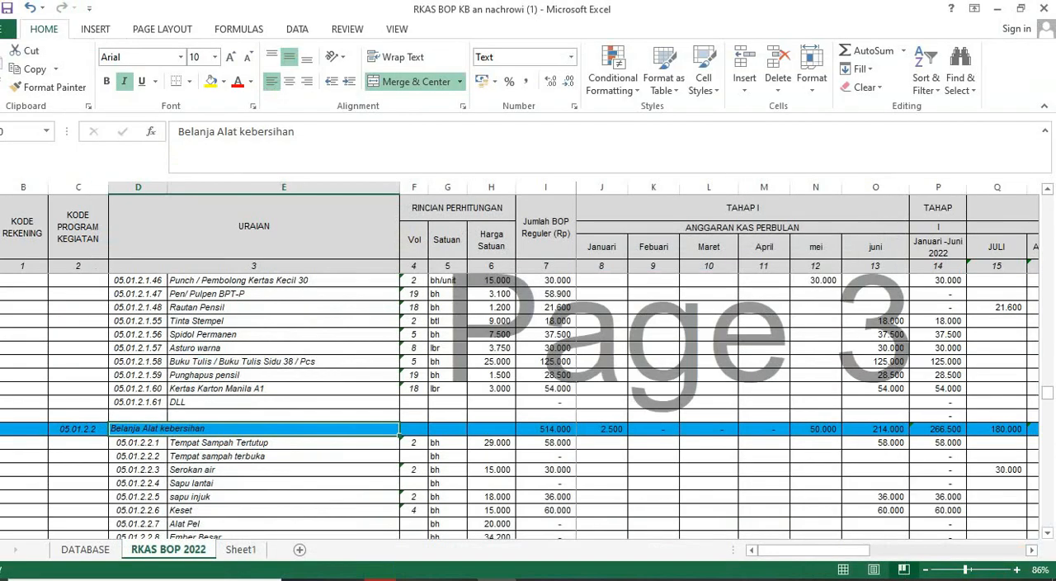
- Review the Penyusunan LPJ BOP PAUD section and the Penyelenggaraan sosialisasi dan pelaporan RKAS items in the Excel sheet
{"action": "scroll", "coordinate": [520, 404], "scroll_direction": "down", "scroll_amount": 6}
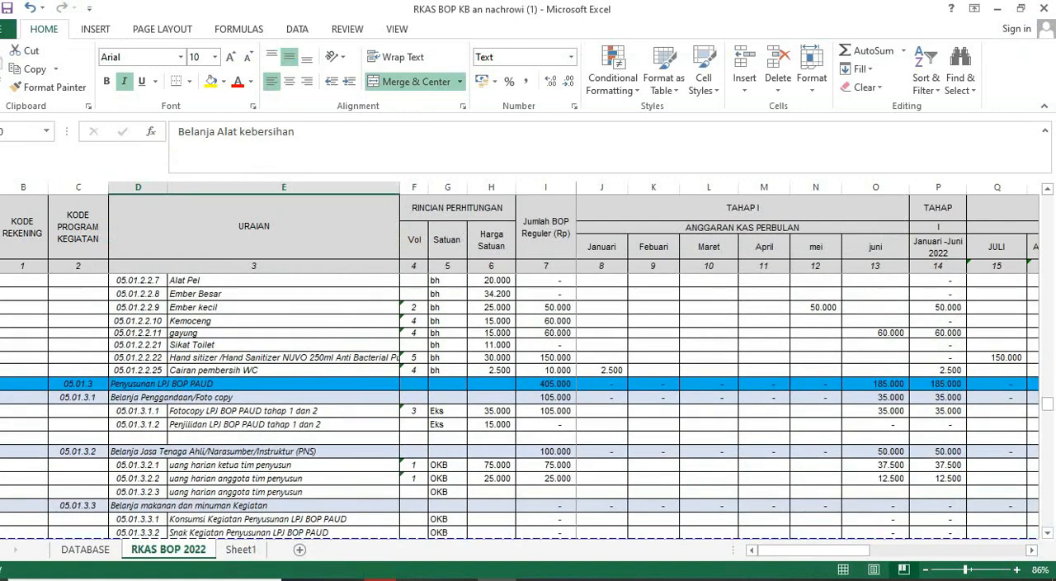
{"action": "left_click", "coordinate": [253, 384]}
{"action": "scroll", "coordinate": [520, 413], "scroll_direction": "down", "scroll_amount": 2}
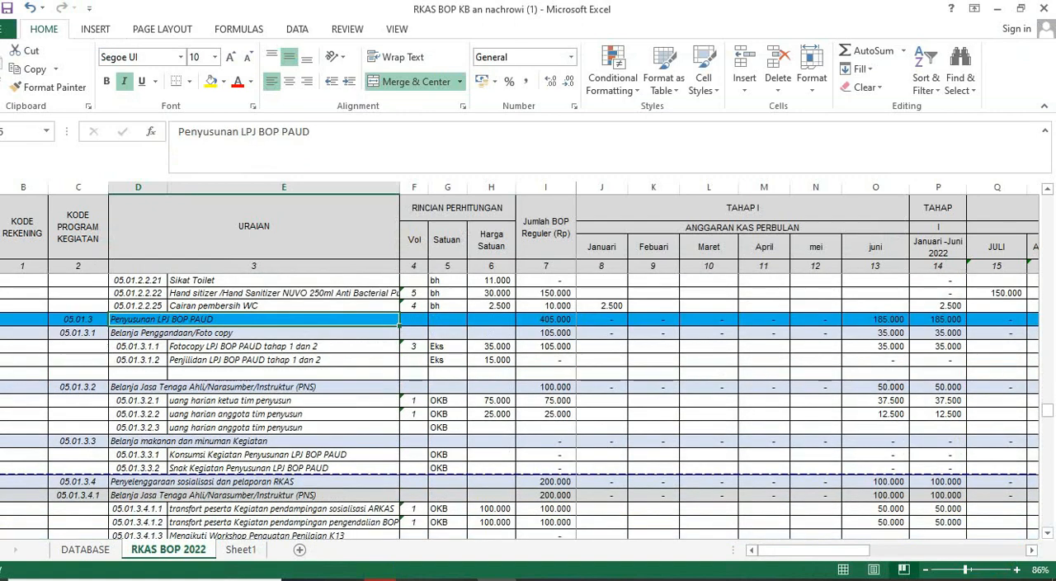
{"action": "left_click", "coordinate": [253, 386]}
{"action": "scroll", "coordinate": [520, 404], "scroll_direction": "down", "scroll_amount": 3}
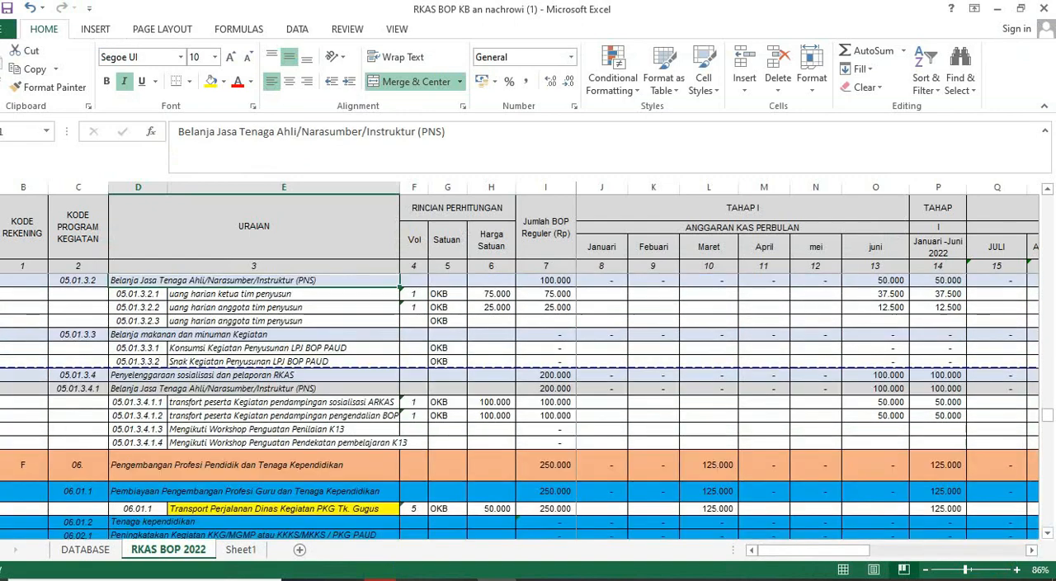
{"action": "left_click", "coordinate": [253, 375]}
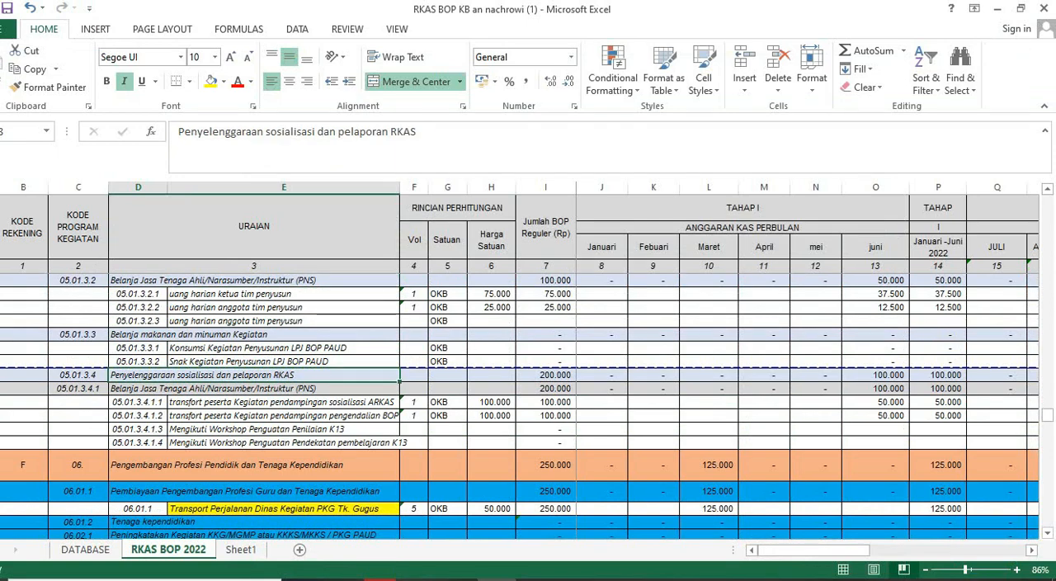
{"action": "left_click", "coordinate": [283, 402]}
{"action": "scroll", "coordinate": [283, 402], "scroll_direction": "down", "scroll_amount": 1}
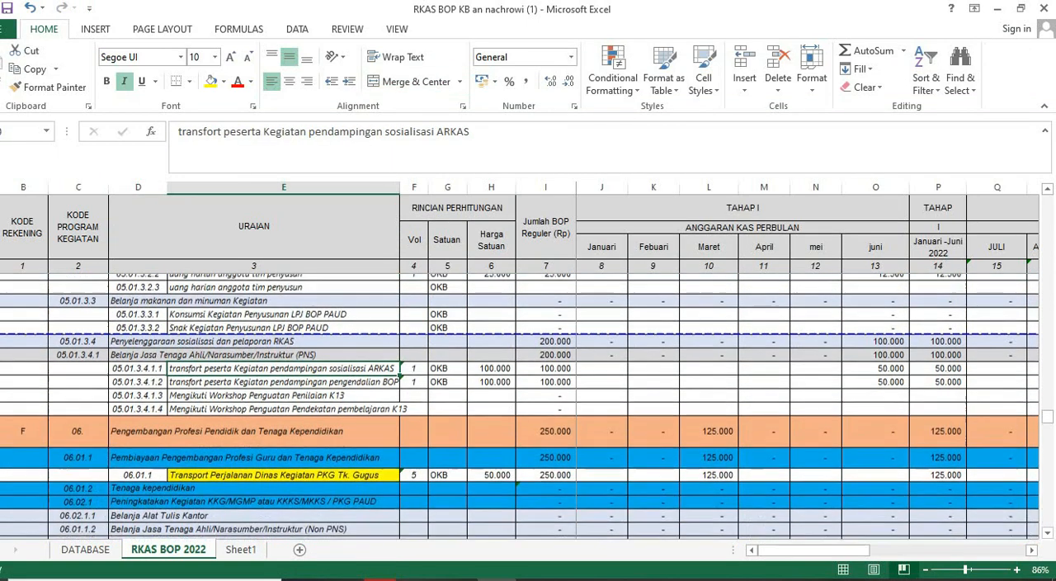
{"action": "scroll", "coordinate": [520, 404], "scroll_direction": "down", "scroll_amount": 1}
{"action": "scroll", "coordinate": [520, 405], "scroll_direction": "up", "scroll_amount": 2}
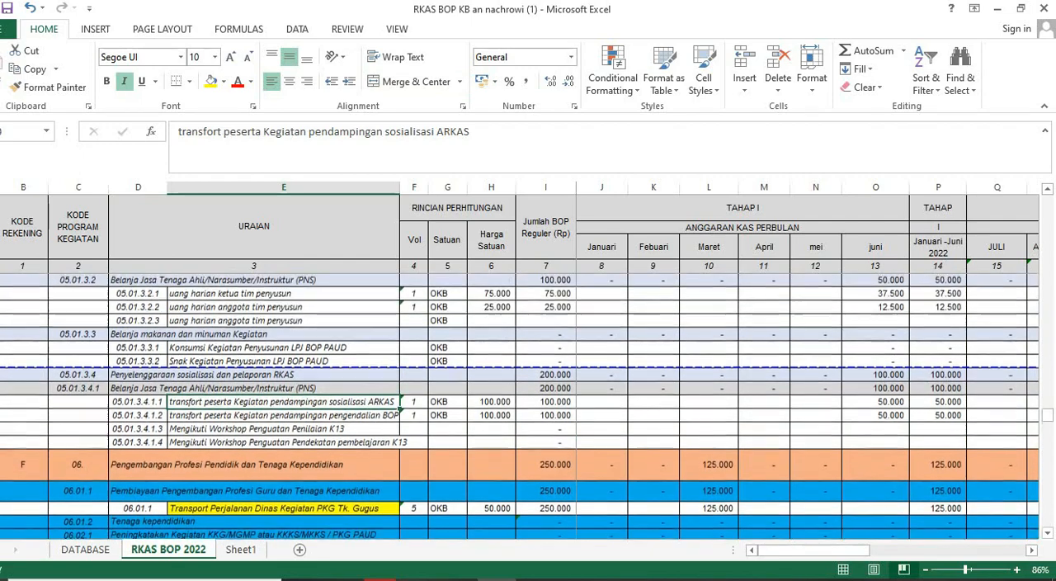
{"action": "scroll", "coordinate": [520, 404], "scroll_direction": "up", "scroll_amount": 4}
{"action": "left_click", "coordinate": [254, 371]}
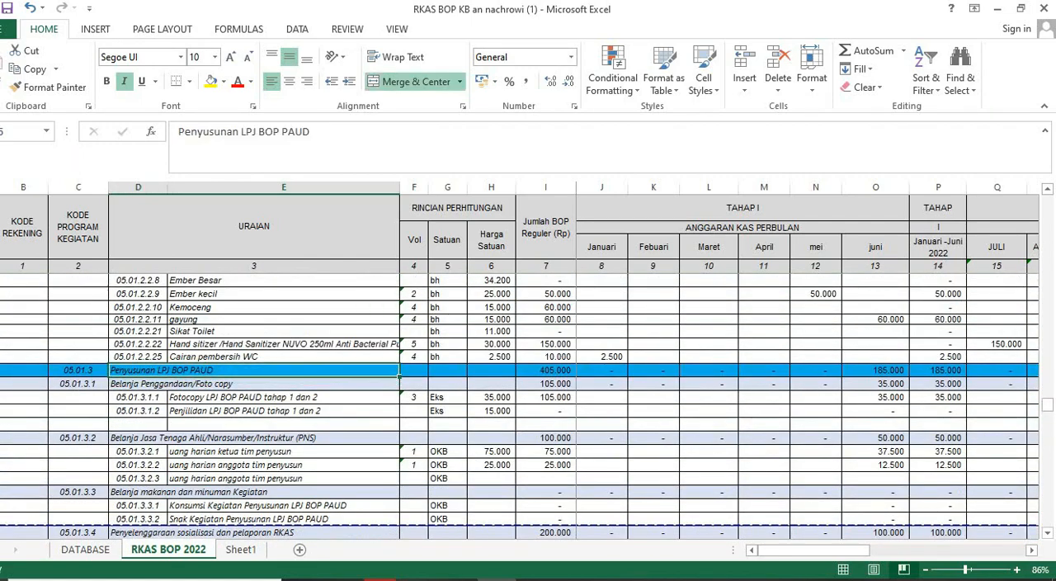
- Select the "Fotocopy LPJ BOP PAUD tahap 1 dan 2" cell in Excel and reselect Penyusunan Program RKJM/RPS/RKT/RAPBS/RKAS as the BOP form's Jenis Penggunaan
{"action": "key", "text": "alt+Tab"}
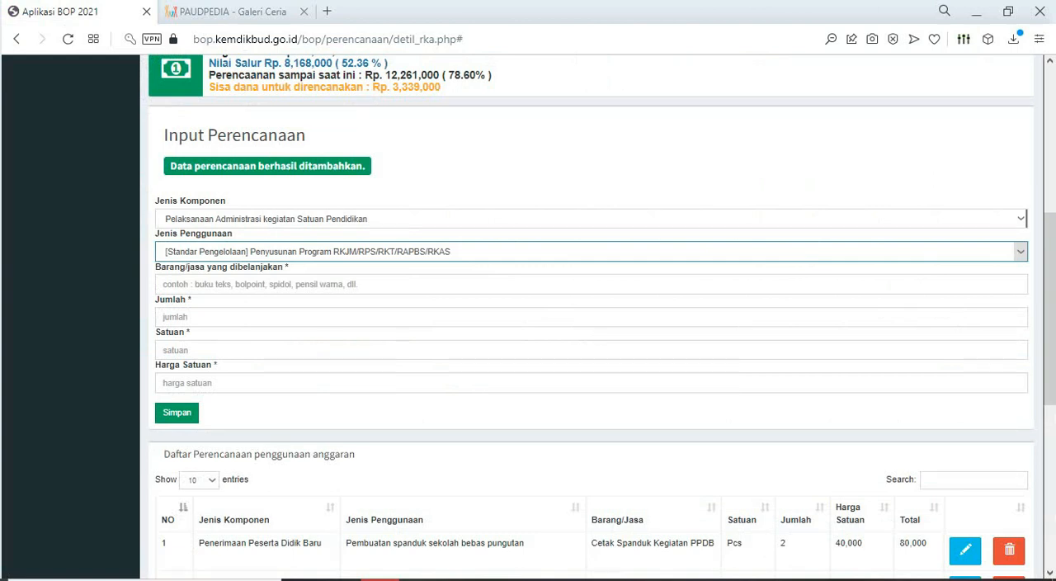
{"action": "key", "text": "alt+Tab"}
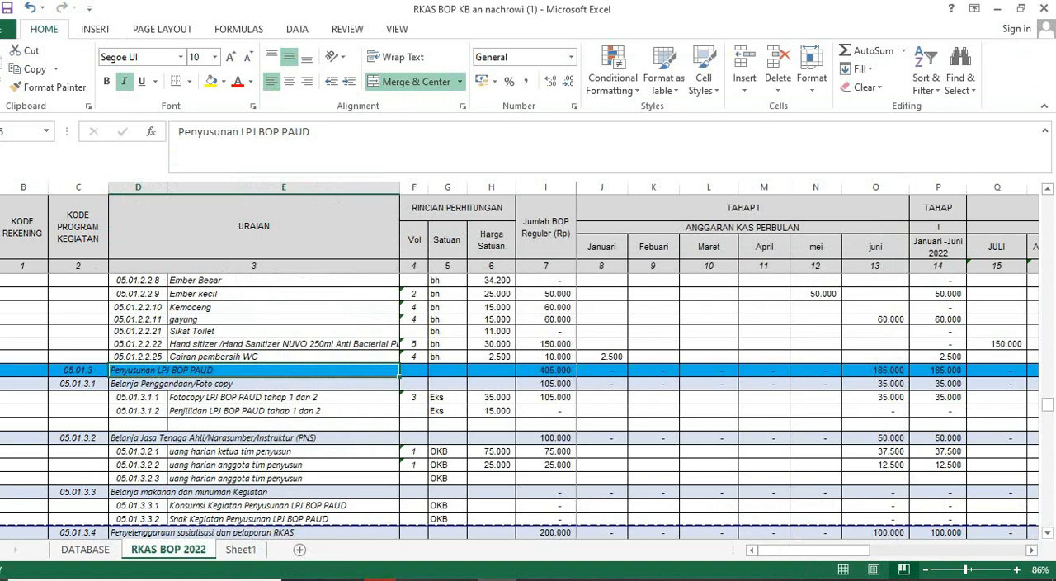
{"action": "left_click", "coordinate": [283, 398]}
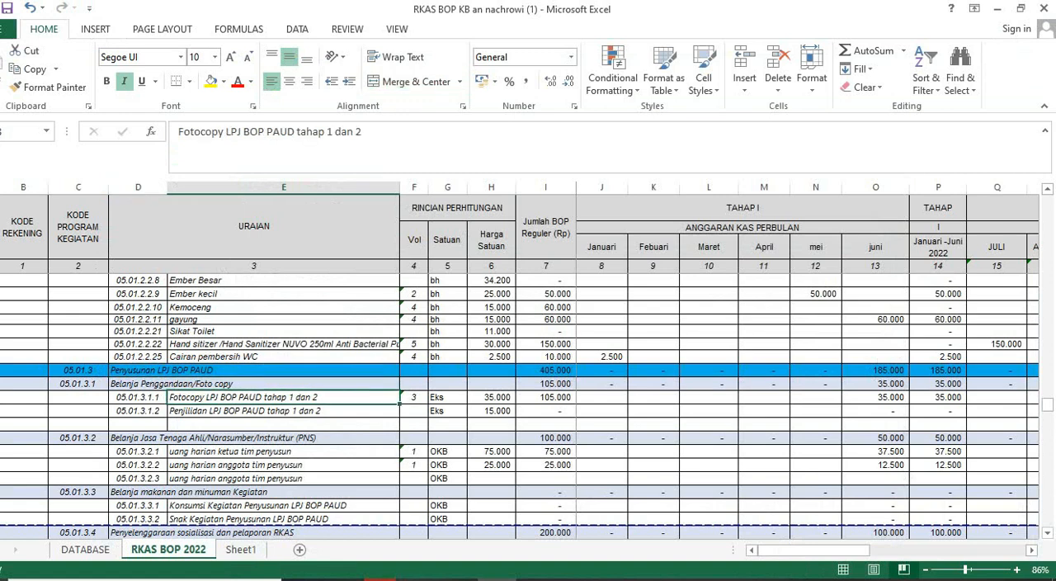
{"action": "left_click", "coordinate": [381, 579]}
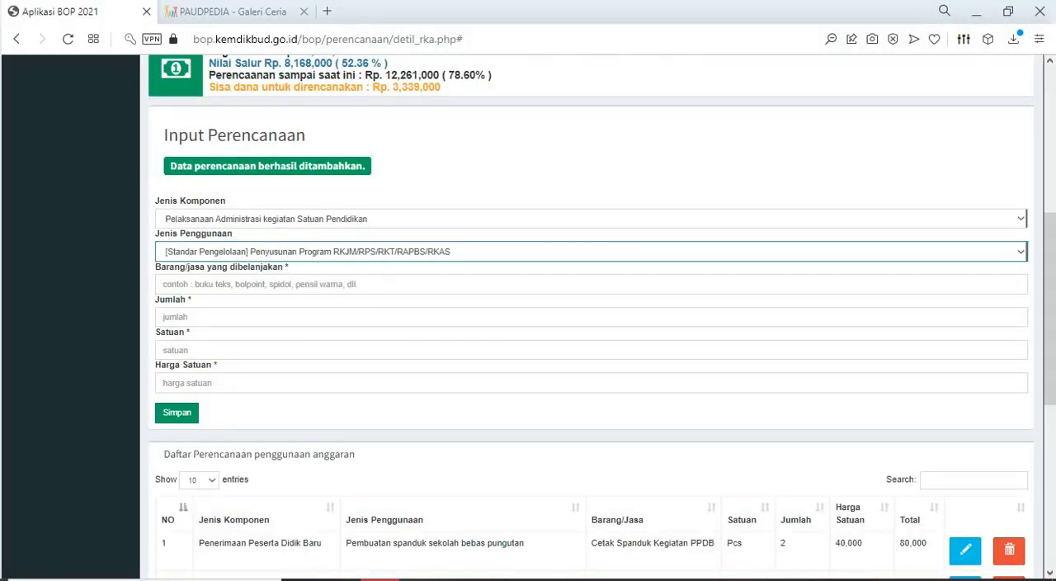
{"action": "left_click", "coordinate": [363, 284]}
{"action": "left_click", "coordinate": [380, 579]}
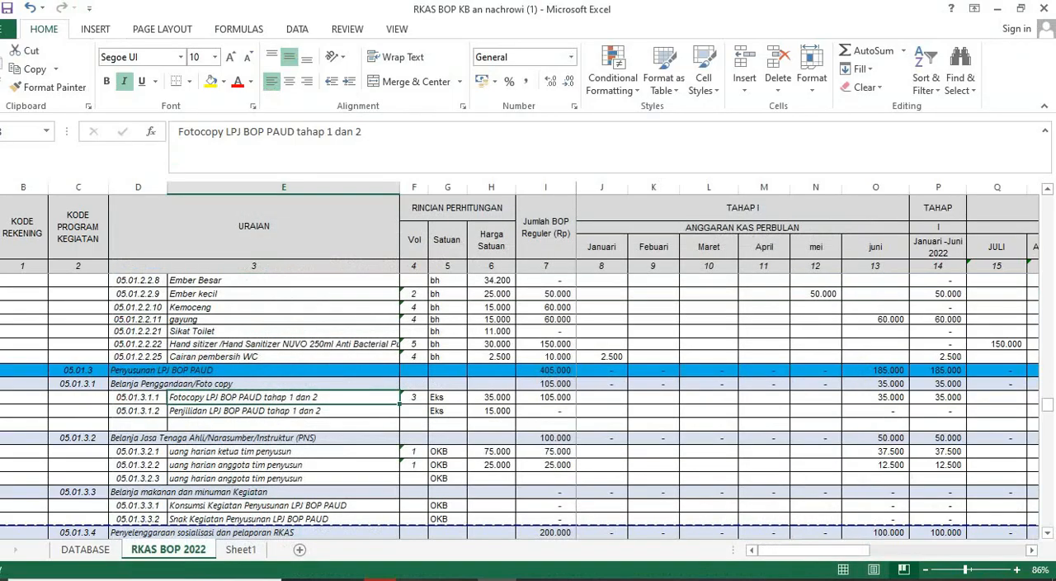
{"action": "left_click", "coordinate": [381, 579]}
{"action": "left_click", "coordinate": [371, 252]}
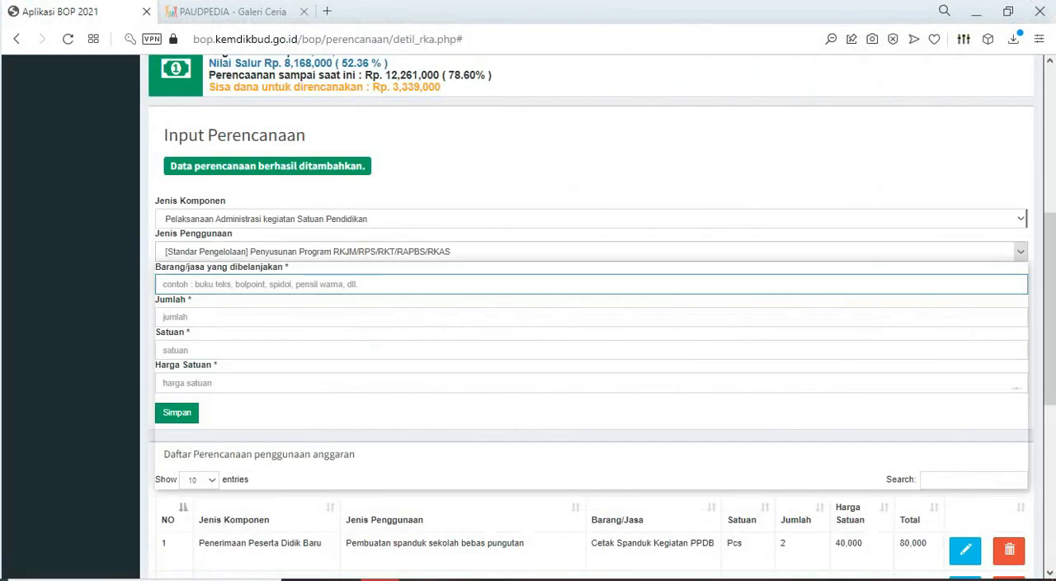
{"action": "scroll", "coordinate": [330, 363], "scroll_direction": "down", "scroll_amount": 3}
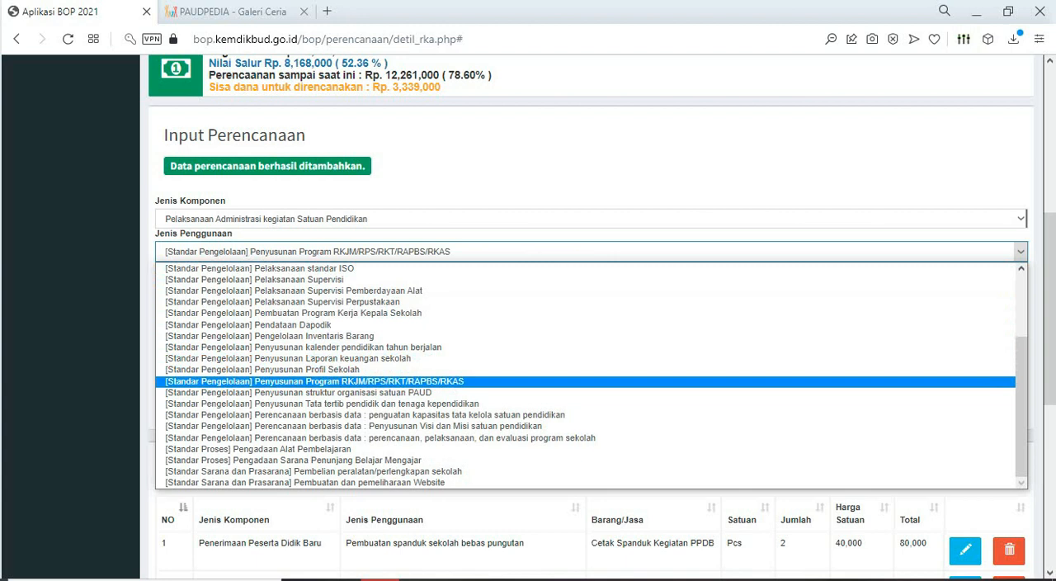
{"action": "left_click", "coordinate": [314, 382]}
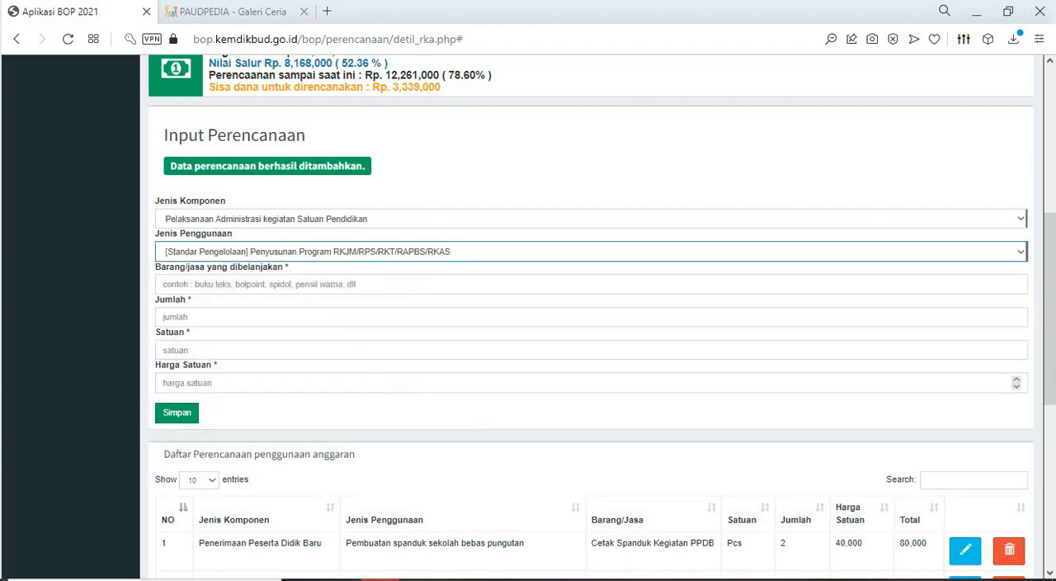
- Copy "Fotocopy LPJ BOP PAUD tahap 1 dan 2" from the Excel sheet and paste it as the BOP entry's purchased item
{"action": "left_click", "coordinate": [315, 285]}
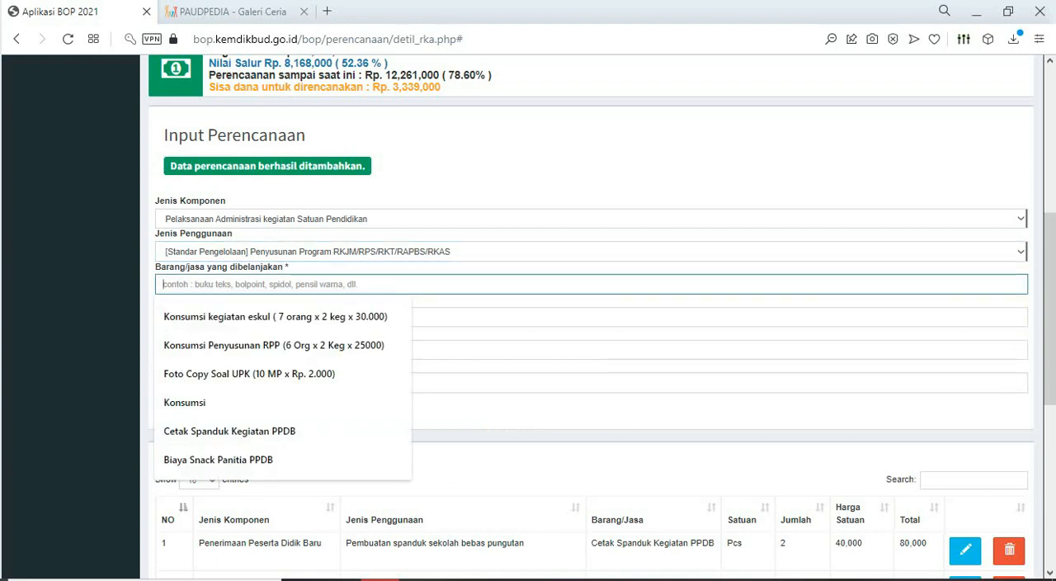
{"action": "left_click", "coordinate": [458, 580]}
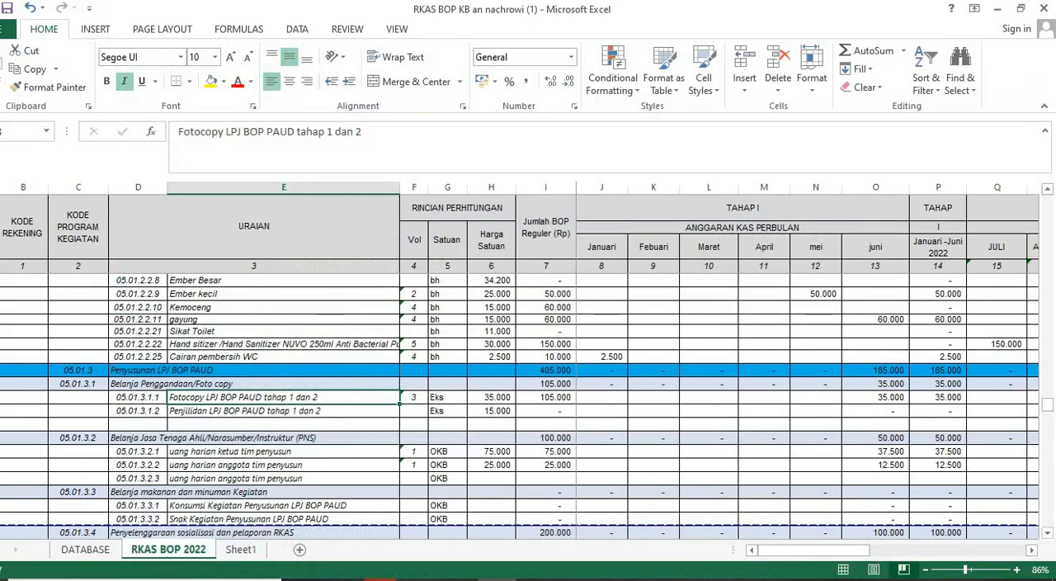
{"action": "key", "text": "ctrl+c"}
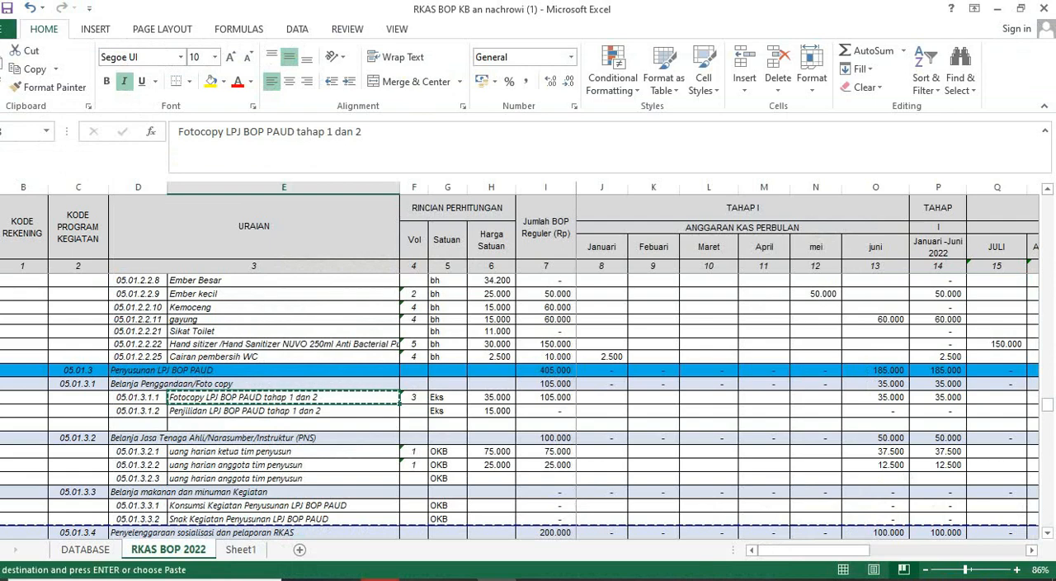
{"action": "left_click", "coordinate": [381, 580]}
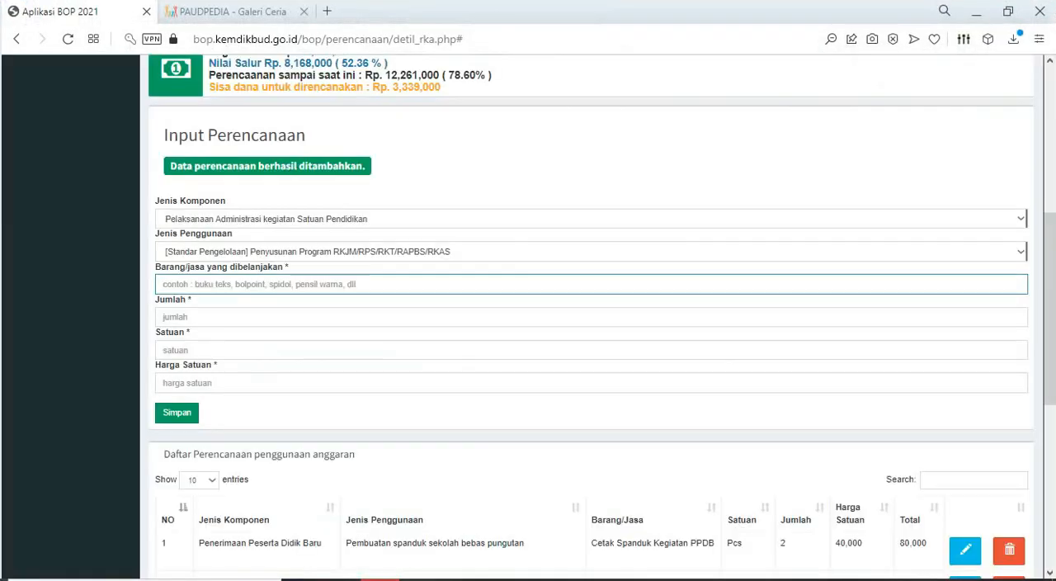
{"action": "left_click", "coordinate": [378, 284]}
{"action": "key", "text": "ctrl+v"}
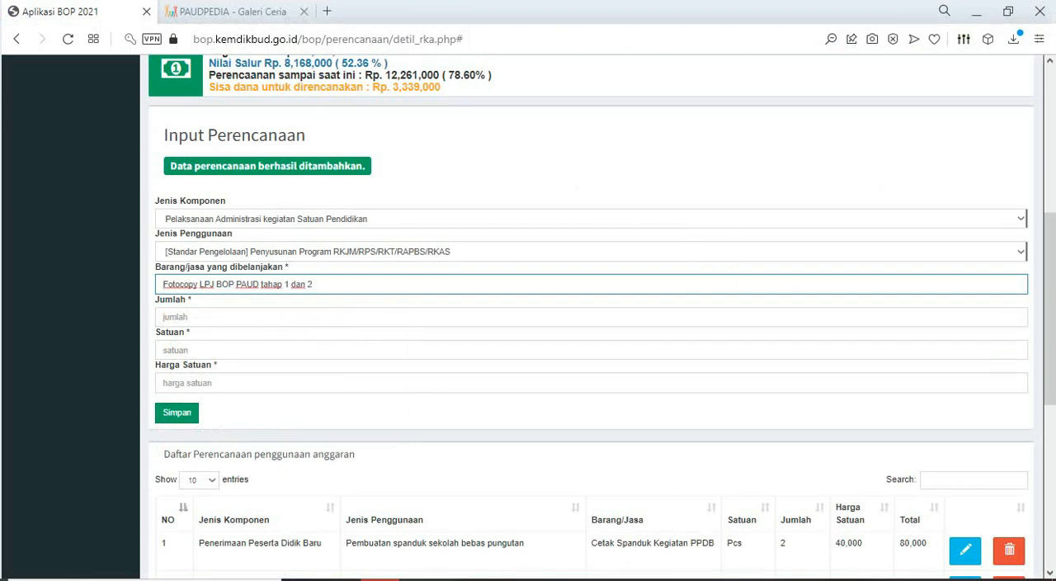
{"action": "key", "text": "ctrl+shift+Left"}
{"action": "key", "text": "ctrl+shift+Left"}
{"action": "key", "text": "ctrl+shift+Left"}
- Check the photocopy item's volume in Excel and set the BOP entry's Jumlah to 3
{"action": "key", "text": "alt+Tab"}
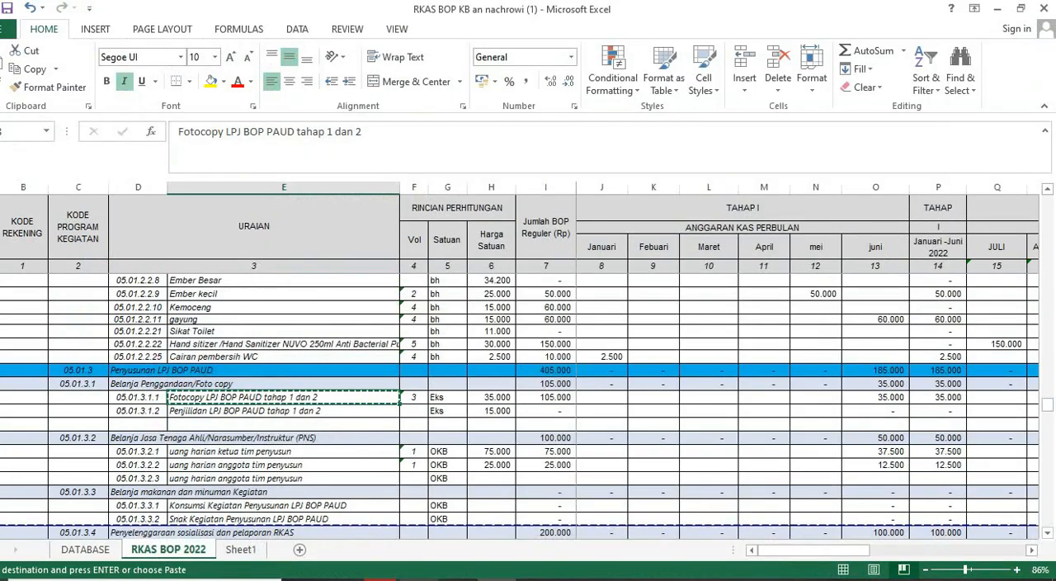
{"action": "mouse_move", "coordinate": [380, 580]}
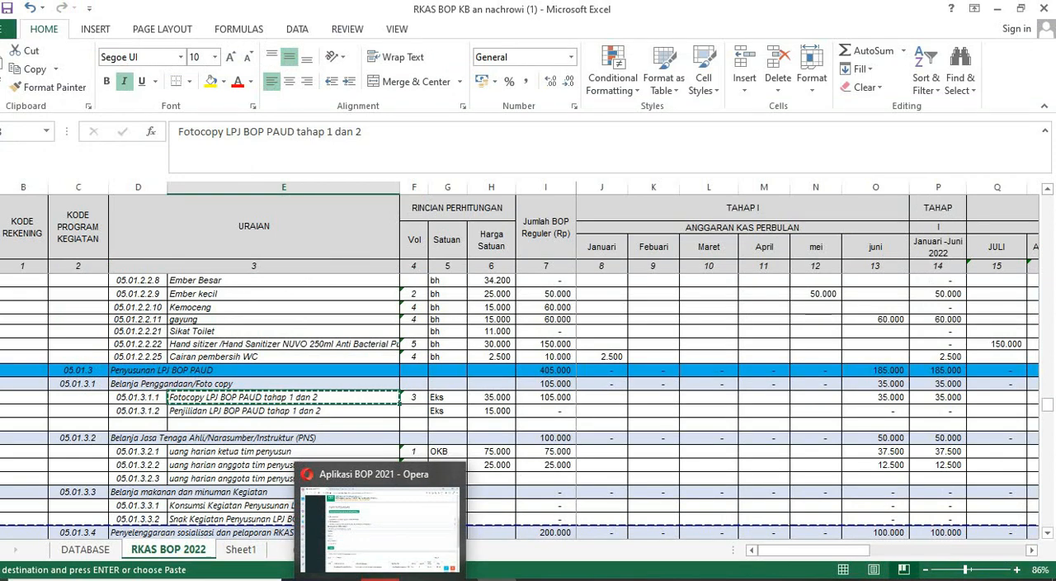
{"action": "left_click", "coordinate": [380, 580]}
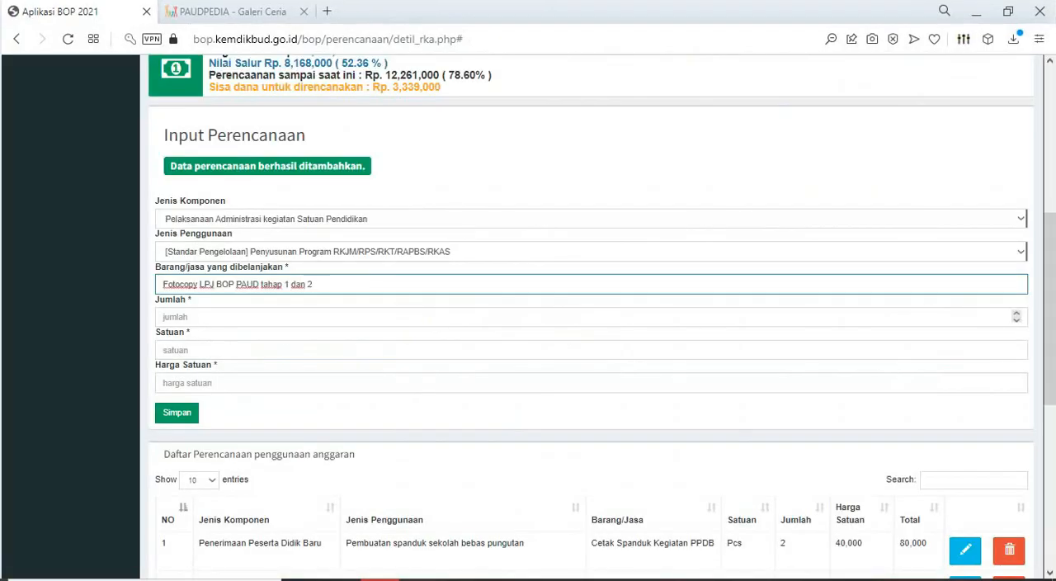
{"action": "key", "text": "Tab"}
{"action": "type", "text": "2"}
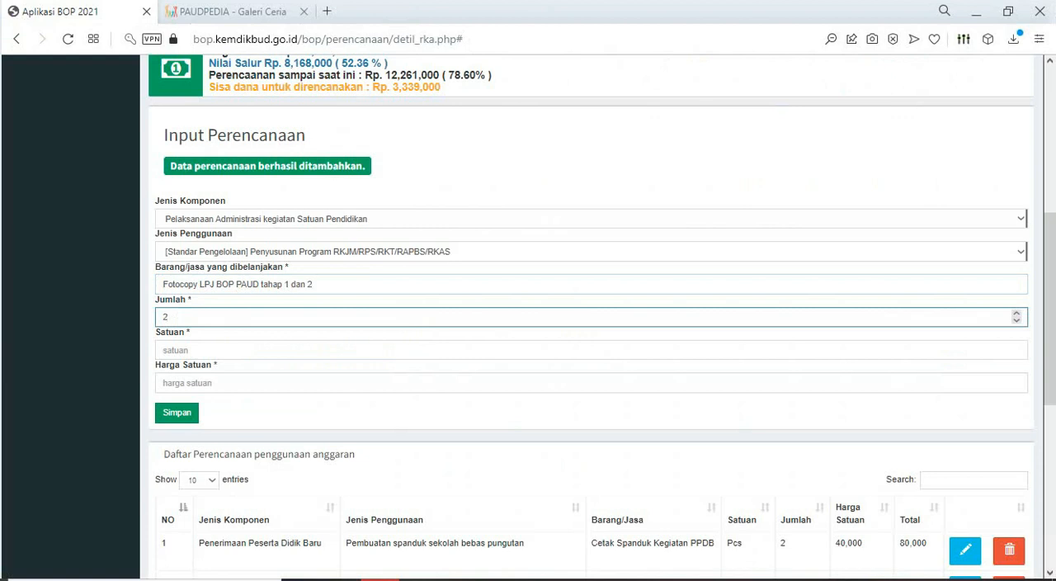
{"action": "key", "text": "BackSpace"}
{"action": "type", "text": "3"}
{"action": "key", "text": "Tab"}
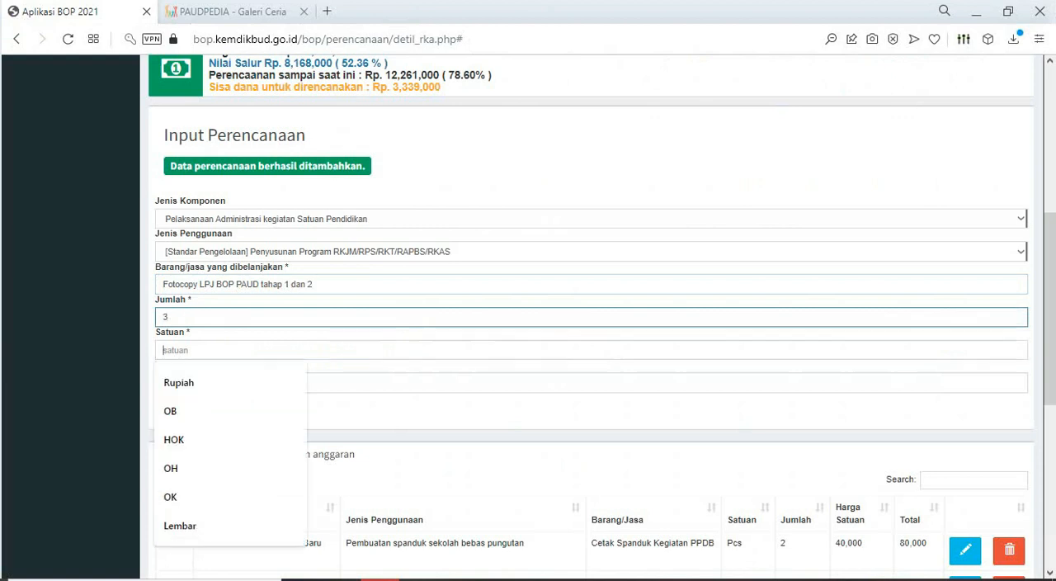
- Check the photocopy item's unit price in Excel, set Satuan to EKS and Harga Satuan to 35000, and save the BOP entry
{"action": "key", "text": "alt+Tab"}
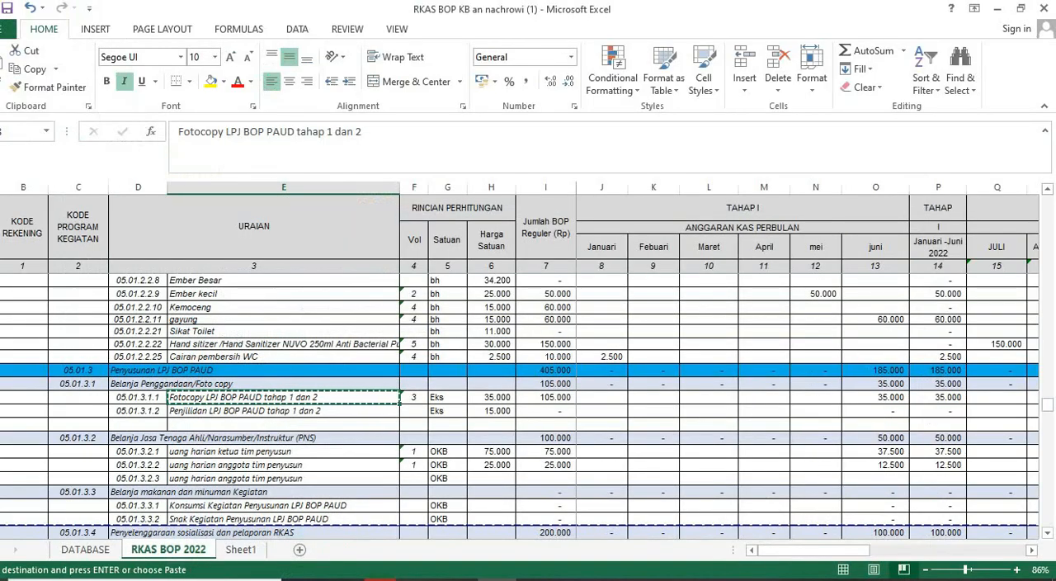
{"action": "left_click", "coordinate": [492, 398]}
{"action": "key", "text": "alt+Tab"}
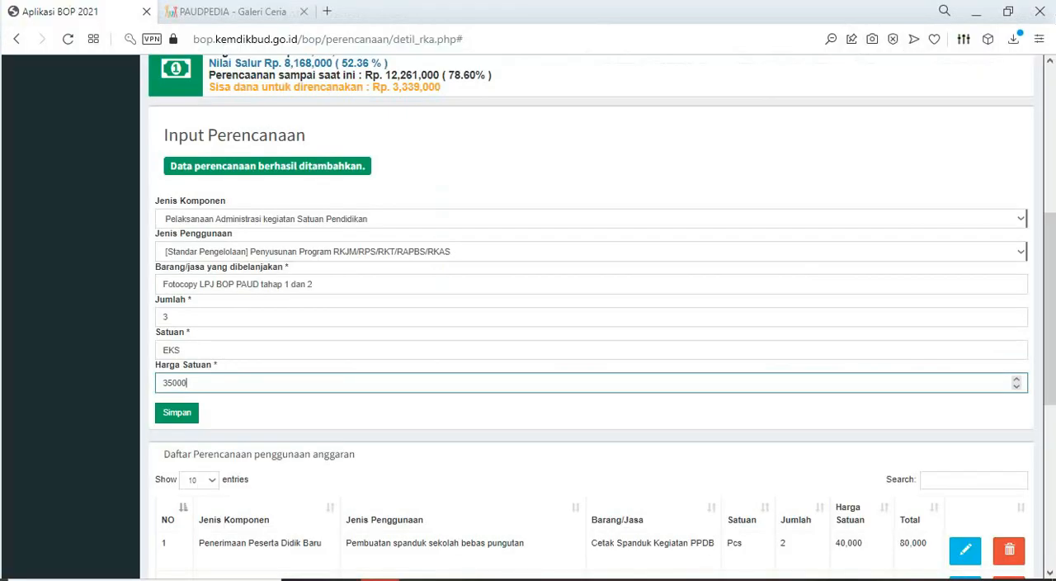
{"action": "left_click", "coordinate": [176, 413]}
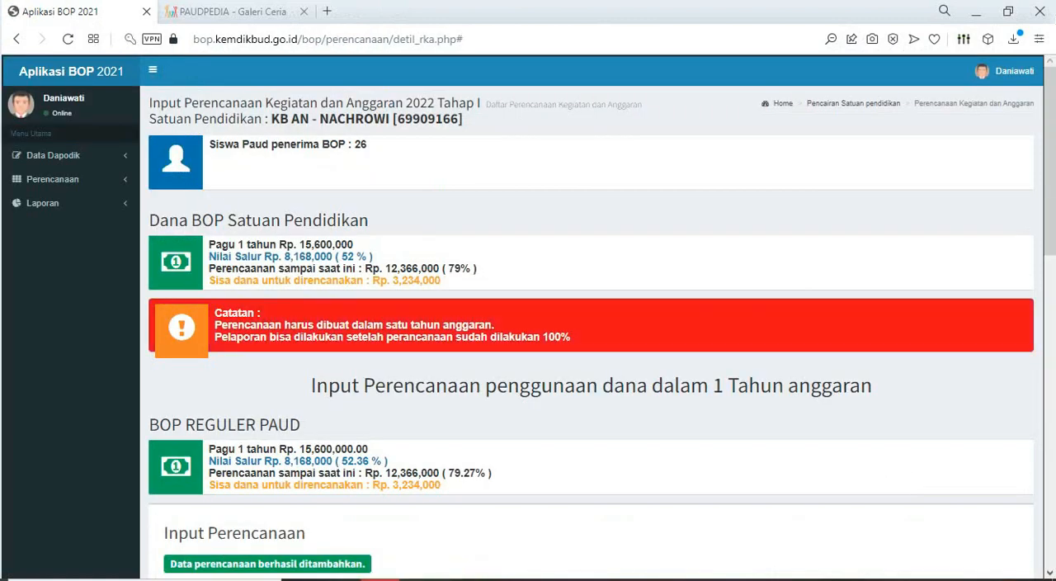
- Set the new entry's Jenis Komponen to Pelaksanaan Administrasi kegiatan Satuan Pendidikan and Jenis Penggunaan to Penyusunan Program RKJM/RPS/RKT/RAPBS/RKAS
{"action": "scroll", "coordinate": [239, 405], "scroll_direction": "down", "scroll_amount": 3}
{"action": "left_click", "coordinate": [239, 378]}
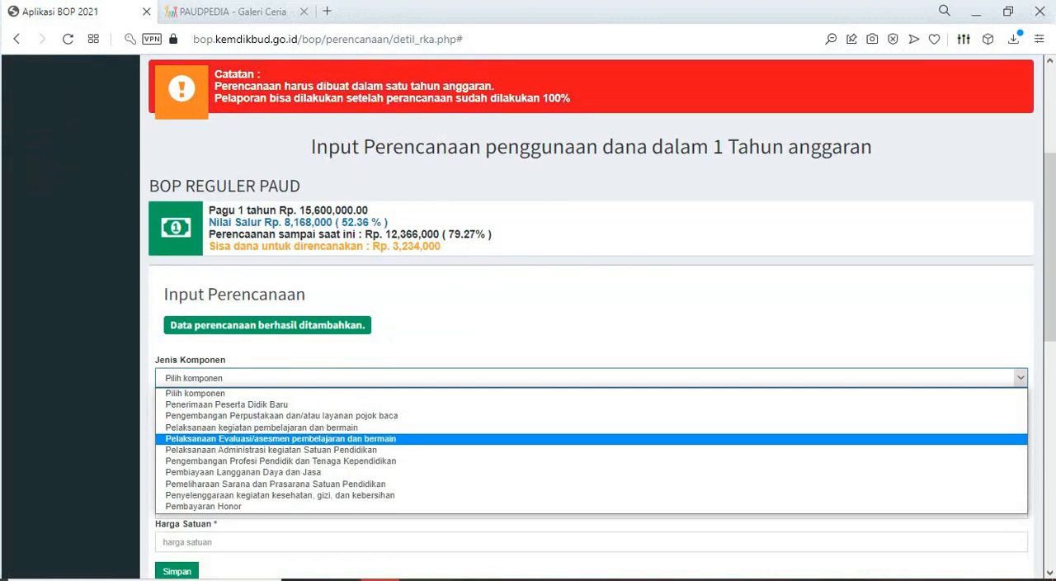
{"action": "left_click", "coordinate": [271, 450]}
{"action": "scroll", "coordinate": [270, 450], "scroll_direction": "down", "scroll_amount": 2}
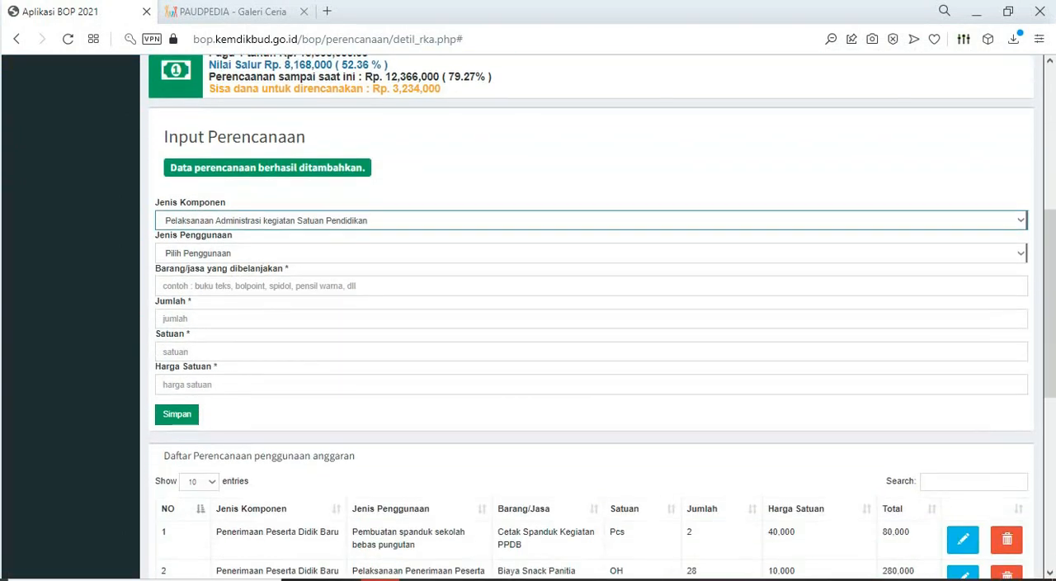
{"action": "left_click", "coordinate": [270, 252]}
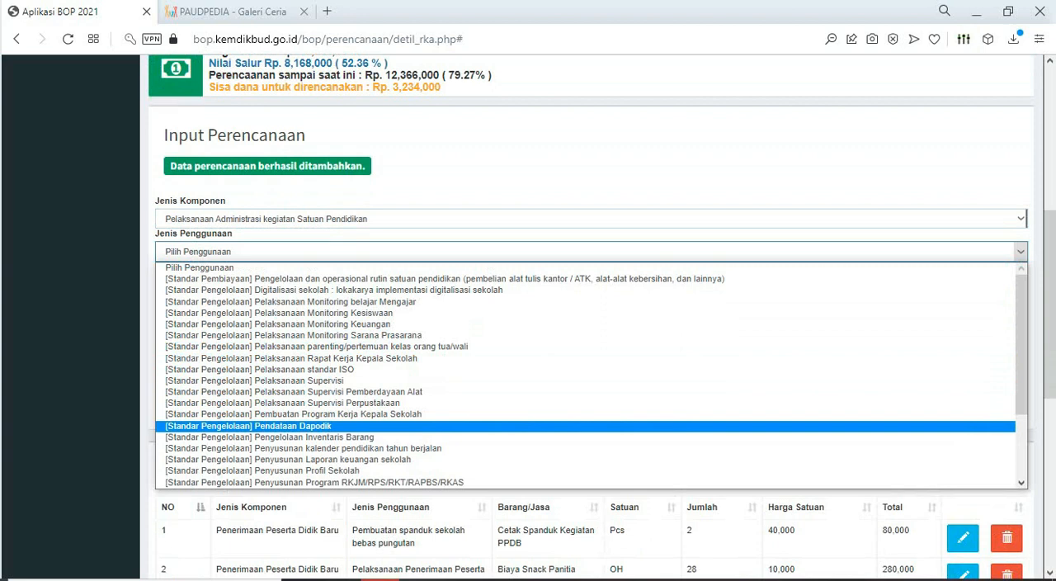
{"action": "scroll", "coordinate": [271, 414], "scroll_direction": "down", "scroll_amount": 2}
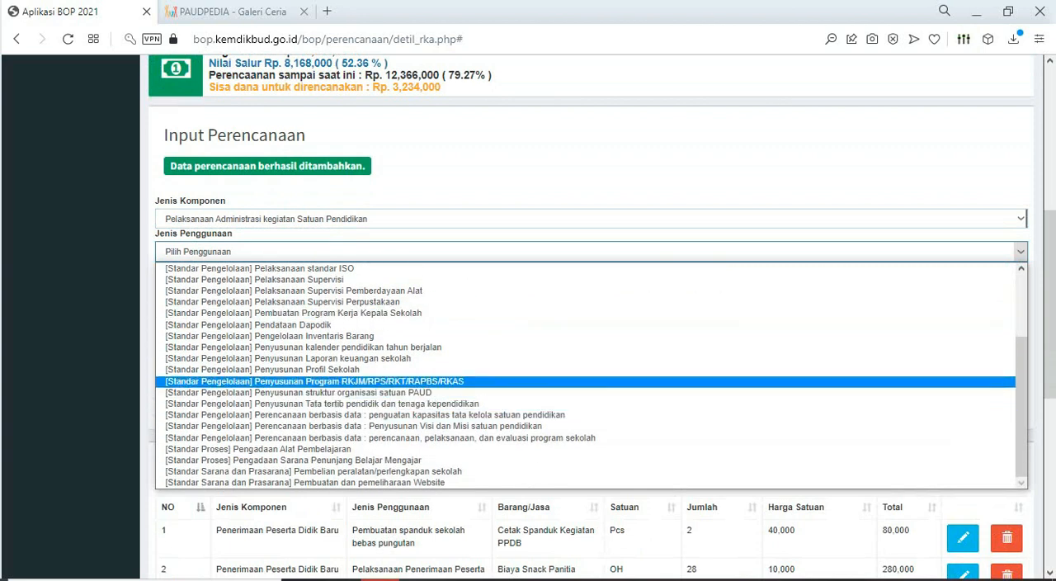
{"action": "left_click", "coordinate": [271, 381]}
- Copy "uang harian ketua tim penyusun" from the Excel sheet and paste it as the BOP entry's purchased item
{"action": "left_click", "coordinate": [977, 13]}
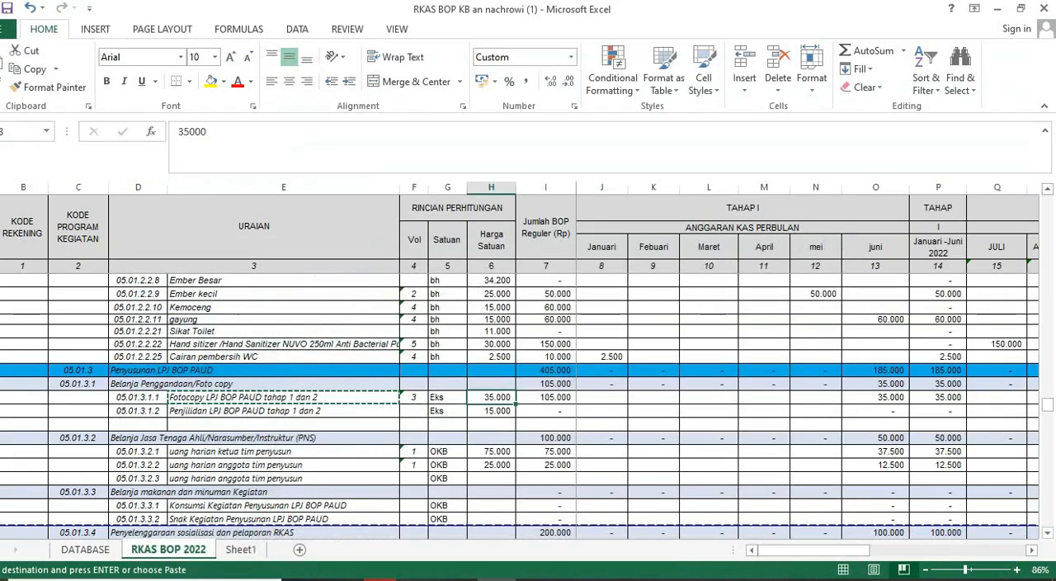
{"action": "left_click", "coordinate": [284, 411]}
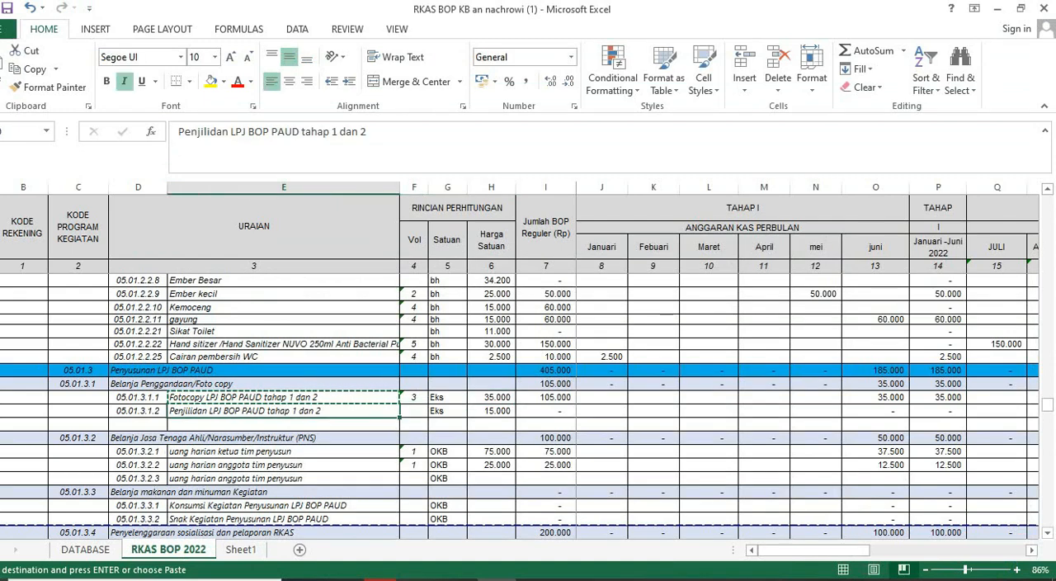
{"action": "scroll", "coordinate": [284, 411], "scroll_direction": "down", "scroll_amount": 1}
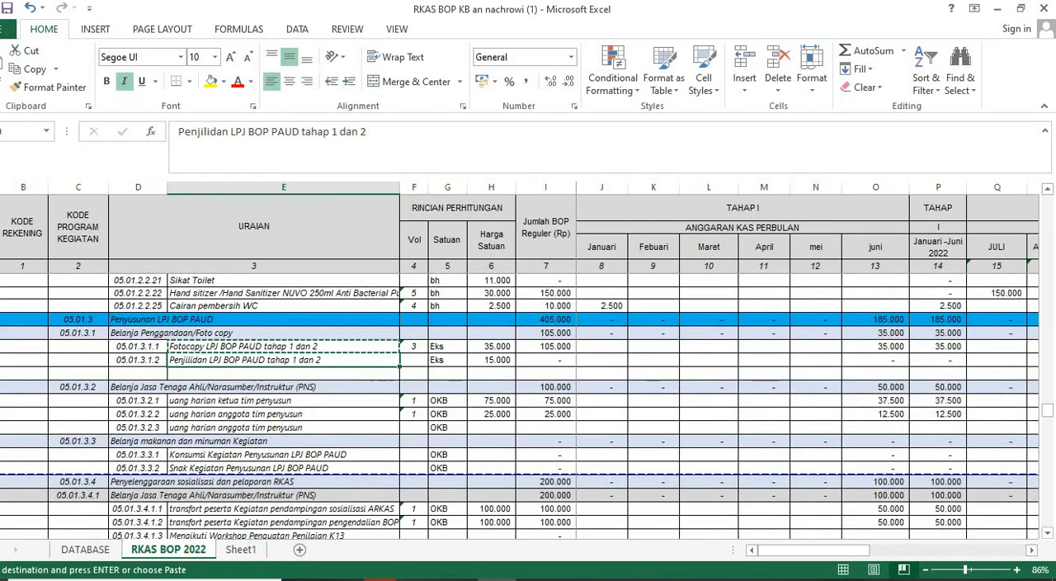
{"action": "left_click", "coordinate": [284, 401]}
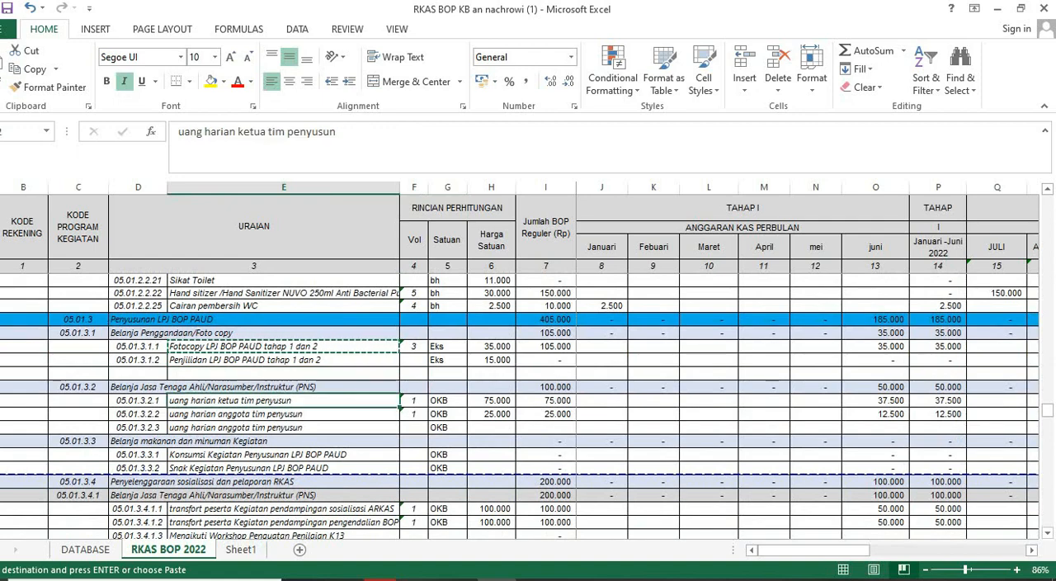
{"action": "key", "text": "ctrl+c"}
{"action": "key", "text": "alt+Tab"}
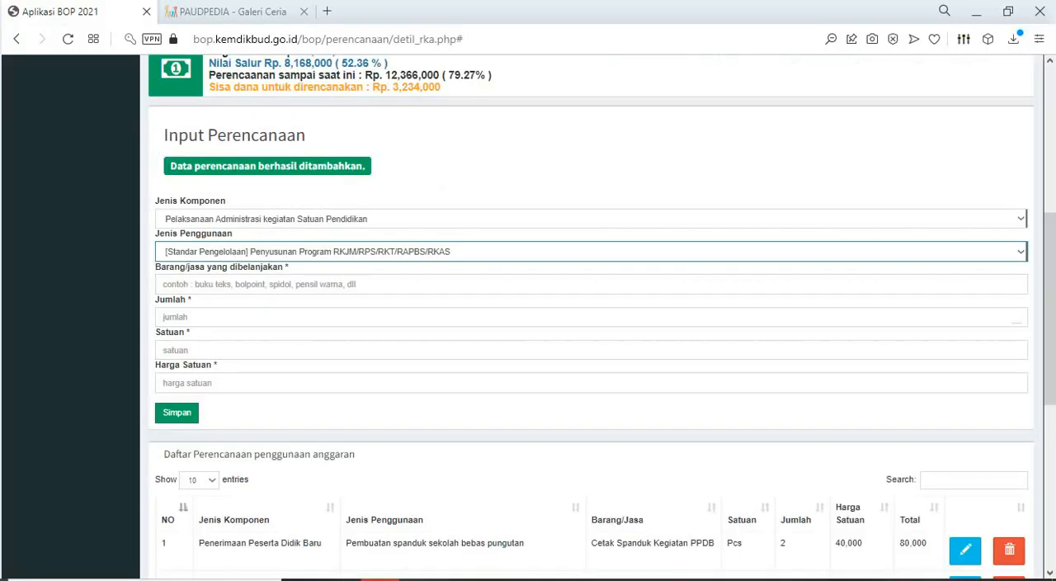
{"action": "left_click", "coordinate": [285, 284]}
{"action": "key", "text": "ctrl+v"}
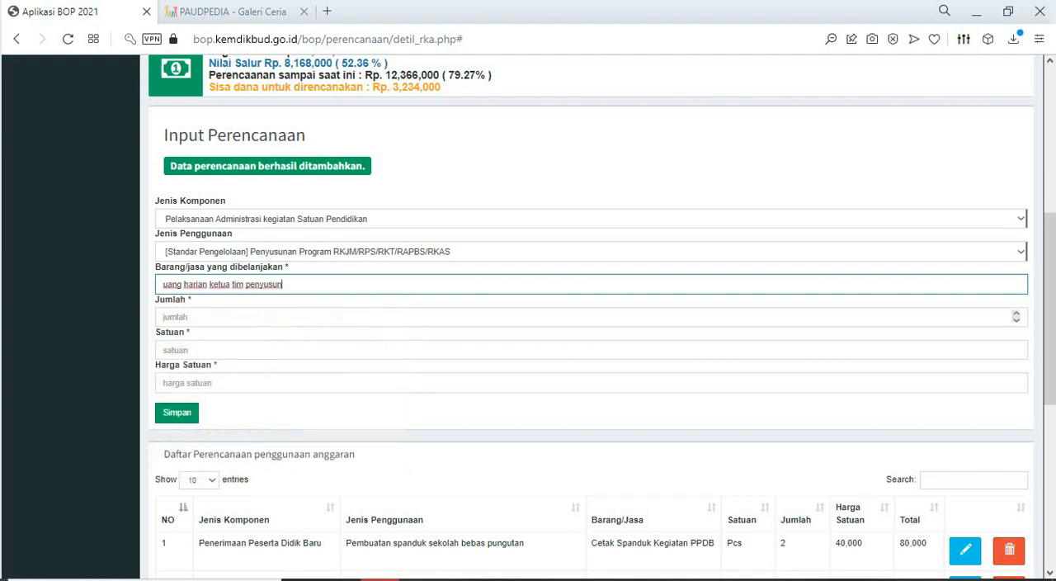
- Check the ketua tim penyusun row in Excel and set the BOP entry's Jumlah to 1 and Satuan to OKB
{"action": "left_click", "coordinate": [286, 317]}
{"action": "key", "text": "alt+Tab"}
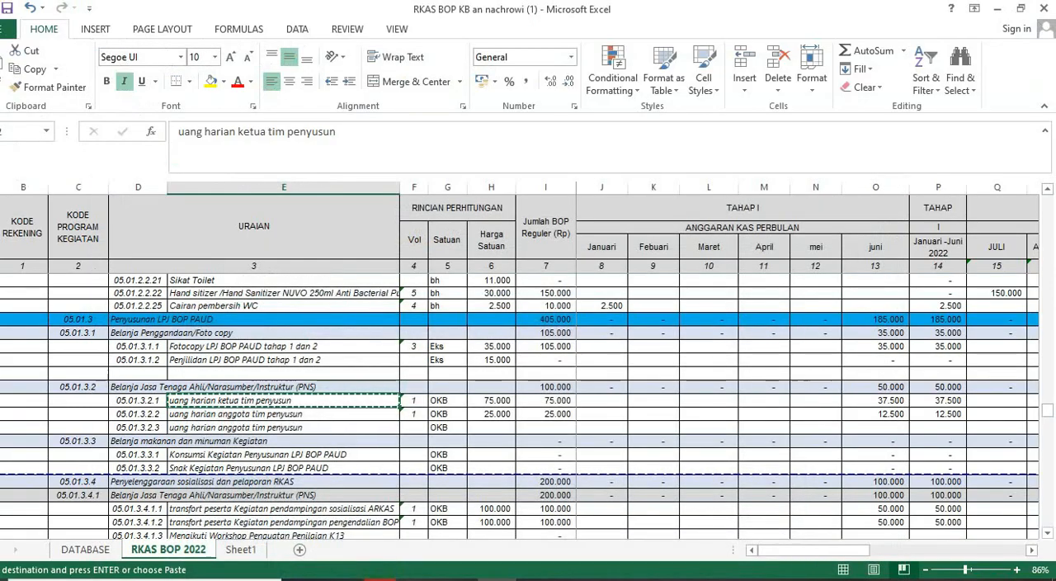
{"action": "key", "text": "alt+Tab"}
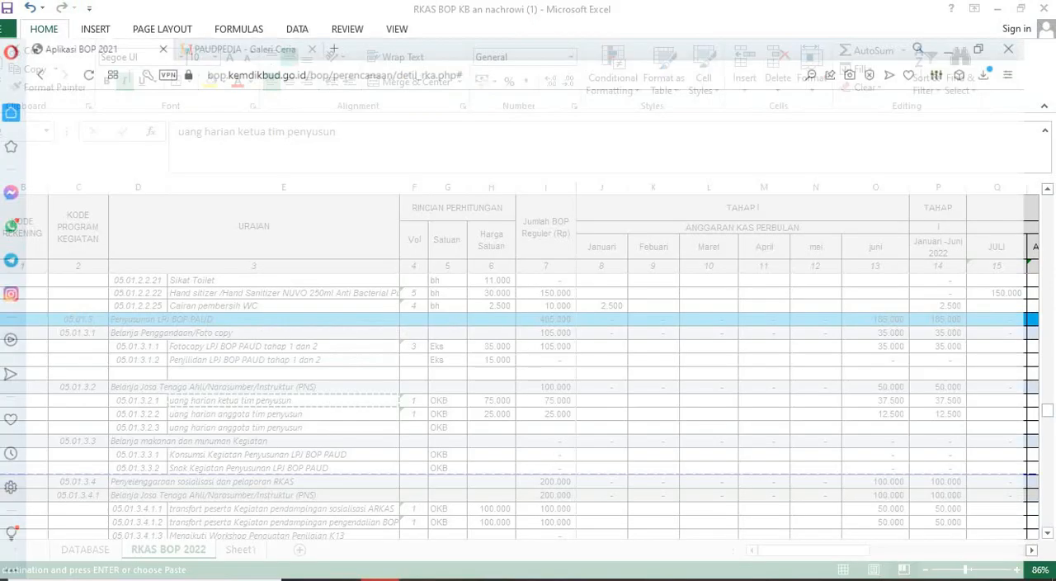
{"action": "key", "text": "Tab"}
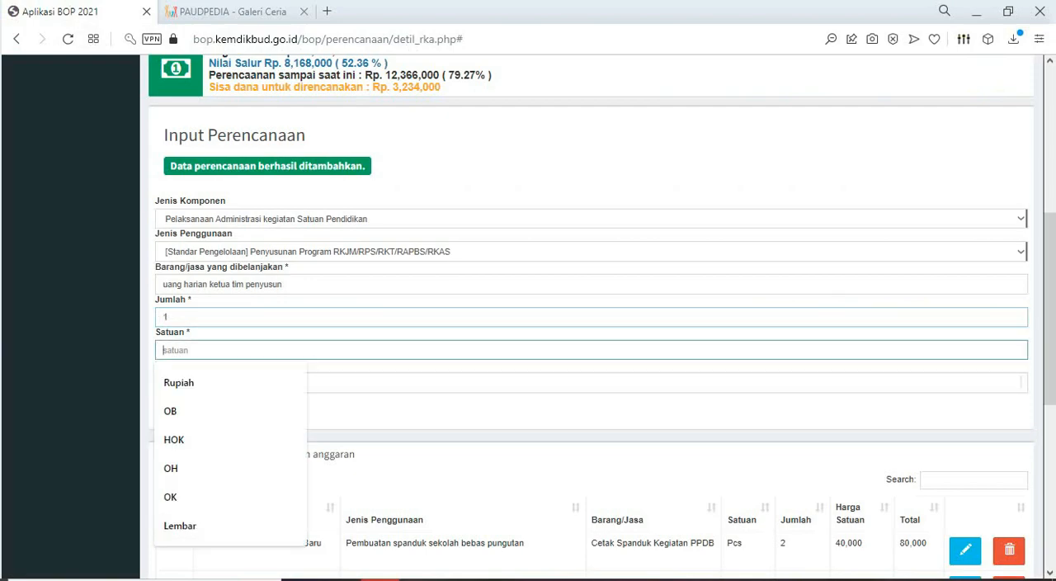
{"action": "key", "text": "alt+Tab"}
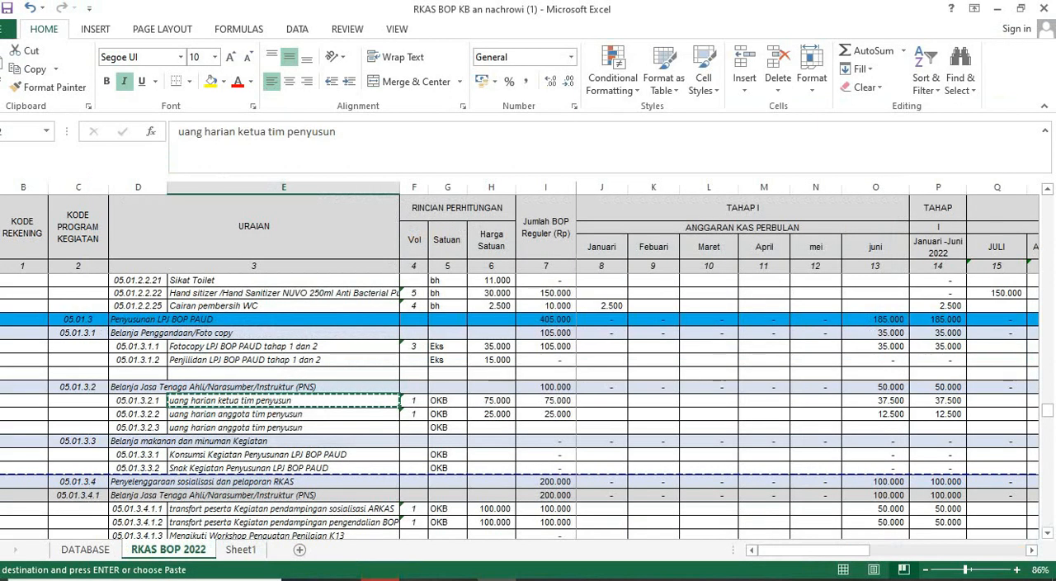
{"action": "key", "text": "alt+Tab"}
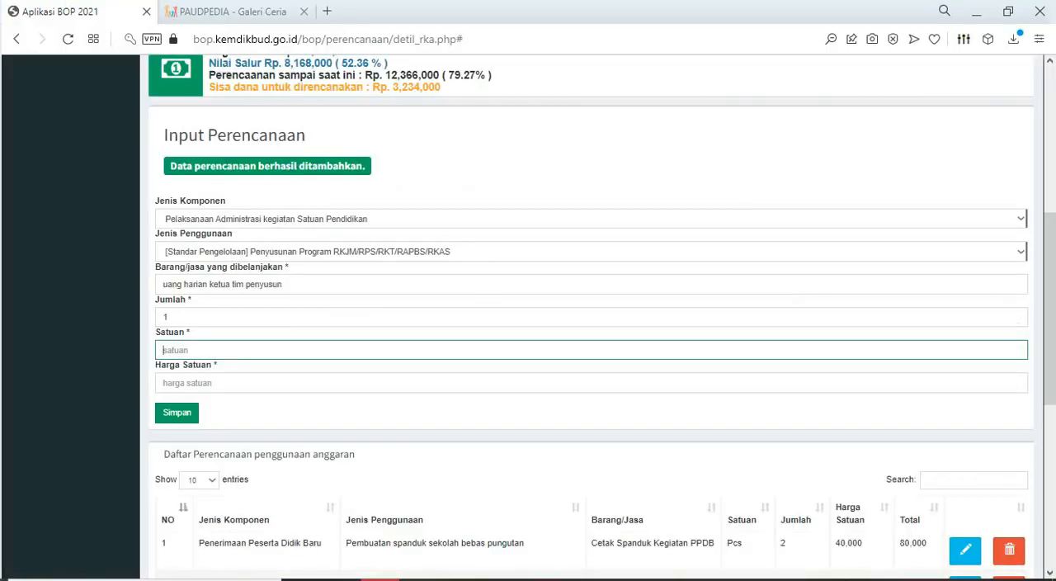
{"action": "key", "text": "alt+Tab"}
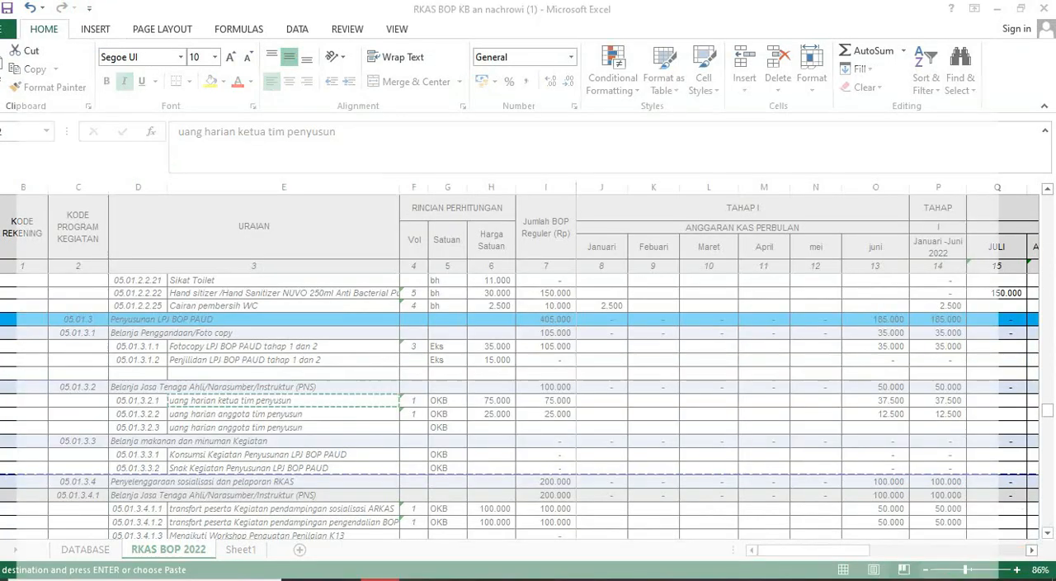
{"action": "key", "text": "alt+Tab"}
{"action": "key", "text": "ctrl+v"}
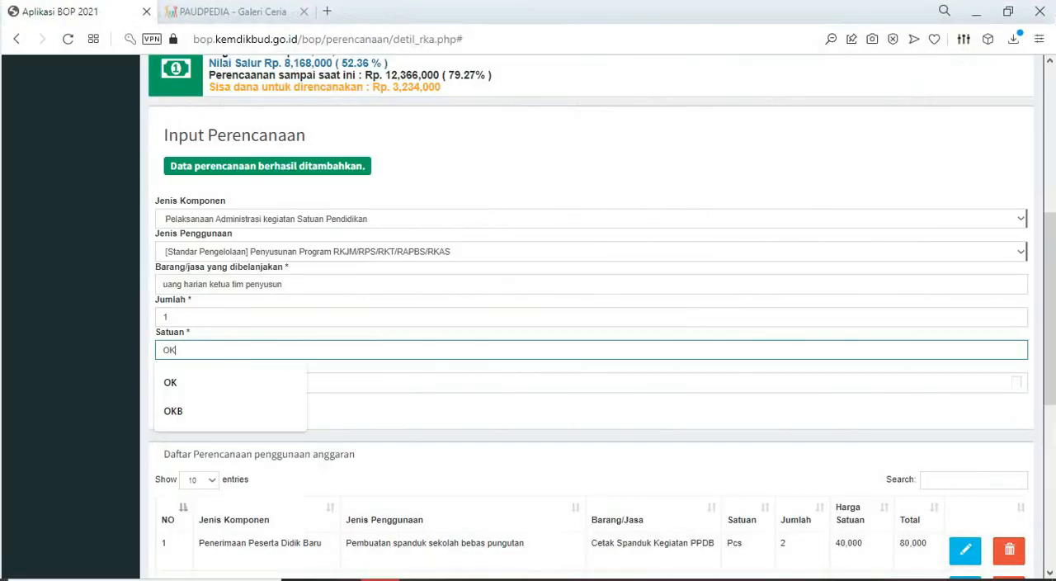
{"action": "type", "text": "B"}
{"action": "key", "text": "Tab"}
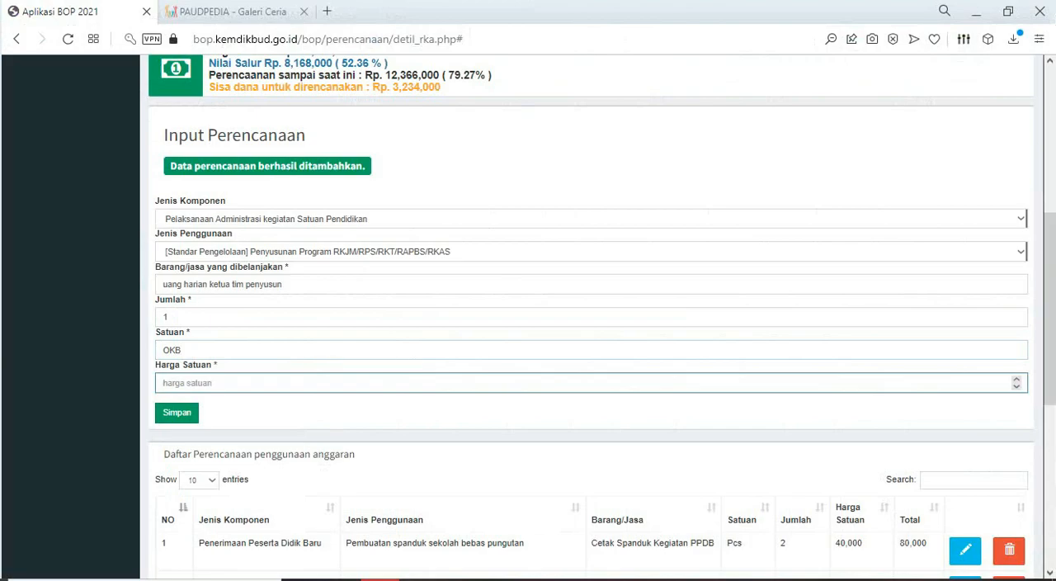
- Check the team leader allowance's price in Excel, set Harga Satuan to 75000, and save the BOP entry
{"action": "key", "text": "alt+Tab"}
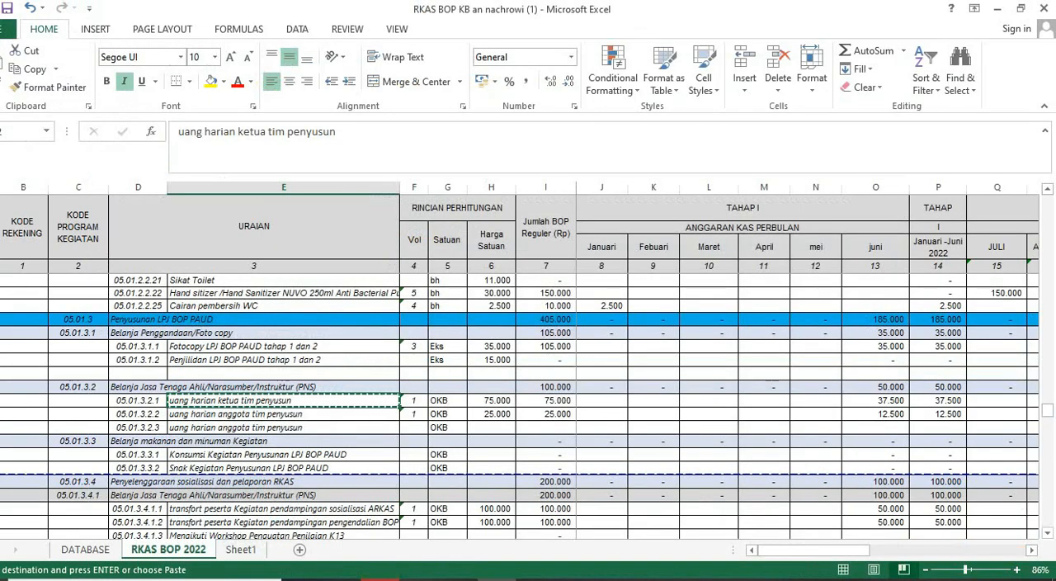
{"action": "key", "text": "alt+Tab"}
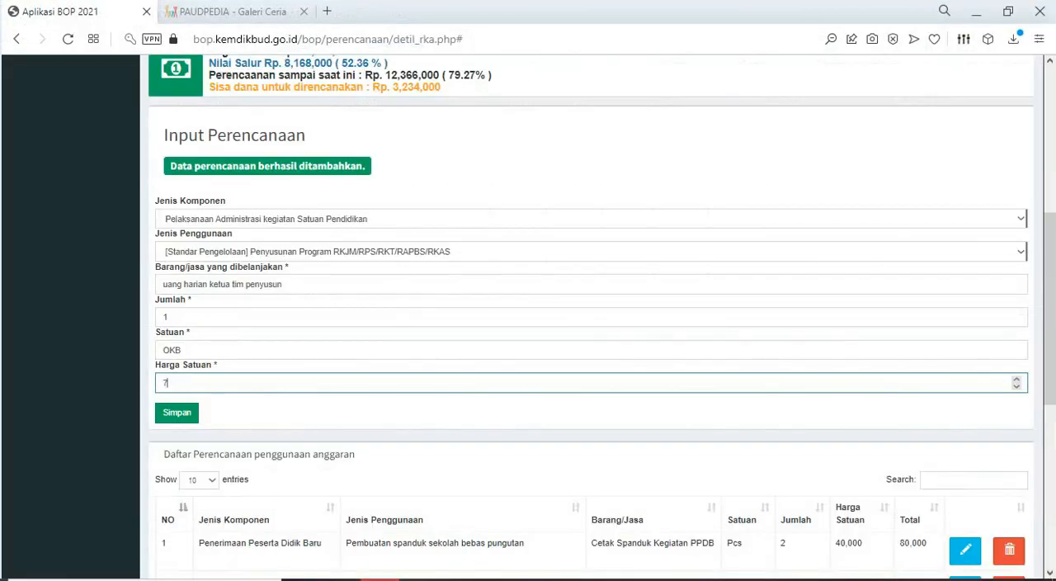
{"action": "key", "text": "Return"}
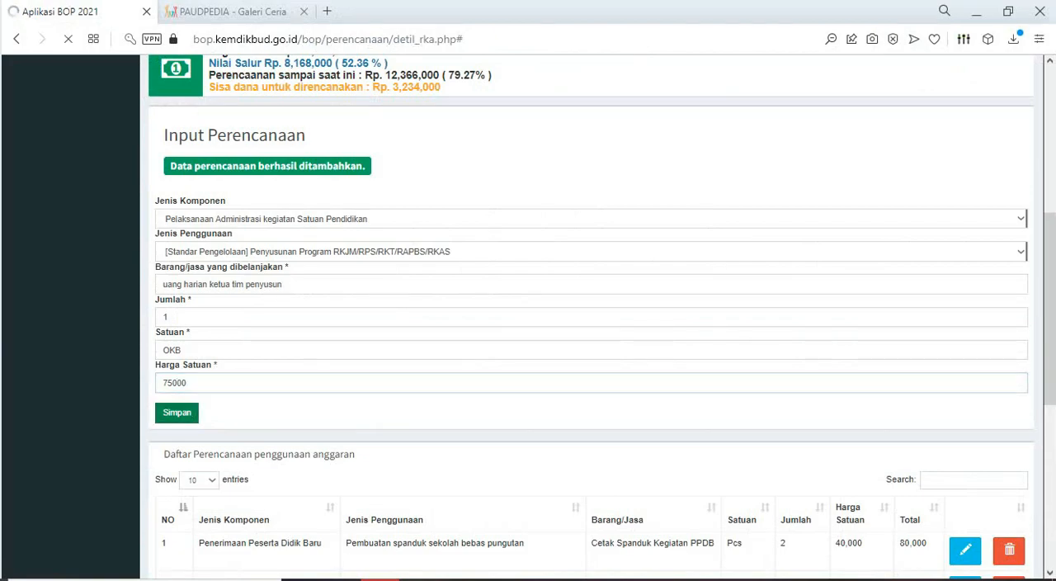
- In Excel, fill the "uang harian ketua tim penyusun" cell yellow and copy the "uang harian anggota tim penyusun" cell in row 05.01.3.2.2
{"action": "key", "text": "alt+Tab"}
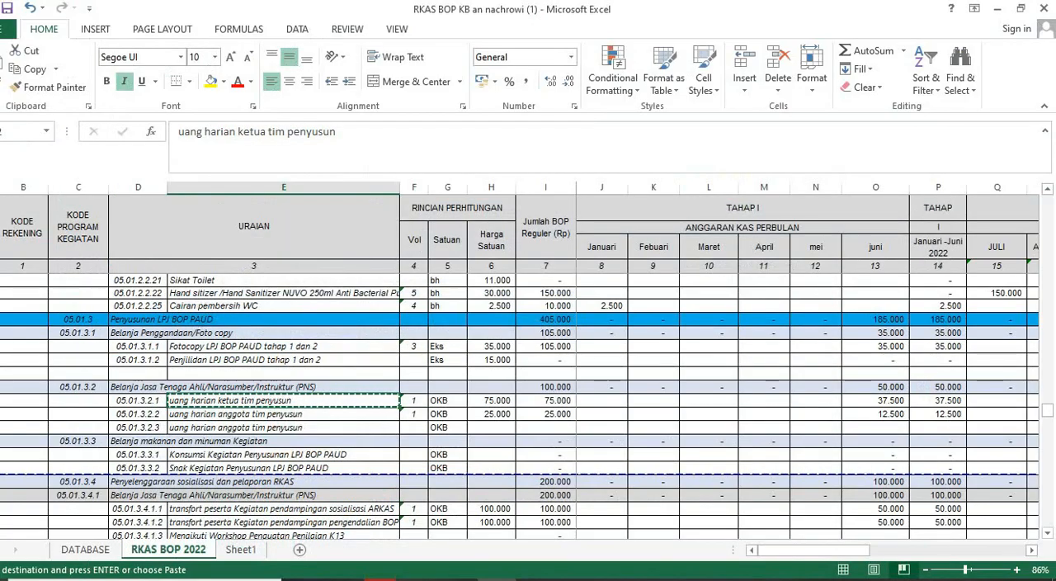
{"action": "left_click", "coordinate": [211, 81]}
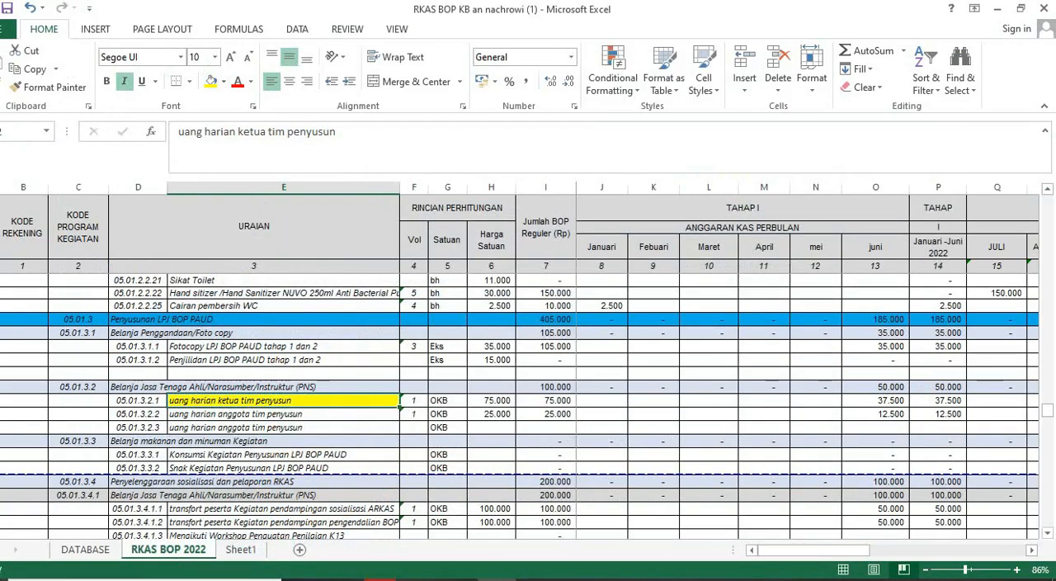
{"action": "left_click", "coordinate": [283, 415]}
{"action": "key", "text": "ctrl+c"}
{"action": "key", "text": "alt+Tab"}
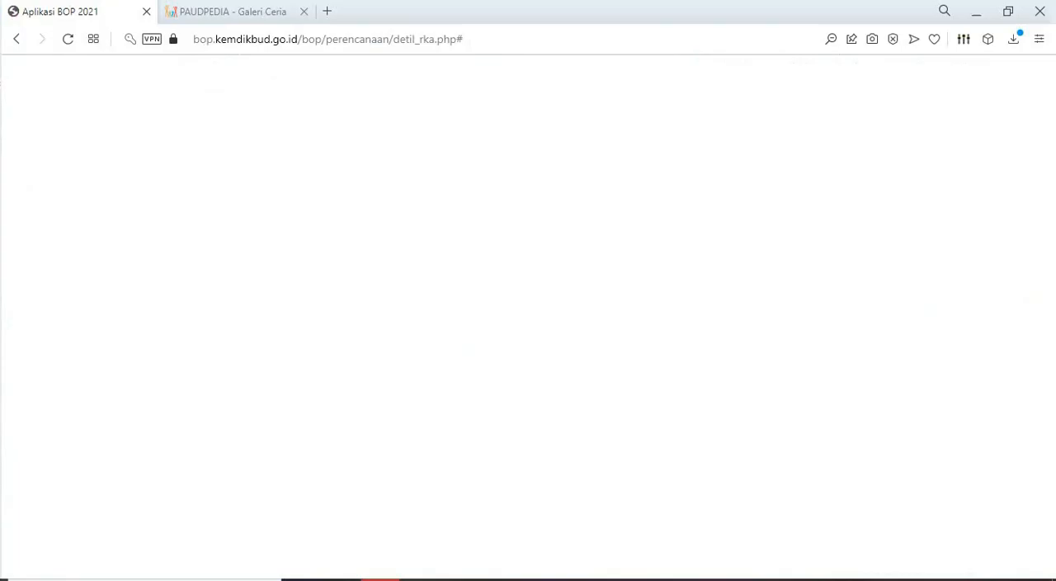
- In the BOP form, choose Pelaksanaan Administrasi kegiatan Satuan Pendidikan as Jenis Komponen and Penyusunan Program RKJM/RPS/RKT/RAPBS/RKAS as Jenis Penggunaan
{"action": "scroll", "coordinate": [591, 331], "scroll_direction": "down", "scroll_amount": 2}
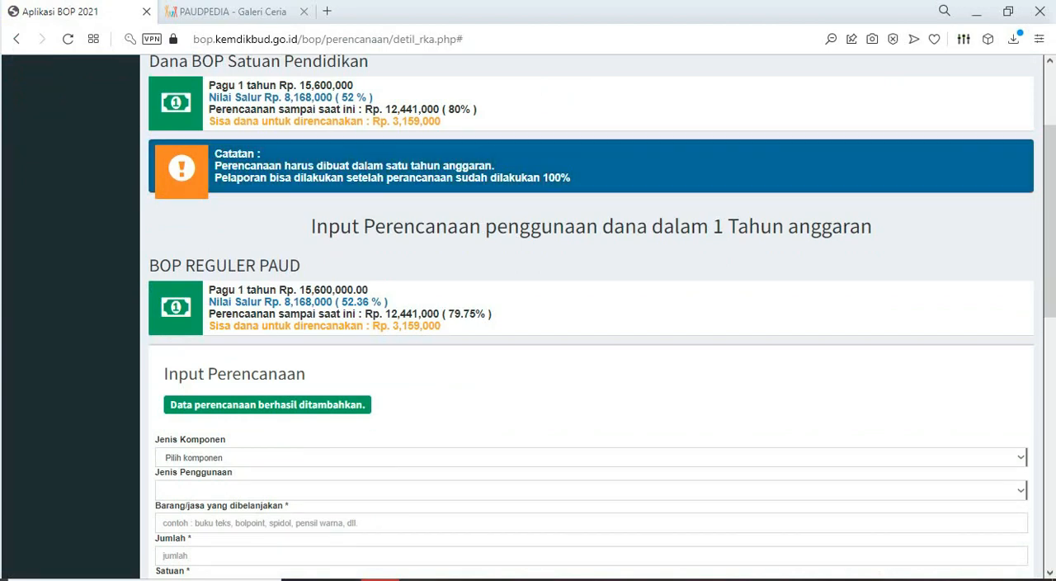
{"action": "scroll", "coordinate": [591, 330], "scroll_direction": "down", "scroll_amount": 4}
{"action": "left_click", "coordinate": [1021, 139]}
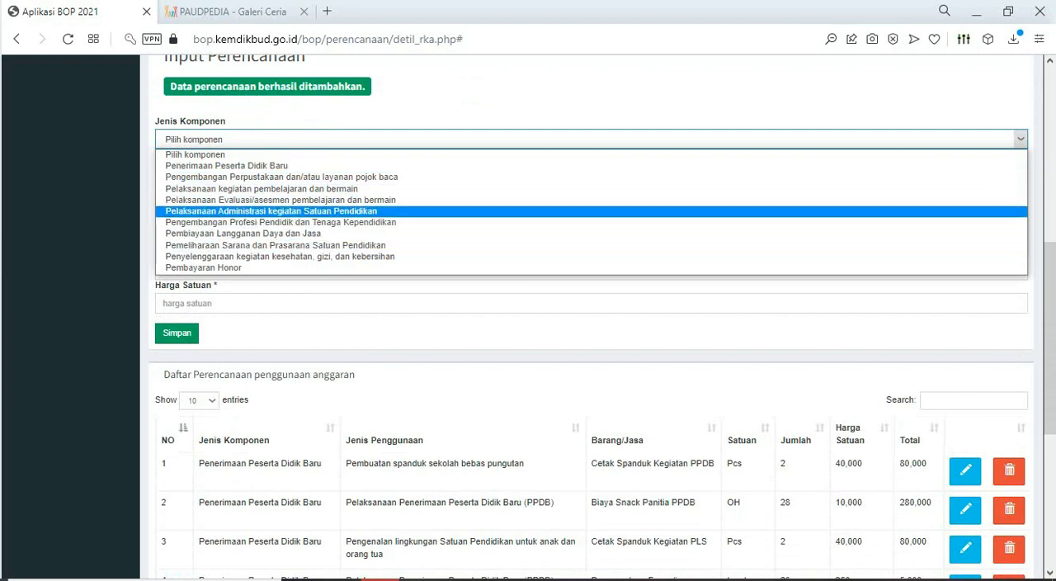
{"action": "left_click", "coordinate": [591, 211]}
{"action": "left_click", "coordinate": [591, 172]}
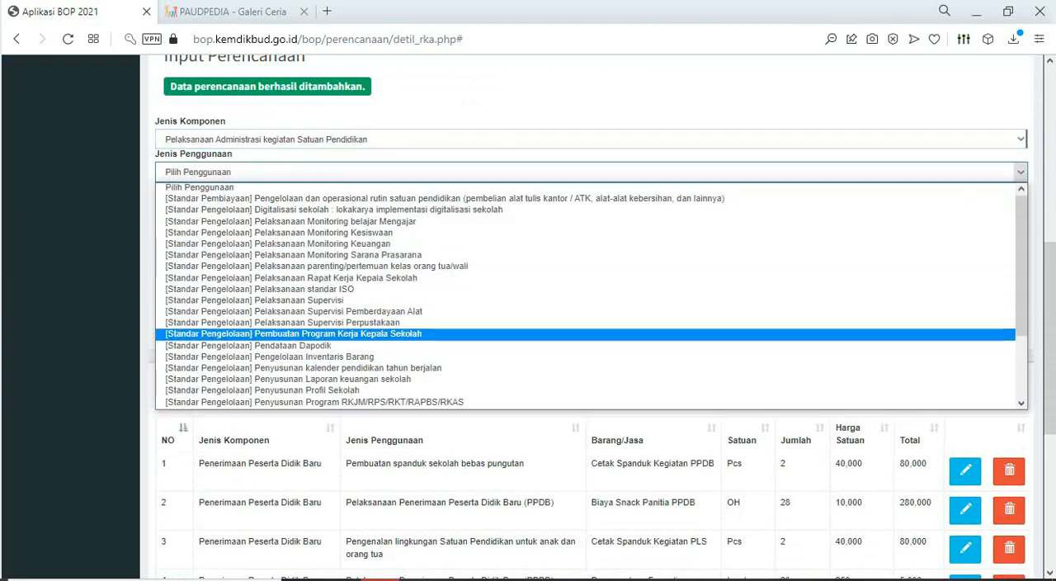
{"action": "scroll", "coordinate": [396, 347], "scroll_direction": "down", "scroll_amount": 2}
{"action": "left_click", "coordinate": [396, 302]}
- Paste "uang harian anggota tim penyusun" as the purchased item, check its volume in Excel, and set Jumlah to 1
{"action": "left_click", "coordinate": [363, 205]}
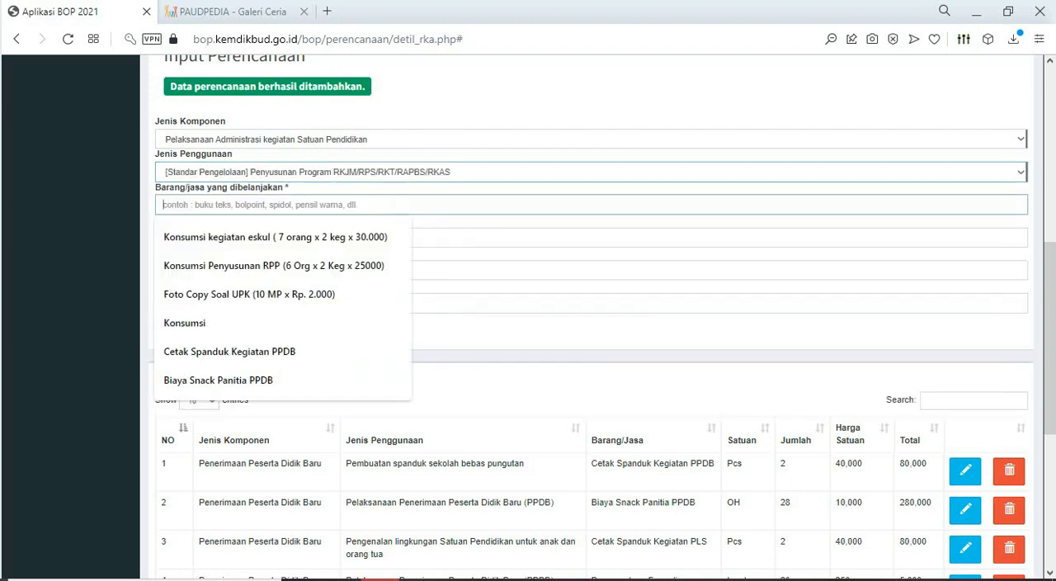
{"action": "key", "text": "ctrl+v"}
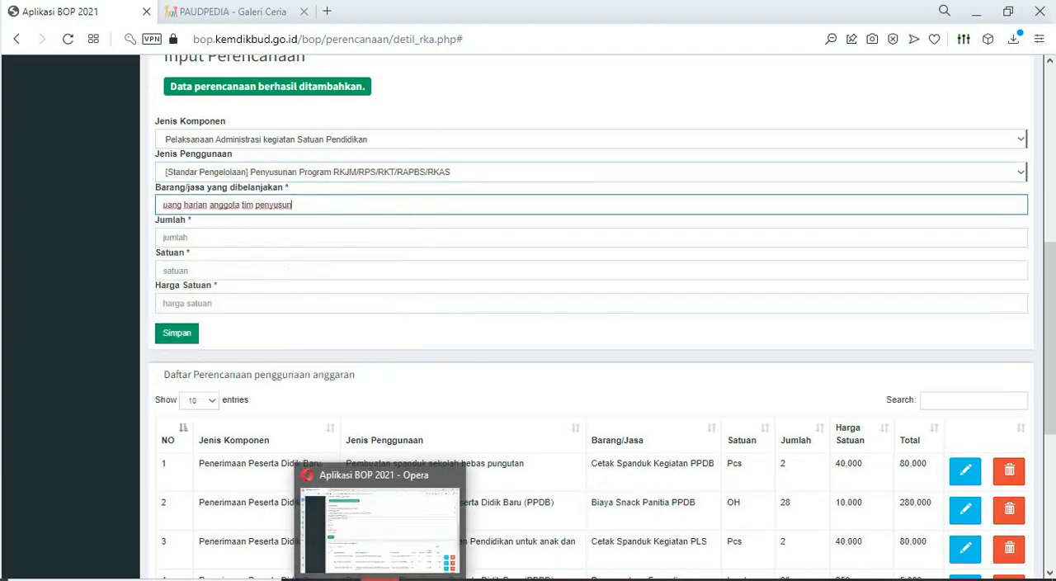
{"action": "left_click", "coordinate": [497, 579]}
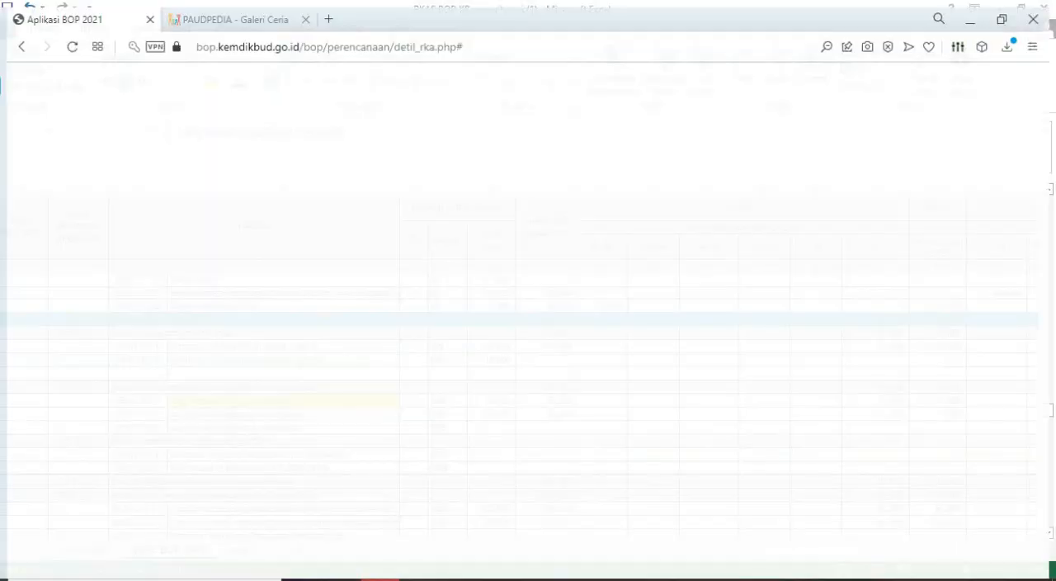
{"action": "key", "text": "alt+Tab"}
{"action": "left_click", "coordinate": [363, 237]}
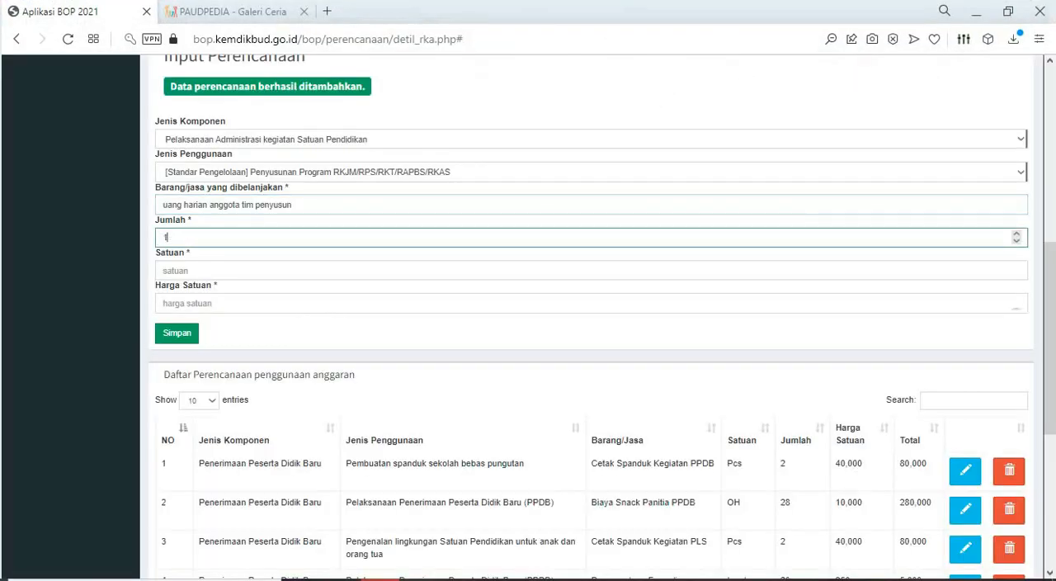
{"action": "left_click", "coordinate": [363, 271]}
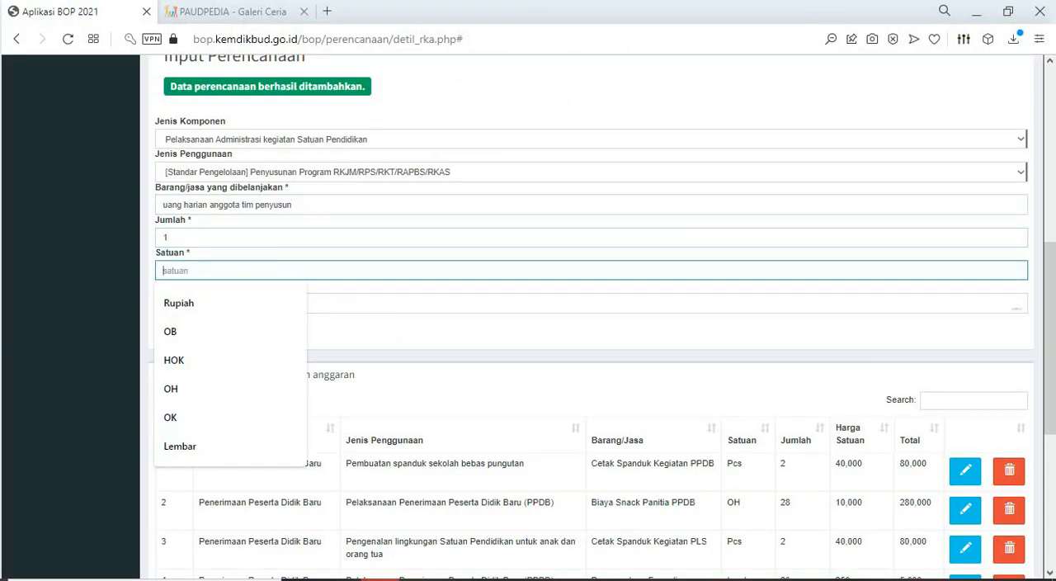
- Check the team member allowance's unit and price in Excel, set Satuan to OKB and Harga Satuan to 25000, and save the BOP entry
{"action": "key", "text": "alt+Tab"}
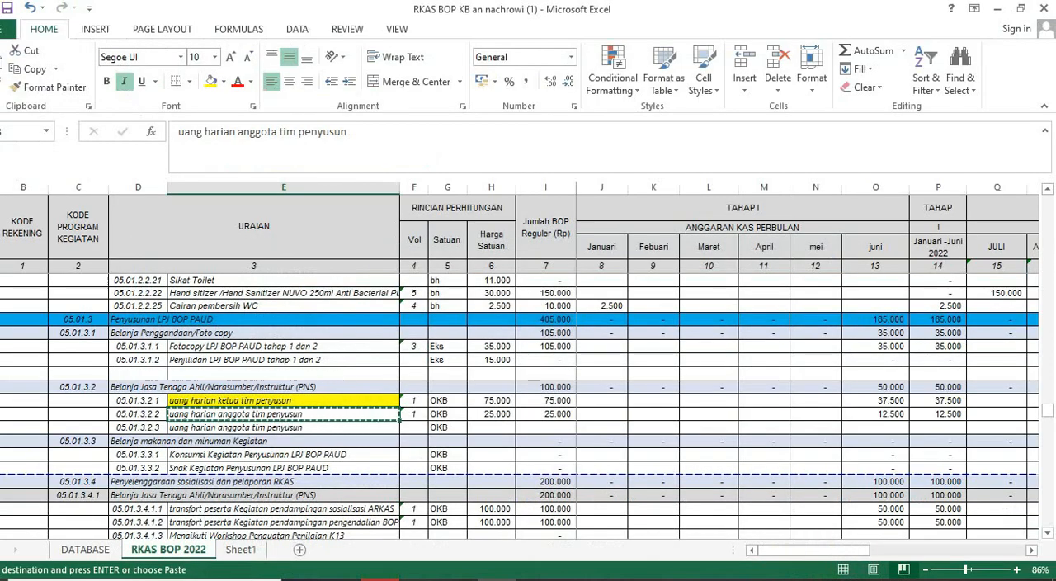
{"action": "key", "text": "alt+Tab"}
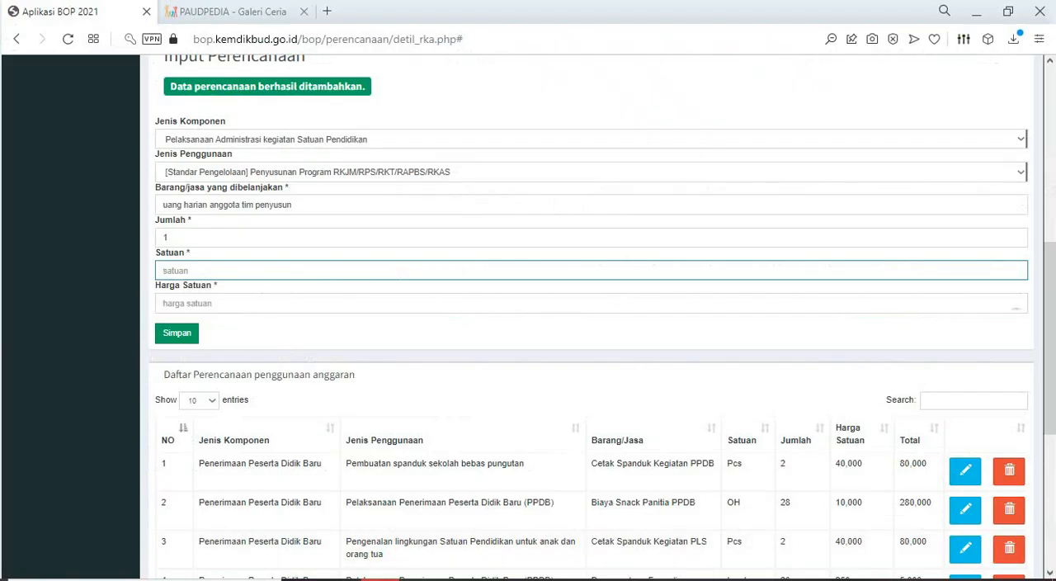
{"action": "key", "text": "ctrl+v"}
{"action": "key", "text": "Tab"}
{"action": "type", "text": "25"}
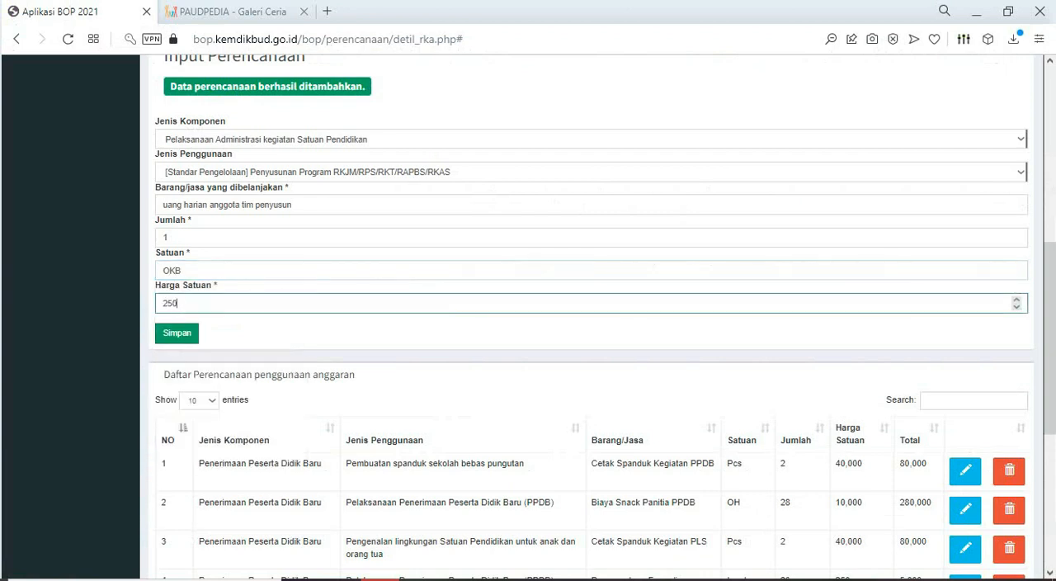
{"action": "type", "text": "000"}
{"action": "key", "text": "Return"}
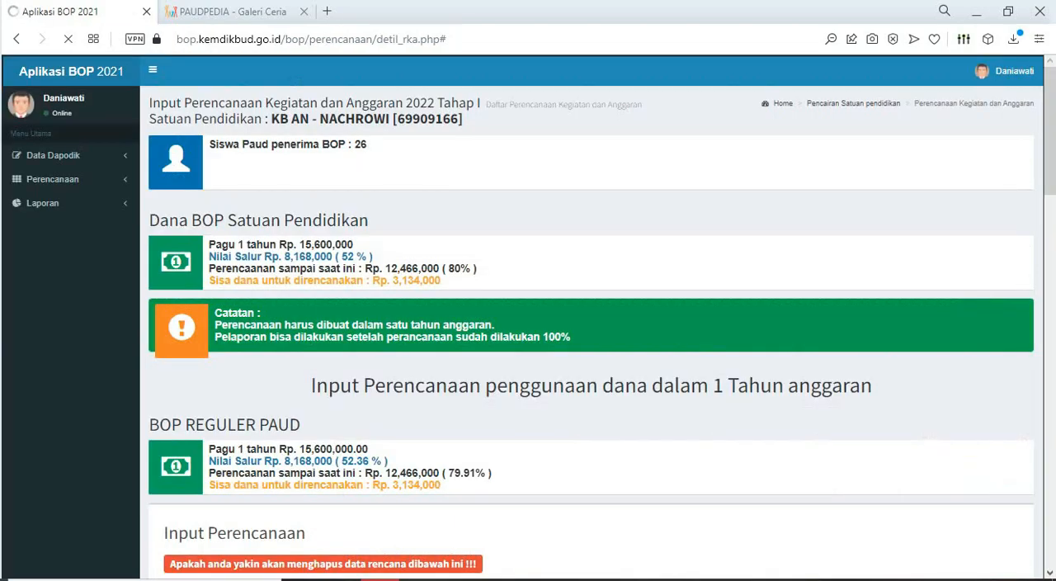
- In Excel, fill the "uang harian anggota tim penyusun" cell in row 05.01.3.2.2 and the "Fotocopy LPJ BOP PAUD tahap 1 dan 2" cell yellow
{"action": "key", "text": "alt+Tab"}
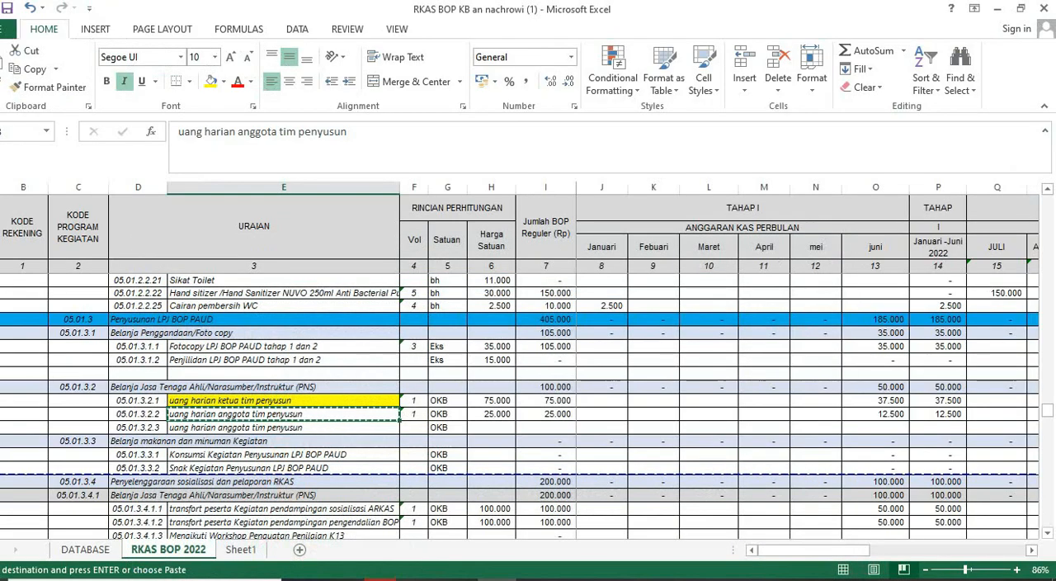
{"action": "scroll", "coordinate": [529, 412], "scroll_direction": "down", "scroll_amount": 2}
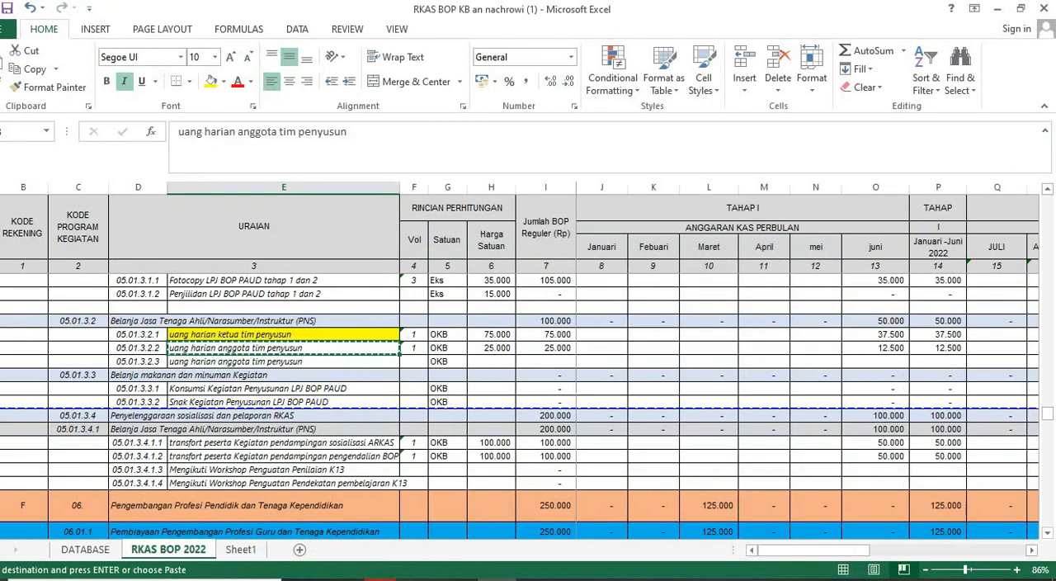
{"action": "left_click", "coordinate": [211, 82]}
{"action": "scroll", "coordinate": [528, 404], "scroll_direction": "up", "scroll_amount": 1}
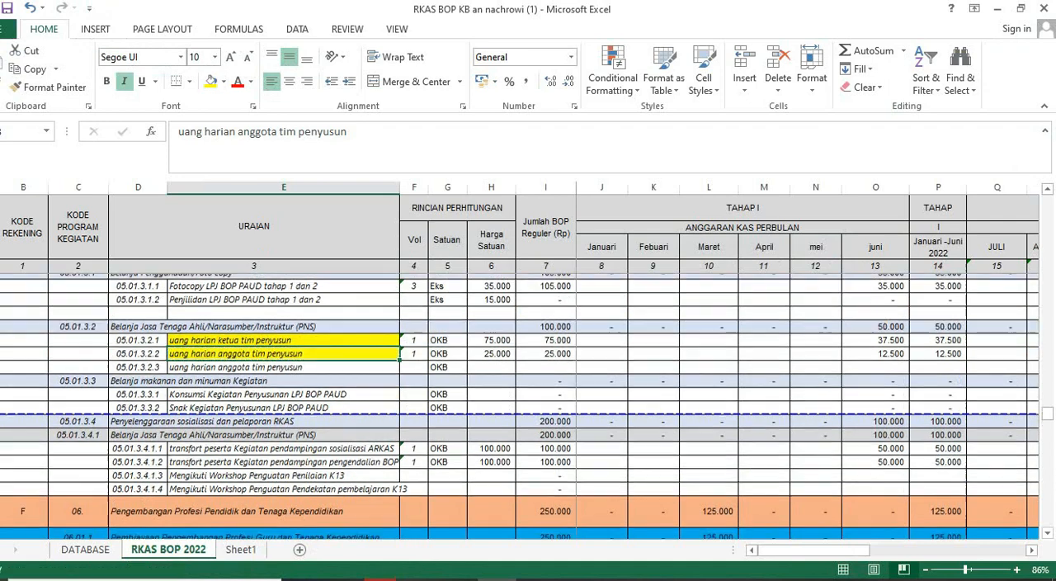
{"action": "left_click", "coordinate": [284, 321]}
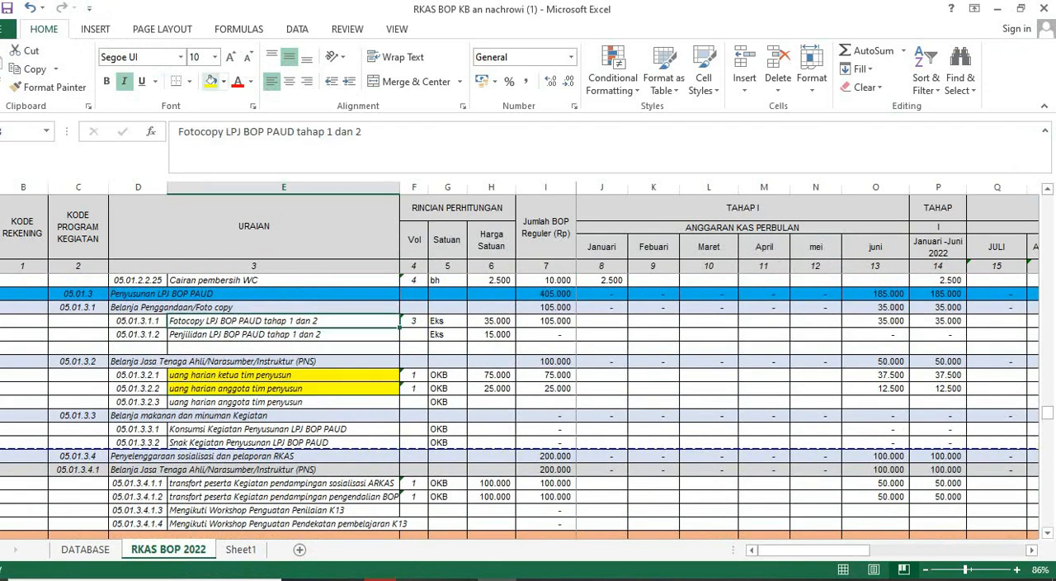
{"action": "left_click", "coordinate": [211, 82]}
{"action": "scroll", "coordinate": [528, 405], "scroll_direction": "down", "scroll_amount": 2}
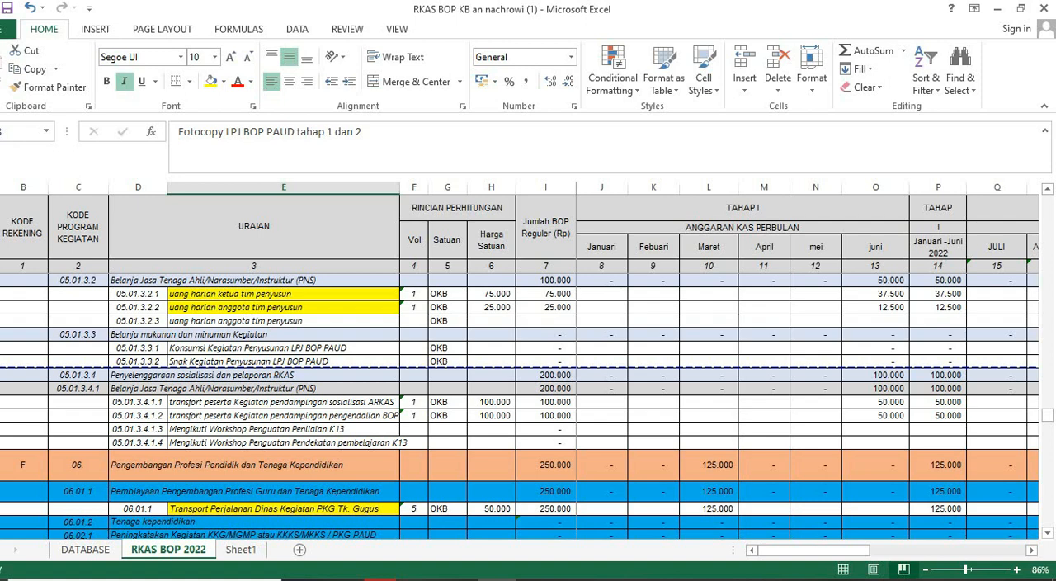
{"action": "left_click", "coordinate": [284, 402]}
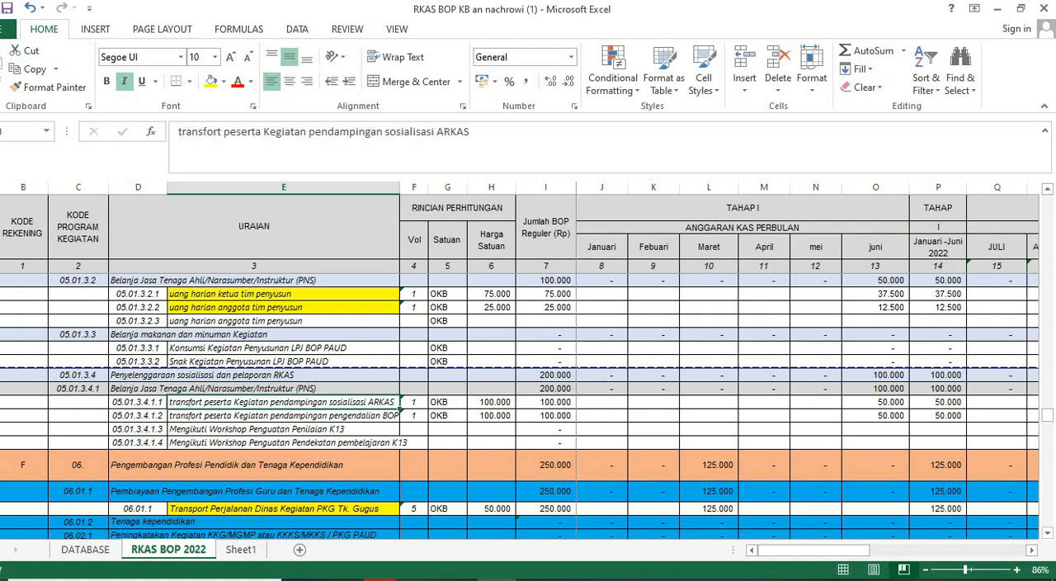
{"action": "key", "text": "ctrl+c"}
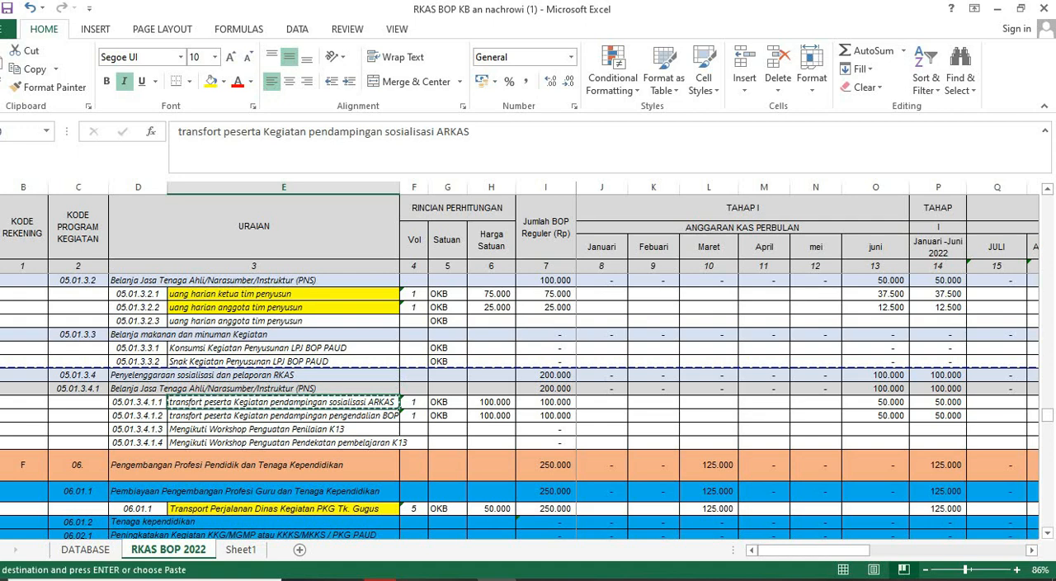
{"action": "mouse_move", "coordinate": [380, 579]}
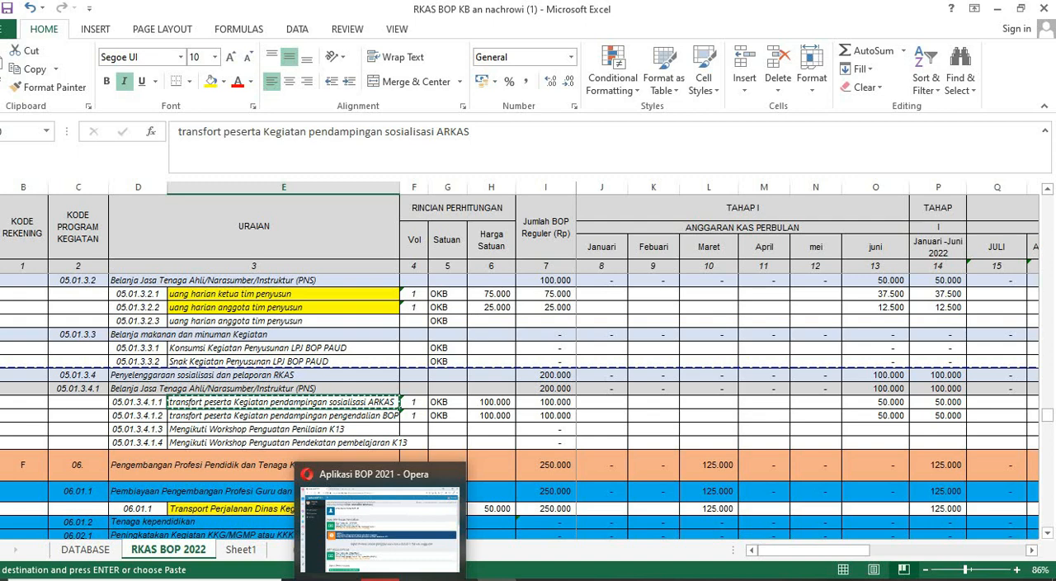
{"action": "left_click", "coordinate": [281, 389]}
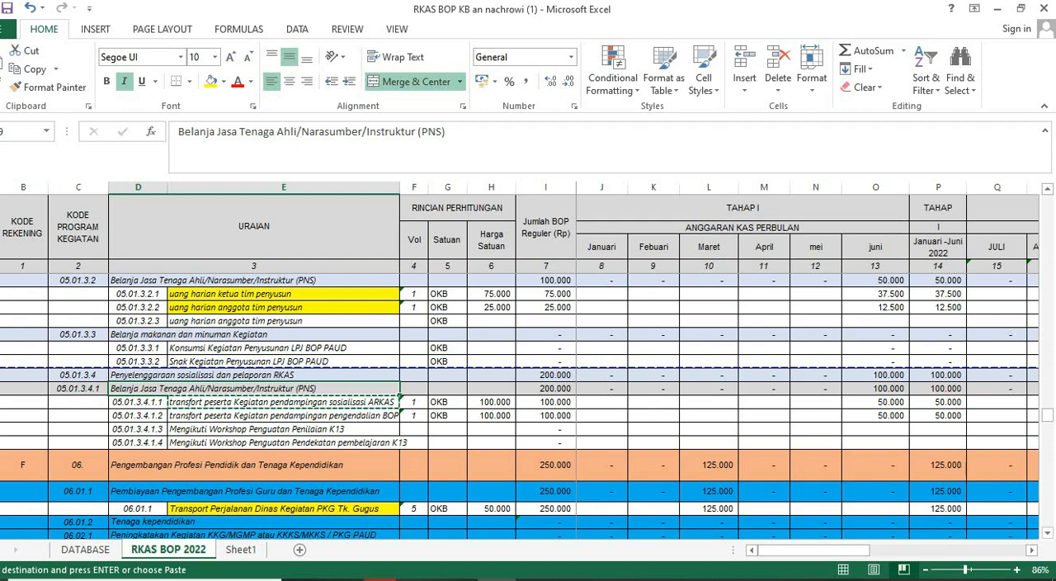
- Copy the "transfort peserta Kegiatan pendampingan pengendalian BOP PAUD" cell in row 05.01.3.4.1.2 and switch to the BOP form
{"action": "left_click", "coordinate": [283, 416]}
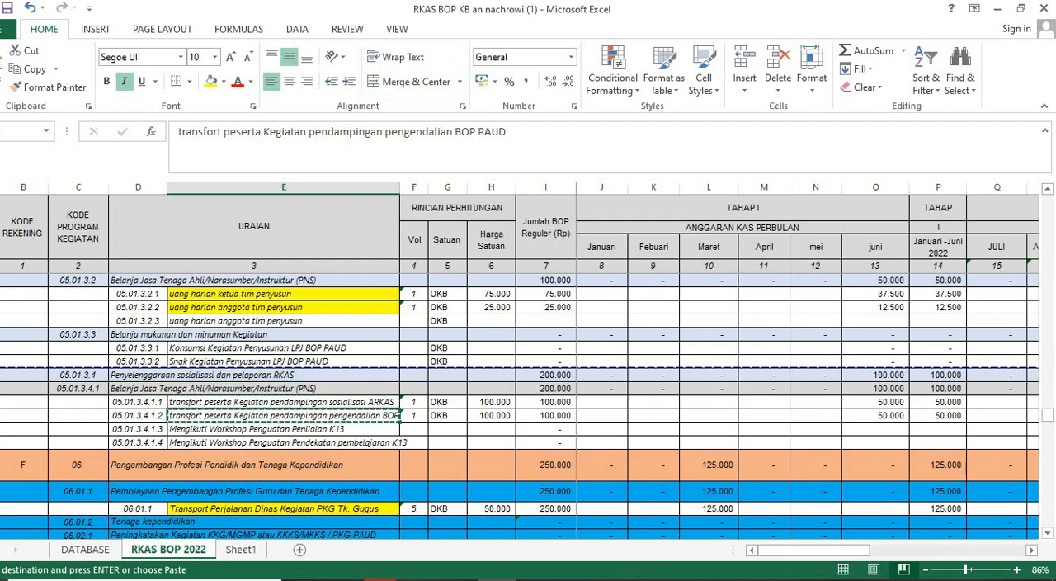
{"action": "left_click", "coordinate": [380, 580]}
{"action": "scroll", "coordinate": [591, 330], "scroll_direction": "down", "scroll_amount": 3}
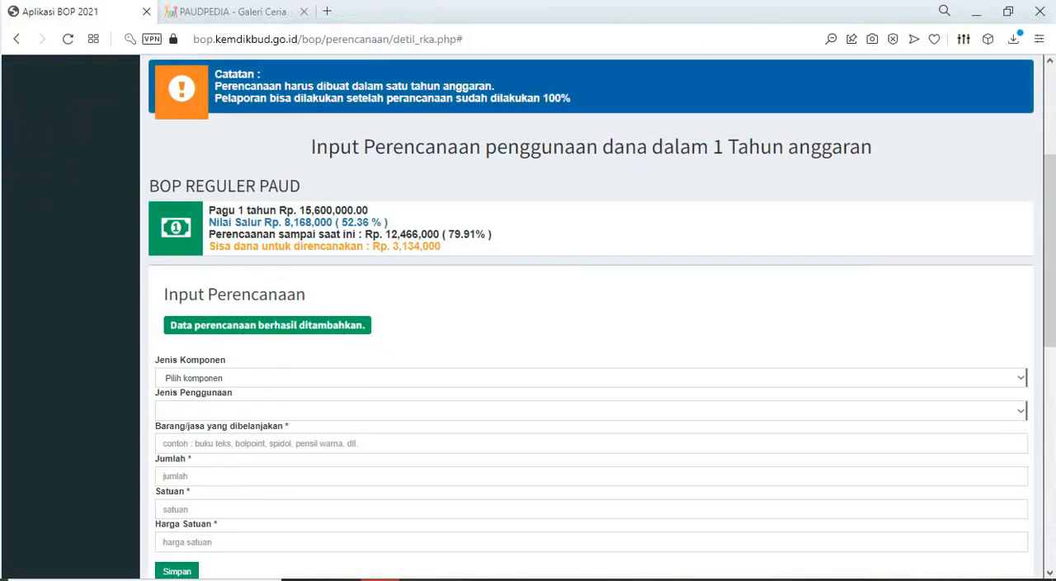
{"action": "scroll", "coordinate": [591, 330], "scroll_direction": "down", "scroll_amount": 3}
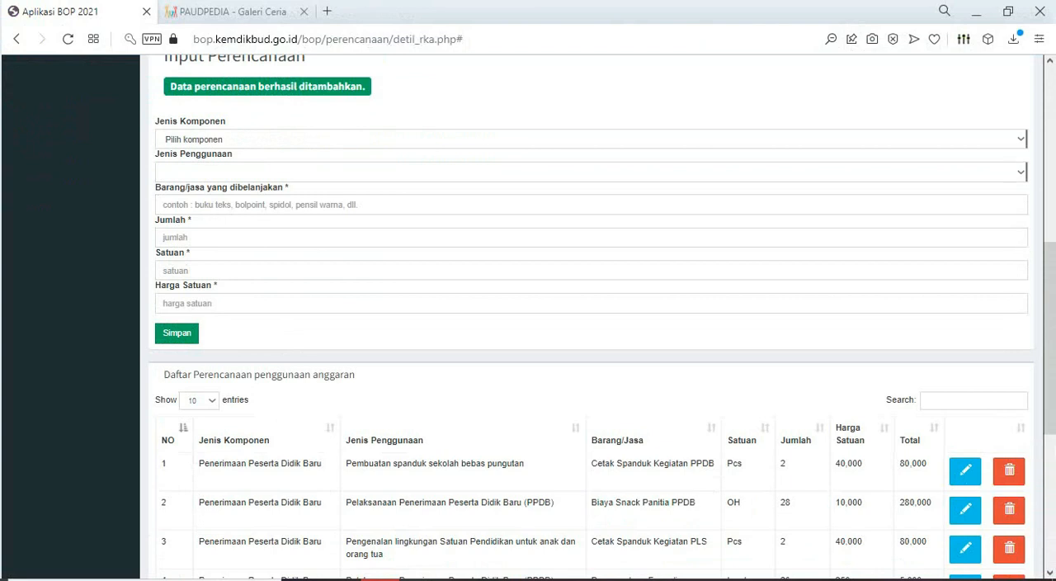
{"action": "left_click", "coordinate": [1021, 139]}
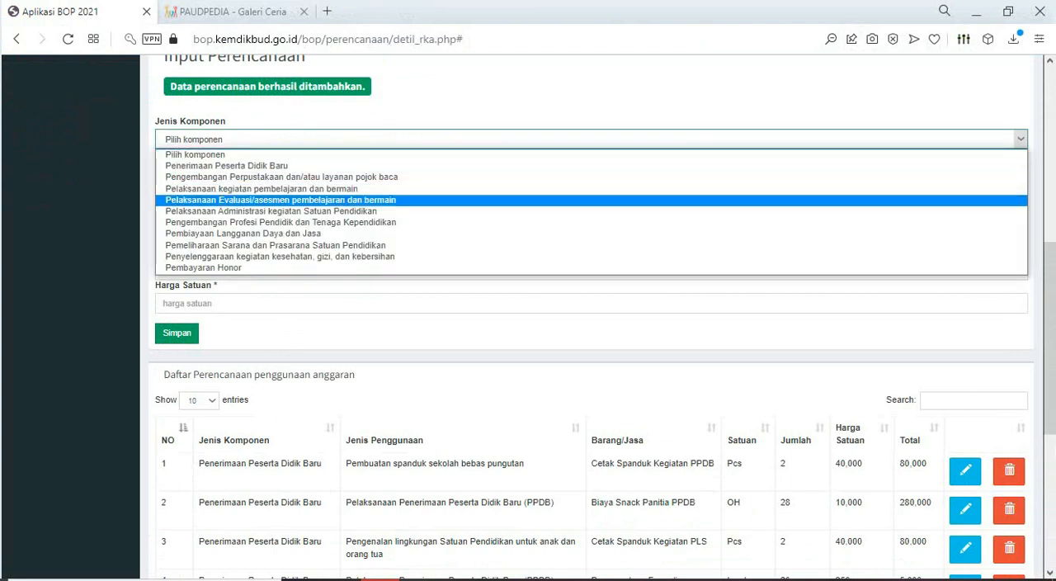
{"action": "key", "text": "Down"}
{"action": "key", "text": "Down"}
{"action": "key", "text": "Down"}
{"action": "key", "text": "Down"}
{"action": "key", "text": "Return"}
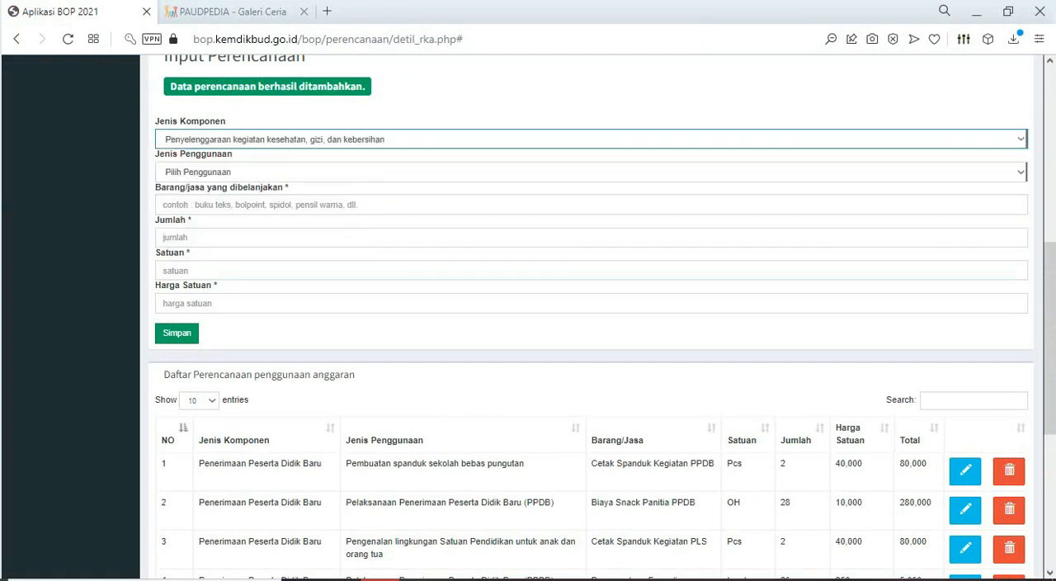
{"action": "left_click", "coordinate": [1021, 172]}
{"action": "key", "text": "Down"}
{"action": "key", "text": "Down"}
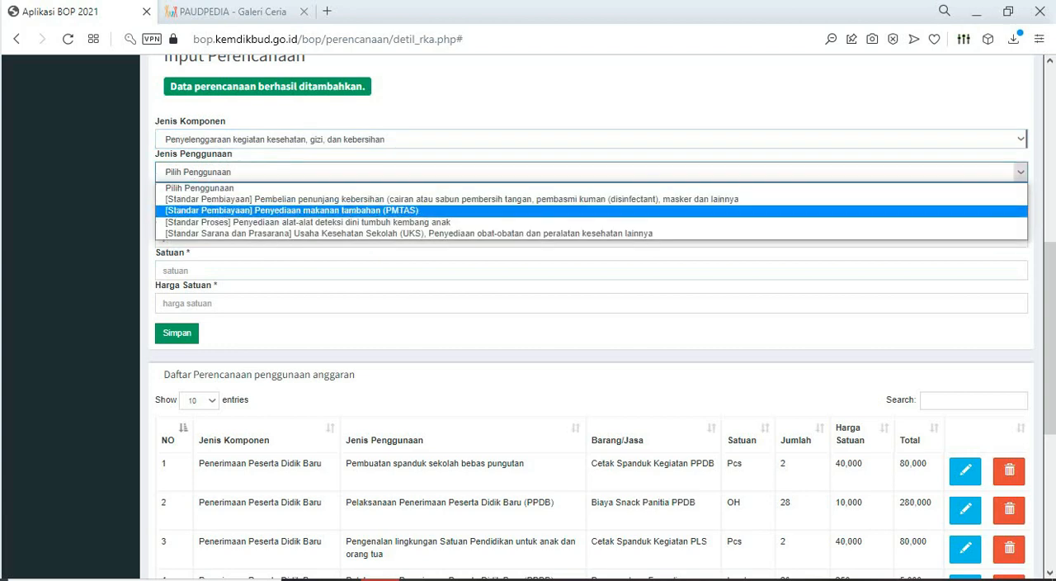
- Choose Pelaksanaan Administrasi kegiatan Satuan Pendidikan as Jenis Komponen and Penyusunan Program RKJM/RPS/RKT/RAPBS/RKAS as Jenis Penggunaan
{"action": "left_click", "coordinate": [592, 139]}
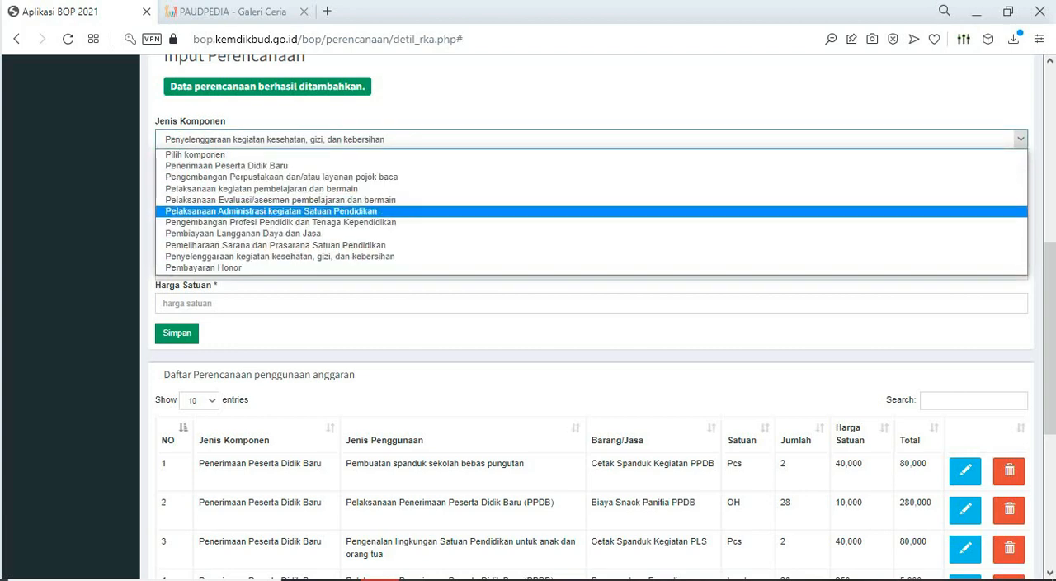
{"action": "key", "text": "Down"}
{"action": "key", "text": "Up"}
{"action": "key", "text": "Up"}
{"action": "key", "text": "Return"}
{"action": "left_click", "coordinate": [592, 171]}
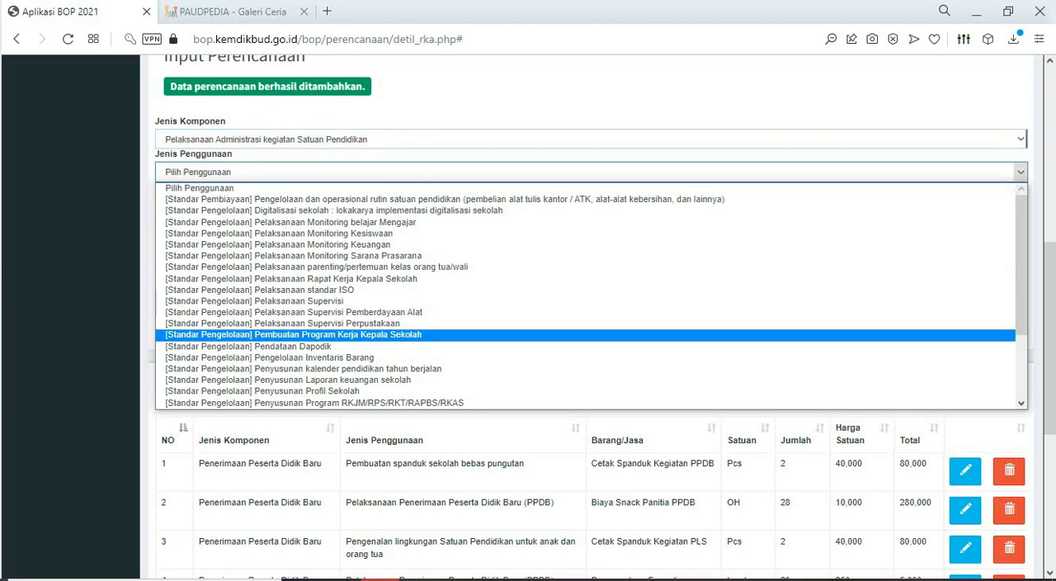
{"action": "scroll", "coordinate": [592, 335], "scroll_direction": "down", "scroll_amount": 2}
{"action": "left_click", "coordinate": [592, 302]}
- Paste "transfort peserta Kegiatan pendampingan pengendalian BOP PAUD" as the purchased item, check its volume in Excel, and set Jumlah to 1
{"action": "left_click", "coordinate": [592, 205]}
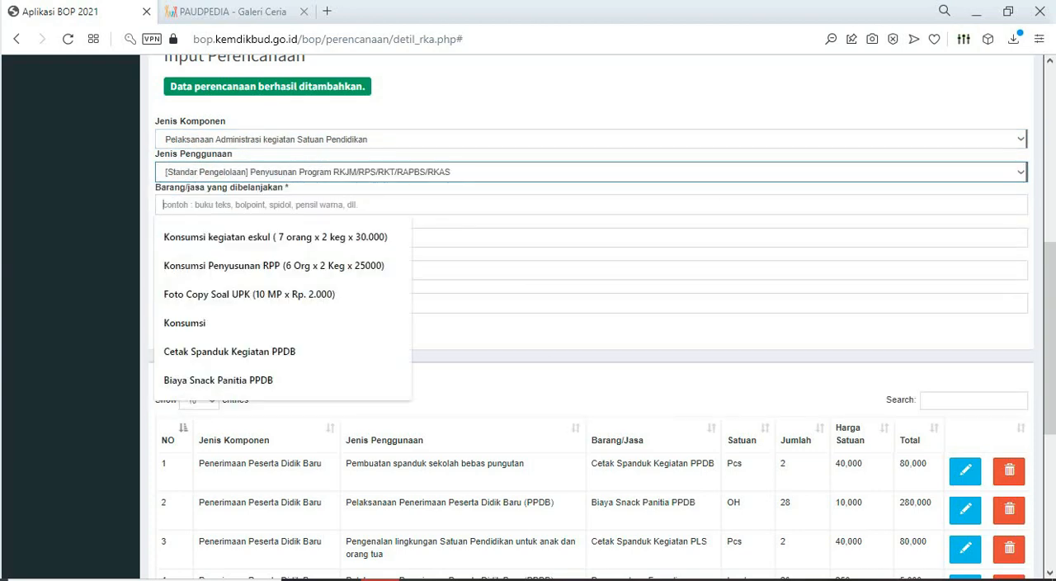
{"action": "key", "text": "ctrl+v"}
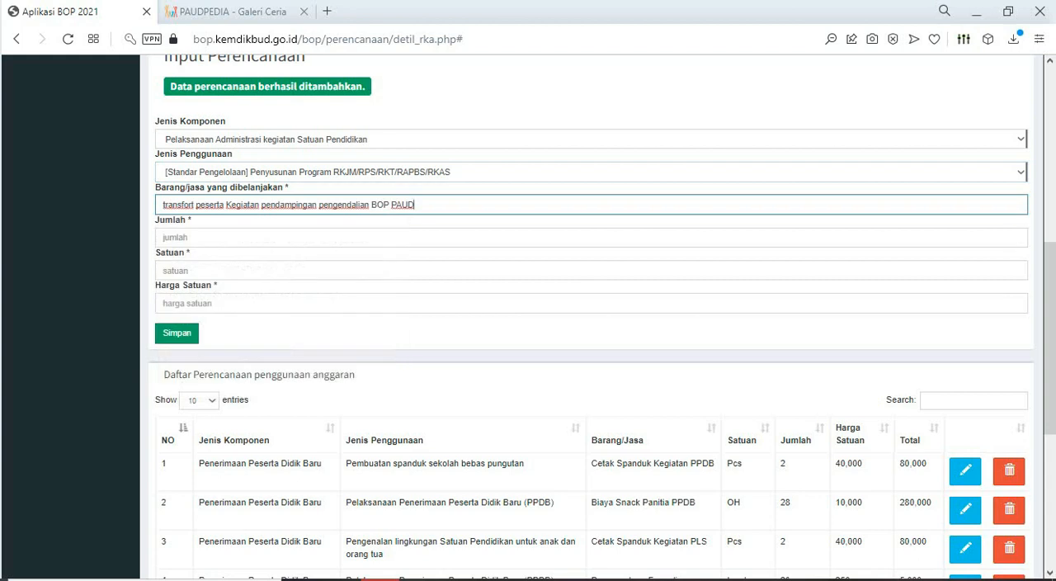
{"action": "key", "text": "alt+Tab"}
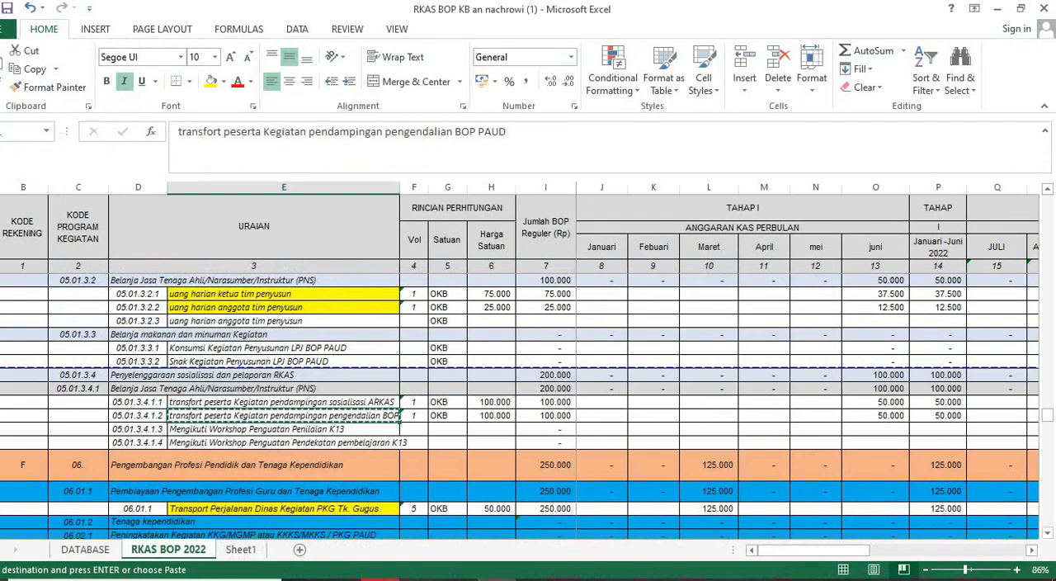
{"action": "key", "text": "alt+Tab"}
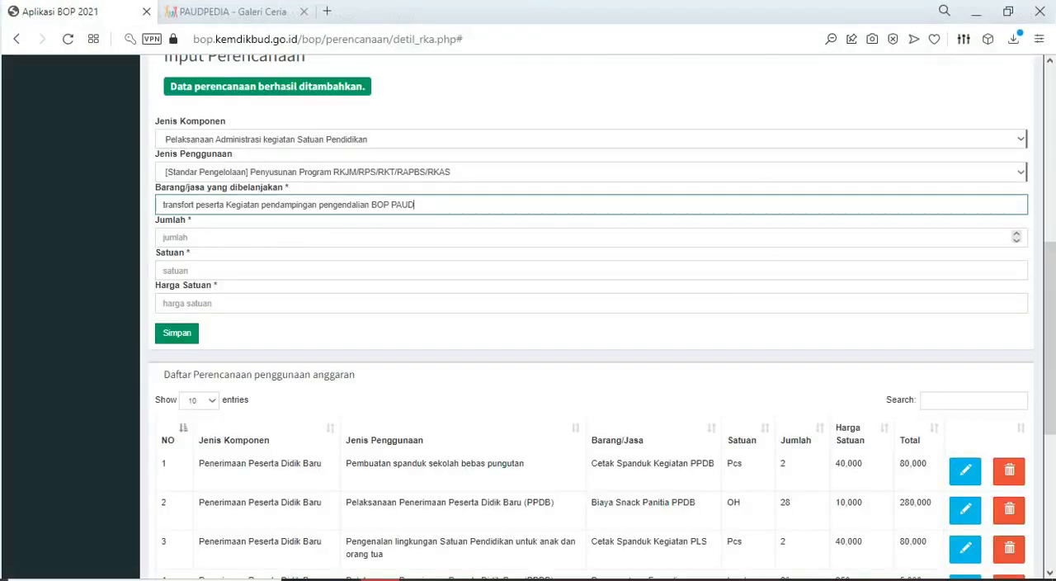
{"action": "left_click", "coordinate": [591, 238]}
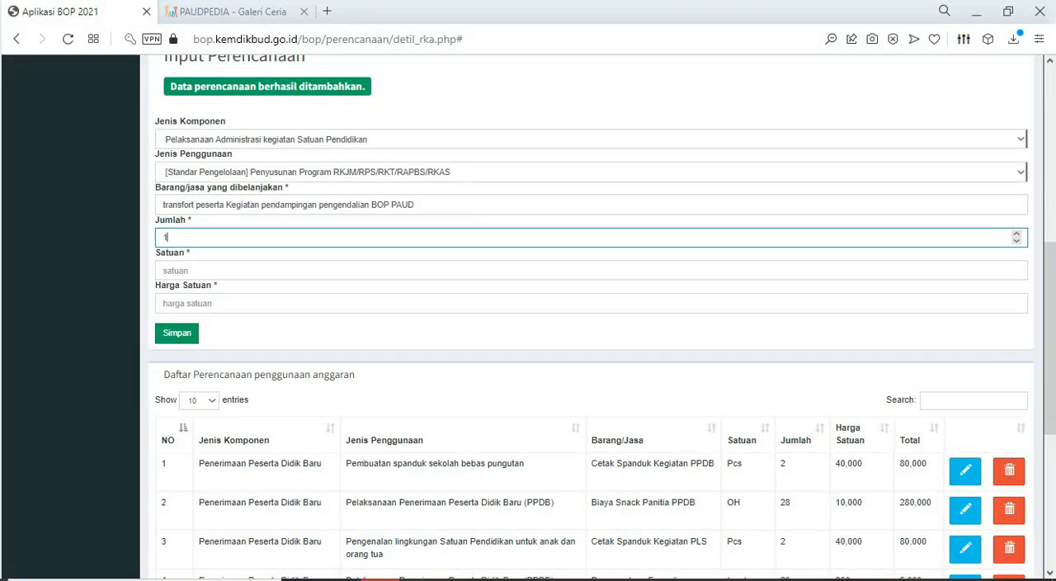
- Set Satuan to OK and Harga Satuan to 100000 for the BOP PAUD control transport item, and save the entry
{"action": "left_click", "coordinate": [189, 271]}
{"action": "type", "text": "O"}
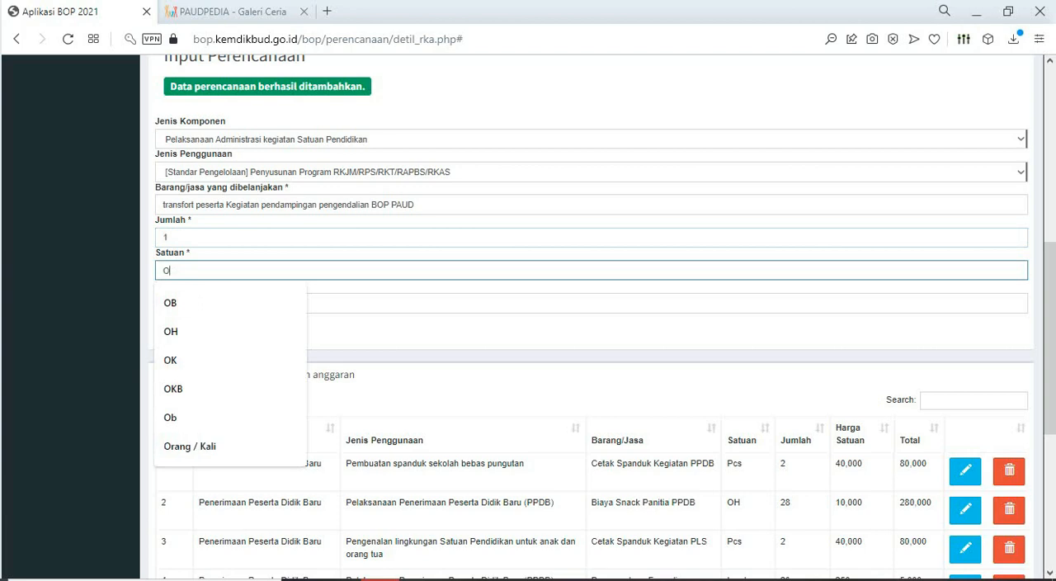
{"action": "type", "text": "K"}
{"action": "left_click", "coordinate": [371, 304]}
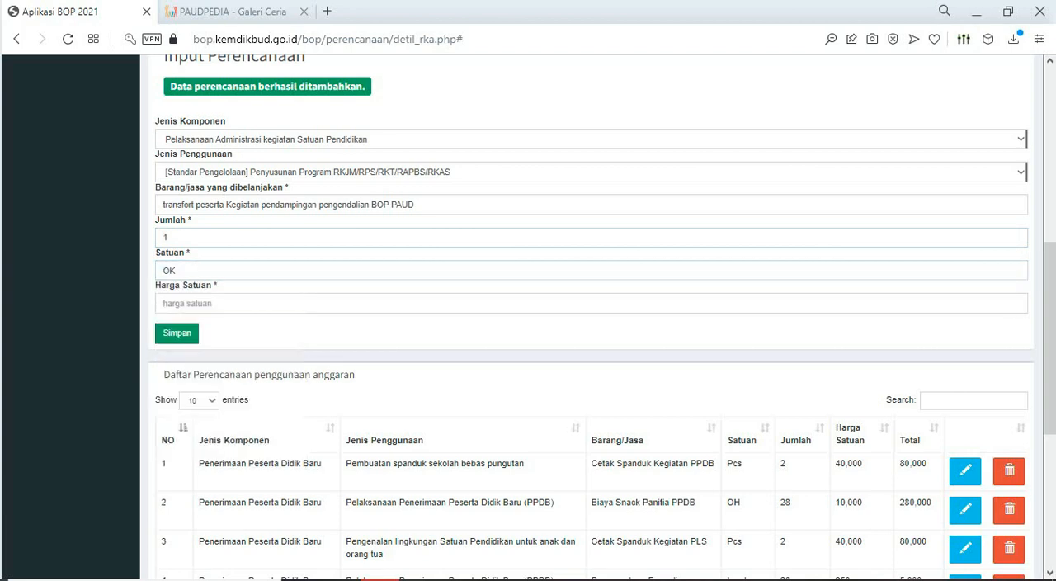
{"action": "type", "text": "100000"}
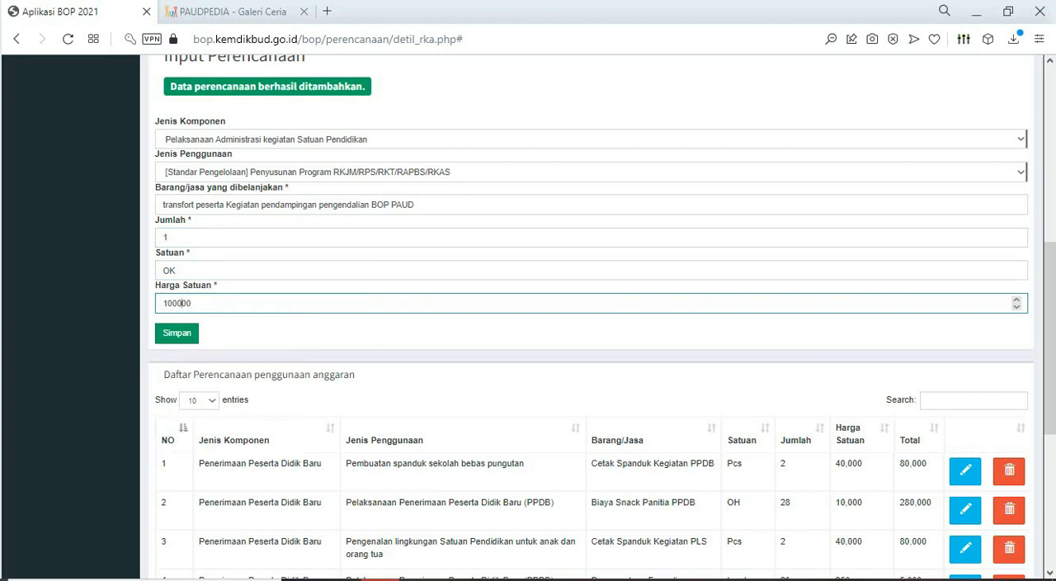
{"action": "left_click", "coordinate": [177, 332]}
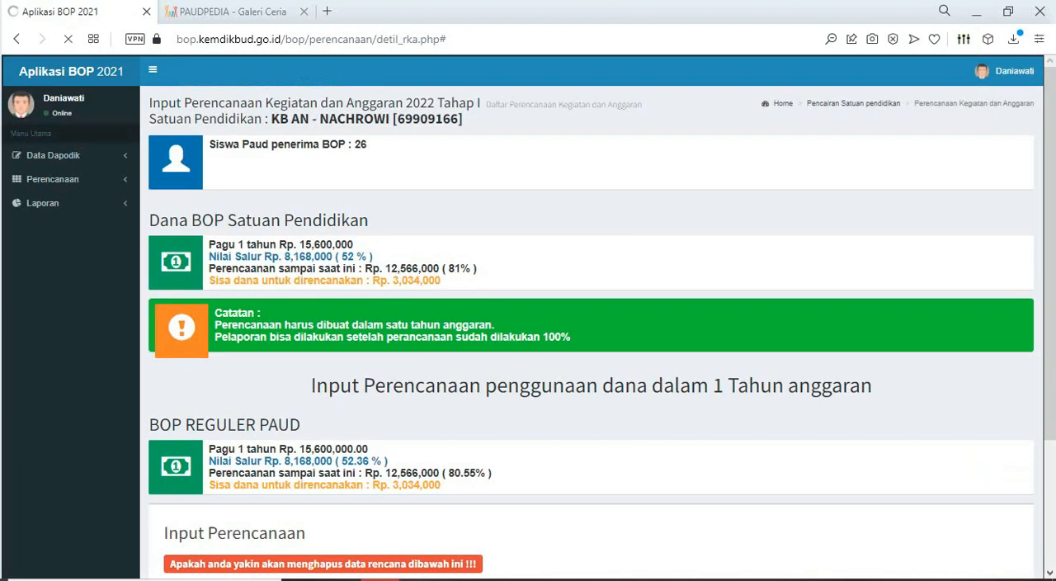
- In Excel, fill the "pendampingan pengendalian BOP PAUD" transport cell yellow and copy the "transfort peserta Kegiatan pendampingan sosialisasi ARKAS" cell
{"action": "scroll", "coordinate": [590, 330], "scroll_direction": "down", "scroll_amount": 4}
{"action": "key", "text": "alt+Tab"}
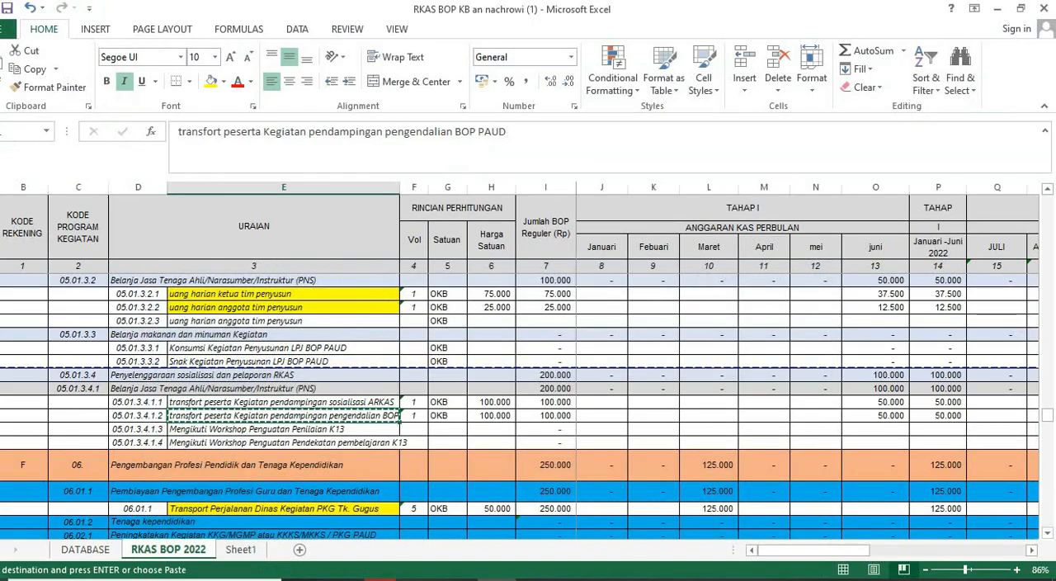
{"action": "left_click", "coordinate": [211, 81]}
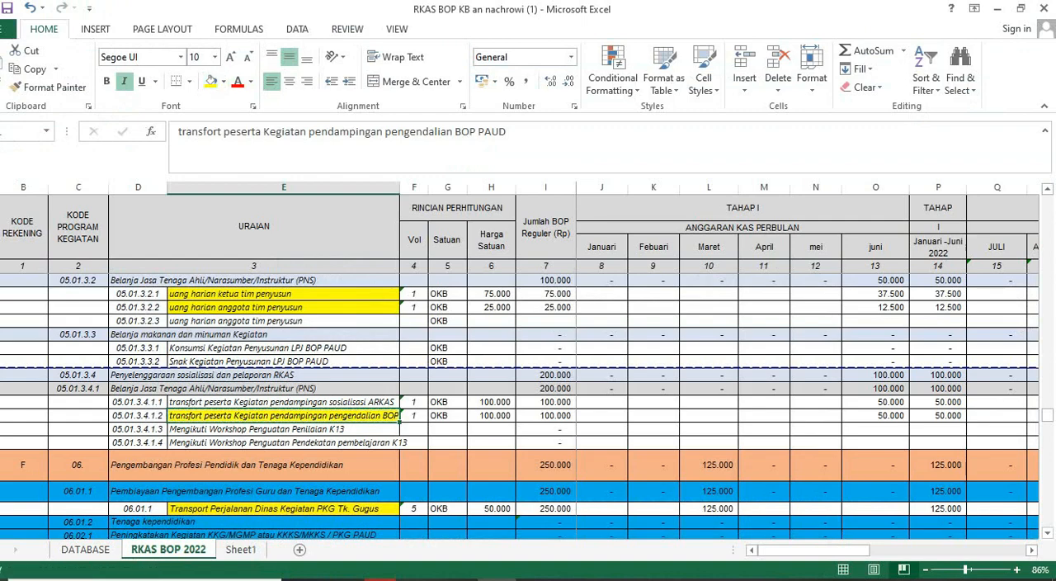
{"action": "left_click", "coordinate": [284, 403]}
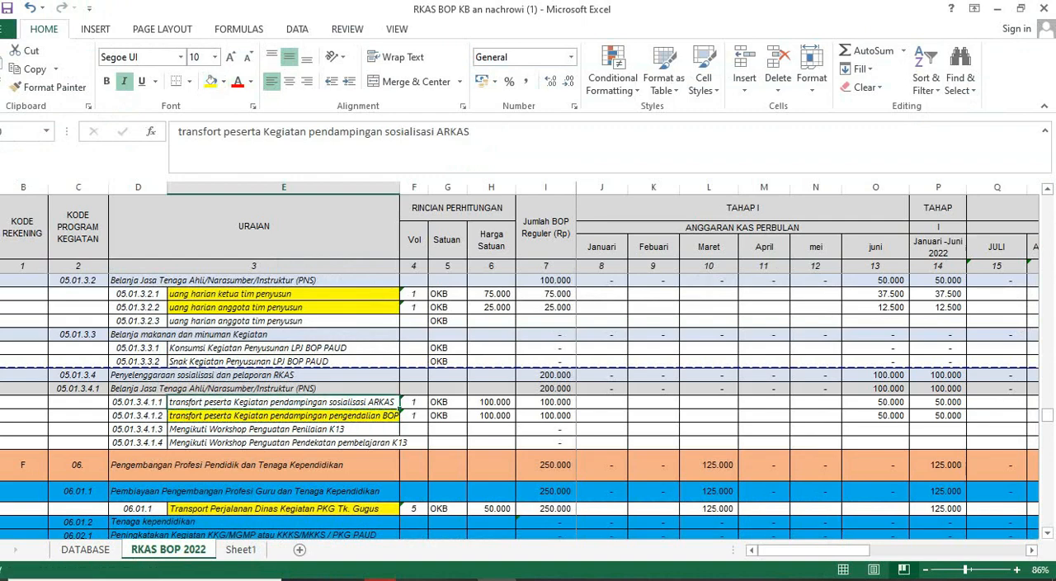
{"action": "key", "text": "ctrl+c"}
- In Aplikasi BOP, choose Pelaksanaan Administrasi kegiatan Satuan Pendidikan as Jenis Komponen and Penyusunan Program RKJM/RPS/RKT/RAPBS/RKAS as Jenis Penggunaan
{"action": "key", "text": "alt+Tab"}
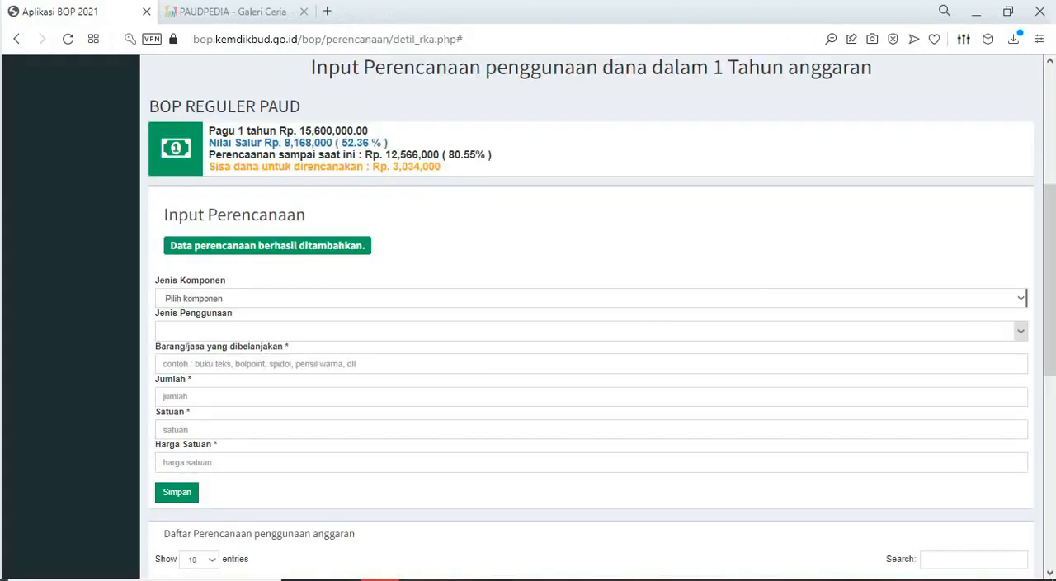
{"action": "left_click", "coordinate": [1021, 298]}
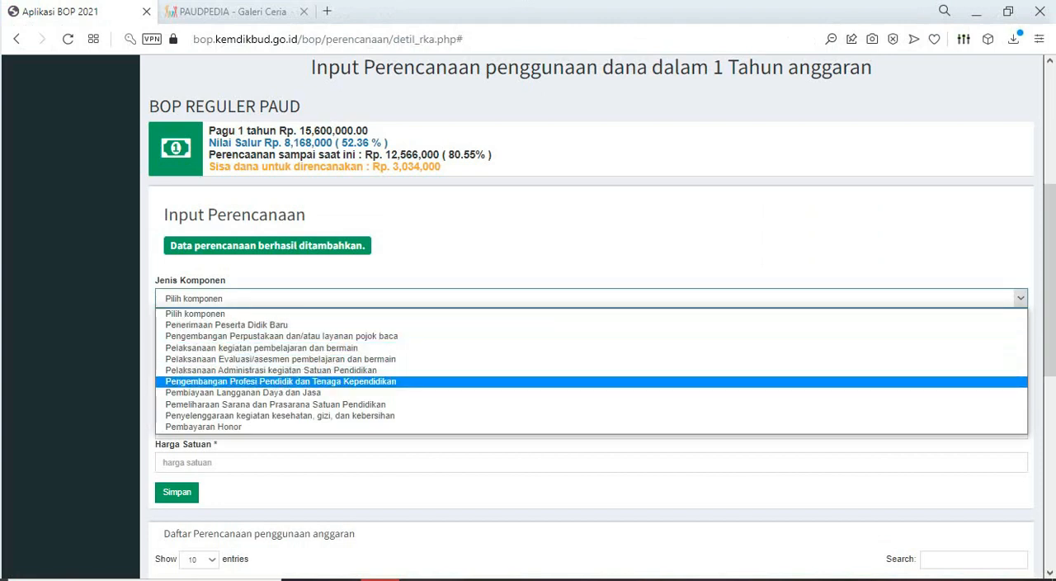
{"action": "left_click", "coordinate": [271, 370]}
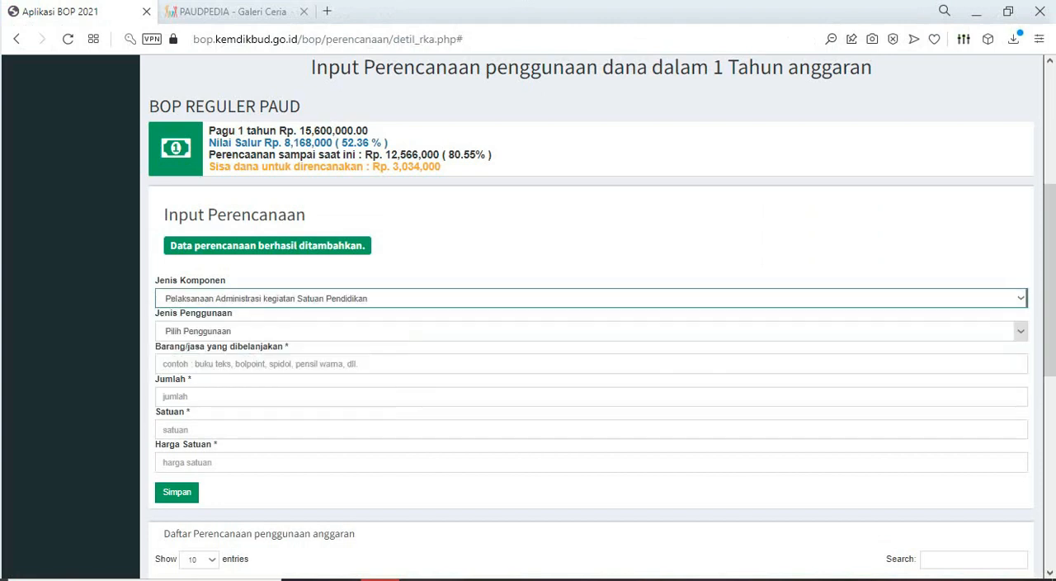
{"action": "left_click", "coordinate": [347, 331]}
{"action": "scroll", "coordinate": [355, 444], "scroll_direction": "down", "scroll_amount": 2}
{"action": "left_click", "coordinate": [364, 462]}
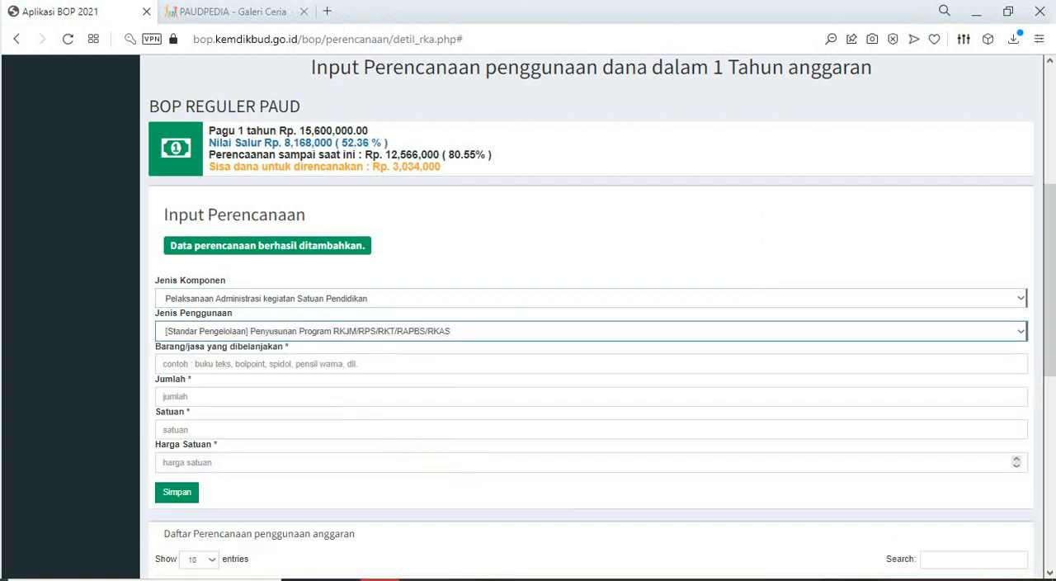
- Paste "transfort peserta Kegiatan pendampingan sosialisasi ARKAS" as the purchased item and set Jumlah to 1
{"action": "left_click", "coordinate": [355, 364]}
{"action": "key", "text": "ctrl+v"}
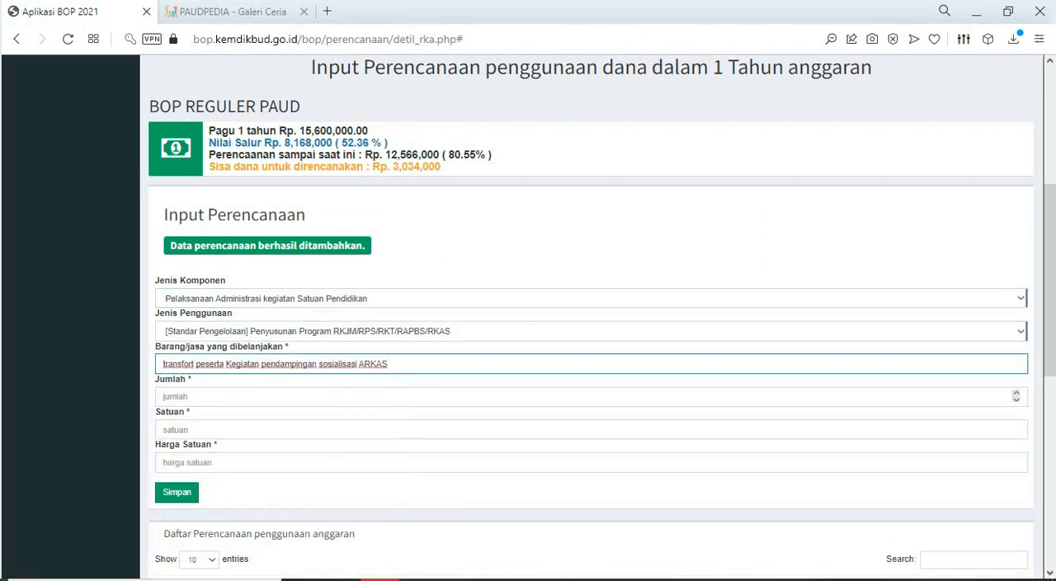
{"action": "left_click", "coordinate": [355, 397]}
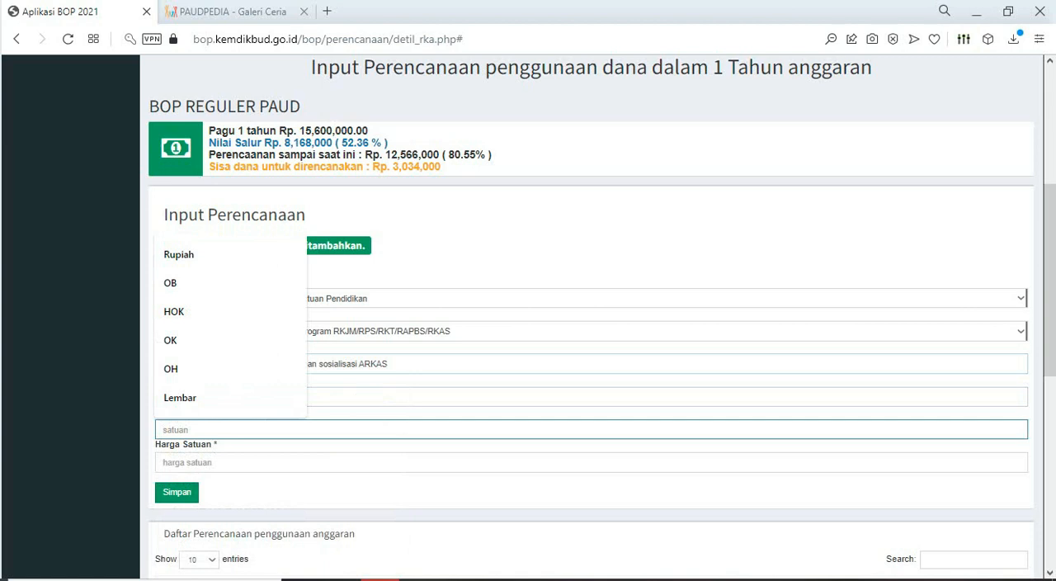
- Set Satuan to OK and Harga Satuan to 100000 for the ARKAS socialisation transport item, and save the entry
{"action": "type", "text": "OK"}
{"action": "key", "text": "Tab"}
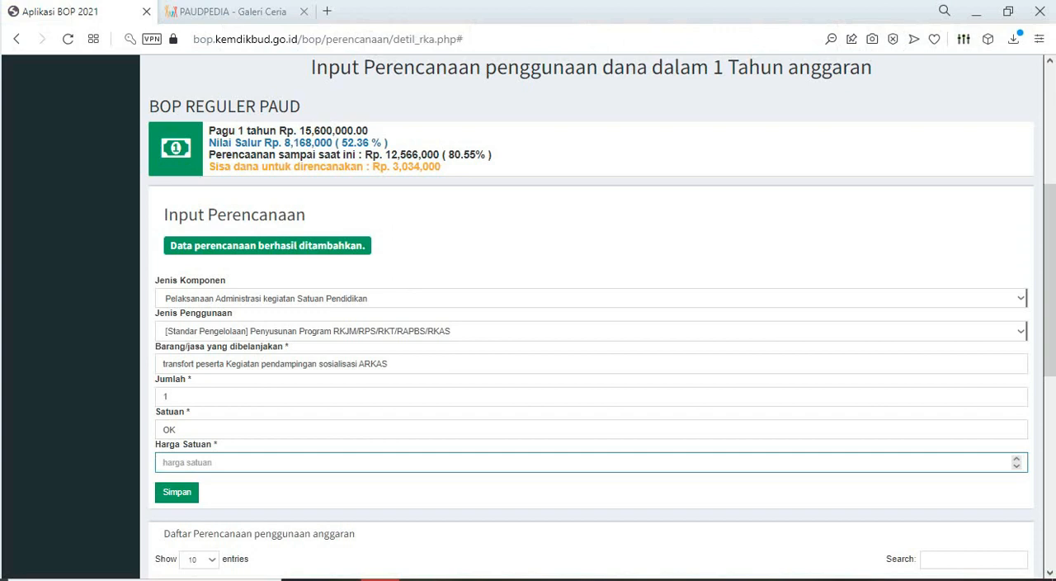
{"action": "type", "text": "100"}
{"action": "type", "text": "000"}
{"action": "left_click", "coordinate": [176, 492]}
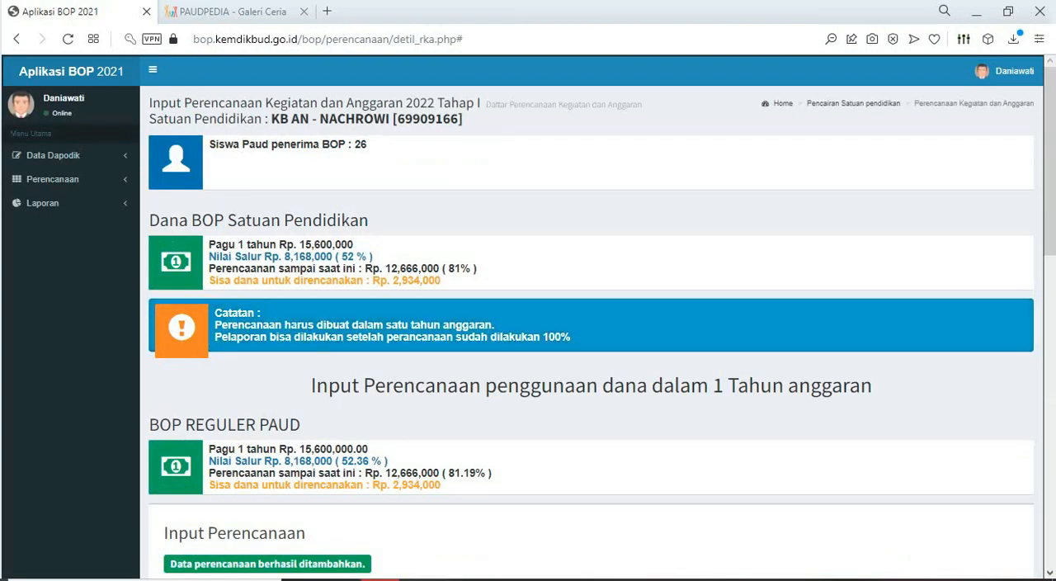
- In Excel, fill the "pendampingan sosialisasi ARKAS" transport cell yellow and select the "Tempat Sampah Tertutup" cell under Belanja Alat kebersihan
{"action": "key", "text": "alt+Tab"}
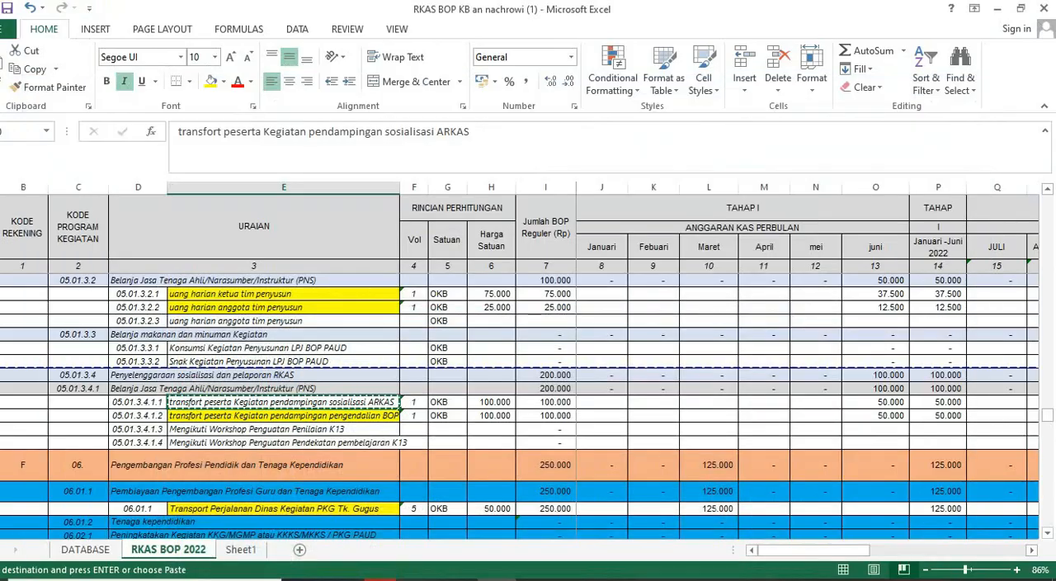
{"action": "left_click", "coordinate": [211, 82]}
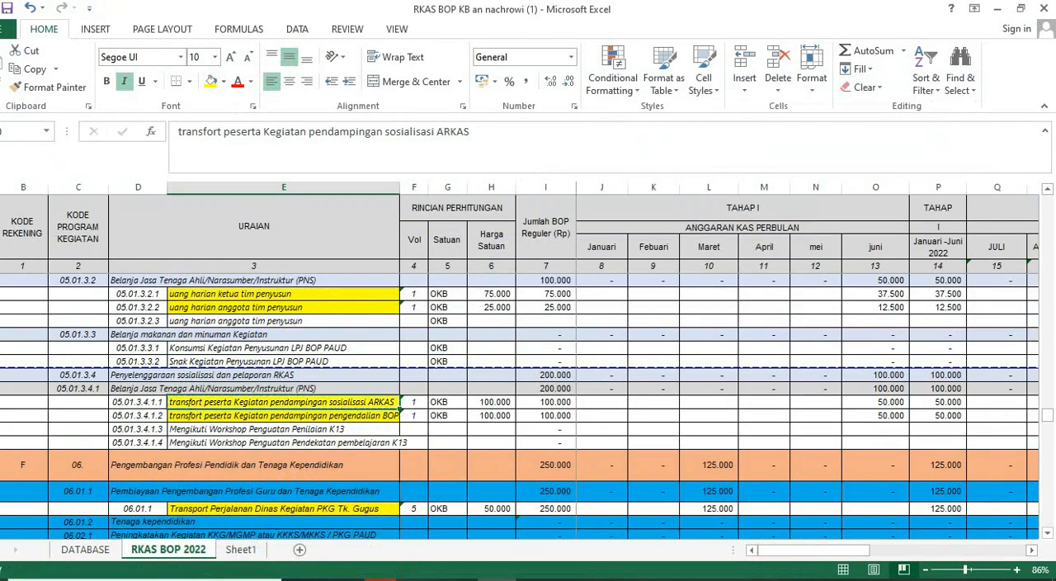
{"action": "scroll", "coordinate": [528, 404], "scroll_direction": "down", "scroll_amount": 2}
{"action": "scroll", "coordinate": [528, 404], "scroll_direction": "up", "scroll_amount": 4}
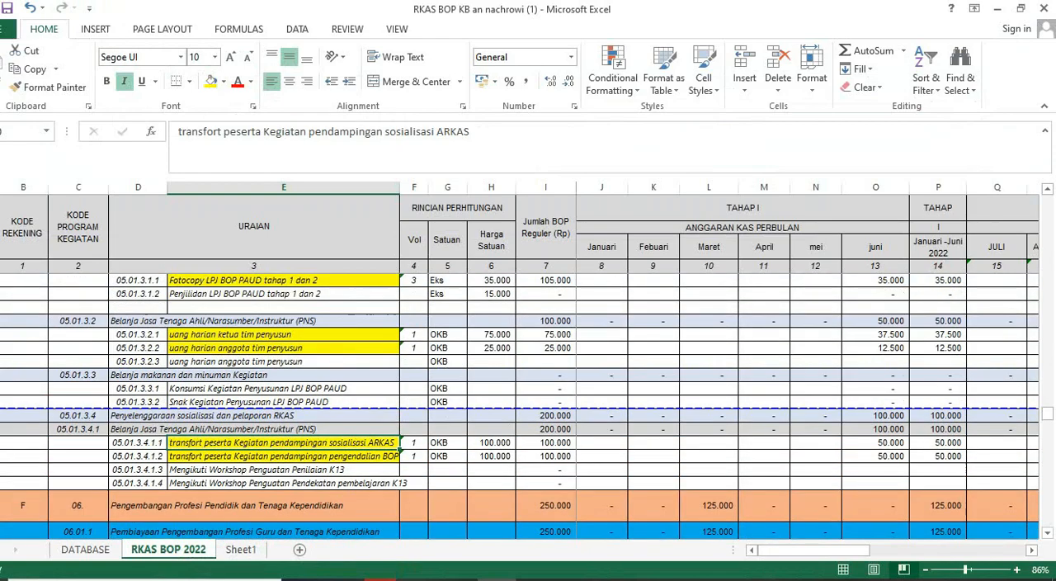
{"action": "scroll", "coordinate": [528, 404], "scroll_direction": "up", "scroll_amount": 2}
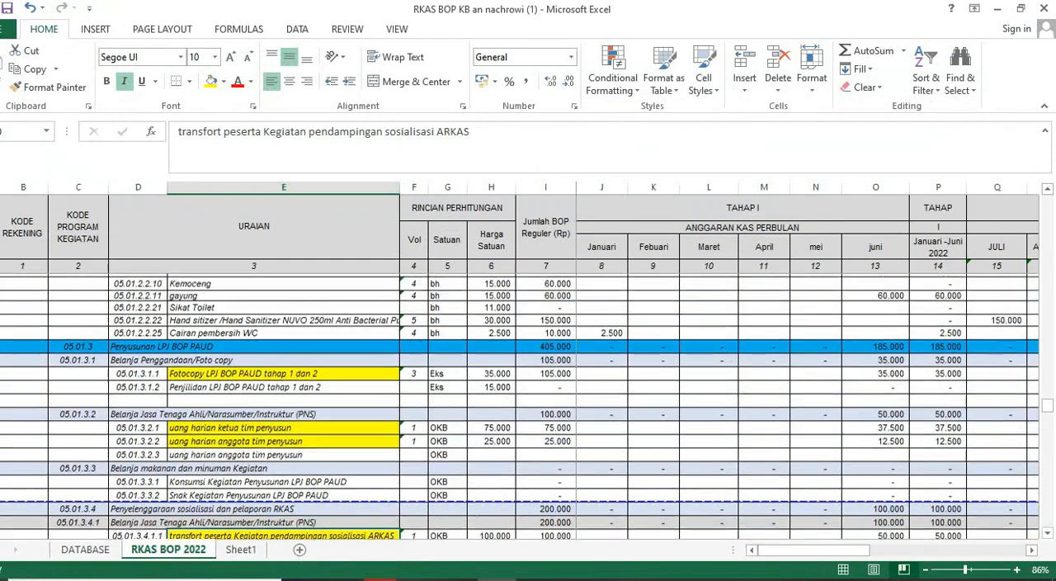
{"action": "scroll", "coordinate": [528, 405], "scroll_direction": "up", "scroll_amount": 5}
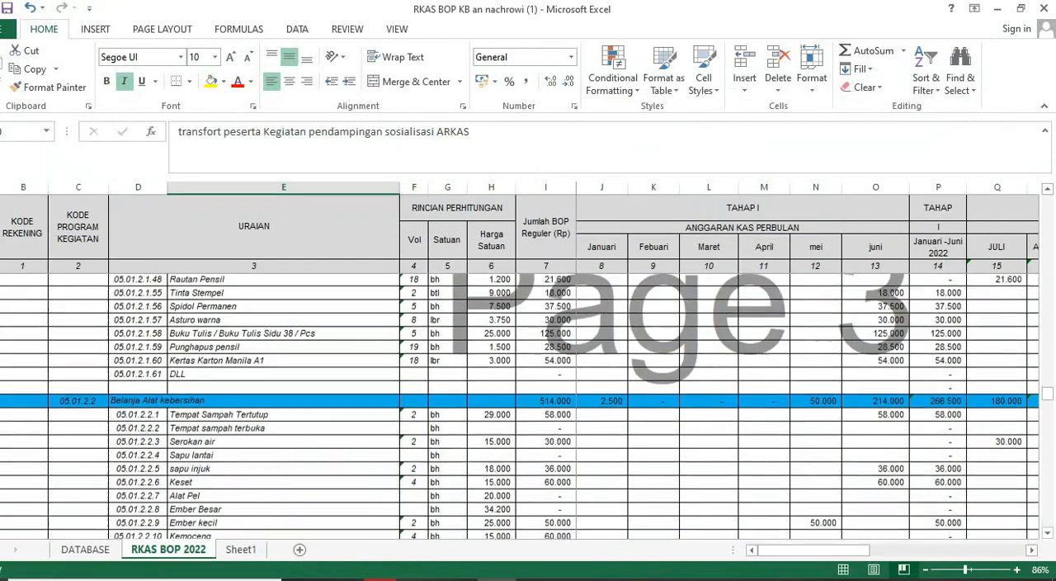
{"action": "left_click", "coordinate": [283, 402]}
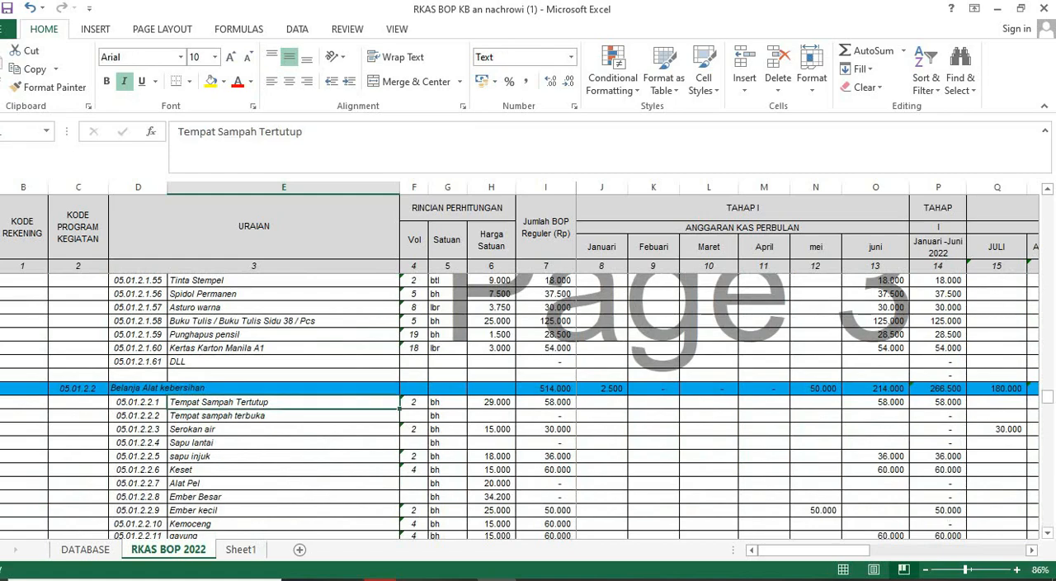
- Look at the Jenis Komponen options in Aplikasi BOP, and check in Excel which main component the cleaning supplies belong to
{"action": "key", "text": "alt+Tab"}
{"action": "scroll", "coordinate": [591, 330], "scroll_direction": "down", "scroll_amount": 2}
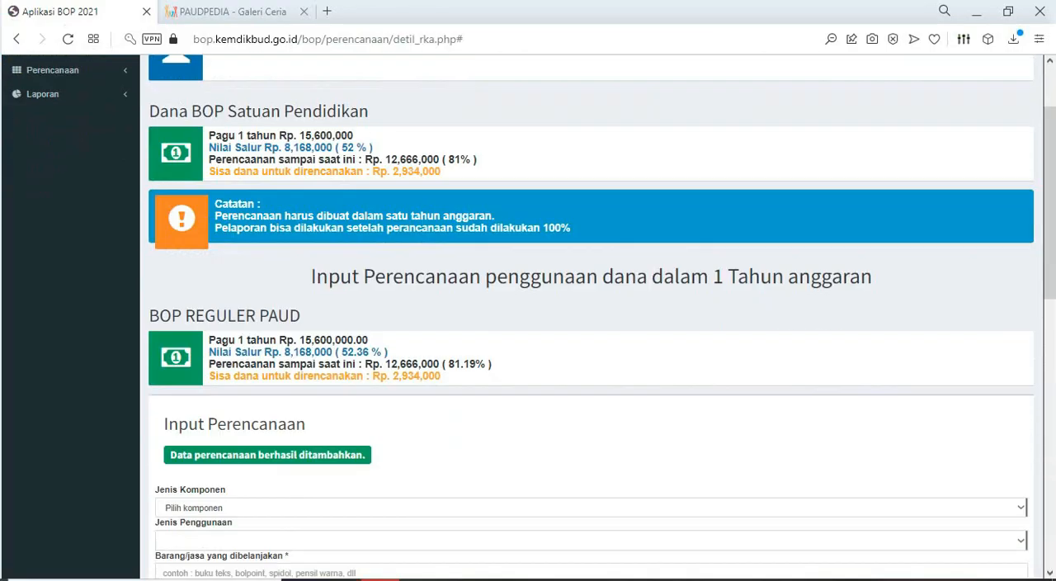
{"action": "left_click", "coordinate": [1021, 457]}
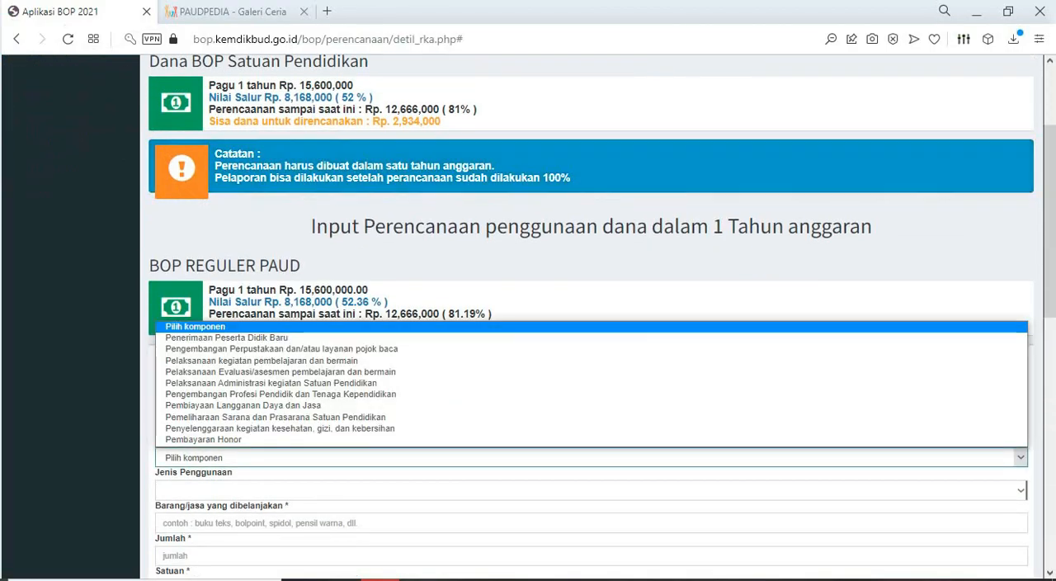
{"action": "left_click", "coordinate": [485, 579]}
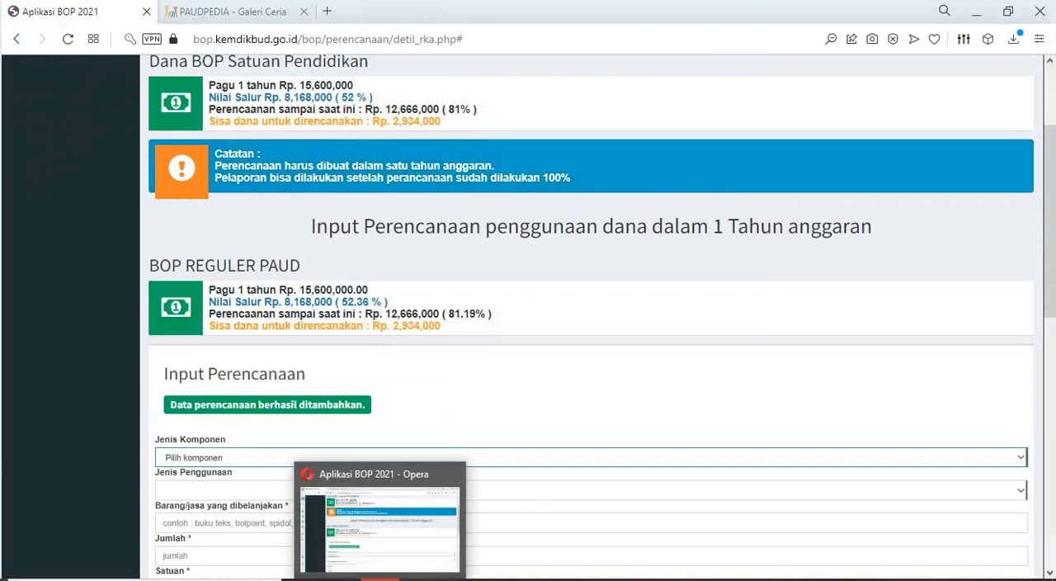
{"action": "scroll", "coordinate": [528, 404], "scroll_direction": "up", "scroll_amount": 20}
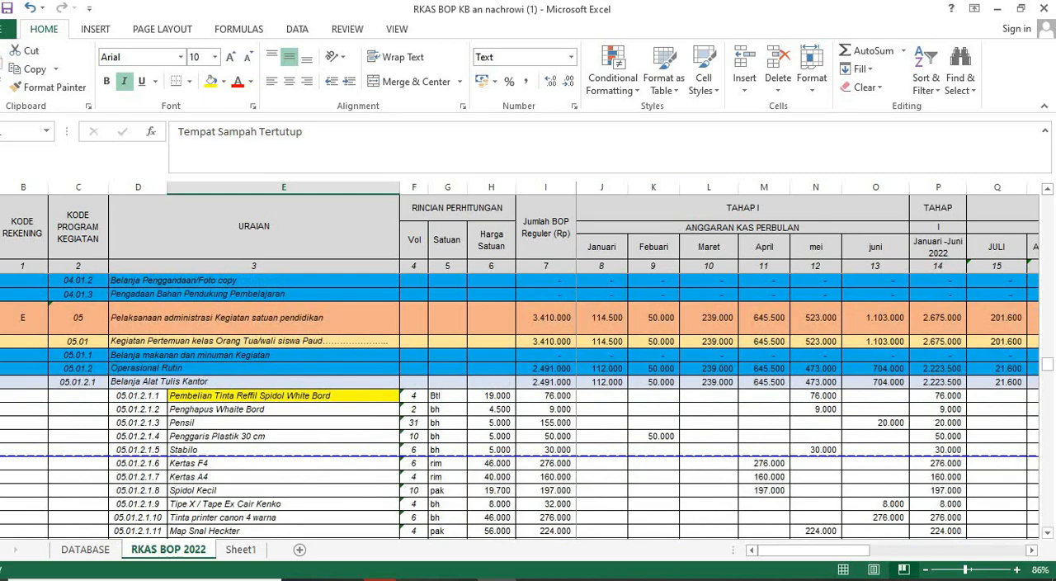
- In Aplikasi BOP, choose Pelaksanaan Administrasi kegiatan Satuan Pendidikan as Jenis Komponen and look through the Jenis Penggunaan options for the cleaning supplies
{"action": "left_click", "coordinate": [379, 579]}
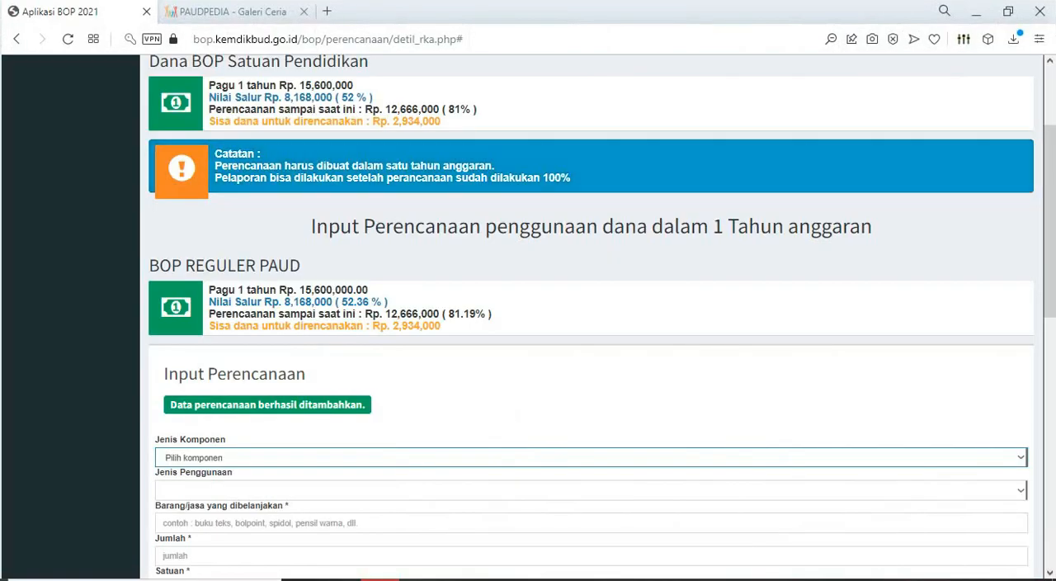
{"action": "left_click", "coordinate": [518, 458]}
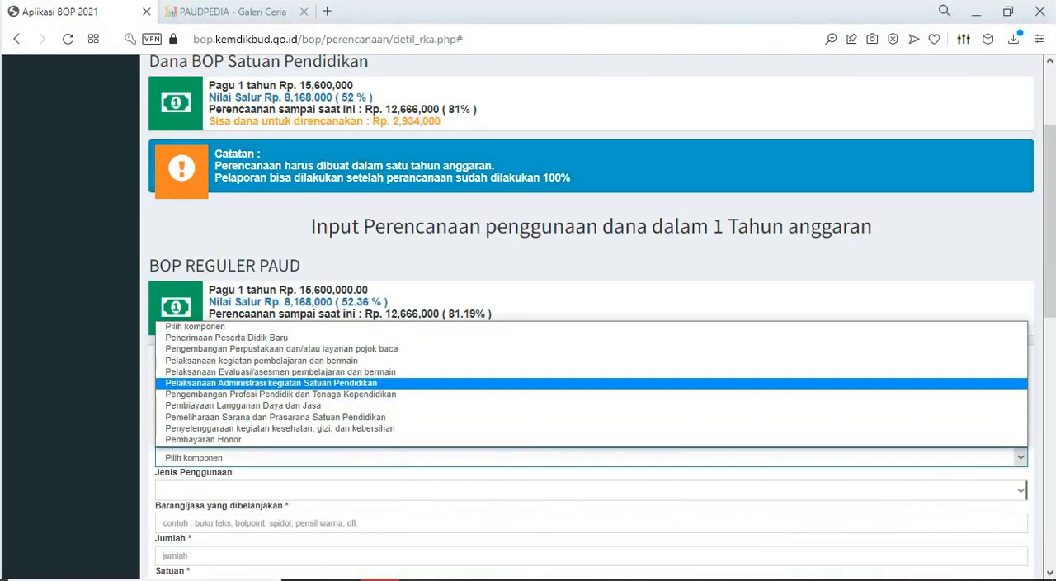
{"action": "left_click", "coordinate": [385, 382]}
{"action": "scroll", "coordinate": [385, 405], "scroll_direction": "down", "scroll_amount": 1}
{"action": "scroll", "coordinate": [590, 330], "scroll_direction": "down", "scroll_amount": 2}
{"action": "left_click", "coordinate": [495, 331]}
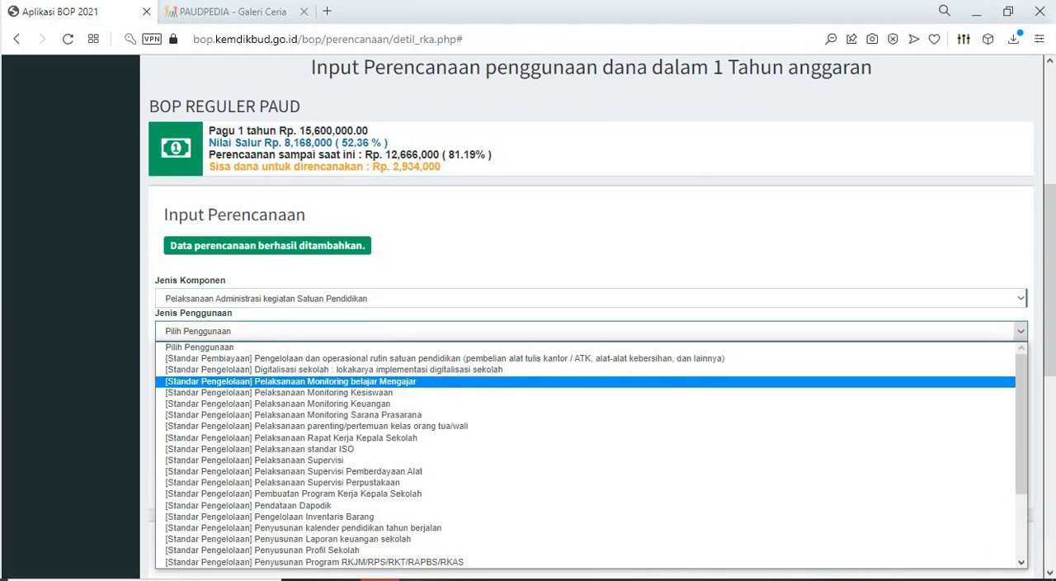
{"action": "scroll", "coordinate": [591, 454], "scroll_direction": "down", "scroll_amount": 3}
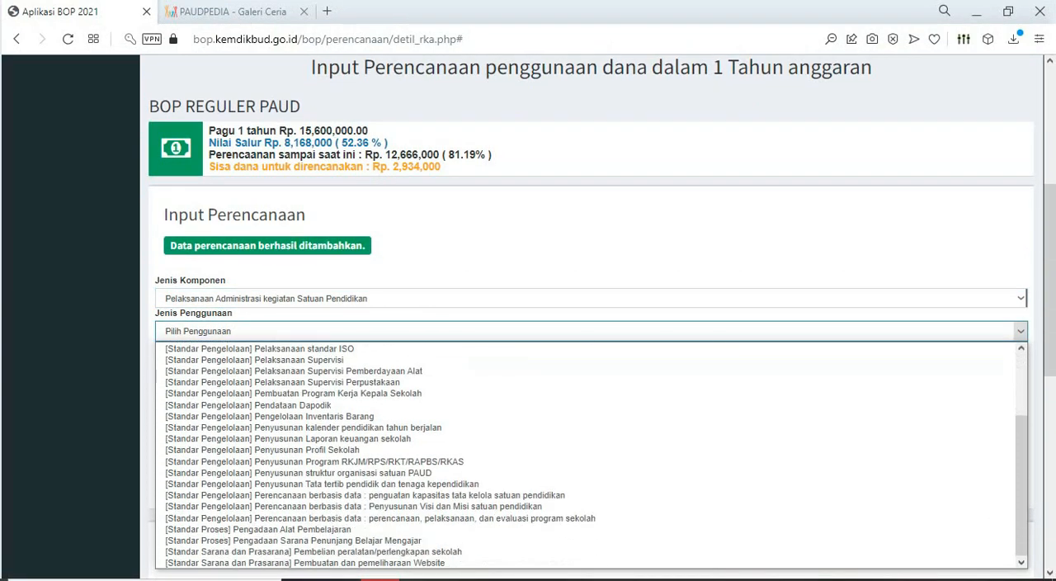
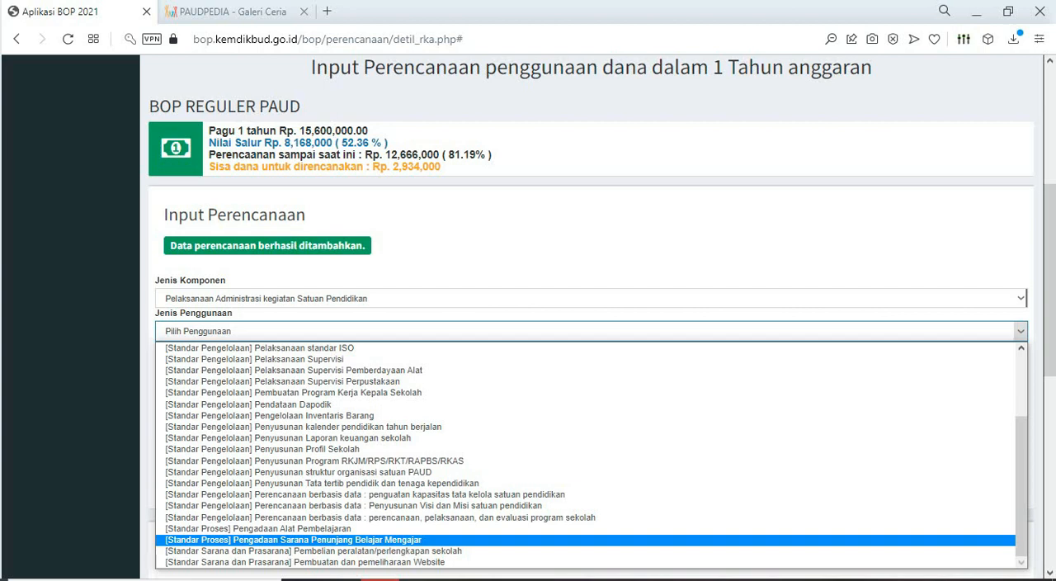
- Try Penyelenggaraan kegiatan kesehatan, gizi, dan kebersihan as Jenis Komponen and look through its Jenis Penggunaan options for the cleaning supplies
{"action": "scroll", "coordinate": [586, 456], "scroll_direction": "up", "scroll_amount": 3}
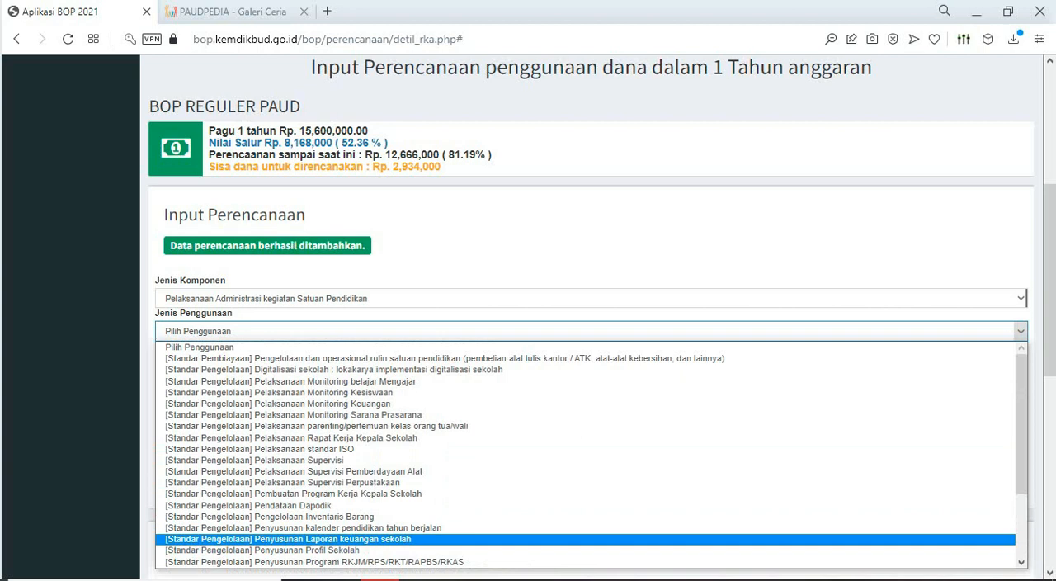
{"action": "left_click", "coordinate": [586, 297]}
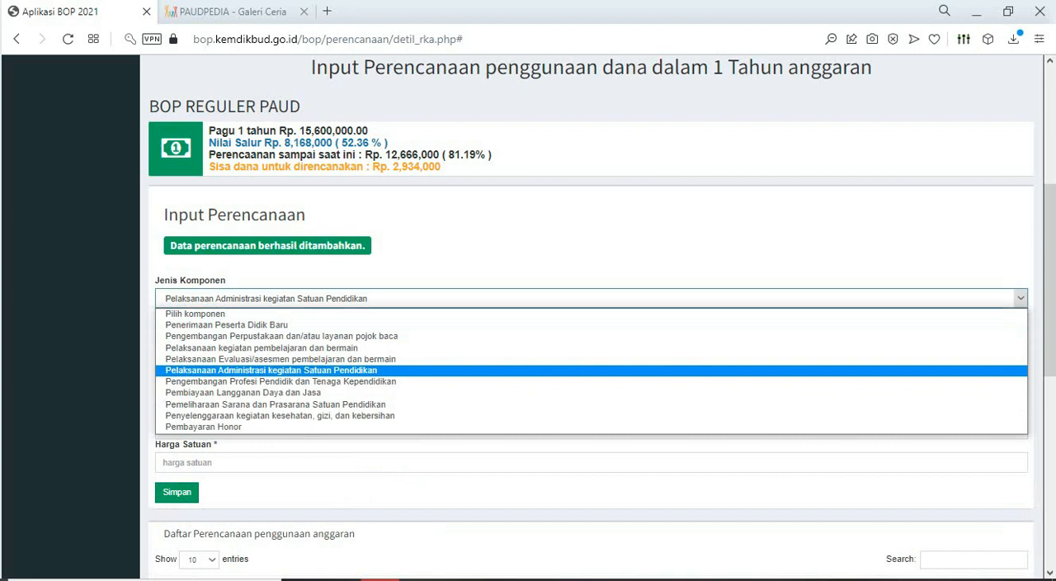
{"action": "key", "text": "Down"}
{"action": "key", "text": "Down"}
{"action": "key", "text": "Down"}
{"action": "key", "text": "Down"}
{"action": "key", "text": "Return"}
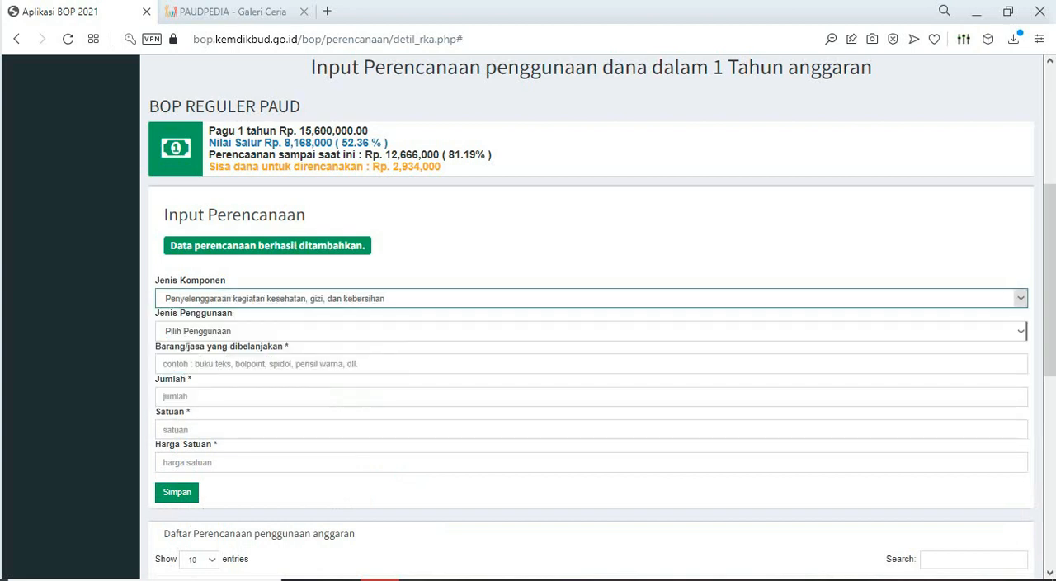
{"action": "left_click", "coordinate": [1021, 331]}
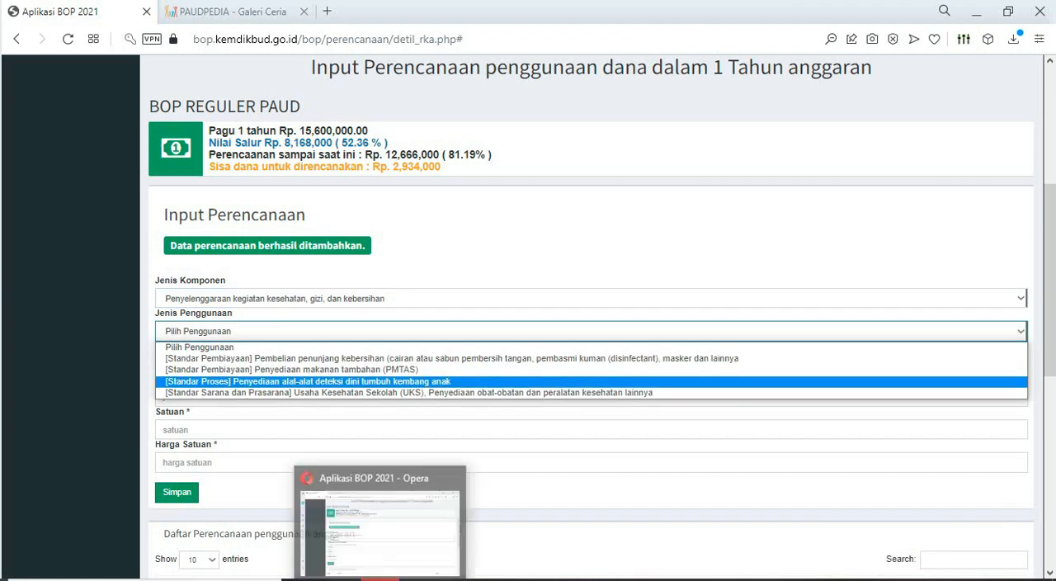
- Check the items under Belanja Alat kebersihan in Excel against the Jenis Penggunaan options in Aplikasi BOP
{"action": "left_click", "coordinate": [381, 579]}
{"action": "left_click", "coordinate": [496, 579]}
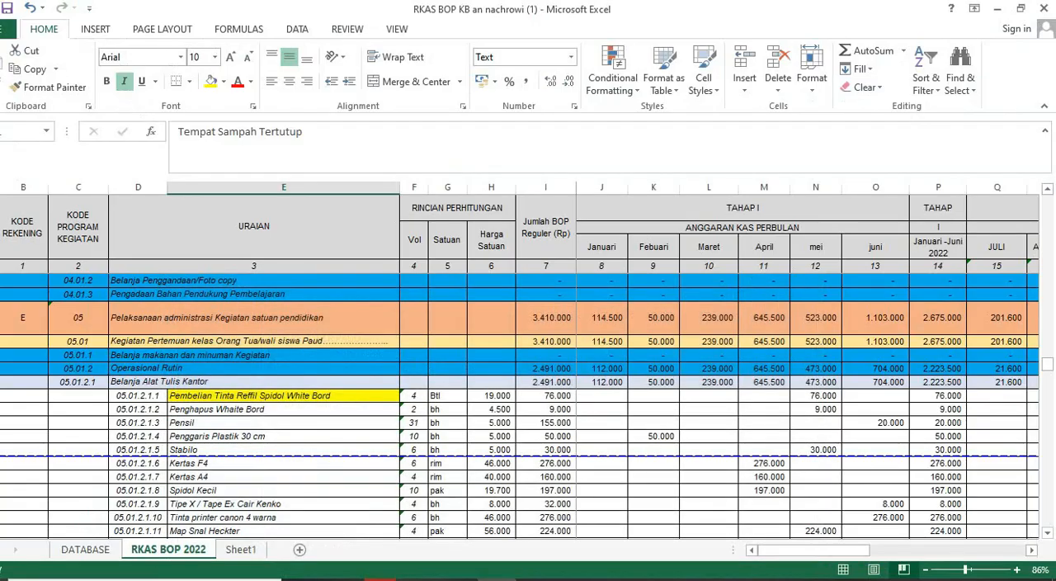
{"action": "scroll", "coordinate": [520, 405], "scroll_direction": "down", "scroll_amount": 20}
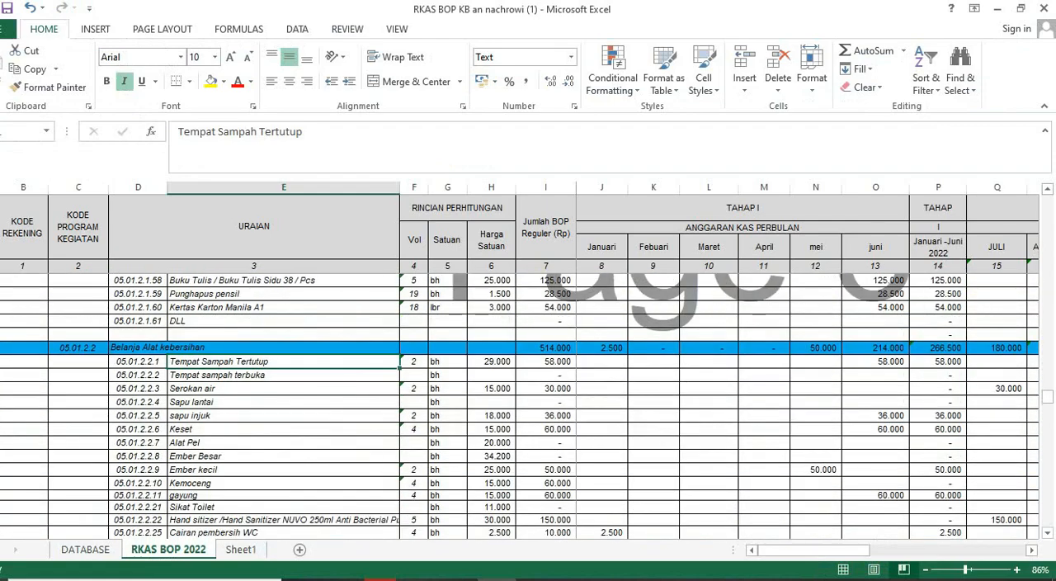
{"action": "left_click", "coordinate": [381, 579]}
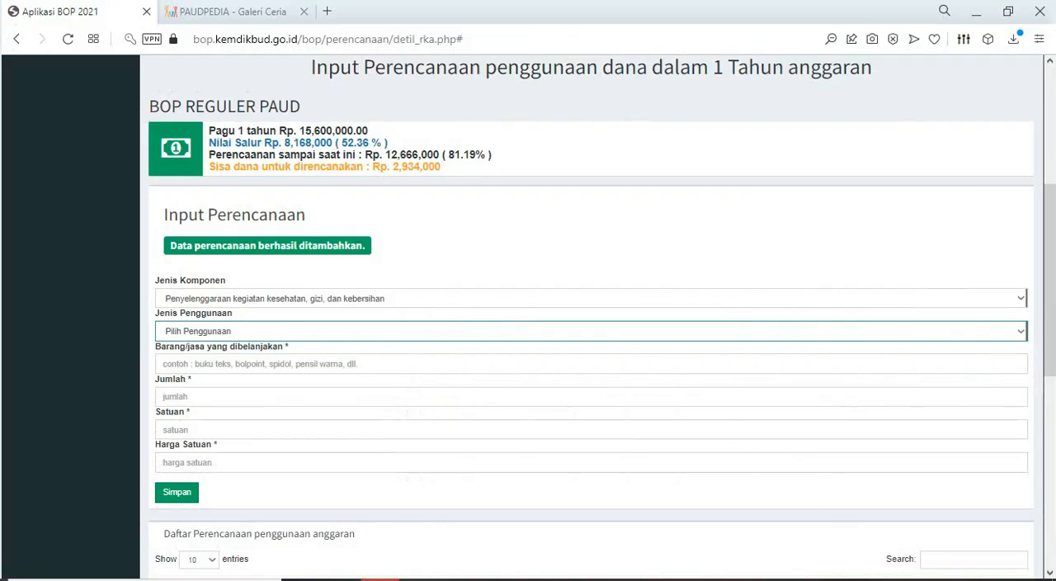
{"action": "left_click", "coordinate": [495, 331]}
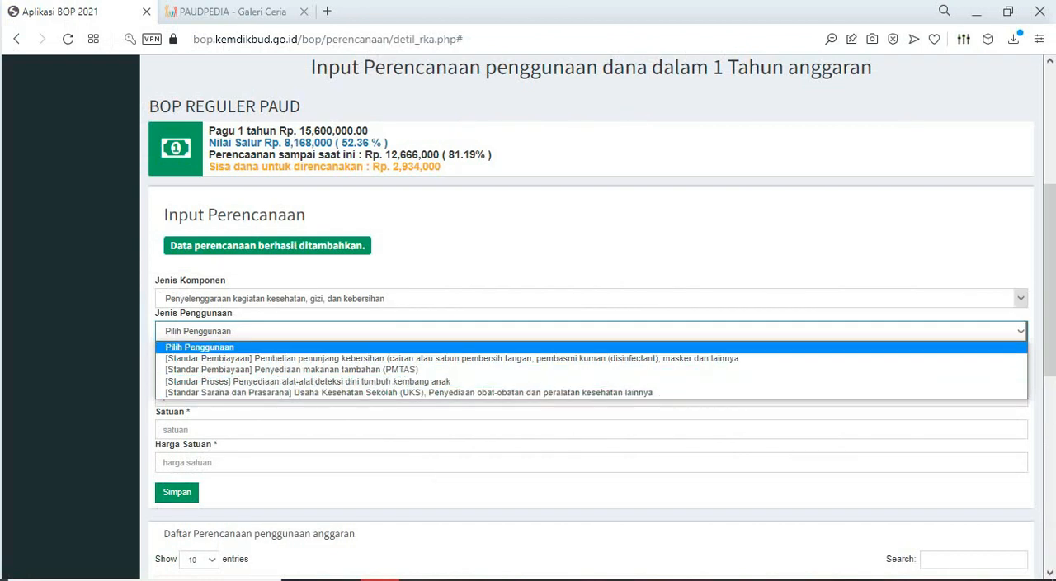
- Set Jenis Komponen to Pelaksanaan Administrasi kegiatan Satuan Pendidikan and Jenis Penggunaan to [Standar Sarana dan Prasarana] Pembelian peralatan/perlengkapan sekolah
{"action": "left_click", "coordinate": [495, 299]}
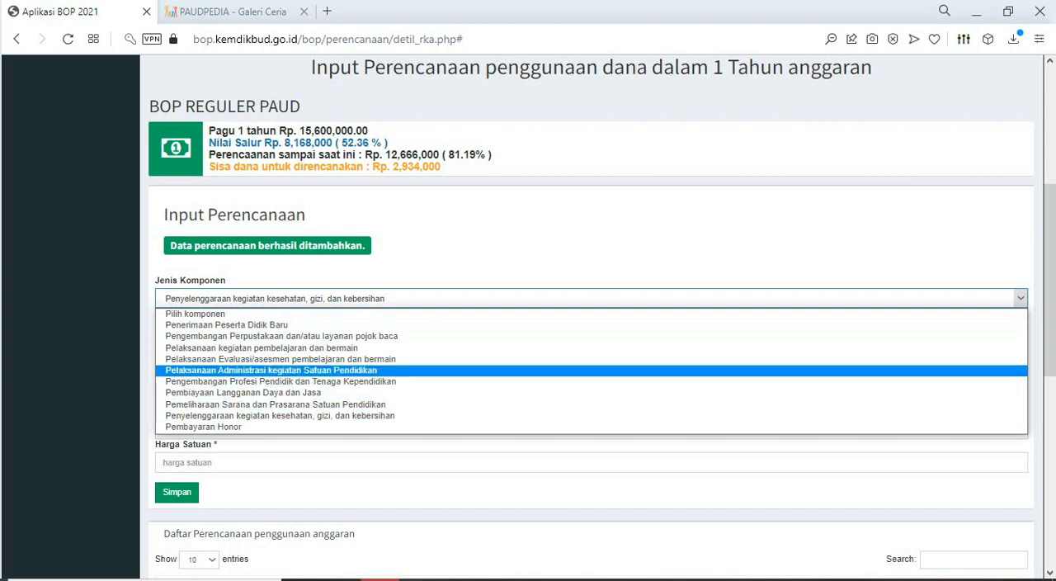
{"action": "left_click", "coordinate": [273, 370]}
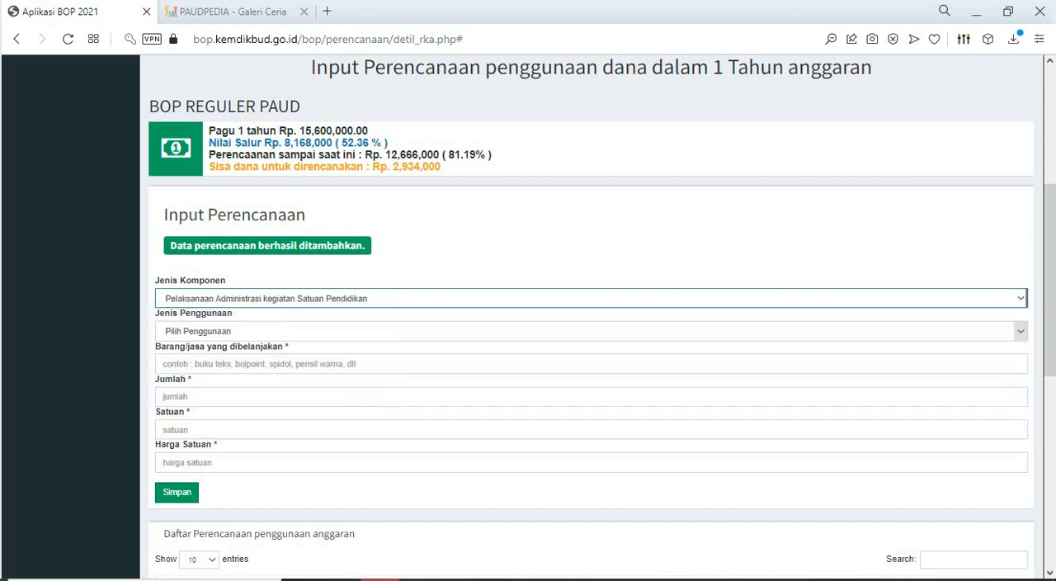
{"action": "left_click", "coordinate": [1020, 331]}
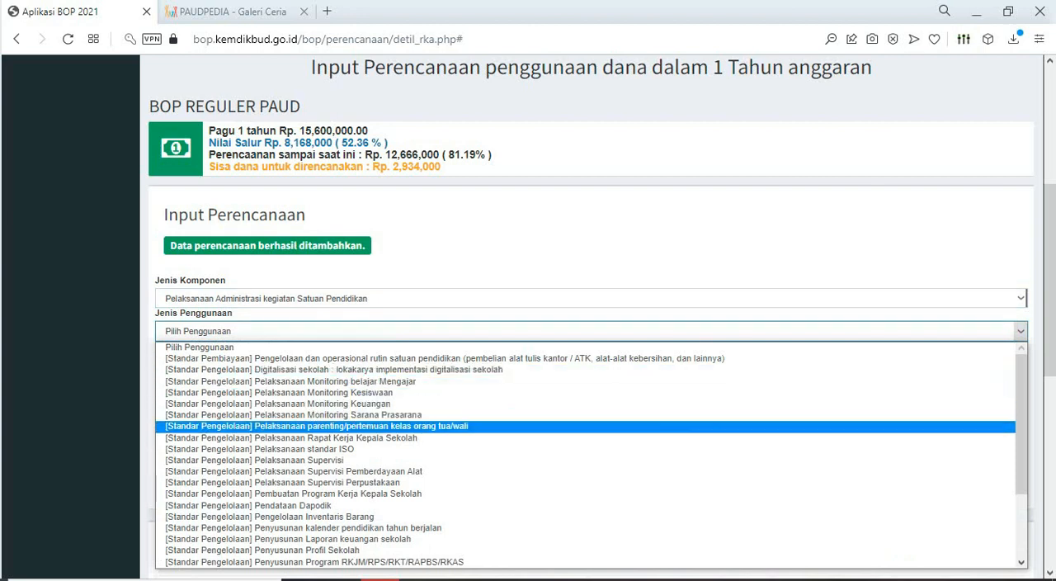
{"action": "scroll", "coordinate": [578, 453], "scroll_direction": "down", "scroll_amount": 3}
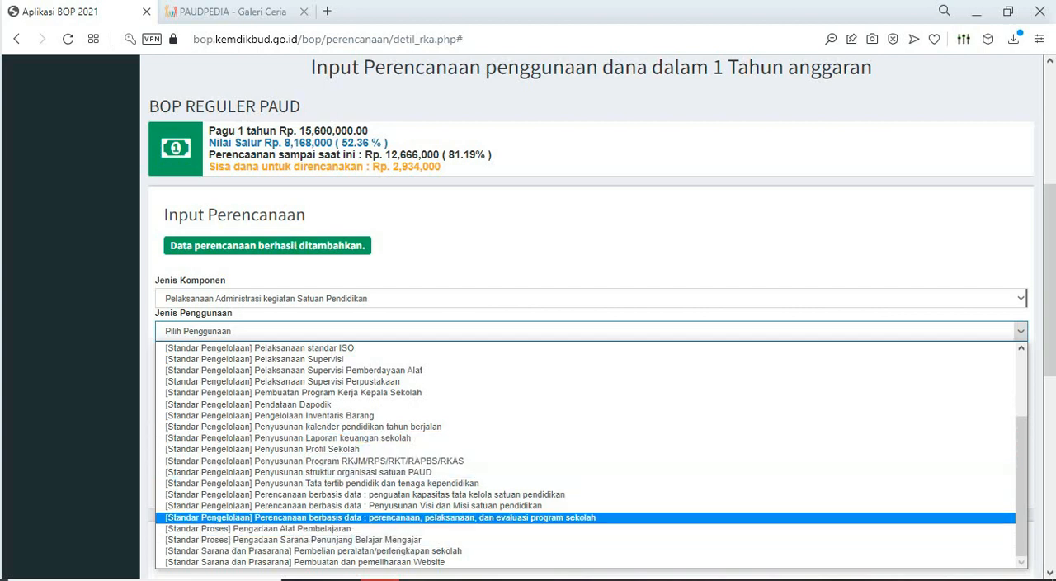
{"action": "scroll", "coordinate": [529, 461], "scroll_direction": "up", "scroll_amount": 2}
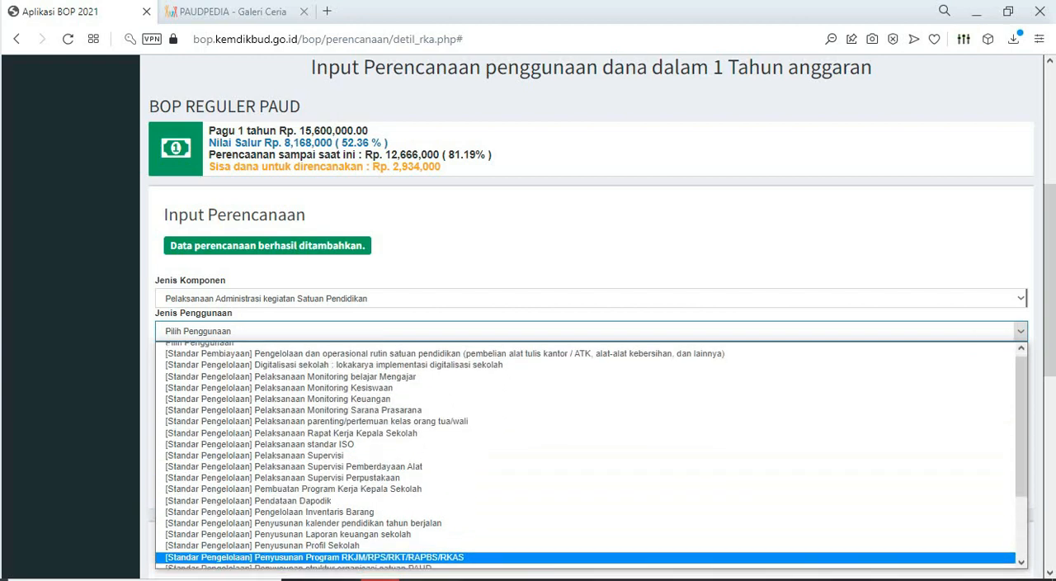
{"action": "scroll", "coordinate": [528, 461], "scroll_direction": "down", "scroll_amount": 2}
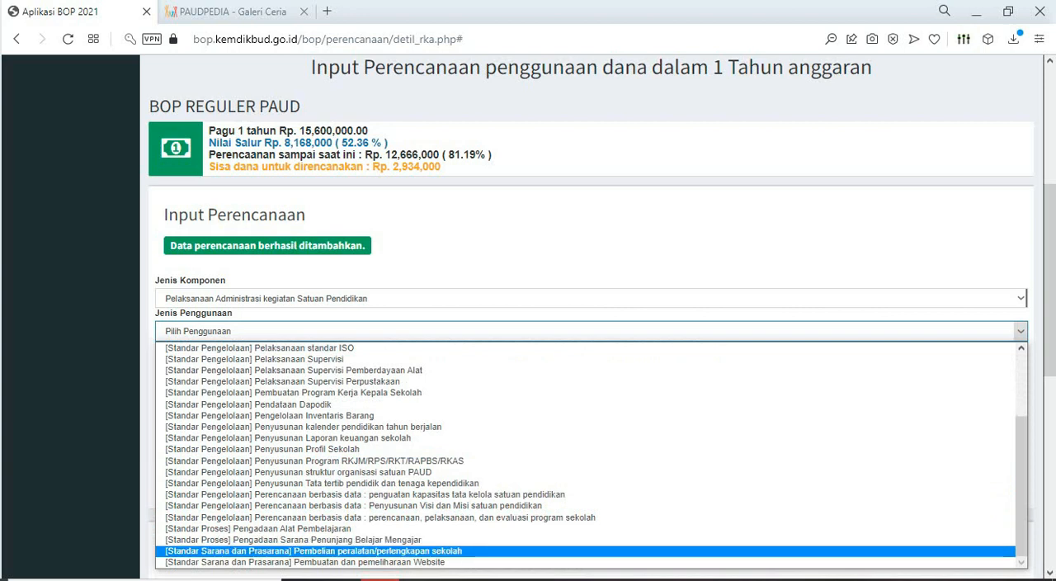
{"action": "left_click", "coordinate": [363, 551]}
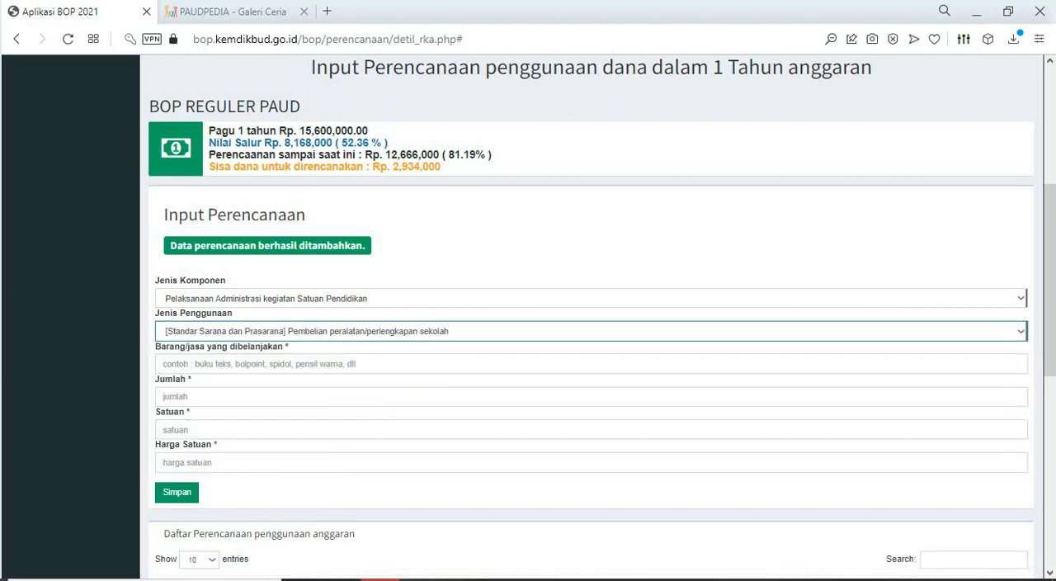
- Copy "Tempat Sampah Tertutup" from the Excel sheet into Barang/jasa yang dibelanjakan in Aplikasi BOP
{"action": "key", "text": "alt+Tab"}
{"action": "key", "text": "ctrl+c"}
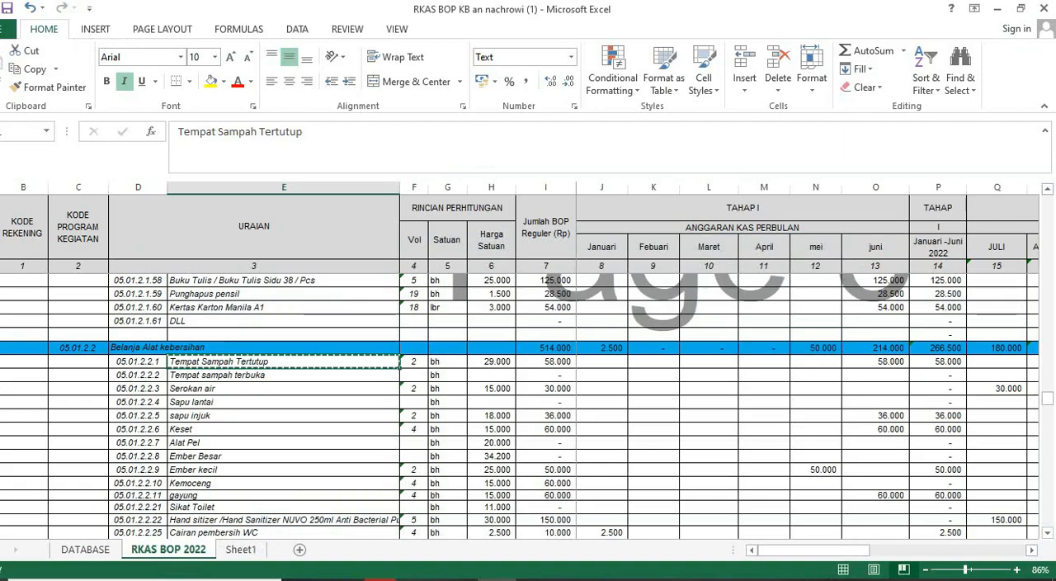
{"action": "key", "text": "alt+Tab"}
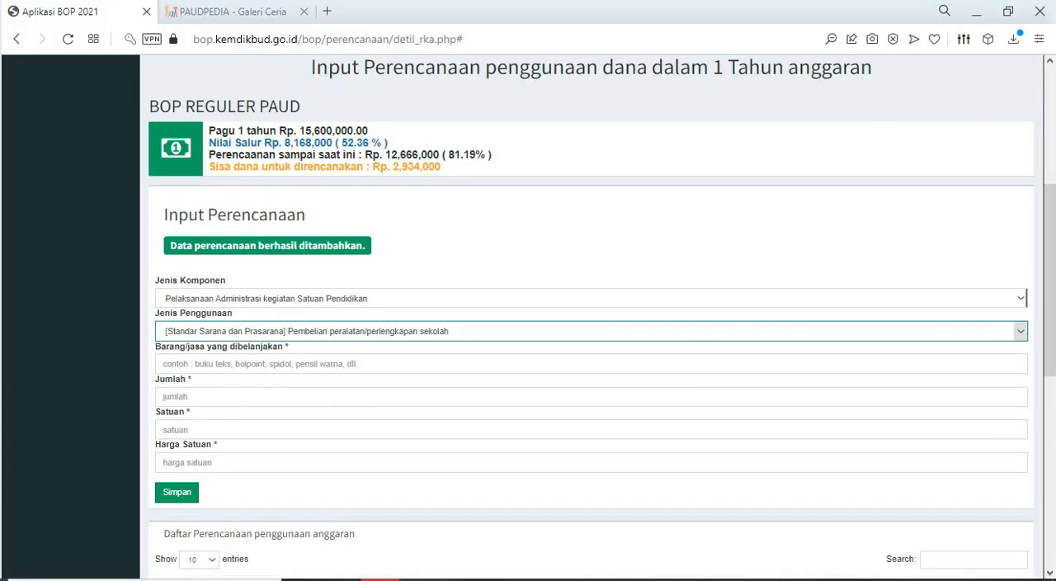
{"action": "left_click", "coordinate": [347, 364]}
{"action": "key", "text": "ctrl+v"}
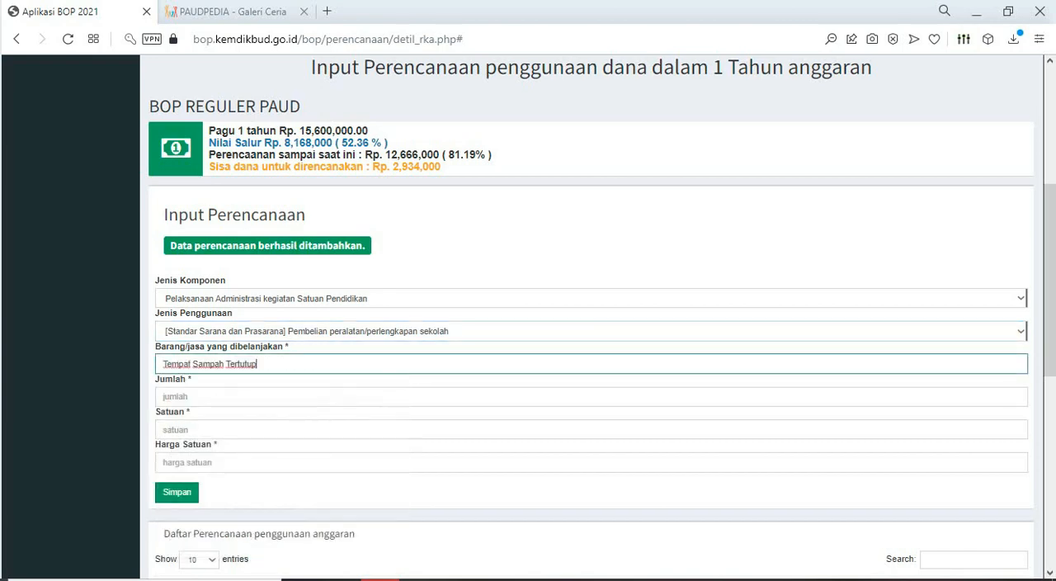
- Look up the closed bin's quantity and unit in Excel, and set Jumlah to 2 and Satuan to BH
{"action": "left_click", "coordinate": [1016, 396]}
{"action": "key", "text": "alt+Tab"}
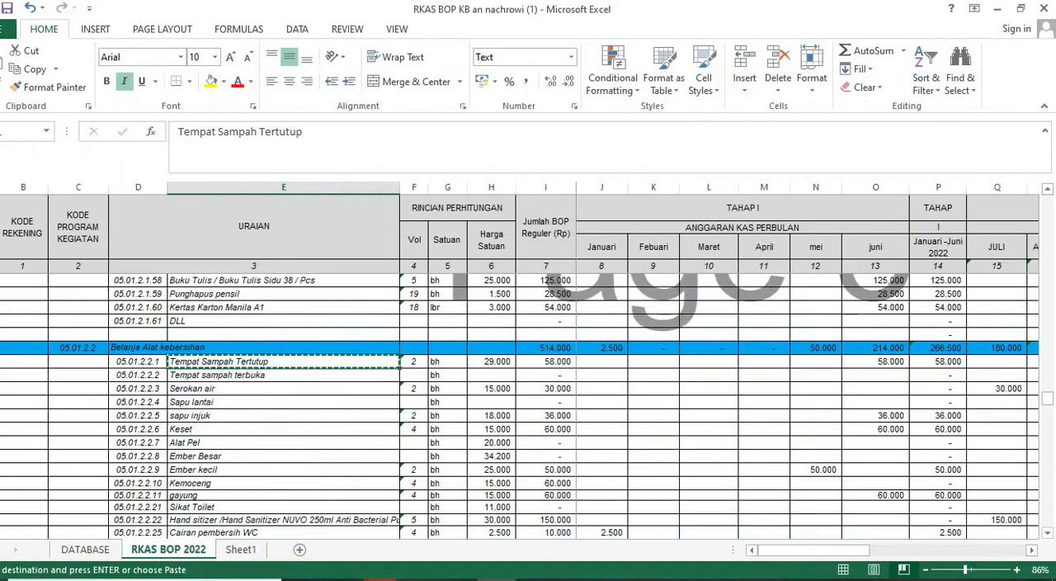
{"action": "key", "text": "alt+Tab"}
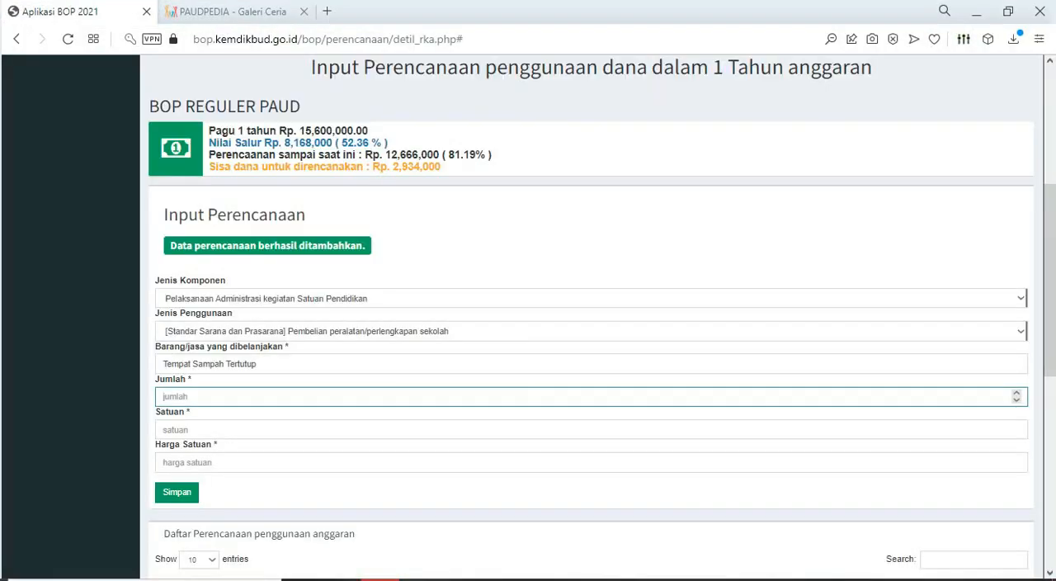
{"action": "type", "text": "2"}
{"action": "key", "text": "alt+Tab"}
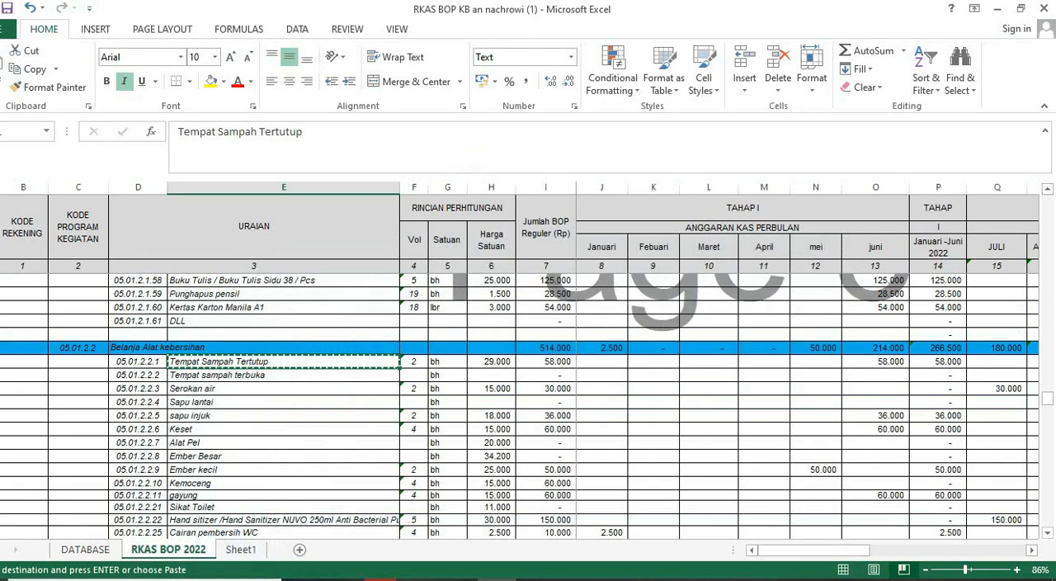
{"action": "key", "text": "alt+Tab"}
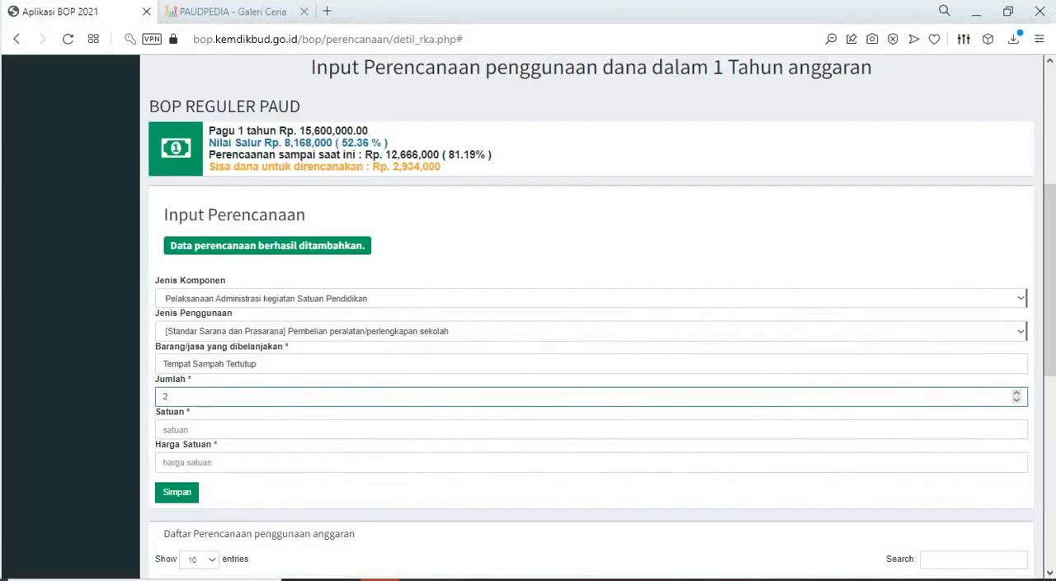
{"action": "left_click", "coordinate": [198, 430]}
{"action": "key", "text": "alt+Tab"}
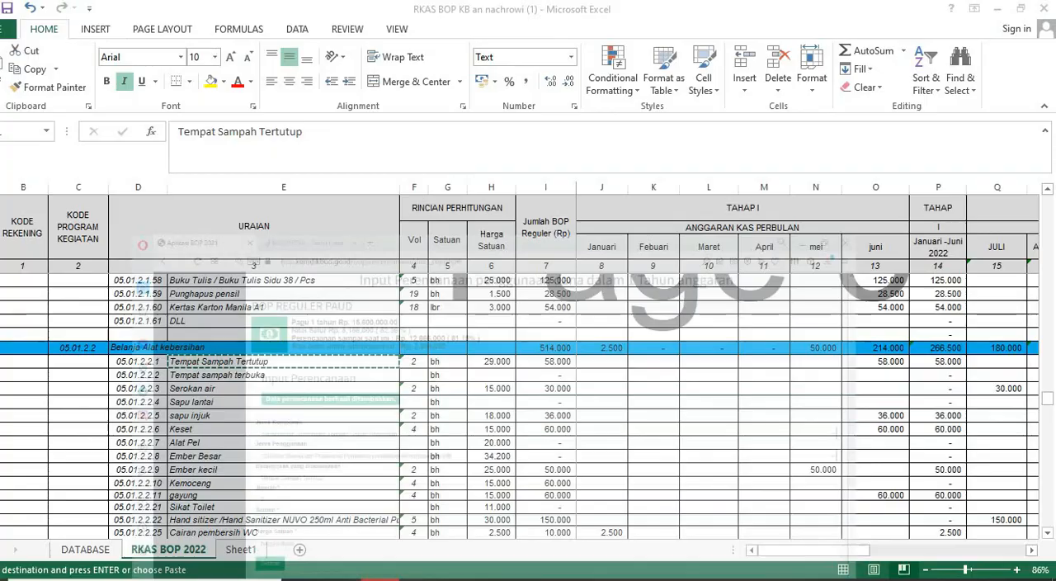
{"action": "key", "text": "alt+Tab"}
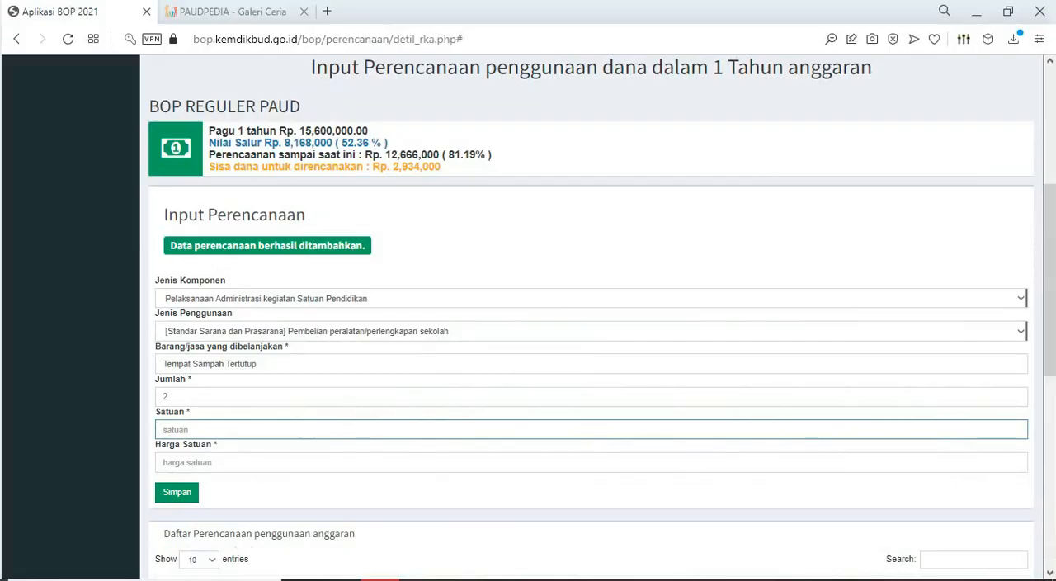
{"action": "type", "text": "BH"}
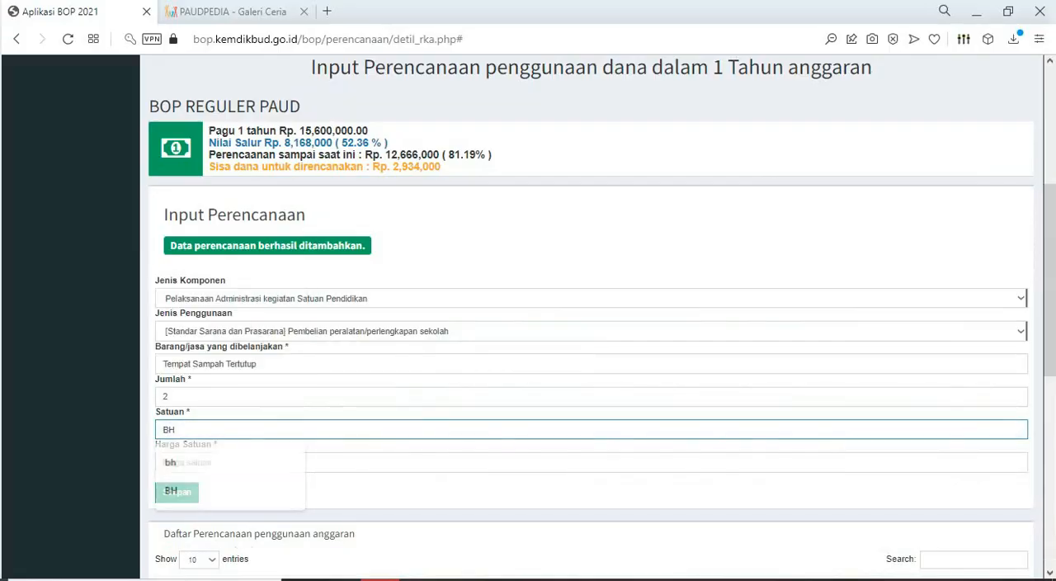
- Set Harga Satuan to 29000 for Tempat Sampah Tertutup and save the entry
{"action": "key", "text": "Tab"}
{"action": "type", "text": "2"}
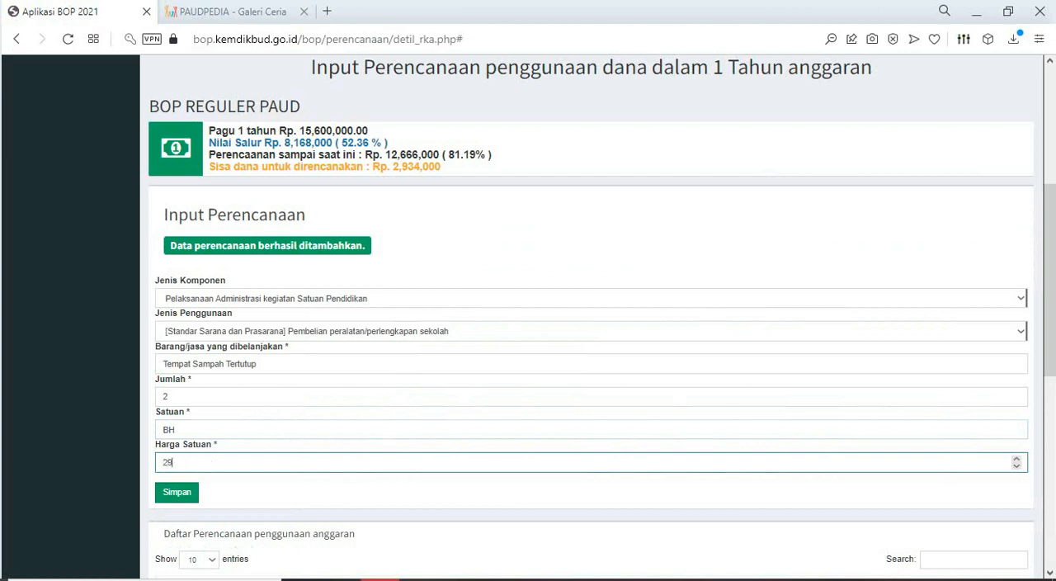
{"action": "type", "text": "9.000"}
{"action": "key", "text": "Return"}
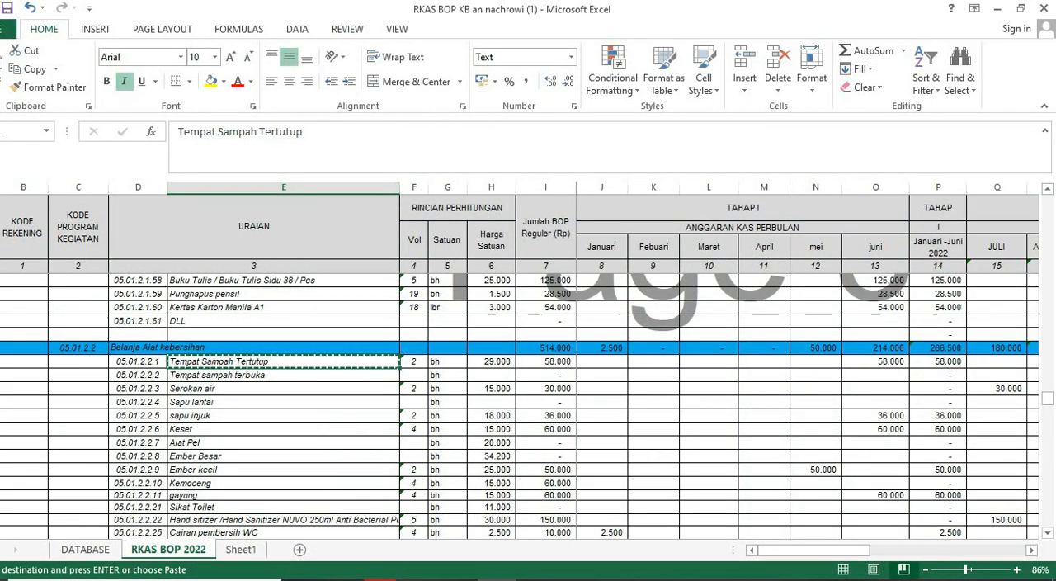
- In Excel, fill the "Tempat Sampah Tertutup" cell yellow and copy the "Tempat sampah terbuka" cell below it
{"action": "left_click", "coordinate": [210, 80]}
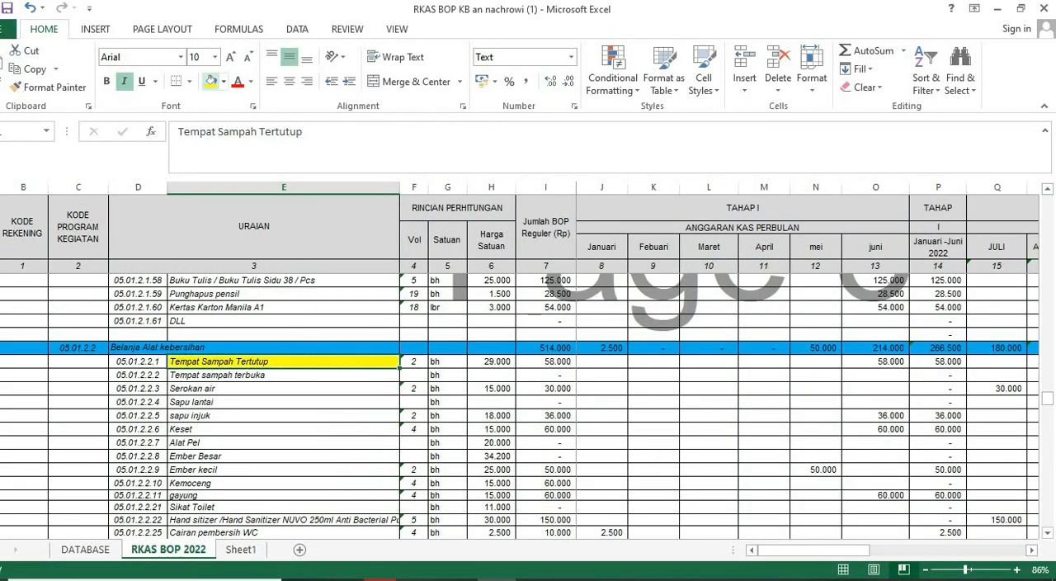
{"action": "left_click", "coordinate": [248, 376]}
{"action": "key", "text": "ctrl+c"}
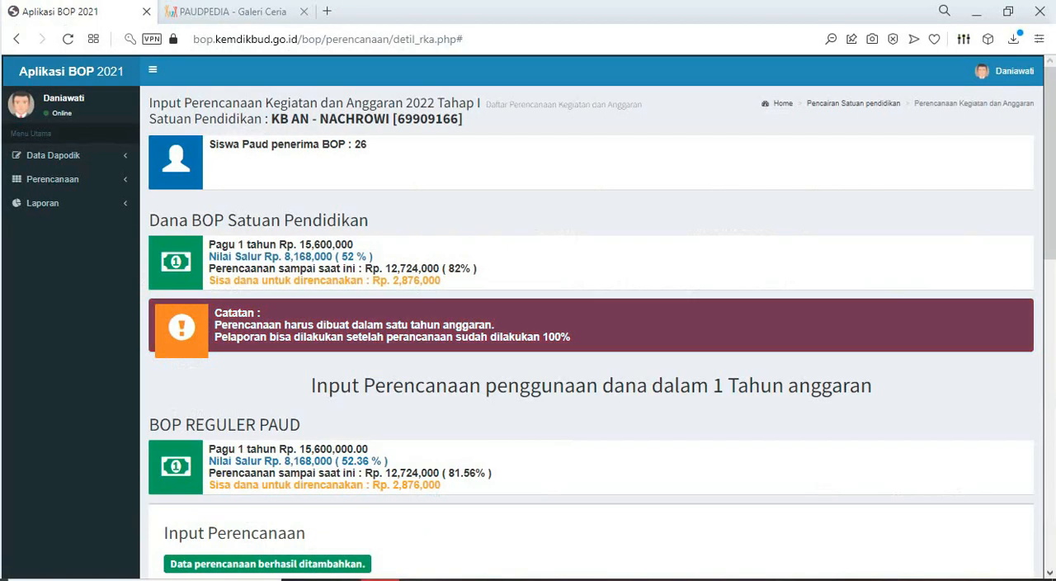
- In Aplikasi BOP, choose Pelaksanaan Administrasi kegiatan Satuan Pendidikan with Pembelian peralatan/perlengkapan sekolah for the next item, and activate the Barang/jasa field
{"action": "scroll", "coordinate": [1017, 462], "scroll_direction": "down", "scroll_amount": 4}
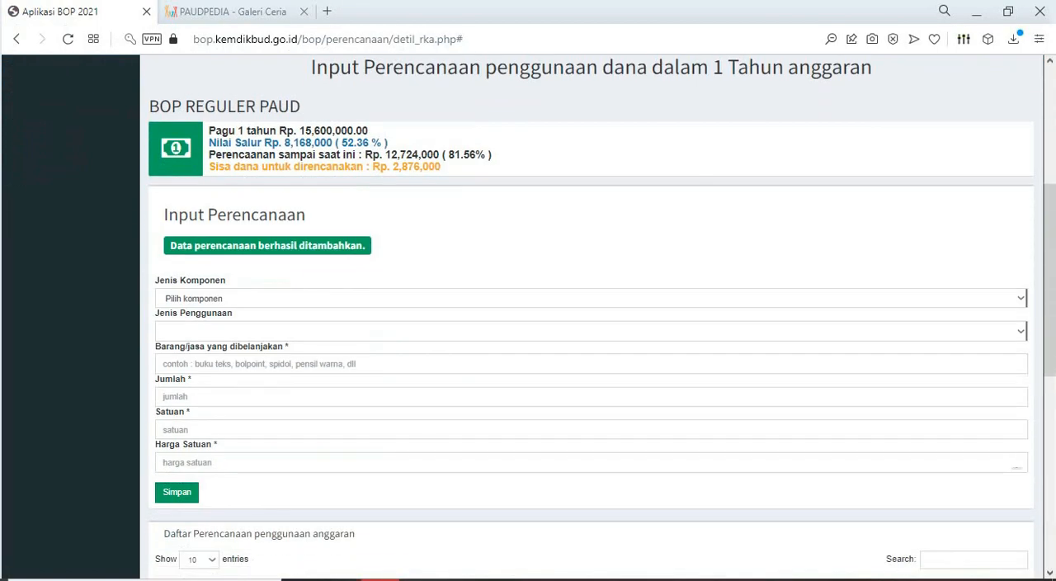
{"action": "left_click", "coordinate": [1021, 298]}
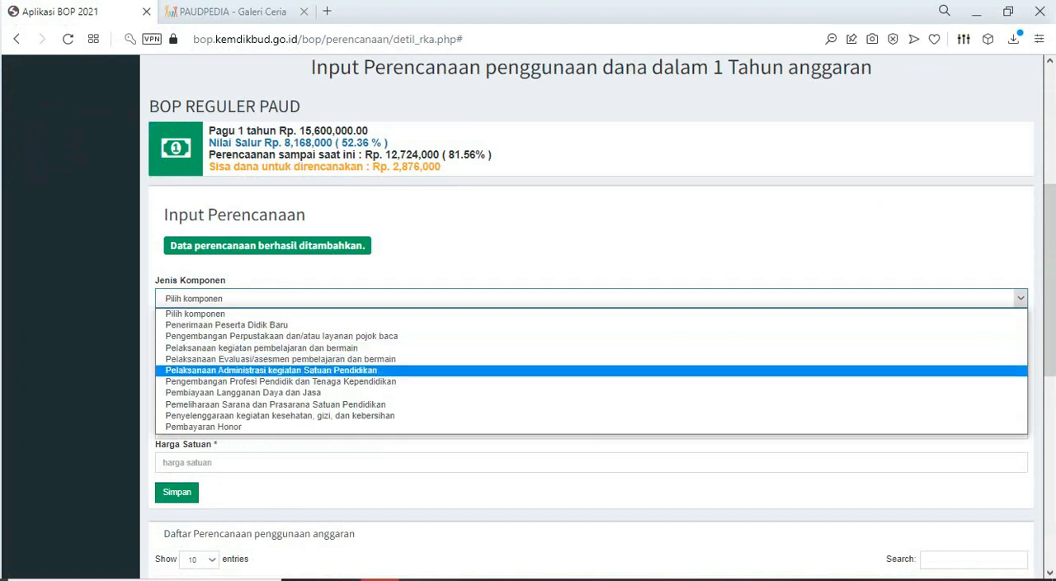
{"action": "left_click", "coordinate": [271, 370]}
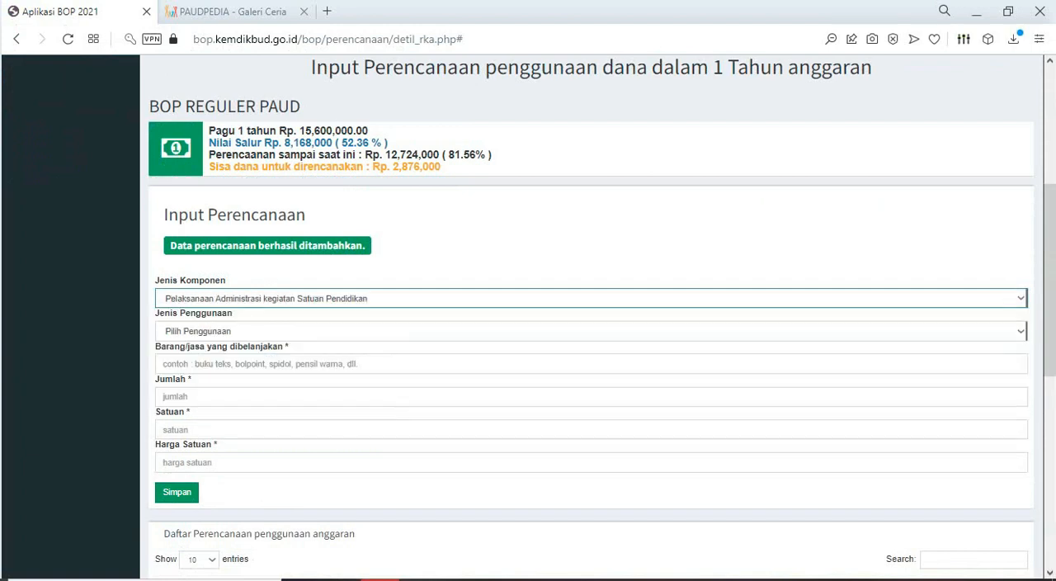
{"action": "left_click", "coordinate": [1021, 331]}
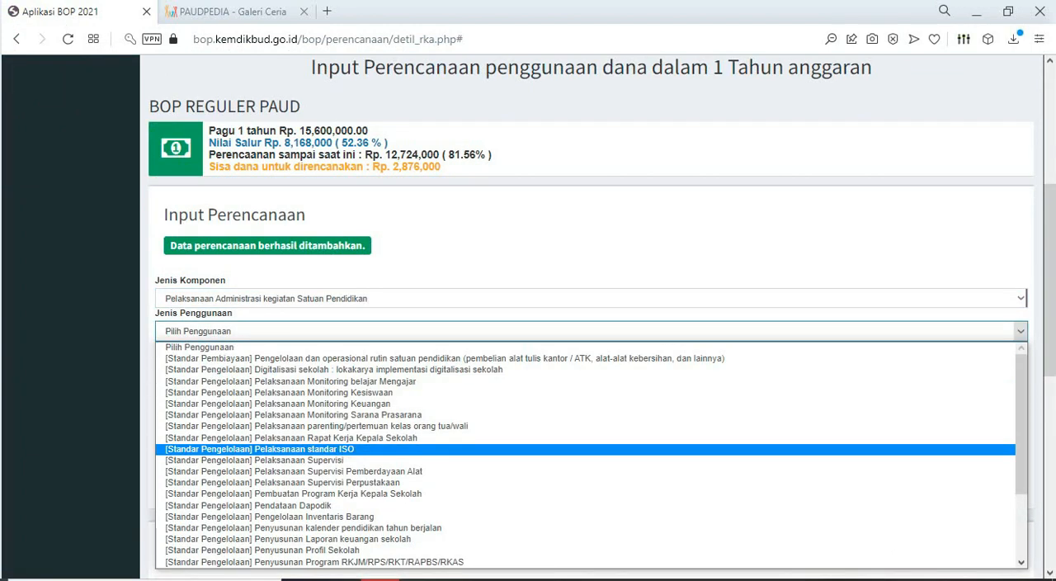
{"action": "scroll", "coordinate": [330, 483], "scroll_direction": "down", "scroll_amount": 3}
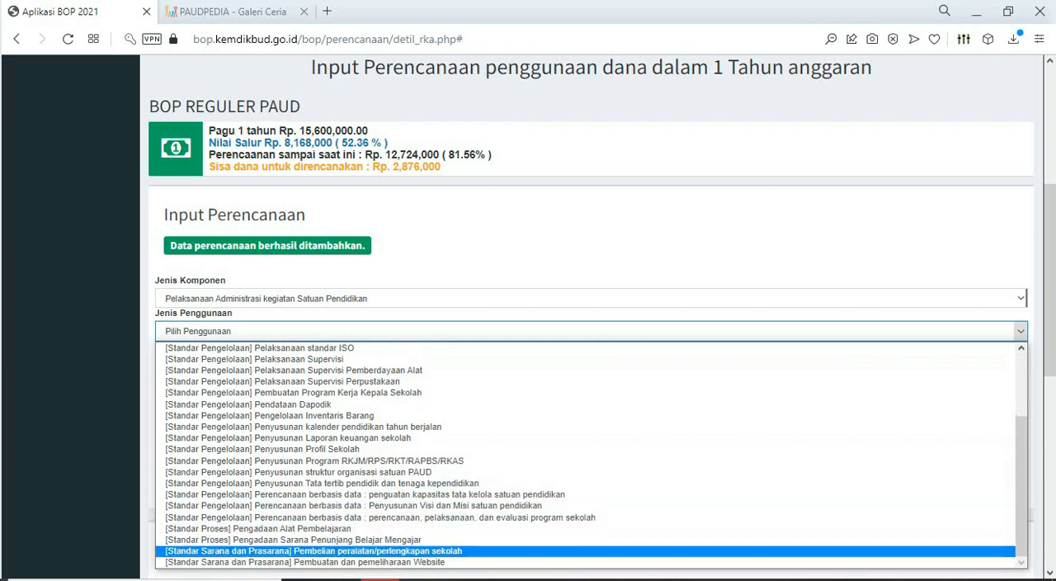
{"action": "left_click", "coordinate": [314, 551]}
{"action": "left_click", "coordinate": [313, 364]}
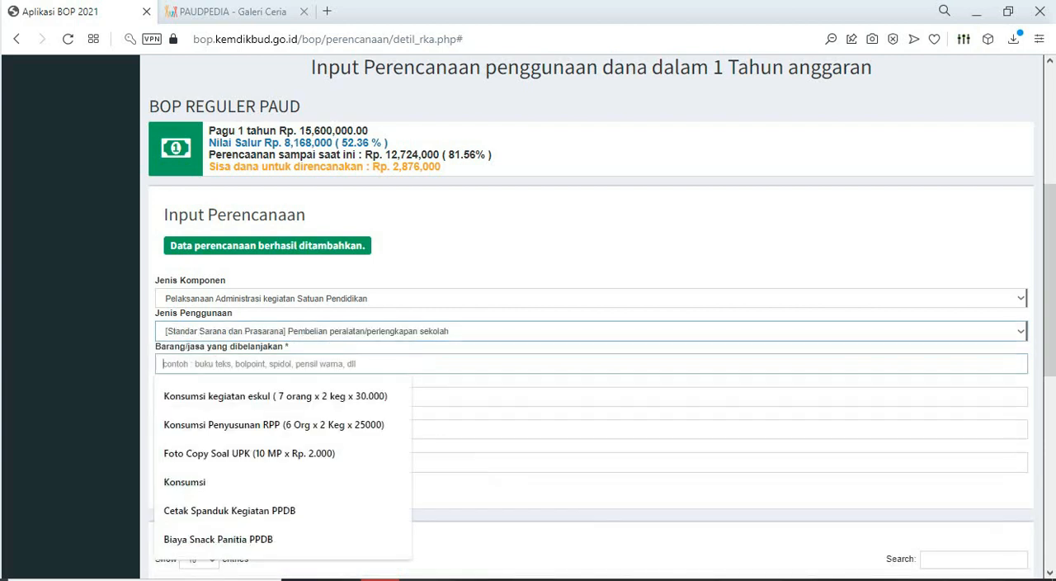
{"action": "key", "text": "ctrl+v"}
{"action": "left_click", "coordinate": [214, 397]}
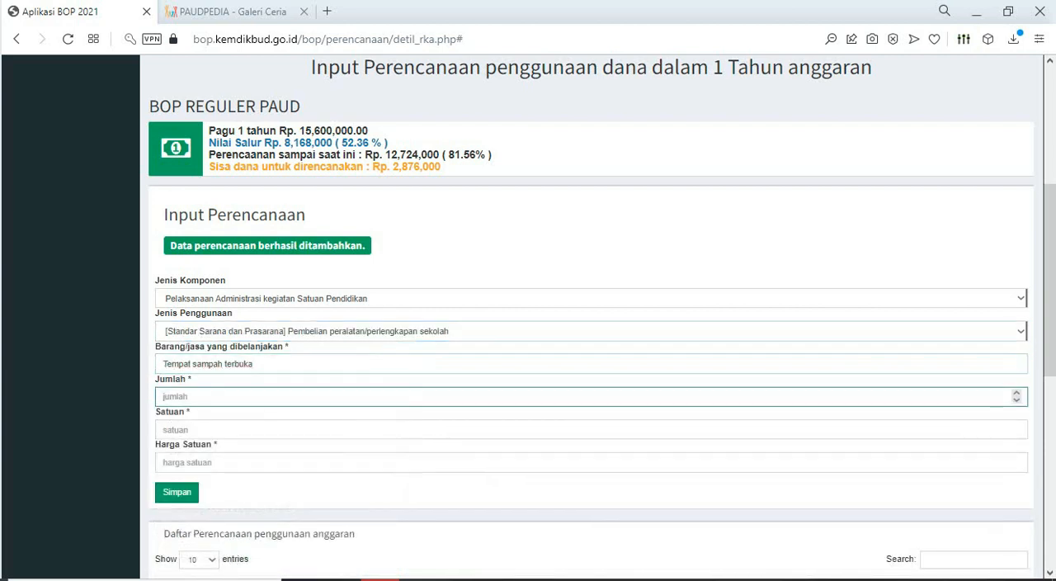
{"action": "key", "text": "alt+Tab"}
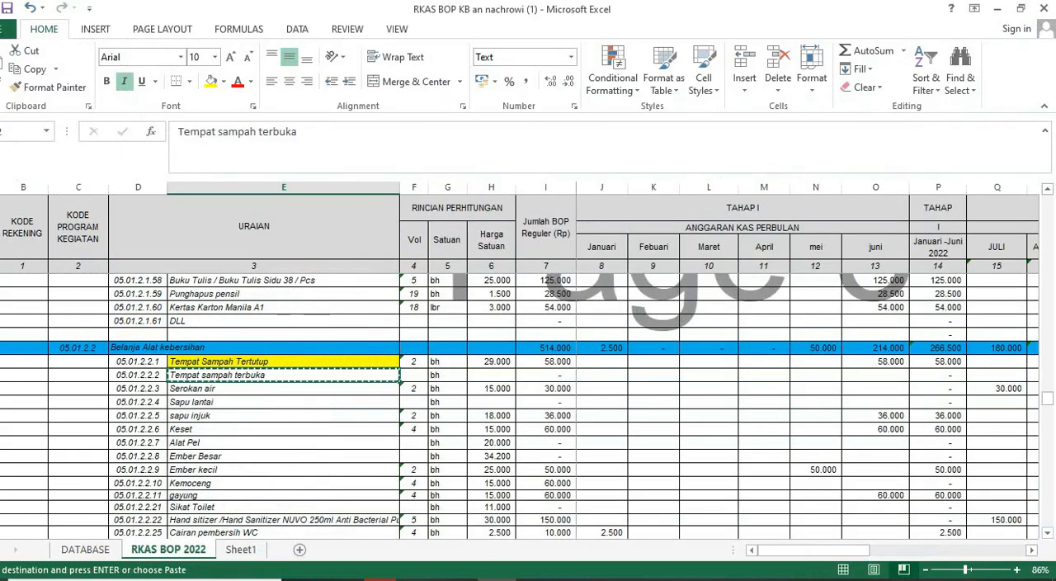
- Copy the "Serokan air" cell in Excel and paste it over the Barang/jasa text in Aplikasi BOP
{"action": "left_click", "coordinate": [283, 389]}
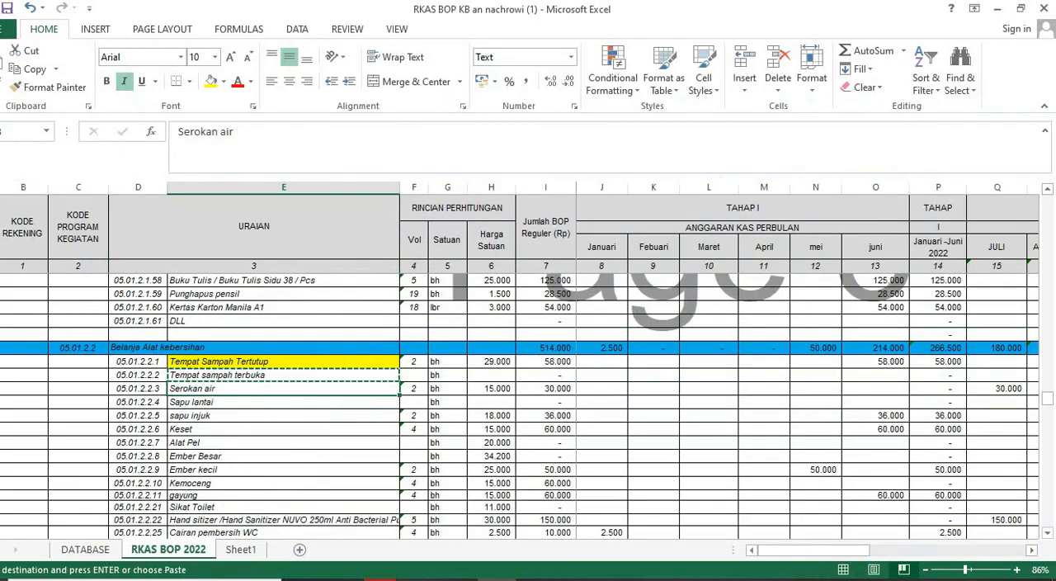
{"action": "key", "text": "ctrl+c"}
{"action": "key", "text": "alt+Tab"}
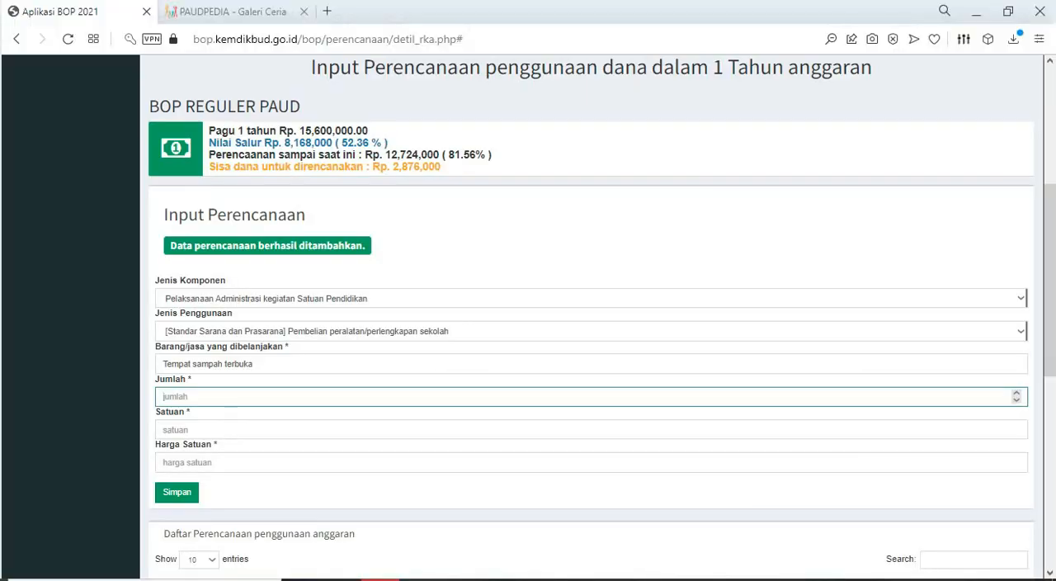
{"action": "key", "text": "shift+Tab"}
{"action": "key", "text": "ctrl+v"}
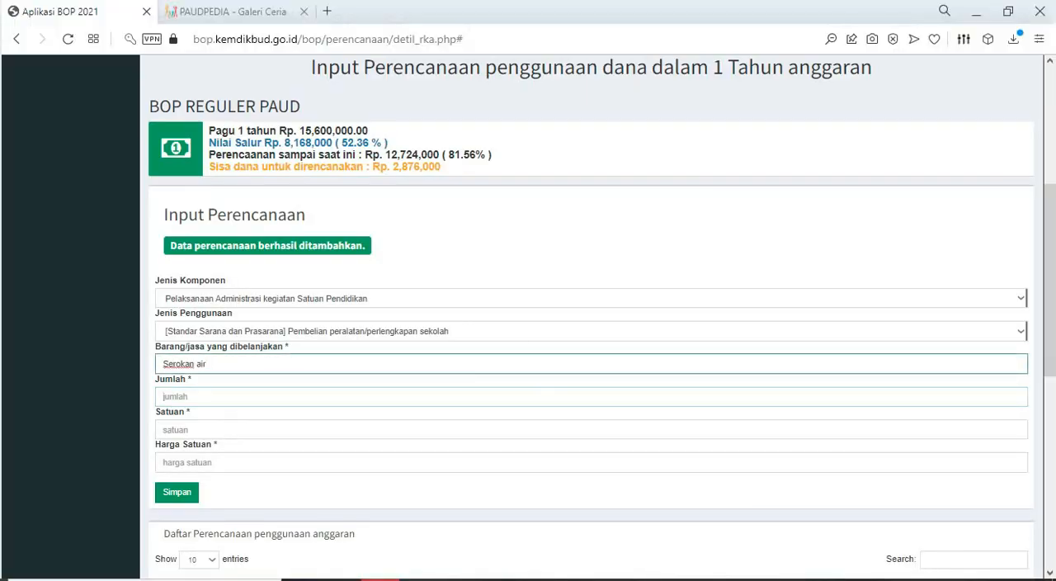
- Check Serokan air's figures in Excel, set Jumlah to 2, Satuan to BH and Harga Satuan to 15000, and save the entry
{"action": "key", "text": "alt+Tab"}
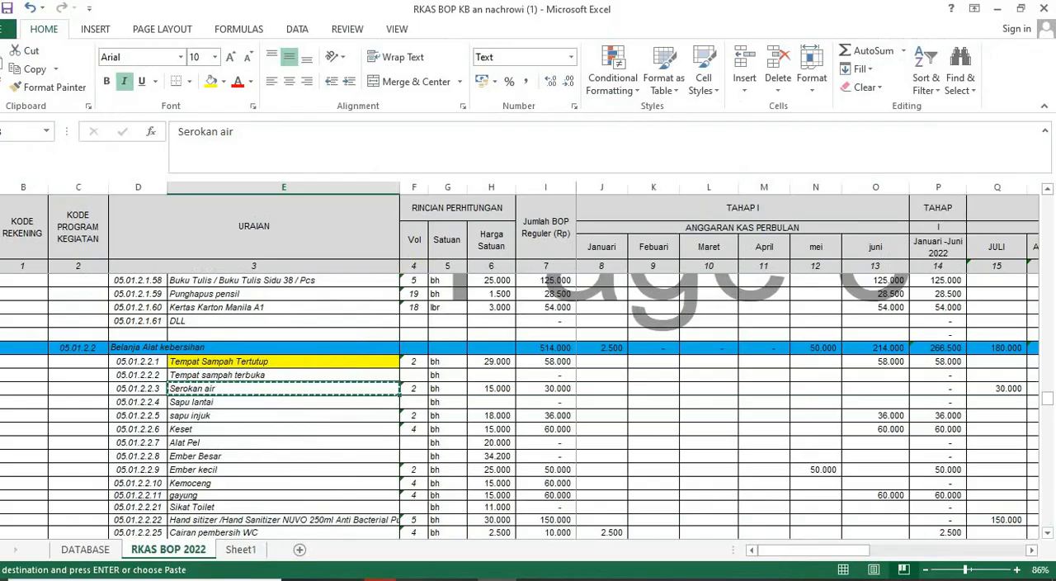
{"action": "key", "text": "alt+Tab"}
{"action": "key", "text": "Tab"}
{"action": "type", "text": "2"}
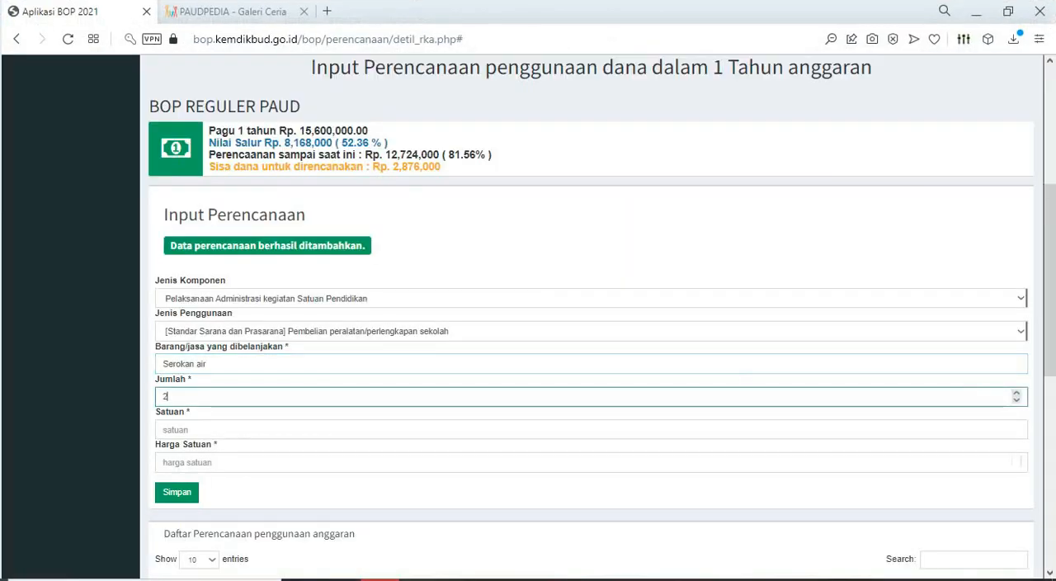
{"action": "key", "text": "Tab"}
{"action": "type", "text": "BH"}
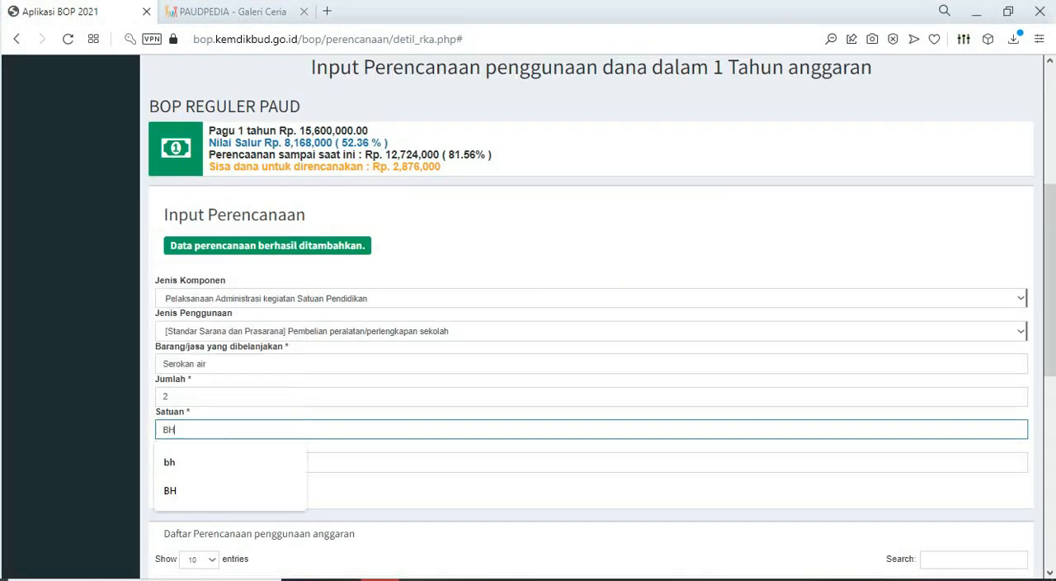
{"action": "key", "text": "Tab"}
{"action": "type", "text": "15000"}
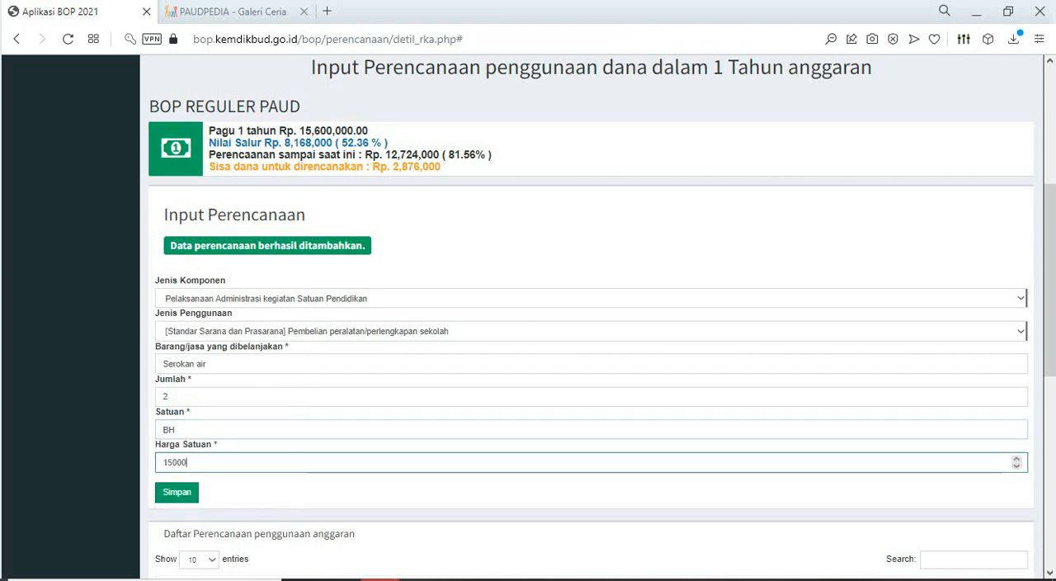
{"action": "key", "text": "Return"}
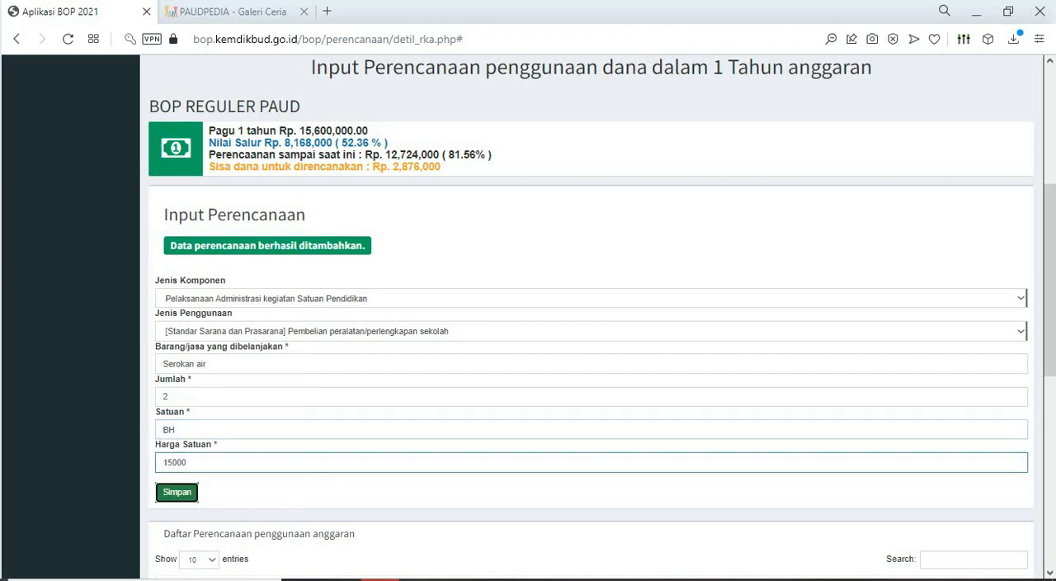
- In Excel, fill the "Serokan air" cell yellow and copy the "sapu injuk" cell
{"action": "key", "text": "alt+Tab"}
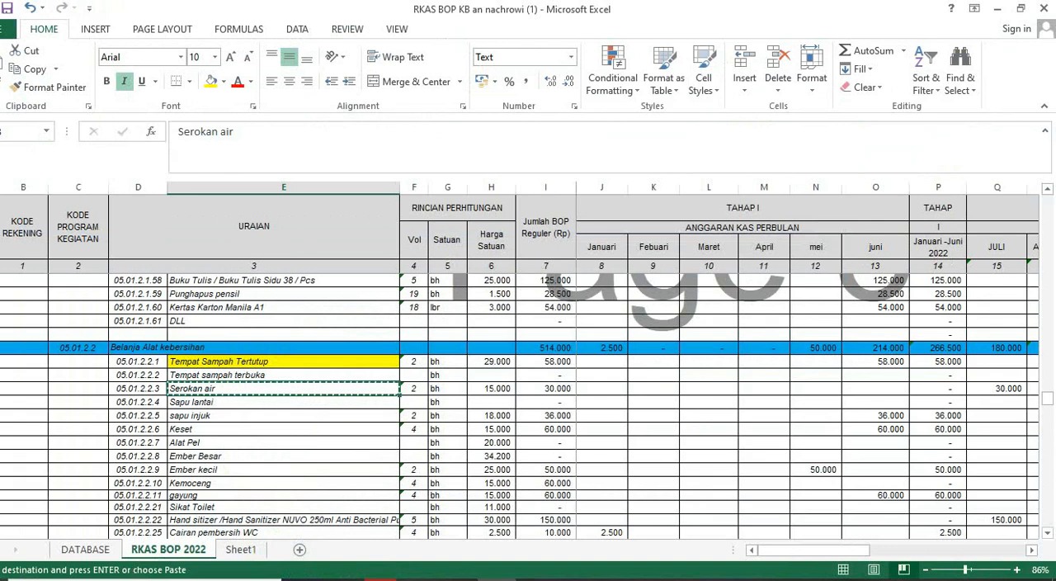
{"action": "left_click", "coordinate": [212, 81]}
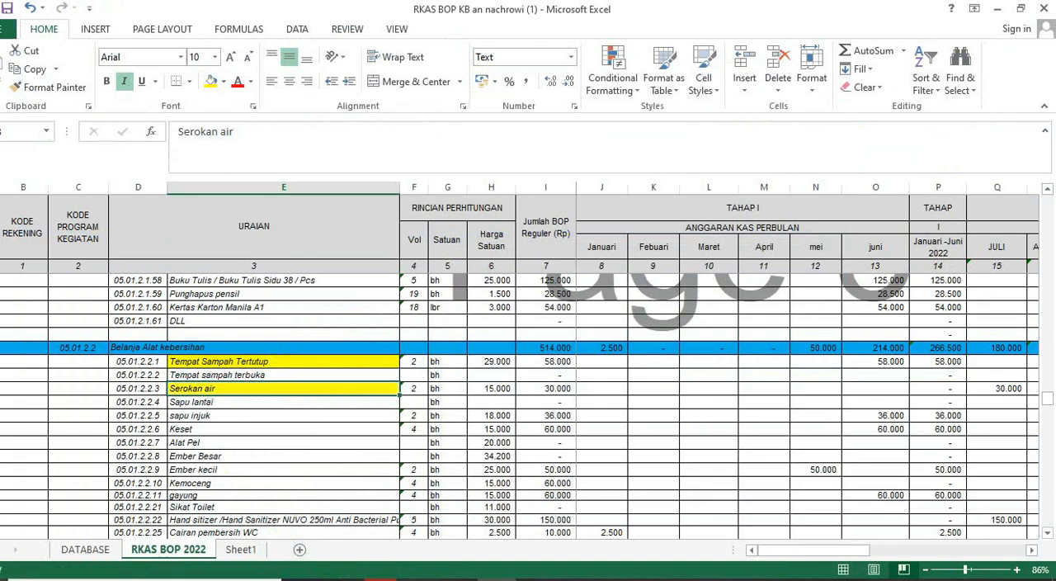
{"action": "left_click", "coordinate": [284, 416]}
{"action": "key", "text": "ctrl+c"}
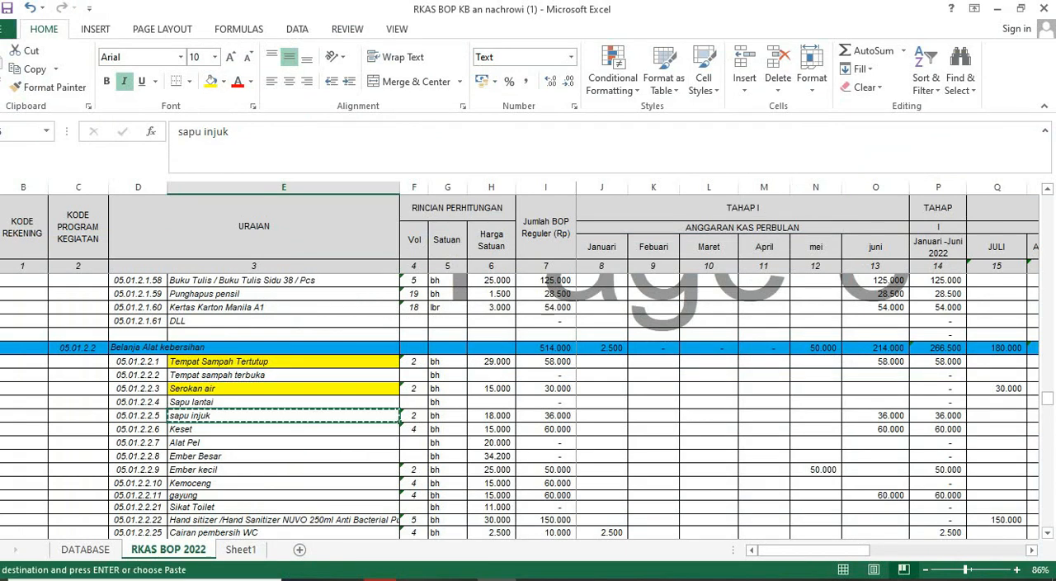
- In Aplikasi BOP, choose Pelaksanaan Administrasi kegiatan Satuan Pendidikan with Pembelian peralatan/perlengkapan sekolah, and enter "sapu injuk" as Barang/jasa
{"action": "key", "text": "alt+Tab"}
{"action": "scroll", "coordinate": [590, 330], "scroll_direction": "down", "scroll_amount": 5}
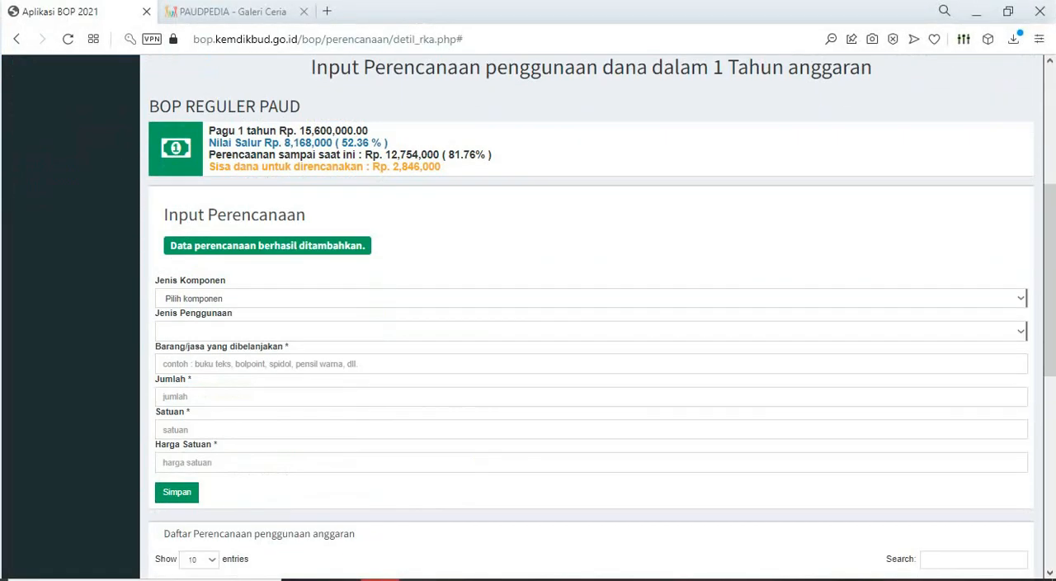
{"action": "left_click", "coordinate": [591, 298]}
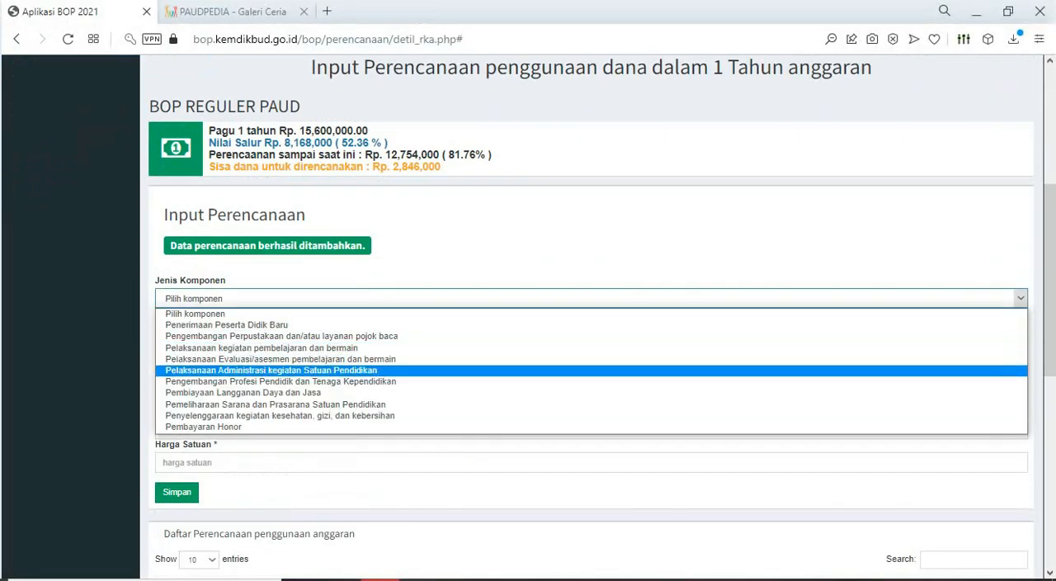
{"action": "left_click", "coordinate": [273, 371]}
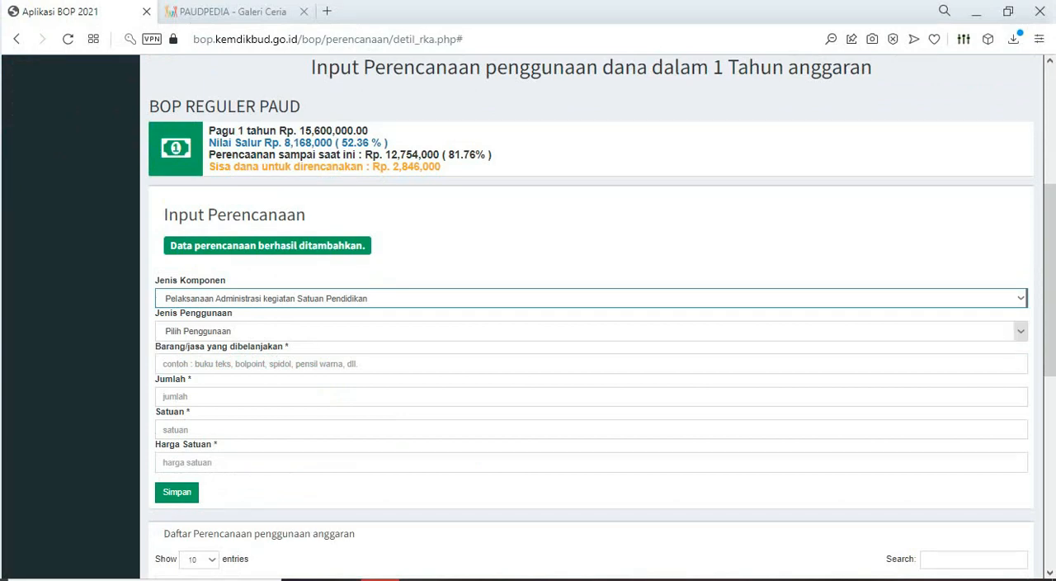
{"action": "left_click", "coordinate": [281, 331]}
{"action": "scroll", "coordinate": [281, 471], "scroll_direction": "down", "scroll_amount": 3}
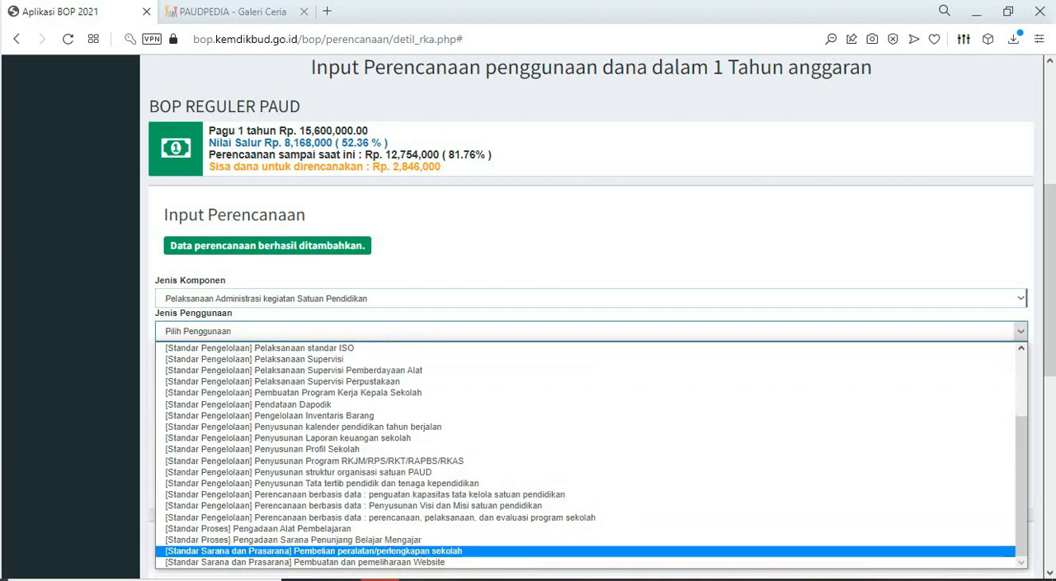
{"action": "left_click", "coordinate": [313, 550]}
{"action": "left_click", "coordinate": [277, 364]}
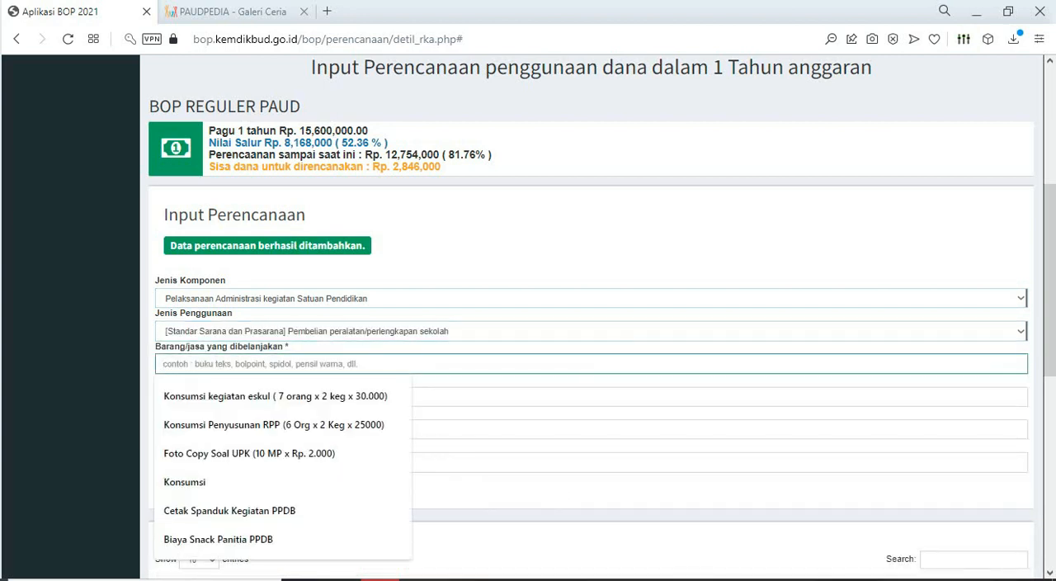
{"action": "type", "text": "sapu injuk"}
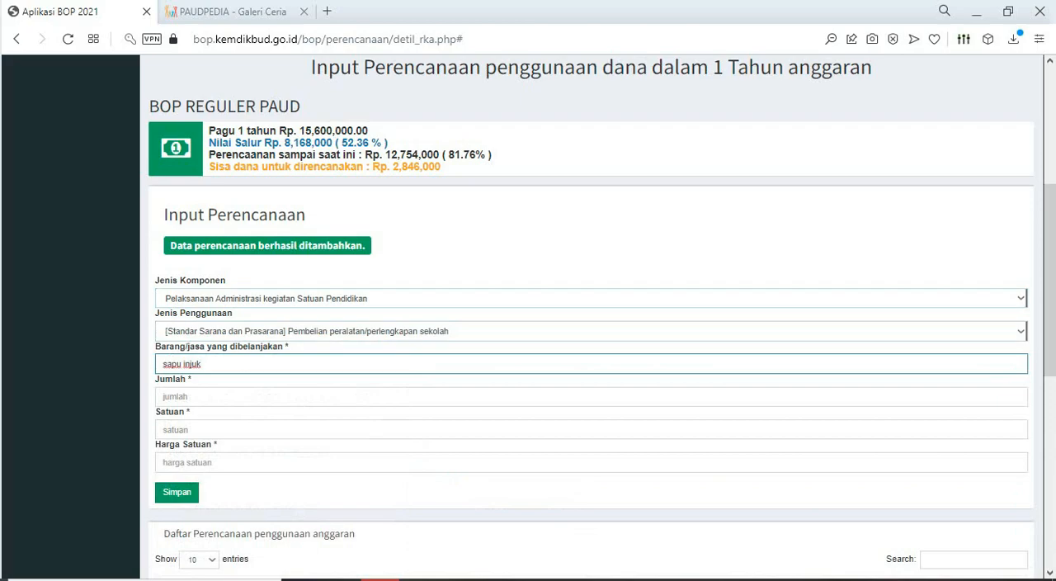
- Check sapu injuk's figures in Excel, set Jumlah to 2, Satuan to BH and Harga Satuan to 18000, and save the entry
{"action": "left_click", "coordinate": [497, 580]}
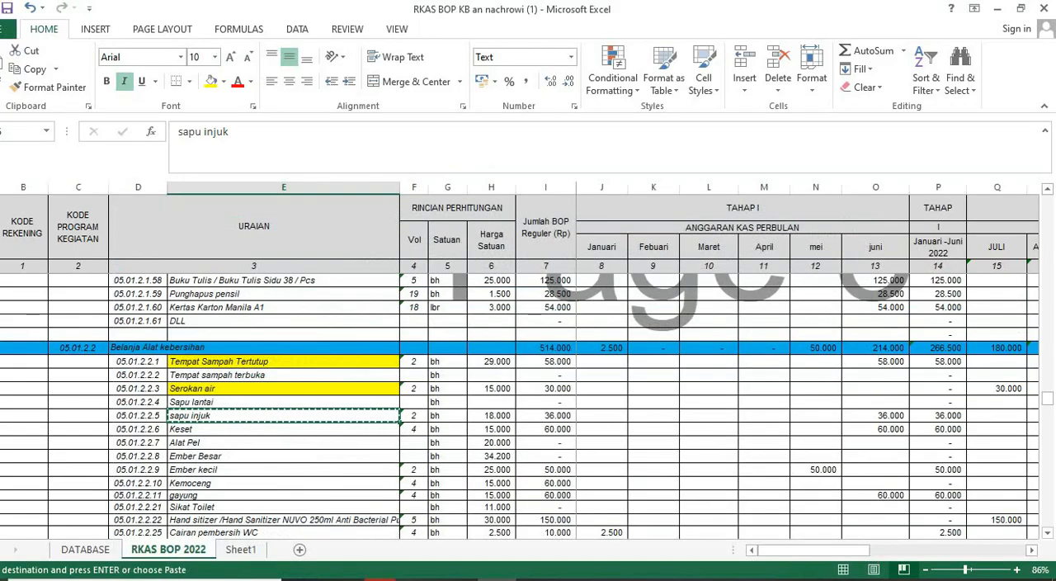
{"action": "left_click", "coordinate": [371, 578]}
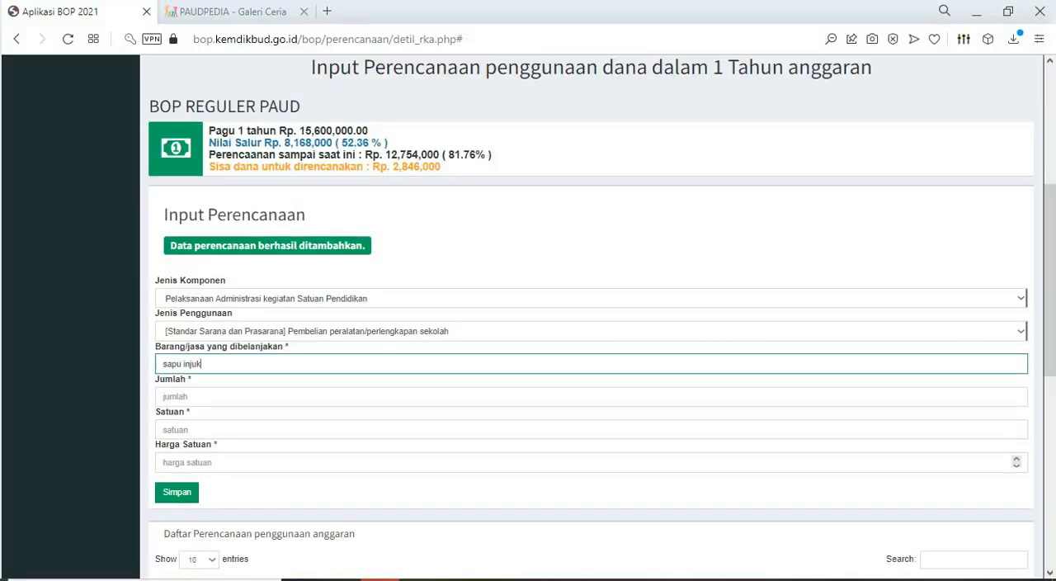
{"action": "left_click", "coordinate": [272, 397]}
{"action": "left_click", "coordinate": [266, 429]}
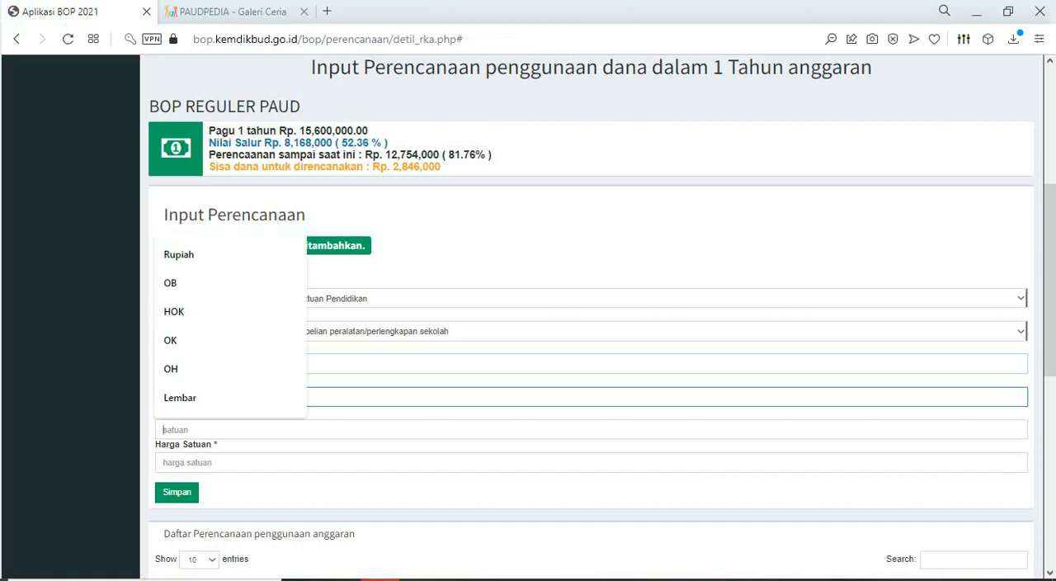
{"action": "type", "text": "BH"}
{"action": "key", "text": "Tab"}
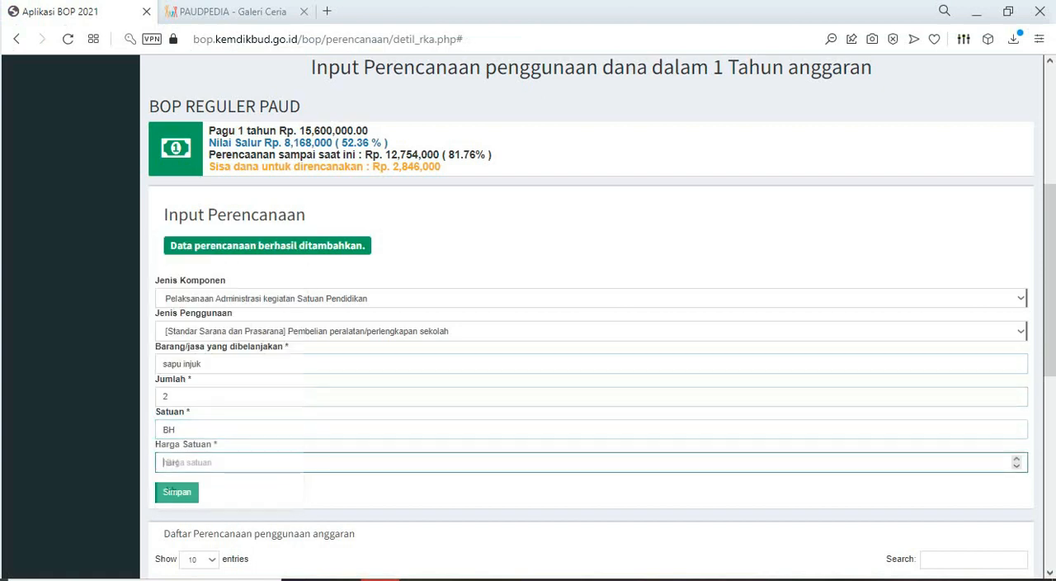
{"action": "type", "text": "18000"}
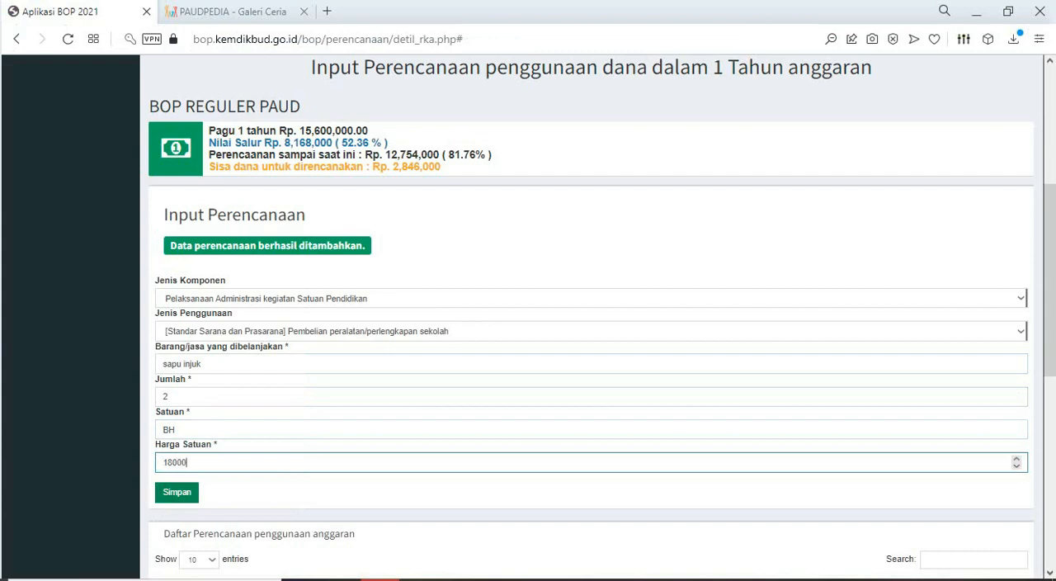
{"action": "key", "text": "Tab"}
{"action": "key", "text": "Return"}
- In Excel, fill the "sapu injuk" cell yellow and copy the "Keset" cell below it
{"action": "key", "text": "alt+Tab"}
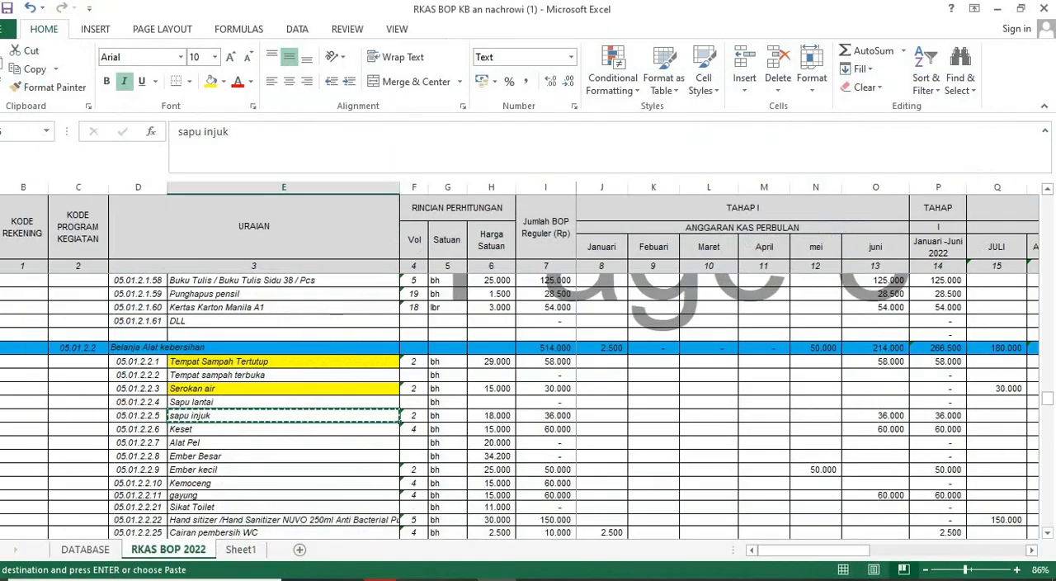
{"action": "left_click", "coordinate": [211, 81]}
{"action": "scroll", "coordinate": [528, 406], "scroll_direction": "down", "scroll_amount": 2}
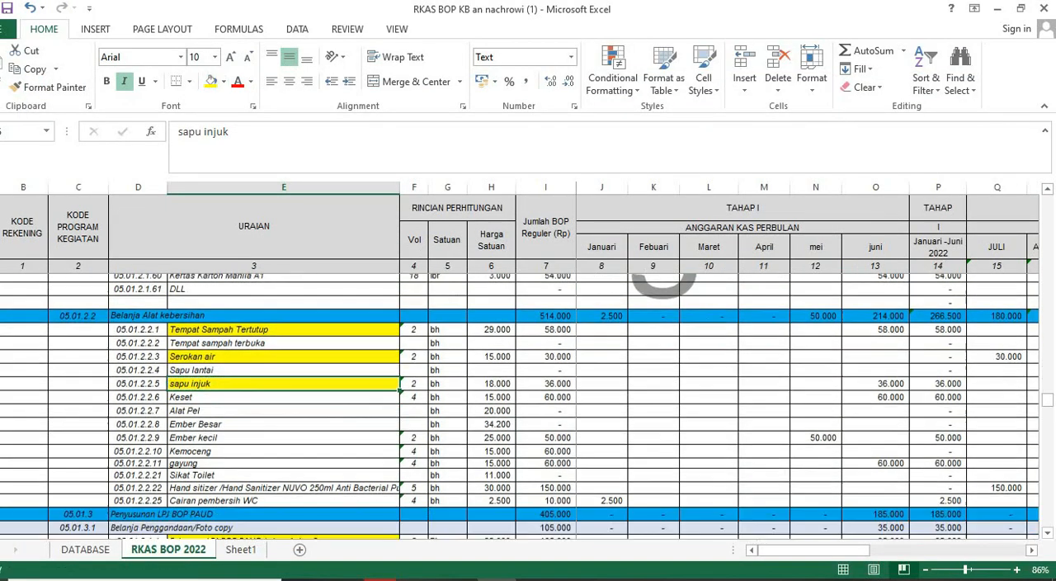
{"action": "left_click", "coordinate": [283, 348]}
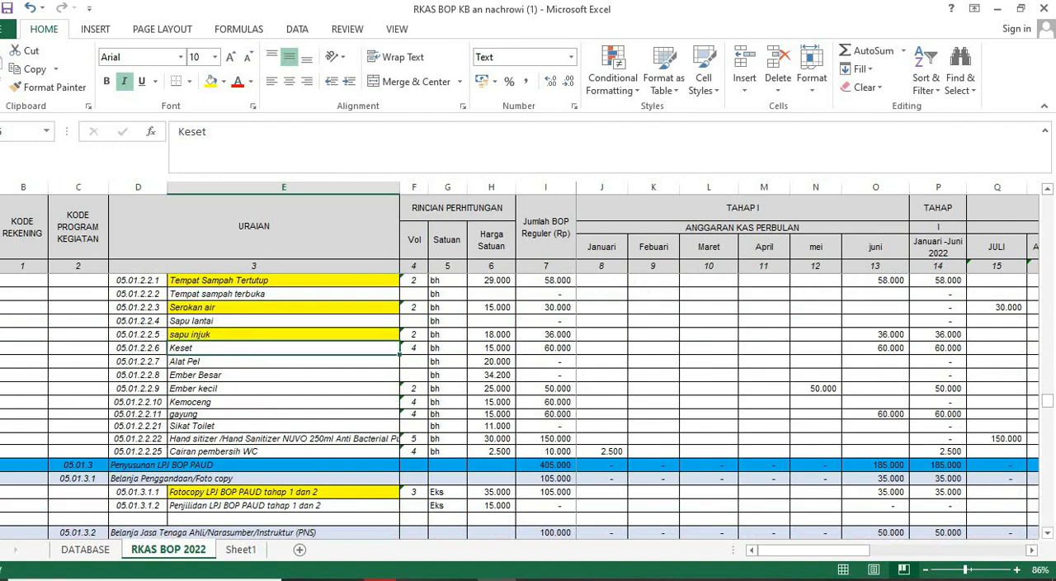
{"action": "key", "text": "ctrl+c"}
- In Aplikasi BOP, choose Pelaksanaan Administrasi kegiatan Satuan Pendidikan with Pembelian peralatan/perlengkapan sekolah, and enter "Keset" as Barang/jasa
{"action": "key", "text": "alt+Tab"}
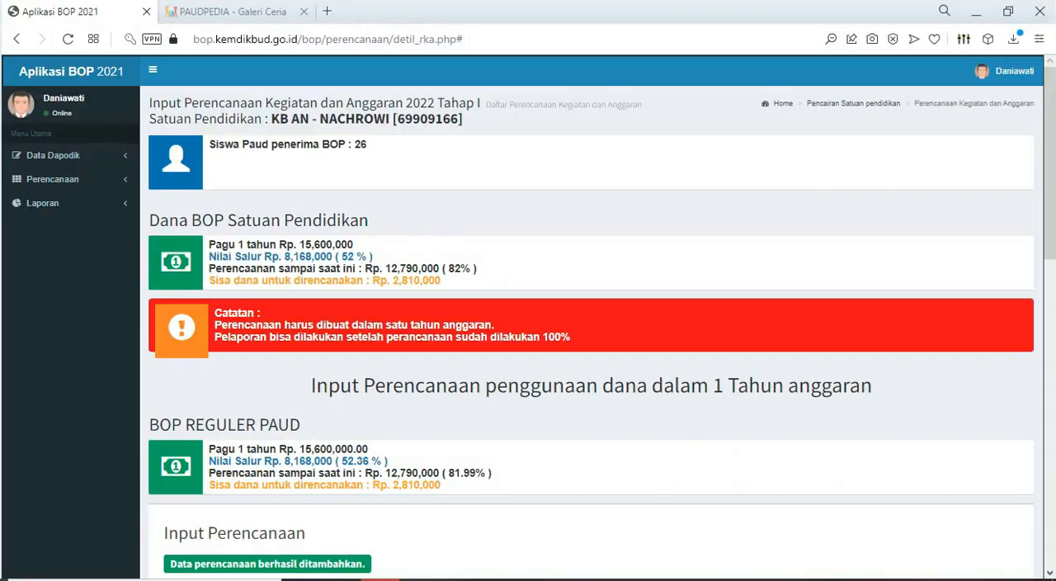
{"action": "scroll", "coordinate": [591, 330], "scroll_direction": "down", "scroll_amount": 3}
{"action": "left_click", "coordinate": [591, 377]}
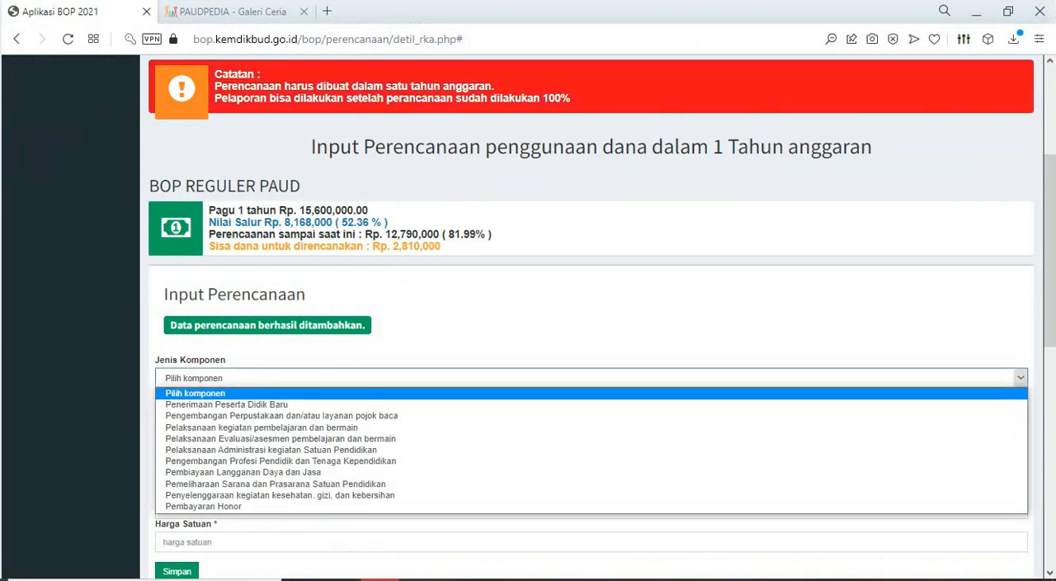
{"action": "left_click", "coordinate": [271, 450]}
{"action": "scroll", "coordinate": [330, 429], "scroll_direction": "down", "scroll_amount": 5}
{"action": "scroll", "coordinate": [330, 372], "scroll_direction": "up", "scroll_amount": 3}
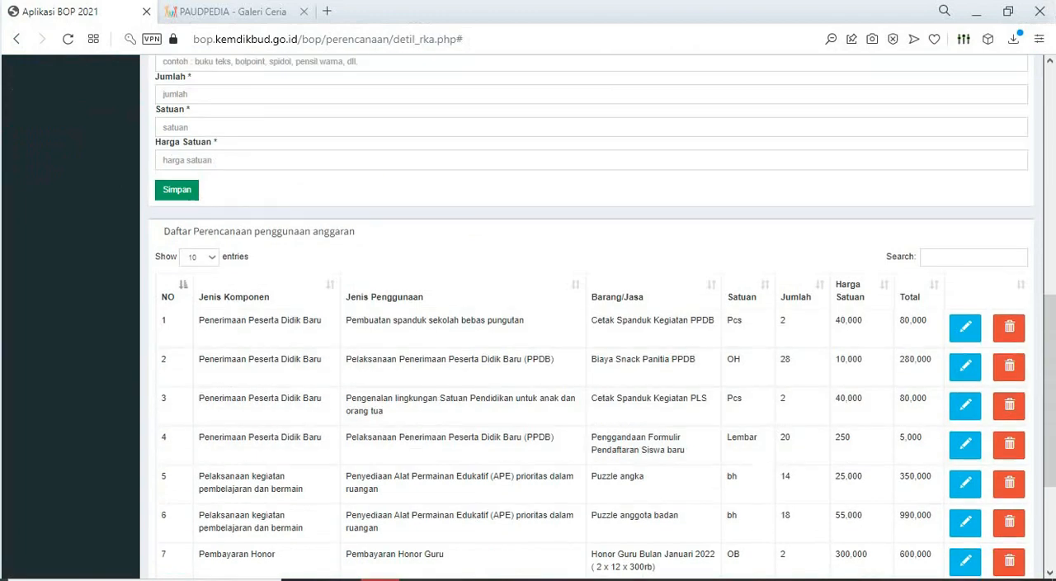
{"action": "left_click", "coordinate": [330, 252]}
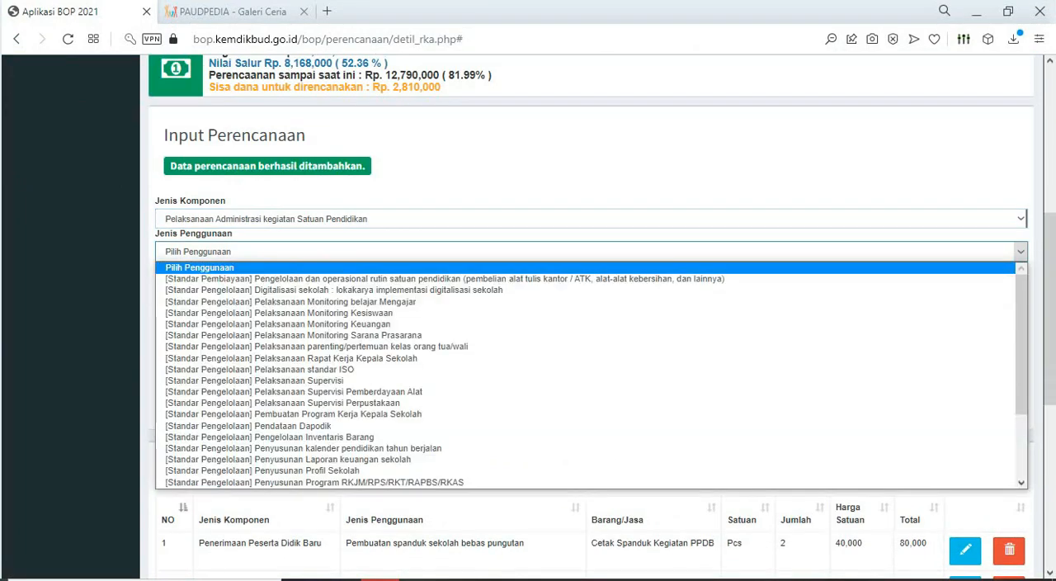
{"action": "scroll", "coordinate": [330, 373], "scroll_direction": "down", "scroll_amount": 2}
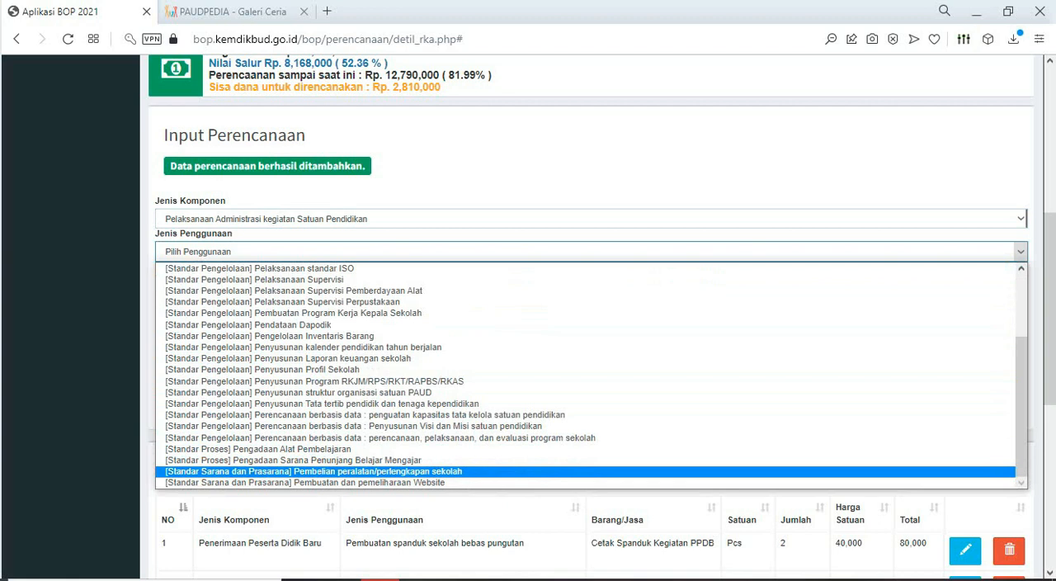
{"action": "left_click", "coordinate": [330, 471]}
{"action": "left_click", "coordinate": [330, 284]}
{"action": "type", "text": "Keset"}
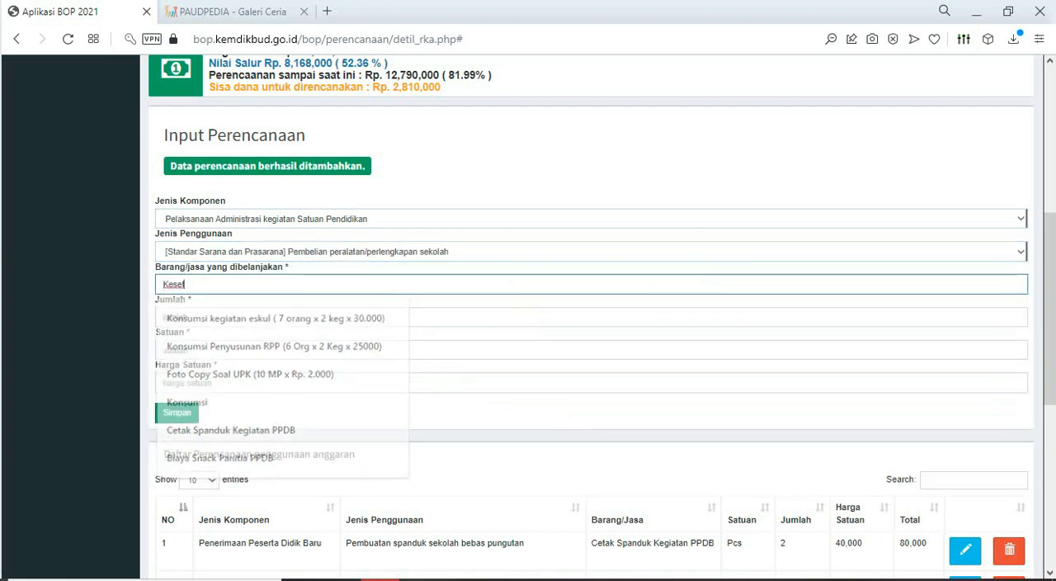
- Check Keset's figures in Excel, set Jumlah to 4, Satuan to BH and Harga Satuan to 15000 in Aplikasi BOP, and save the entry
{"action": "left_click", "coordinate": [330, 317]}
{"action": "key", "text": "alt+Tab"}
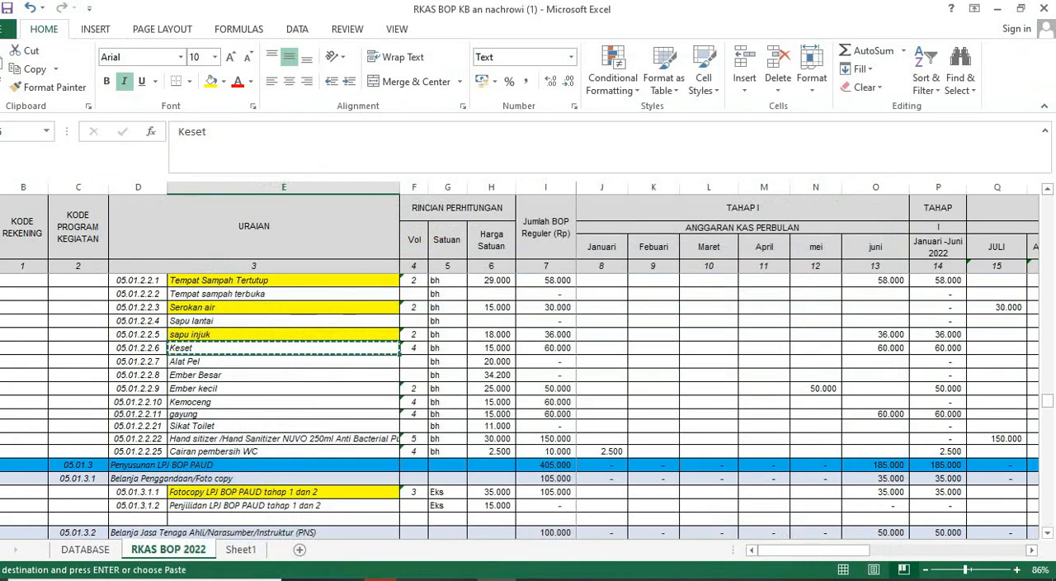
{"action": "key", "text": "alt+Tab"}
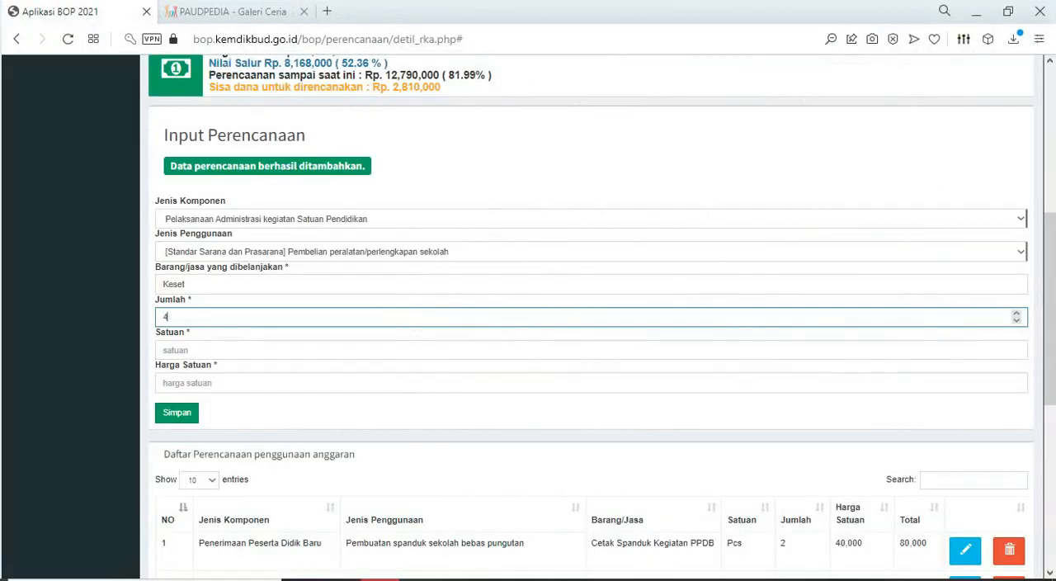
{"action": "left_click", "coordinate": [330, 350]}
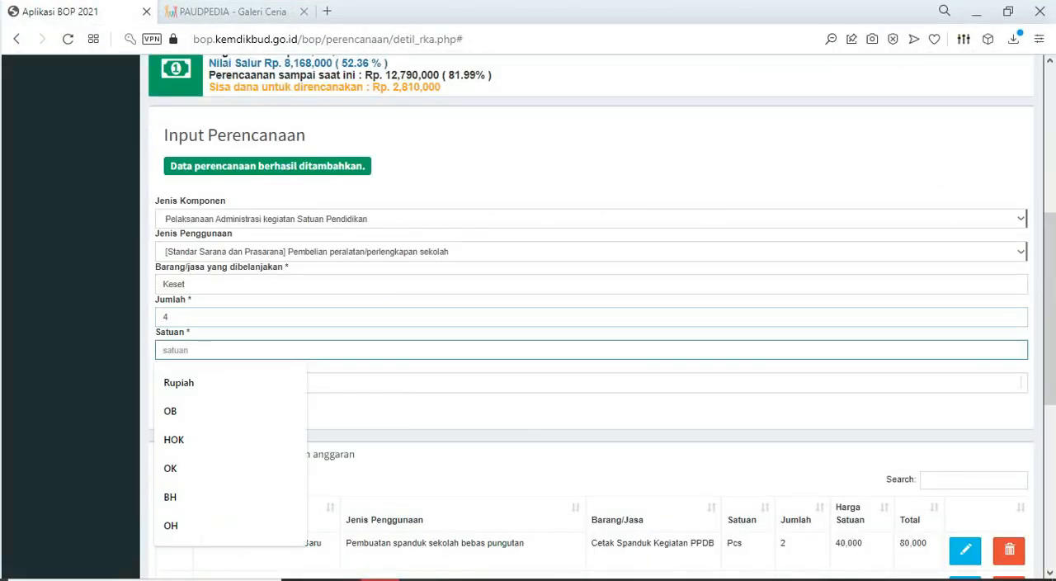
{"action": "type", "text": "O"}
{"action": "key", "text": "BackSpace"}
{"action": "type", "text": "BH"}
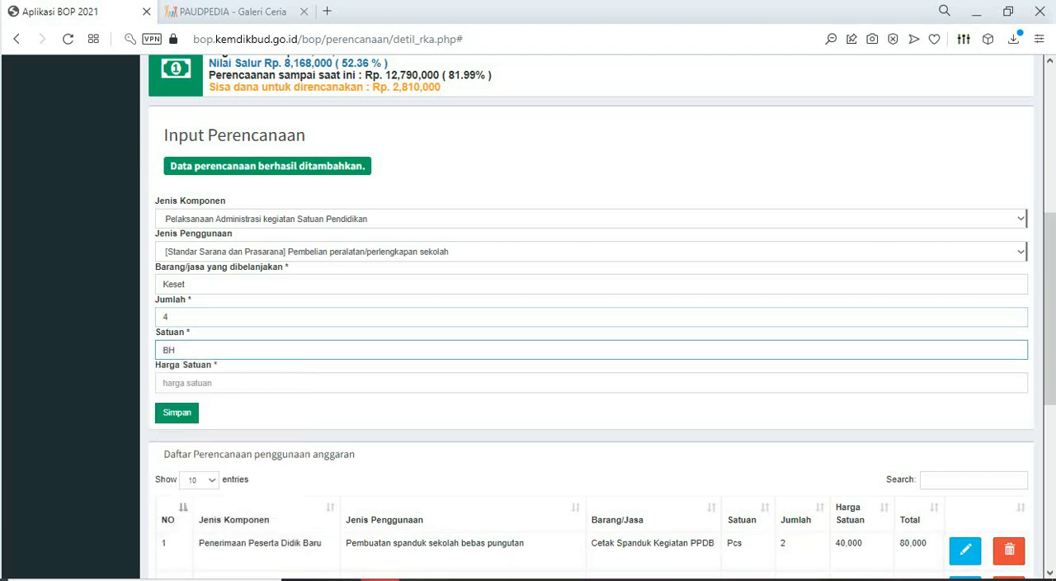
{"action": "key", "text": "alt+Tab"}
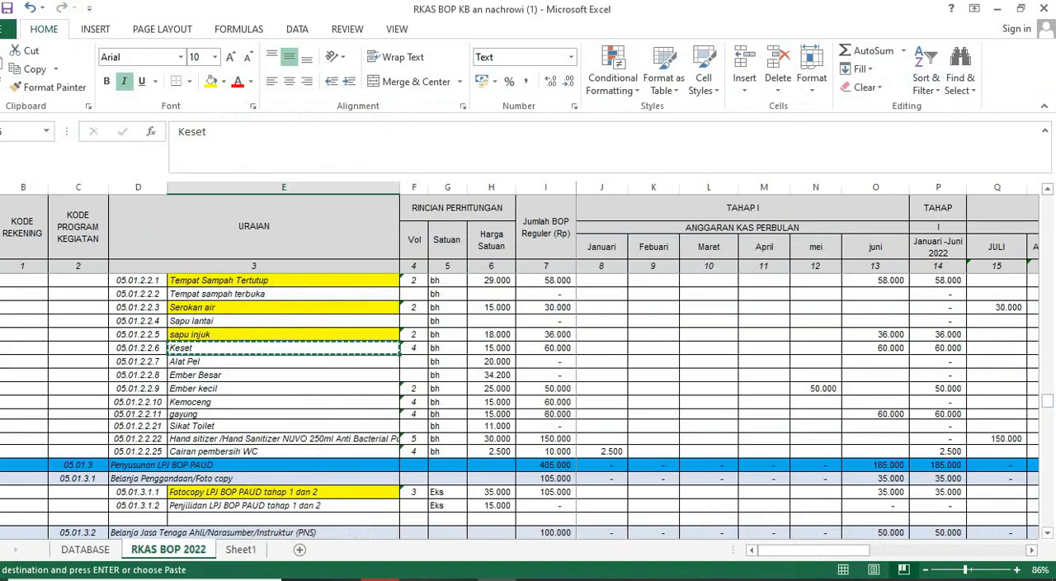
{"action": "key", "text": "alt+Tab"}
{"action": "key", "text": "Tab"}
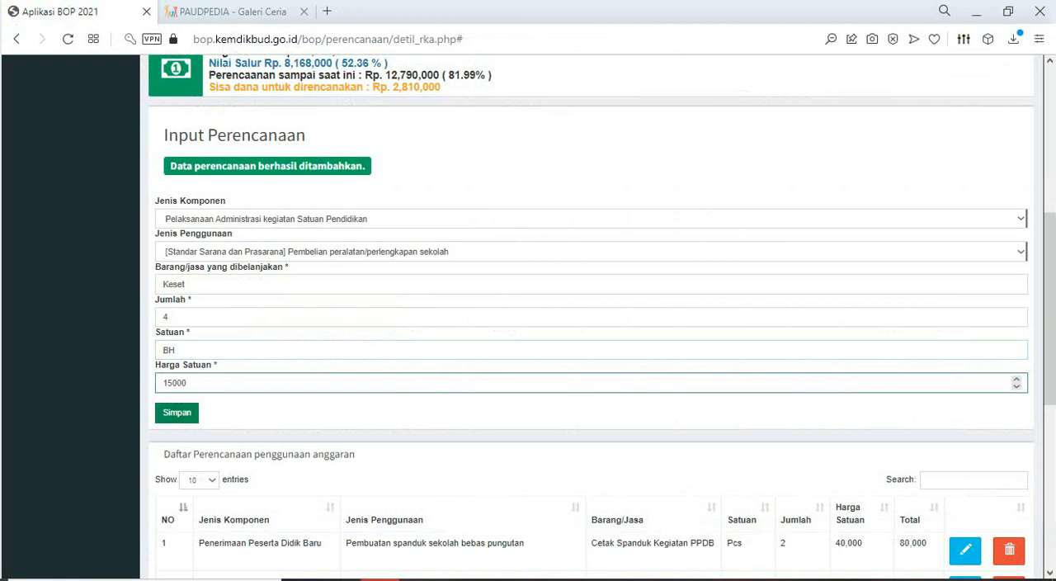
{"action": "key", "text": "Return"}
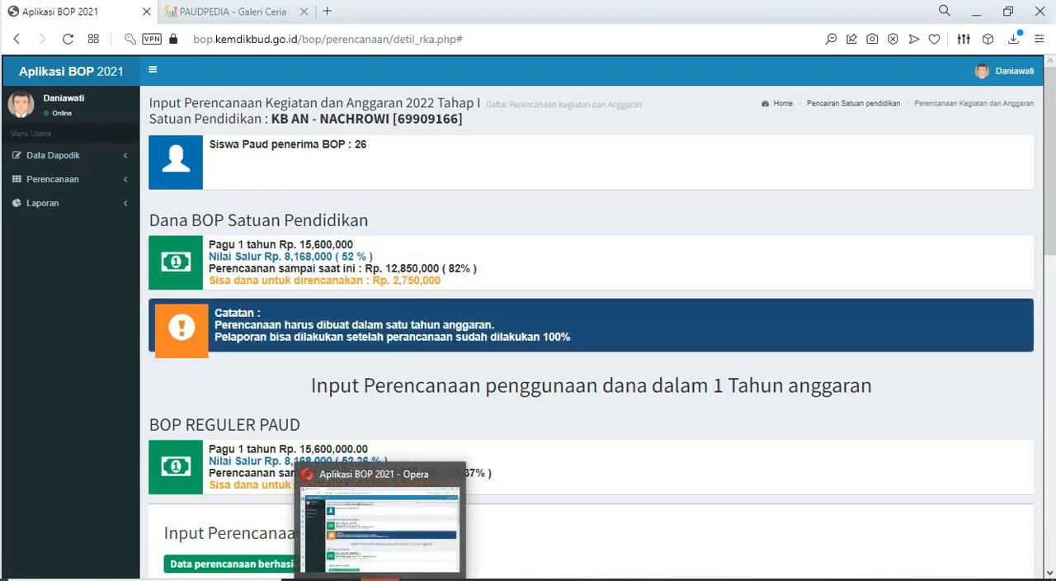
- In Excel, fill the "Keset" cell yellow and copy the "Ember kecil" cell
{"action": "left_click", "coordinate": [381, 579]}
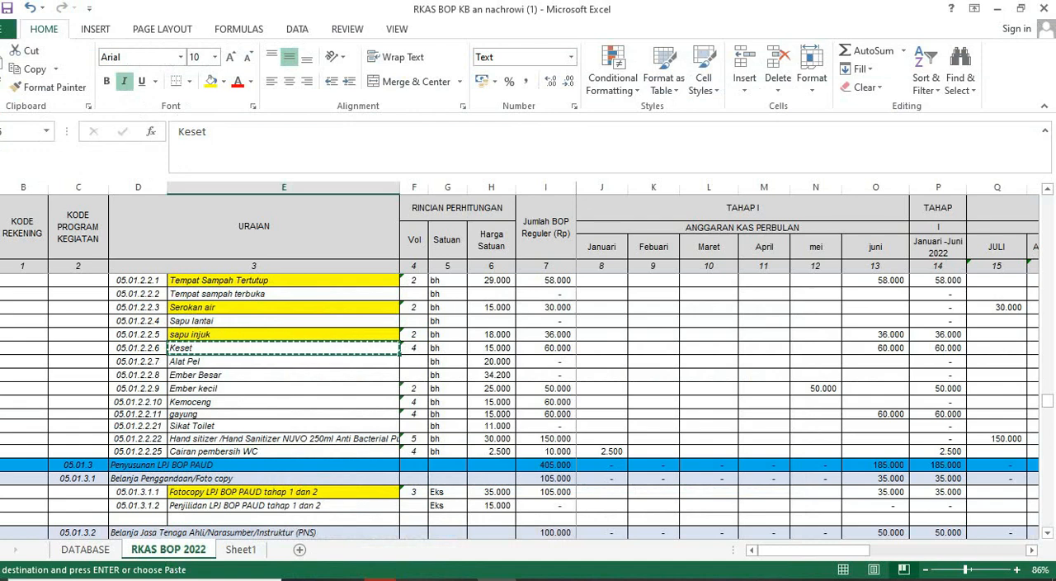
{"action": "left_click", "coordinate": [212, 82]}
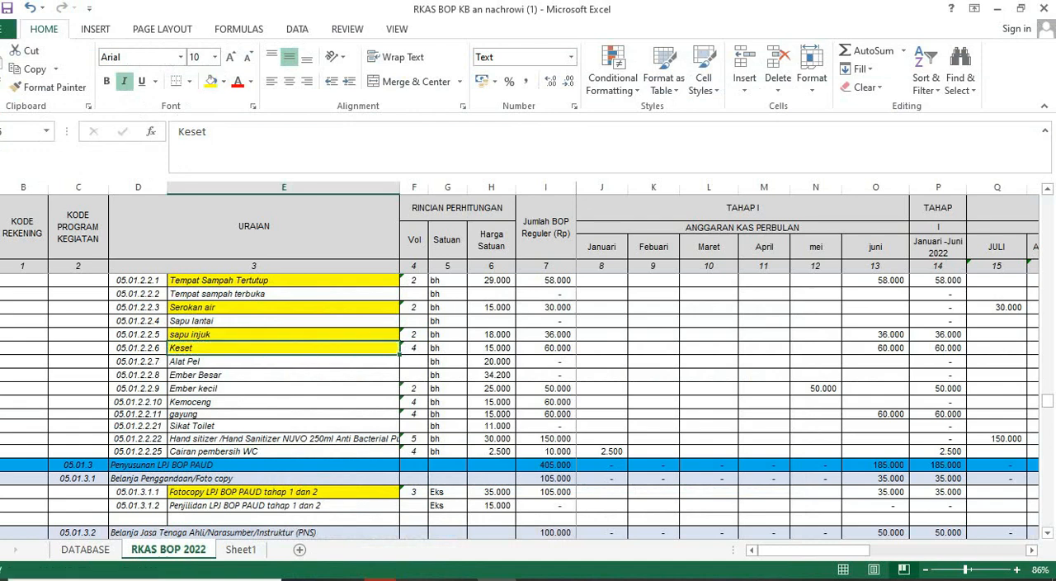
{"action": "left_click", "coordinate": [247, 389]}
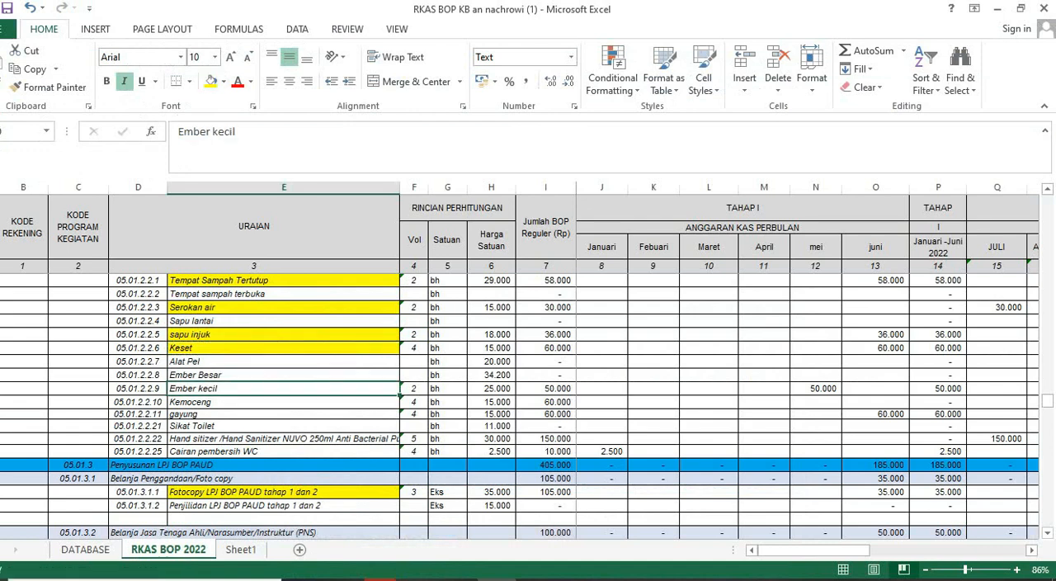
{"action": "key", "text": "ctrl+c"}
- In Aplikasi BOP, choose Pelaksanaan Administrasi kegiatan Satuan Pendidikan with Pembelian peralatan/perlengkapan sekolah, and enter "Ember kecil" as Barang/jasa
{"action": "key", "text": "alt+Tab"}
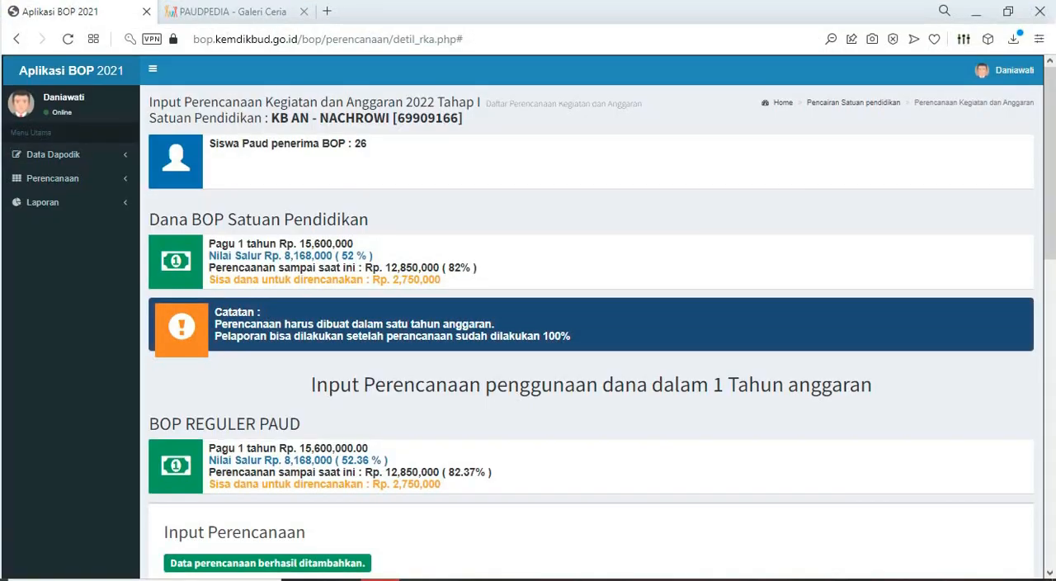
{"action": "scroll", "coordinate": [591, 372], "scroll_direction": "down", "scroll_amount": 3}
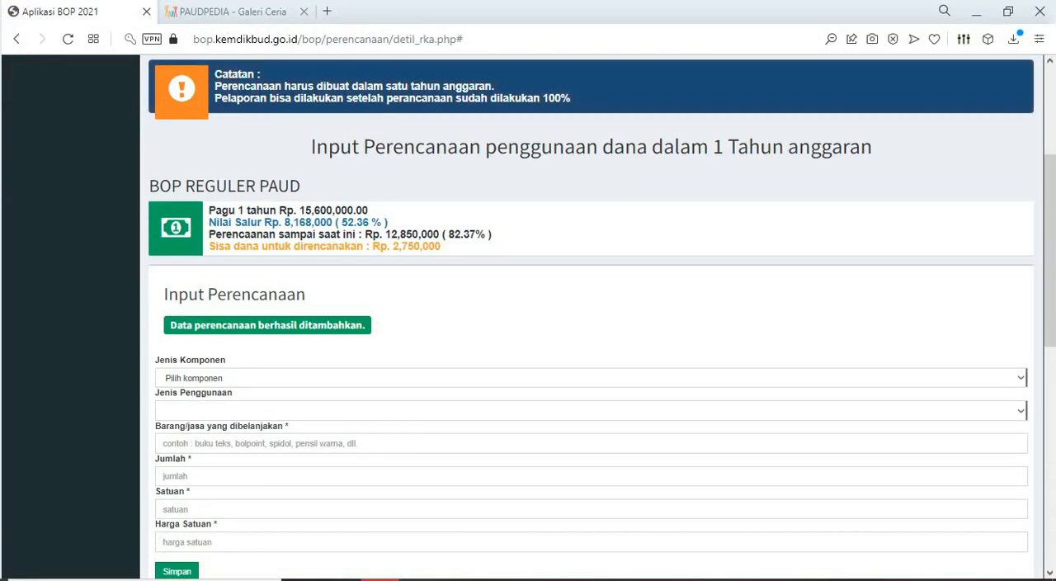
{"action": "scroll", "coordinate": [1021, 379], "scroll_direction": "down", "scroll_amount": 1}
{"action": "left_click", "coordinate": [1021, 298]}
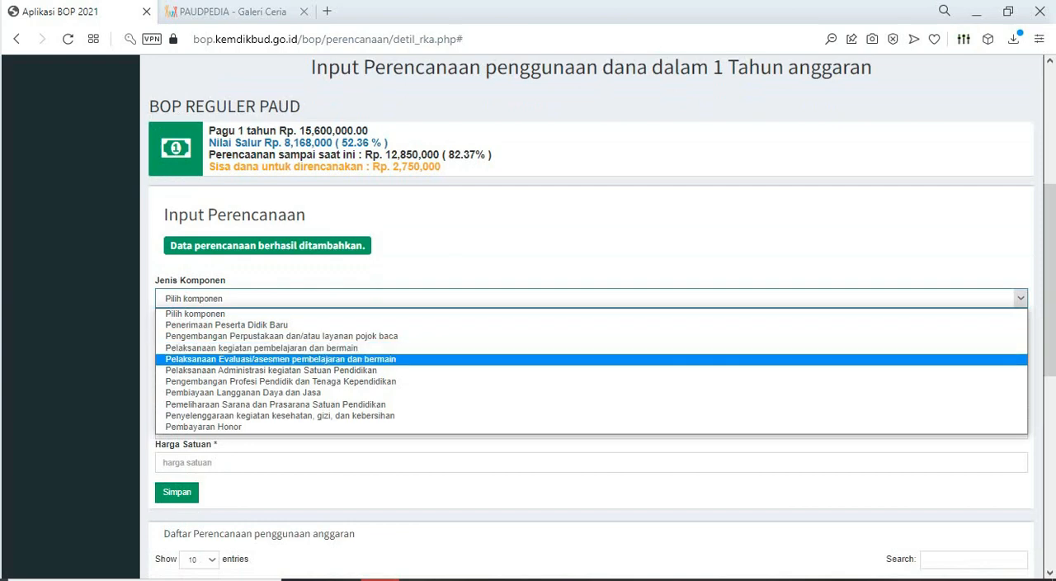
{"action": "left_click", "coordinate": [330, 371]}
{"action": "left_click", "coordinate": [330, 331]}
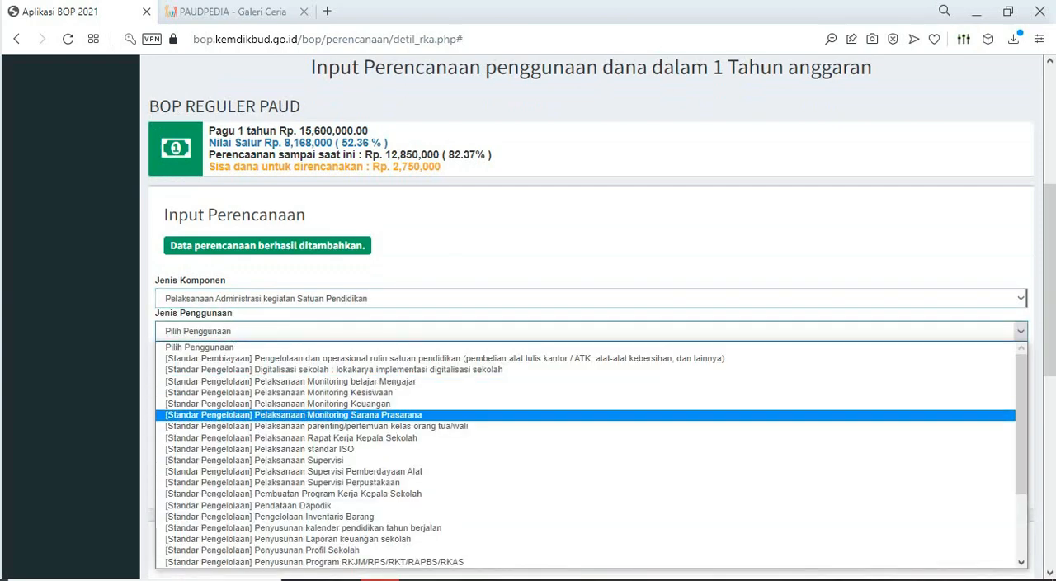
{"action": "scroll", "coordinate": [330, 427], "scroll_direction": "down", "scroll_amount": 2}
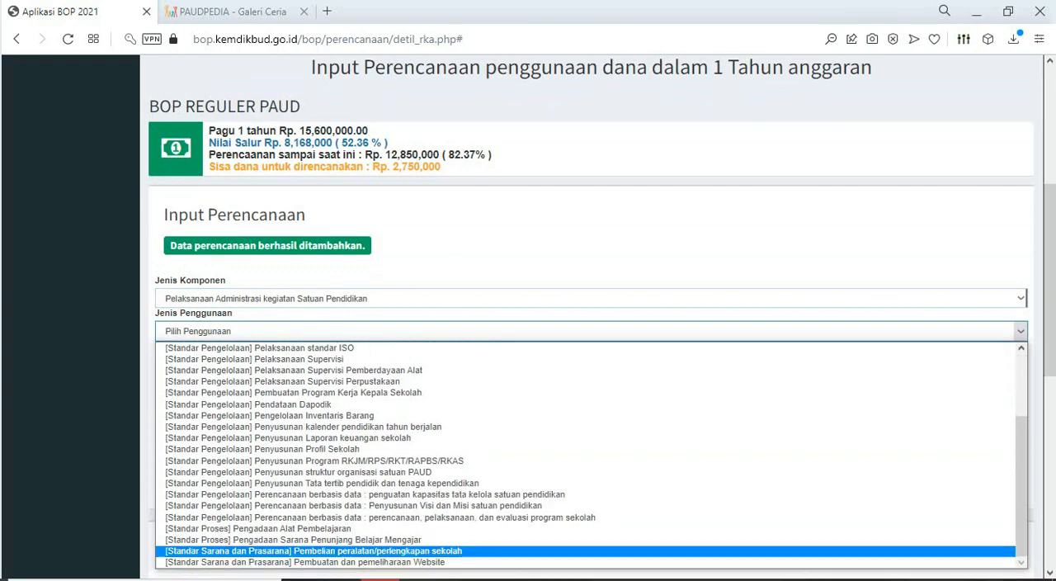
{"action": "left_click", "coordinate": [314, 551]}
{"action": "left_click", "coordinate": [330, 363]}
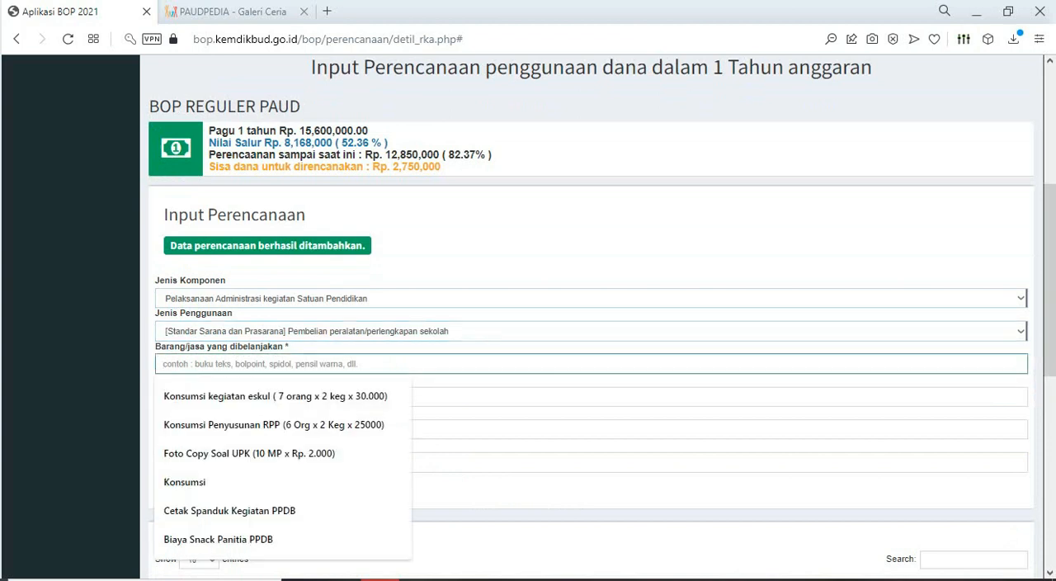
{"action": "type", "text": "Ember kecil"}
{"action": "key", "text": "Tab"}
- Check Ember kecil's figures in Excel, set Jumlah to 2, Satuan to BH and Harga Satuan to 25, and save the entry
{"action": "key", "text": "alt+Tab"}
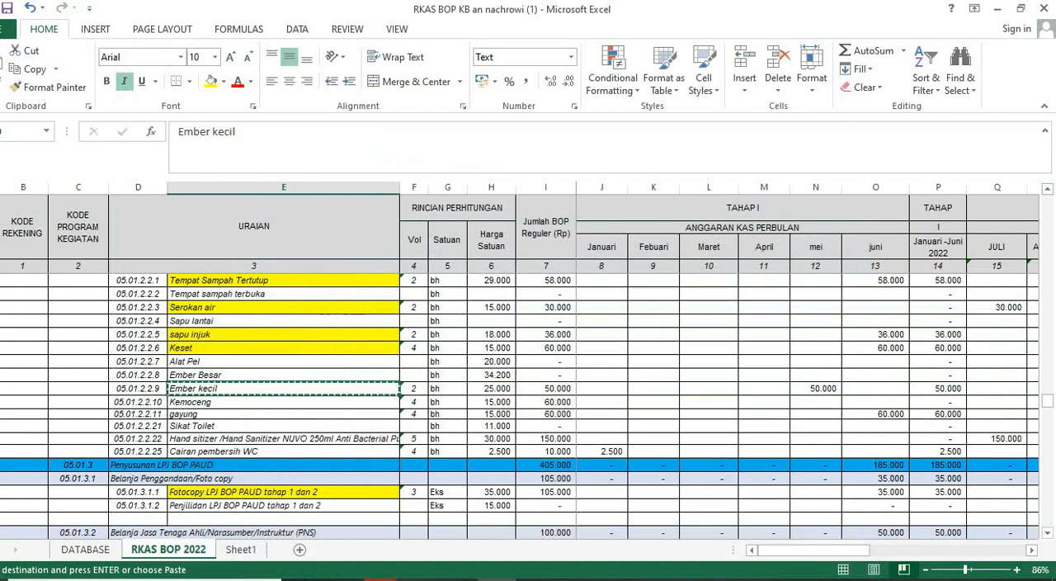
{"action": "key", "text": "alt+Tab"}
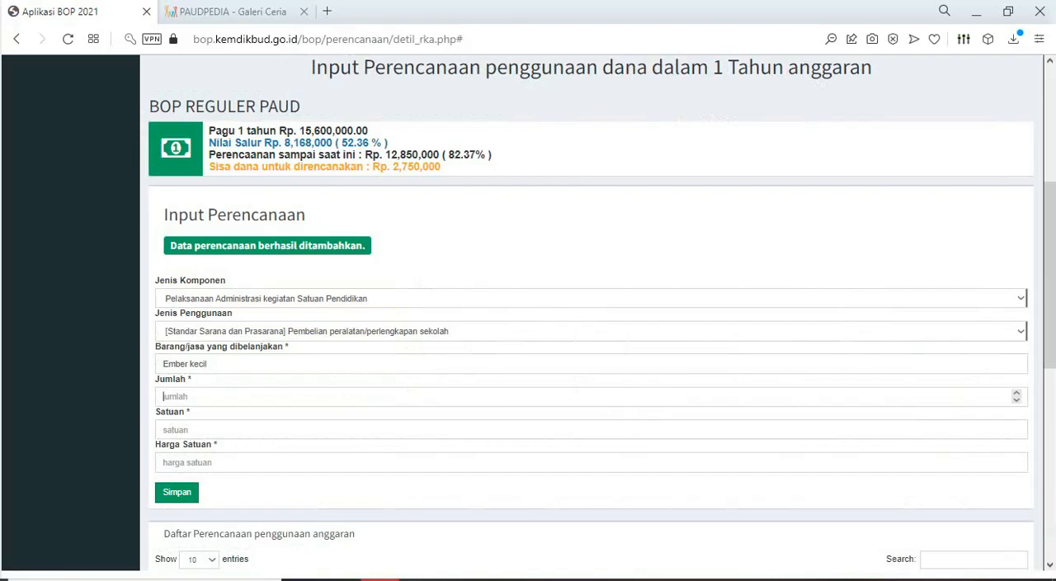
{"action": "type", "text": "2"}
{"action": "key", "text": "Tab"}
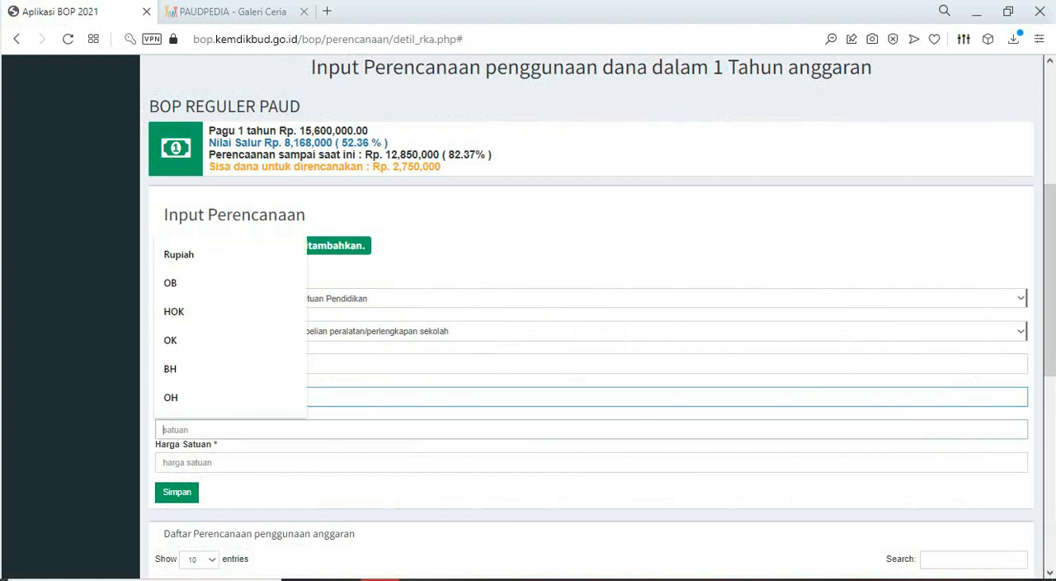
{"action": "type", "text": "BH"}
{"action": "key", "text": "Tab"}
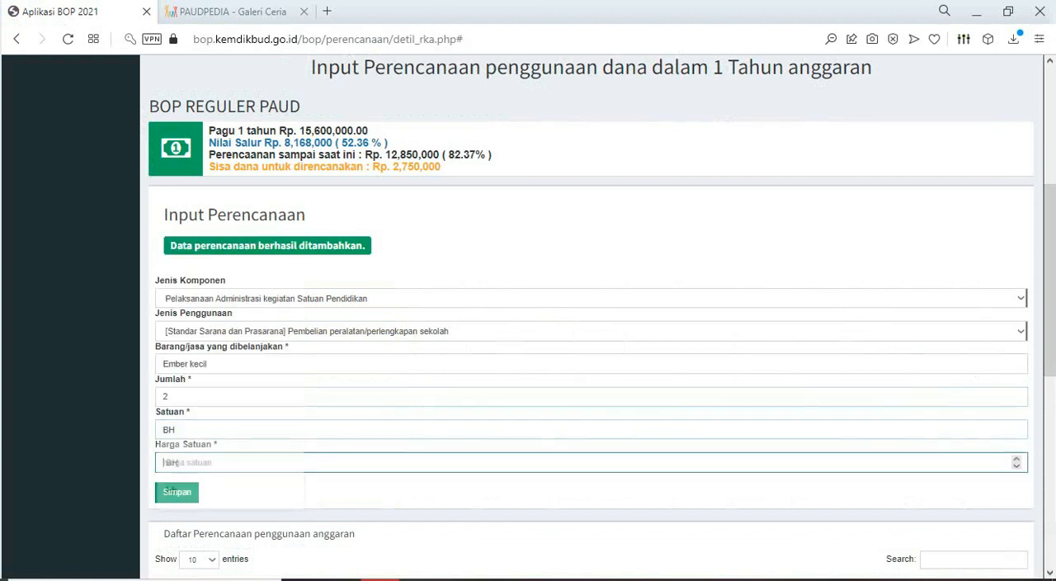
{"action": "type", "text": "25"}
{"action": "key", "text": "Return"}
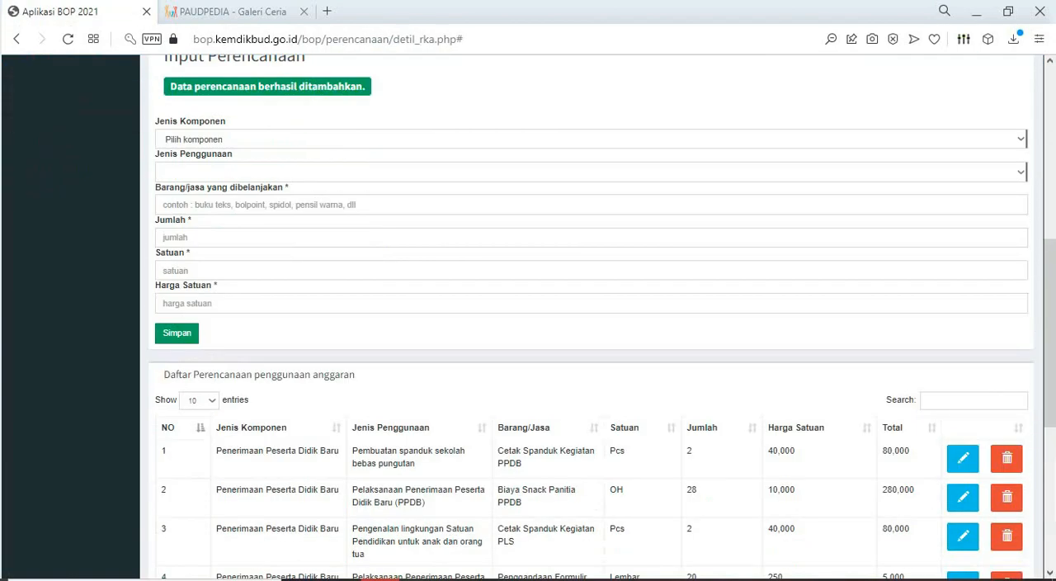
- Open the Ember kecil entry on page 4 of the planning list for editing, set its Harga Satuan to 25000 and save it
{"action": "scroll", "coordinate": [598, 318], "scroll_direction": "down", "scroll_amount": 5}
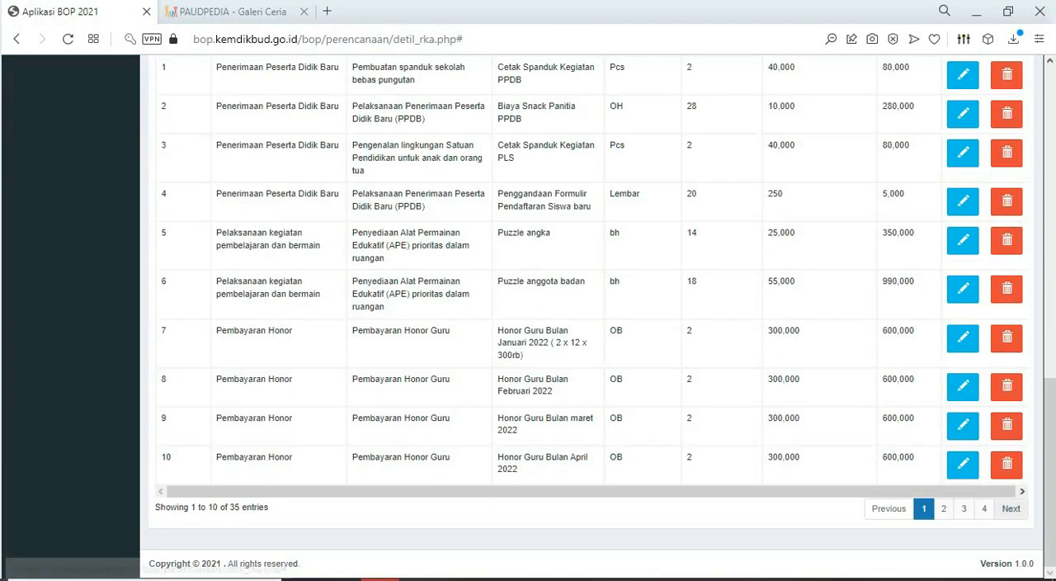
{"action": "left_click", "coordinate": [983, 509]}
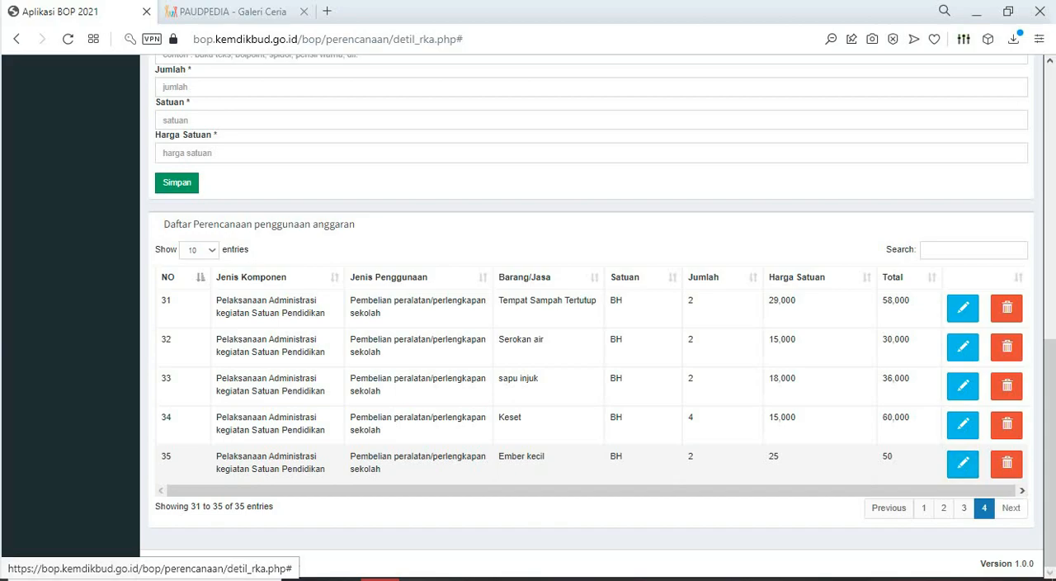
{"action": "key", "text": "alt+Tab"}
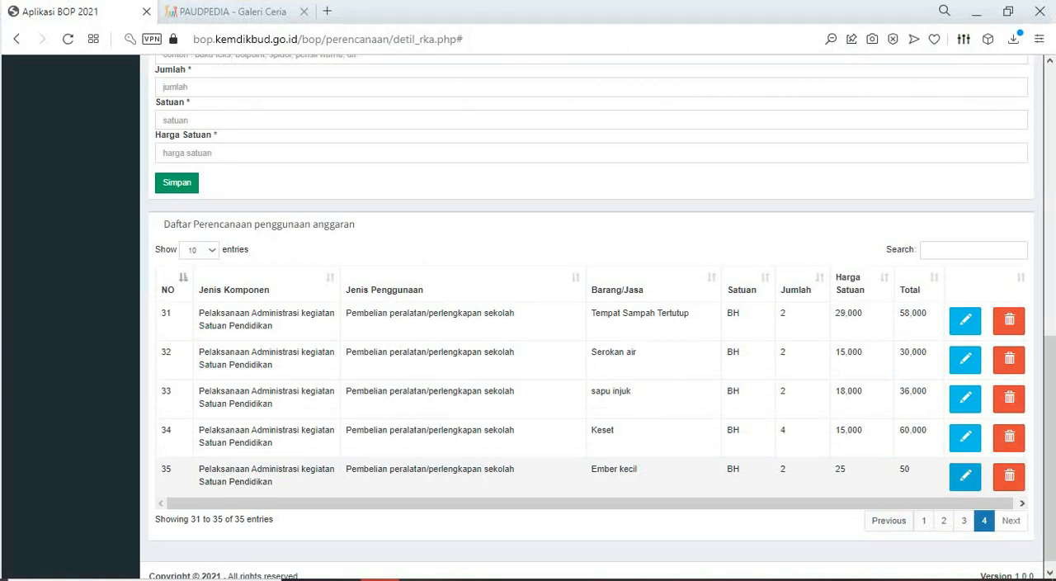
{"action": "left_click", "coordinate": [965, 476]}
{"action": "scroll", "coordinate": [591, 317], "scroll_direction": "down", "scroll_amount": 4}
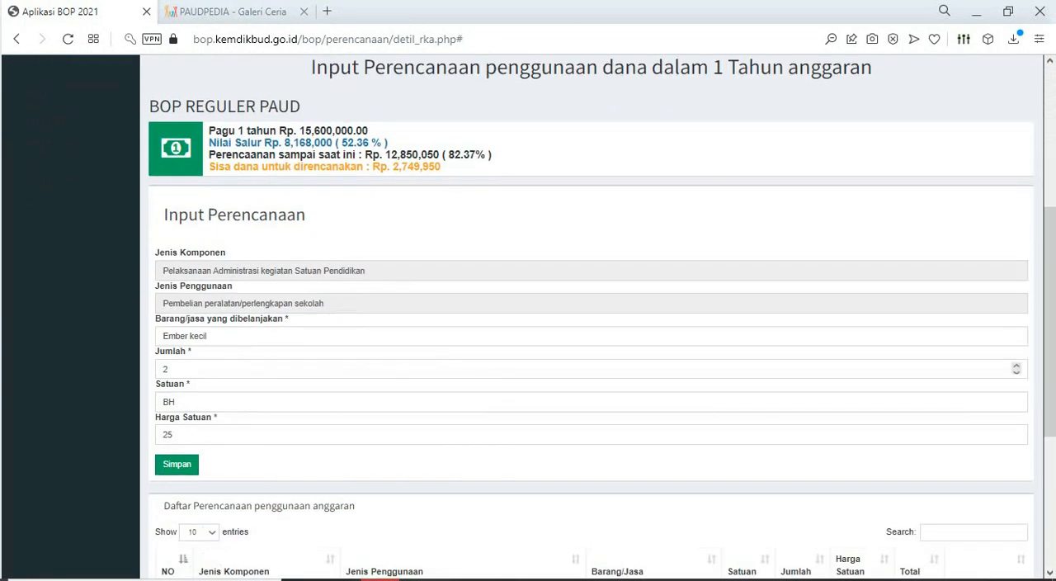
{"action": "left_click", "coordinate": [174, 435]}
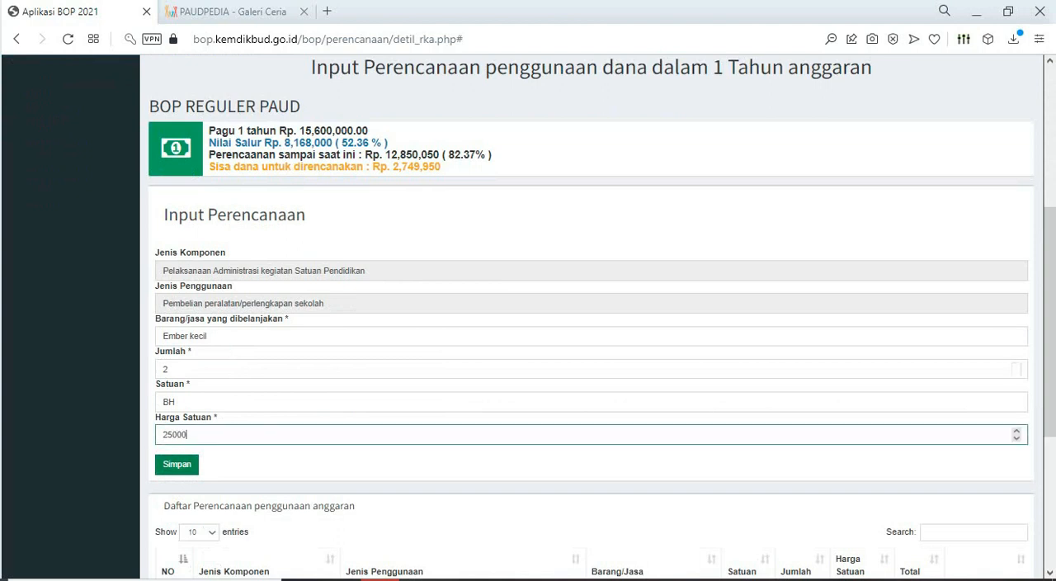
{"action": "key", "text": "Return"}
- Check the price and total of the Ember kecil entry on page 4 of the planning list
{"action": "scroll", "coordinate": [591, 317], "scroll_direction": "down", "scroll_amount": 10}
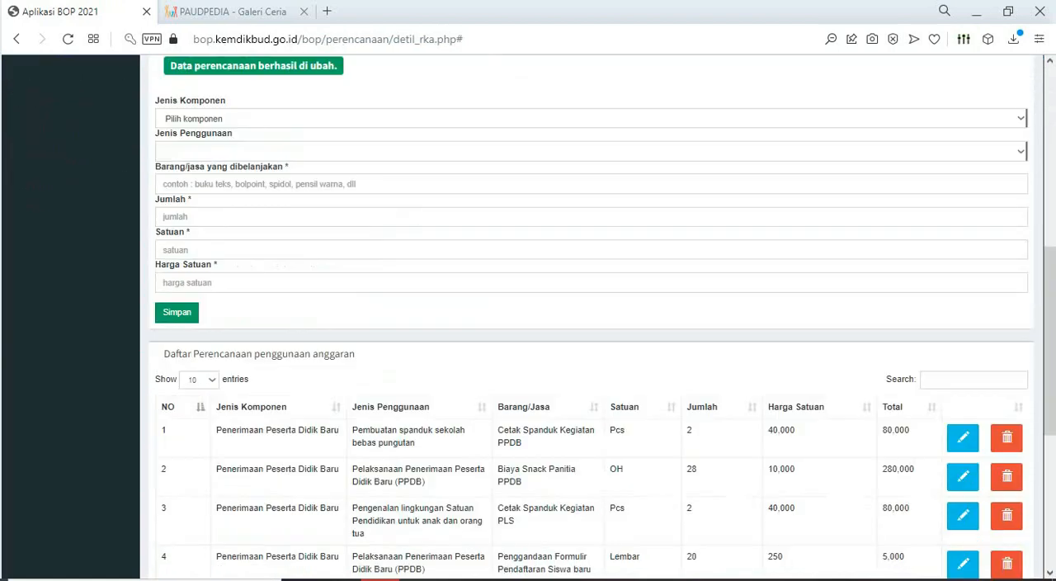
{"action": "left_click", "coordinate": [984, 508]}
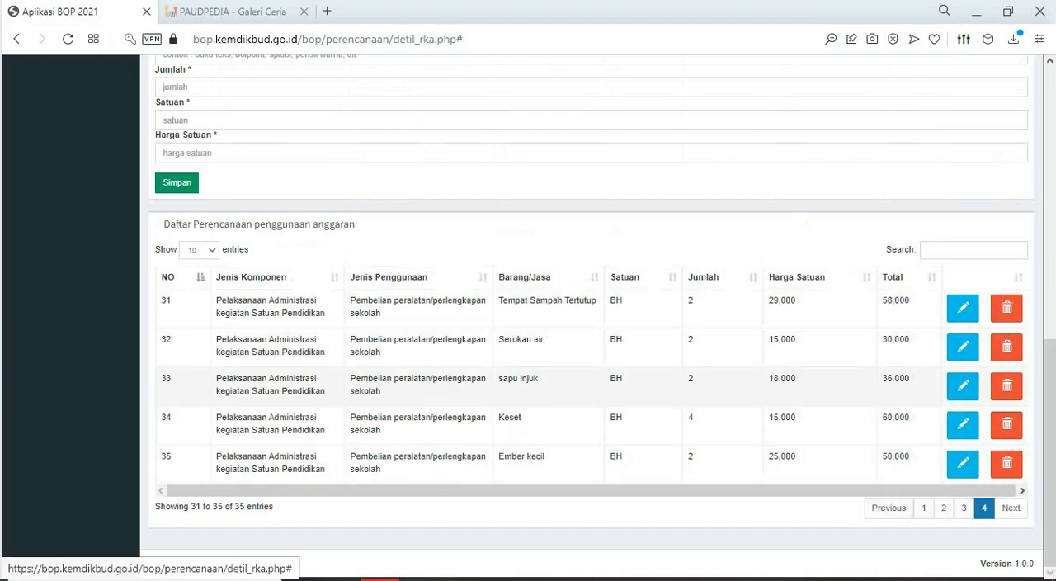
{"action": "scroll", "coordinate": [592, 317], "scroll_direction": "up", "scroll_amount": 3}
- In Excel, copy the "Kemoceng" cell below "Ember kecil"
{"action": "key", "text": "alt+Tab"}
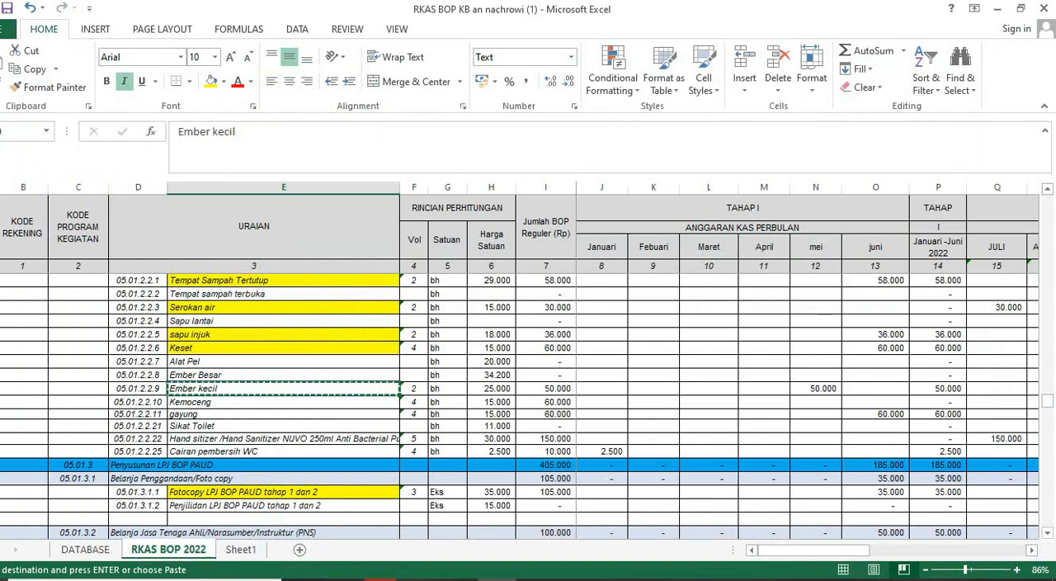
{"action": "key", "text": "Down"}
{"action": "key", "text": "ctrl+c"}
- In Aplikasi BOP, choose Pelaksanaan Administrasi kegiatan Satuan Pendidikan with Pembelian peralatan/perlengkapan sekolah, and enter "Kemoceng" as Barang/jasa
{"action": "key", "text": "alt+Tab"}
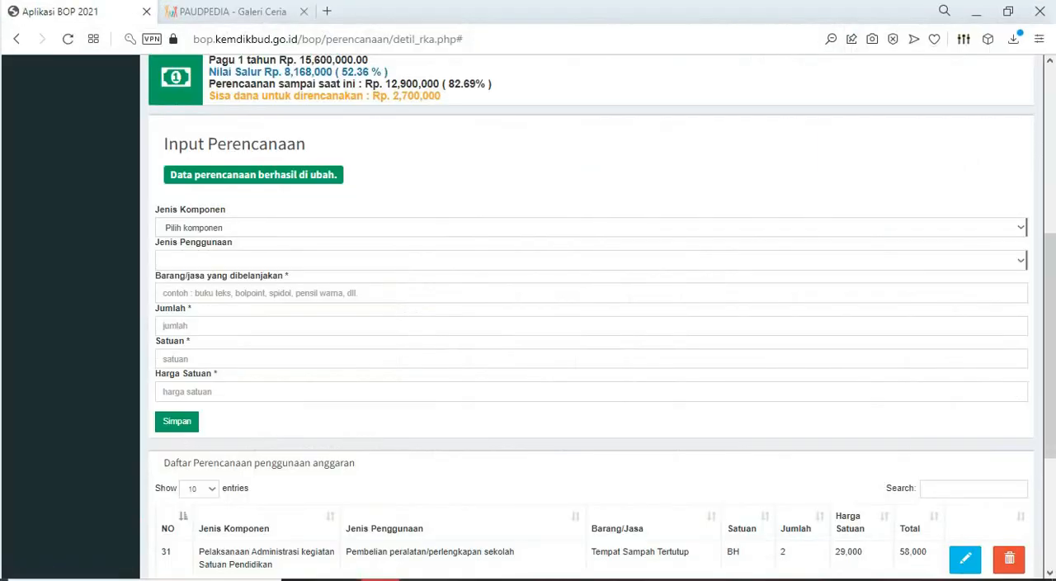
{"action": "left_click", "coordinate": [590, 228]}
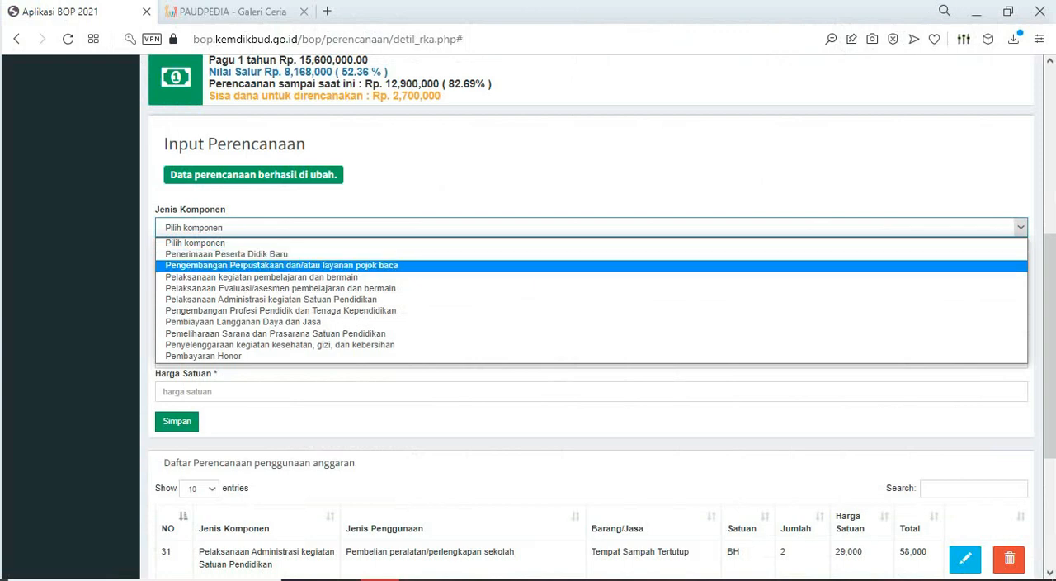
{"action": "key", "text": "Down"}
{"action": "key", "text": "Return"}
{"action": "left_click", "coordinate": [591, 261]}
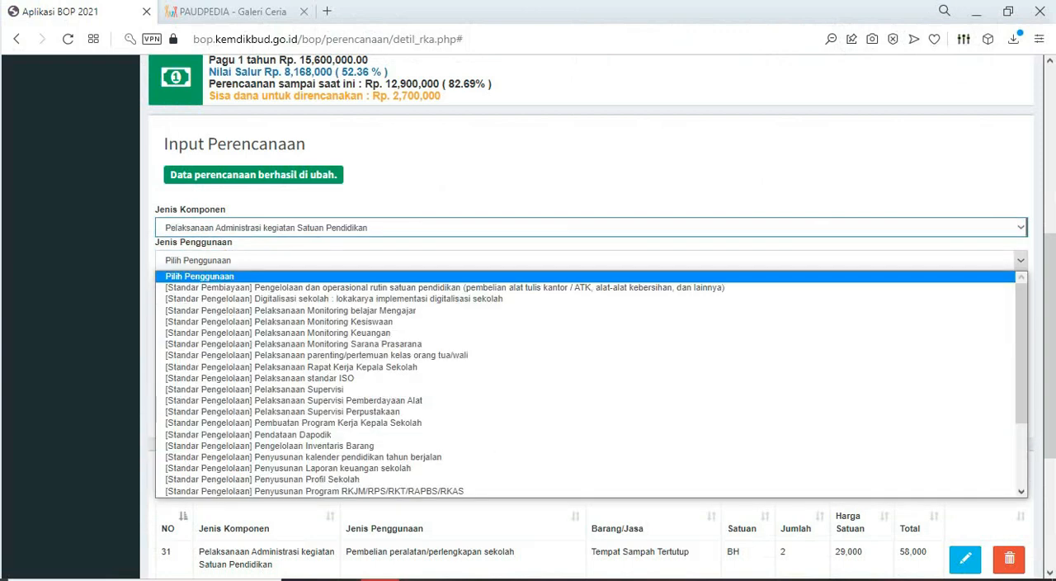
{"action": "scroll", "coordinate": [591, 378], "scroll_direction": "down", "scroll_amount": 2}
{"action": "key", "text": "Return"}
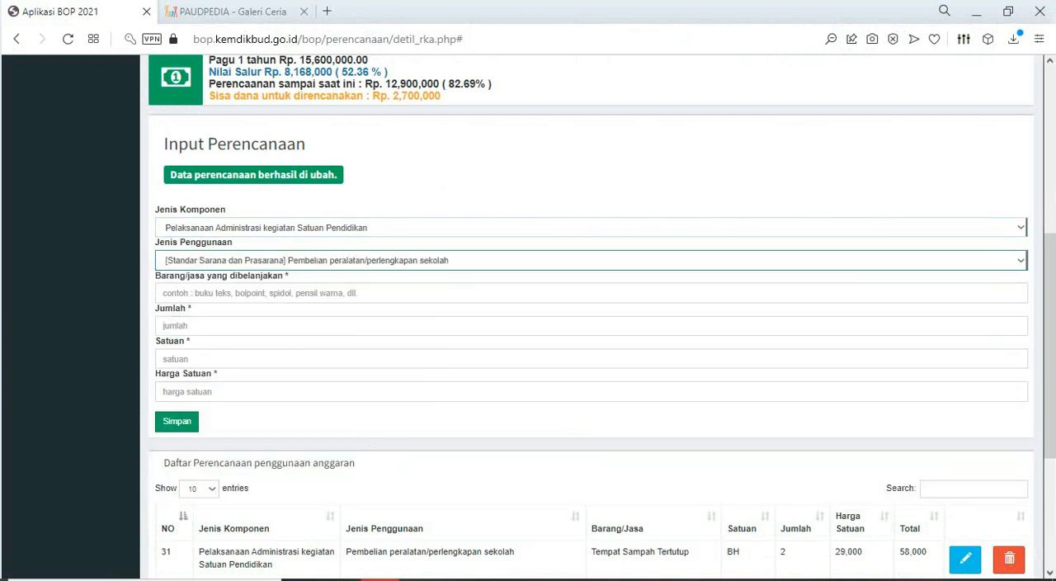
{"action": "key", "text": "Tab"}
{"action": "type", "text": "Kemoceng"}
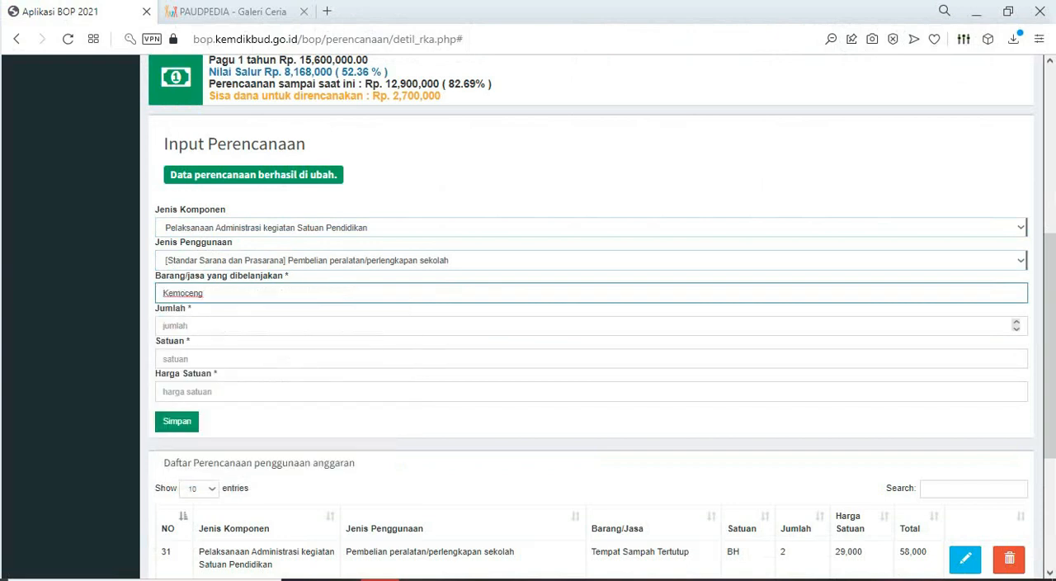
- Complete the Kemoceng entry with Jumlah 4, Satuan BH and Harga Satuan 15000 from the Excel sheet, and save it
{"action": "key", "text": "Tab"}
{"action": "key", "text": "alt+Tab"}
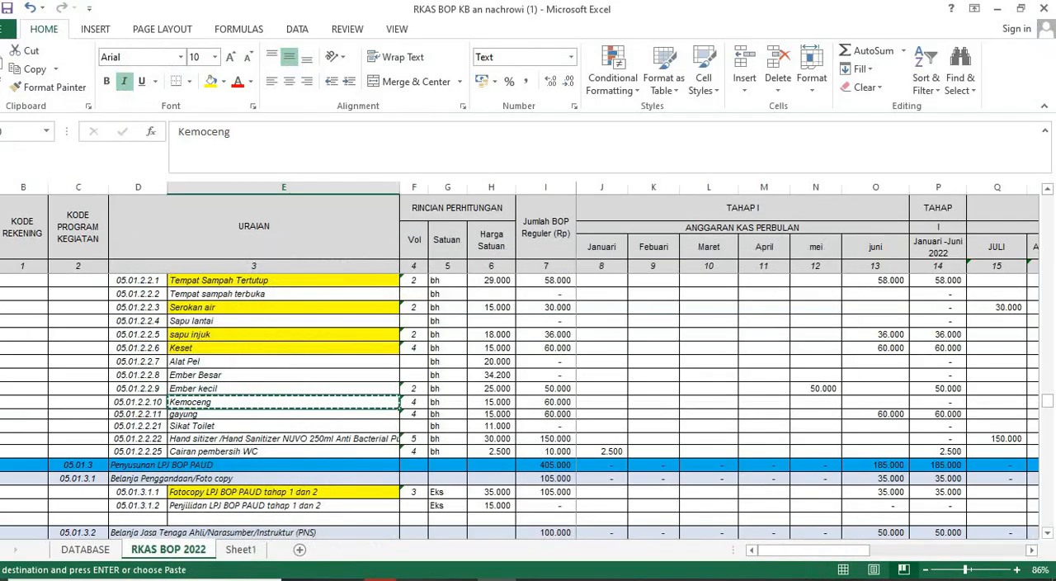
{"action": "key", "text": "alt+Tab"}
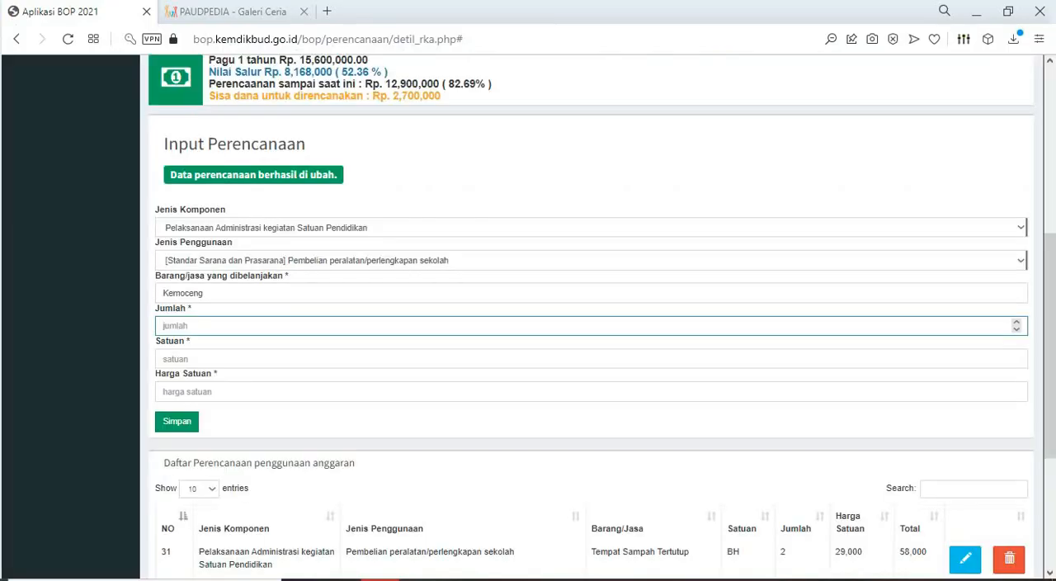
{"action": "type", "text": "4"}
{"action": "key", "text": "Tab"}
{"action": "type", "text": "BH"}
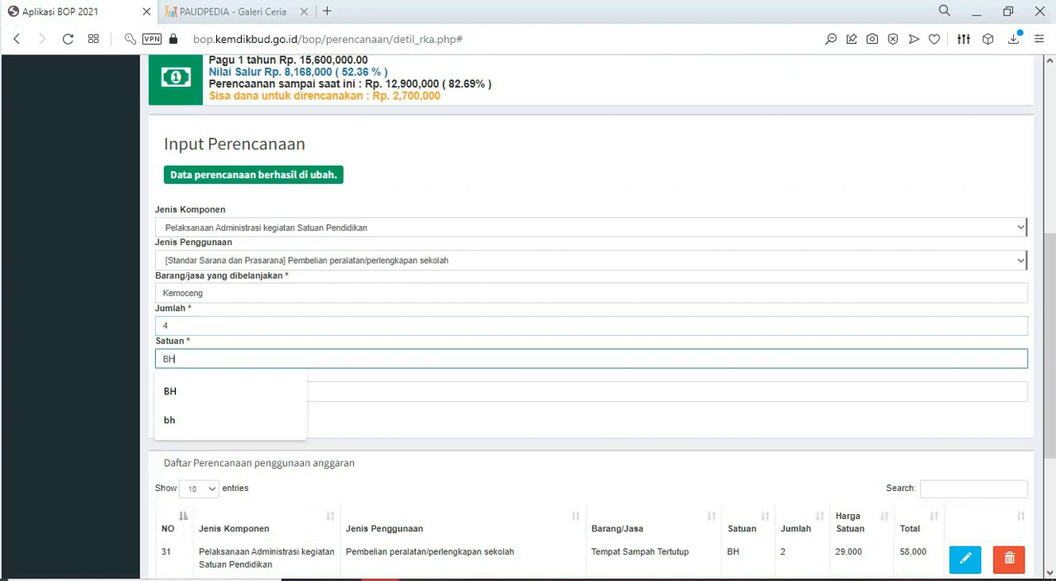
{"action": "key", "text": "alt+Tab"}
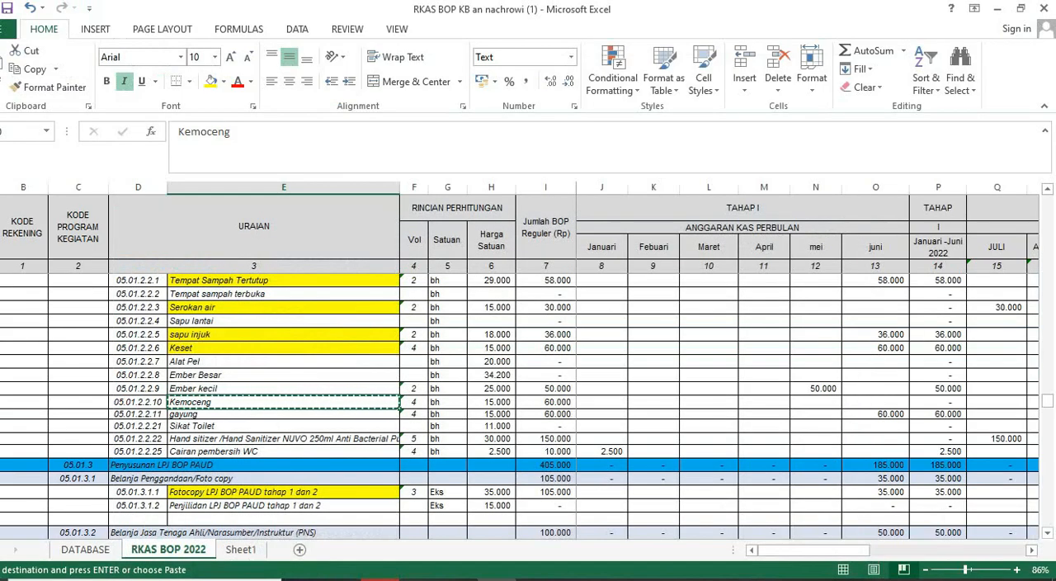
{"action": "key", "text": "alt+Tab"}
{"action": "key", "text": "Tab"}
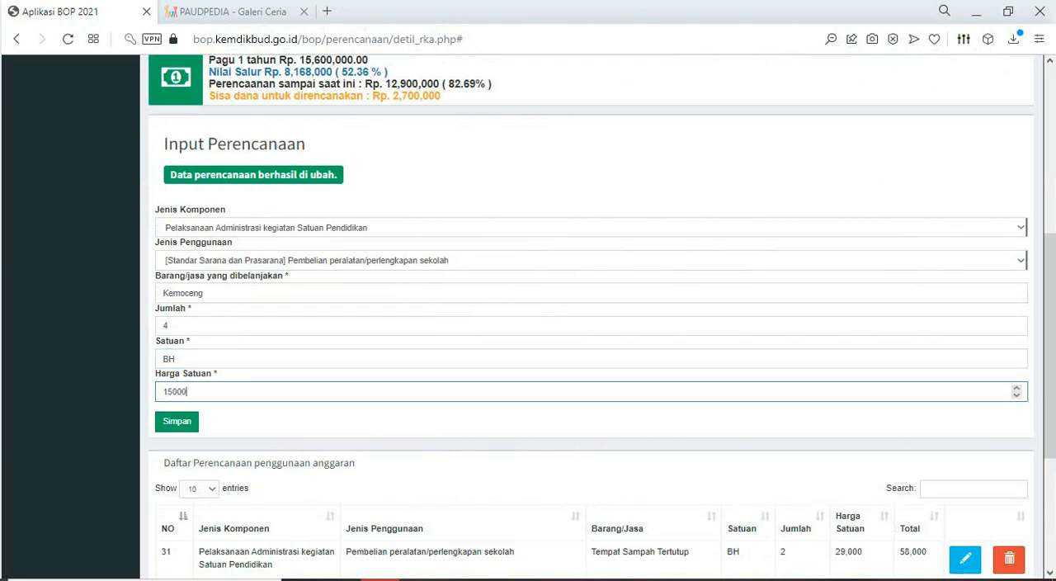
{"action": "type", "text": "15000"}
{"action": "key", "text": "Return"}
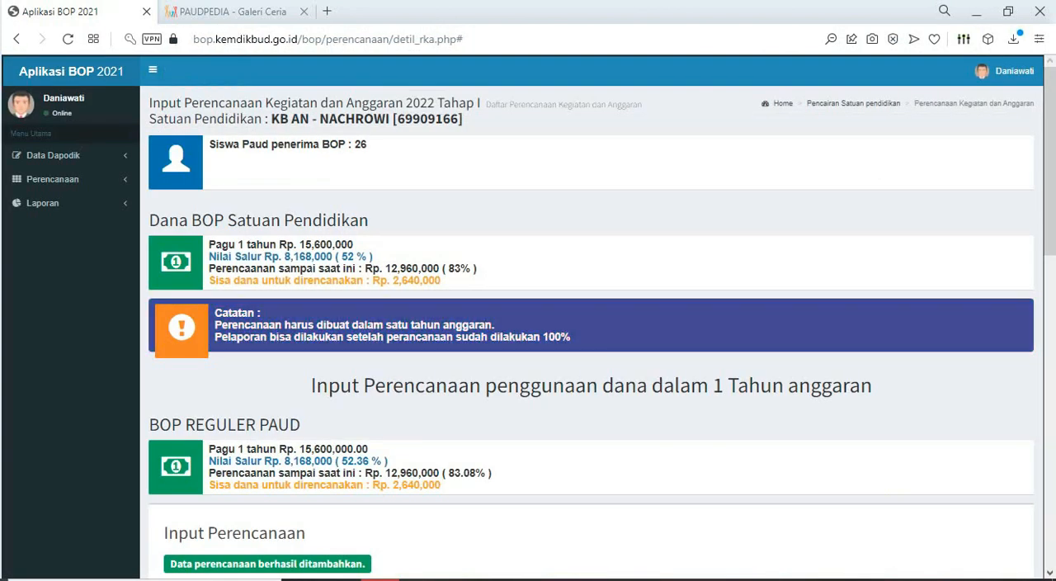
- In Excel, copy the "gayung" cell below "Kemoceng"
{"action": "key", "text": "alt+Tab"}
{"action": "left_click", "coordinate": [283, 426]}
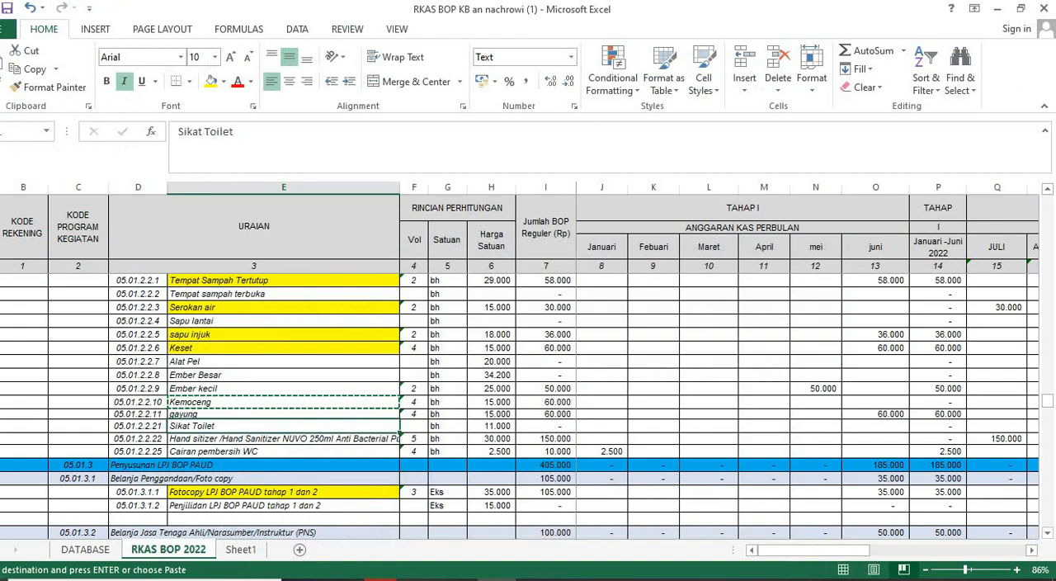
{"action": "left_click", "coordinate": [283, 414]}
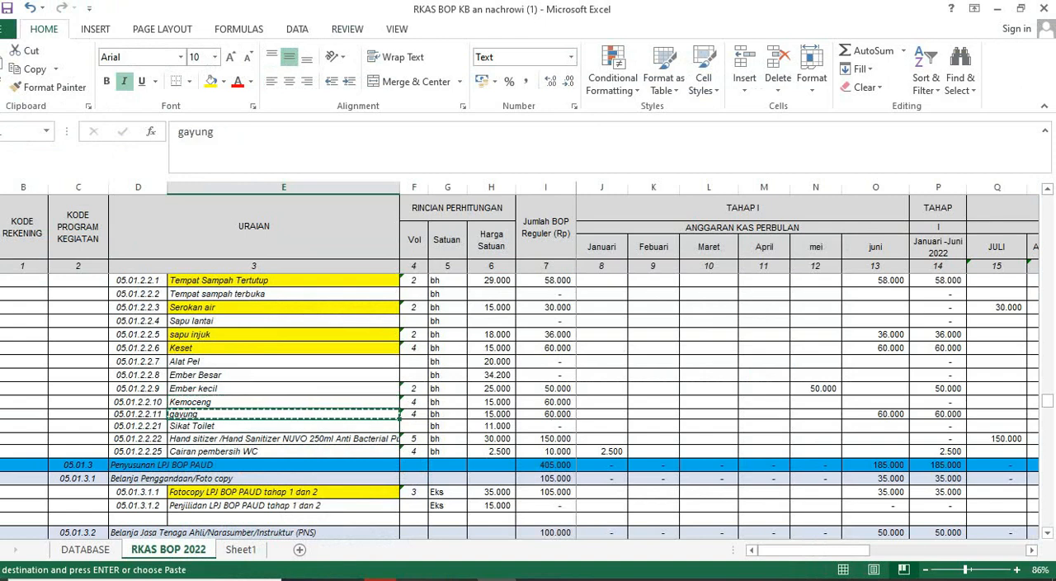
- In Aplikasi BOP, choose Pelaksanaan Administrasi kegiatan Satuan Pendidikan with Pembelian peralatan/perlengkapan sekolah, and enter "gayung" as Barang/jasa
{"action": "key", "text": "alt+Tab"}
{"action": "scroll", "coordinate": [591, 330], "scroll_direction": "down", "scroll_amount": 5}
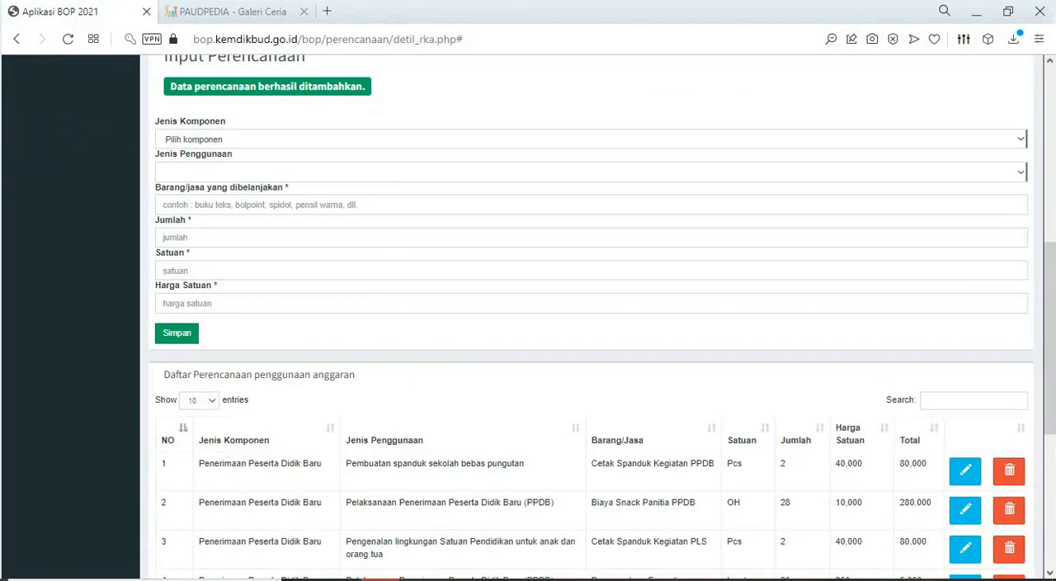
{"action": "left_click", "coordinate": [591, 139]}
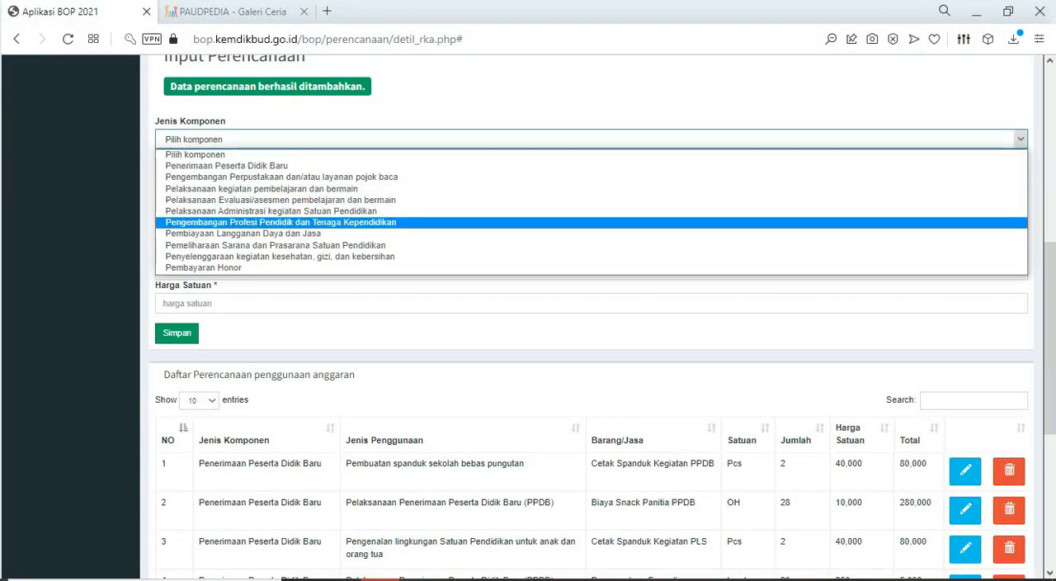
{"action": "left_click", "coordinate": [591, 211]}
{"action": "left_click", "coordinate": [591, 172]}
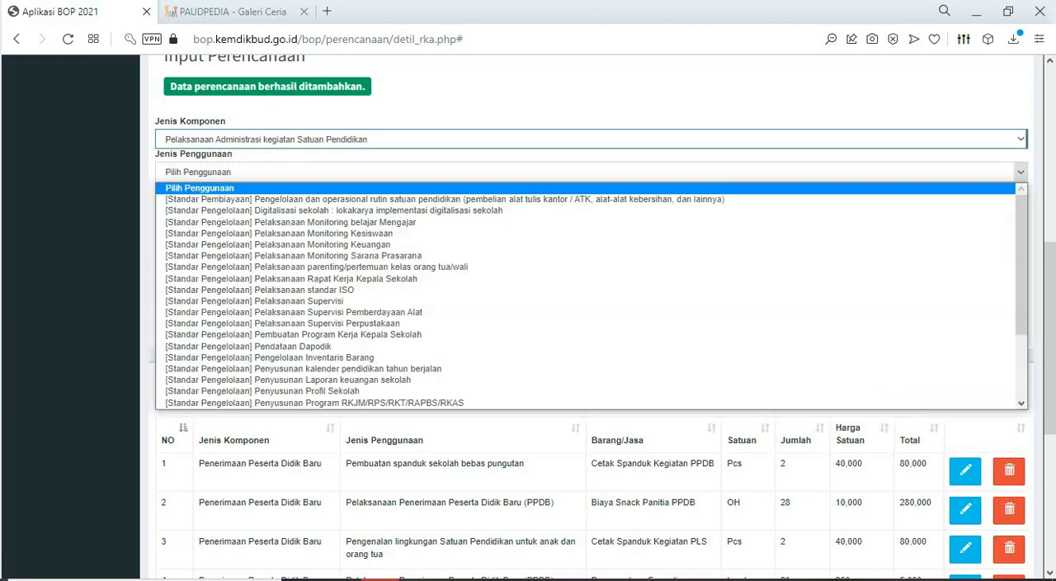
{"action": "scroll", "coordinate": [591, 283], "scroll_direction": "down", "scroll_amount": 3}
{"action": "key", "text": "Return"}
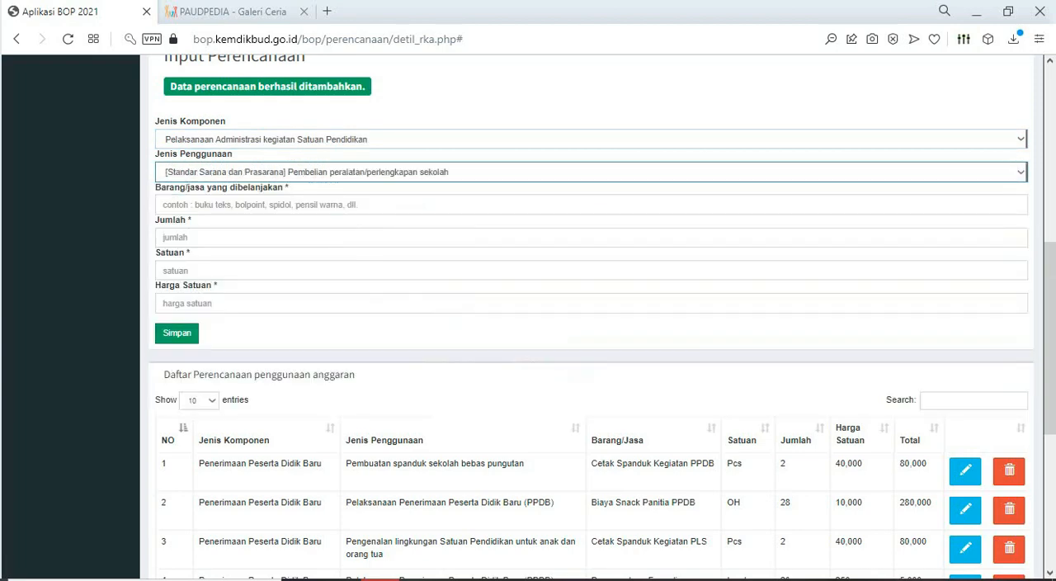
{"action": "left_click", "coordinate": [363, 205]}
{"action": "type", "text": "gayung"}
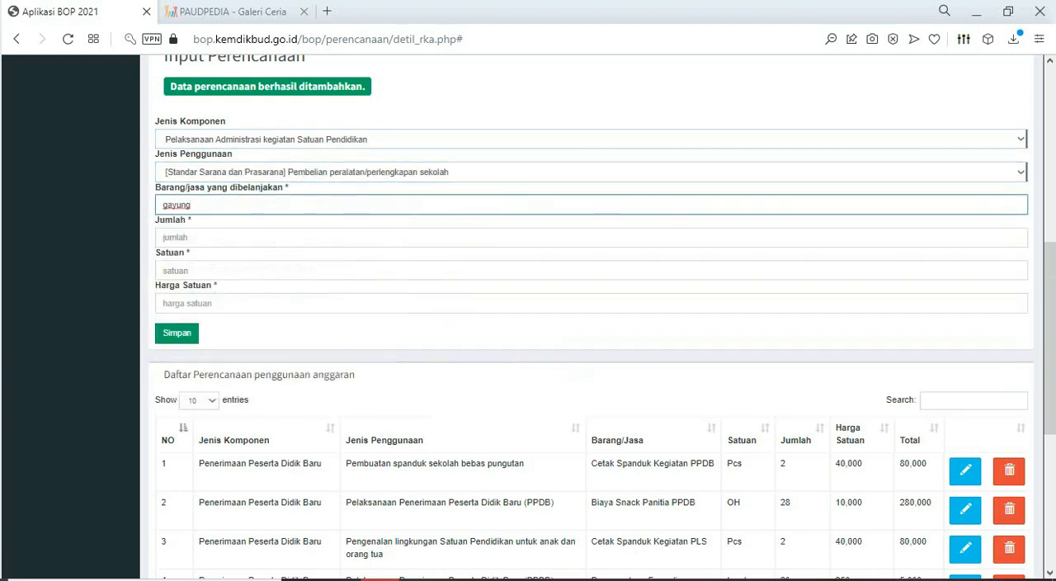
- Complete the gayung entry with Jumlah 4, Satuan BH and Harga Satuan 15000, save it, and highlight the planned percentage under BOP REGULER PAUD
{"action": "left_click", "coordinate": [363, 237]}
{"action": "key", "text": "alt+Tab"}
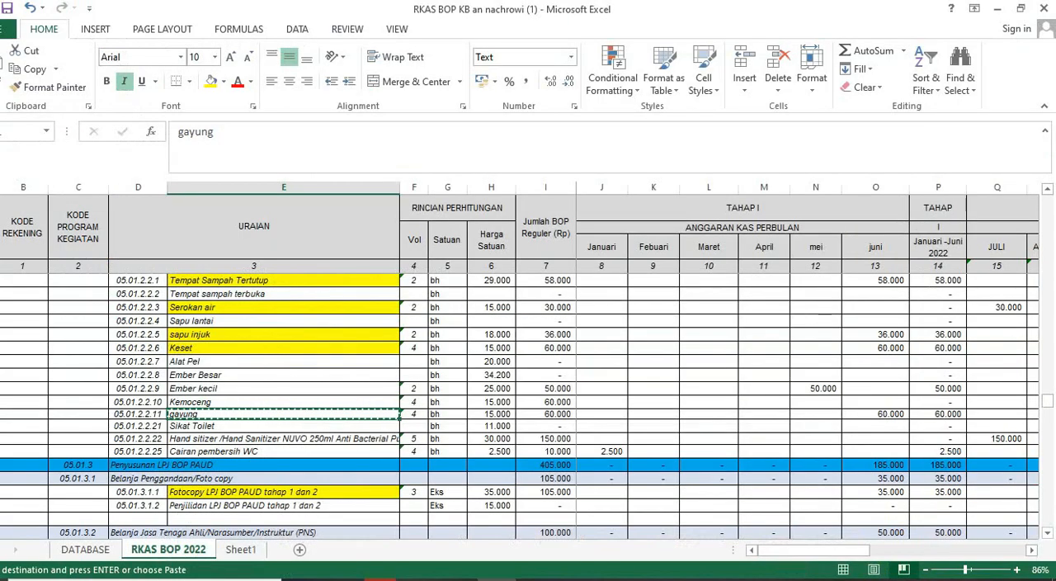
{"action": "key", "text": "alt+Tab"}
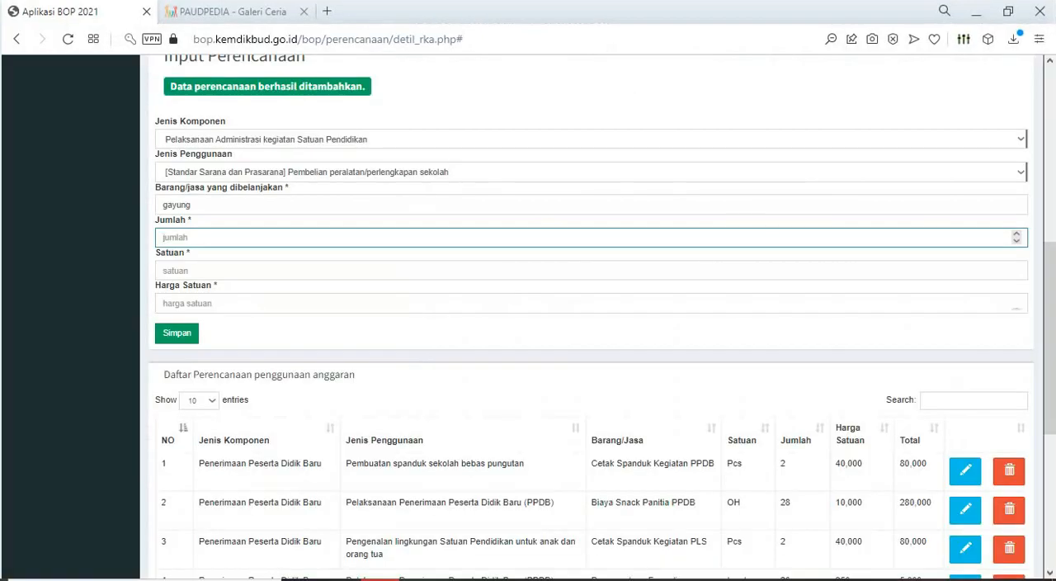
{"action": "key", "text": "Tab"}
{"action": "type", "text": "BH"}
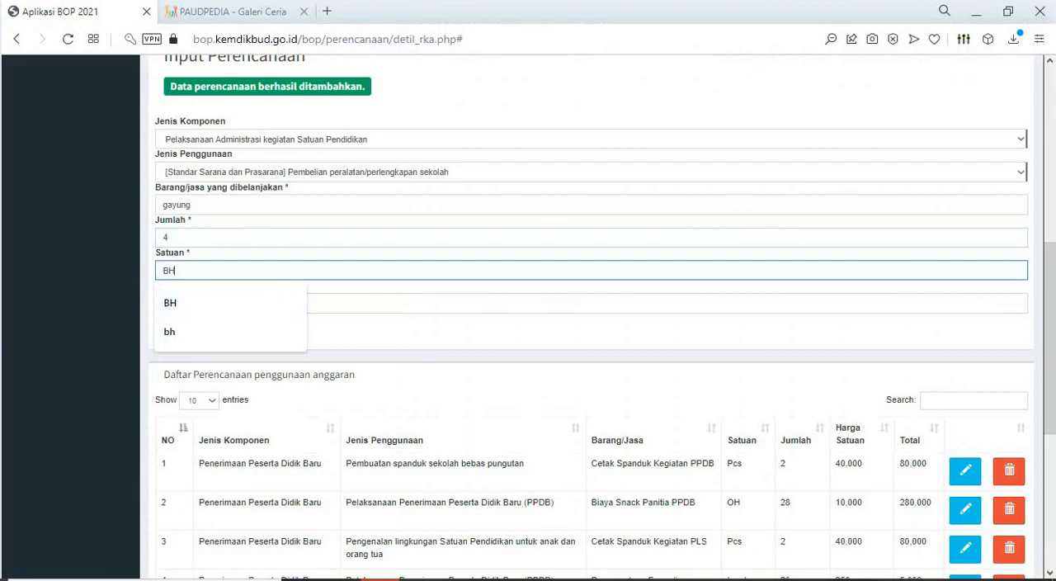
{"action": "key", "text": "Tab"}
{"action": "key", "text": "alt+Tab"}
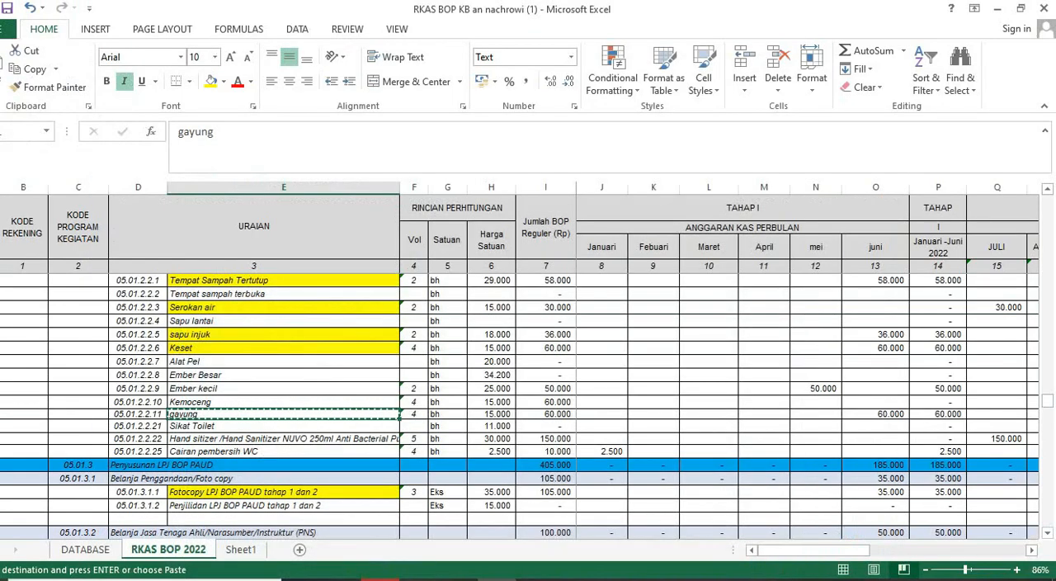
{"action": "key", "text": "alt+Tab"}
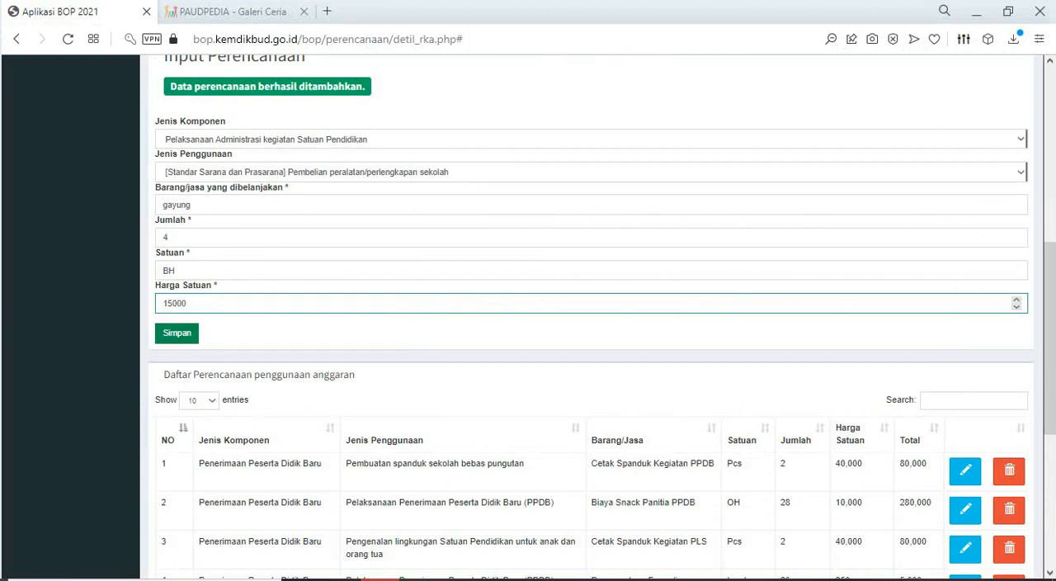
{"action": "type", "text": "15000"}
{"action": "key", "text": "Return"}
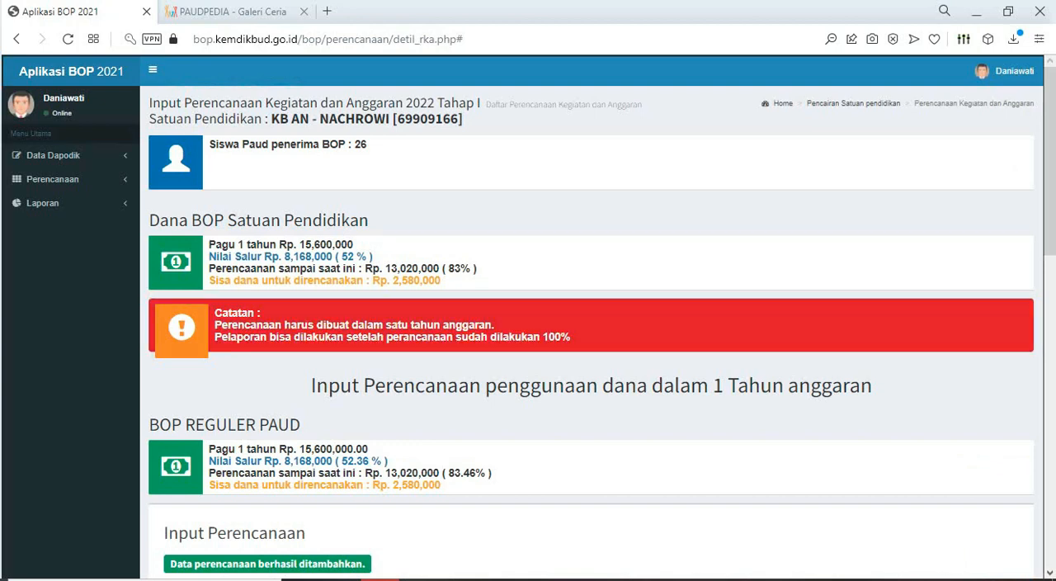
{"action": "scroll", "coordinate": [591, 317], "scroll_direction": "down", "scroll_amount": 4}
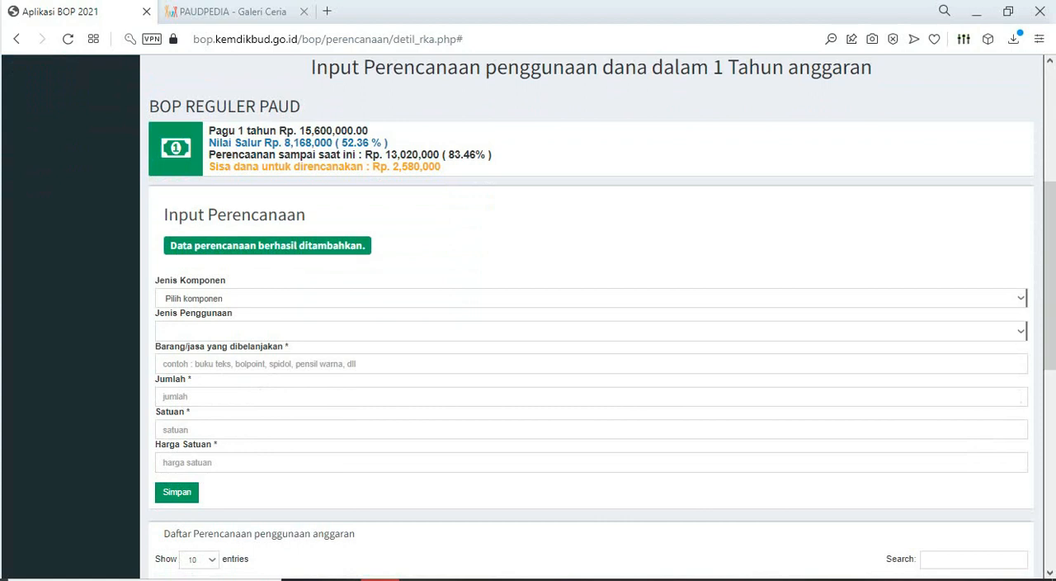
{"action": "left_click_drag", "start_coordinate": [449, 155], "coordinate": [476, 155]}
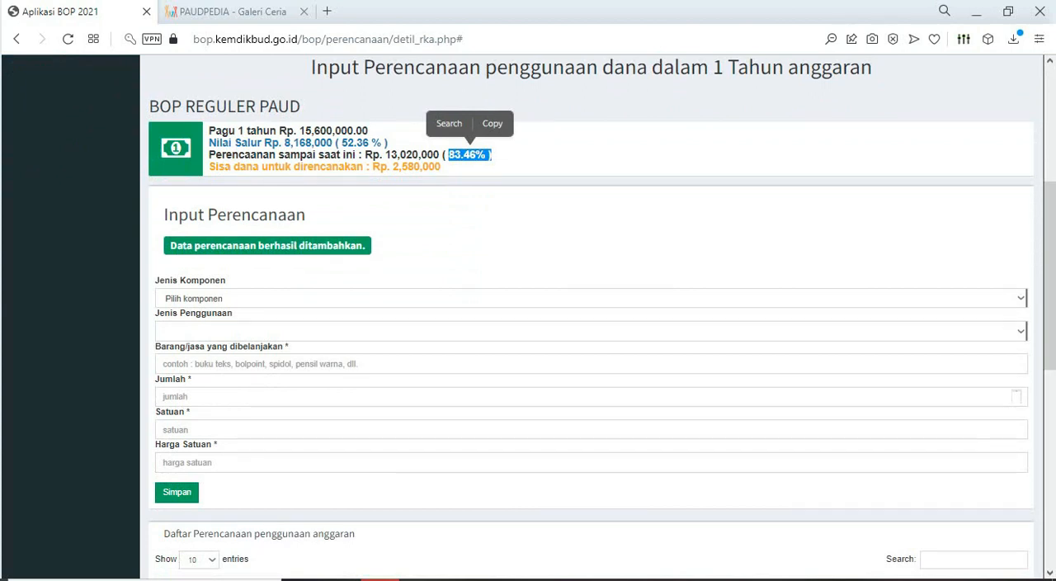
- In Excel, fill the "gayung" cell and the cells from "Alat Pel" through "Kemoceng" with yellow
{"action": "key", "text": "alt+Tab"}
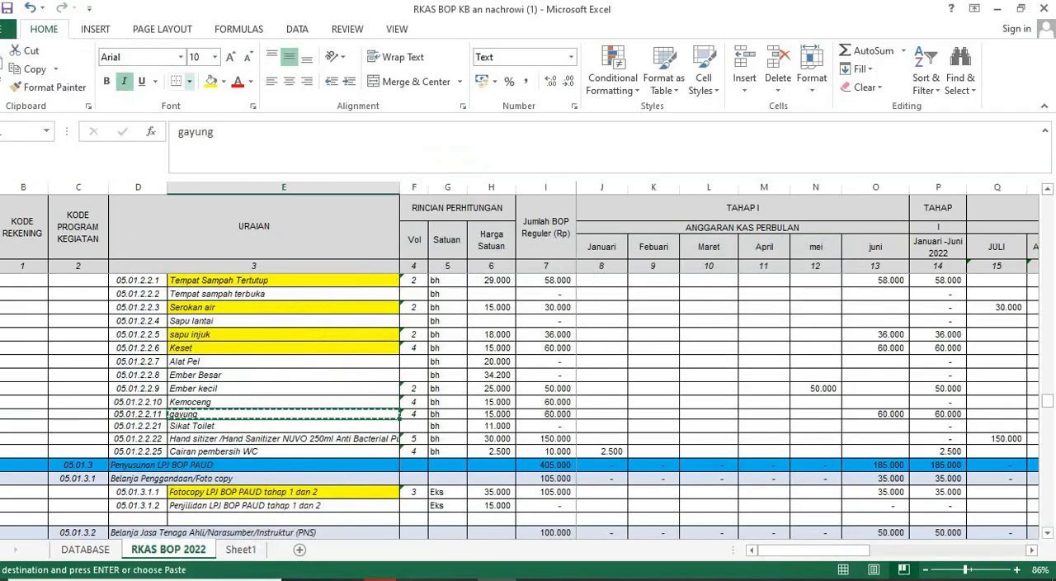
{"action": "left_click", "coordinate": [211, 82]}
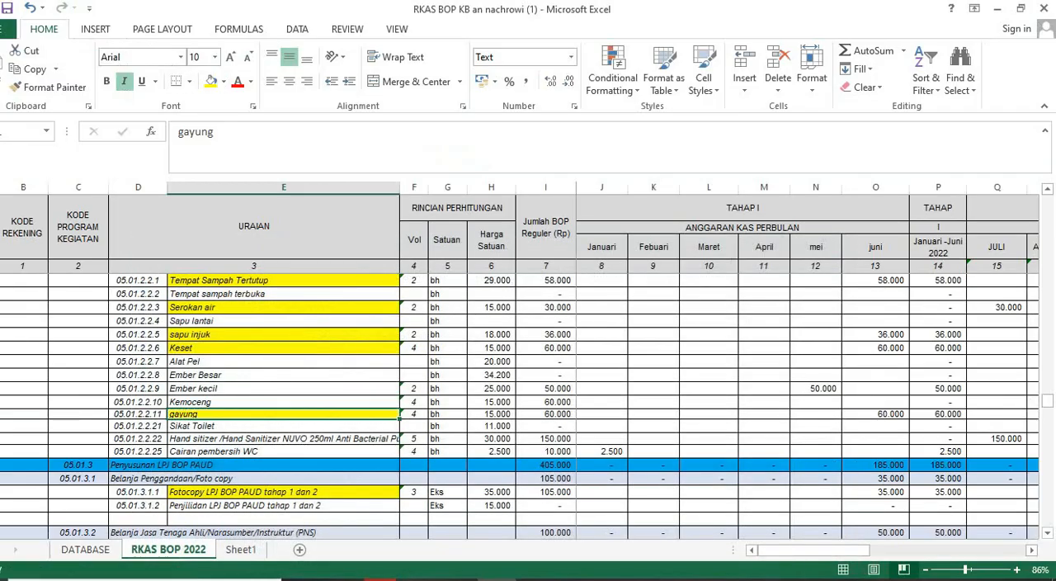
{"action": "left_click_drag", "start_coordinate": [247, 360], "coordinate": [248, 402]}
{"action": "left_click", "coordinate": [211, 82]}
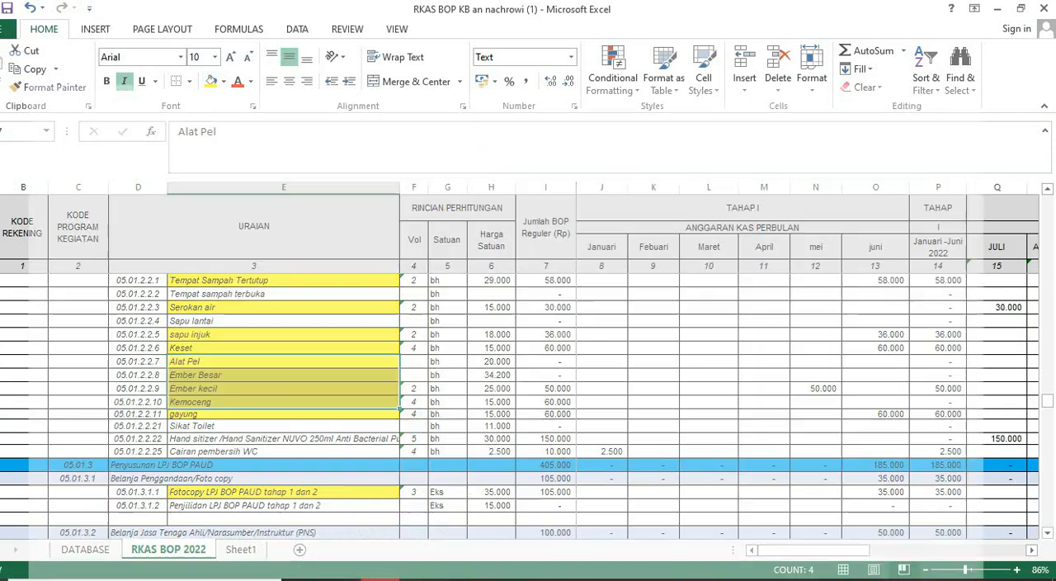
- Copy the "Hand sitizer /Hand Sanitizer NUVO 250ml Anti Bacterial Pump" cell in the RKAS BOP 2022 sheet
{"action": "key", "text": "alt+Tab"}
{"action": "key", "text": "alt+Tab"}
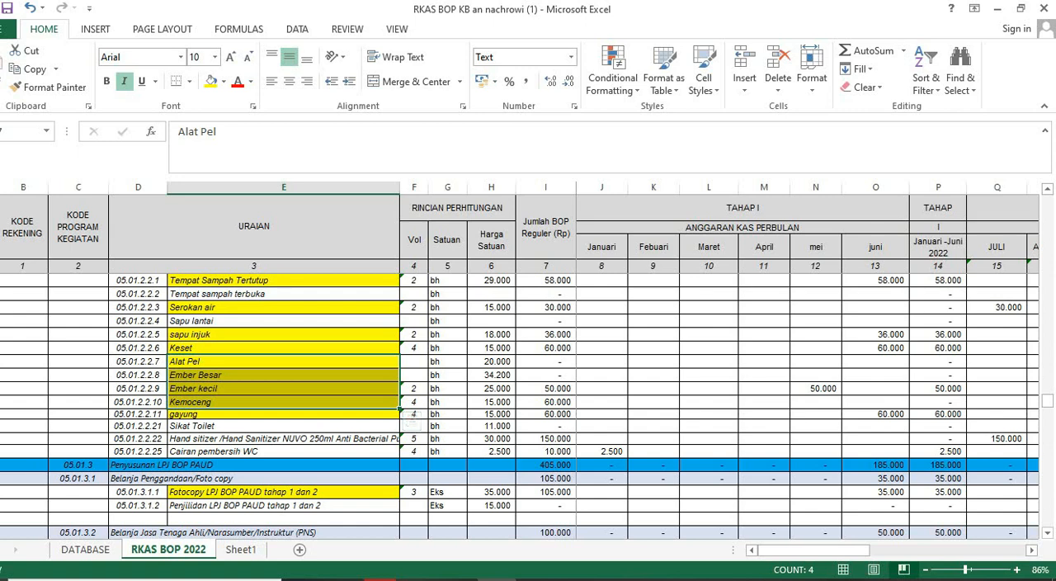
{"action": "left_click", "coordinate": [284, 439]}
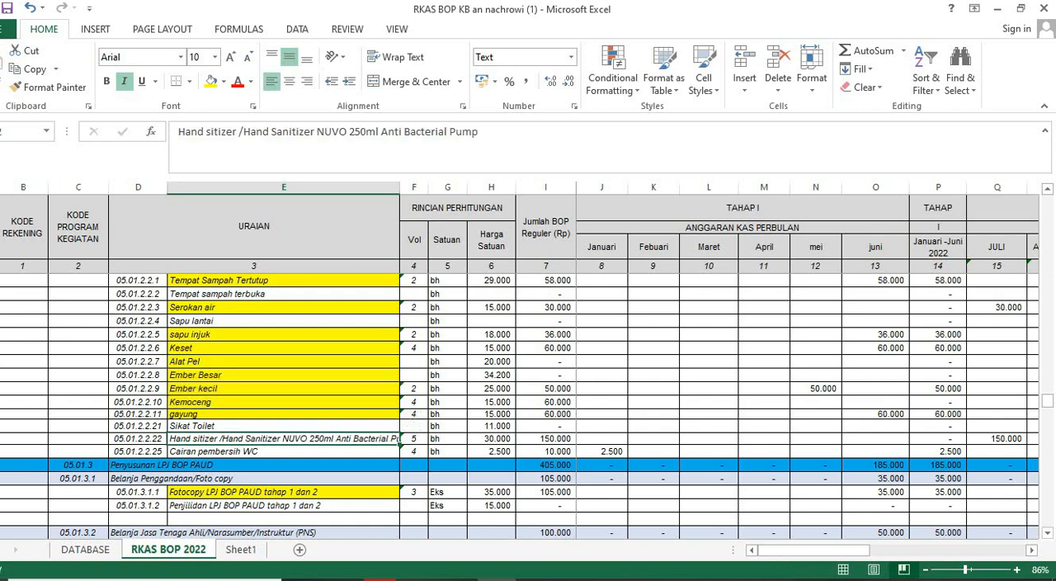
{"action": "key", "text": "ctrl+c"}
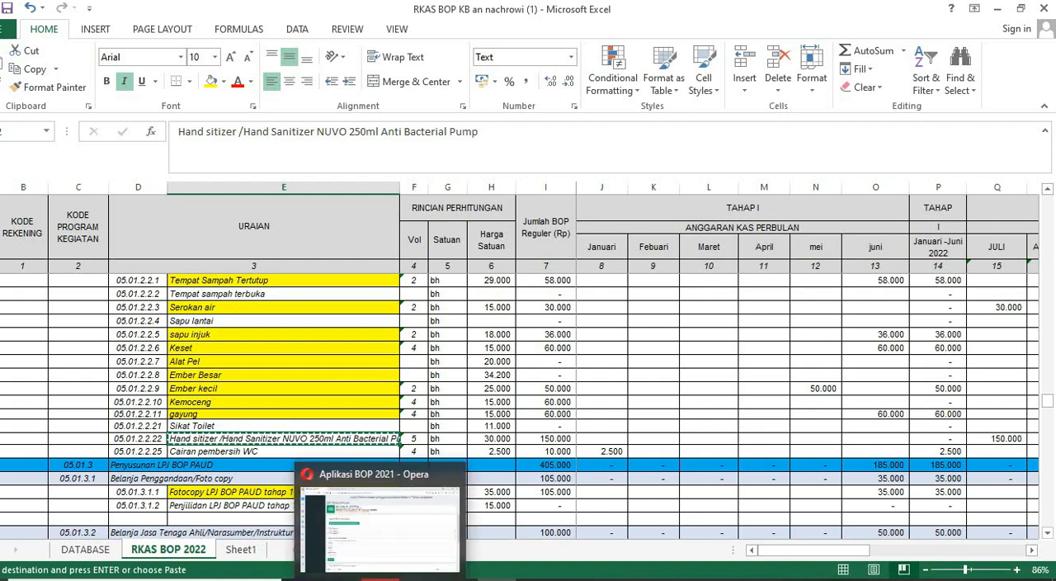
- In Aplikasi BOP, choose Penyelenggaraan kegiatan kesehatan, gizi, dan kebersihan with Pembelian penunjang kebersihan, and paste the hand sanitizer name as Barang/jasa
{"action": "left_click", "coordinate": [380, 577]}
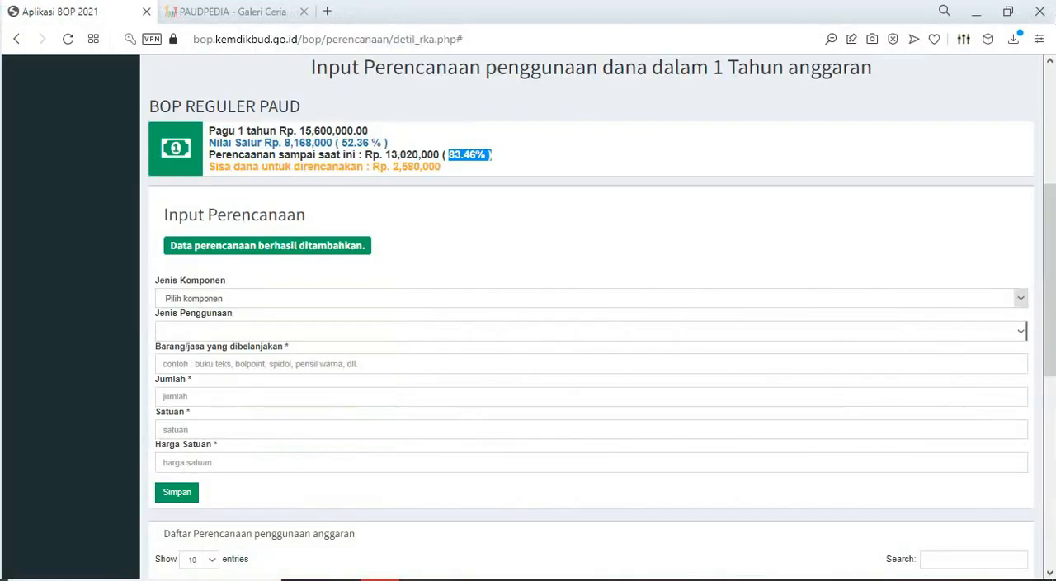
{"action": "left_click", "coordinate": [1021, 298]}
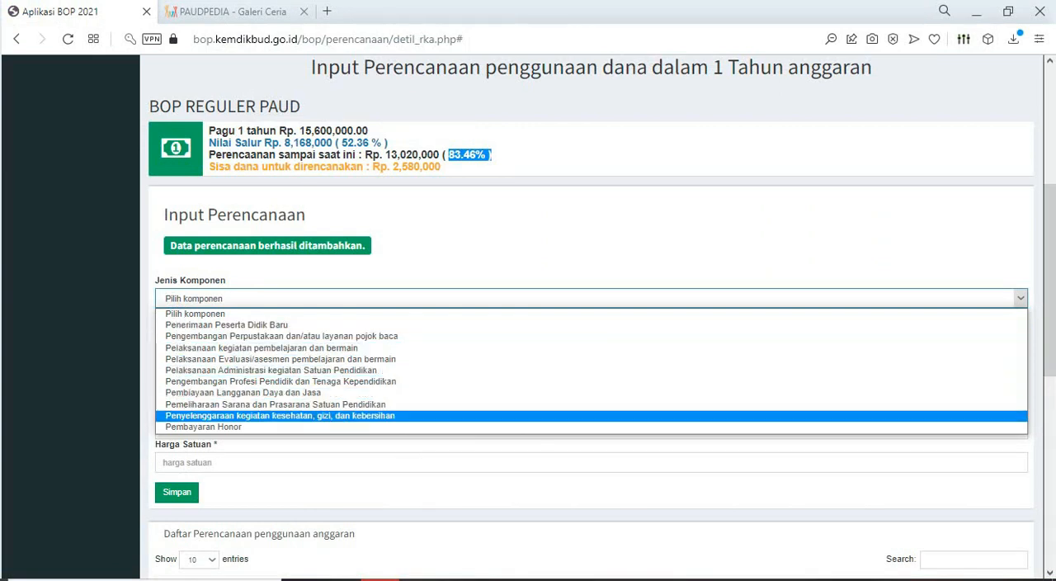
{"action": "left_click", "coordinate": [280, 416]}
{"action": "left_click", "coordinate": [1020, 331]}
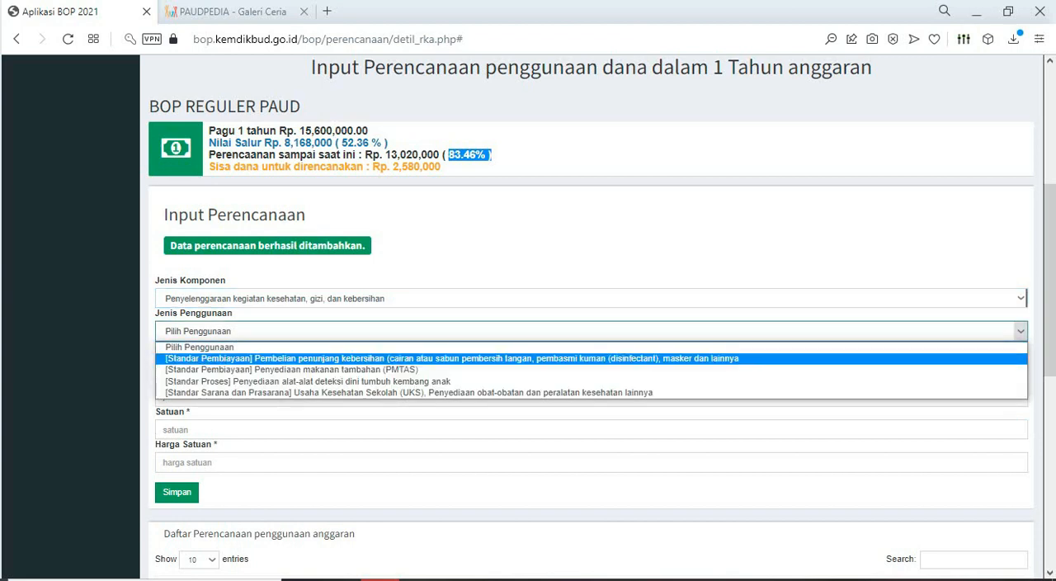
{"action": "left_click", "coordinate": [451, 359]}
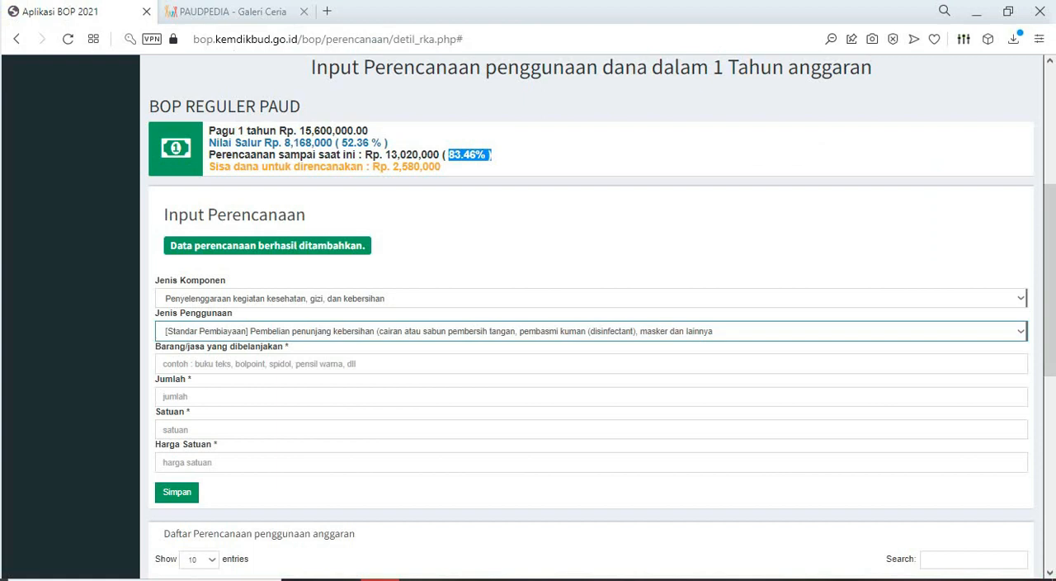
{"action": "left_click", "coordinate": [363, 364]}
{"action": "key", "text": "ctrl+v"}
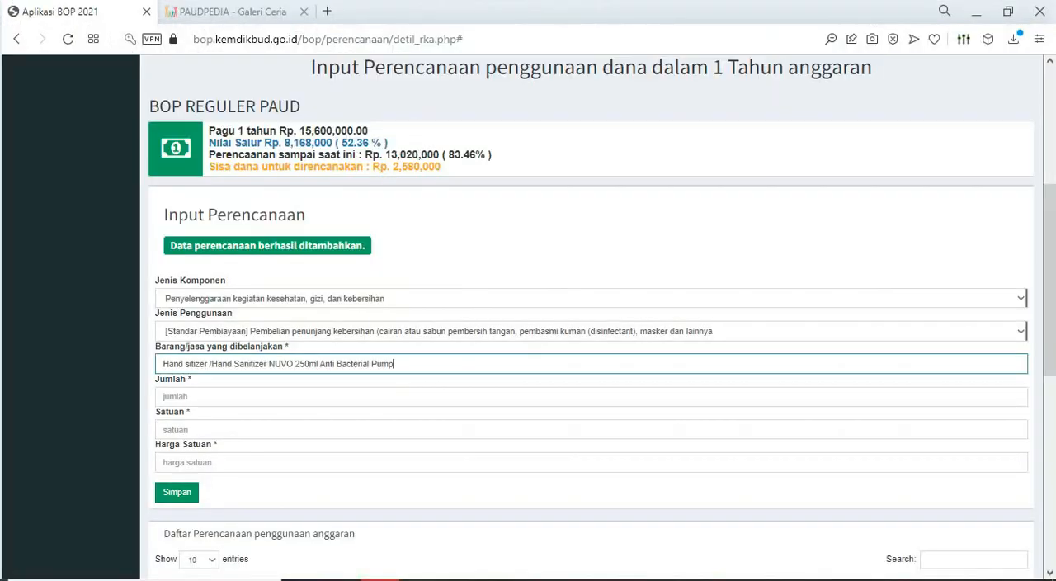
- Complete the hand sanitizer entry with Jumlah 5, Satuan BH and Harga Satuan 30000, and save it
{"action": "left_click", "coordinate": [174, 397]}
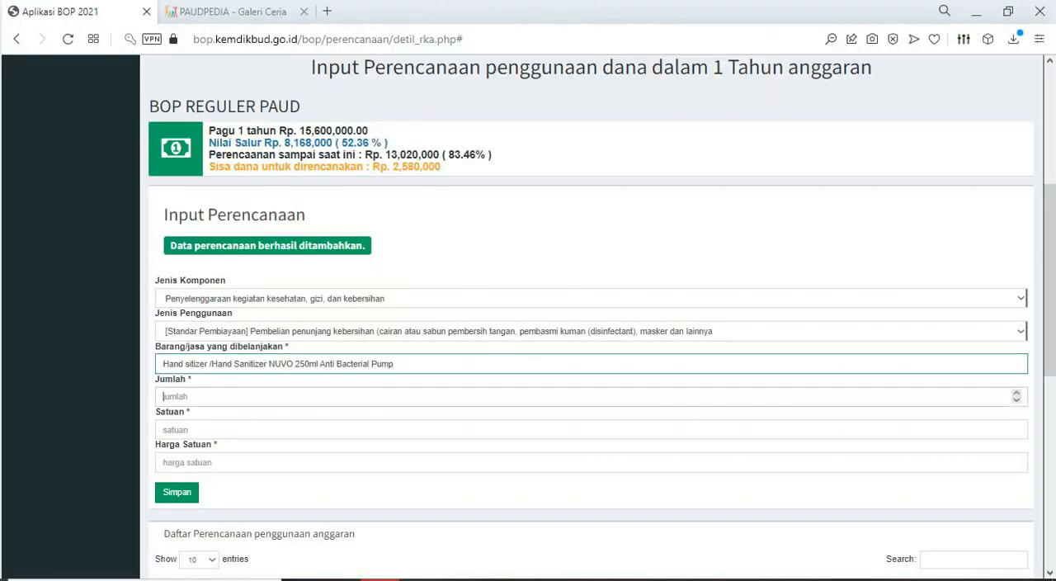
{"action": "left_click", "coordinate": [175, 430]}
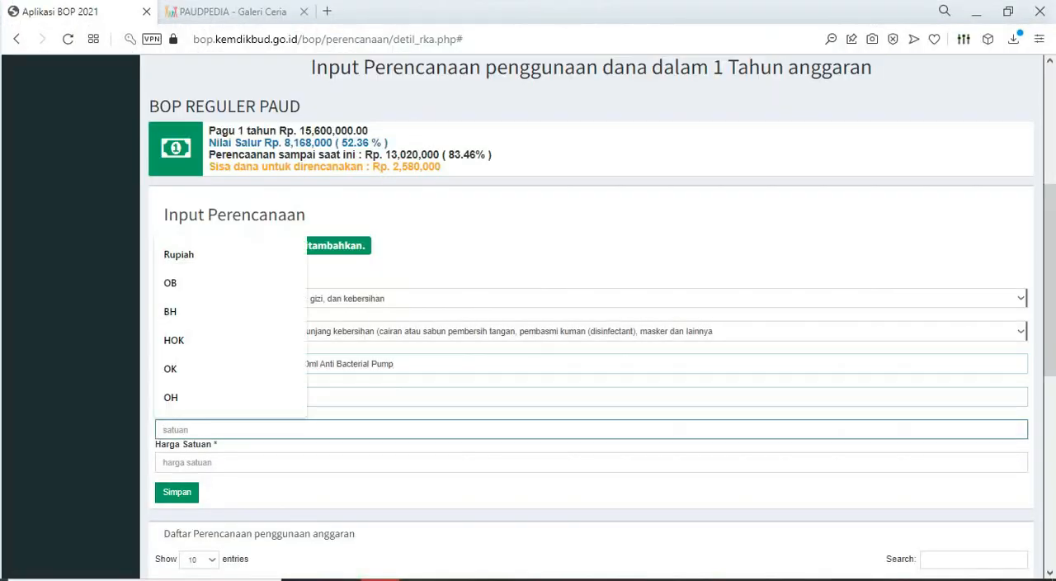
{"action": "type", "text": "BH"}
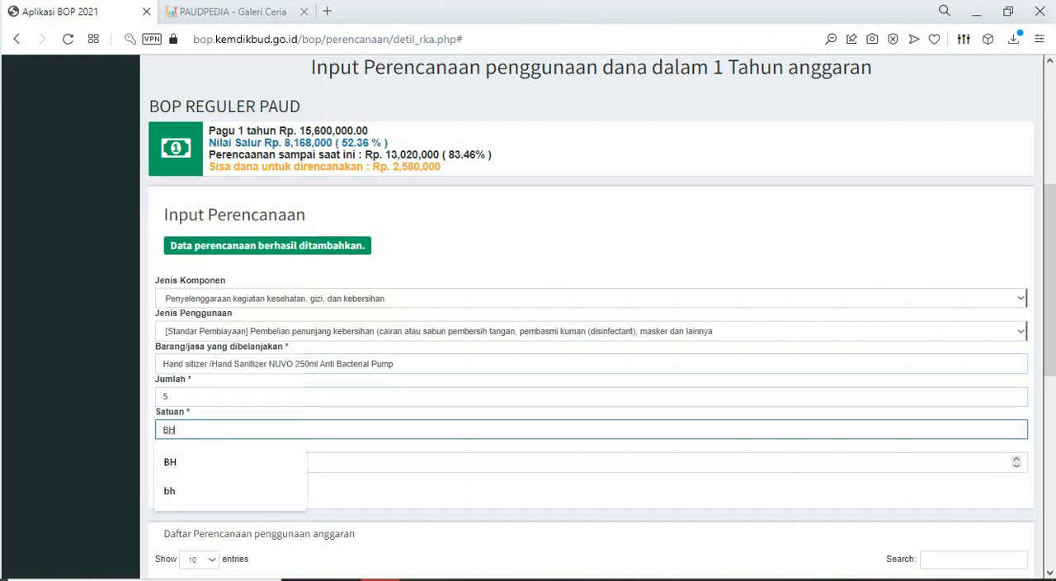
{"action": "key", "text": "Tab"}
{"action": "type", "text": "300"}
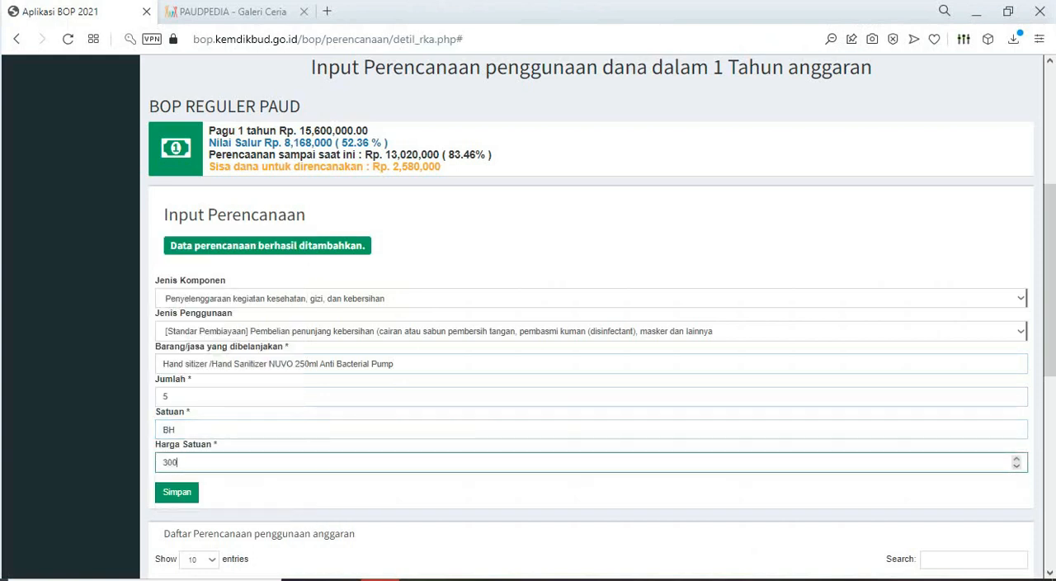
{"action": "type", "text": "00"}
{"action": "key", "text": "Tab"}
{"action": "key", "text": "Return"}
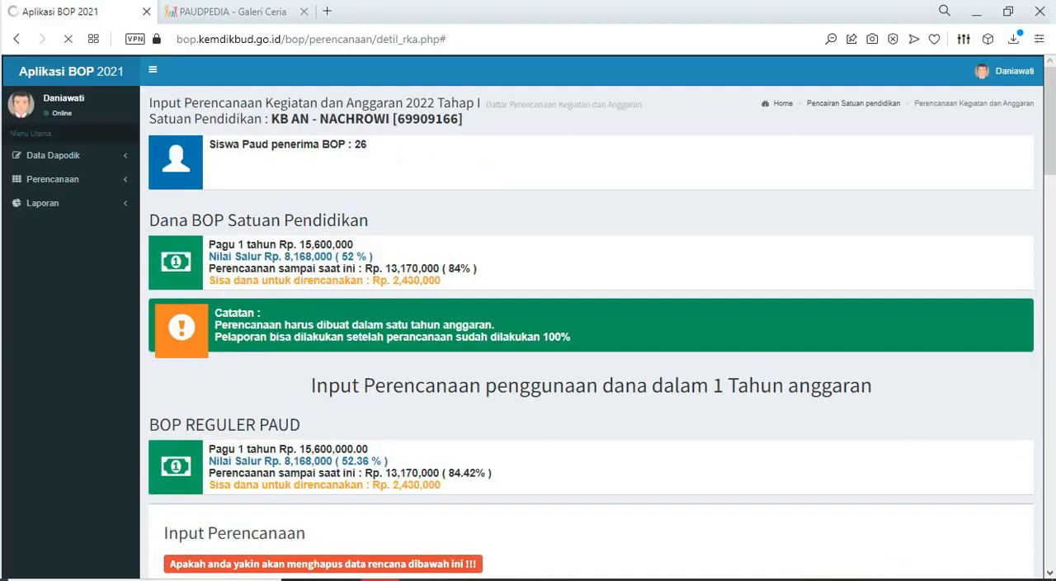
- In Excel, fill the hand sanitizer cell with yellow, then copy the "Cairan pembersih WC" cell and return to Aplikasi BOP
{"action": "key", "text": "alt+Tab"}
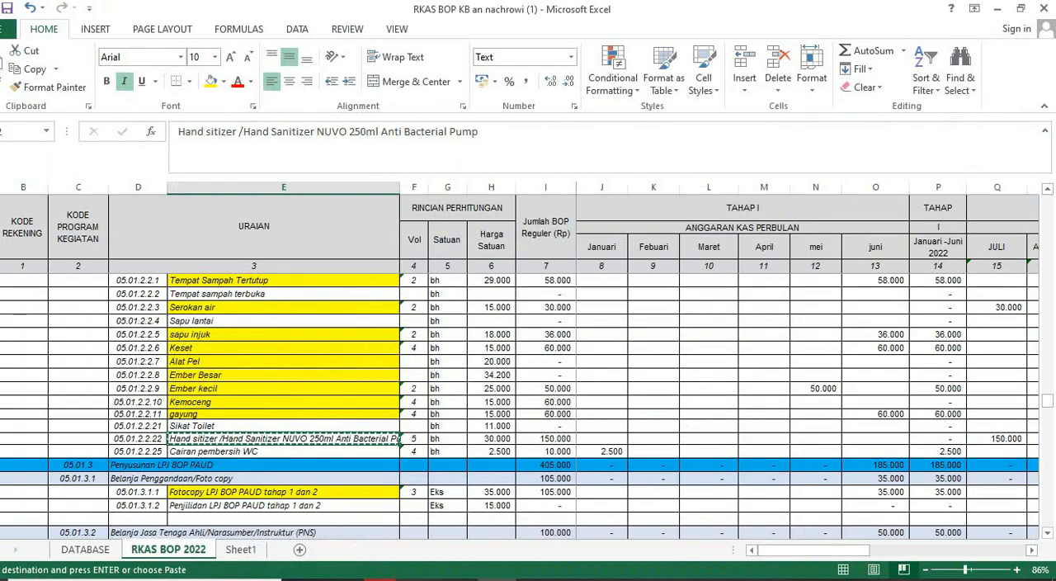
{"action": "left_click", "coordinate": [211, 81]}
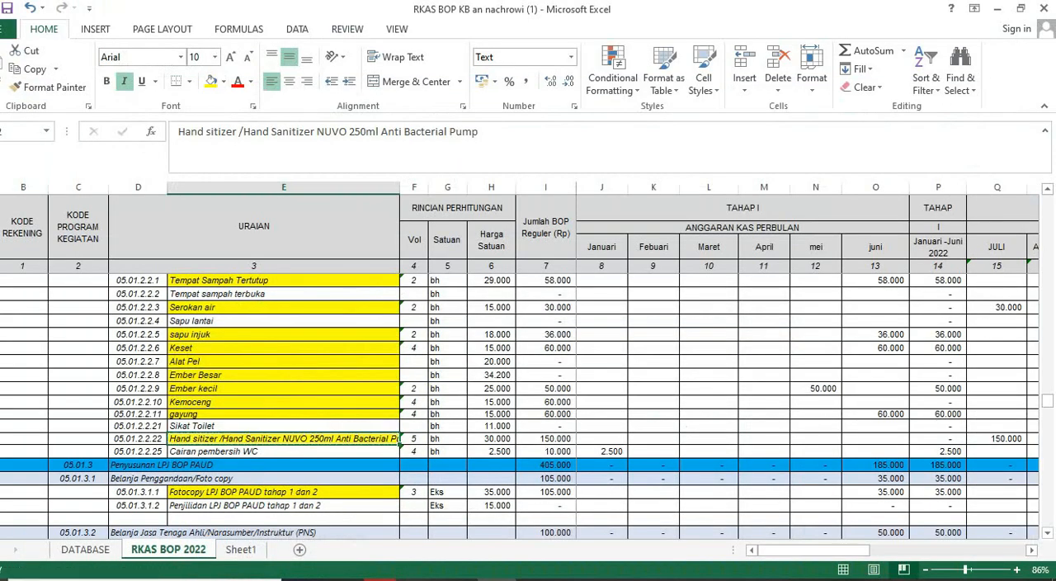
{"action": "left_click", "coordinate": [283, 451]}
{"action": "key", "text": "ctrl+c"}
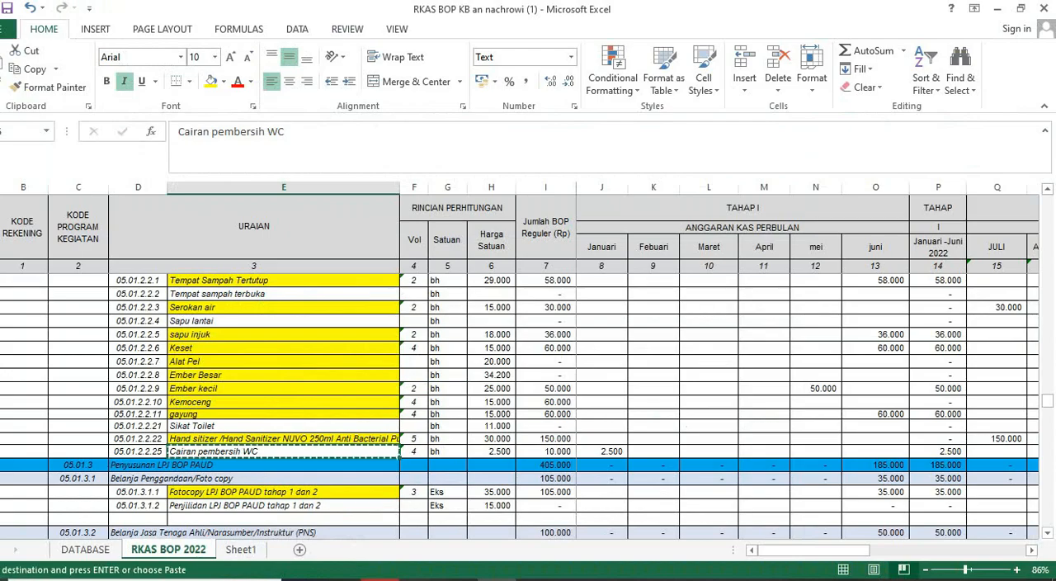
{"action": "key", "text": "alt+Tab"}
{"action": "scroll", "coordinate": [1021, 330], "scroll_direction": "down", "scroll_amount": 4}
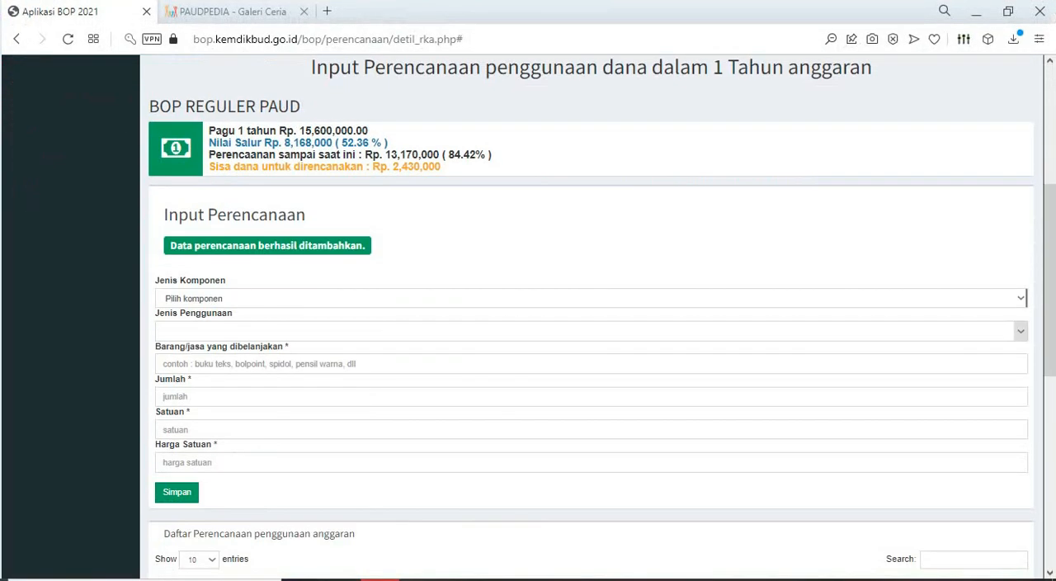
{"action": "left_click", "coordinate": [1021, 298]}
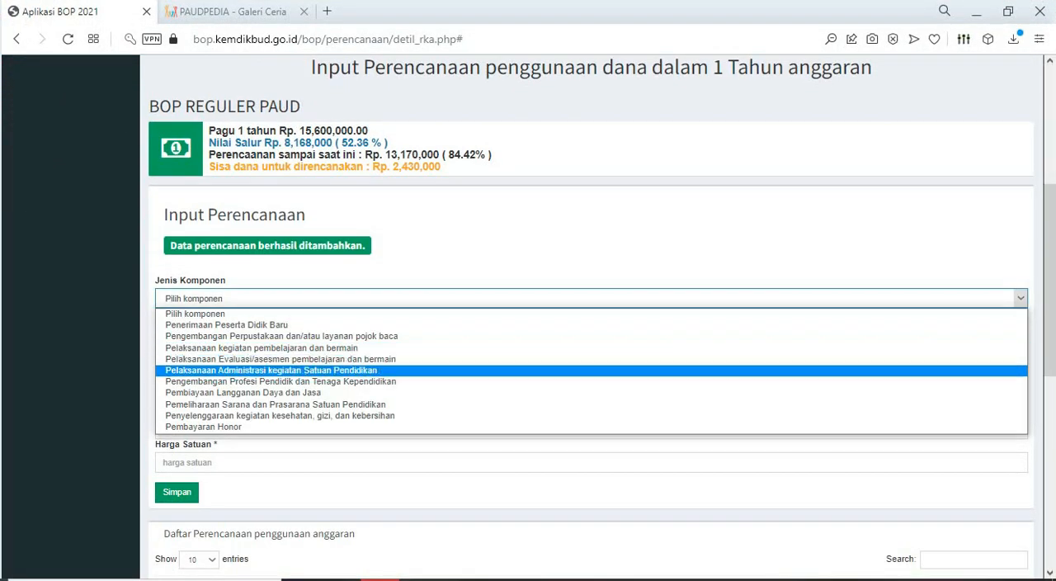
{"action": "left_click", "coordinate": [280, 415]}
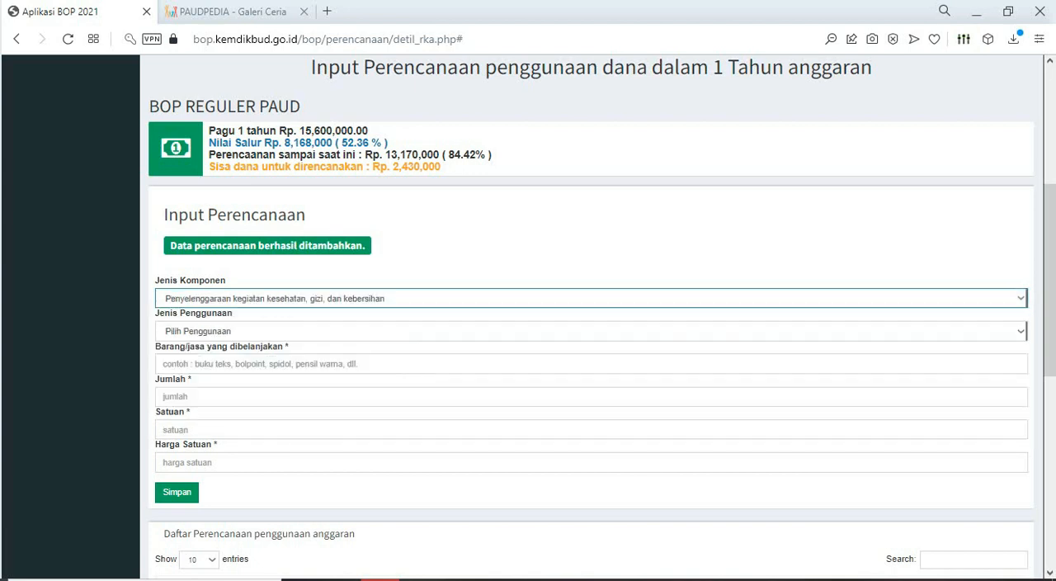
{"action": "left_click", "coordinate": [1021, 330]}
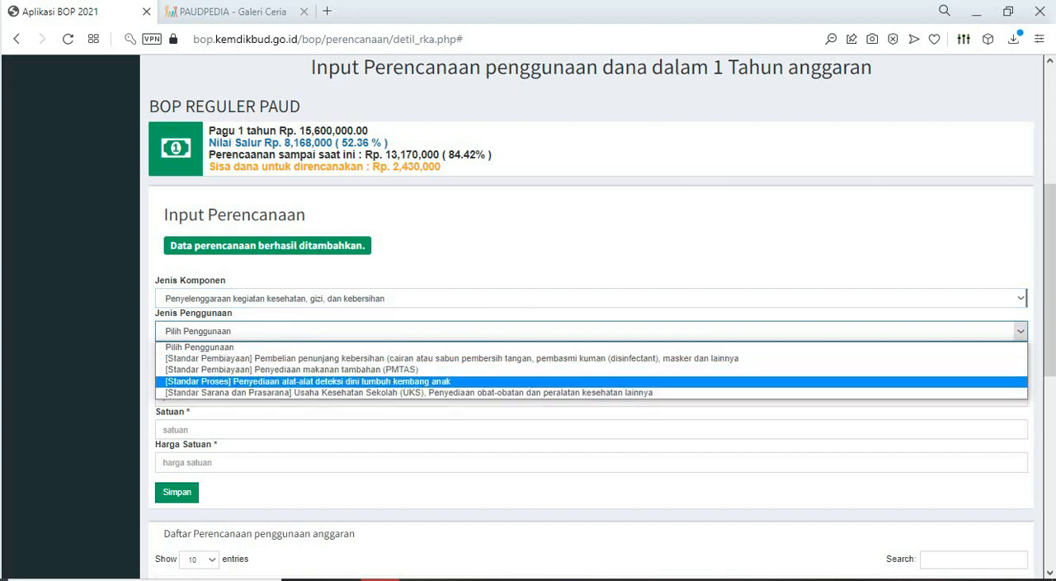
- Choose Pelaksanaan Administrasi kegiatan Satuan Pendidikan with Pembelian peralatan/perlengkapan sekolah, and enter "Cairan pembersih WC" as Barang/jasa
{"action": "left_click", "coordinate": [590, 298]}
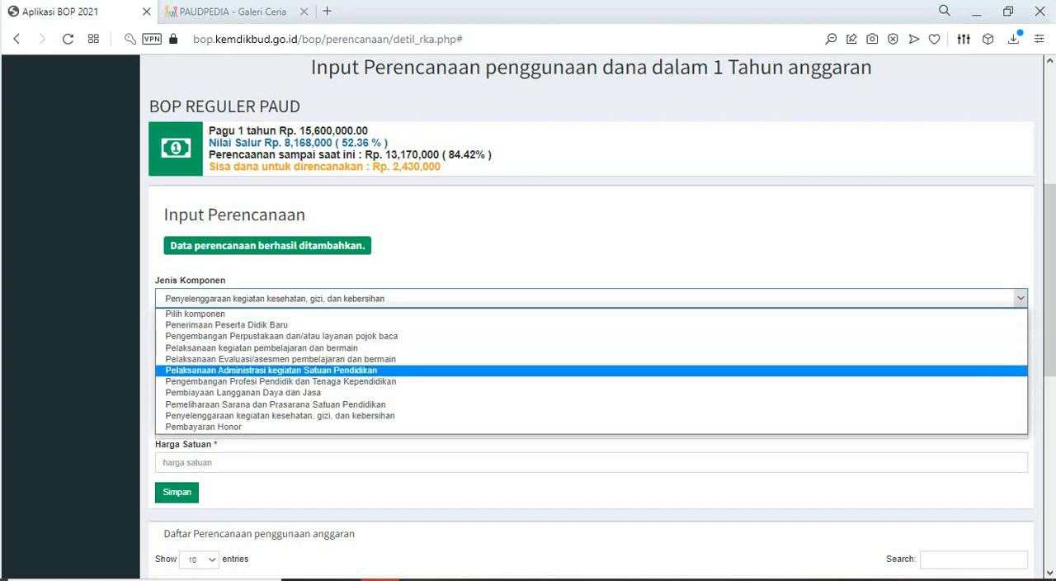
{"action": "left_click", "coordinate": [271, 370]}
{"action": "left_click", "coordinate": [591, 331]}
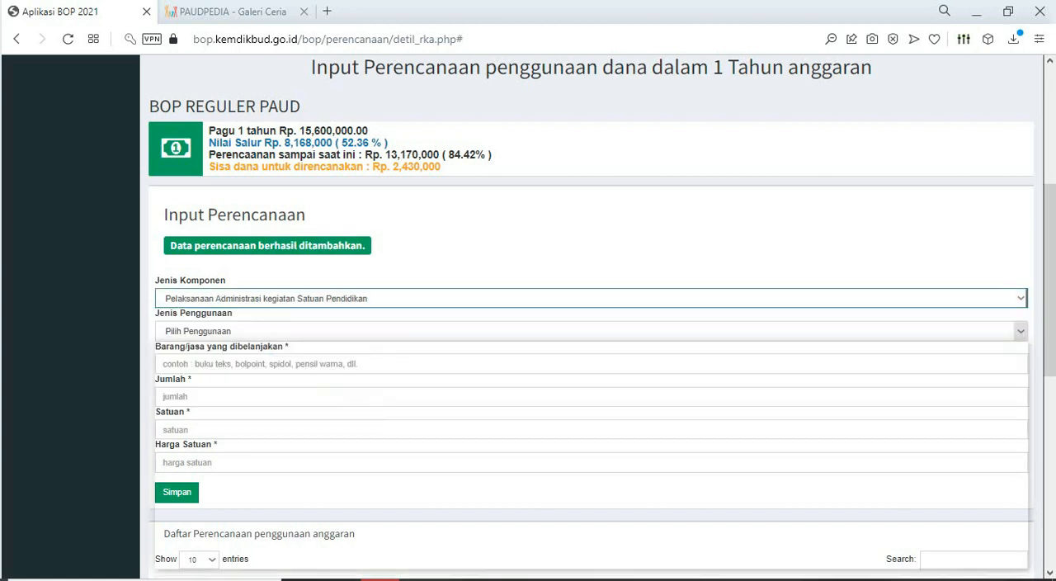
{"action": "scroll", "coordinate": [591, 454], "scroll_direction": "down", "scroll_amount": 3}
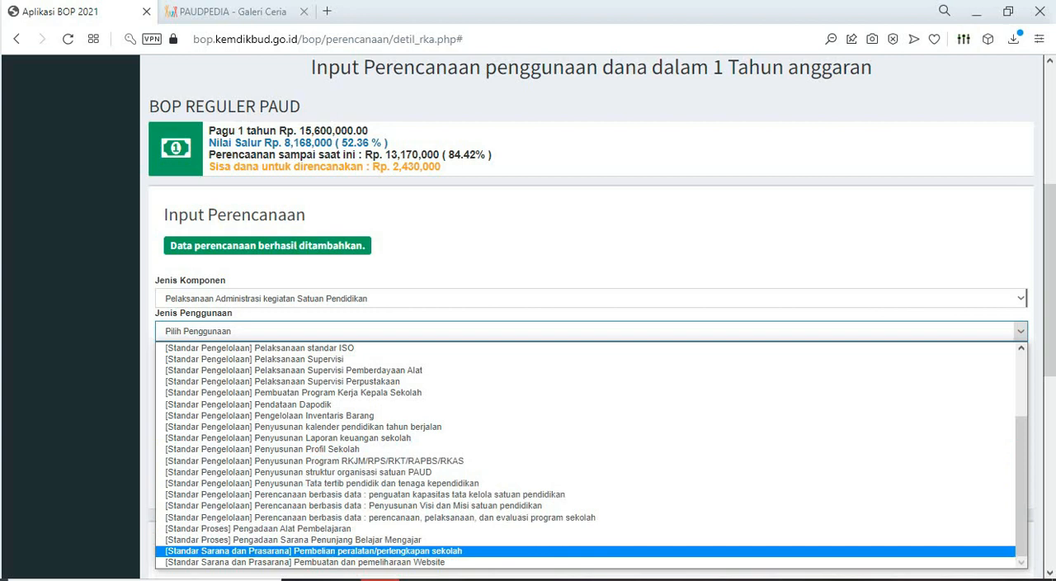
{"action": "left_click", "coordinate": [313, 551]}
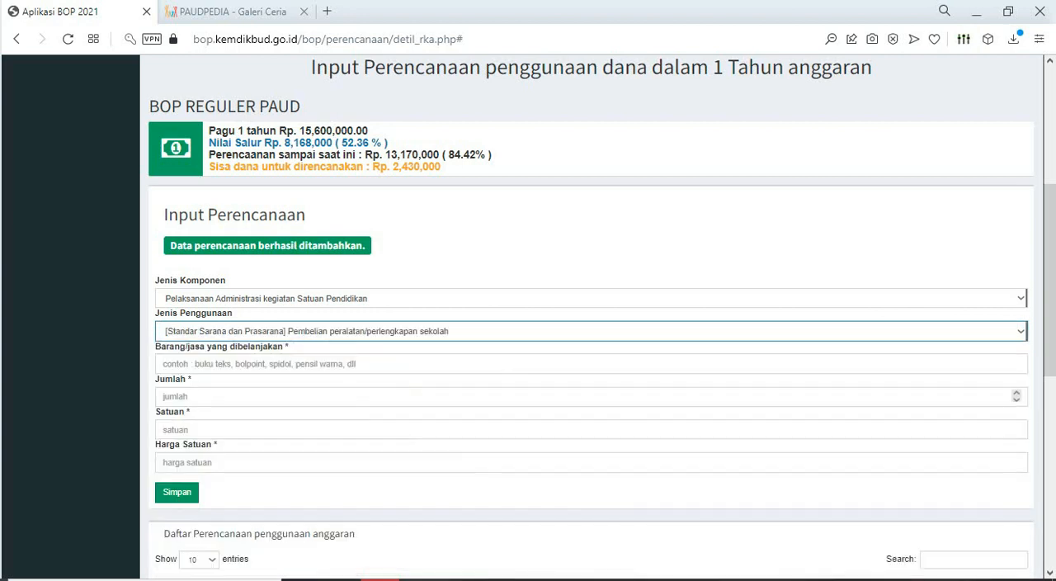
{"action": "left_click", "coordinate": [313, 364]}
{"action": "type", "text": "Cairan pembersih WC"}
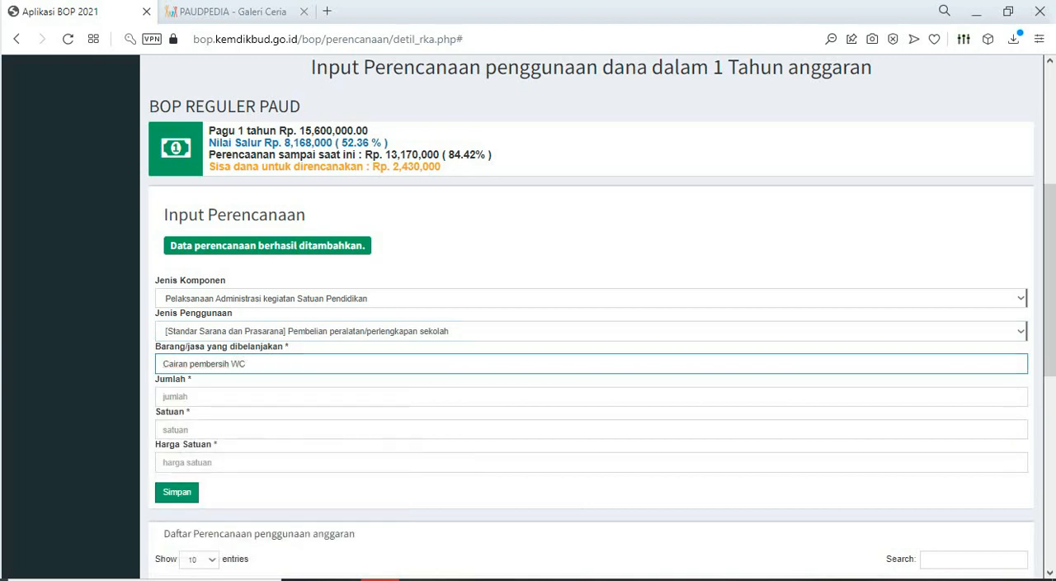
- Complete the Cairan pembersih WC entry with Jumlah 4, Satuan BH and Harga Satuan 2500, checking the Excel row, and save it
{"action": "key", "text": "alt+Tab"}
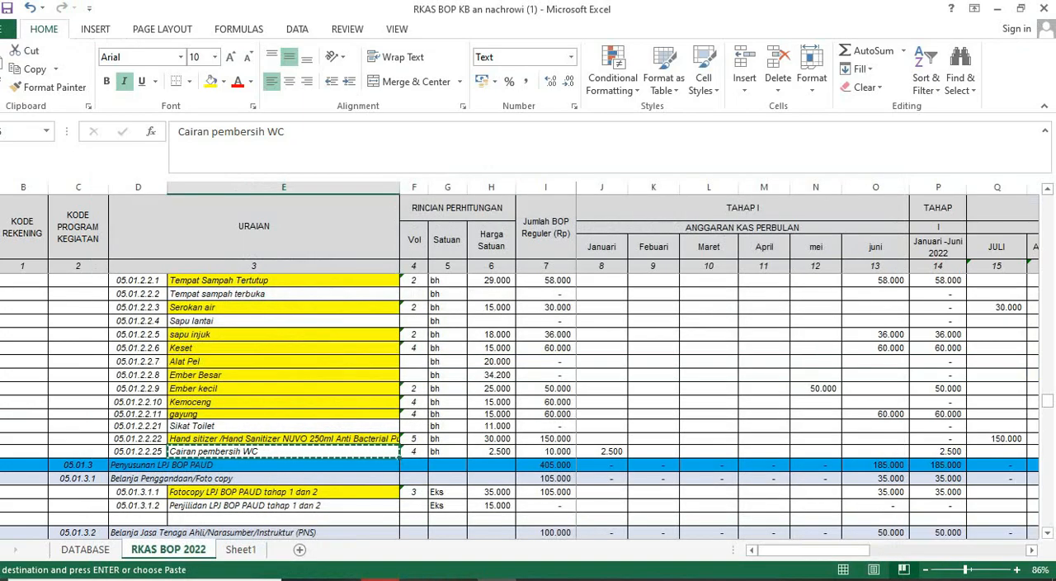
{"action": "key", "text": "alt+Tab"}
{"action": "key", "text": "Tab"}
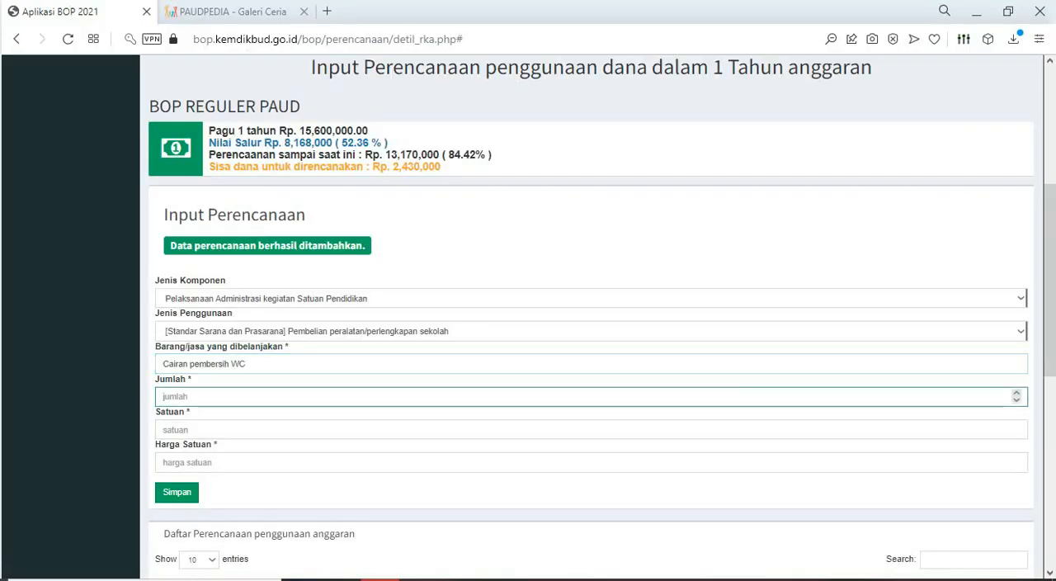
{"action": "type", "text": "4"}
{"action": "key", "text": "Tab"}
{"action": "type", "text": "BH"}
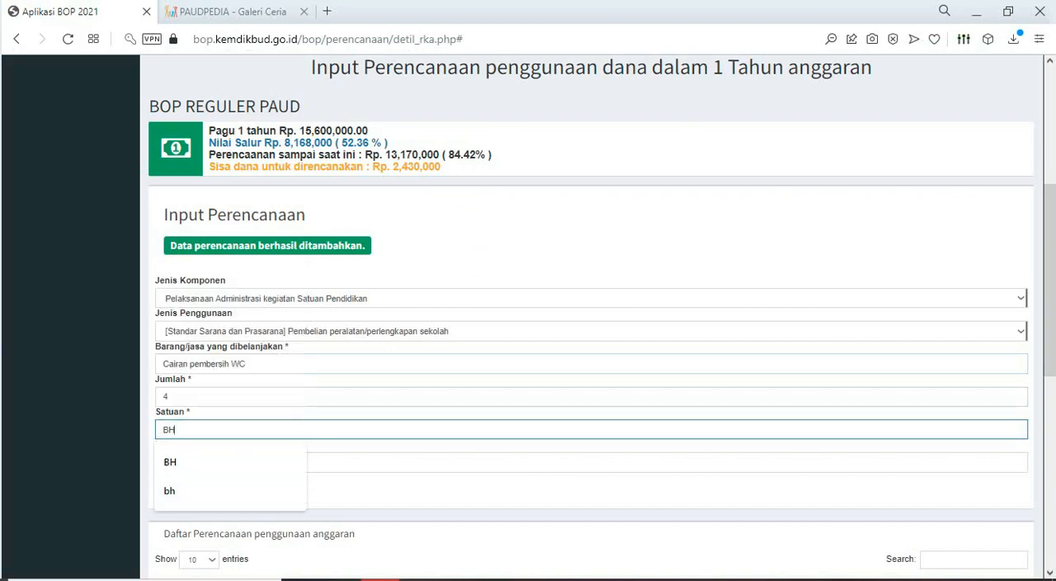
{"action": "key", "text": "alt+Tab"}
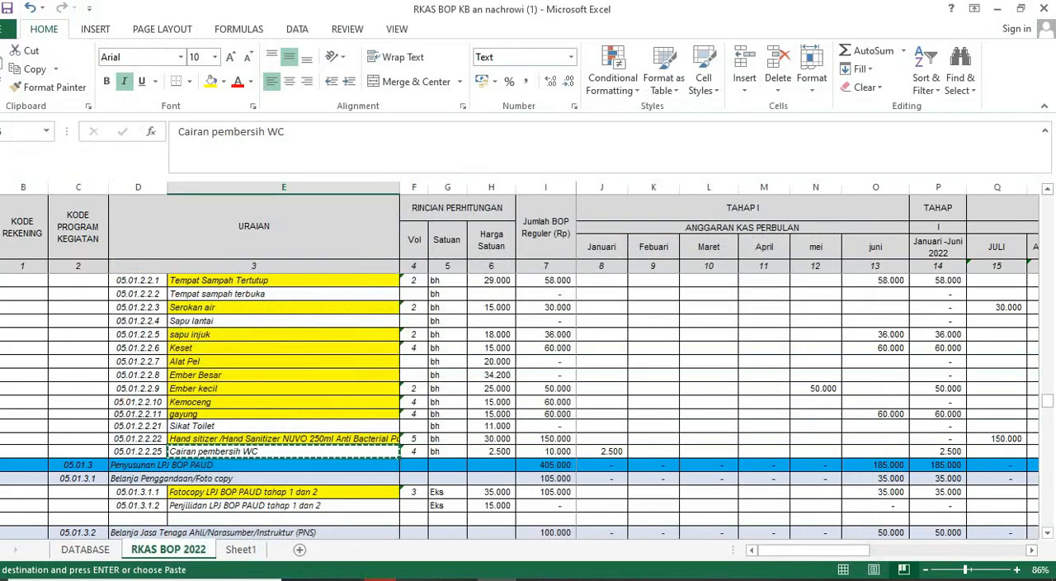
{"action": "key", "text": "alt+Tab"}
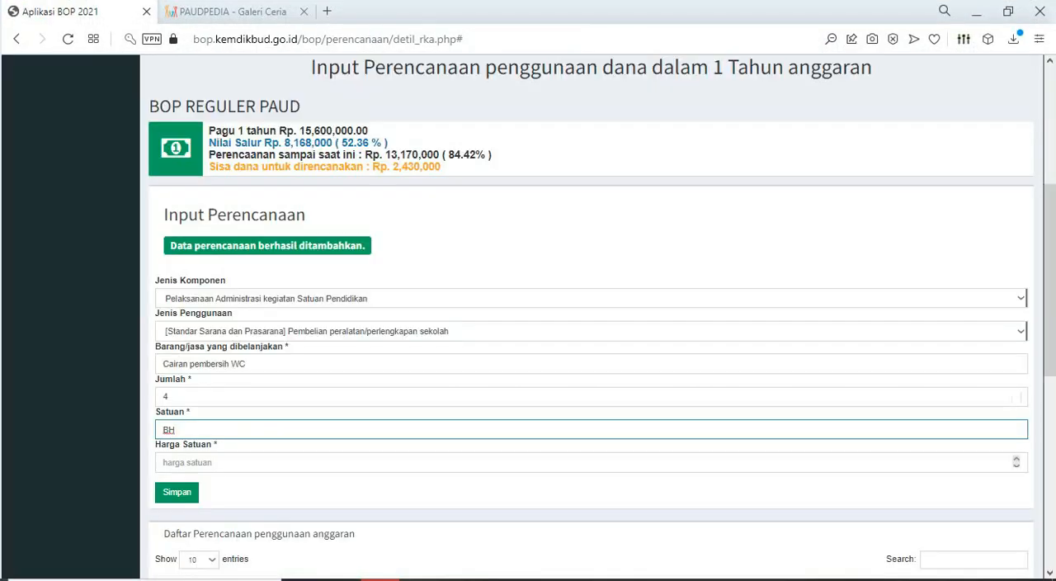
{"action": "key", "text": "Tab"}
{"action": "type", "text": "2"}
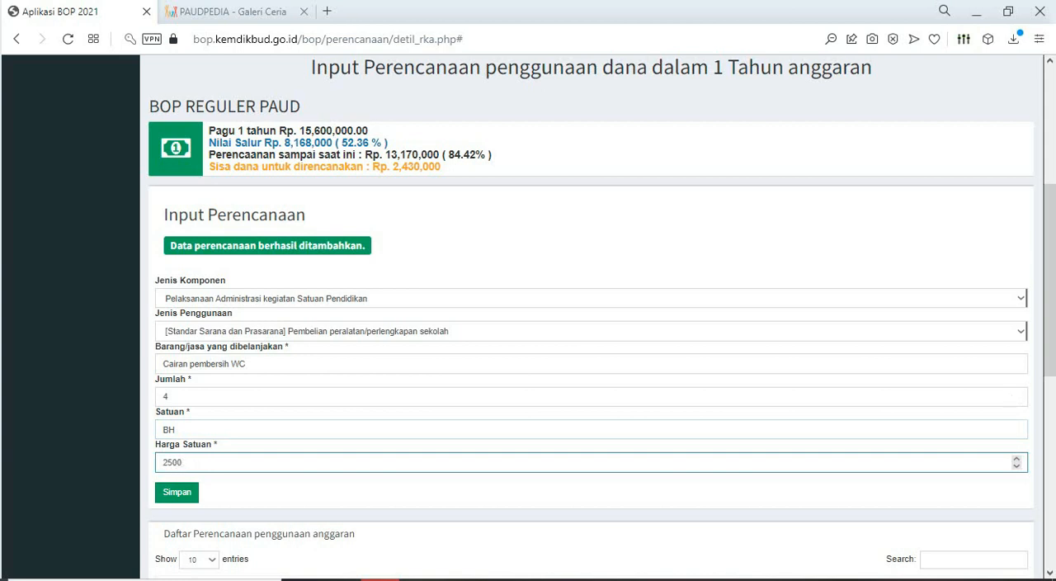
{"action": "key", "text": "alt+Tab"}
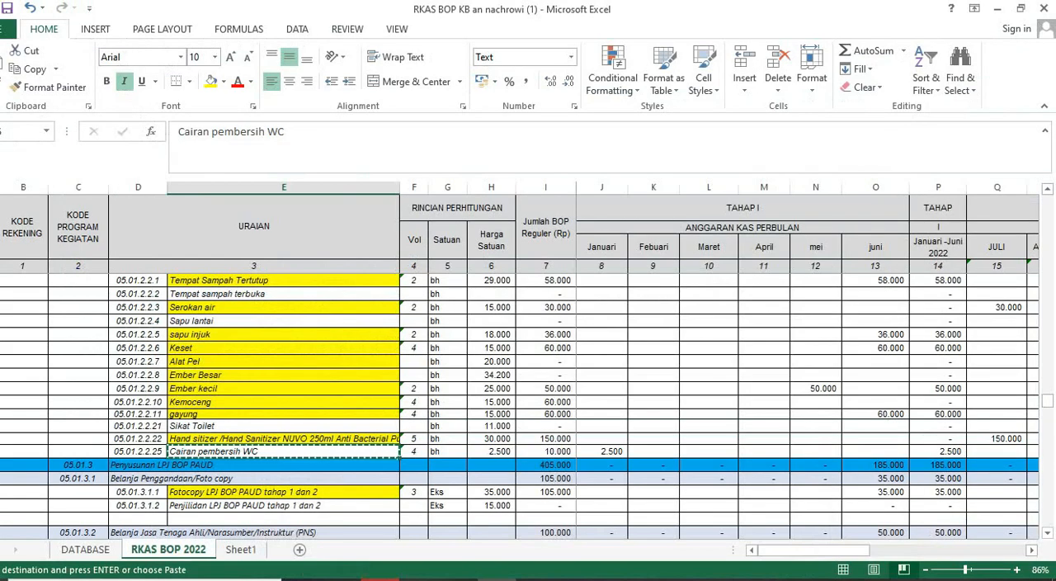
{"action": "key", "text": "alt+Tab"}
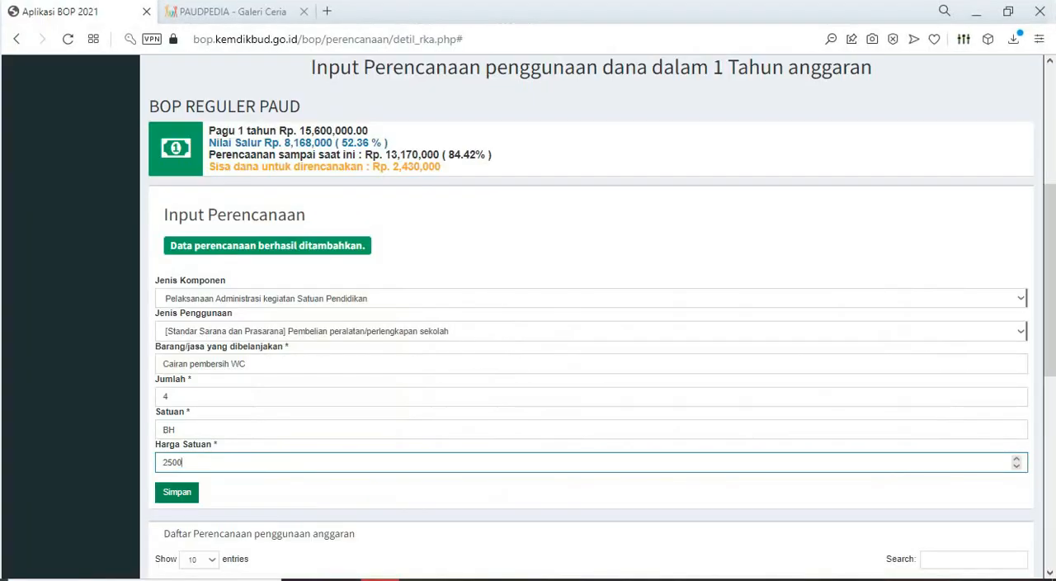
{"action": "left_click", "coordinate": [176, 492]}
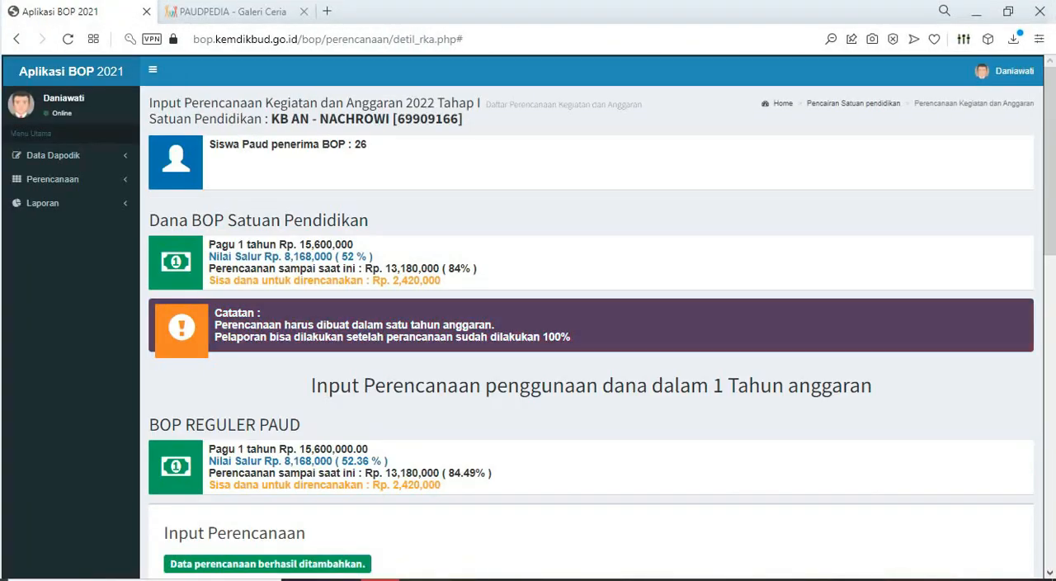
- In Excel, fill the "Cairan pembersih WC" cell in the RKAS BOP 2022 sheet with yellow
{"action": "scroll", "coordinate": [592, 317], "scroll_direction": "down", "scroll_amount": 1}
{"action": "scroll", "coordinate": [592, 316], "scroll_direction": "up", "scroll_amount": 2}
{"action": "scroll", "coordinate": [592, 317], "scroll_direction": "down", "scroll_amount": 4}
{"action": "key", "text": "alt+Tab"}
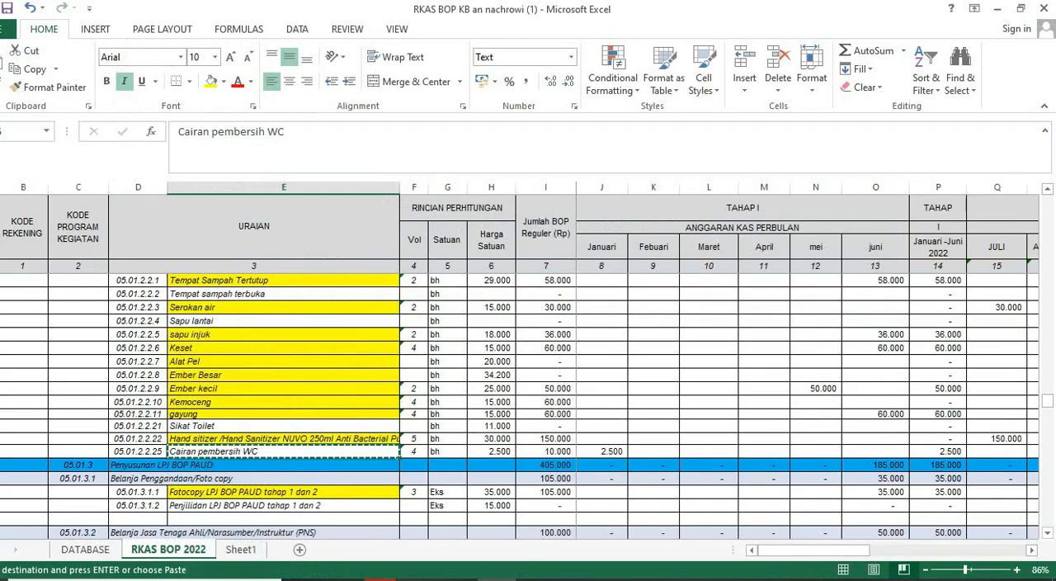
{"action": "left_click", "coordinate": [211, 81]}
{"action": "scroll", "coordinate": [284, 405], "scroll_direction": "down", "scroll_amount": 1}
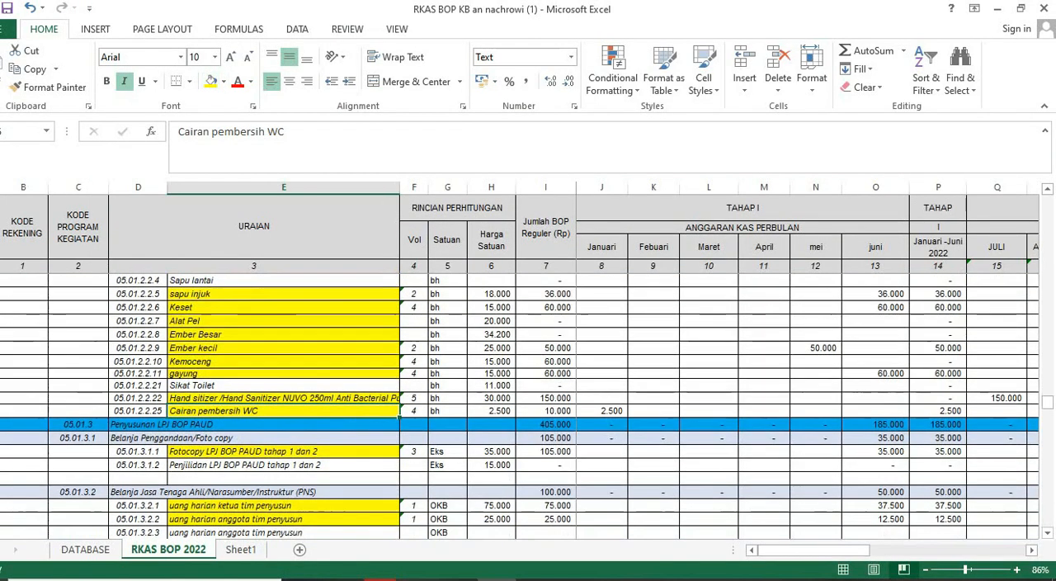
- Look through the RKAS BOP 2022 sheet for items not yet filled yellow, from the LPJ BOP PAUD section back to Belanja Alat Tulis Kantor
{"action": "left_click", "coordinate": [284, 463]}
{"action": "scroll", "coordinate": [284, 463], "scroll_direction": "down", "scroll_amount": 3}
{"action": "scroll", "coordinate": [529, 404], "scroll_direction": "up", "scroll_amount": 10}
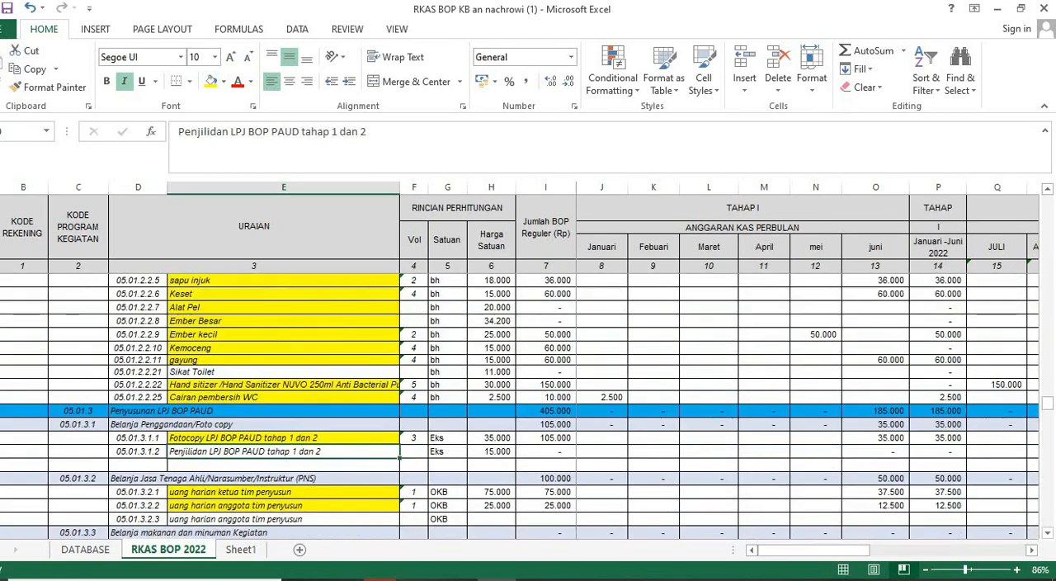
{"action": "scroll", "coordinate": [520, 404], "scroll_direction": "up", "scroll_amount": 10}
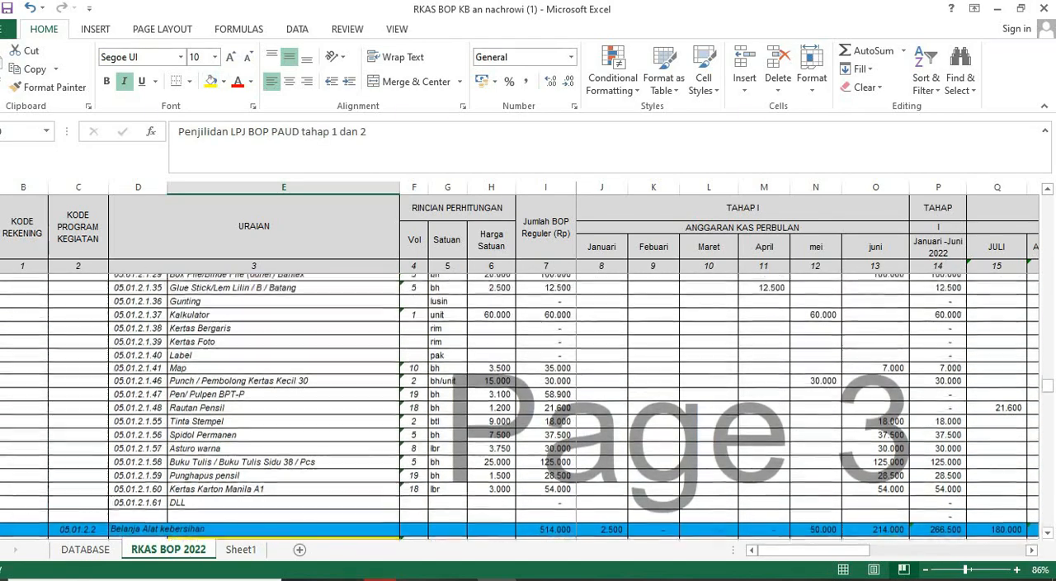
{"action": "scroll", "coordinate": [520, 405], "scroll_direction": "up", "scroll_amount": 5}
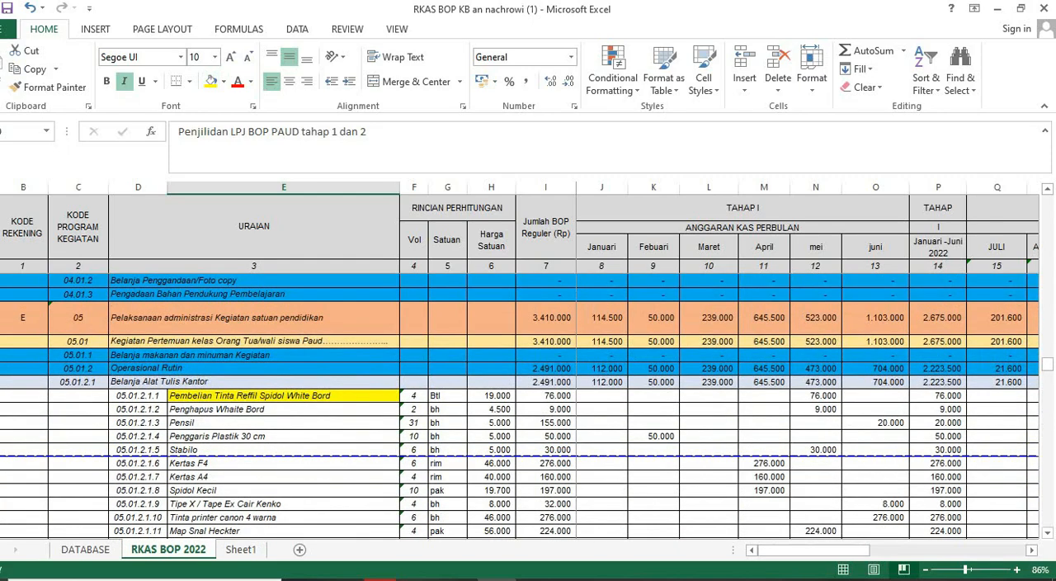
{"action": "left_click", "coordinate": [138, 382]}
{"action": "scroll", "coordinate": [520, 405], "scroll_direction": "up", "scroll_amount": 3}
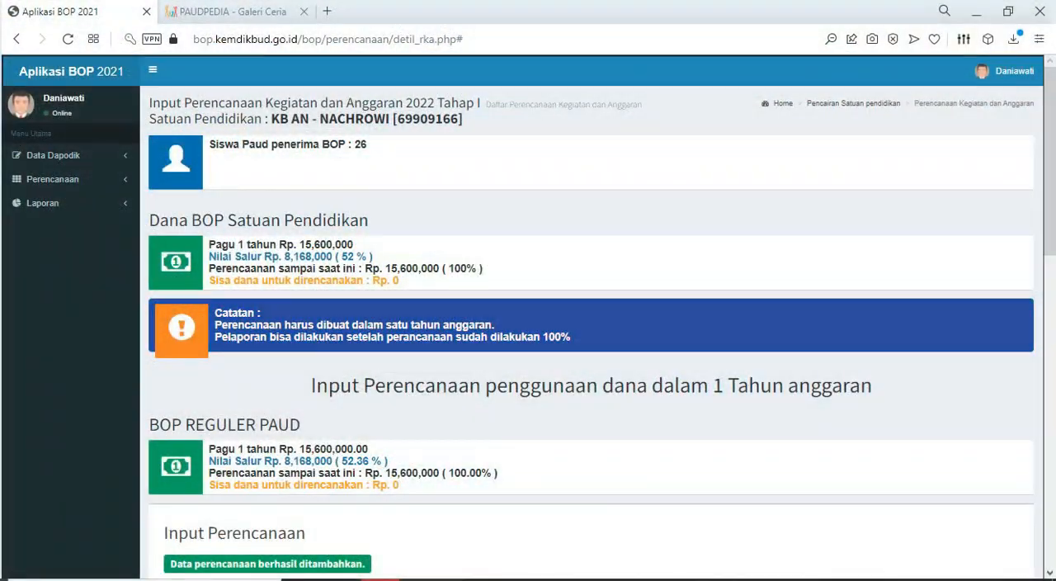
- In Aplikasi BOP, reopen the Input Perencanaan page and review the entries in Daftar Perencanaan penggunaan anggaran
{"action": "left_click", "coordinate": [53, 179]}
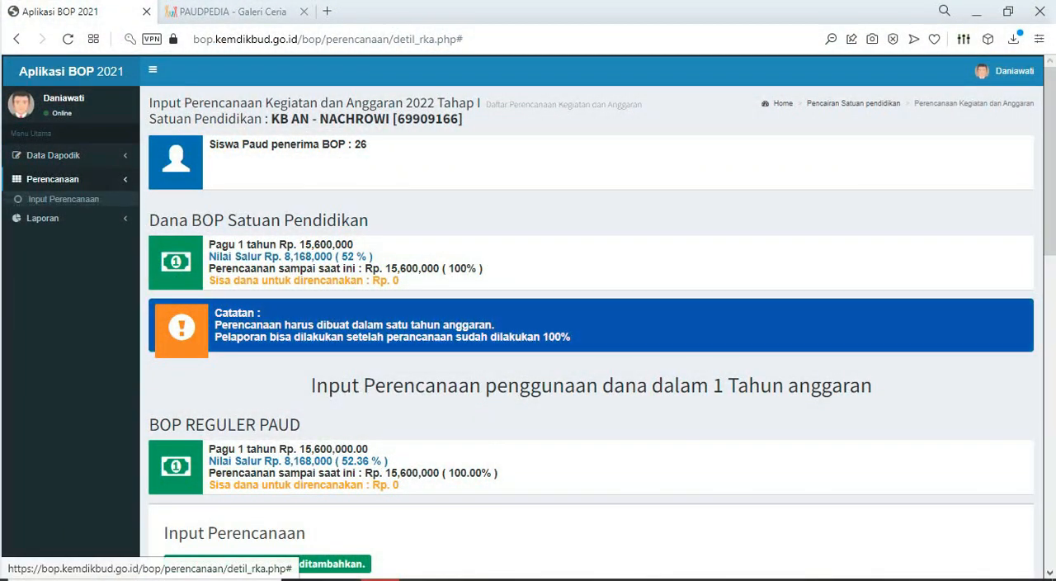
{"action": "left_click", "coordinate": [64, 199]}
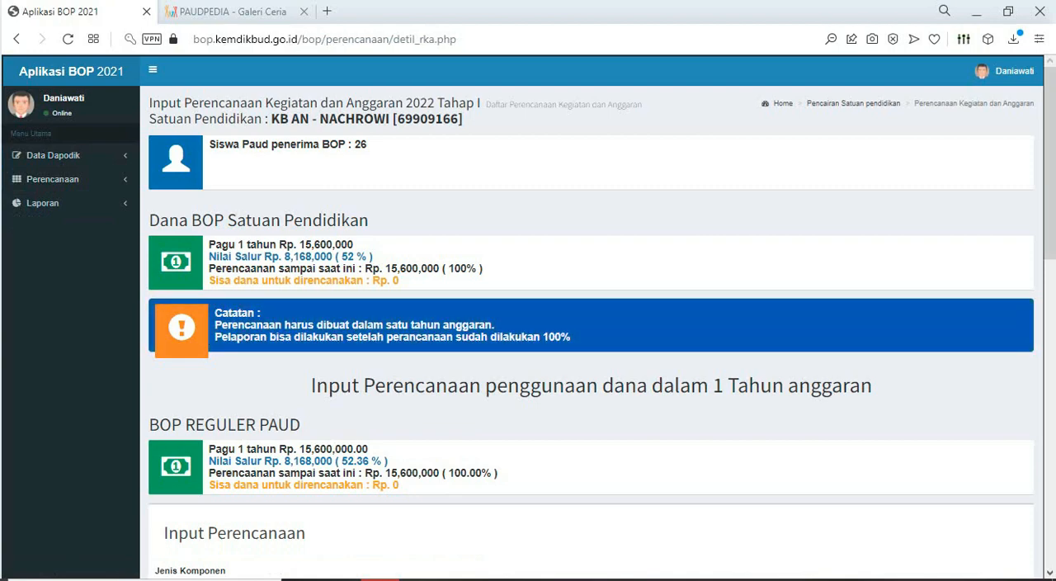
{"action": "scroll", "coordinate": [591, 330], "scroll_direction": "down", "scroll_amount": 5}
{"action": "scroll", "coordinate": [591, 330], "scroll_direction": "down", "scroll_amount": 2}
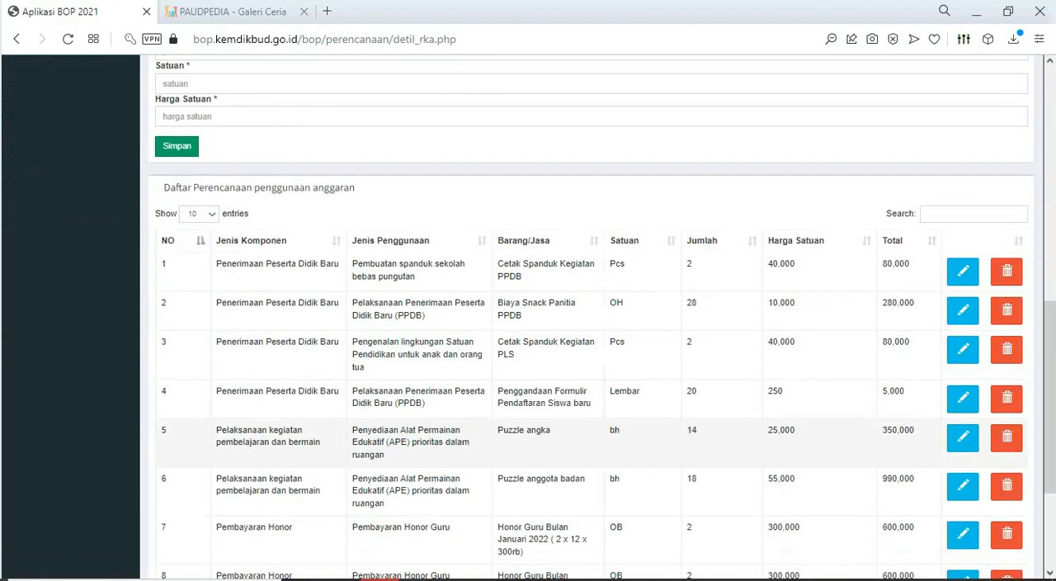
- Open the Rekapitulasi Perencanaan page and review the totals per Jenis Komponen in Rekap Perencanaan BOP Reguler PAUD
{"action": "scroll", "coordinate": [591, 330], "scroll_direction": "up", "scroll_amount": 6}
{"action": "scroll", "coordinate": [591, 330], "scroll_direction": "up", "scroll_amount": 2}
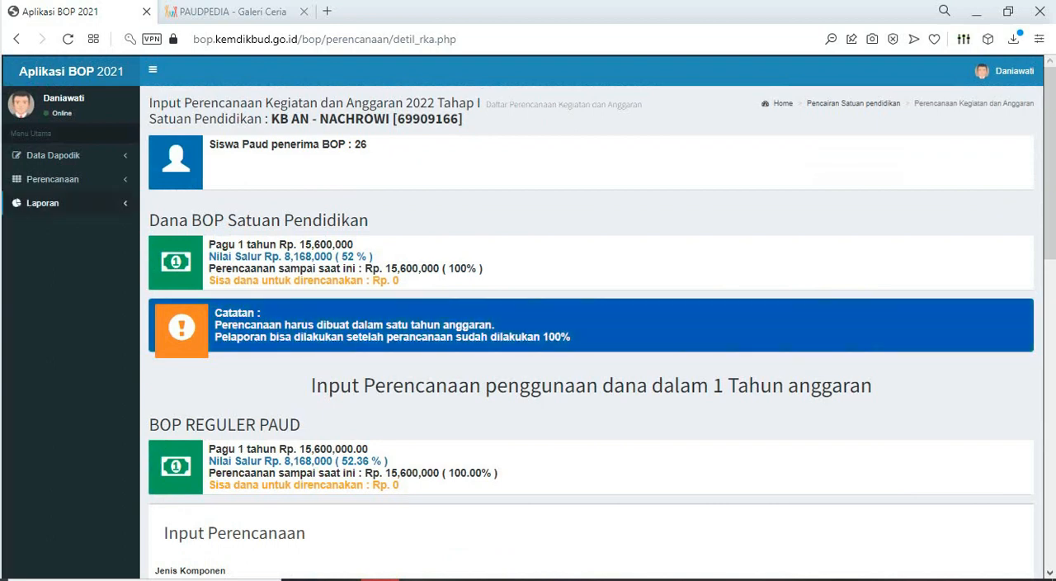
{"action": "left_click", "coordinate": [52, 179]}
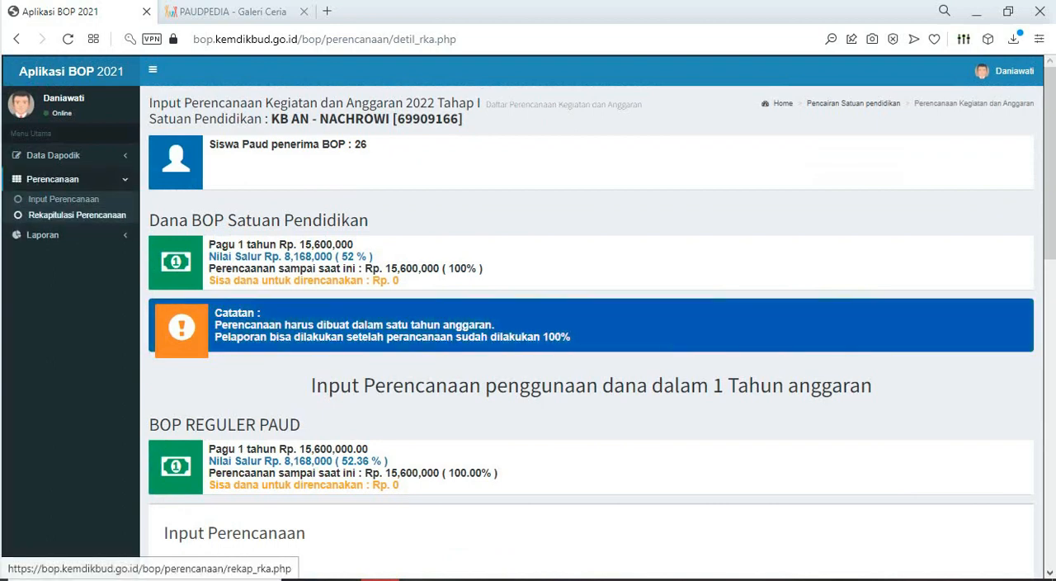
{"action": "left_click", "coordinate": [77, 215]}
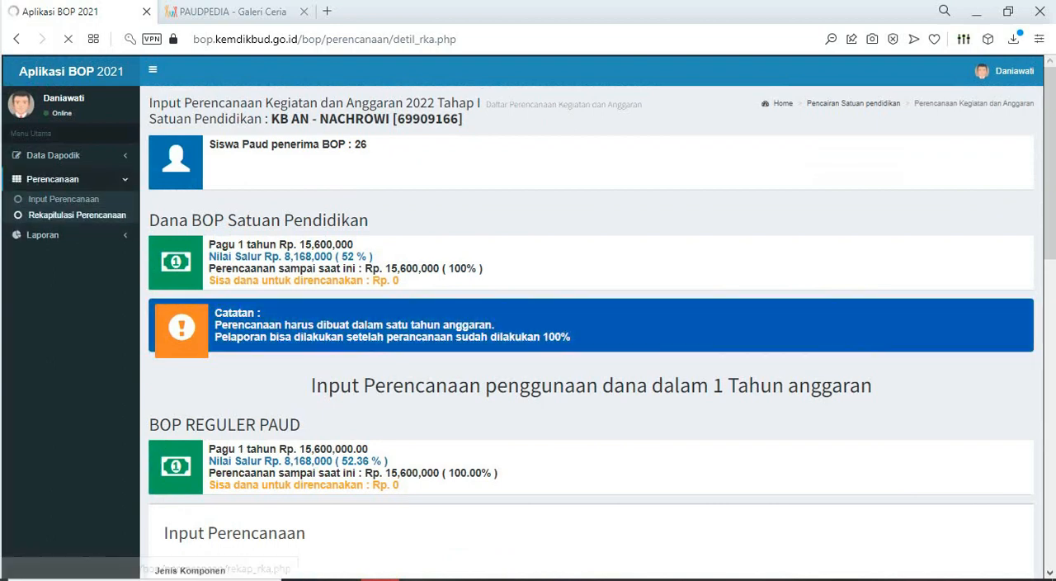
{"action": "scroll", "coordinate": [364, 281], "scroll_direction": "down", "scroll_amount": 4}
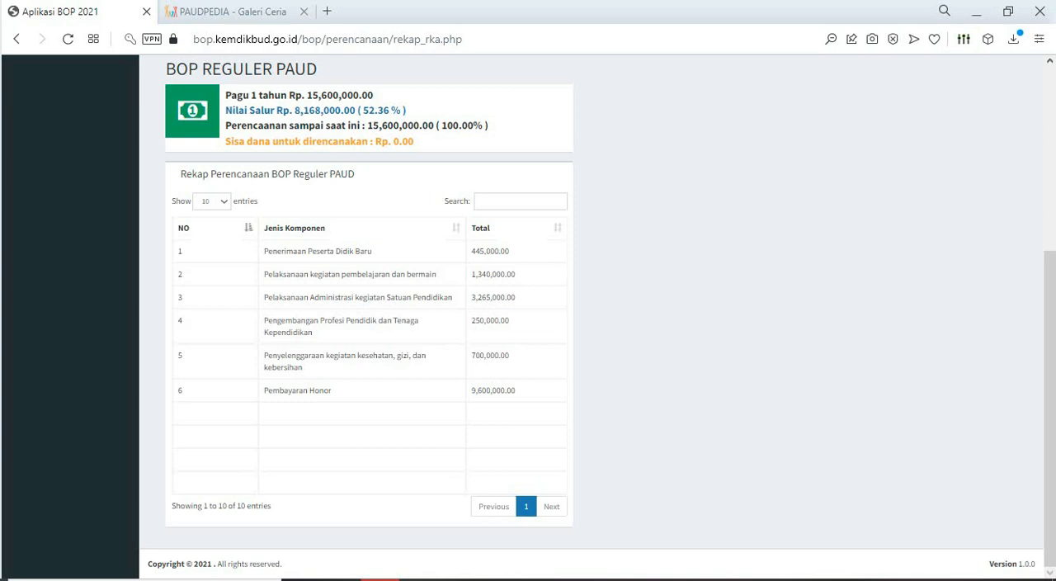
{"action": "scroll", "coordinate": [37, 211], "scroll_direction": "up", "scroll_amount": 4}
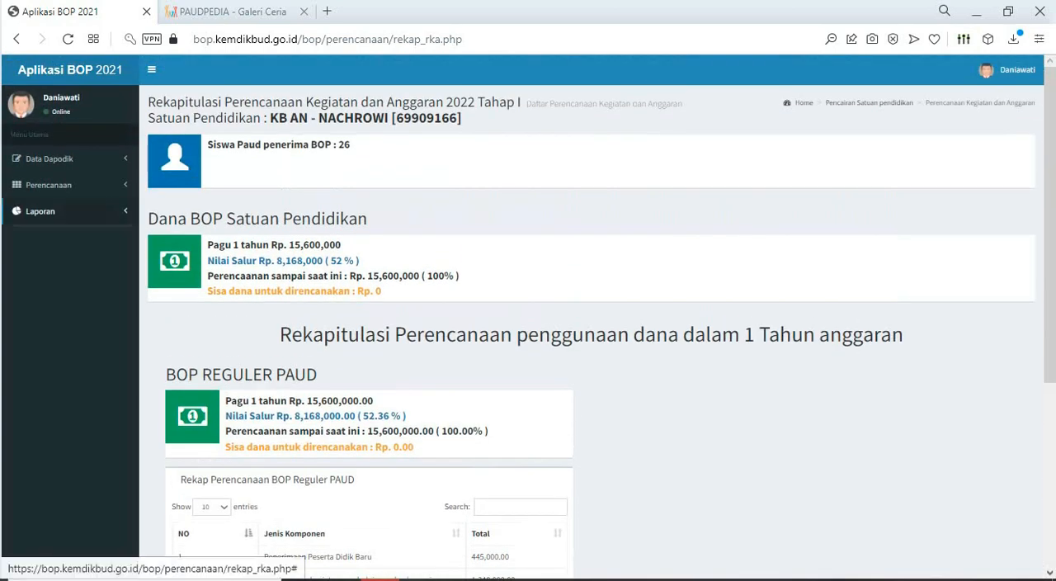
- Open the Input Pelaporan page and look over its fund summary and the Daftar Rincian penggunaan dana list
{"action": "left_click", "coordinate": [37, 211]}
{"action": "left_click", "coordinate": [54, 234]}
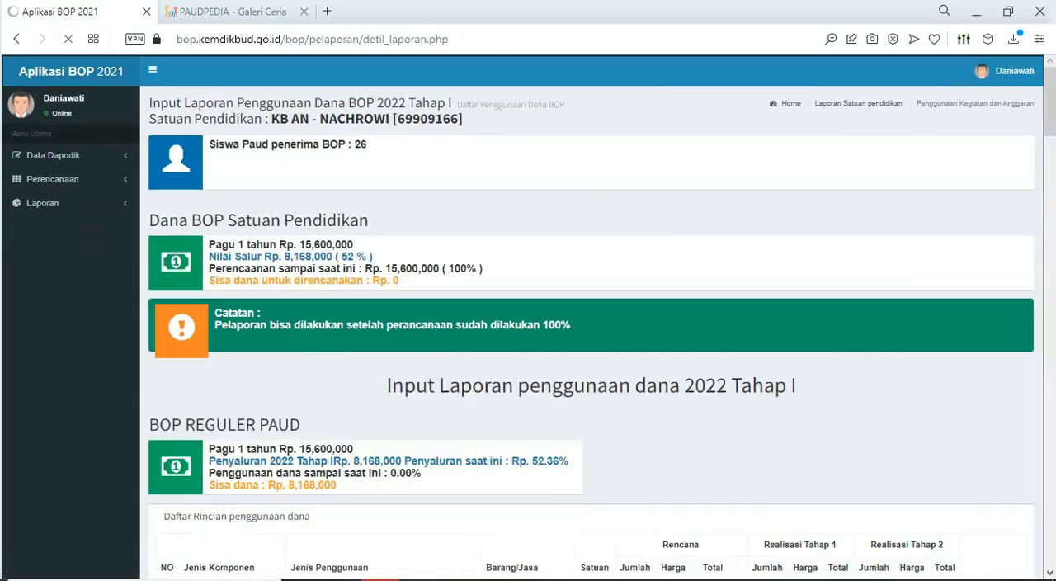
{"action": "scroll", "coordinate": [529, 316], "scroll_direction": "down", "scroll_amount": 3}
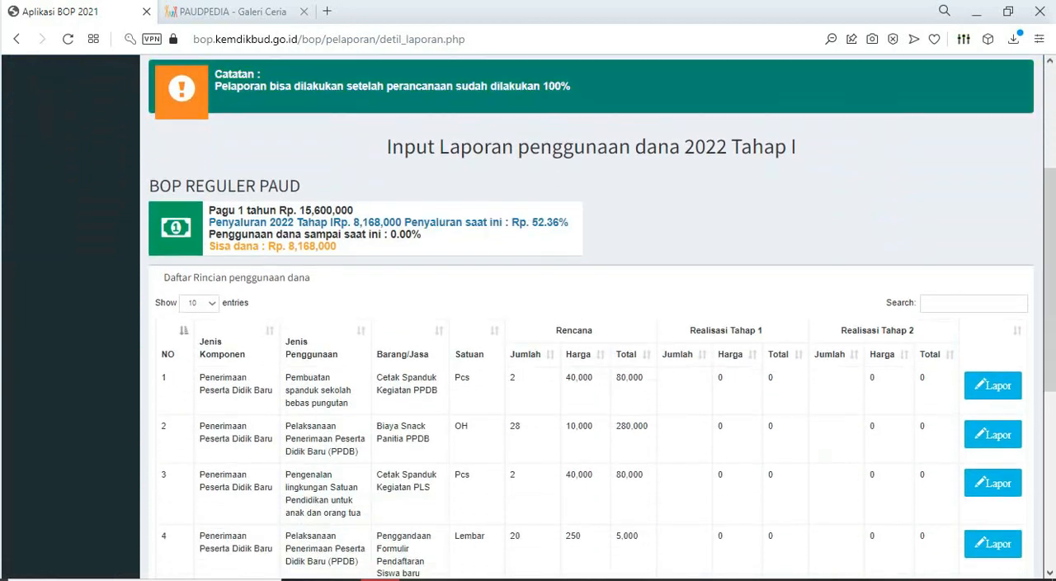
{"action": "scroll", "coordinate": [528, 316], "scroll_direction": "down", "scroll_amount": 1}
{"action": "scroll", "coordinate": [591, 330], "scroll_direction": "up", "scroll_amount": 2}
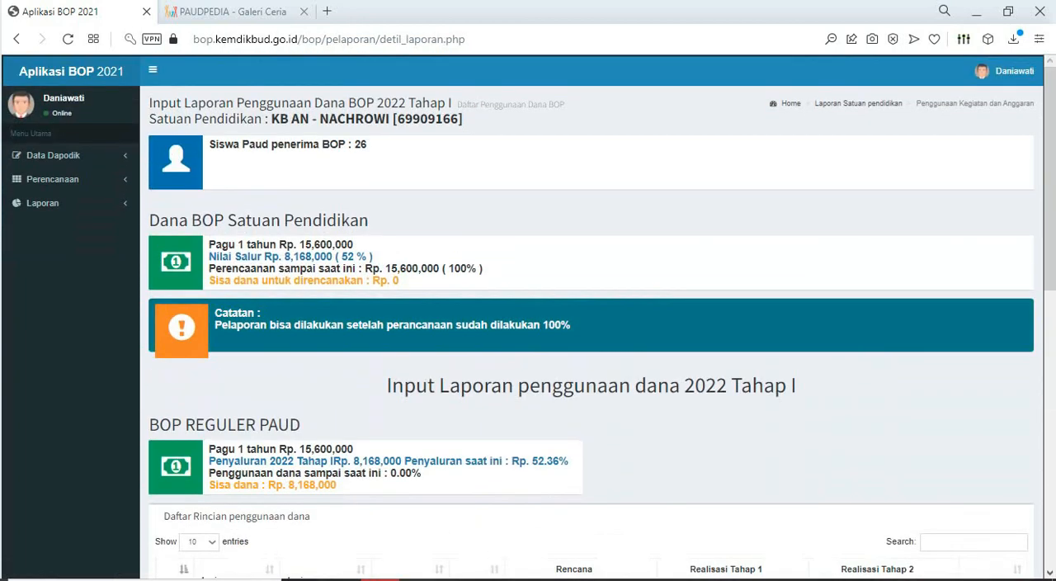
- Check the RKAS BOP 2022 sheet in Excel against the Input Perencanaan page, highlighting the "Perencanaan sampai saat ini" amount in Aplikasi BOP
{"action": "left_click", "coordinate": [53, 179]}
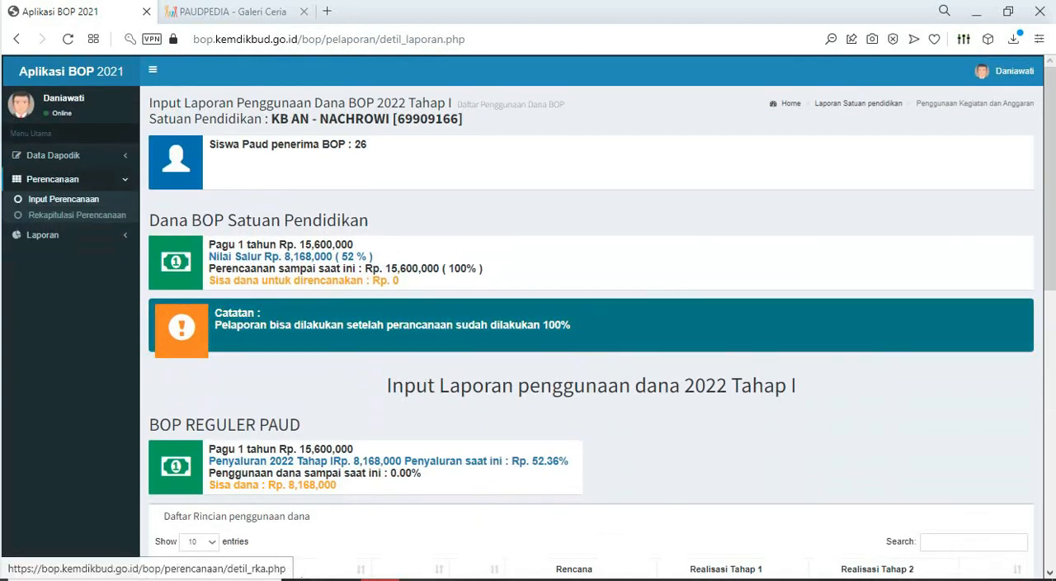
{"action": "left_click", "coordinate": [63, 199]}
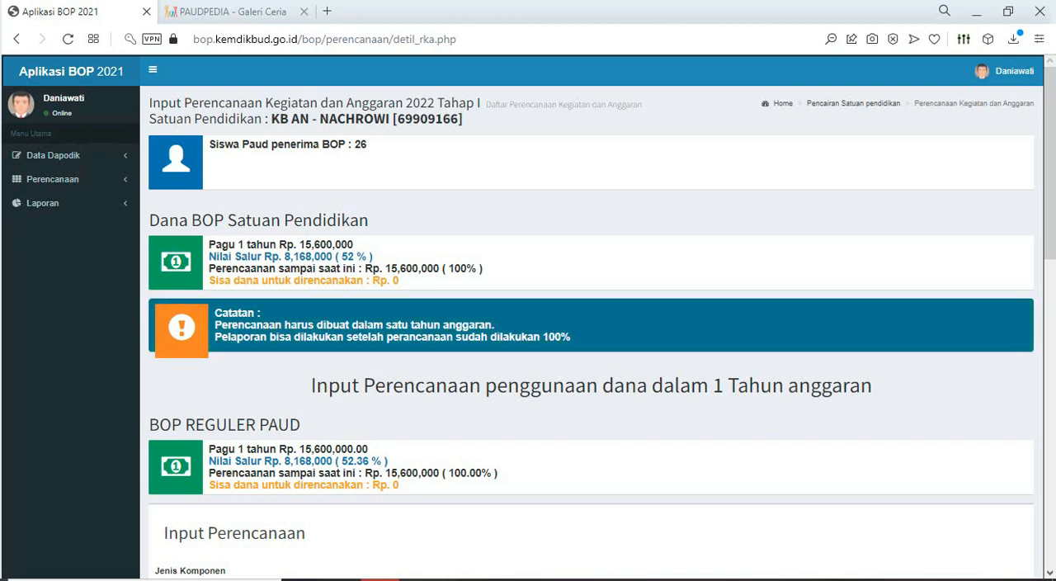
{"action": "key", "text": "alt+Tab"}
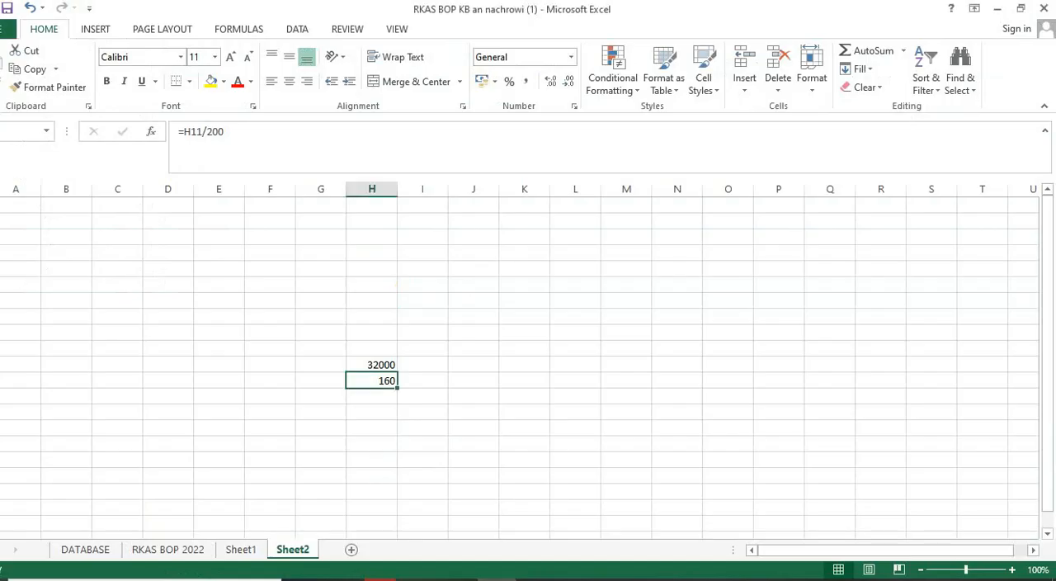
{"action": "left_click", "coordinate": [168, 549]}
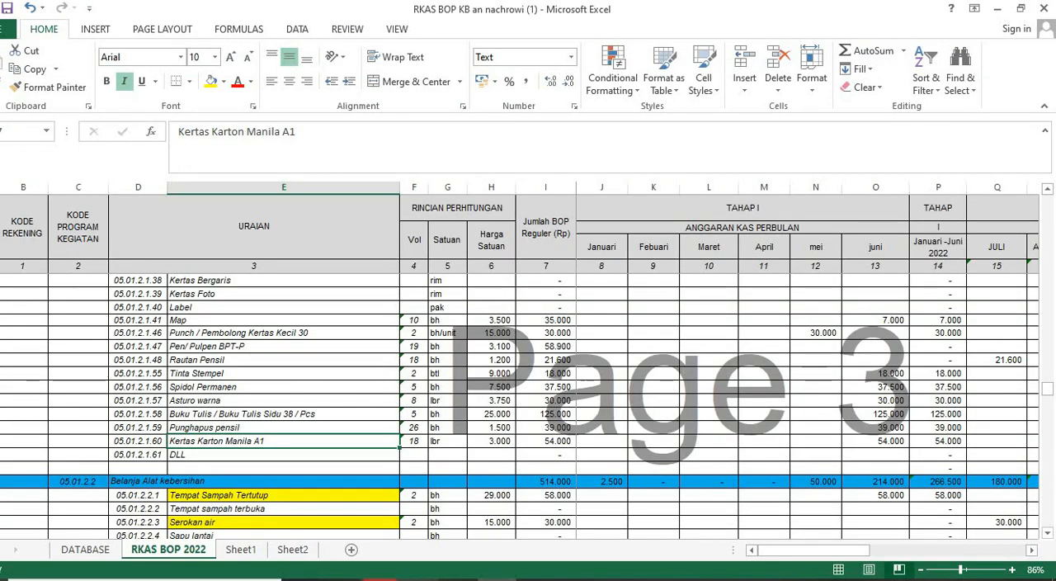
{"action": "key", "text": "alt+Tab"}
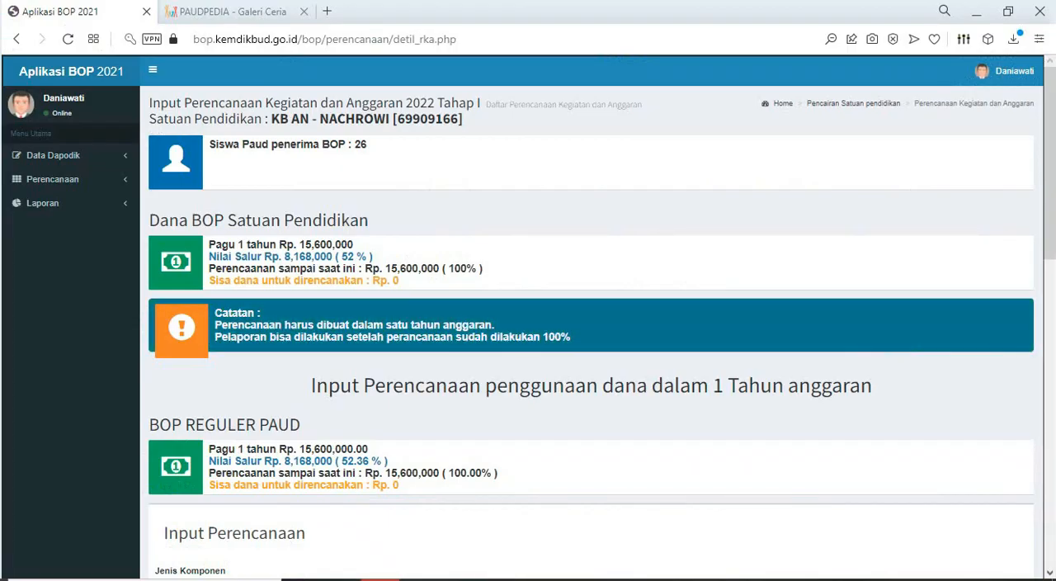
{"action": "left_click_drag", "start_coordinate": [385, 268], "coordinate": [482, 269]}
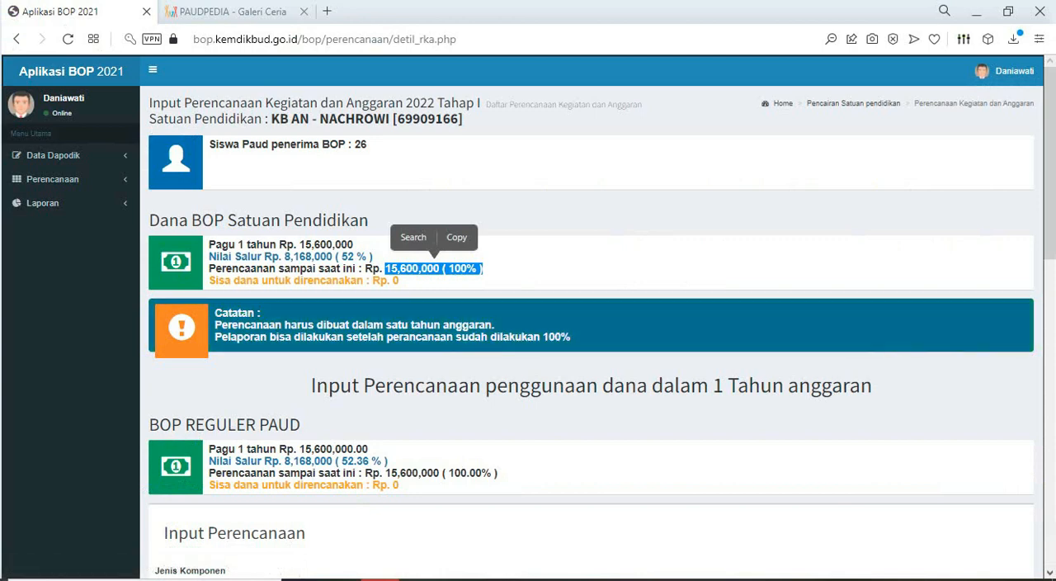
- Reopen the Input Pelaporan page and examine the Rencana and Realisasi columns of the items awaiting reporting
{"action": "left_click", "coordinate": [43, 202]}
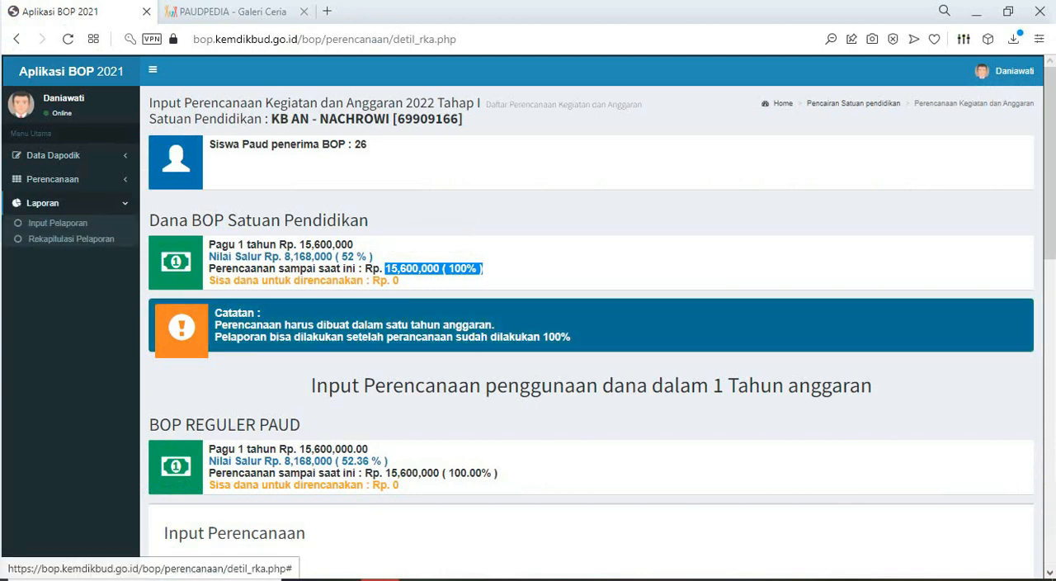
{"action": "left_click", "coordinate": [58, 223]}
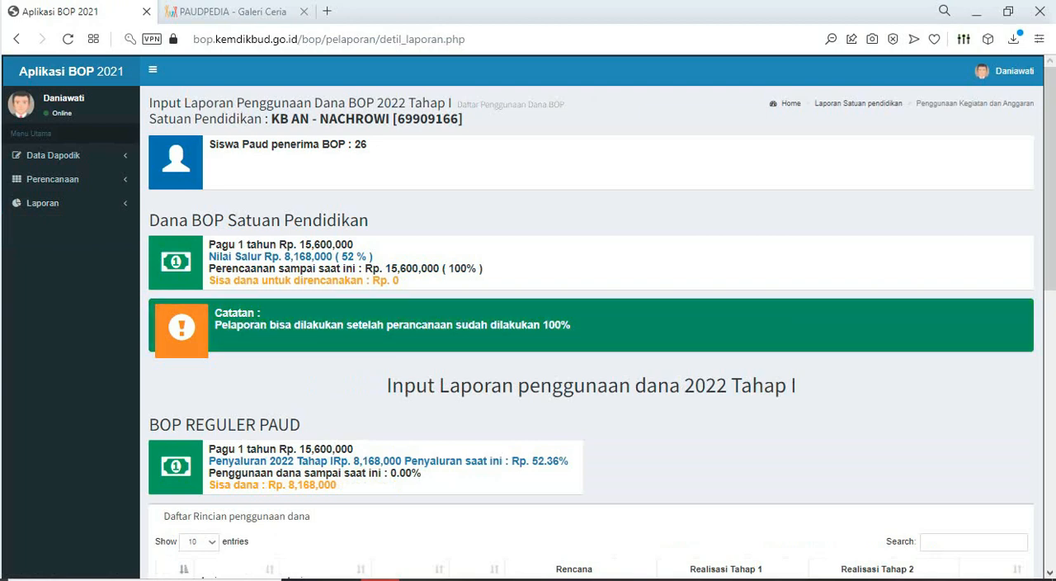
{"action": "scroll", "coordinate": [591, 316], "scroll_direction": "down", "scroll_amount": 5}
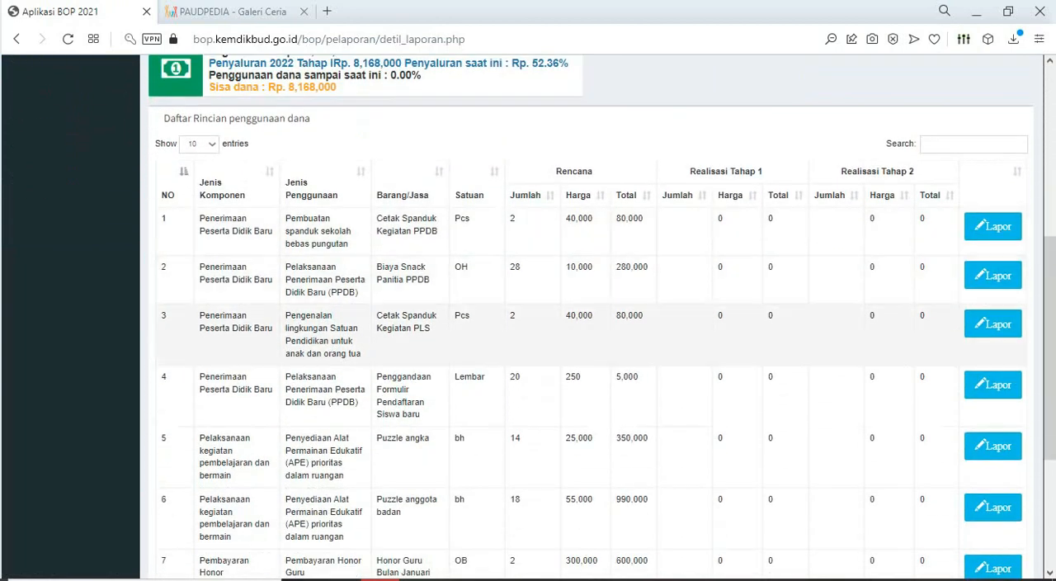
{"action": "scroll", "coordinate": [591, 316], "scroll_direction": "up", "scroll_amount": 4}
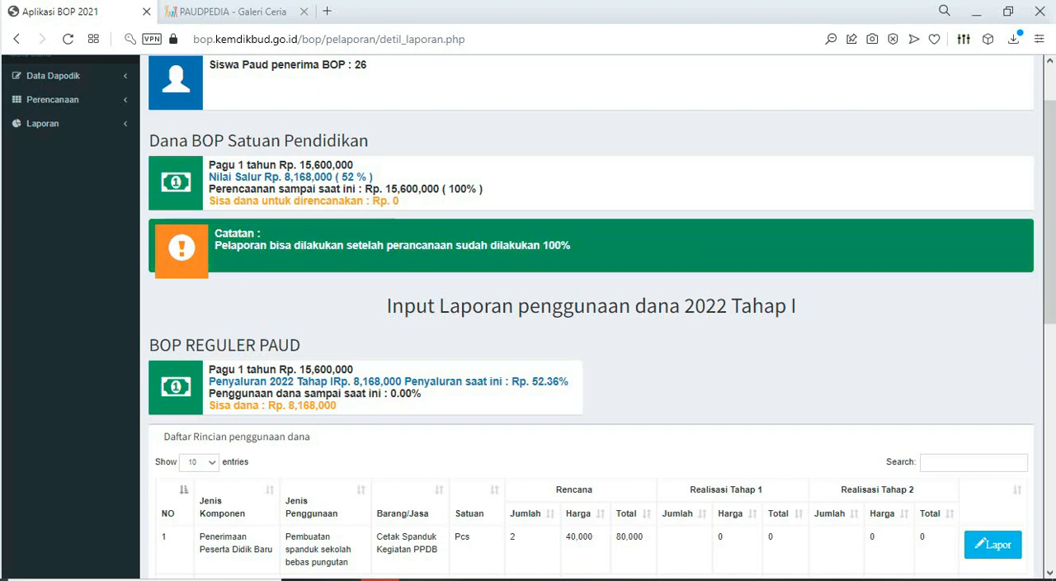
{"action": "scroll", "coordinate": [591, 330], "scroll_direction": "down", "scroll_amount": 3}
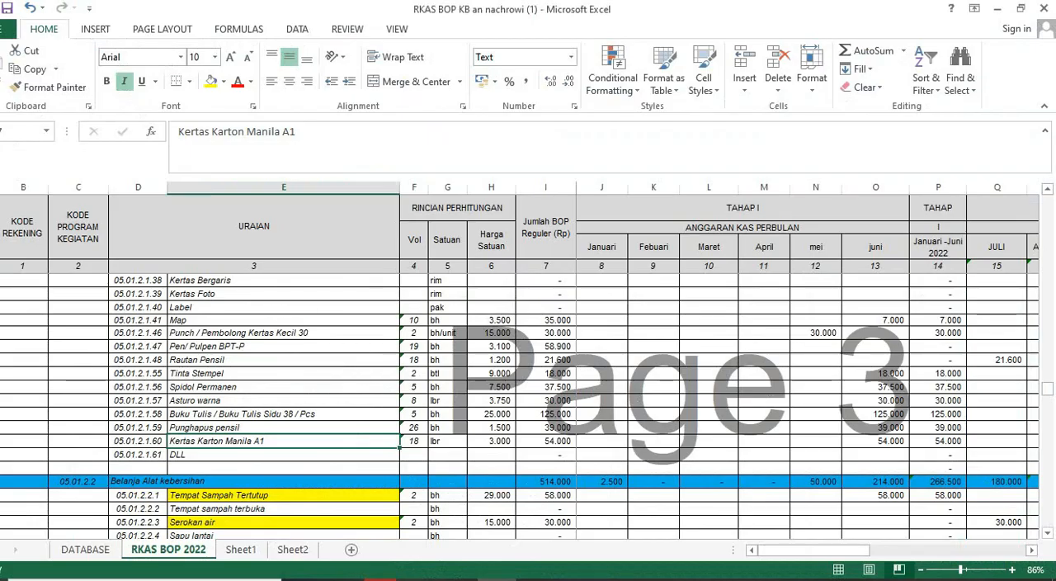
- In Excel, look through the RKAS BOP 2022 sheet from the Puzzle items to Belanja Alat Tulis Kantor
{"action": "scroll", "coordinate": [520, 407], "scroll_direction": "up", "scroll_amount": 20}
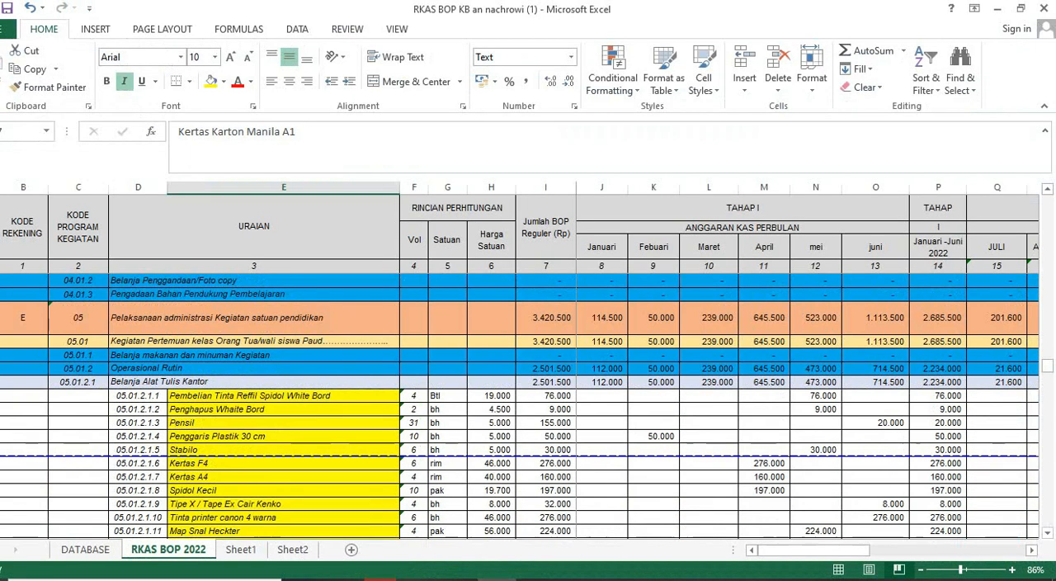
{"action": "scroll", "coordinate": [520, 408], "scroll_direction": "up", "scroll_amount": 15}
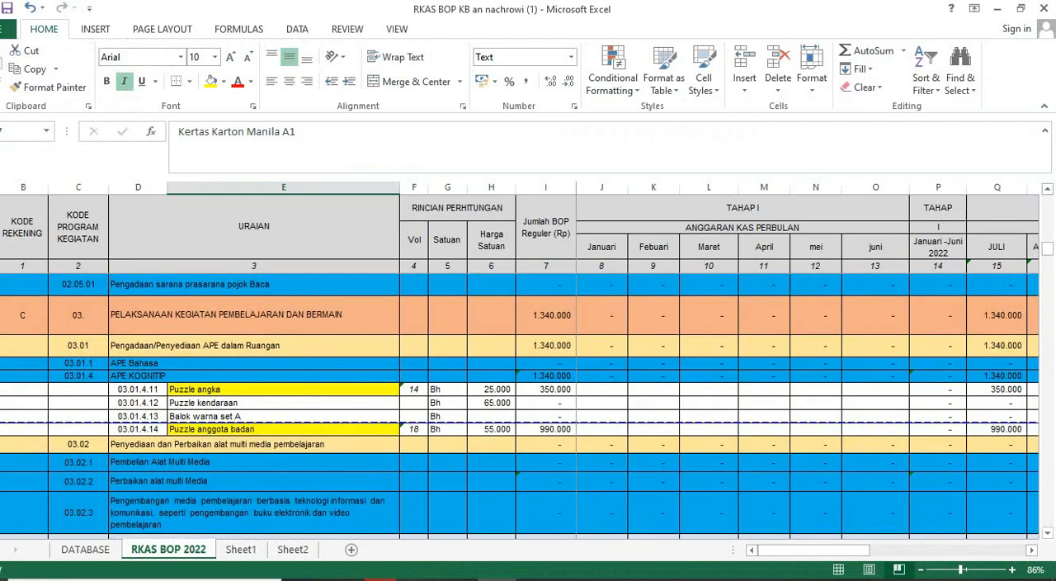
{"action": "scroll", "coordinate": [520, 407], "scroll_direction": "down", "scroll_amount": 20}
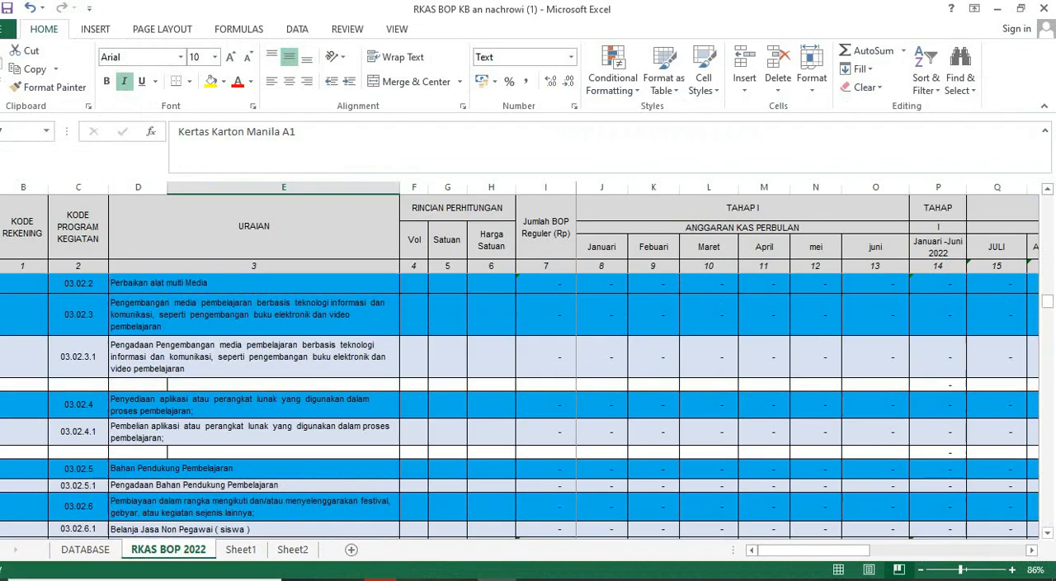
{"action": "scroll", "coordinate": [520, 408], "scroll_direction": "down", "scroll_amount": 2}
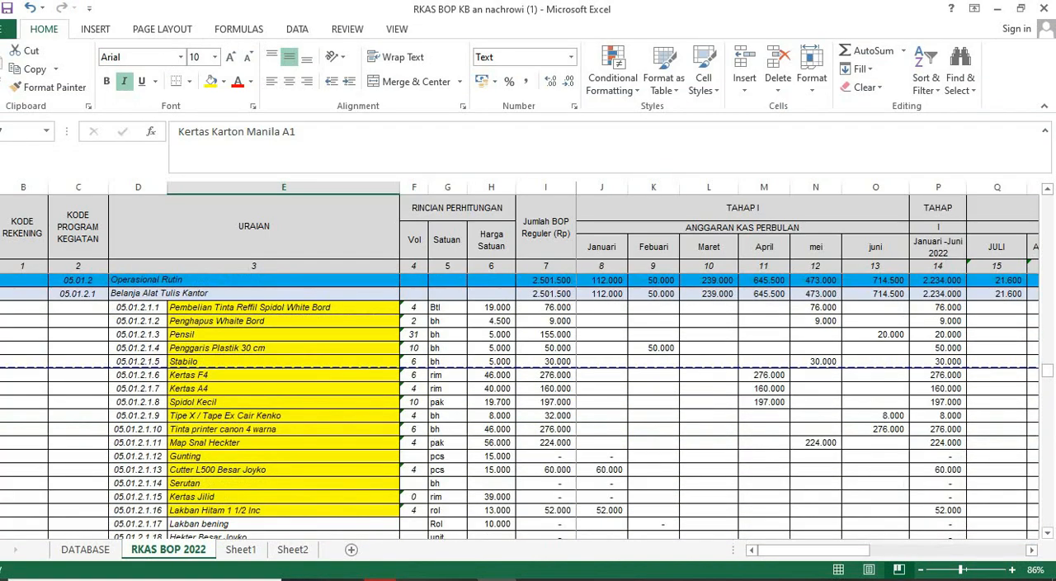
{"action": "scroll", "coordinate": [520, 408], "scroll_direction": "up", "scroll_amount": 2}
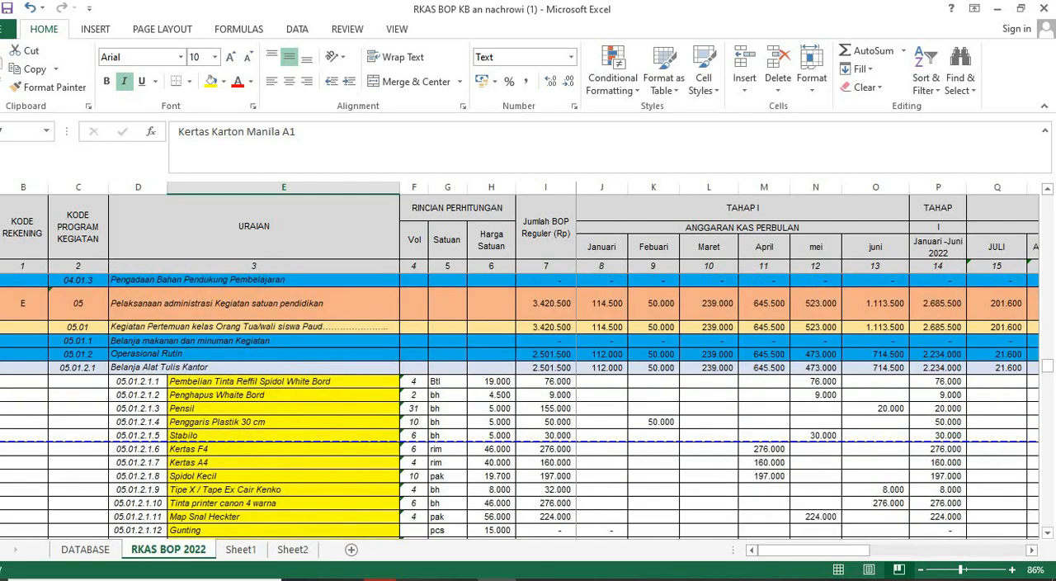
- In Aplikasi BOP, search the Daftar Rincian penggunaan dana list for "BUKU" and compare it with the Excel sheet
{"action": "left_click", "coordinate": [384, 579]}
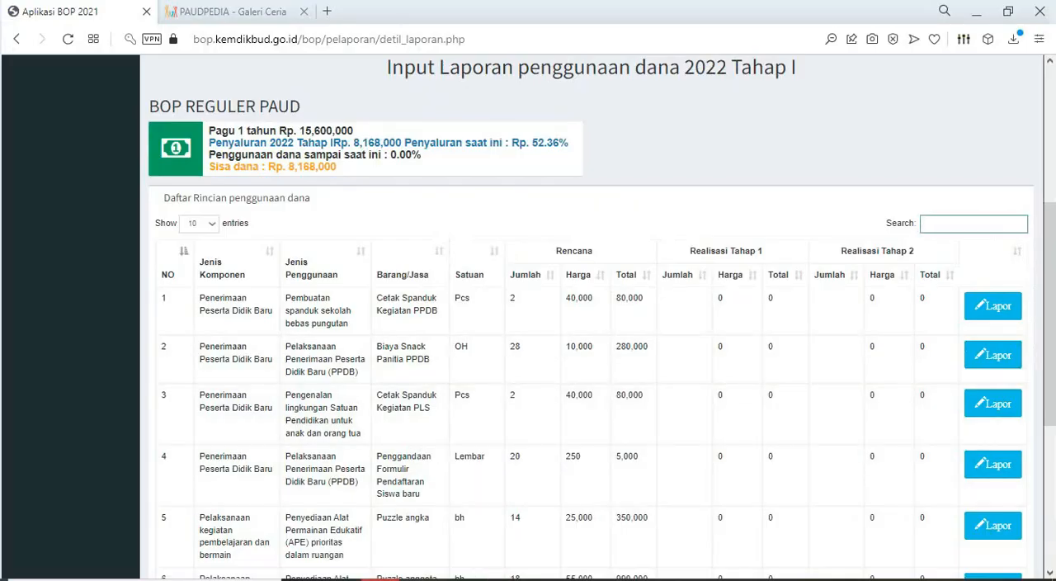
{"action": "type", "text": "BUK"}
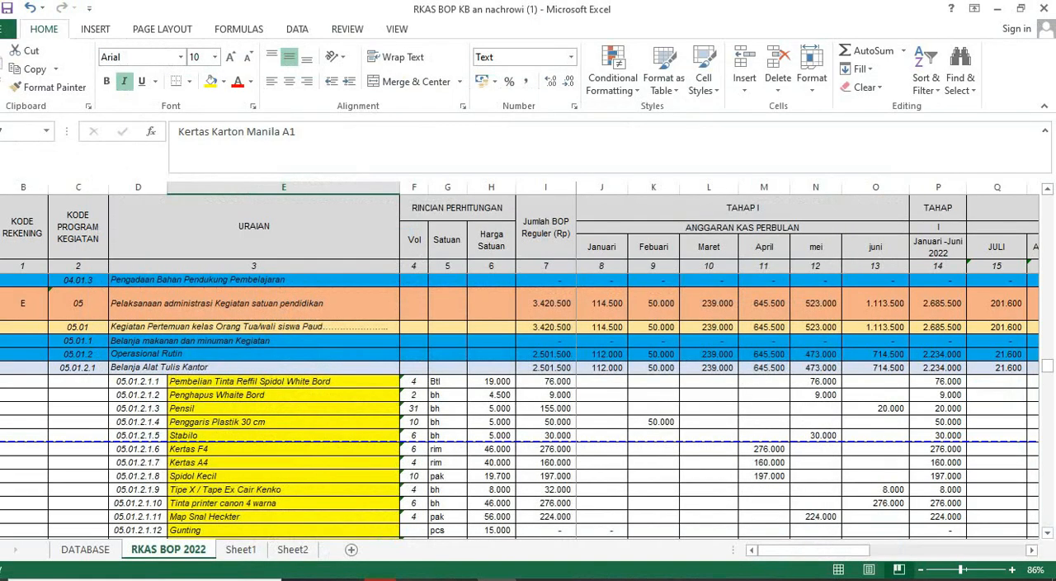
{"action": "left_click", "coordinate": [380, 579]}
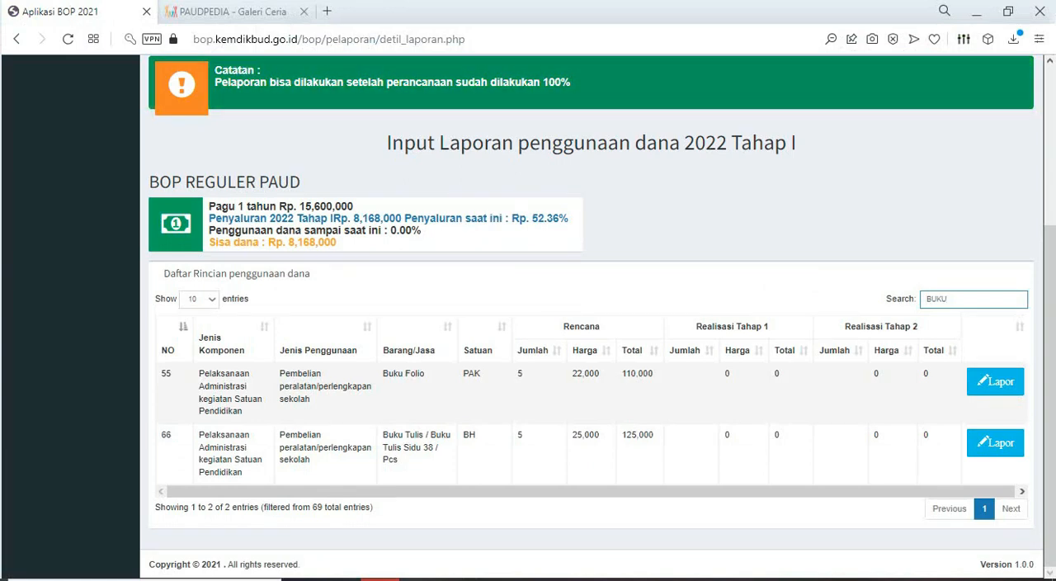
- On the Input Perencanaan page, set Jenis Komponen to Pelaksanaan Administrasi kegiatan Satuan Pendidikan and Jenis Penggunaan to Pengelolaan dan operasional rutin satuan pendidikan
{"action": "scroll", "coordinate": [587, 330], "scroll_direction": "up", "scroll_amount": 3}
{"action": "left_click", "coordinate": [53, 179]}
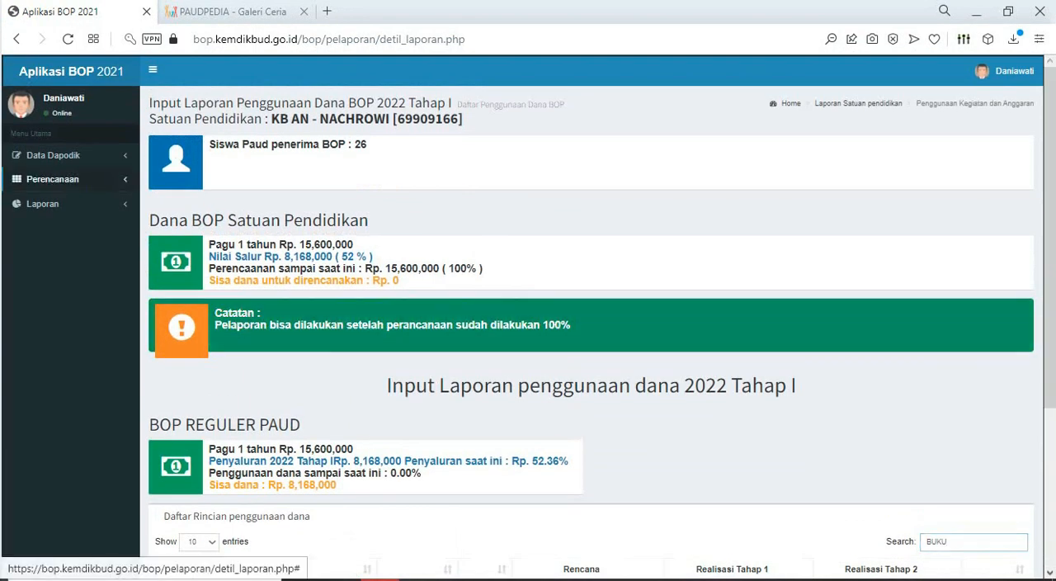
{"action": "left_click", "coordinate": [63, 199]}
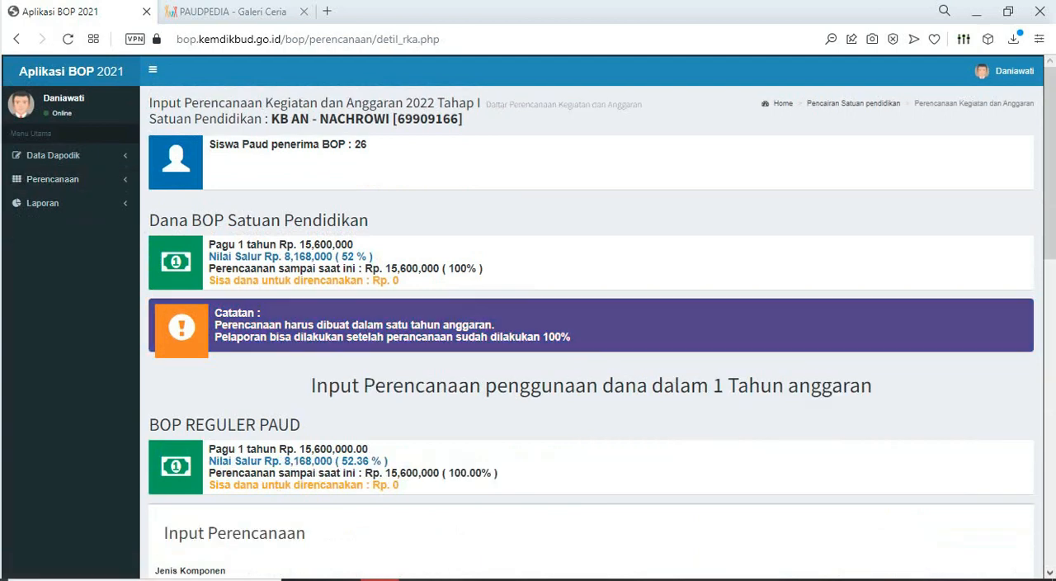
{"action": "scroll", "coordinate": [1021, 366], "scroll_direction": "down", "scroll_amount": 4}
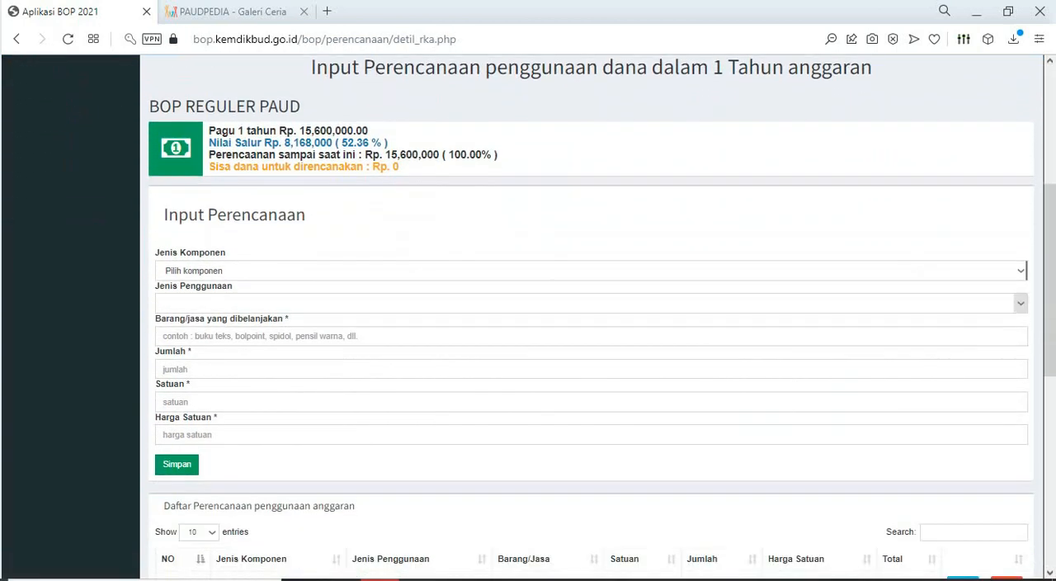
{"action": "left_click", "coordinate": [1021, 271]}
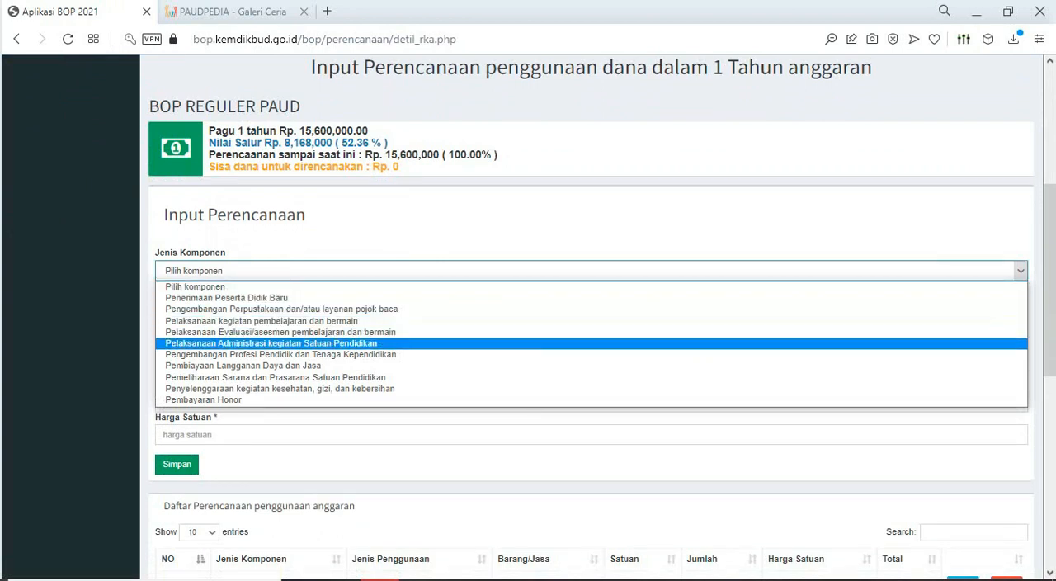
{"action": "left_click", "coordinate": [271, 344]}
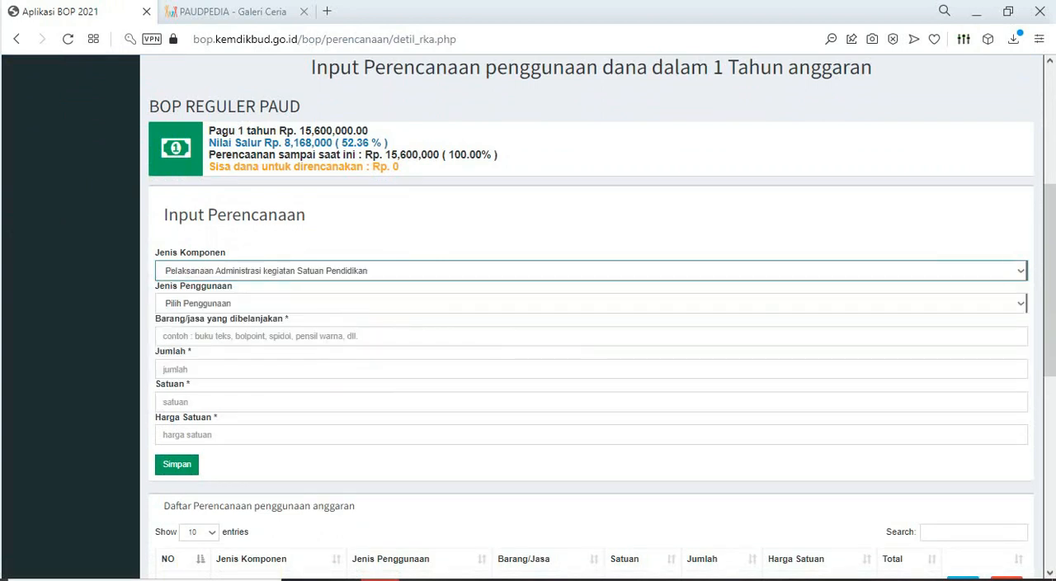
{"action": "left_click", "coordinate": [1021, 303]}
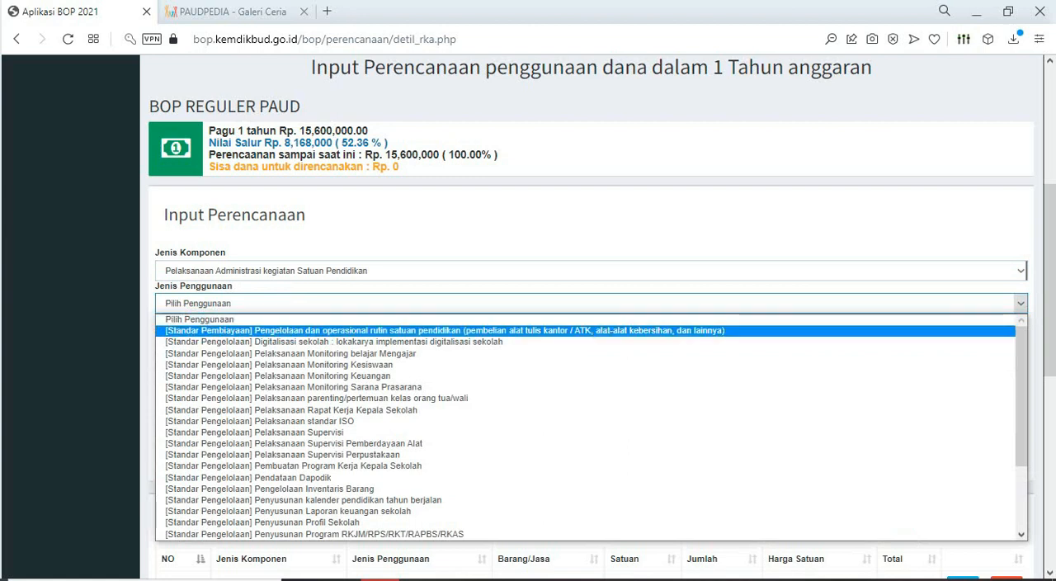
{"action": "key", "text": "Return"}
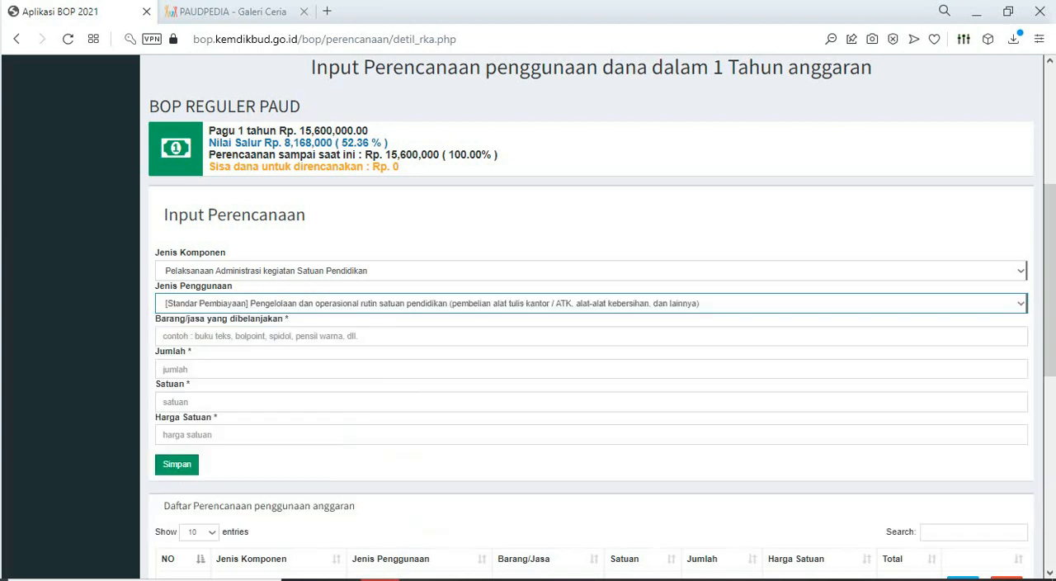
{"action": "scroll", "coordinate": [591, 330], "scroll_direction": "down", "scroll_amount": 2}
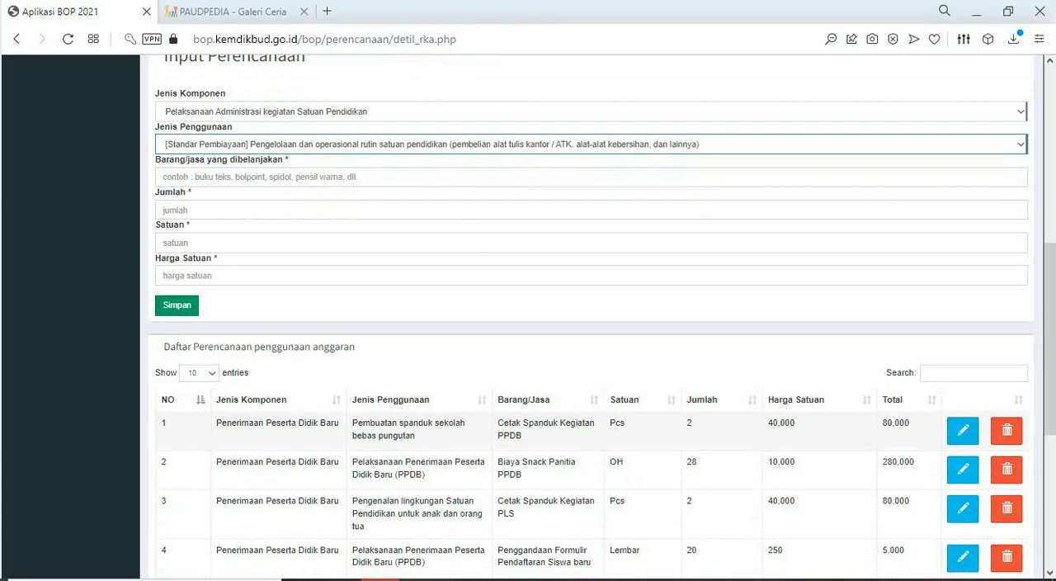
- Reopen the Input Perencanaan page and search the Daftar Perencanaan penggunaan anggaran list for "BUKU"
{"action": "scroll", "coordinate": [591, 330], "scroll_direction": "down", "scroll_amount": 3}
{"action": "scroll", "coordinate": [591, 330], "scroll_direction": "up", "scroll_amount": 6}
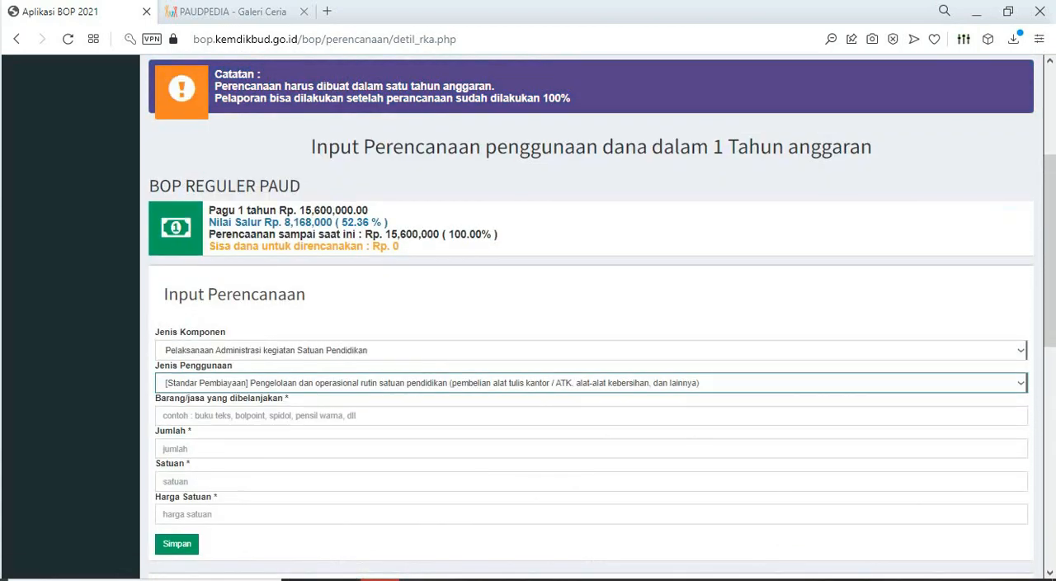
{"action": "scroll", "coordinate": [591, 330], "scroll_direction": "up", "scroll_amount": 3}
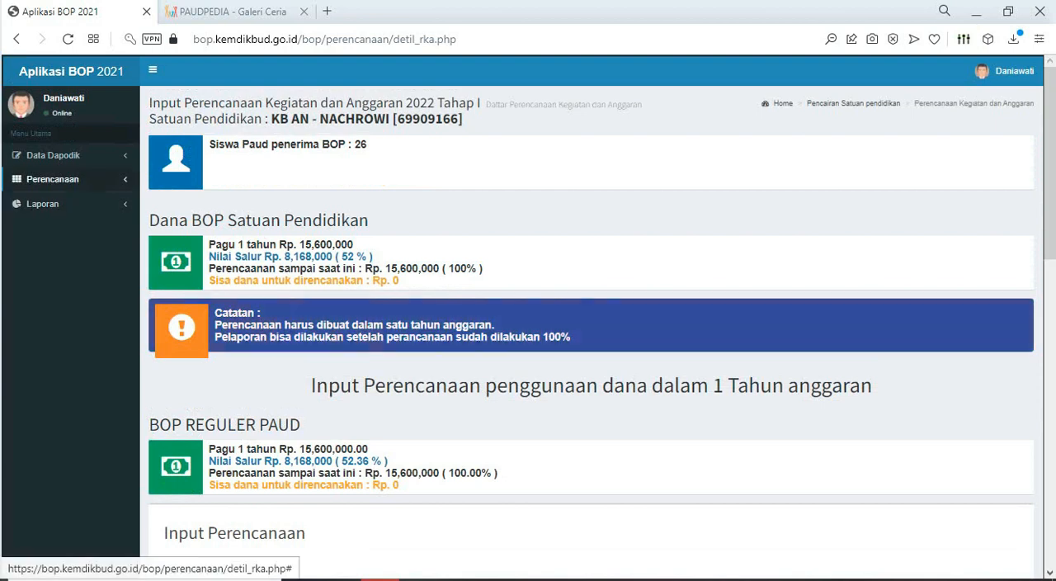
{"action": "left_click", "coordinate": [63, 199]}
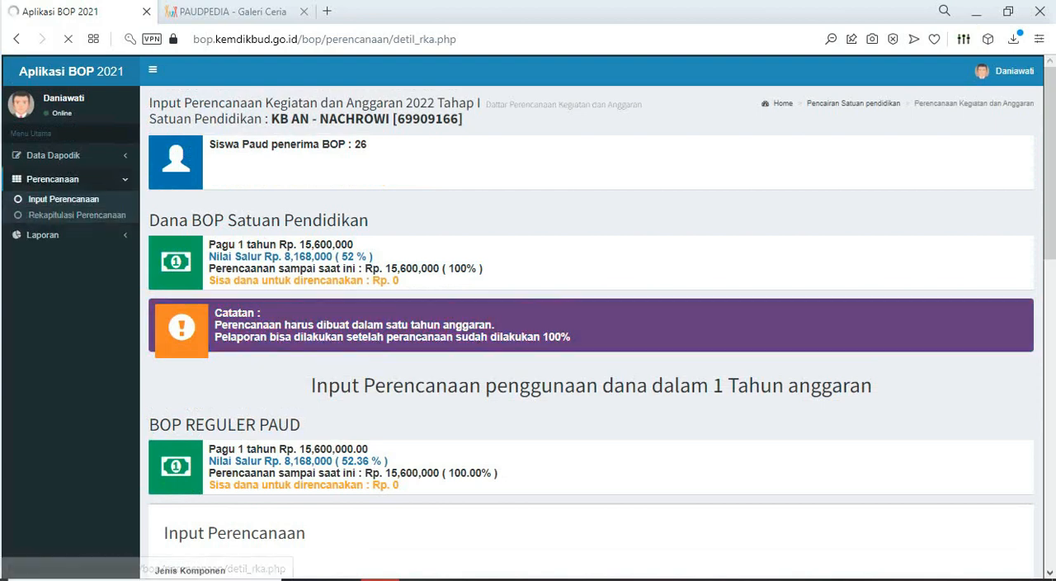
{"action": "scroll", "coordinate": [591, 330], "scroll_direction": "down", "scroll_amount": 5}
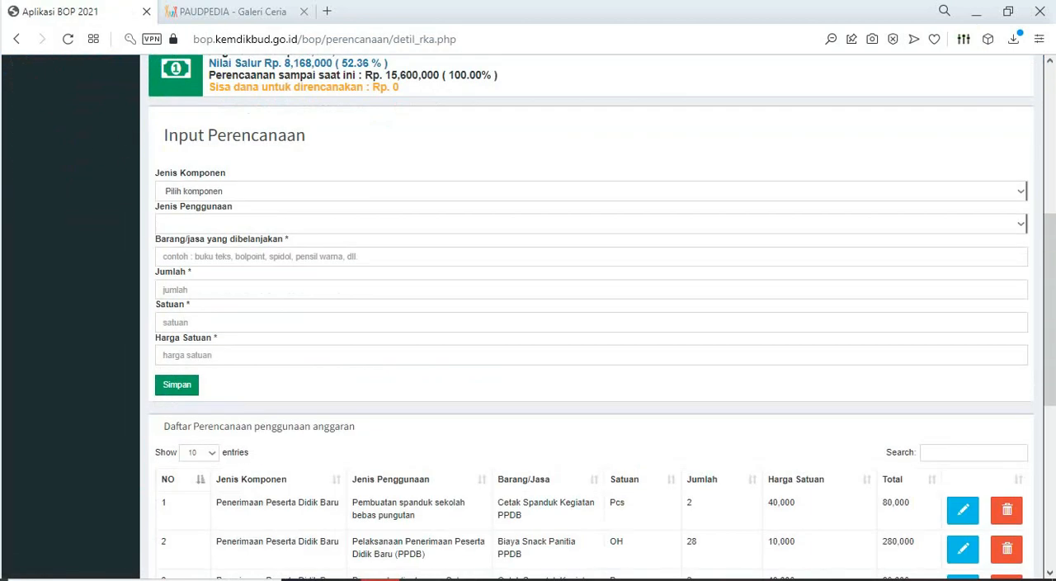
{"action": "left_click", "coordinate": [974, 453]}
{"action": "type", "text": "BUKU"}
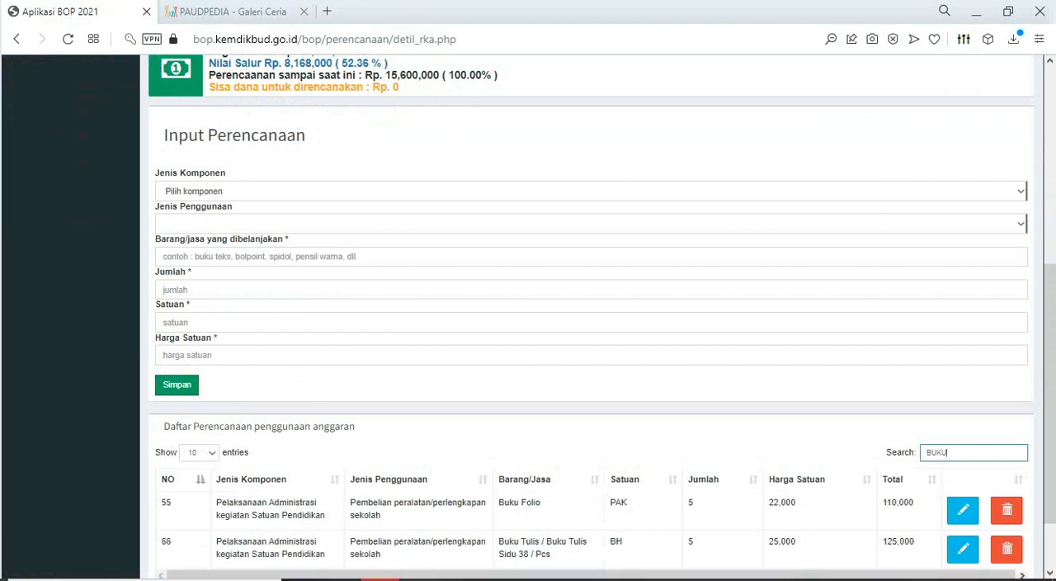
- Open the "Buku Tulis / Buku Tulis Sidu 38 / Pcs" plan item for editing and check its Jenis Penggunaan
{"action": "scroll", "coordinate": [947, 368], "scroll_direction": "down", "scroll_amount": 1}
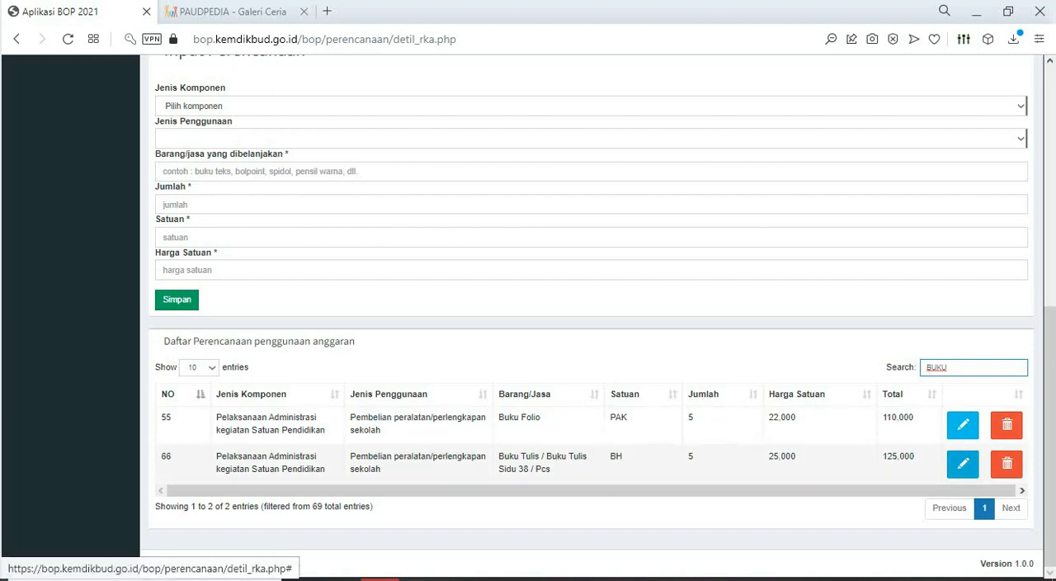
{"action": "left_click", "coordinate": [963, 464]}
{"action": "scroll", "coordinate": [591, 330], "scroll_direction": "down", "scroll_amount": 2}
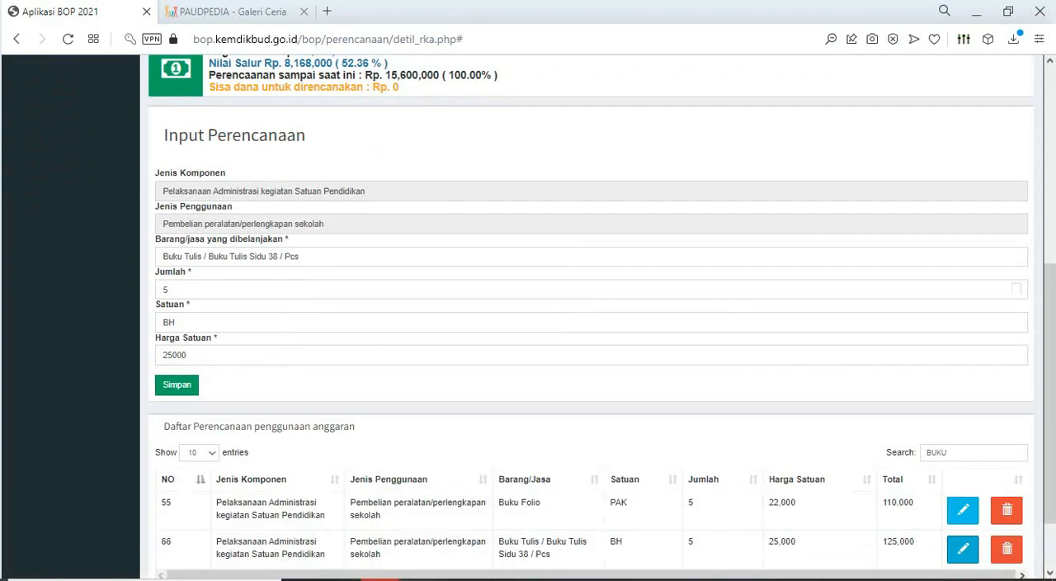
{"action": "left_click", "coordinate": [591, 223]}
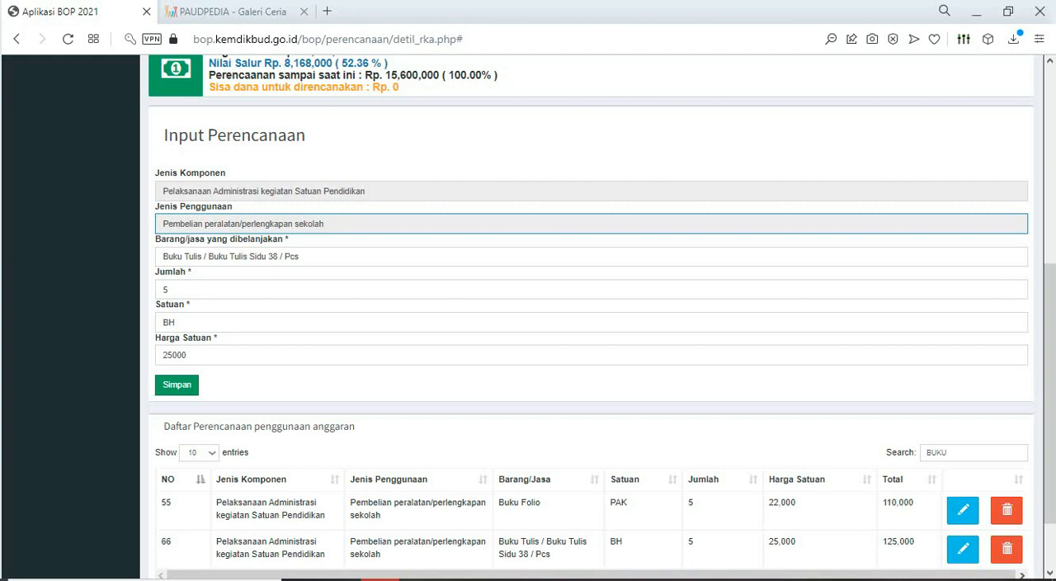
{"action": "scroll", "coordinate": [598, 317], "scroll_direction": "down", "scroll_amount": 1}
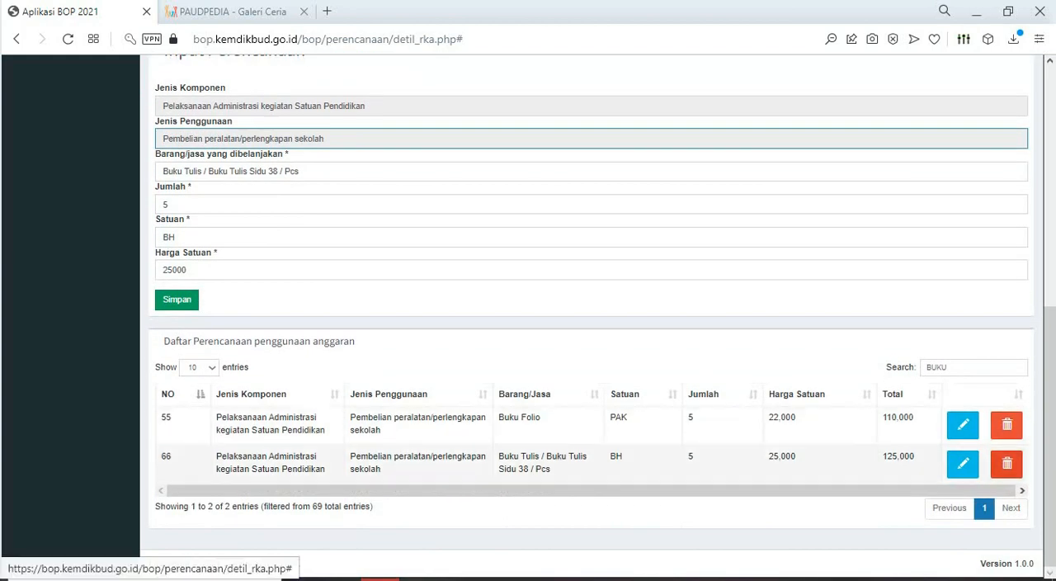
- Try to delete the Buku Tulis Sidu 38 item with Jumlah 0, Harga Satuan 0 and an empty Satuan
{"action": "left_click", "coordinate": [1007, 463]}
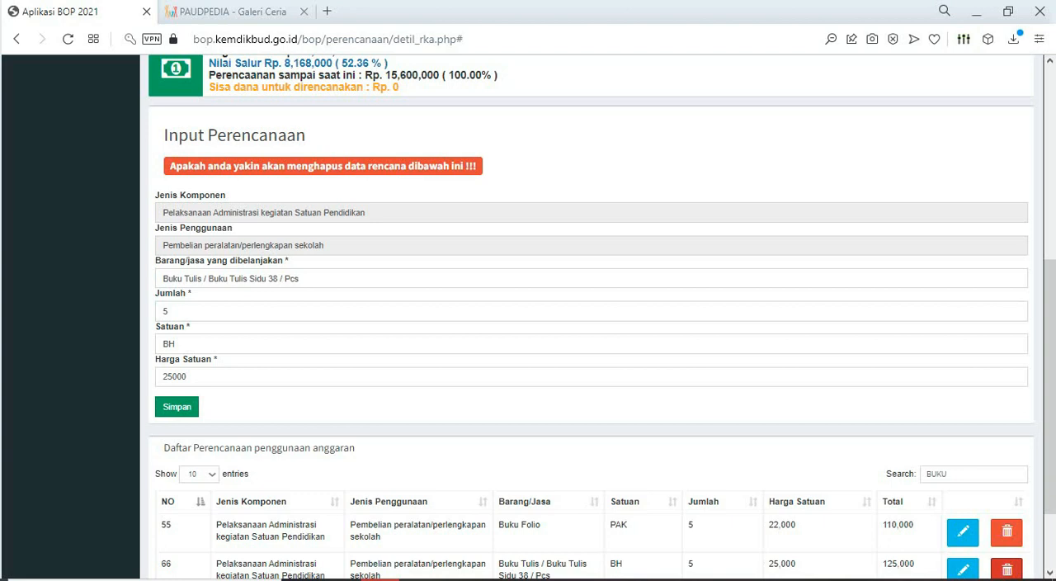
{"action": "double_click", "coordinate": [166, 311]}
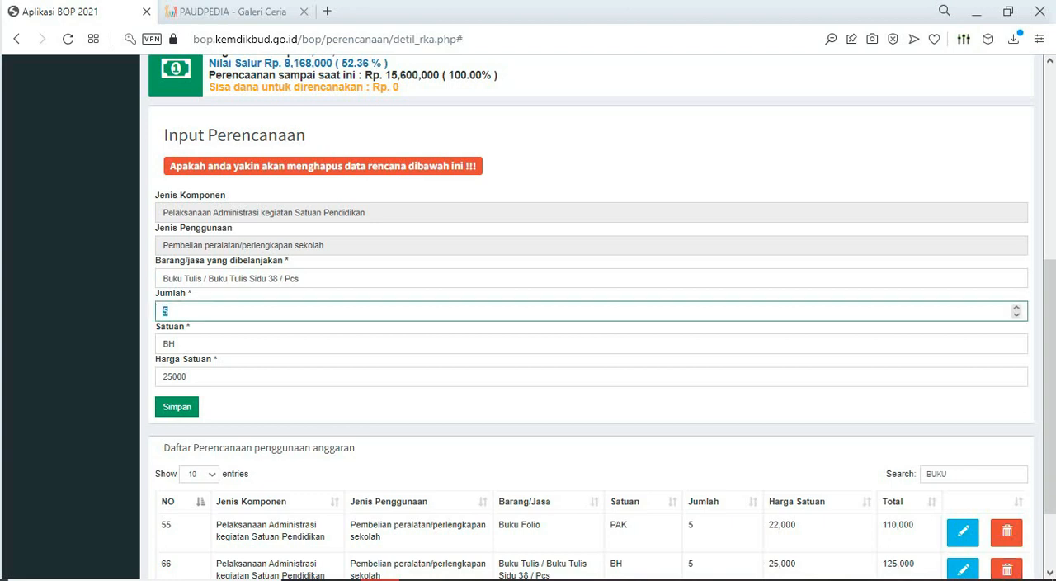
{"action": "left_click_drag", "start_coordinate": [189, 377], "coordinate": [168, 376]}
{"action": "type", "text": "0"}
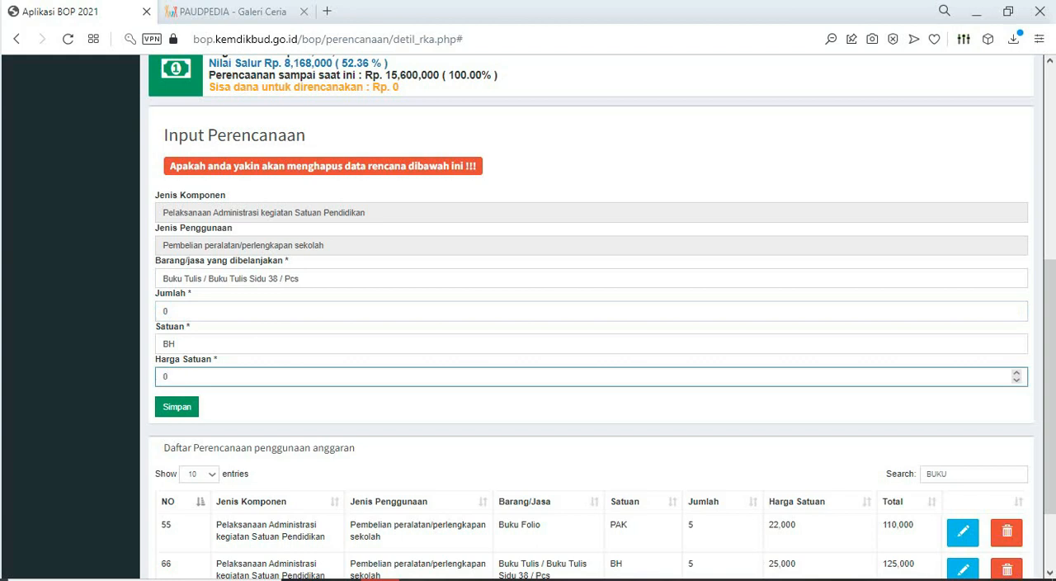
{"action": "double_click", "coordinate": [169, 344]}
{"action": "key", "text": "BackSpace"}
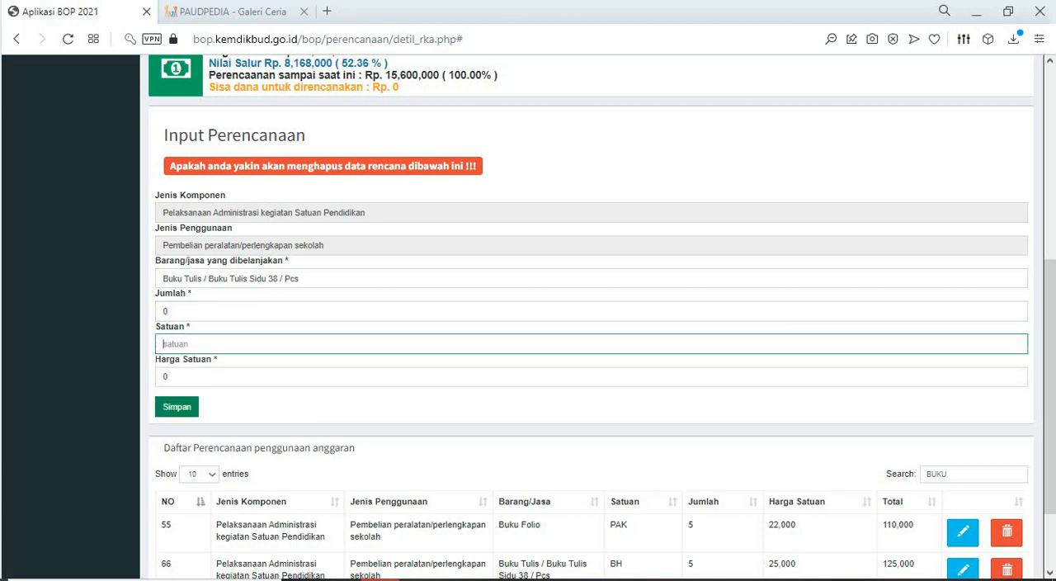
{"action": "left_click", "coordinate": [177, 406]}
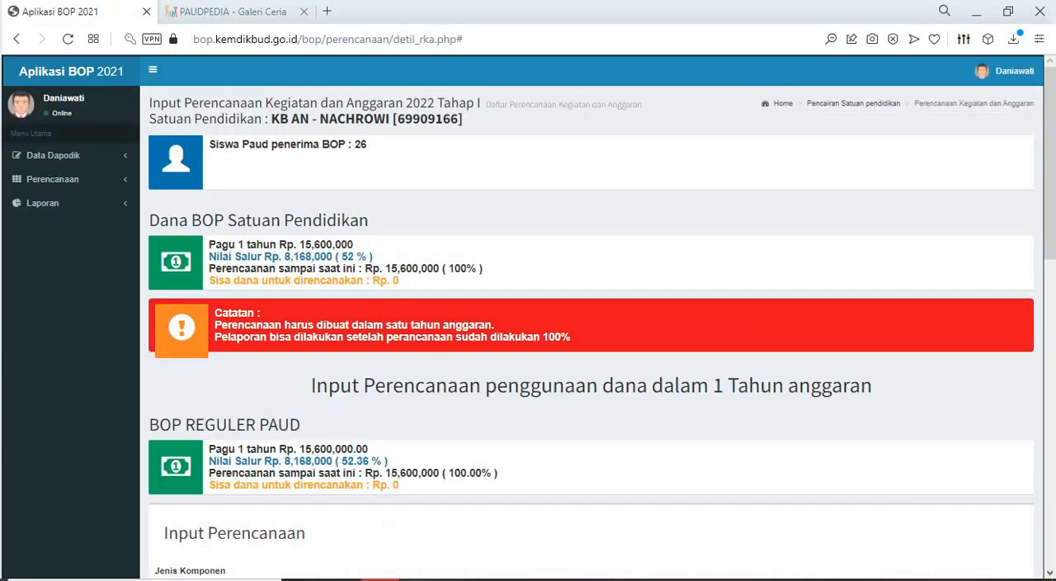
- Search the planned budget items for "BUKU" again
{"action": "scroll", "coordinate": [591, 317], "scroll_direction": "down", "scroll_amount": 4}
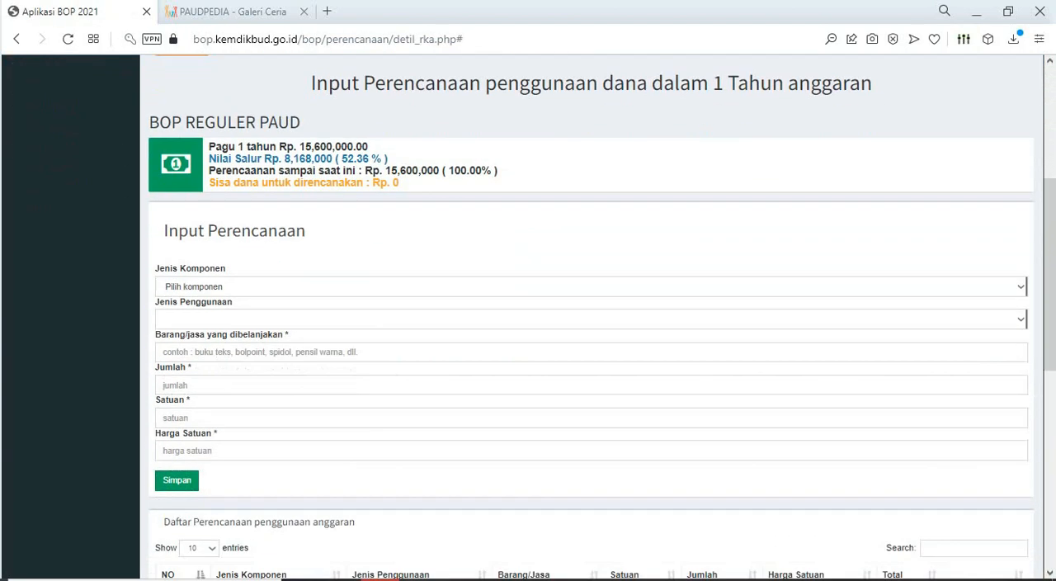
{"action": "scroll", "coordinate": [591, 317], "scroll_direction": "down", "scroll_amount": 4}
{"action": "left_click", "coordinate": [974, 213]}
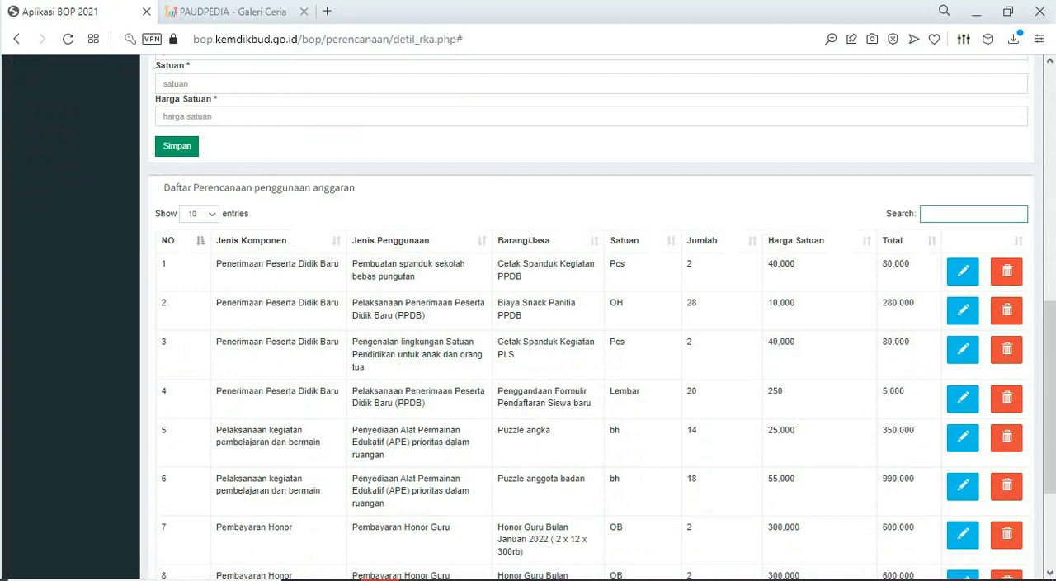
{"action": "type", "text": "BUKU"}
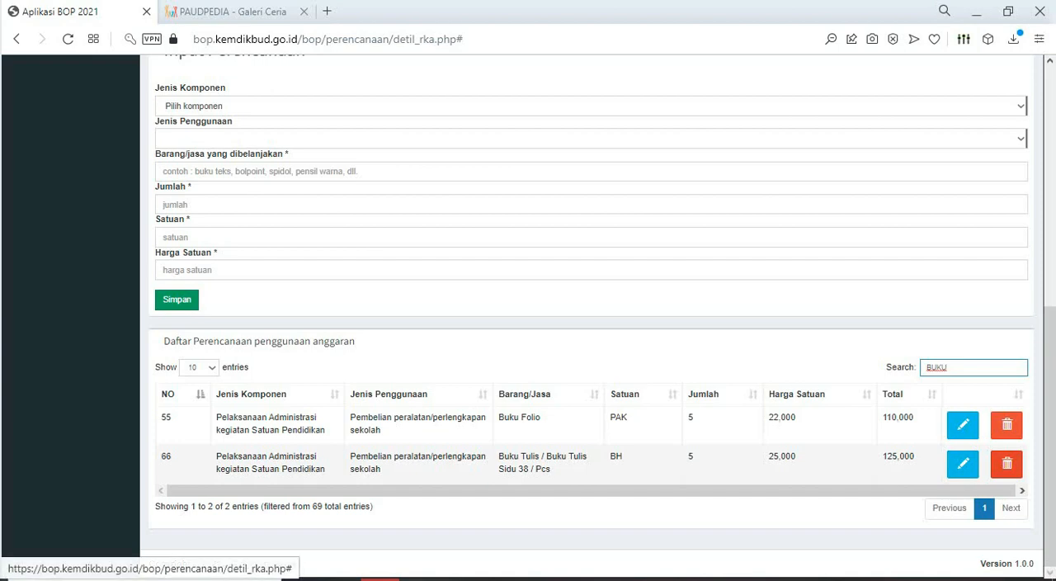
- Try to delete the Buku Tulis Sidu 38 item with Barang/jasa emptied and both Jumlah and Harga Satuan set to 0
{"action": "left_click", "coordinate": [1007, 464]}
{"action": "scroll", "coordinate": [591, 317], "scroll_direction": "down", "scroll_amount": 4}
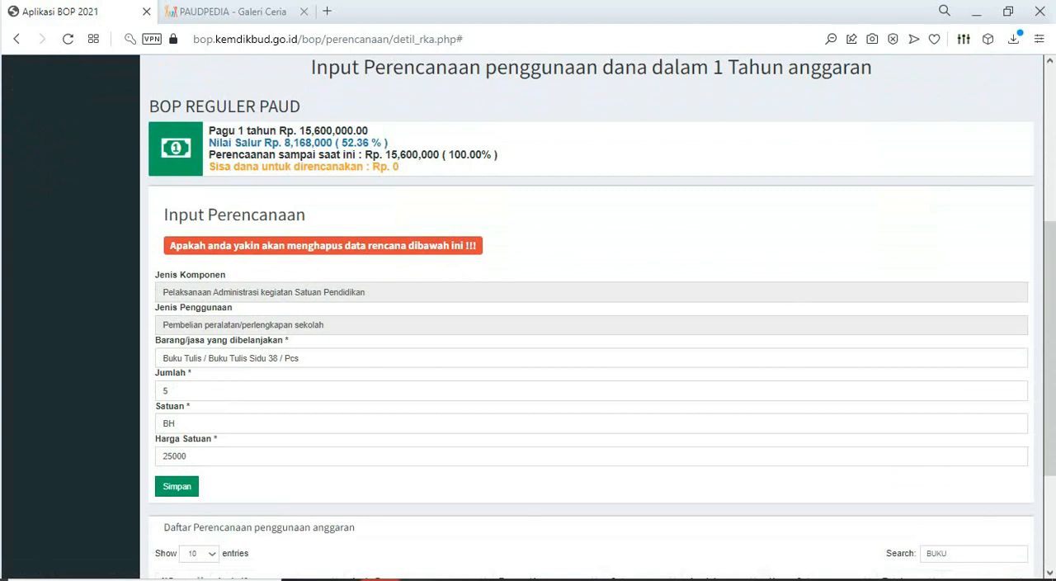
{"action": "left_click", "coordinate": [300, 358]}
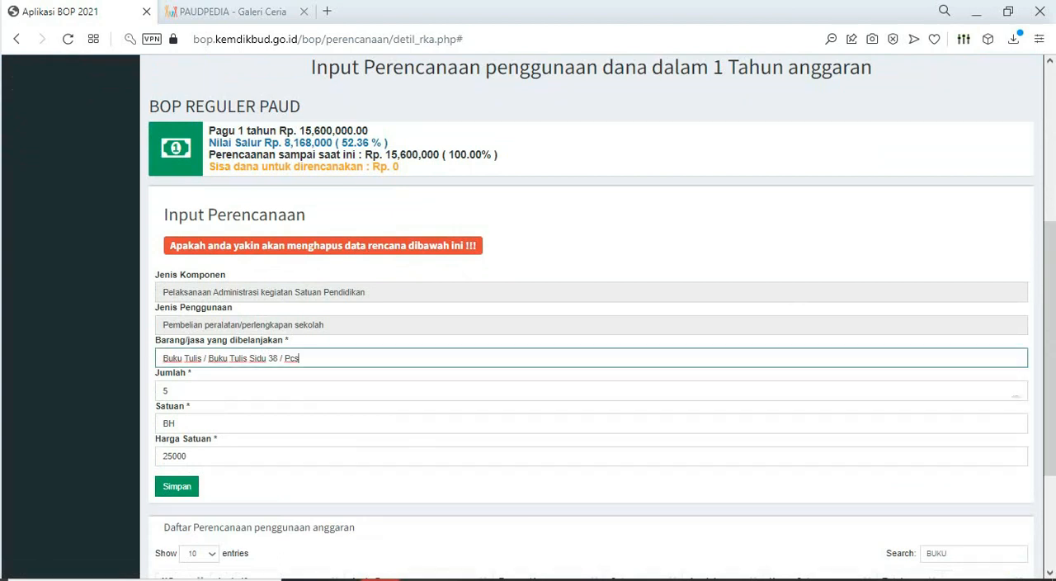
{"action": "key", "text": "Tab"}
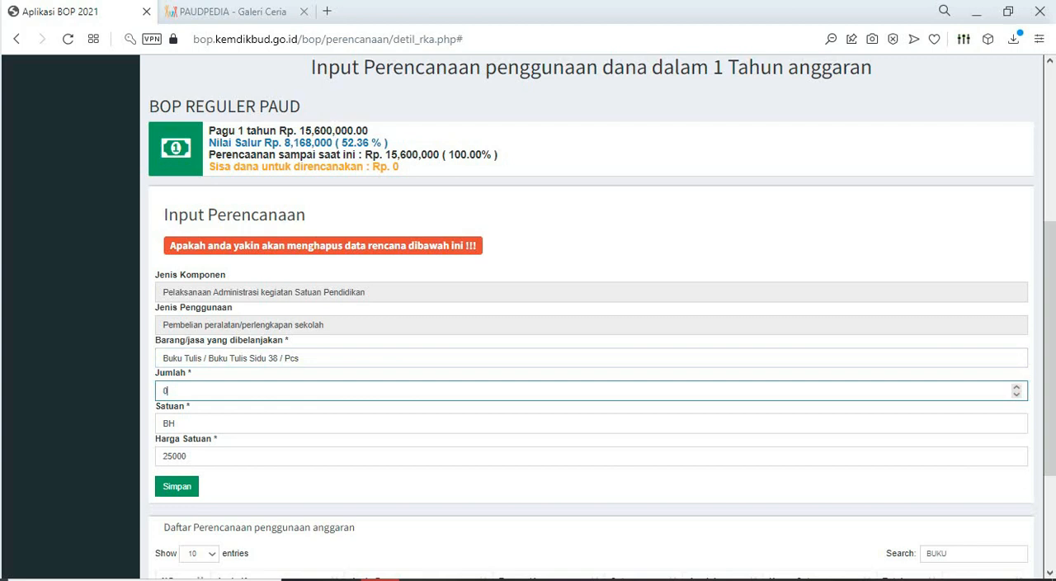
{"action": "type", "text": "0"}
{"action": "key", "text": "Tab"}
{"action": "type", "text": "0"}
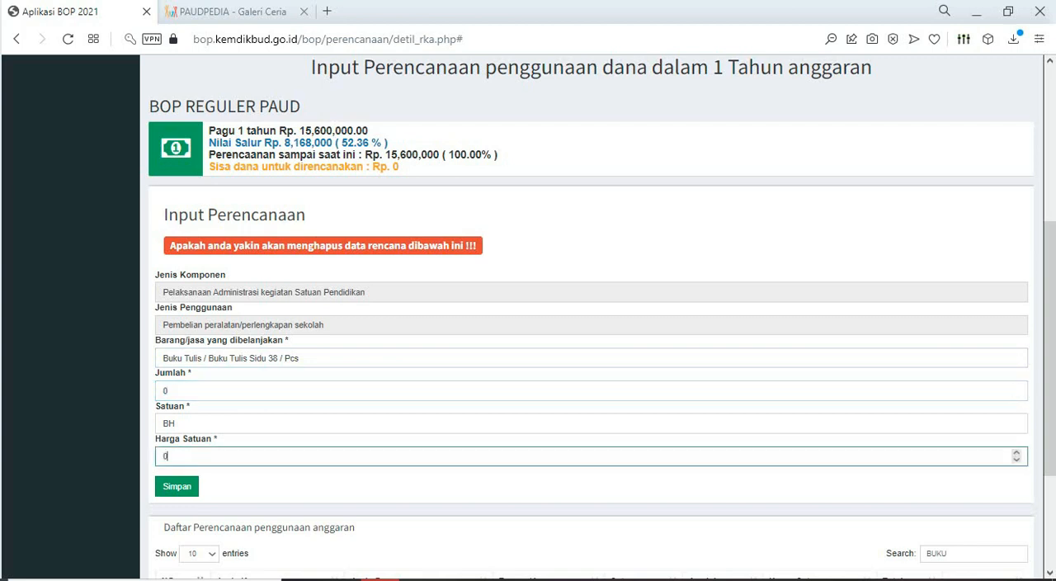
{"action": "key", "text": "shift+Tab"}
{"action": "key", "text": "shift+Tab"}
{"action": "key", "text": "shift+Tab"}
{"action": "key", "text": "BackSpace"}
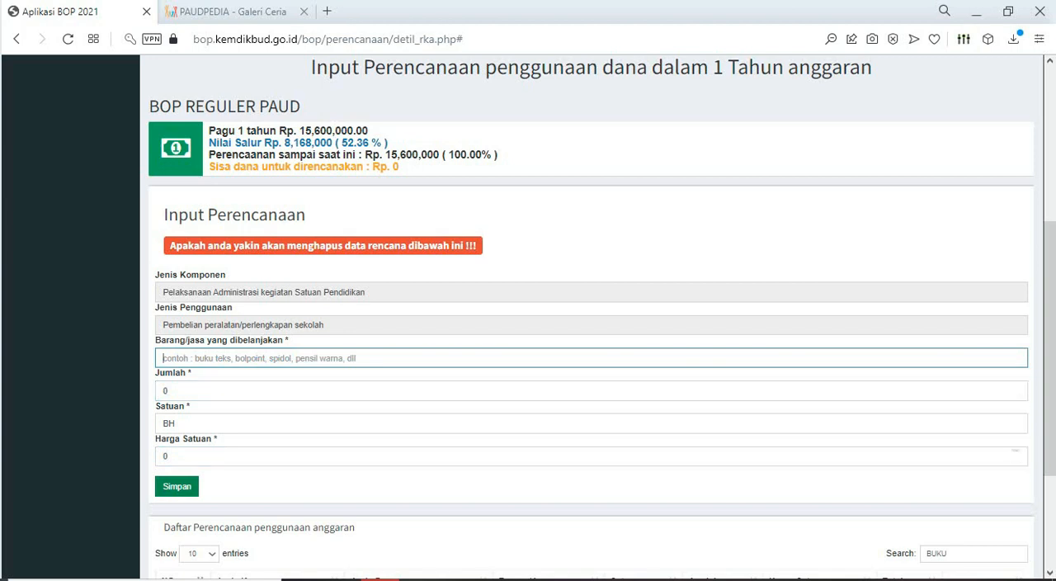
{"action": "left_click", "coordinate": [177, 486]}
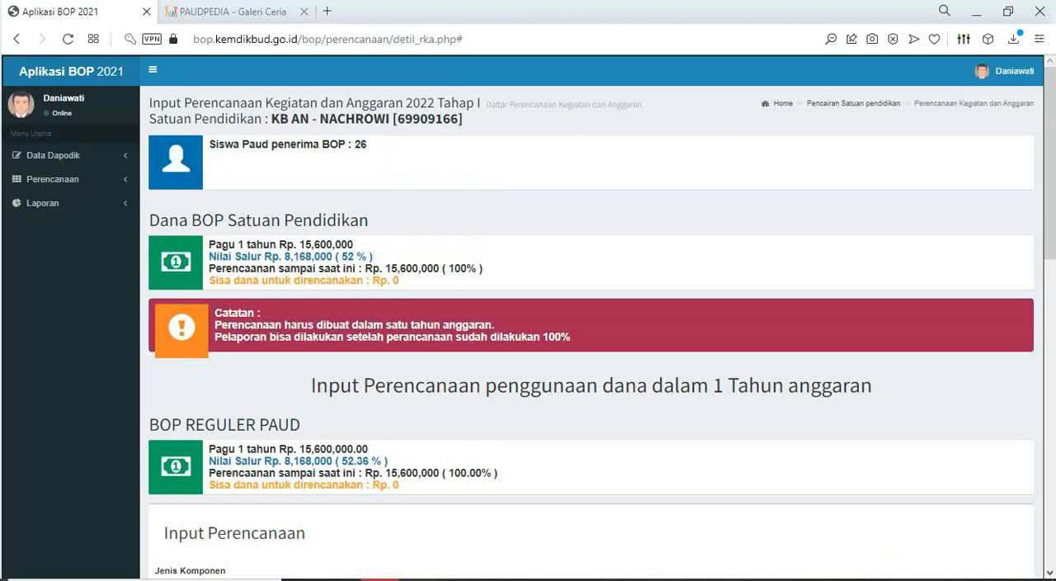
- Find the plan items matching "BUKU" and open the Buku Tulis Sidu 38 item for editing
{"action": "scroll", "coordinate": [591, 330], "scroll_direction": "down", "scroll_amount": 2}
{"action": "scroll", "coordinate": [591, 330], "scroll_direction": "down", "scroll_amount": 2}
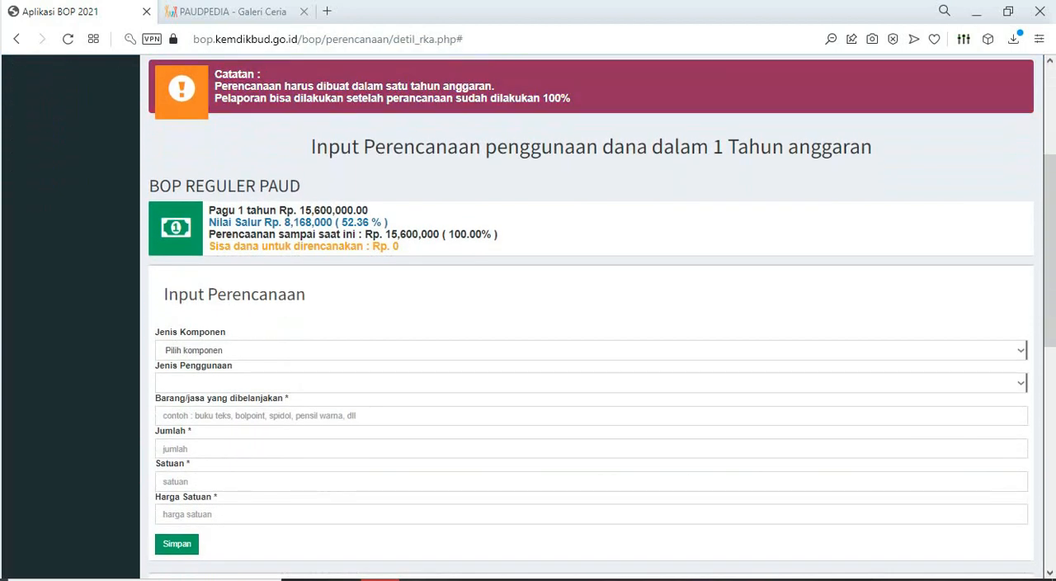
{"action": "scroll", "coordinate": [591, 330], "scroll_direction": "down", "scroll_amount": 5}
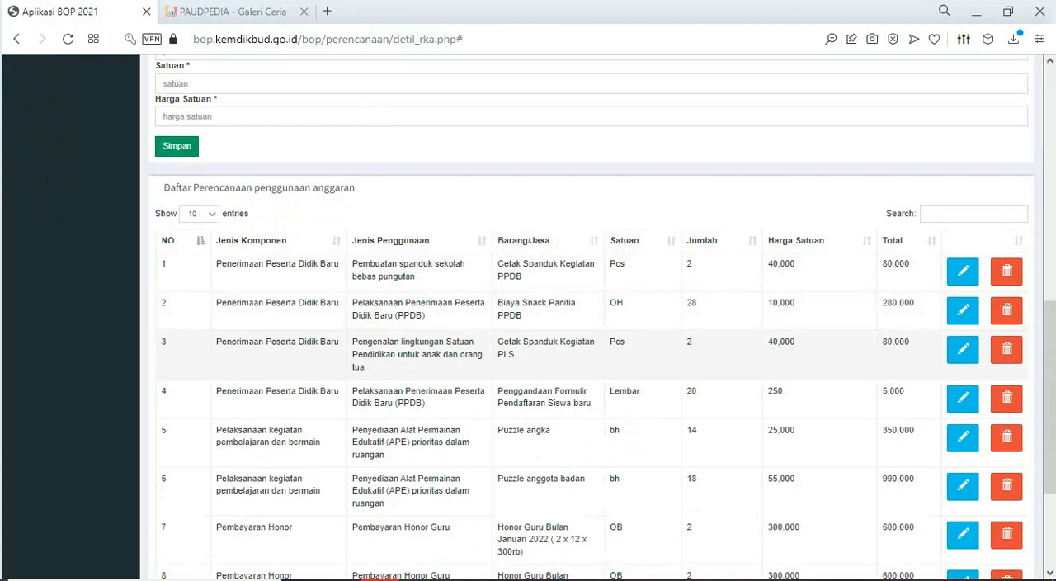
{"action": "left_click", "coordinate": [974, 215]}
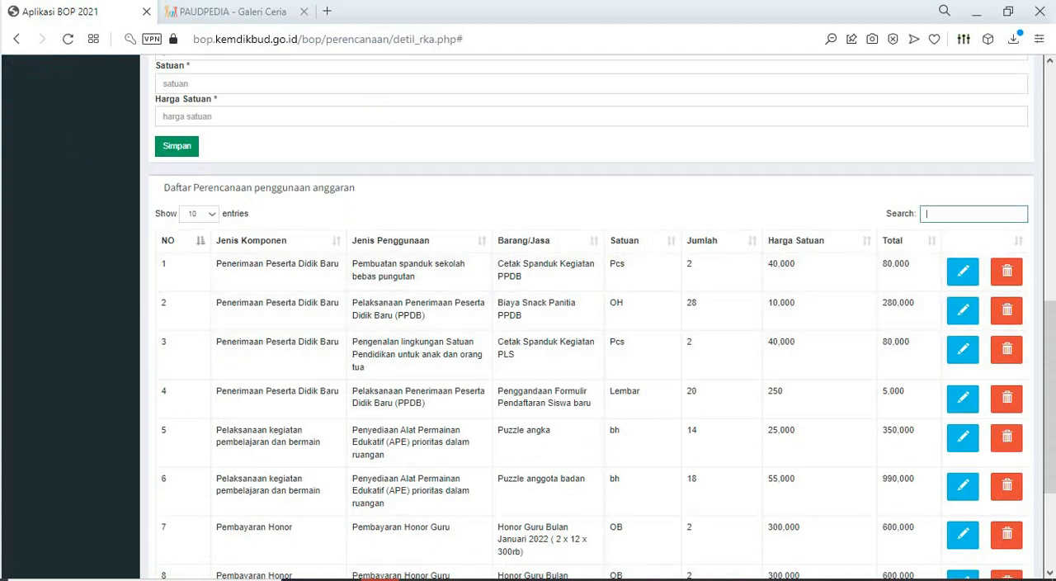
{"action": "type", "text": "BUKU"}
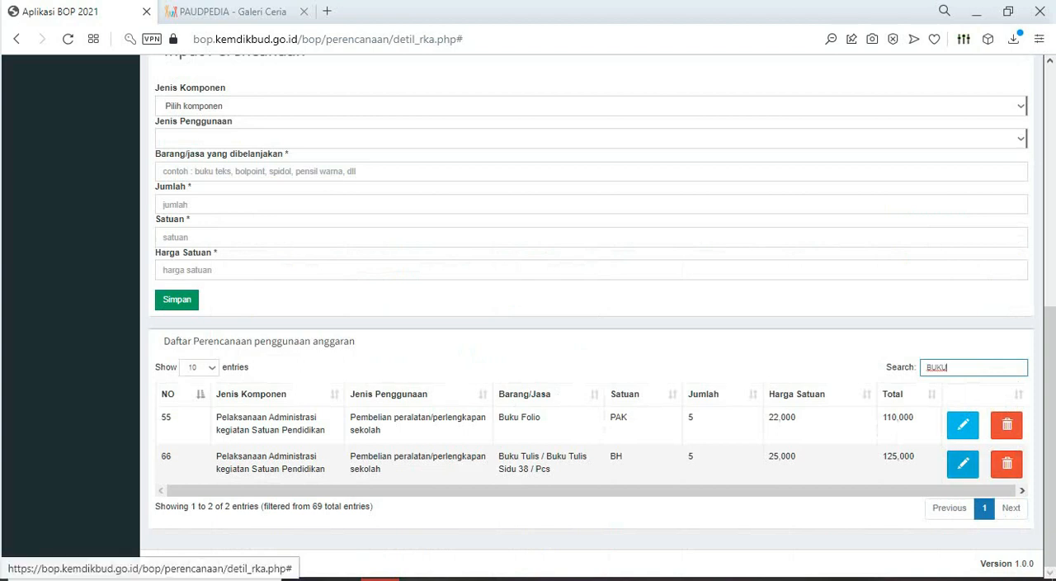
{"action": "left_click", "coordinate": [964, 463]}
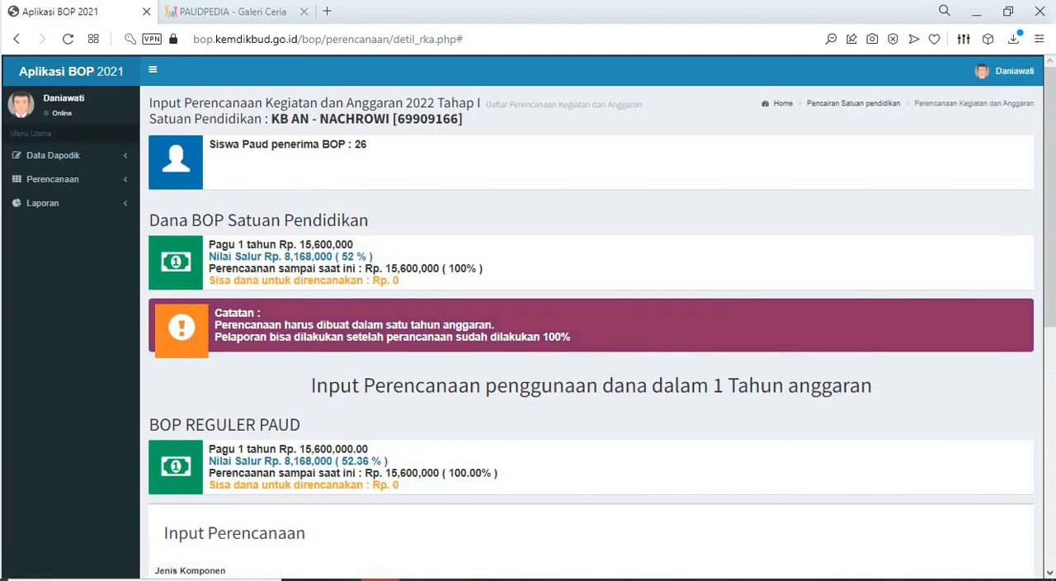
- Set the Buku Tulis Sidu 38 item's Jumlah and Harga Satuan to 0 and save the change
{"action": "scroll", "coordinate": [591, 316], "scroll_direction": "down", "scroll_amount": 2}
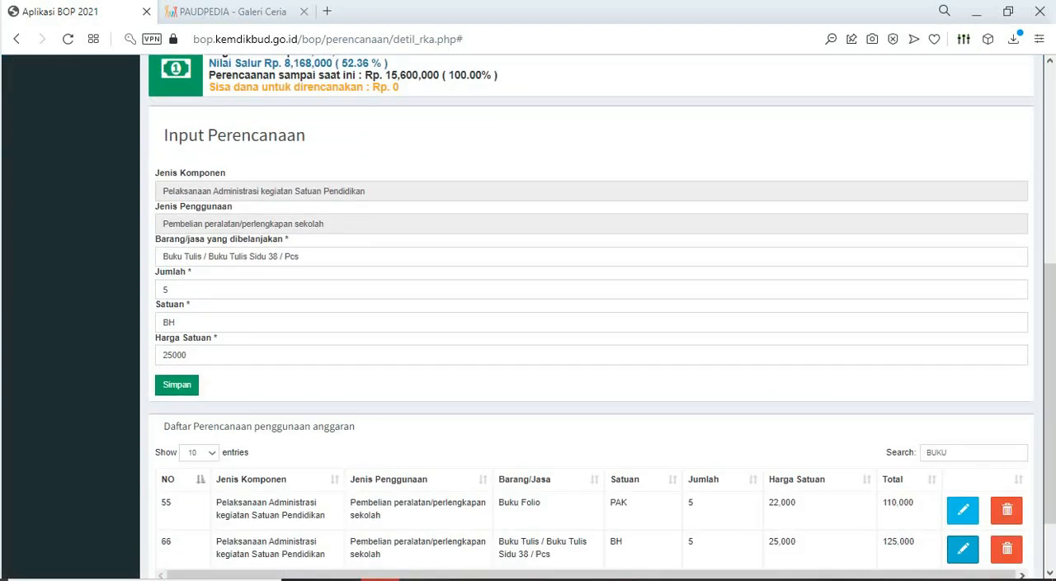
{"action": "double_click", "coordinate": [165, 290]}
{"action": "type", "text": "0"}
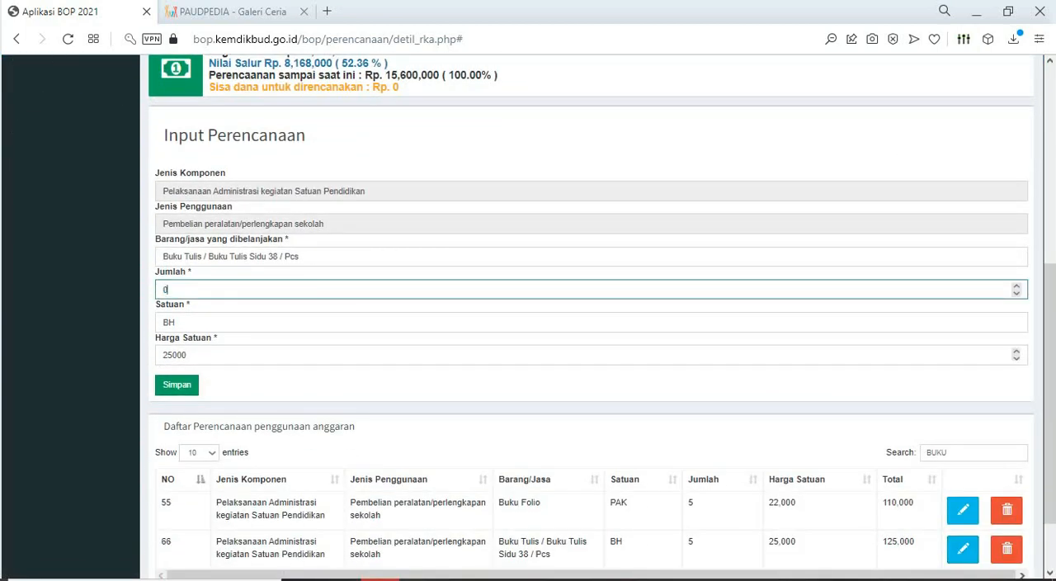
{"action": "double_click", "coordinate": [174, 354]}
{"action": "type", "text": "0"}
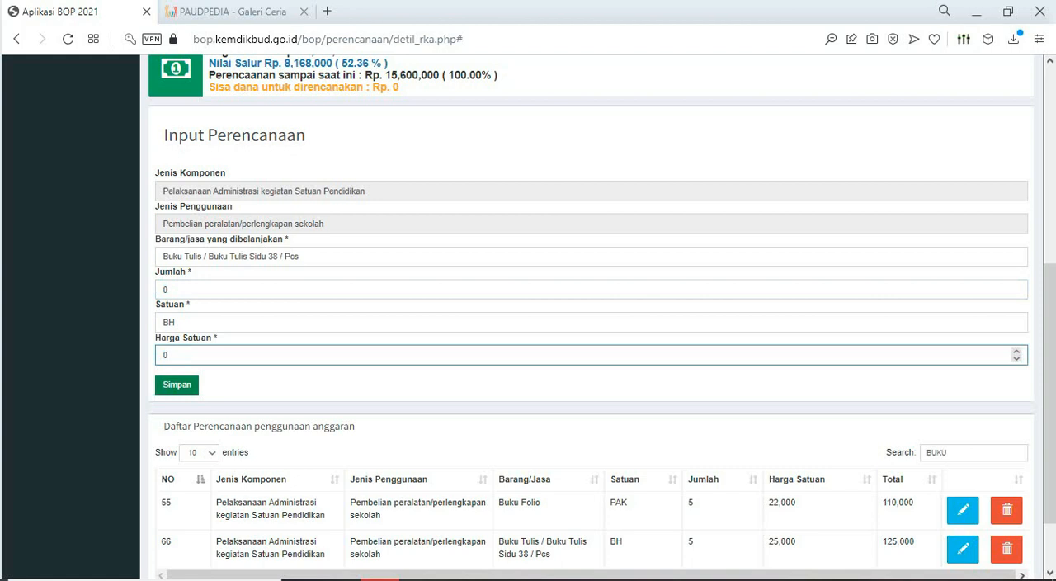
{"action": "key", "text": "Return"}
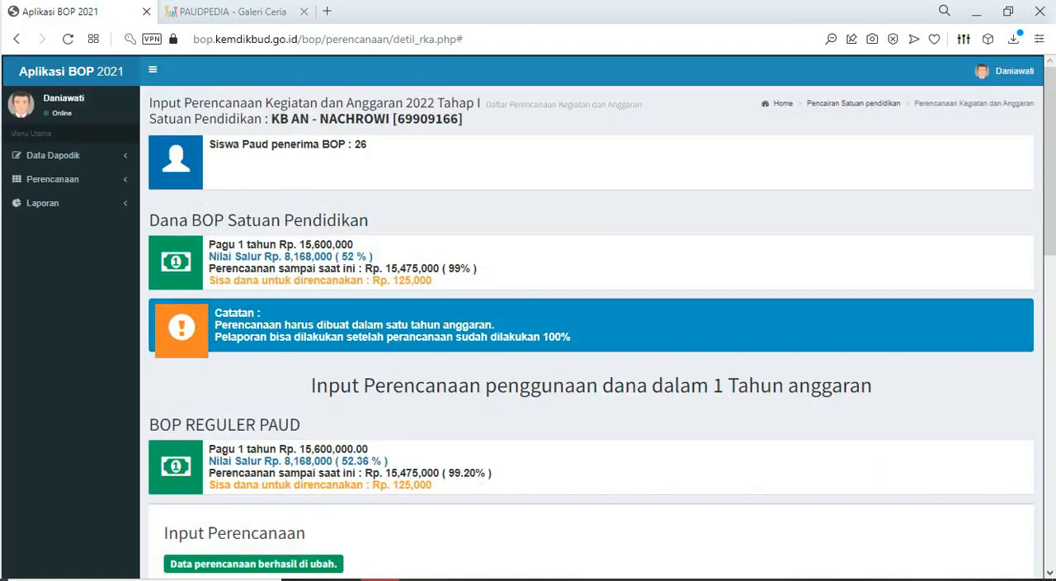
- Look over the Input Perencanaan form and the Daftar Perencanaan penggunaan anggaran list
{"action": "scroll", "coordinate": [591, 317], "scroll_direction": "down", "scroll_amount": 5}
{"action": "scroll", "coordinate": [1007, 266], "scroll_direction": "down", "scroll_amount": 5}
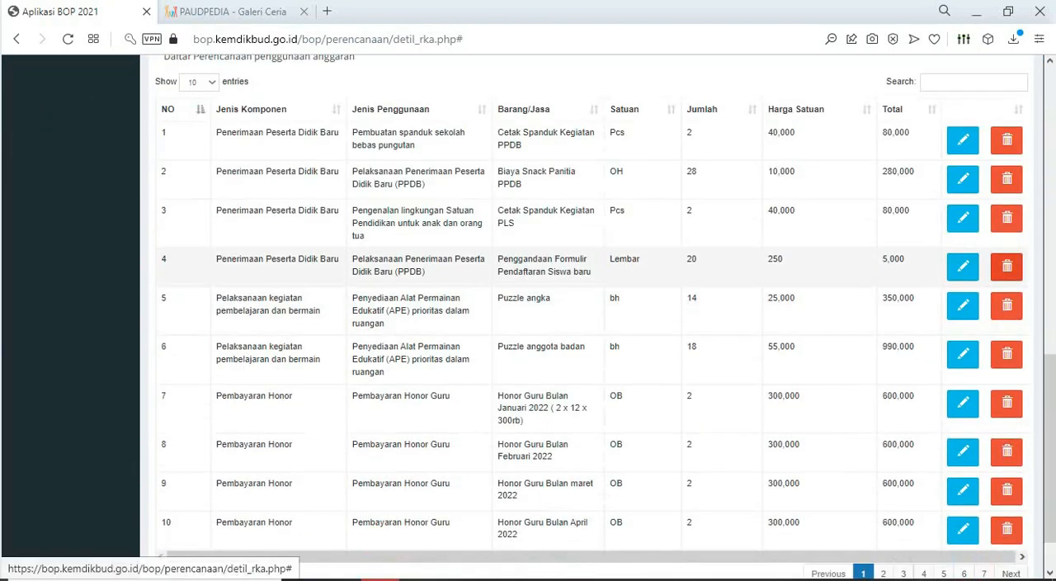
{"action": "scroll", "coordinate": [591, 317], "scroll_direction": "up", "scroll_amount": 5}
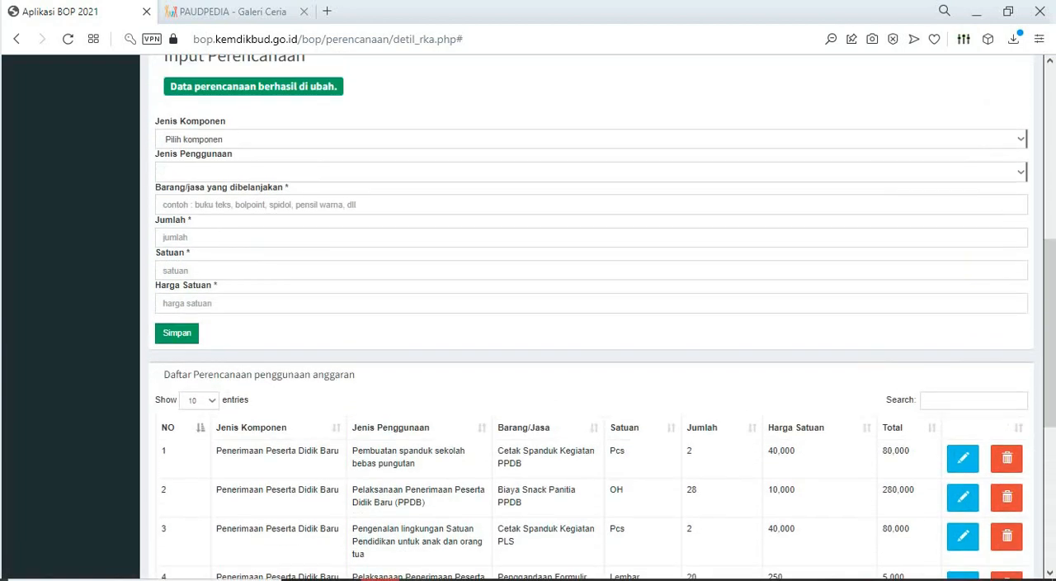
{"action": "scroll", "coordinate": [591, 317], "scroll_direction": "down", "scroll_amount": 3}
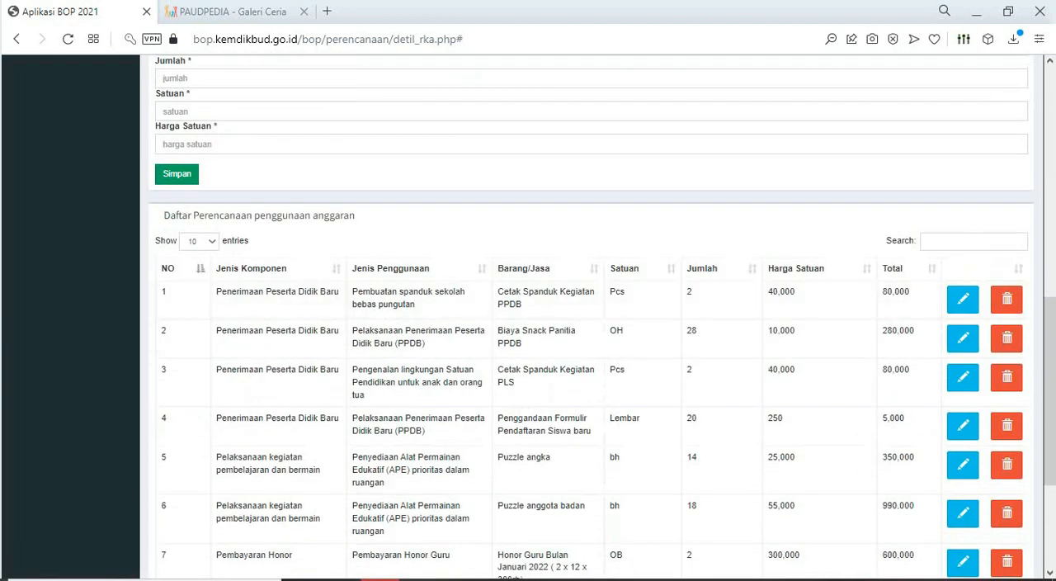
- Search the plan list for "BUKU" and check the Jenis Penggunaan recorded for the Buku Tulis Sidu 38 item
{"action": "left_click", "coordinate": [974, 241]}
{"action": "type", "text": "buku"}
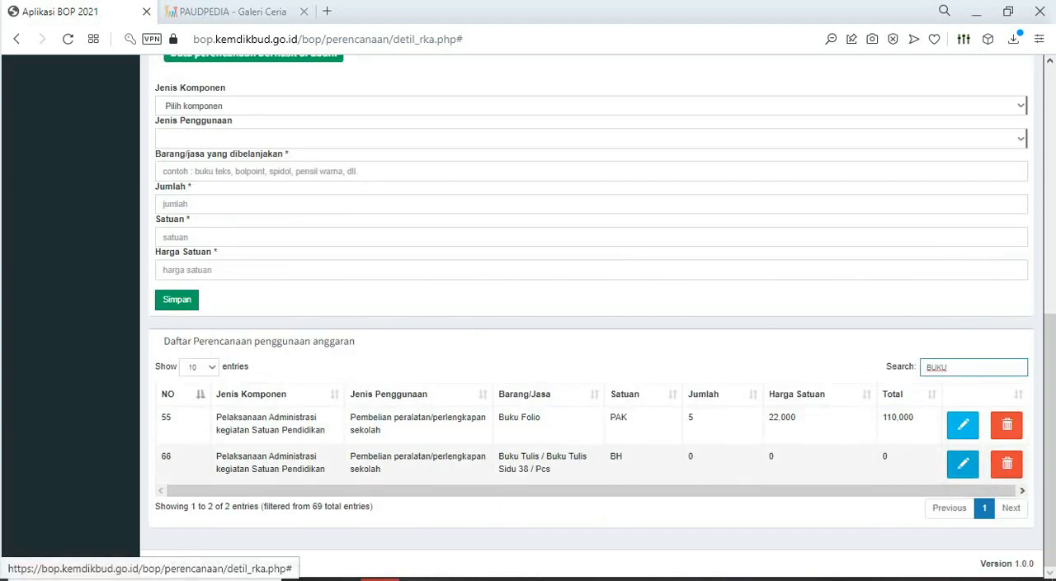
{"action": "left_click", "coordinate": [963, 463]}
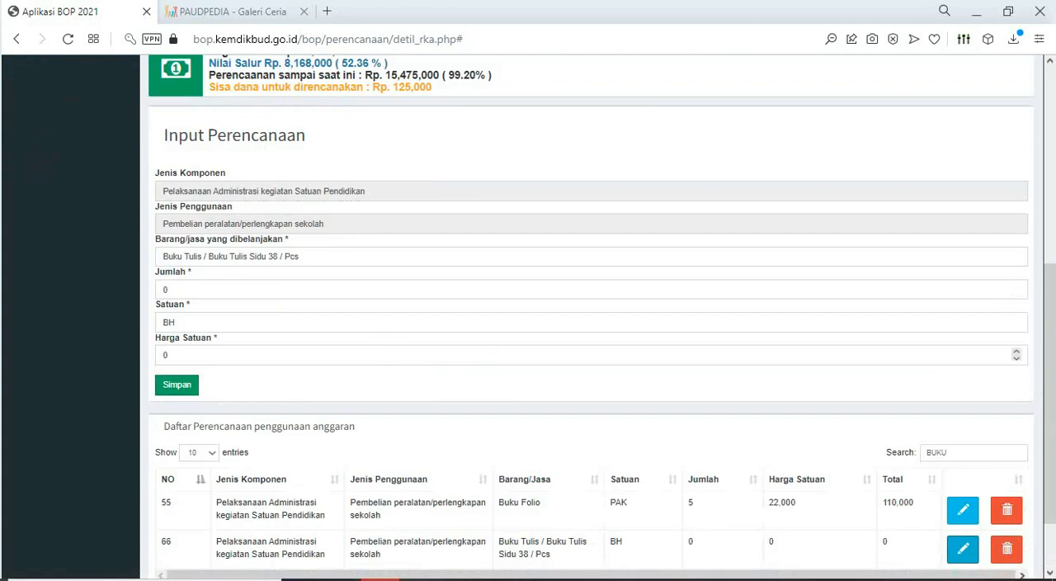
{"action": "left_click_drag", "start_coordinate": [324, 223], "coordinate": [162, 223]}
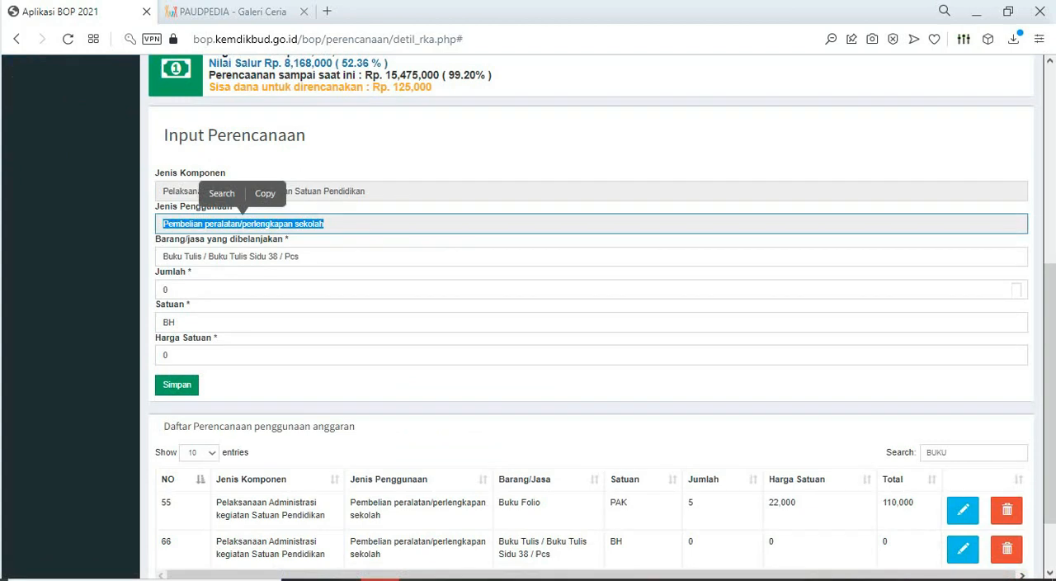
- Delete the Buku Tulis / Buku Tulis Sidu 38 / Pcs item from the spending plan and confirm the deletion
{"action": "scroll", "coordinate": [598, 317], "scroll_direction": "down", "scroll_amount": 2}
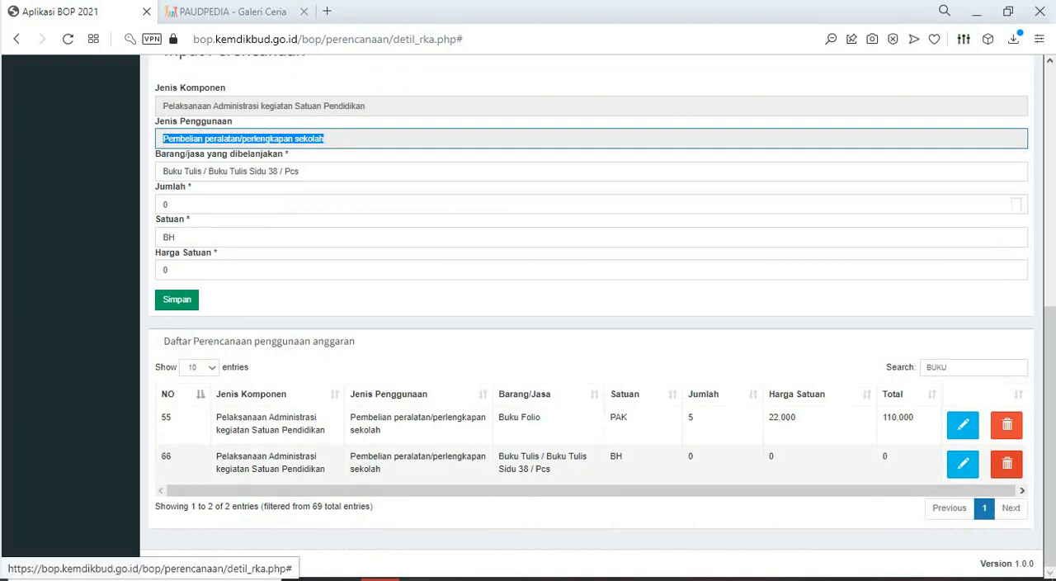
{"action": "left_click", "coordinate": [1006, 463]}
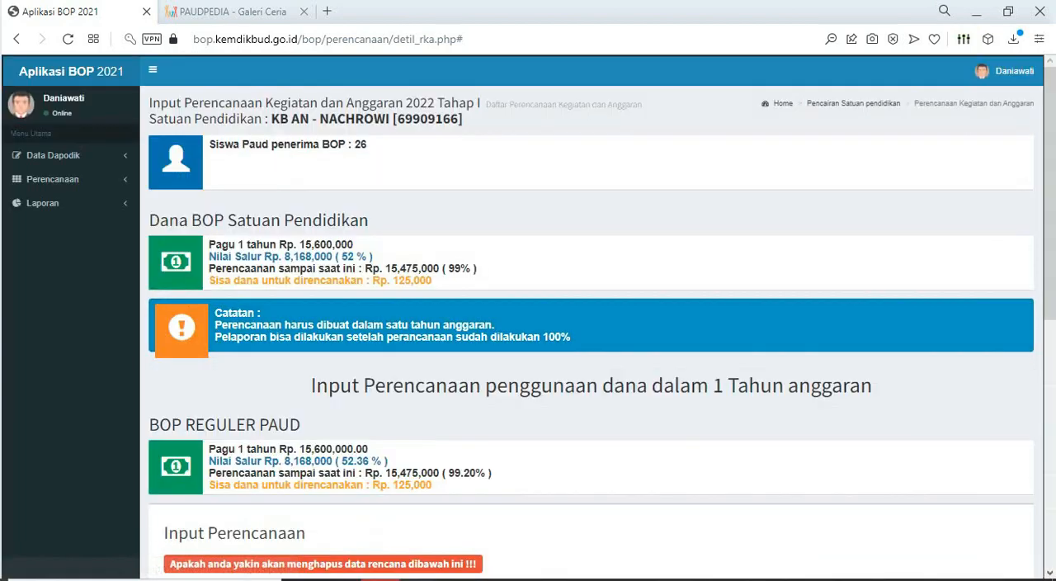
{"action": "scroll", "coordinate": [591, 317], "scroll_direction": "down", "scroll_amount": 4}
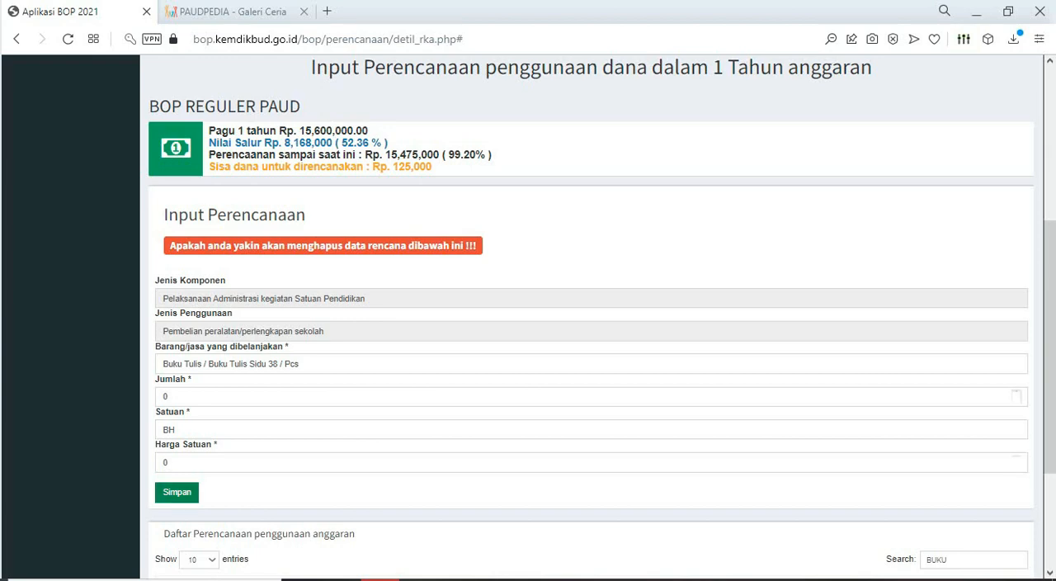
{"action": "left_click", "coordinate": [177, 492]}
- Filter the plan list by "BUKU" and open the Buku Folio item to examine its Jumlah and Harga Satuan
{"action": "scroll", "coordinate": [591, 317], "scroll_direction": "down", "scroll_amount": 4}
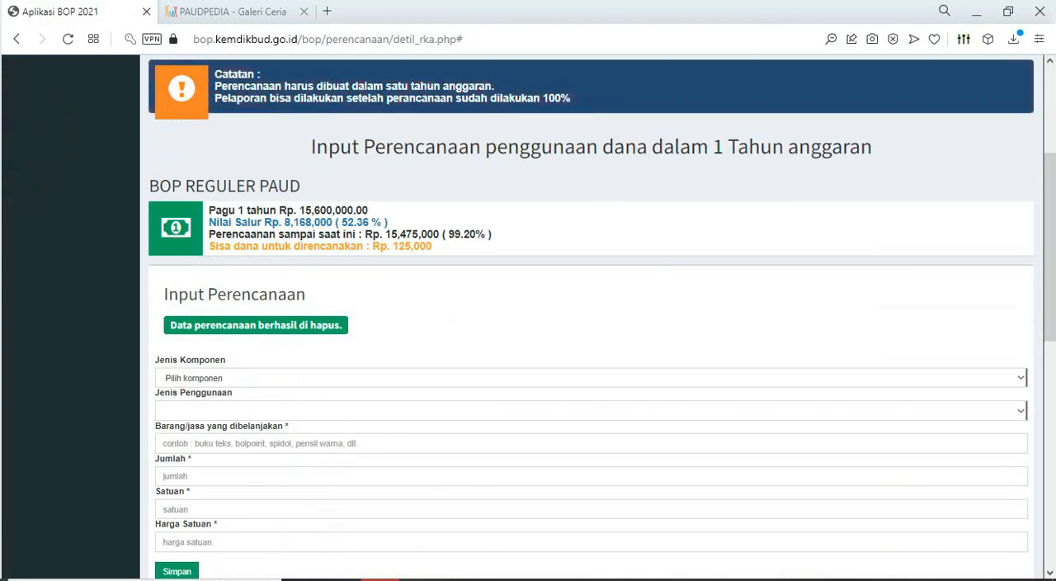
{"action": "scroll", "coordinate": [591, 317], "scroll_direction": "down", "scroll_amount": 5}
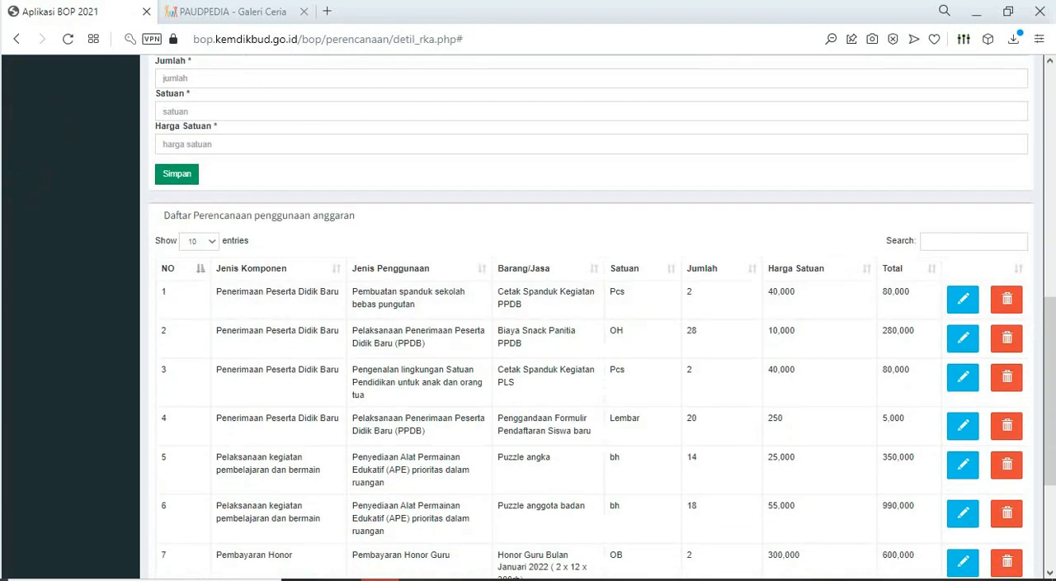
{"action": "left_click", "coordinate": [974, 242]}
{"action": "type", "text": "BUKU"}
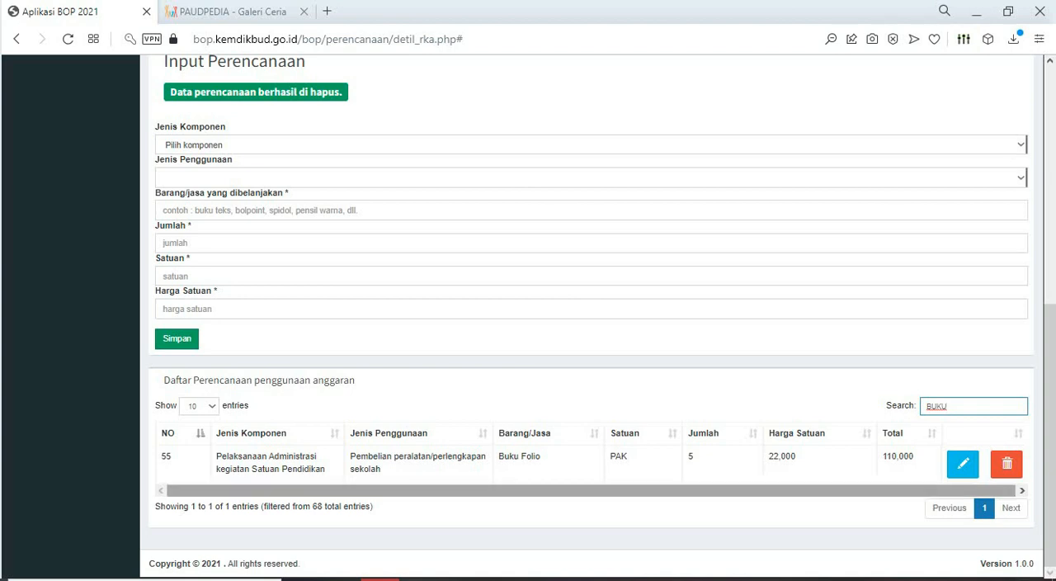
{"action": "left_click", "coordinate": [963, 464]}
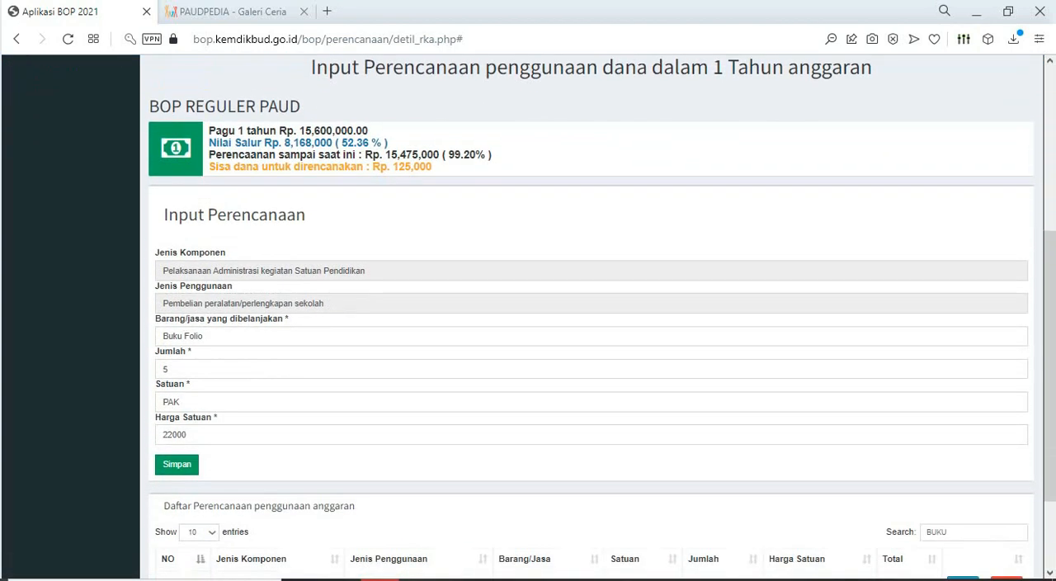
{"action": "double_click", "coordinate": [166, 369]}
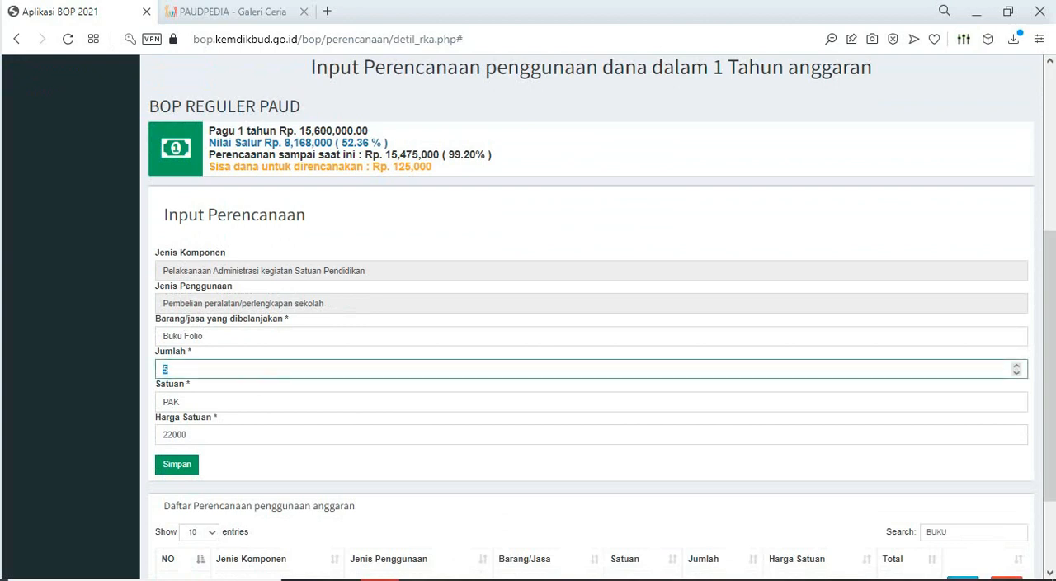
{"action": "double_click", "coordinate": [174, 434]}
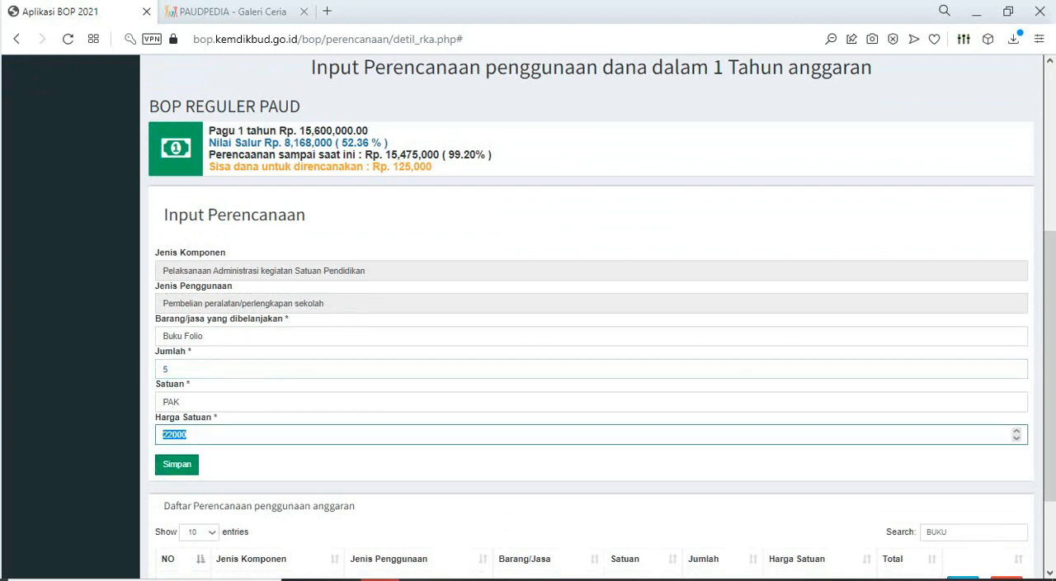
{"action": "left_click_drag", "start_coordinate": [1050, 376], "coordinate": [1050, 442]}
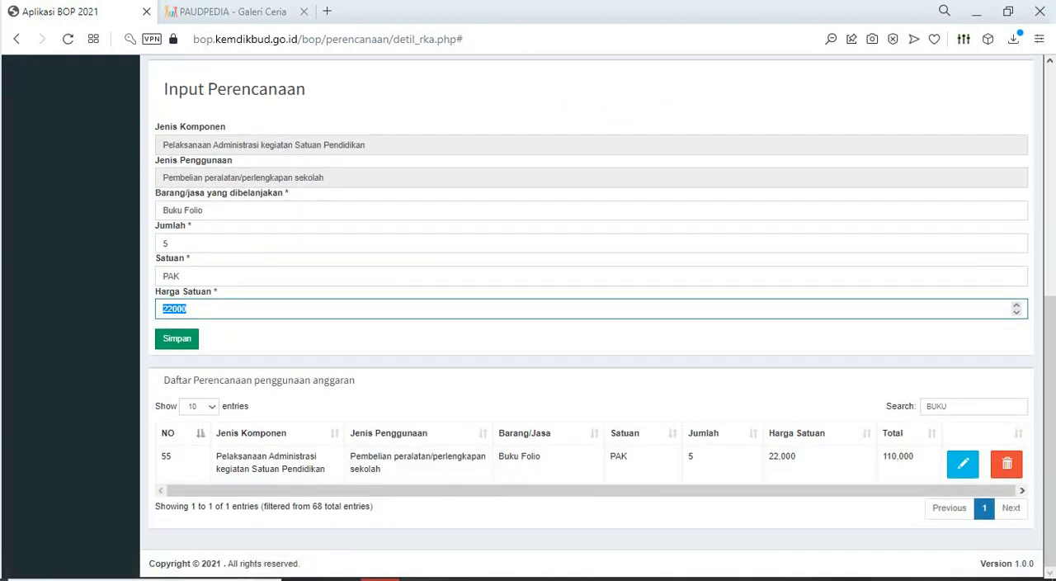
- Reload the planning page, search the list for "BUKU" again and check the funds left to plan
{"action": "left_click", "coordinate": [68, 38]}
{"action": "scroll", "coordinate": [1006, 447], "scroll_direction": "down", "scroll_amount": 5}
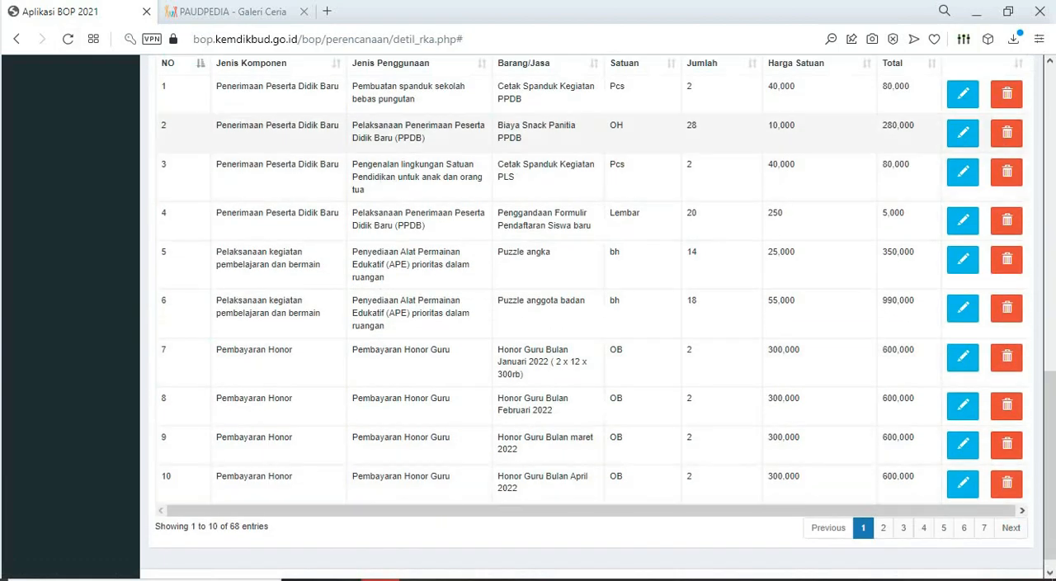
{"action": "scroll", "coordinate": [982, 136], "scroll_direction": "up", "scroll_amount": 2}
{"action": "left_click", "coordinate": [974, 196]}
{"action": "type", "text": "BUKU"}
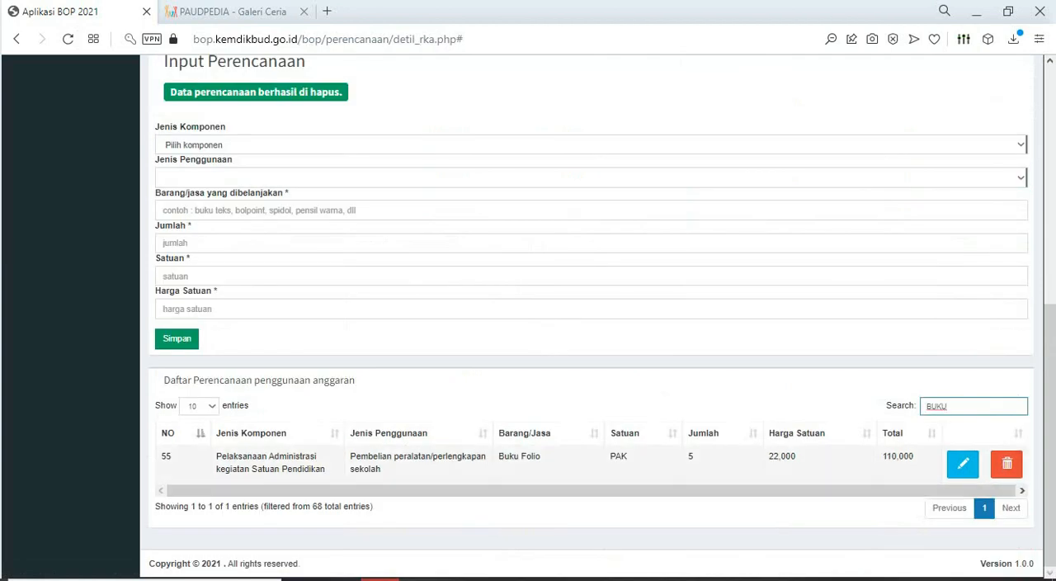
{"action": "scroll", "coordinate": [598, 318], "scroll_direction": "up", "scroll_amount": 2}
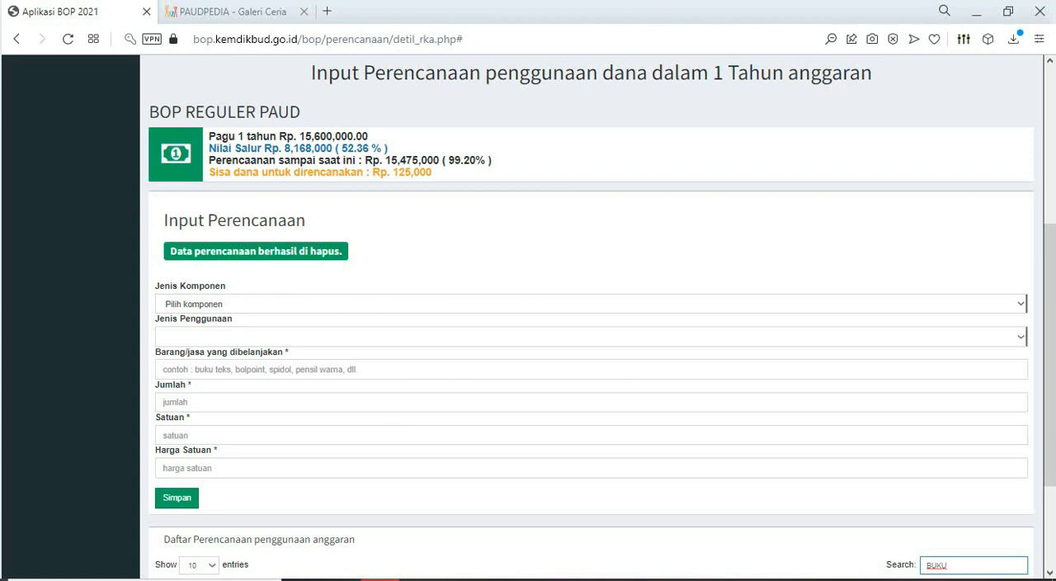
{"action": "scroll", "coordinate": [597, 318], "scroll_direction": "down", "scroll_amount": 2}
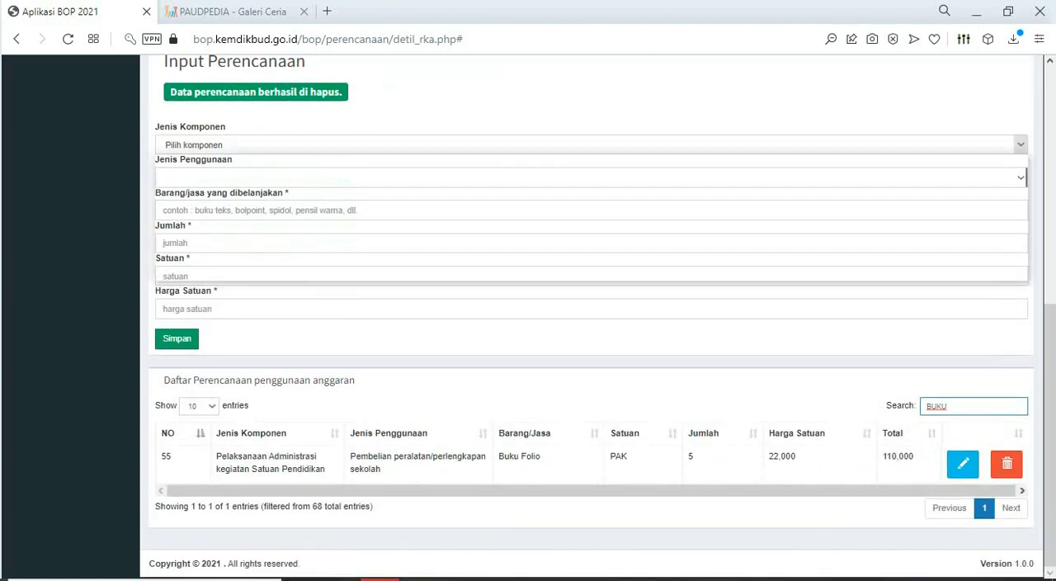
- Choose Pelaksanaan Administrasi kegiatan Satuan Pendidikan as Jenis Komponen and [Standar Pembiayaan] Pengelolaan dan operasional rutin satuan pendidikan as Jenis Penggunaan
{"action": "left_click", "coordinate": [591, 144]}
{"action": "left_click", "coordinate": [591, 217]}
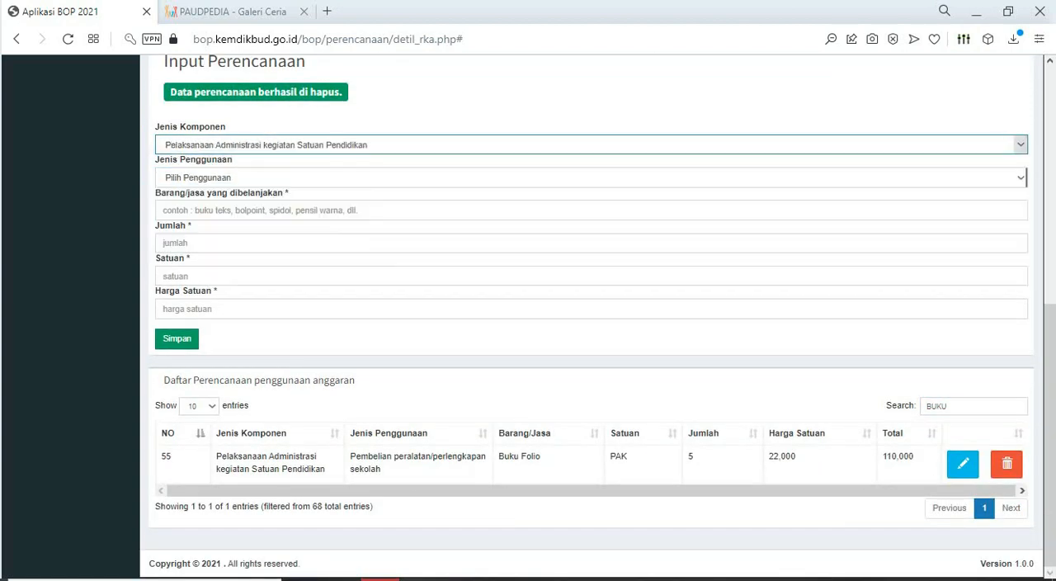
{"action": "left_click", "coordinate": [591, 177]}
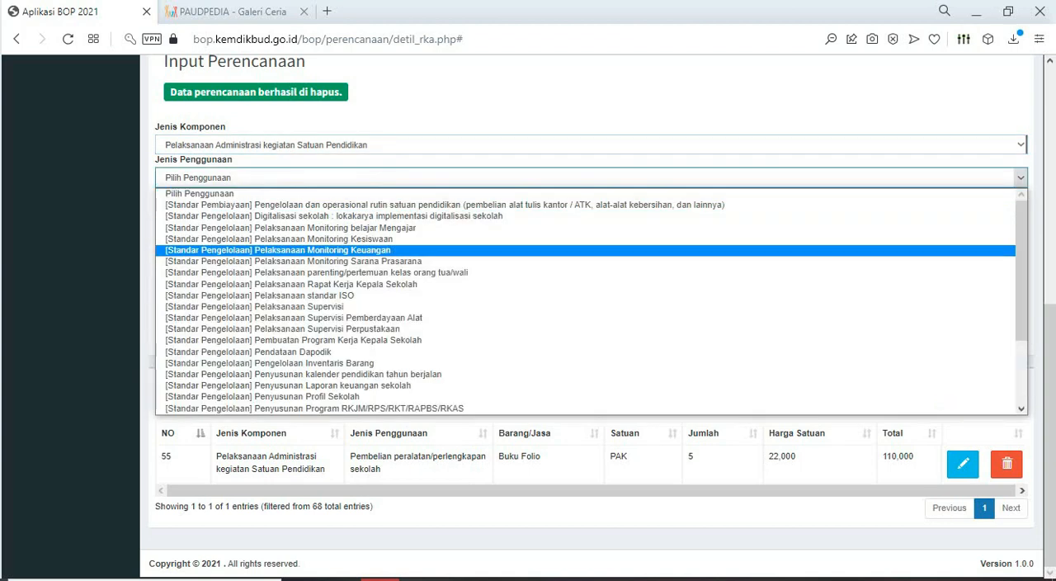
{"action": "left_click", "coordinate": [444, 205]}
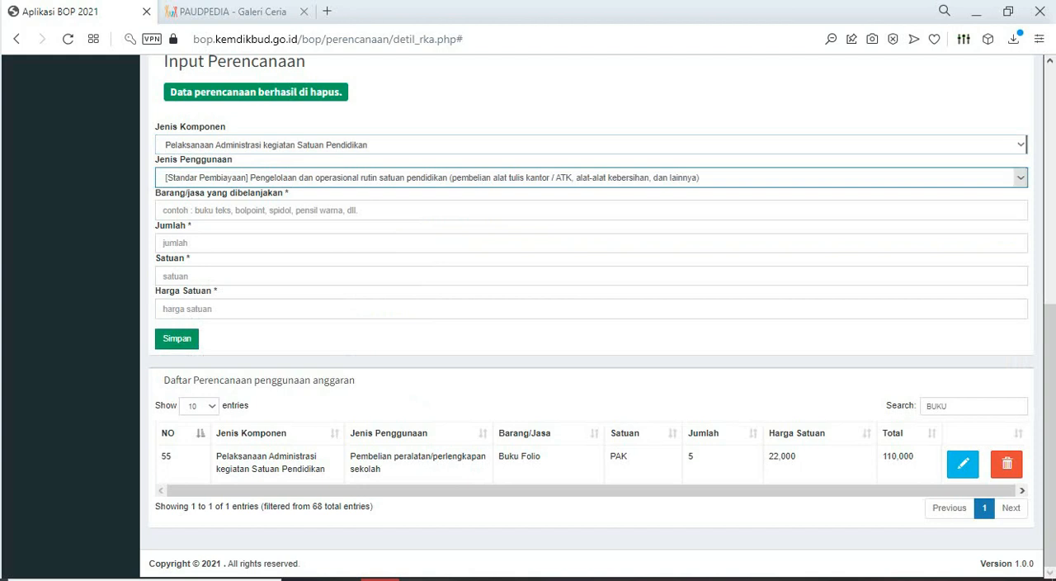
- Enter Buku Tulis / Buku Tulis Sidu 38 / Pcs with Jumlah 5, Satuan BH and Harga Satuan 25000, and save the item
{"action": "left_click", "coordinate": [444, 210]}
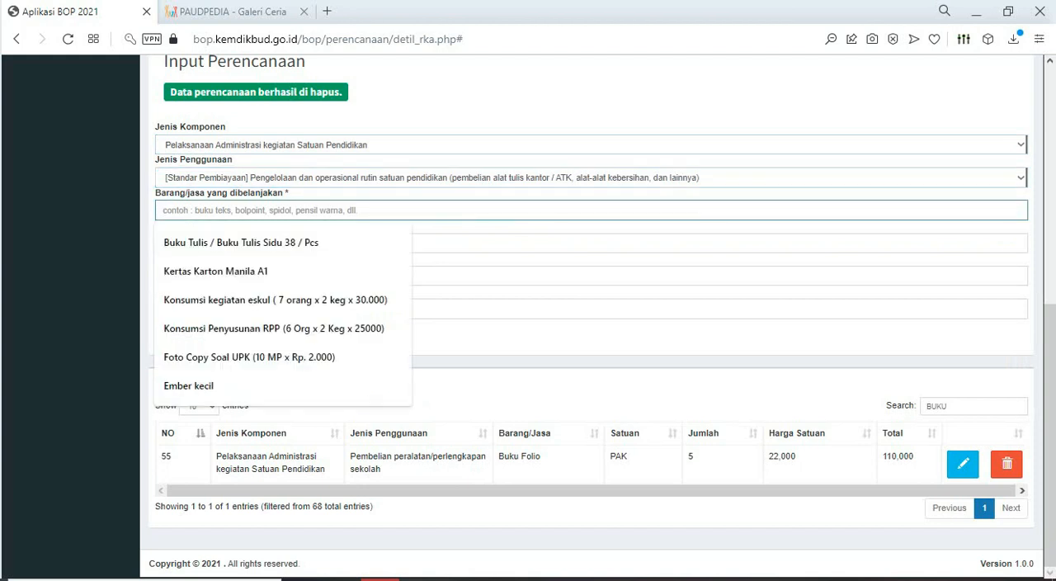
{"action": "type", "text": "BUKU"}
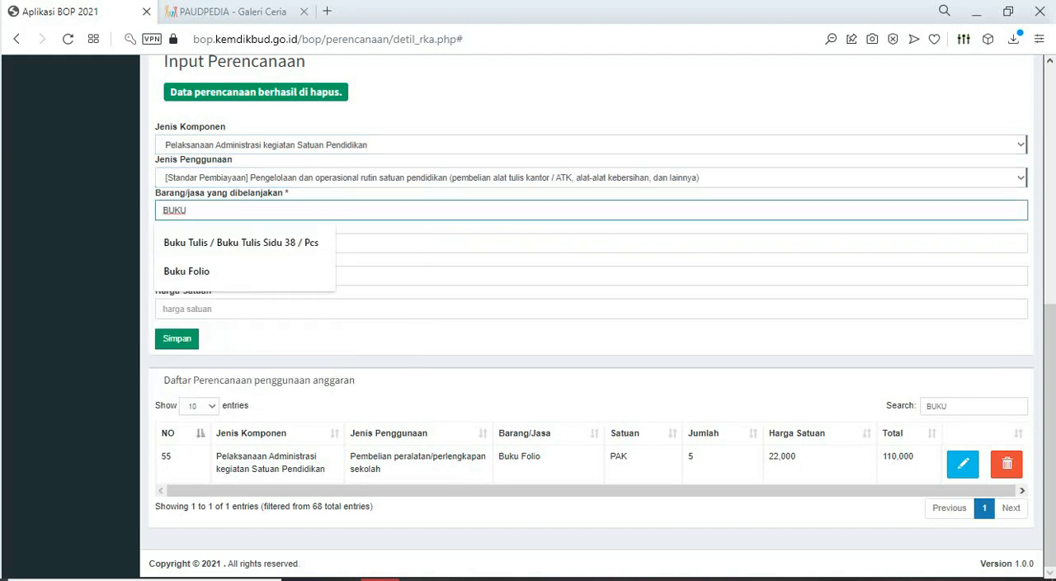
{"action": "key", "text": "Down"}
{"action": "key", "text": "Return"}
{"action": "left_click", "coordinate": [444, 242]}
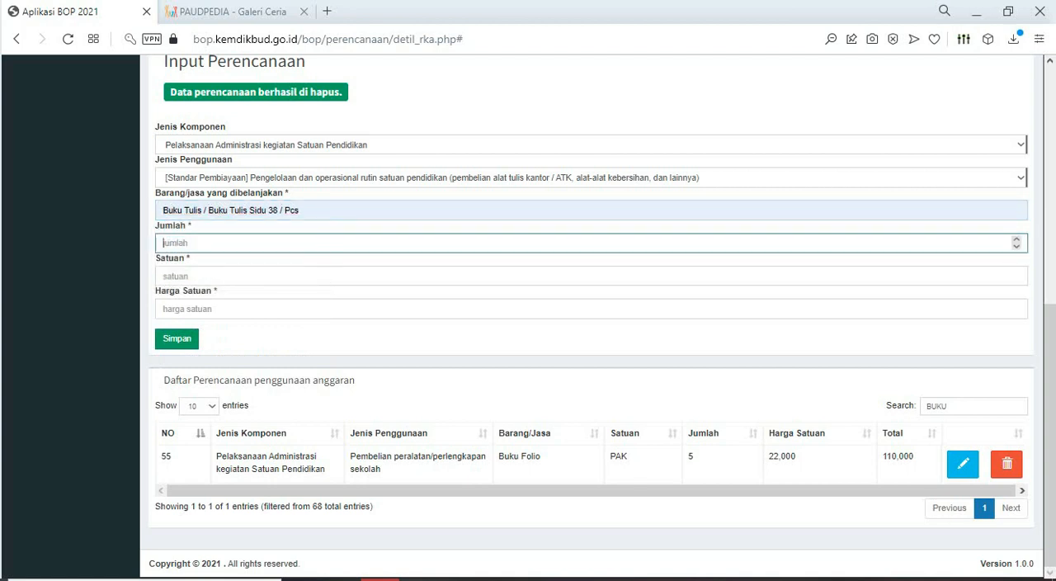
{"action": "type", "text": "5"}
{"action": "left_click", "coordinate": [363, 276]}
{"action": "type", "text": "BH"}
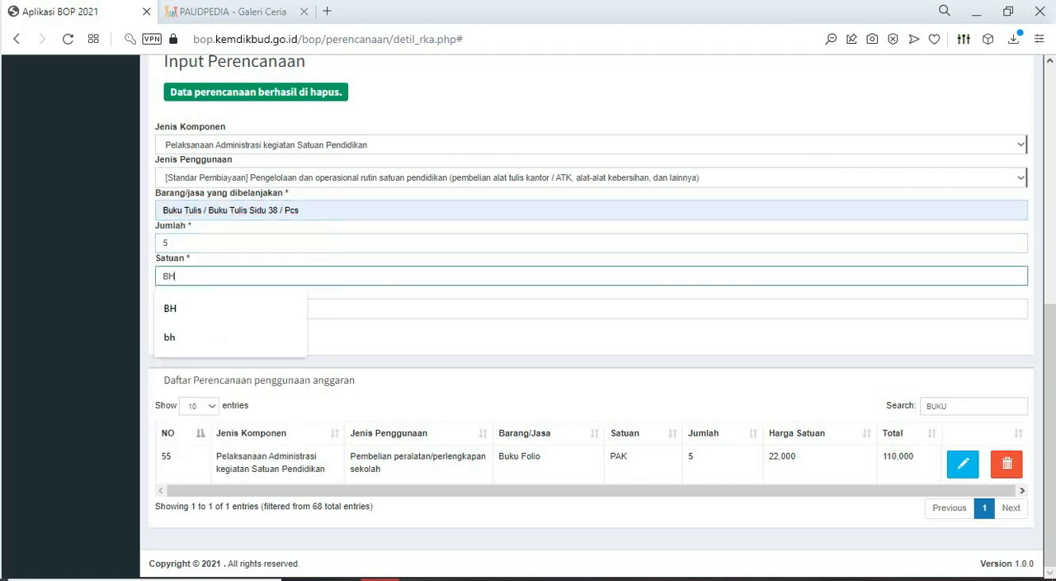
{"action": "key", "text": "Tab"}
{"action": "type", "text": "25"}
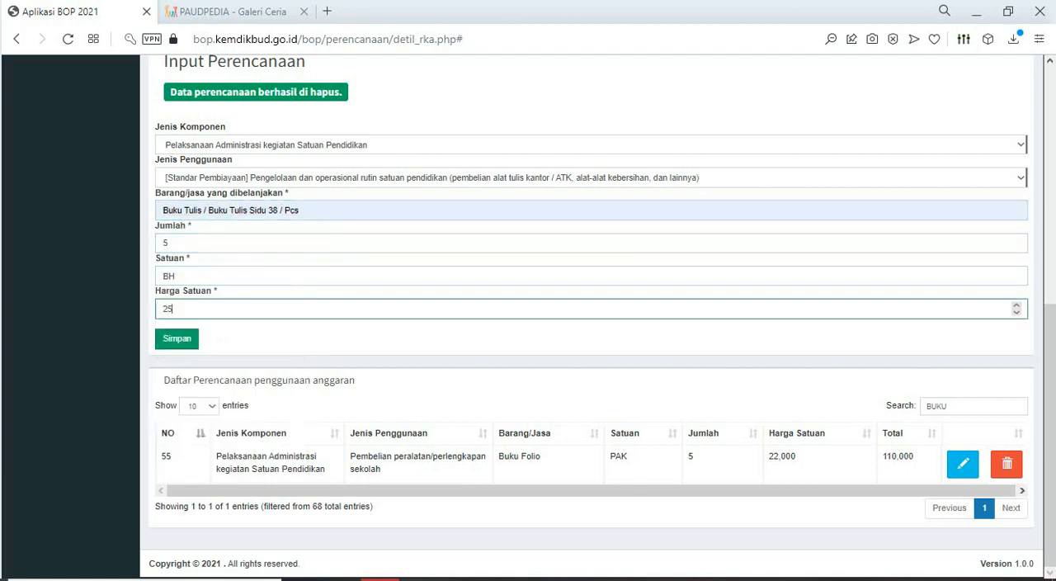
{"action": "type", "text": "000"}
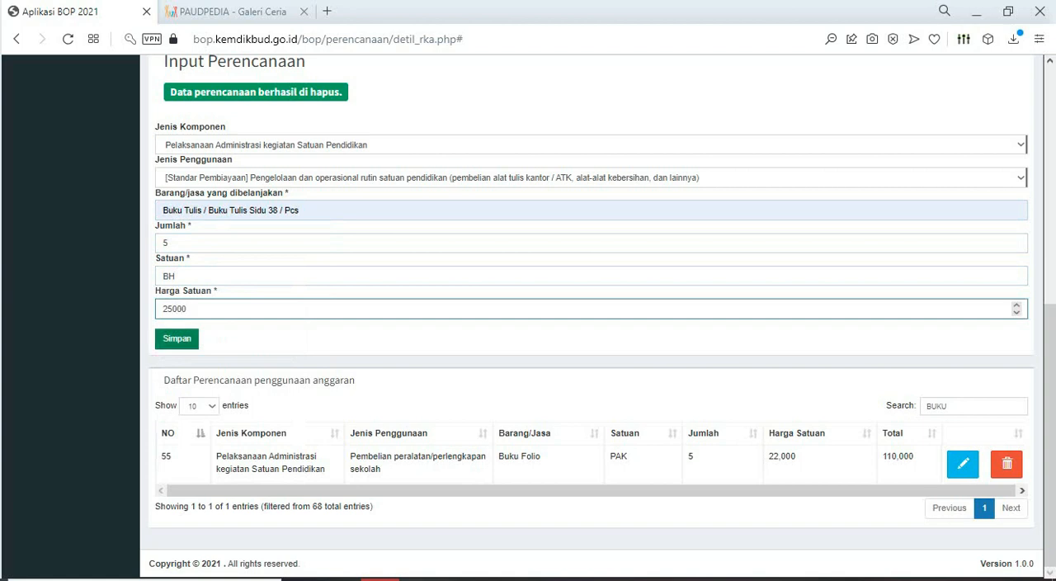
{"action": "key", "text": "Return"}
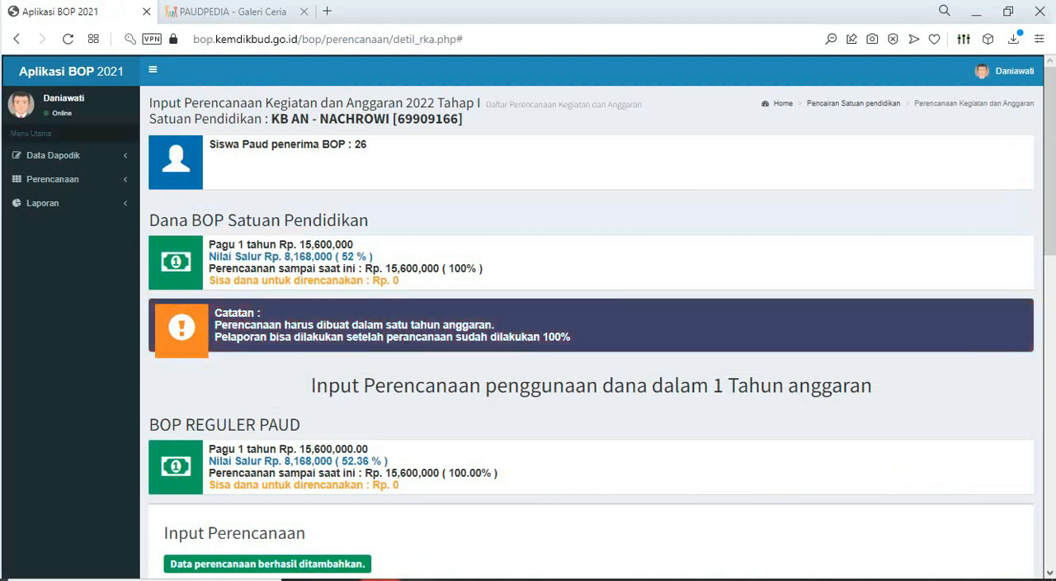
- Open the Input Pelaporan page and view its Daftar Rincian penggunaan dana list
{"action": "scroll", "coordinate": [592, 317], "scroll_direction": "down", "scroll_amount": 7}
{"action": "scroll", "coordinate": [592, 317], "scroll_direction": "up", "scroll_amount": 7}
{"action": "left_click", "coordinate": [42, 202]}
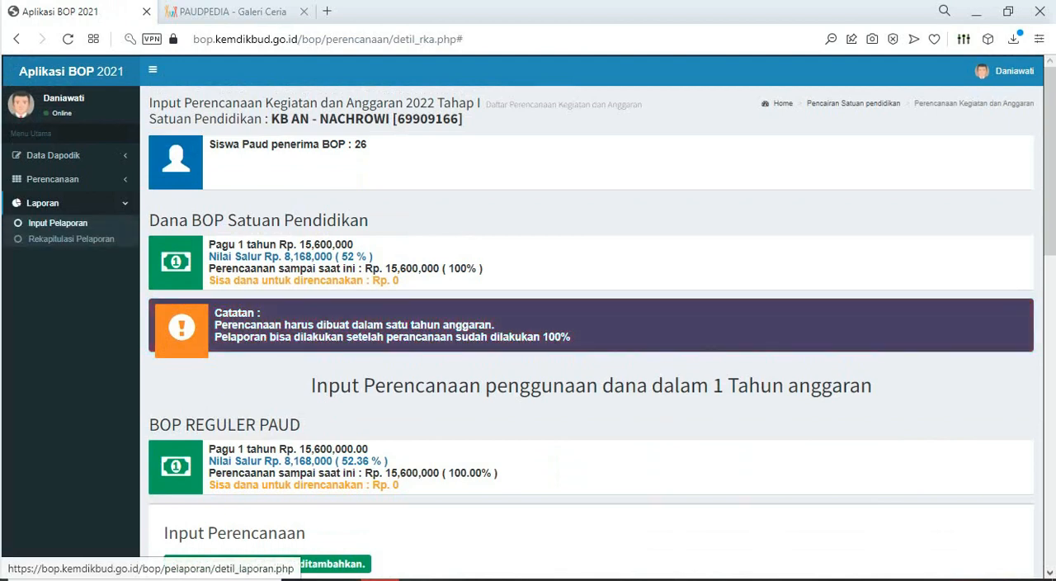
{"action": "left_click", "coordinate": [58, 223]}
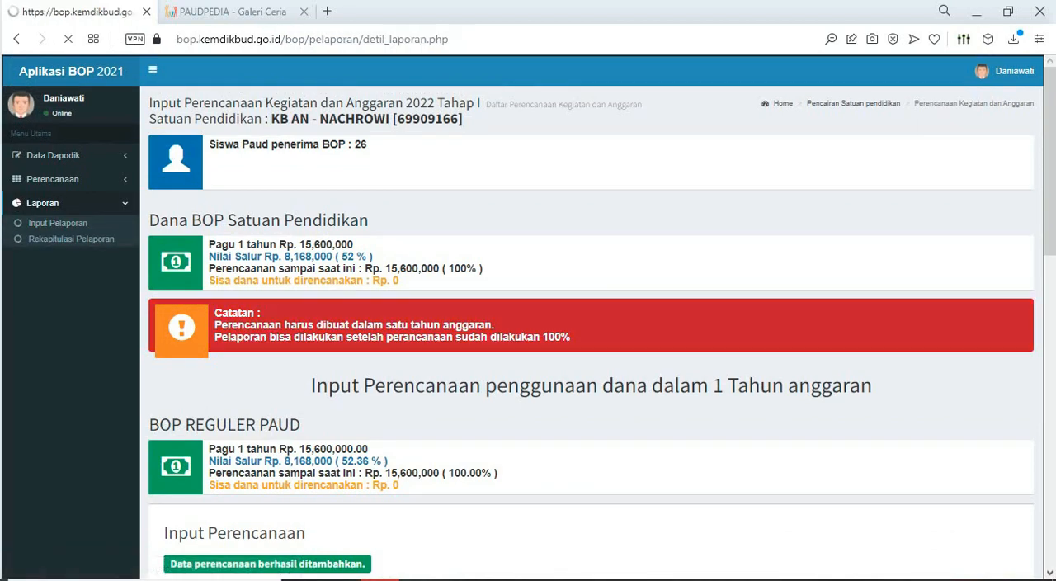
{"action": "scroll", "coordinate": [591, 317], "scroll_direction": "down", "scroll_amount": 5}
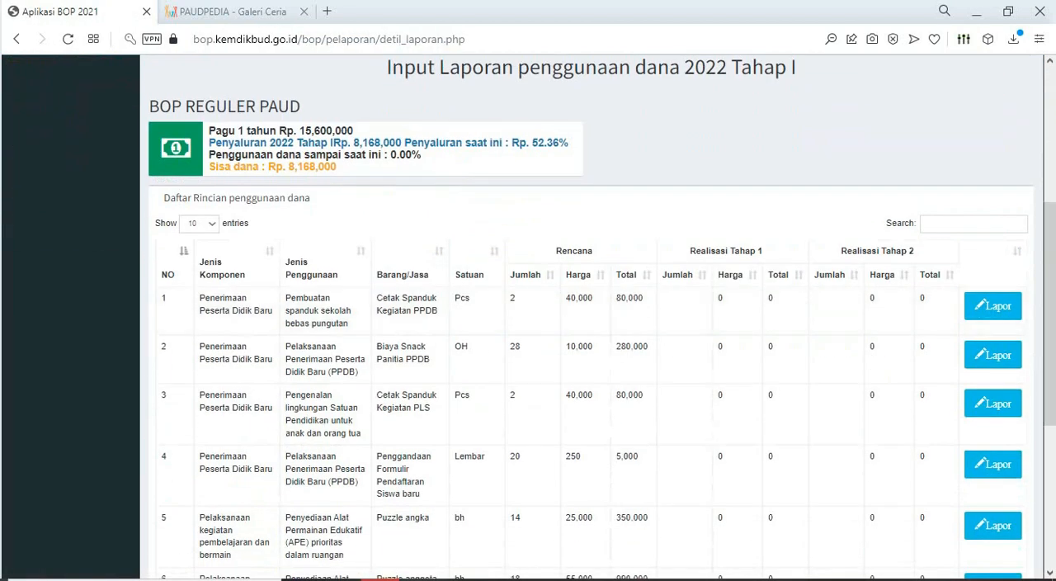
- Filter the report list by "HONO" to find the Pembayaran Honor items
{"action": "left_click", "coordinate": [974, 224]}
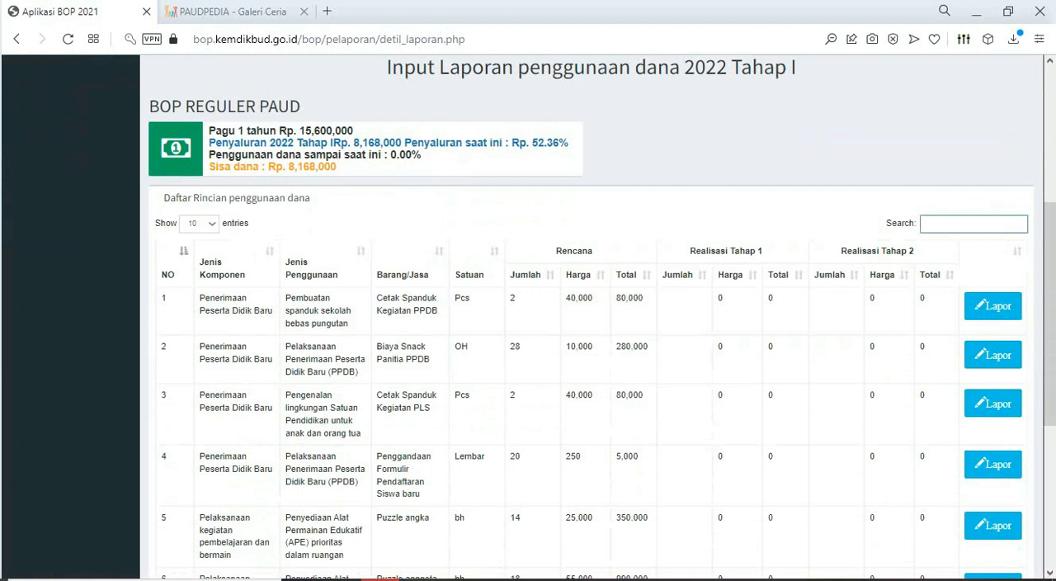
{"action": "type", "text": "Bi"}
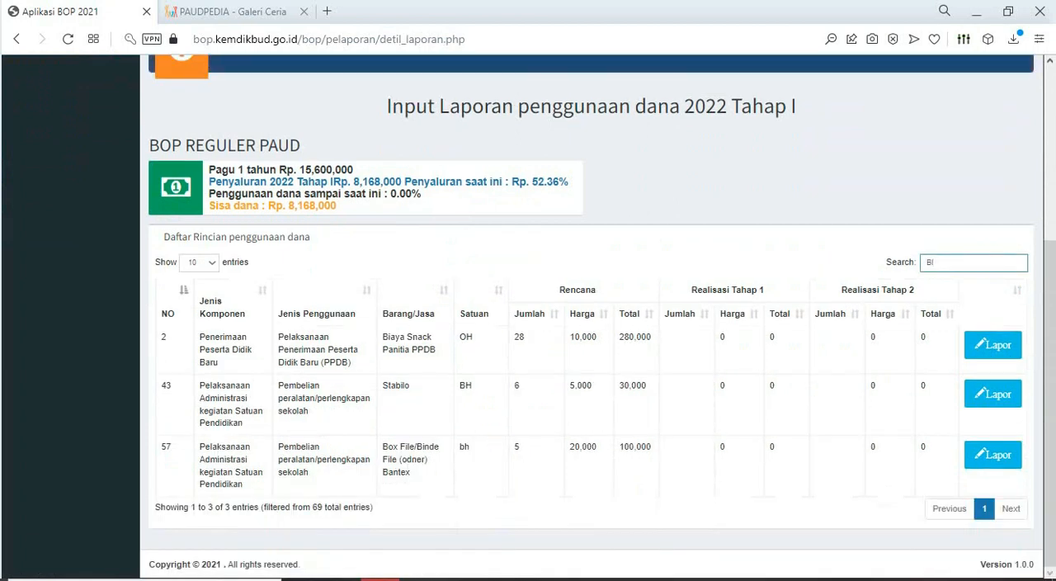
{"action": "key", "text": "BackSpace"}
{"action": "key", "text": "BackSpace"}
{"action": "type", "text": "HONO"}
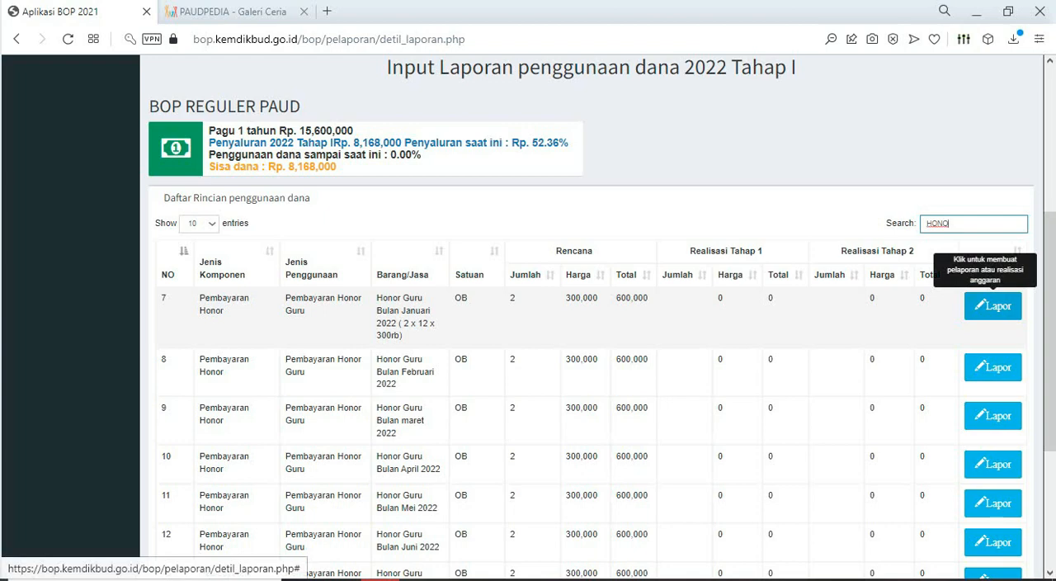
- Open the report form for Honor Guru Bulan Januari 2022, view its Realisasi Tahap 1 fields and close it without saving
{"action": "left_click", "coordinate": [993, 306]}
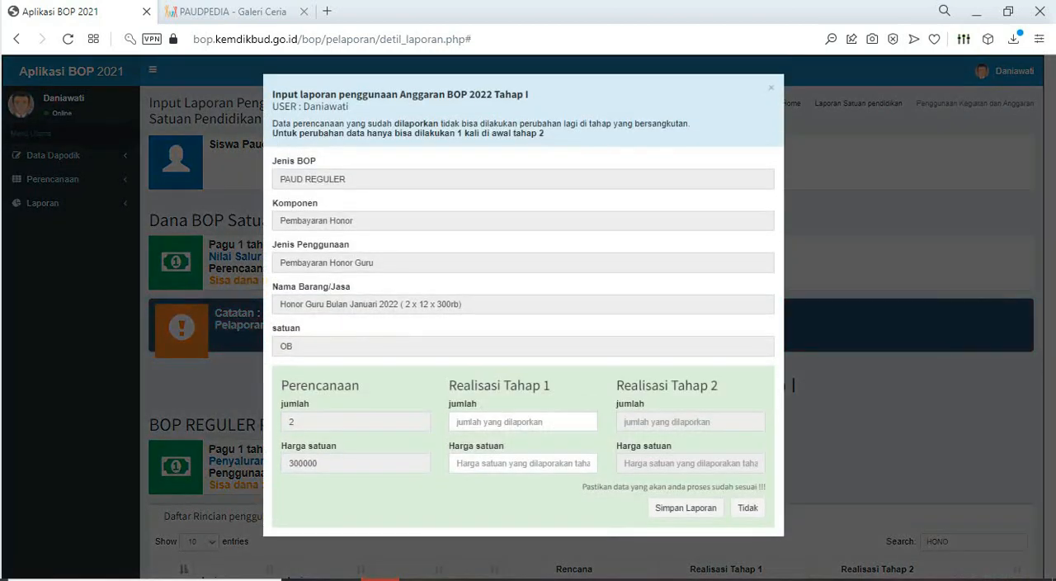
{"action": "left_click", "coordinate": [772, 87]}
{"action": "scroll", "coordinate": [590, 317], "scroll_direction": "down", "scroll_amount": 4}
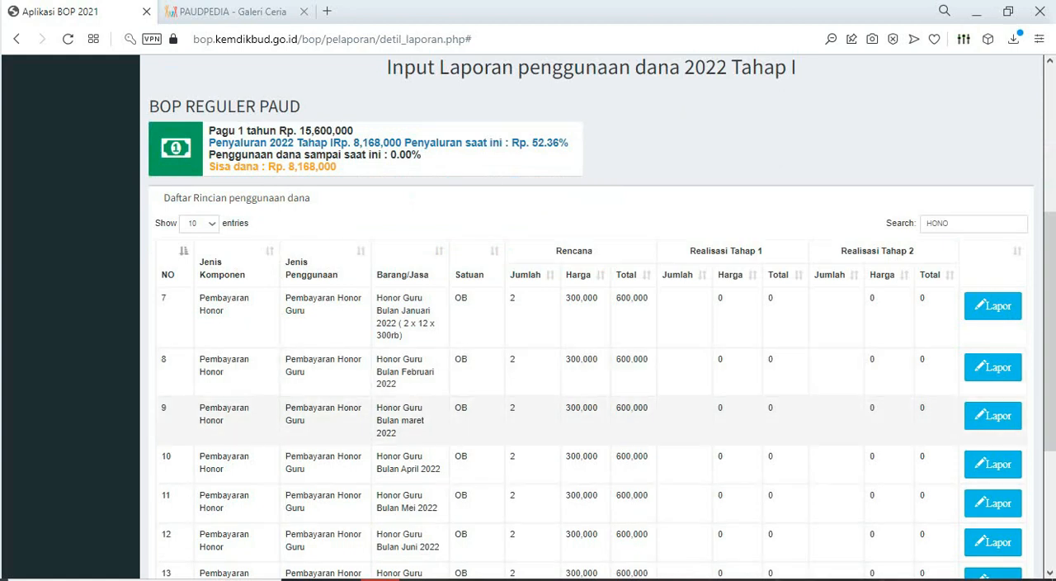
{"action": "scroll", "coordinate": [590, 330], "scroll_direction": "down", "scroll_amount": 2}
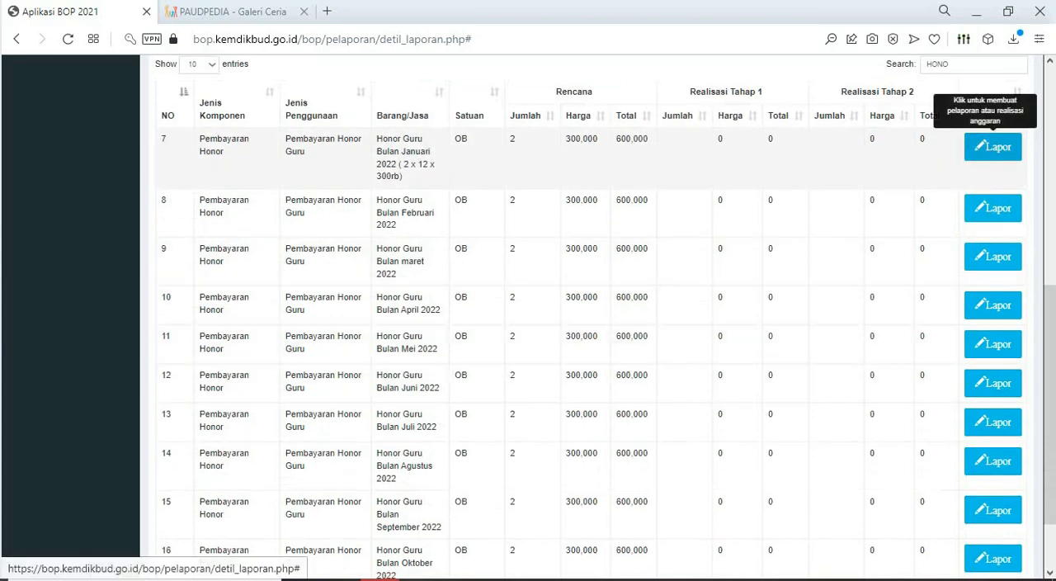
{"action": "left_click", "coordinate": [993, 146]}
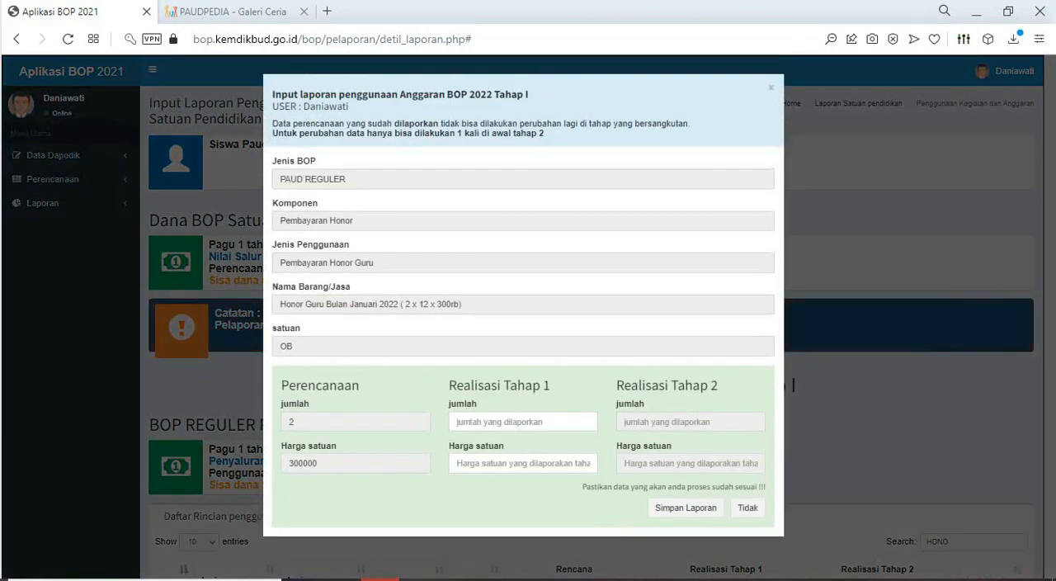
{"action": "left_click", "coordinate": [748, 508]}
{"action": "scroll", "coordinate": [748, 397], "scroll_direction": "down", "scroll_amount": 3}
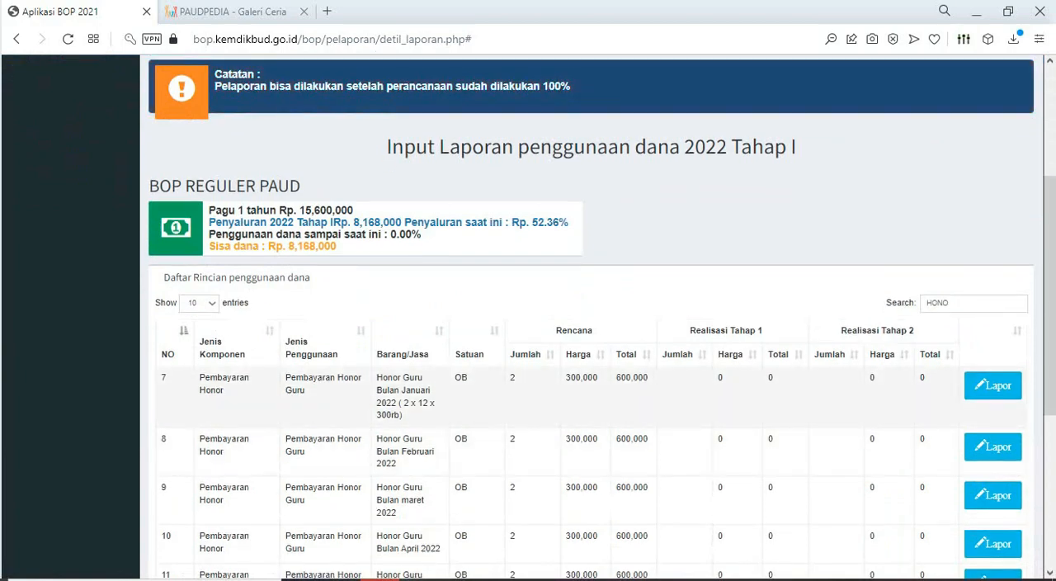
{"action": "left_click", "coordinate": [993, 385]}
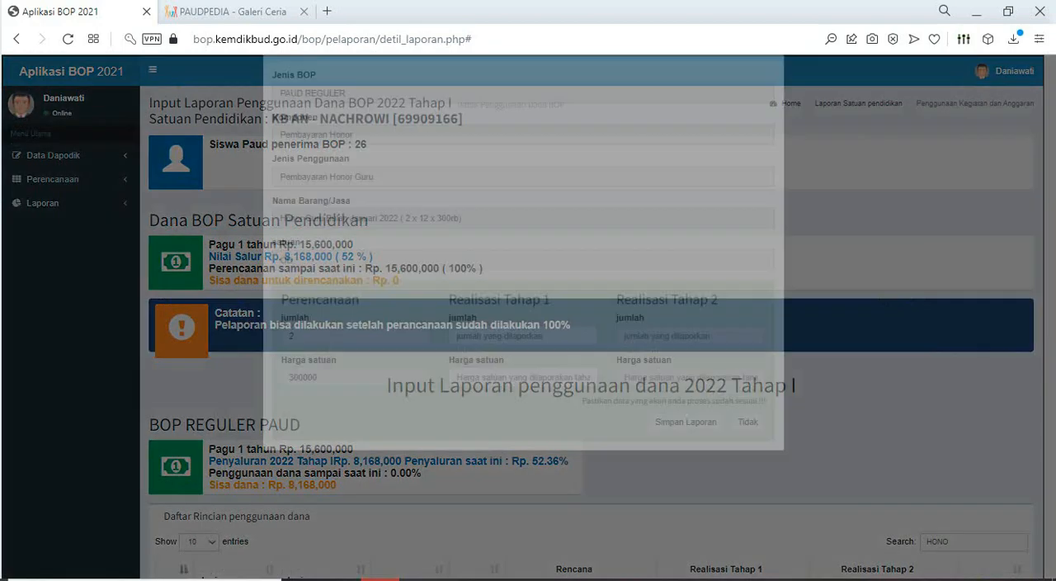
{"action": "left_click", "coordinate": [747, 508]}
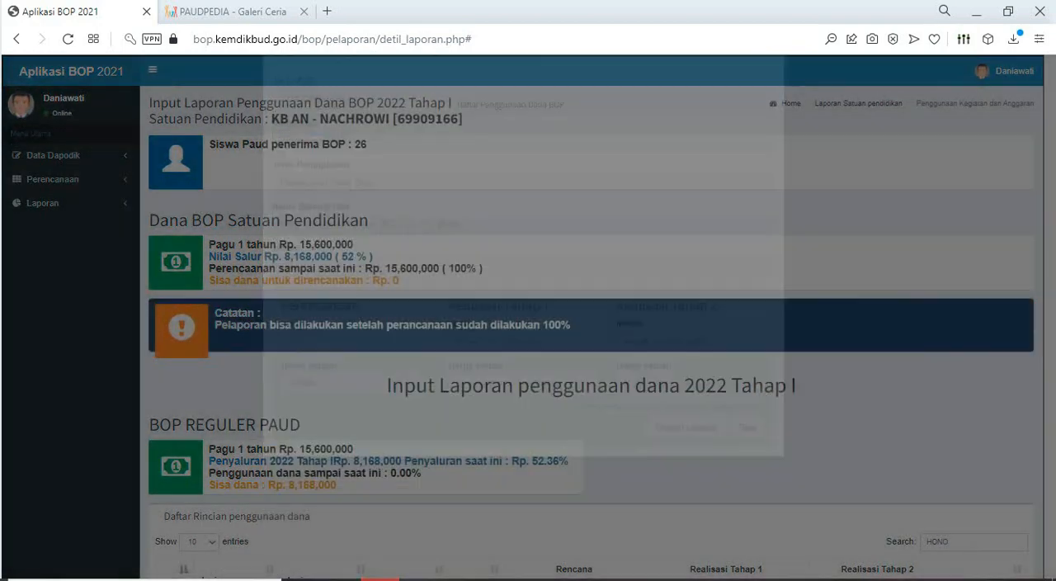
{"action": "scroll", "coordinate": [748, 396], "scroll_direction": "down", "scroll_amount": 2}
{"action": "scroll", "coordinate": [43, 203], "scroll_direction": "up", "scroll_amount": 2}
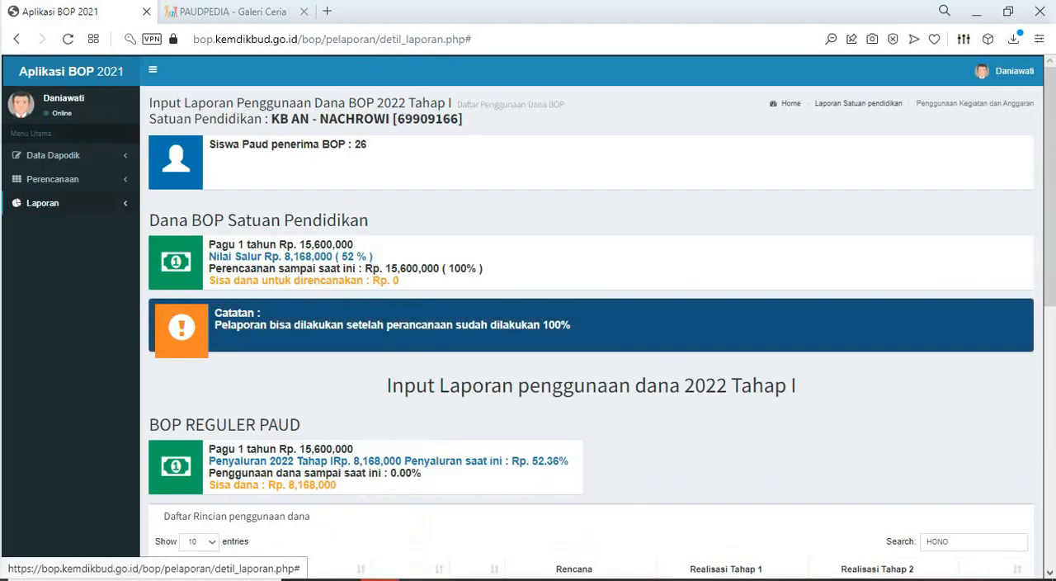
- Reload the Input Pelaporan page and filter its Daftar Rincian penggunaan dana list by "HONO"
{"action": "left_click", "coordinate": [43, 203]}
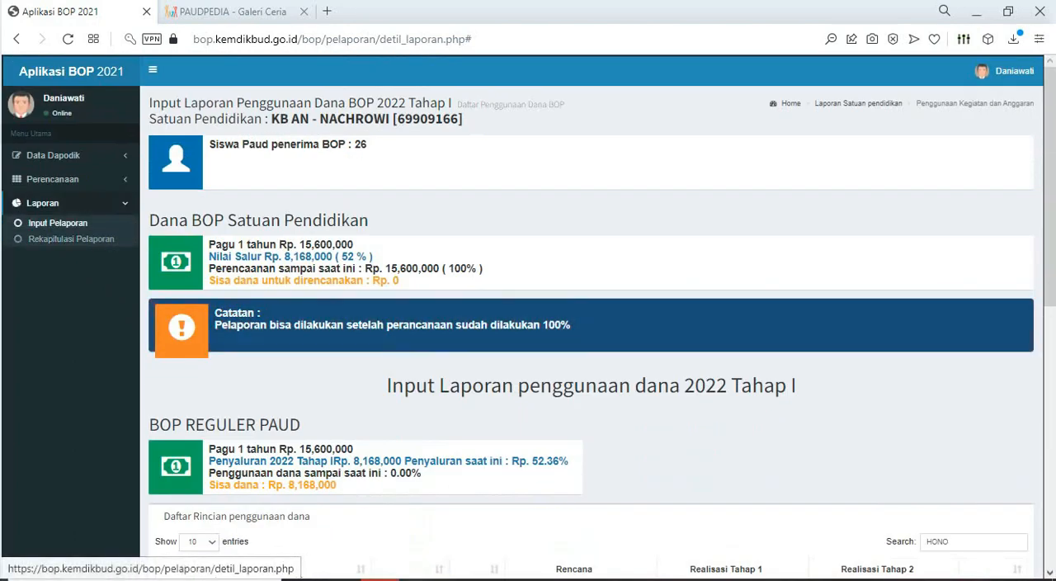
{"action": "left_click", "coordinate": [58, 223]}
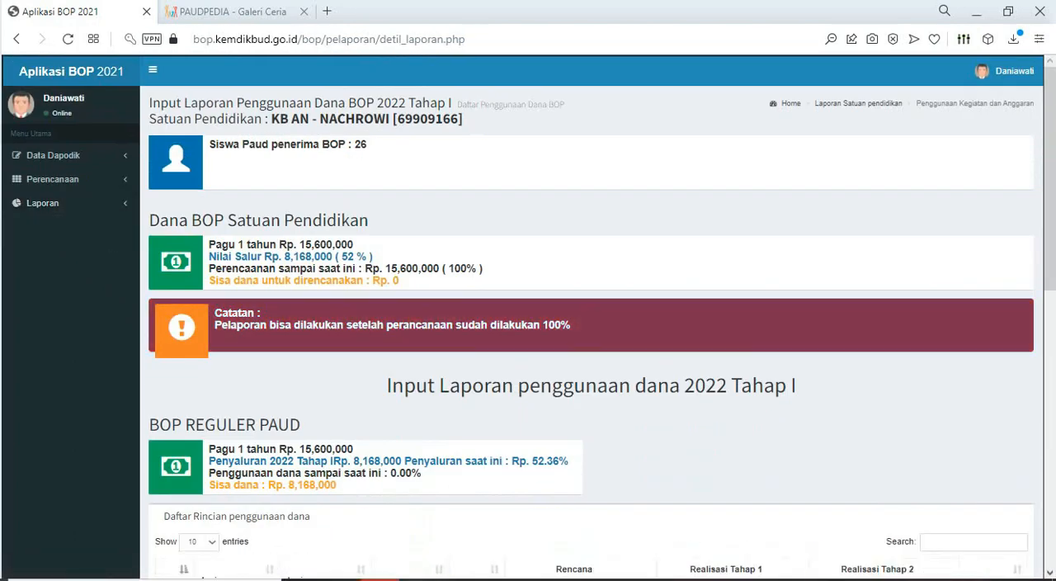
{"action": "scroll", "coordinate": [591, 331], "scroll_direction": "down", "scroll_amount": 2}
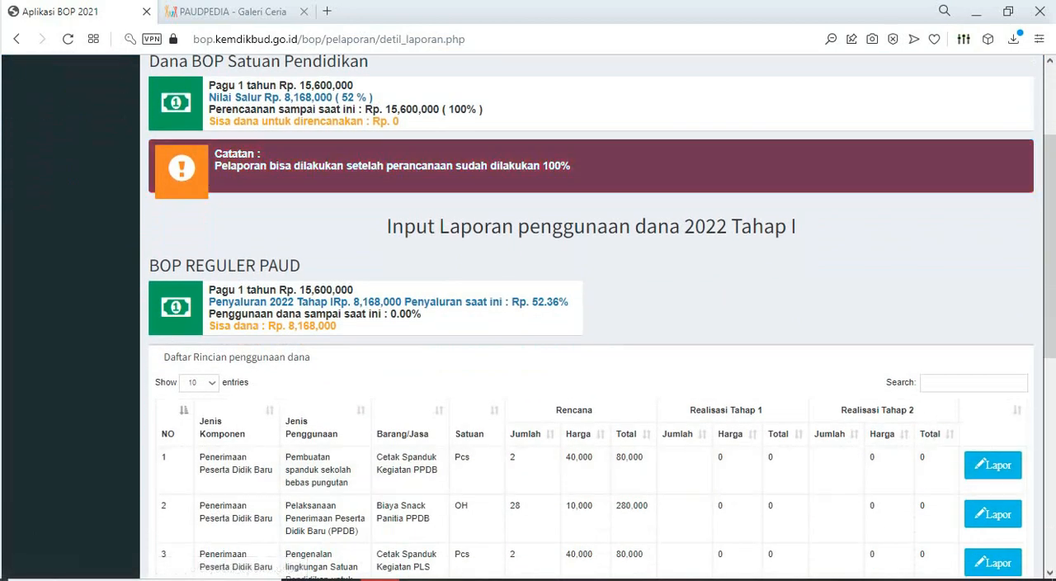
{"action": "left_click", "coordinate": [974, 382]}
{"action": "type", "text": "HONO"}
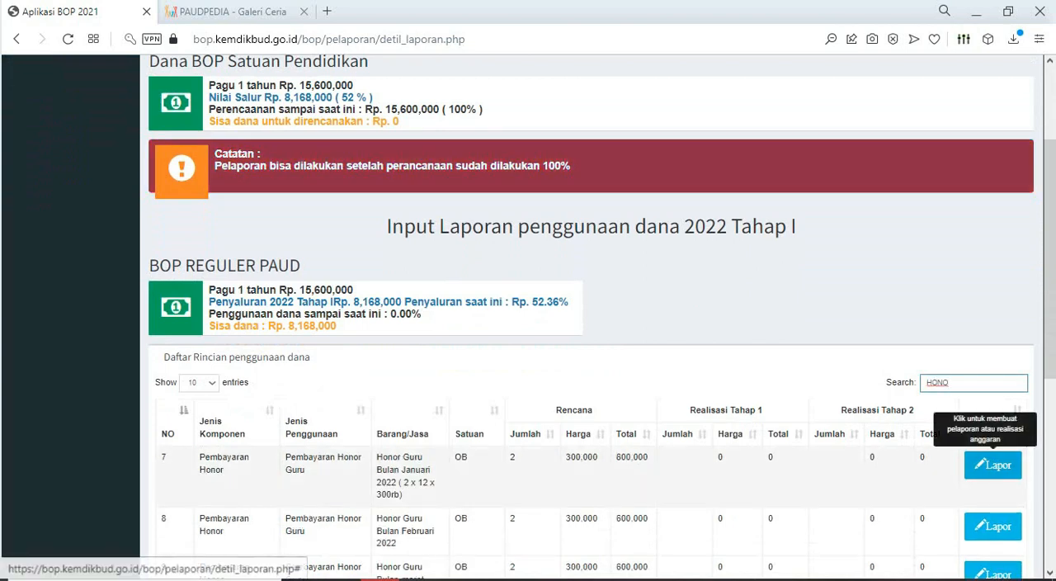
- Open the report form for Honor Guru Bulan Januari 2022 and check its prefilled fields from Jenis BOP through satuan
{"action": "left_click", "coordinate": [993, 464]}
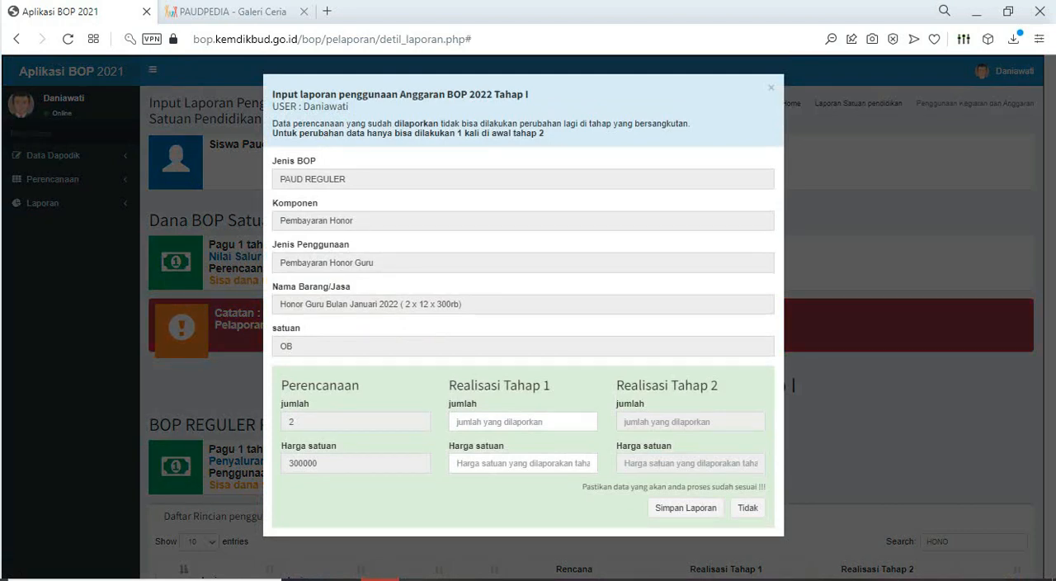
{"action": "left_click", "coordinate": [523, 179]}
{"action": "key", "text": "Tab"}
{"action": "key", "text": "Tab"}
{"action": "key", "text": "Tab"}
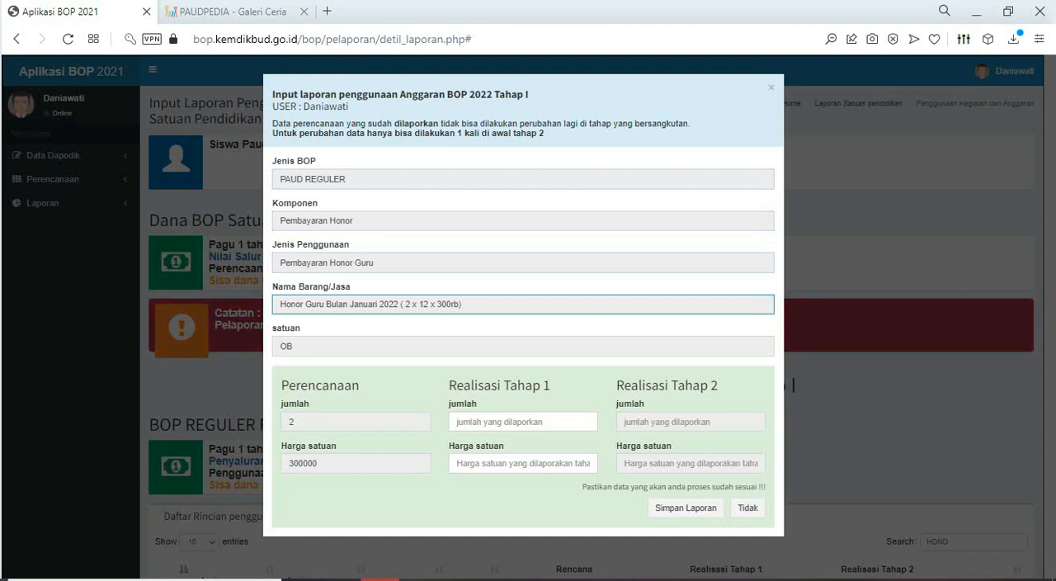
{"action": "left_click", "coordinate": [495, 347]}
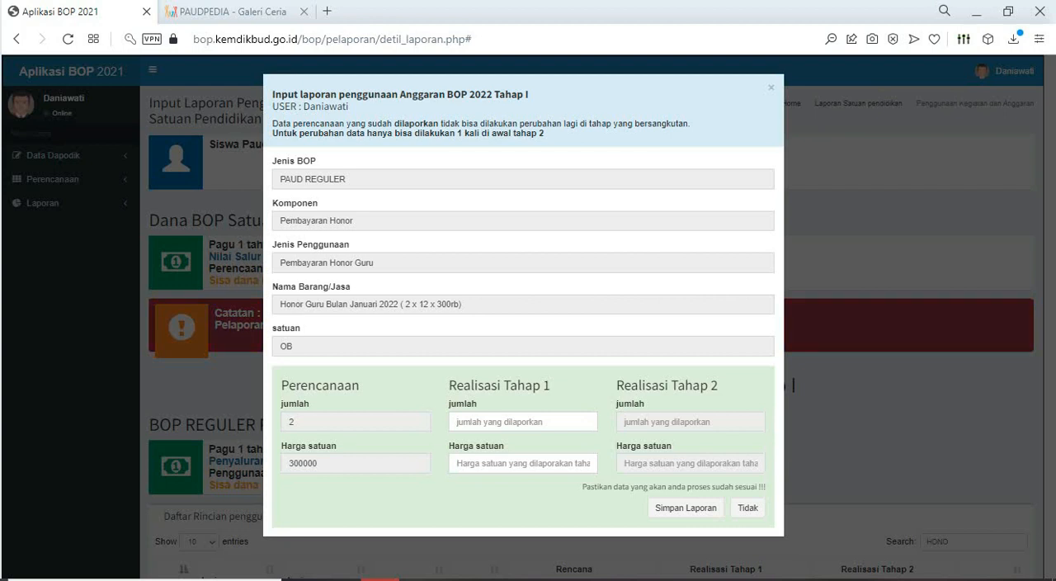
- Fill in Realisasi Tahap 1 for the January teacher honor with jumlah 2 and Harga satuan 300000
{"action": "left_click", "coordinate": [511, 422]}
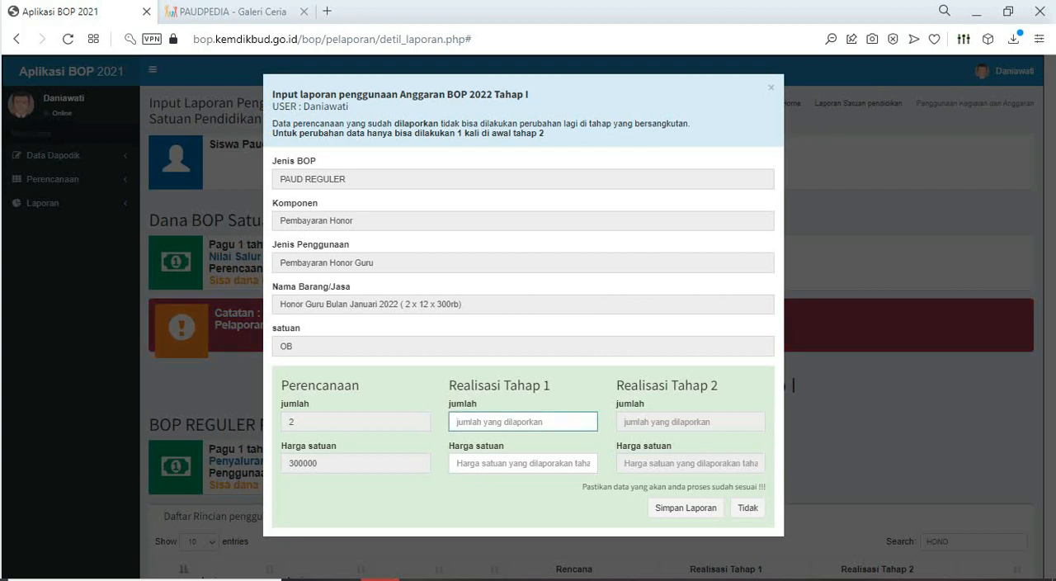
{"action": "type", "text": "2"}
{"action": "key", "text": "Tab"}
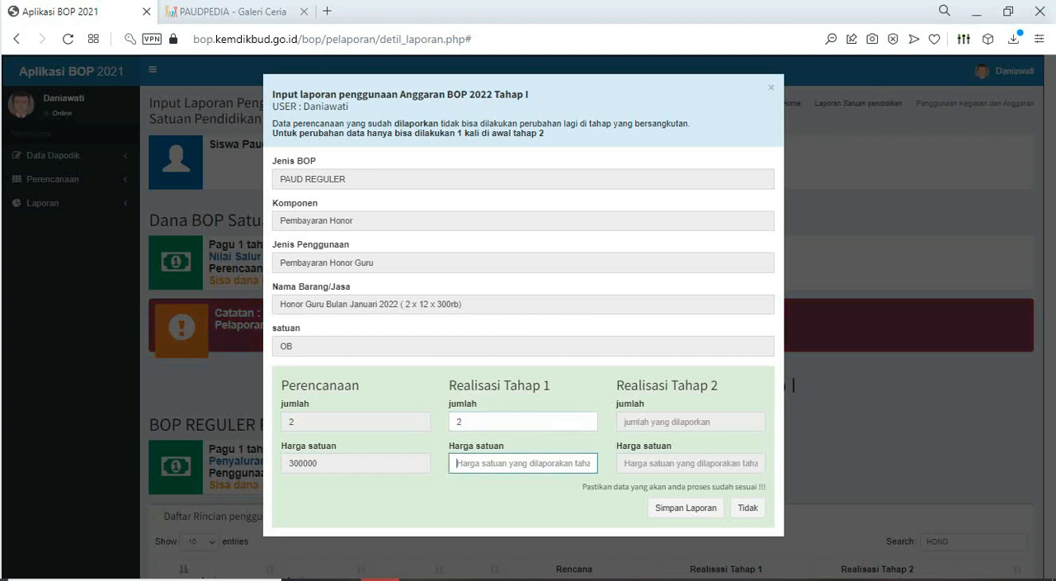
{"action": "type", "text": "3000"}
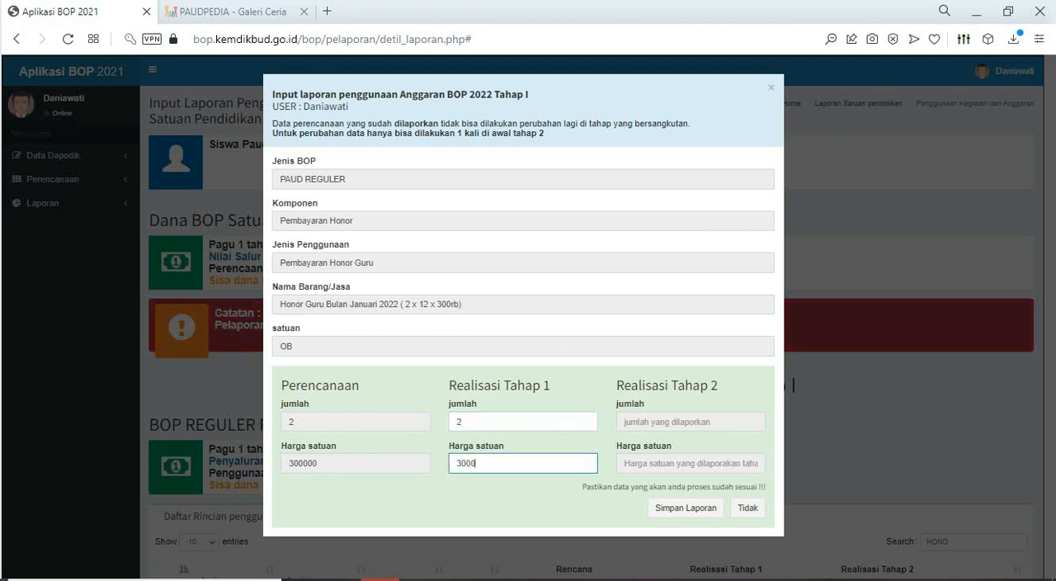
{"action": "type", "text": "00"}
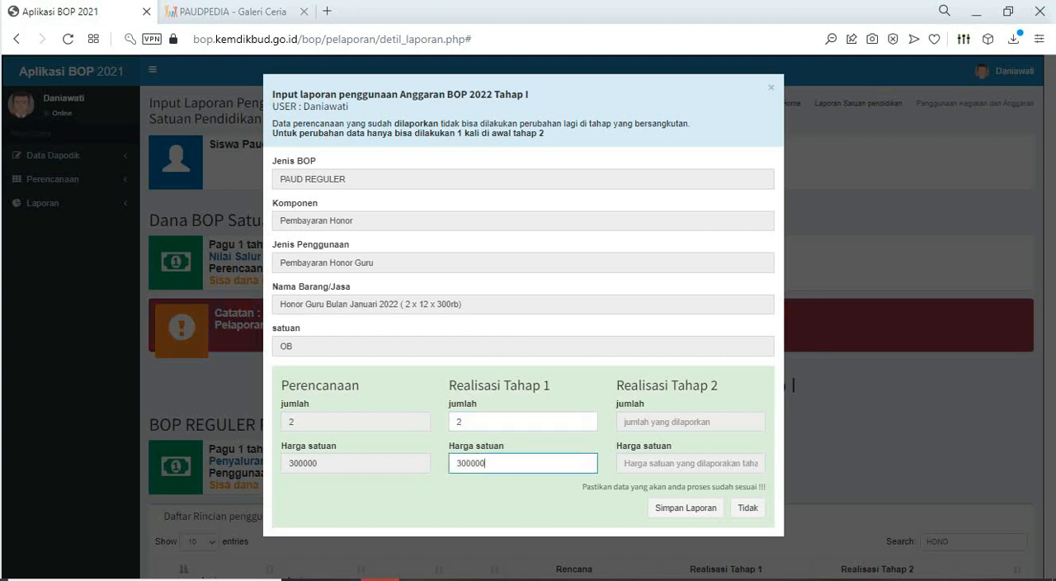
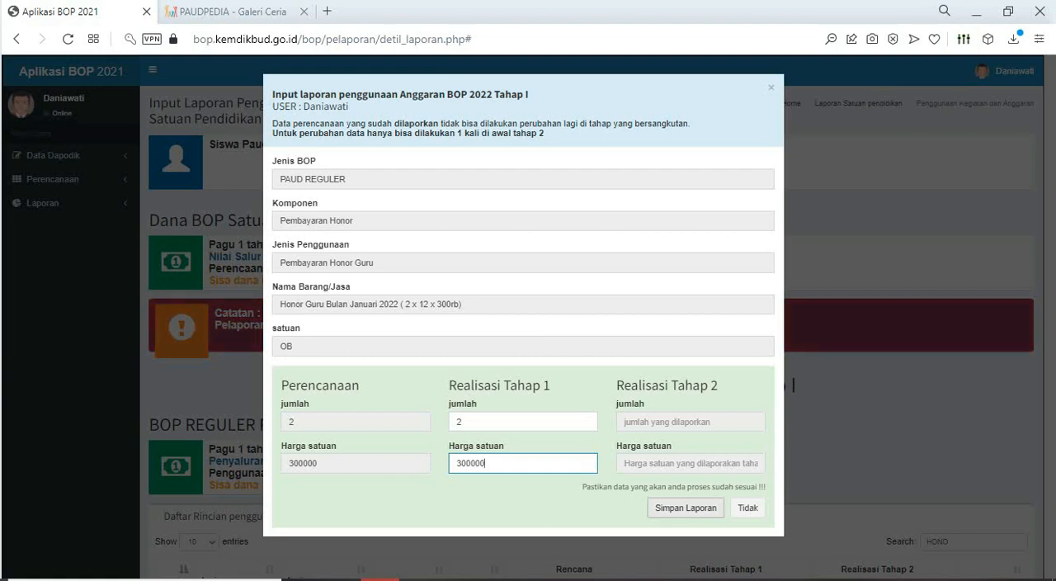
- Save the Tahap 1 realization report for Honor Guru Bulan Januari 2022 and filter the fund usage list by "HONO"
{"action": "left_click", "coordinate": [686, 509]}
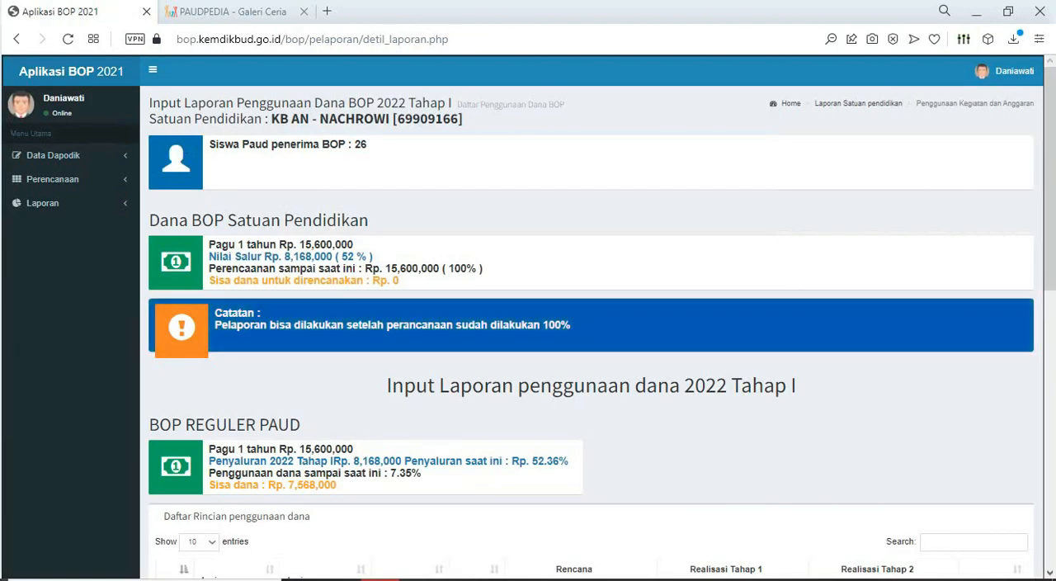
{"action": "scroll", "coordinate": [591, 316], "scroll_direction": "down", "scroll_amount": 1}
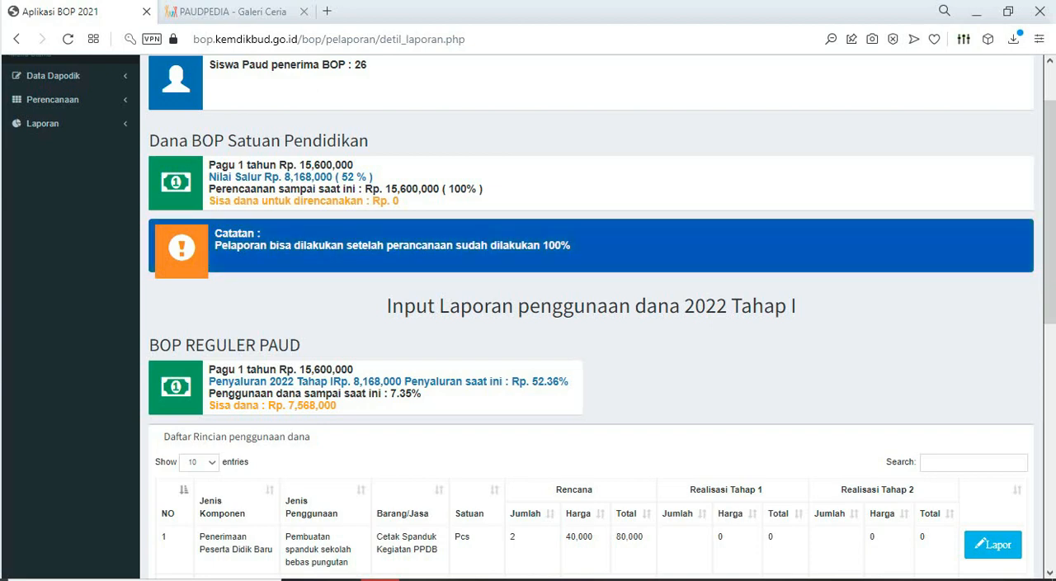
{"action": "scroll", "coordinate": [591, 330], "scroll_direction": "down", "scroll_amount": 2}
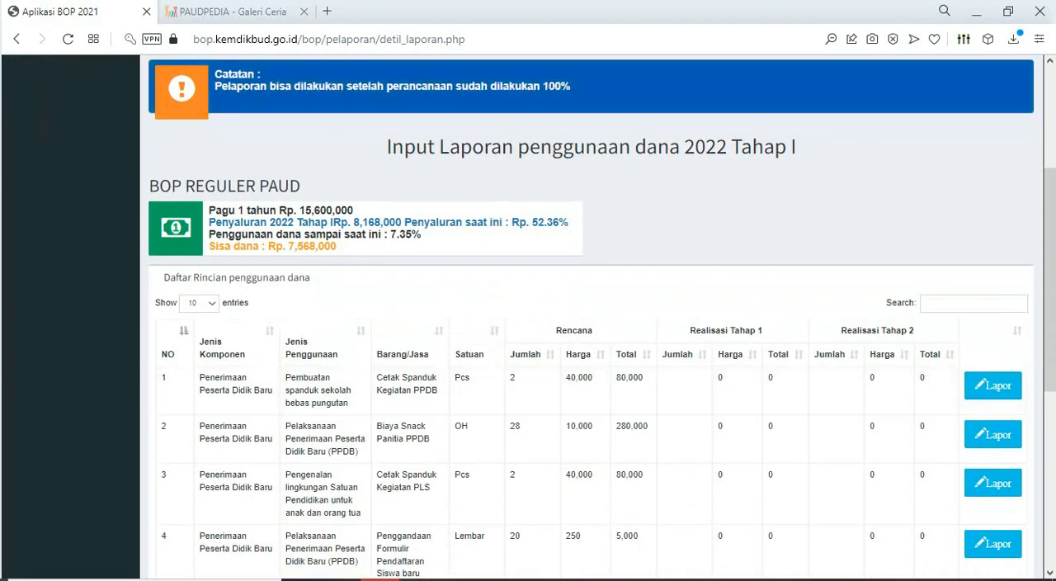
{"action": "left_click", "coordinate": [974, 304]}
{"action": "type", "text": "HO"}
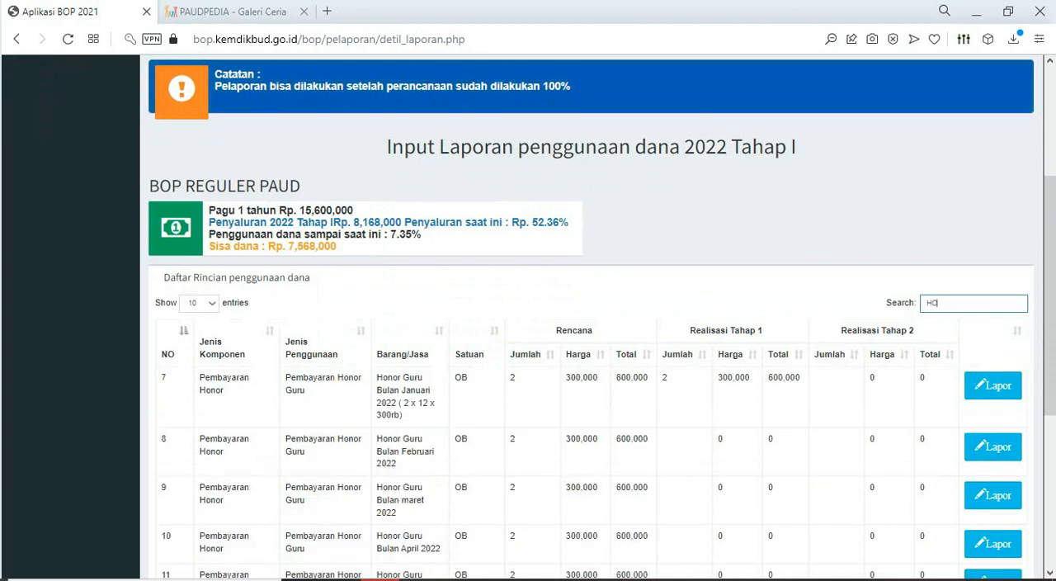
{"action": "type", "text": "NO"}
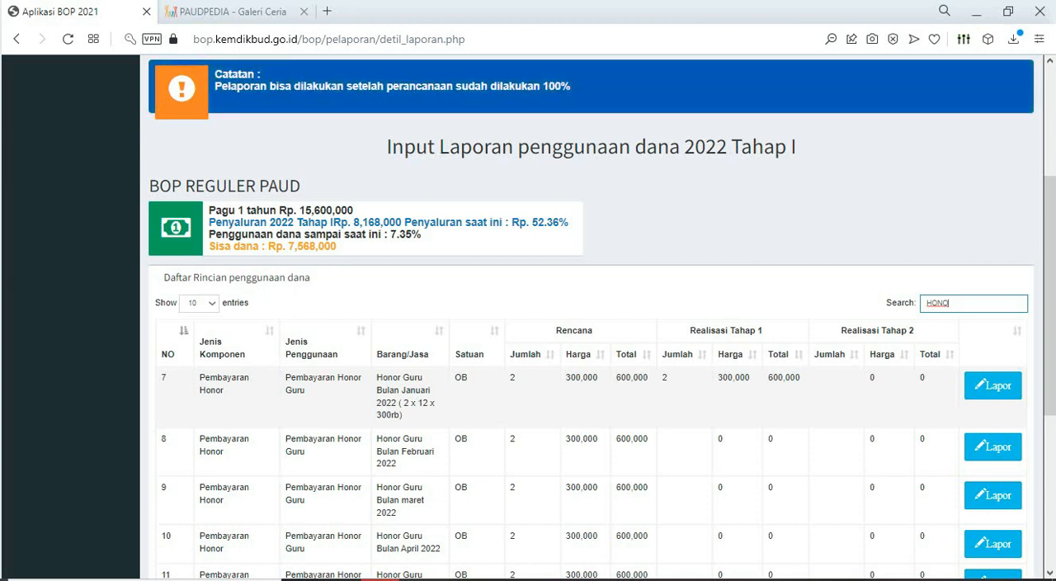
{"action": "scroll", "coordinate": [591, 330], "scroll_direction": "down", "scroll_amount": 1}
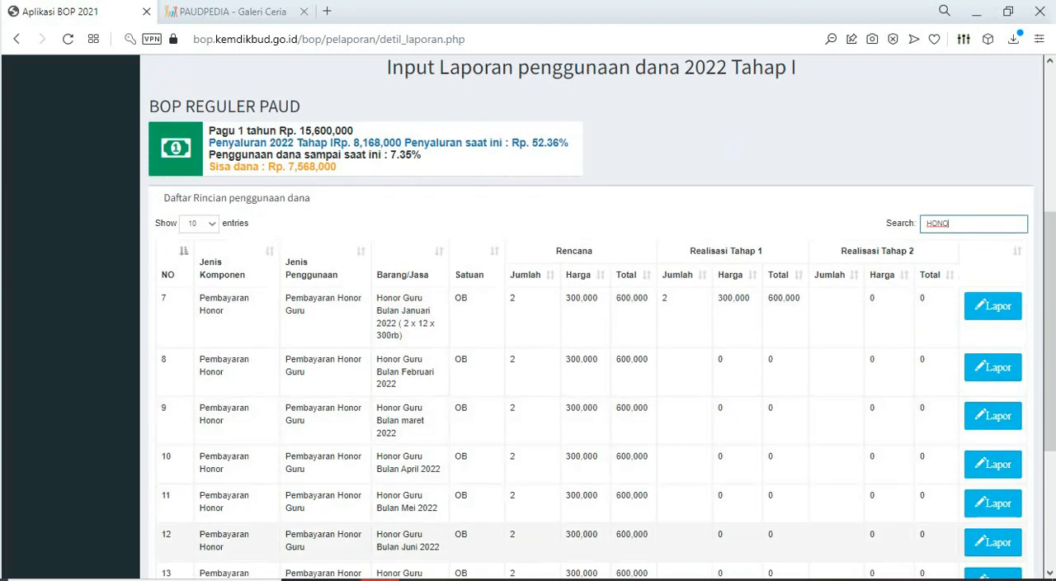
- Report Tahap 1 realization for Honor Guru Bulan Februari 2022 with quantity 2 and unit price 300000, and save it
{"action": "left_click", "coordinate": [993, 367]}
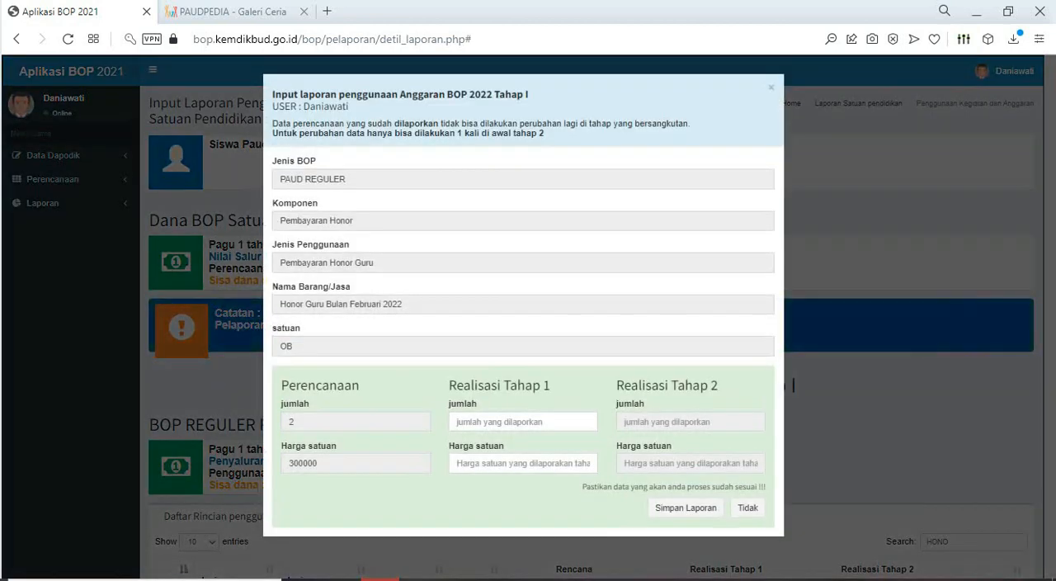
{"action": "left_click", "coordinate": [523, 421]}
{"action": "type", "text": "2"}
{"action": "left_click", "coordinate": [523, 463]}
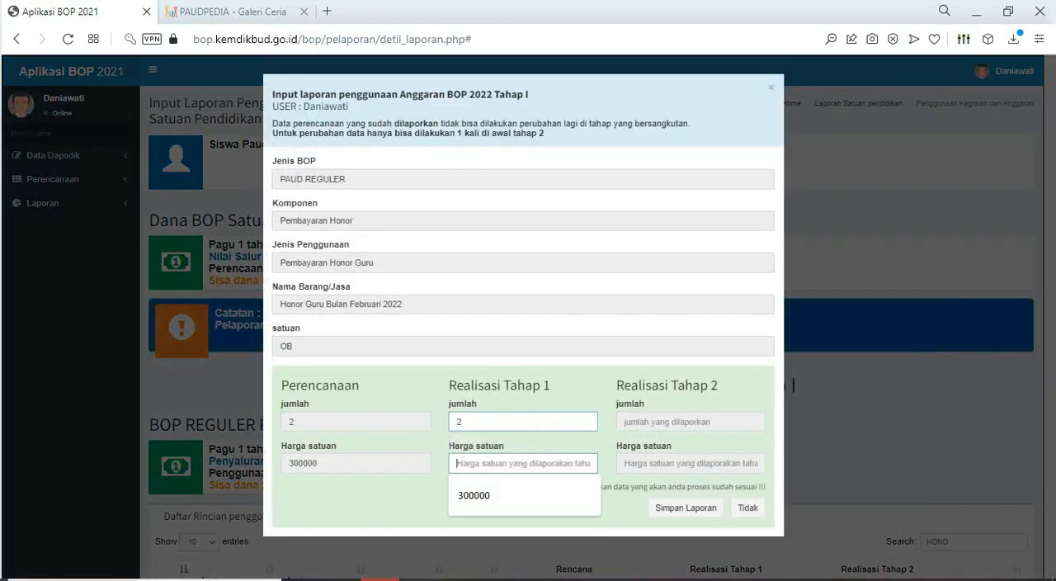
{"action": "left_click", "coordinate": [504, 495]}
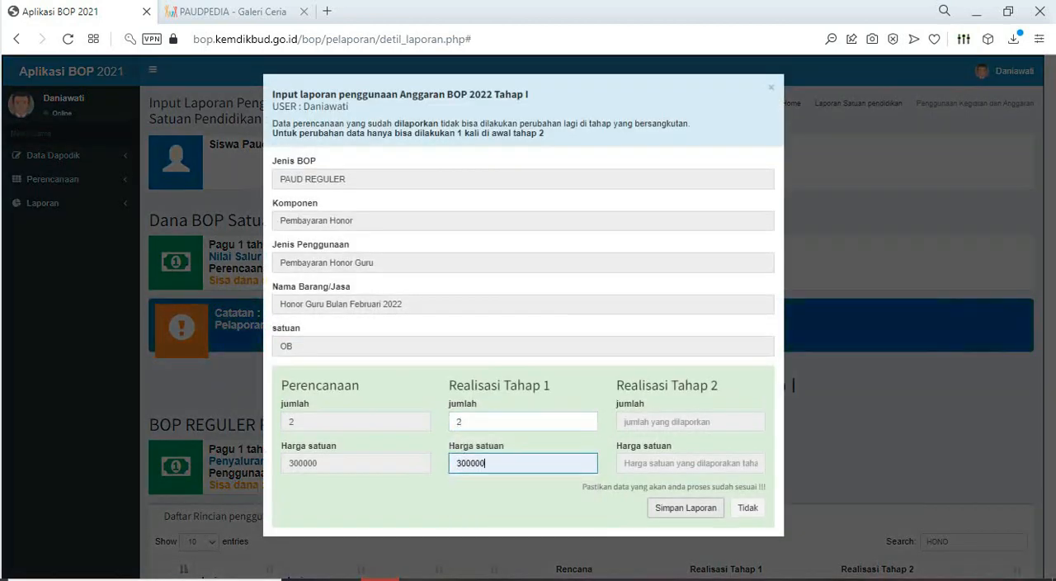
{"action": "left_click", "coordinate": [686, 507]}
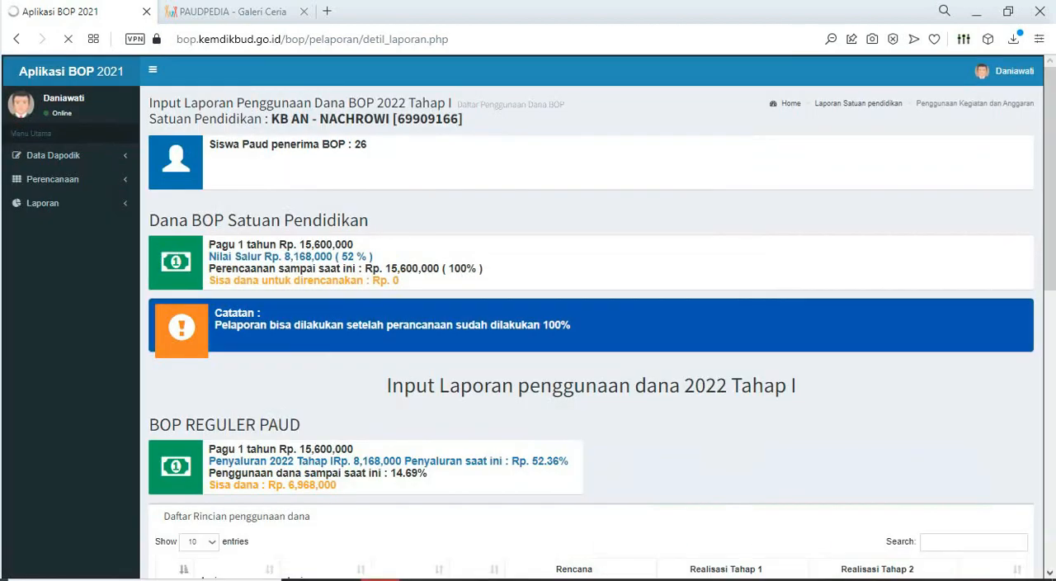
- Filter the reloaded fund usage list by "HONO" to reach the March teacher honorarium entry
{"action": "scroll", "coordinate": [686, 508], "scroll_direction": "down", "scroll_amount": 1}
{"action": "scroll", "coordinate": [591, 316], "scroll_direction": "down", "scroll_amount": 1}
{"action": "left_click", "coordinate": [974, 383]}
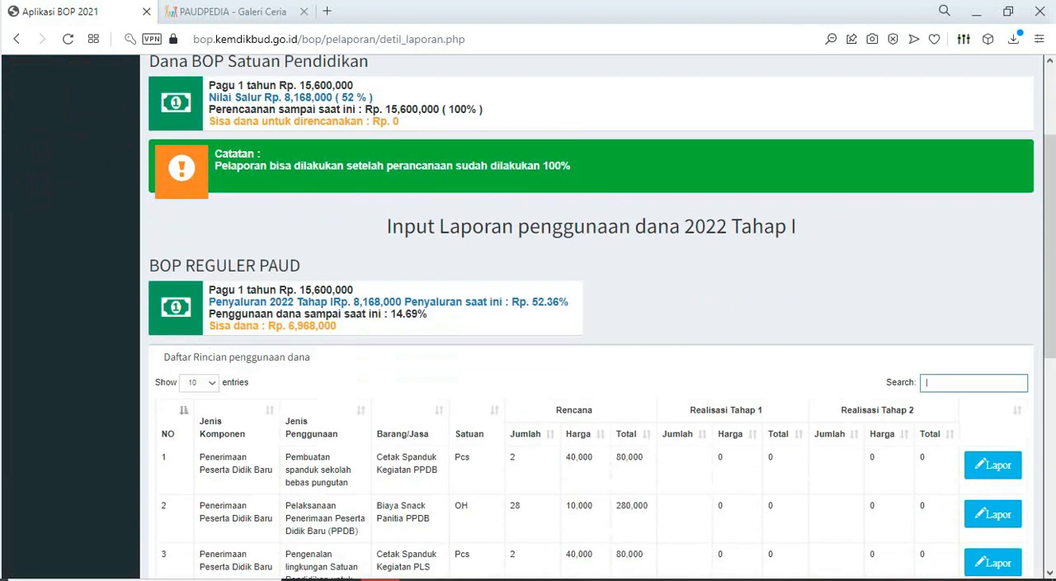
{"action": "type", "text": "HONO"}
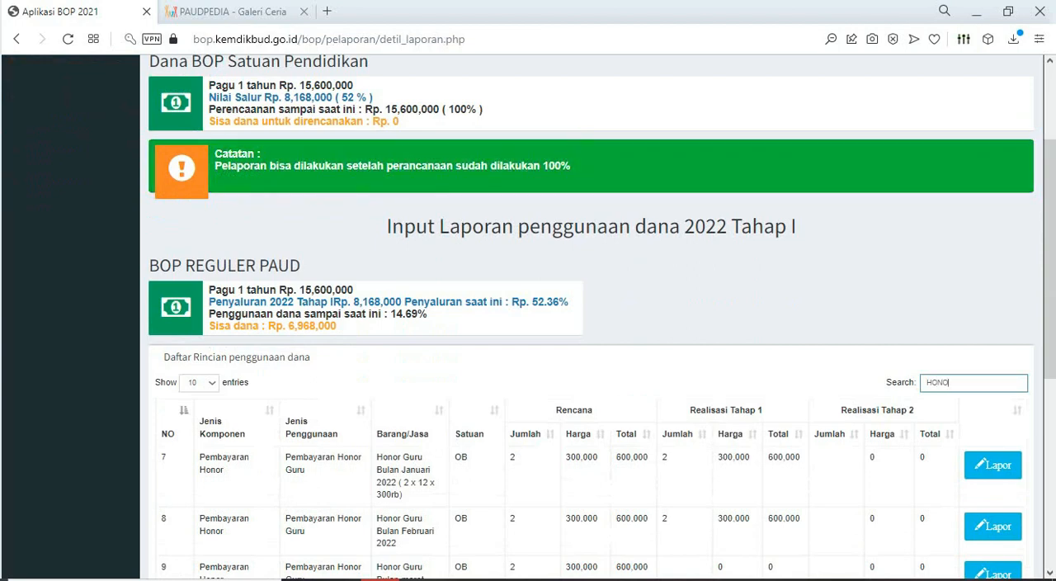
{"action": "scroll", "coordinate": [591, 317], "scroll_direction": "down", "scroll_amount": 2}
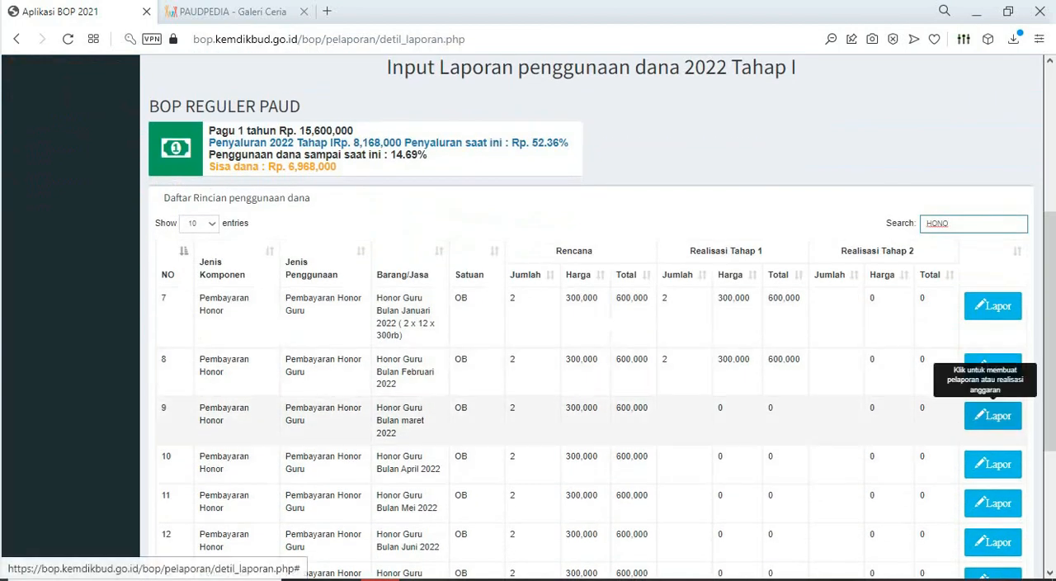
- Report Tahap 1 realization for Honor Guru Bulan maret 2022 with quantity 2 and unit price 300000, and save it
{"action": "left_click", "coordinate": [993, 416]}
{"action": "left_click", "coordinate": [523, 421]}
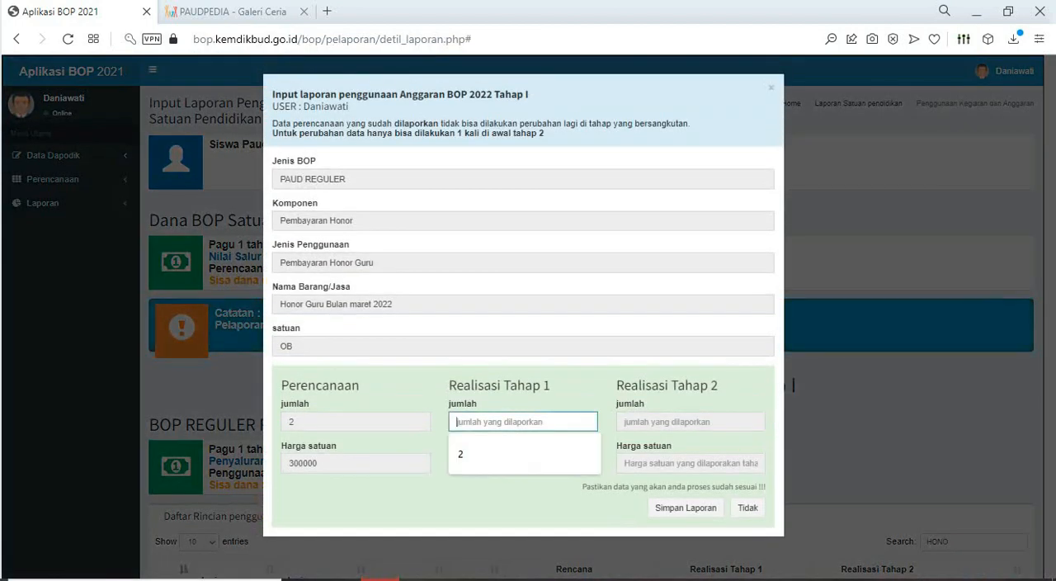
{"action": "type", "text": "2"}
{"action": "left_click", "coordinate": [523, 463]}
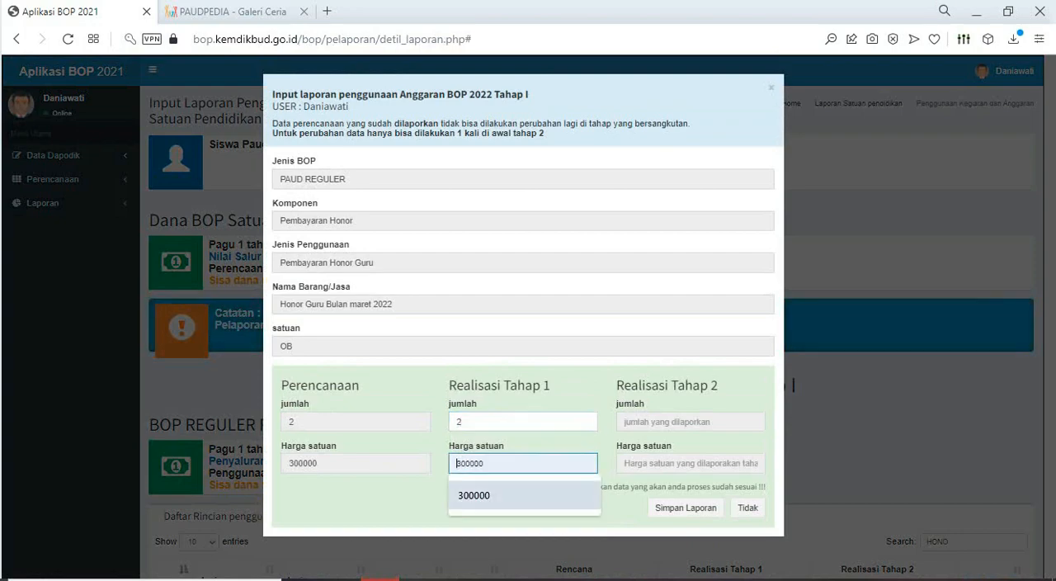
{"action": "left_click", "coordinate": [496, 495]}
{"action": "left_click", "coordinate": [686, 507]}
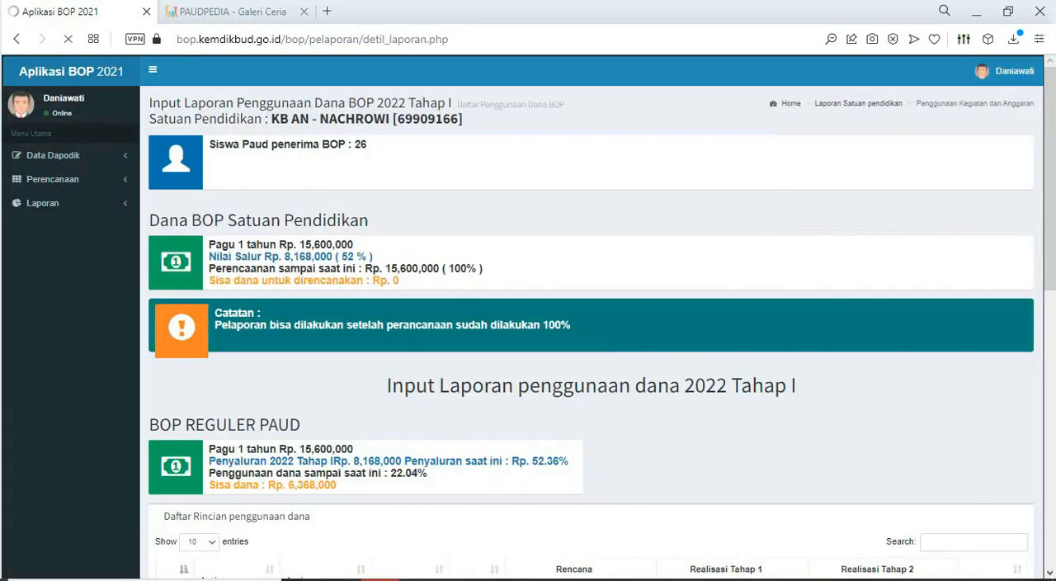
- Filter the reloaded fund usage list by "HONO" to reach the April teacher honorarium entry
{"action": "scroll", "coordinate": [591, 330], "scroll_direction": "down", "scroll_amount": 4}
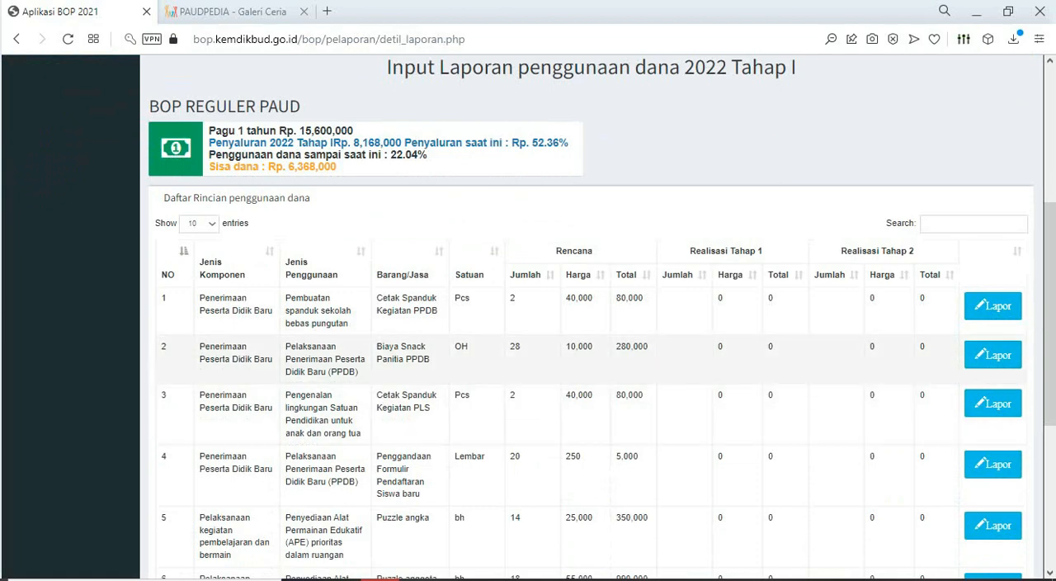
{"action": "scroll", "coordinate": [591, 358], "scroll_direction": "up", "scroll_amount": 1}
{"action": "left_click", "coordinate": [973, 304]}
{"action": "type", "text": "HO"}
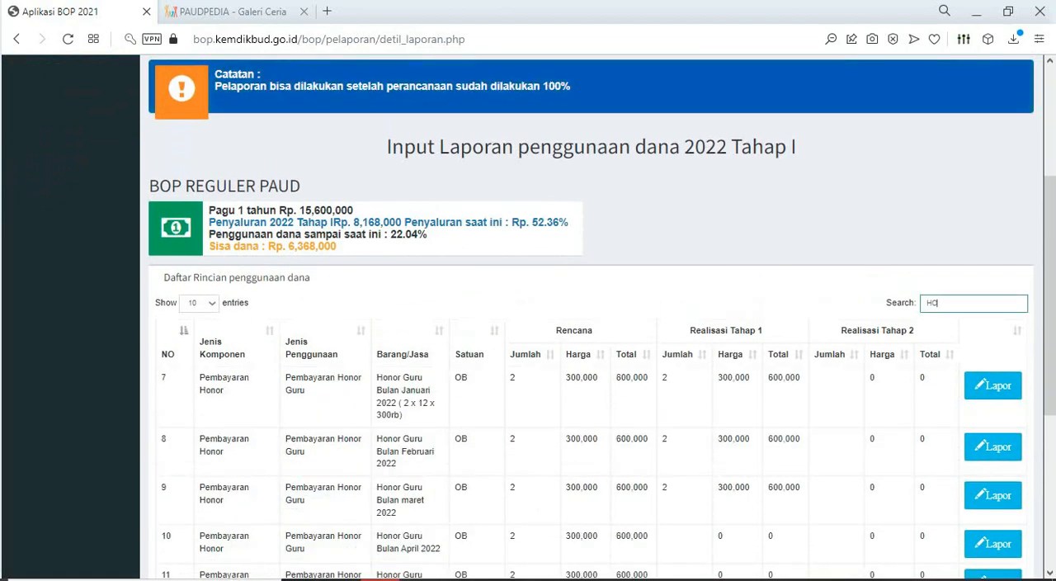
{"action": "type", "text": "NO"}
{"action": "scroll", "coordinate": [994, 385], "scroll_direction": "down", "scroll_amount": 2}
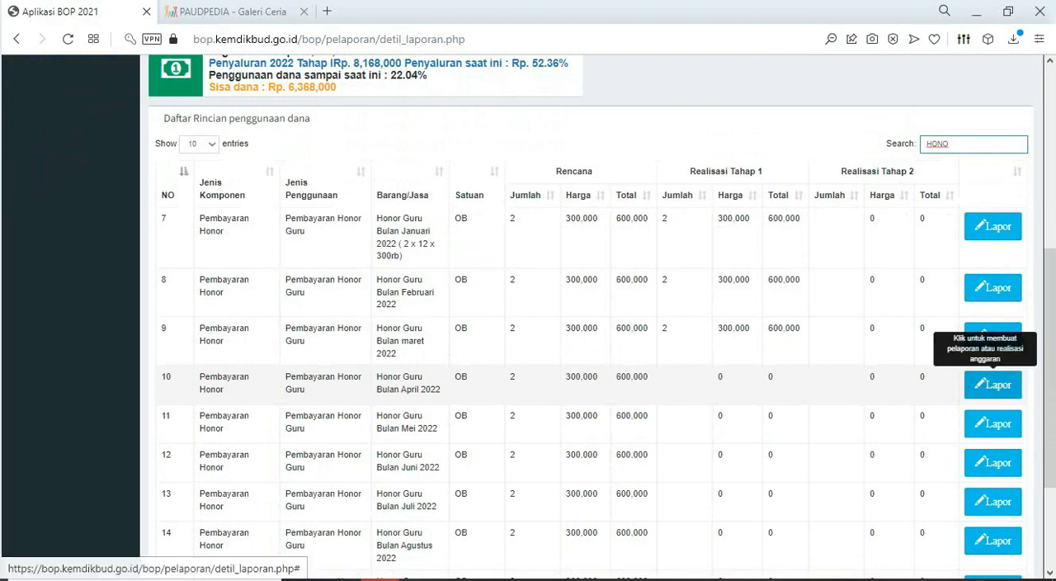
- Report Tahap 1 realization for Honor Guru Bulan April 2022 with quantity 2 and unit price 300000, and save it
{"action": "left_click", "coordinate": [993, 385]}
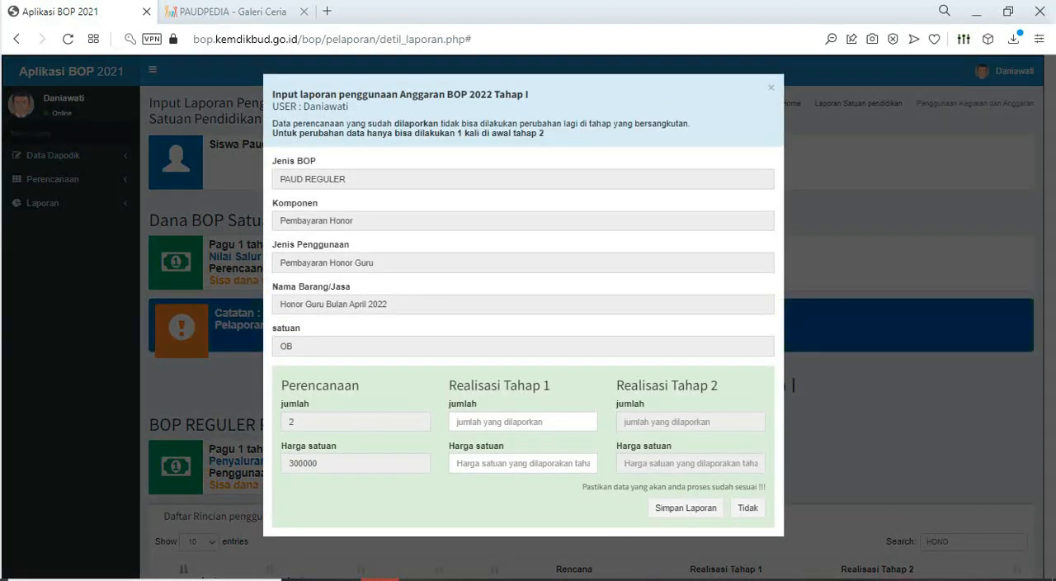
{"action": "left_click", "coordinate": [523, 421]}
{"action": "left_click", "coordinate": [524, 453]}
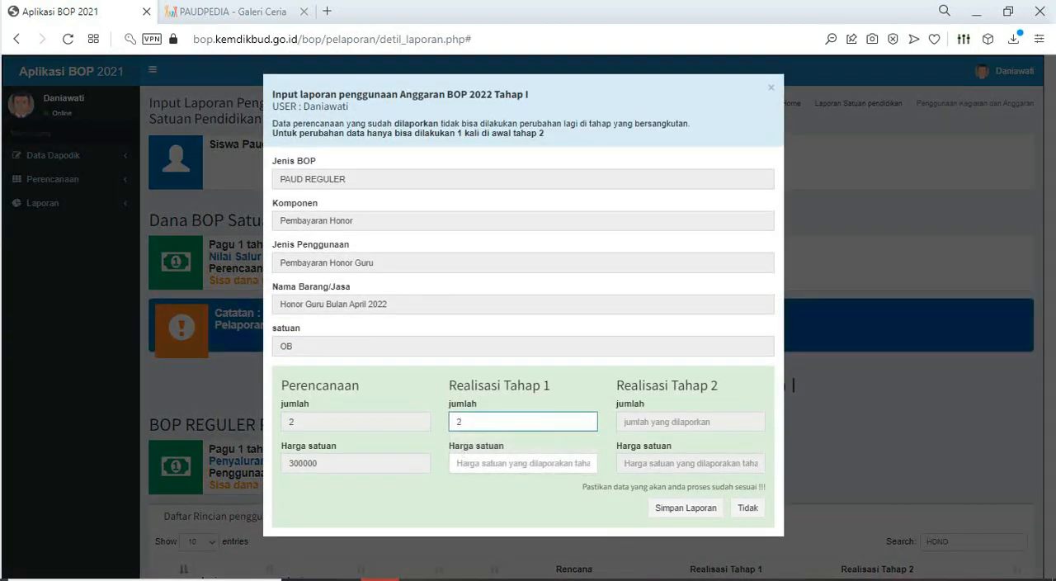
{"action": "left_click", "coordinate": [523, 463]}
{"action": "left_click", "coordinate": [475, 496]}
{"action": "left_click", "coordinate": [685, 508]}
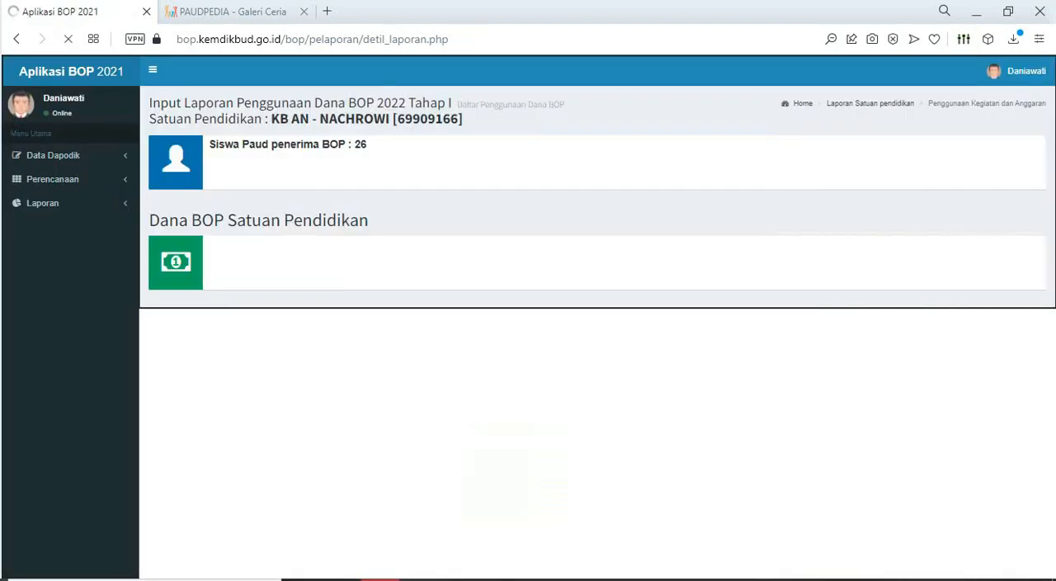
- Filter the reloaded fund usage list by "HONO" to reach the May teacher honorarium entry
{"action": "scroll", "coordinate": [529, 316], "scroll_direction": "down", "scroll_amount": 5}
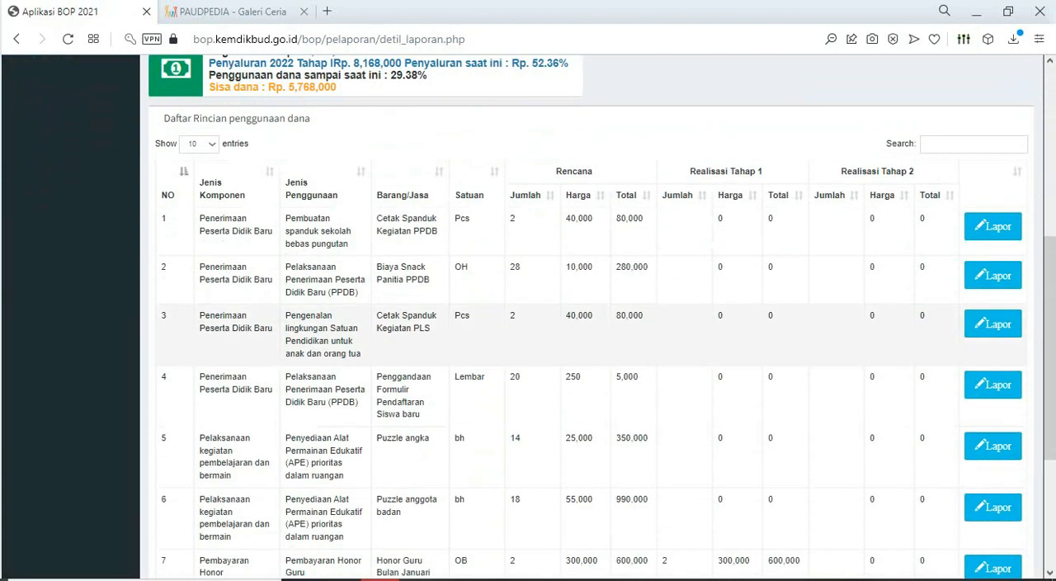
{"action": "left_click", "coordinate": [974, 144]}
{"action": "type", "text": "HONO"}
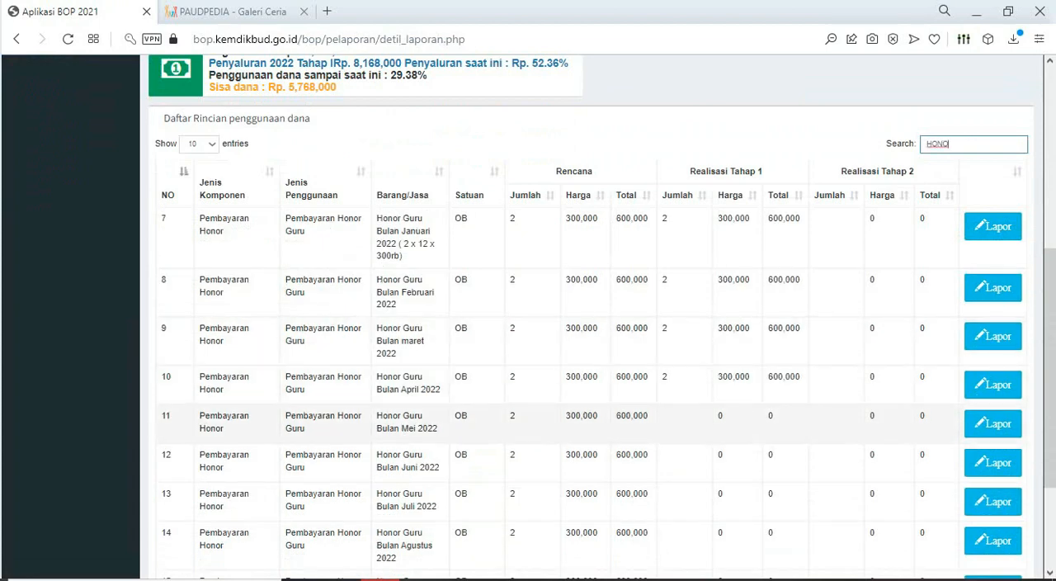
- Report Tahap 1 realization for Honor Guru Bulan Mei 2022 with quantity 2 and unit price 300000, and save it
{"action": "left_click", "coordinate": [993, 424]}
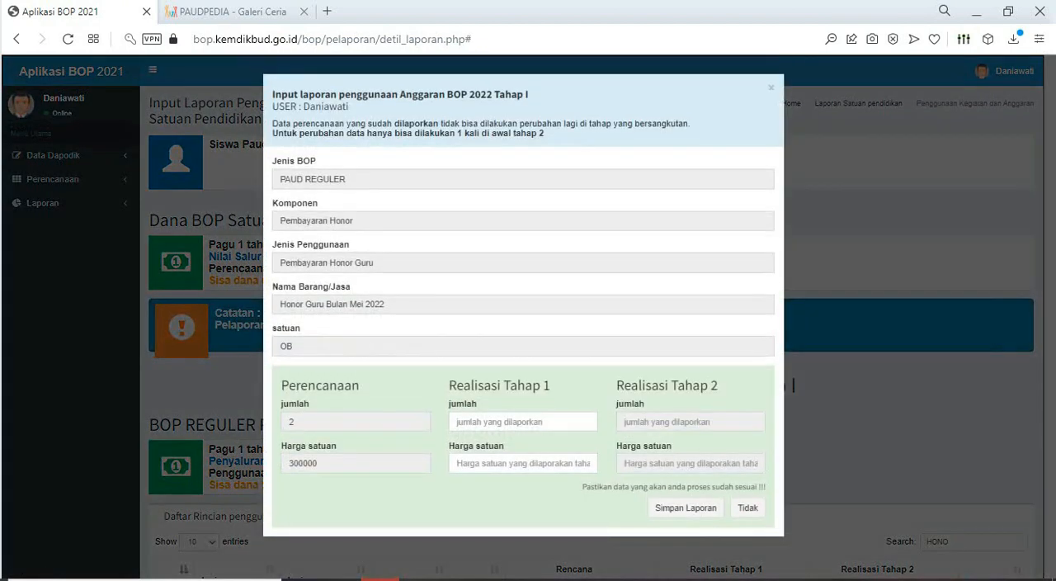
{"action": "left_click", "coordinate": [523, 421]}
{"action": "type", "text": "2"}
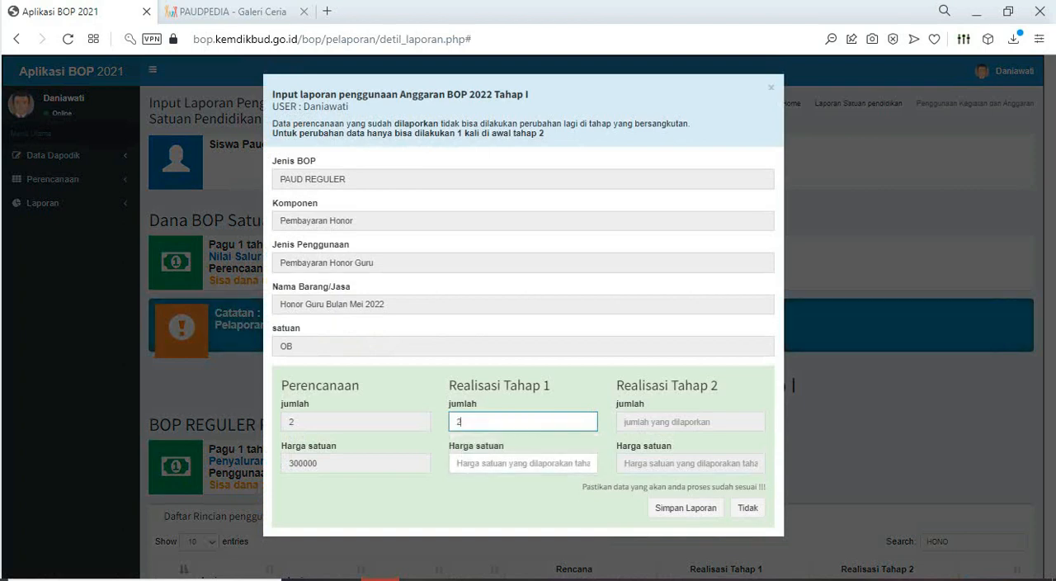
{"action": "left_click", "coordinate": [524, 464]}
{"action": "left_click", "coordinate": [523, 496]}
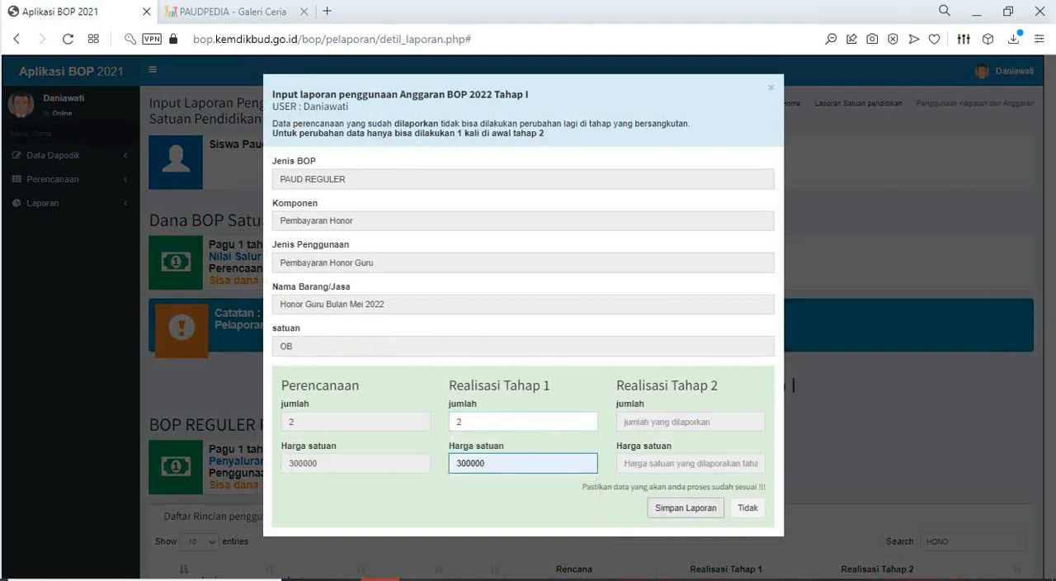
{"action": "left_click", "coordinate": [686, 509]}
- Filter the reloaded fund usage list by "HO" to reach the June teacher honorarium entry
{"action": "scroll", "coordinate": [993, 434], "scroll_direction": "down", "scroll_amount": 3}
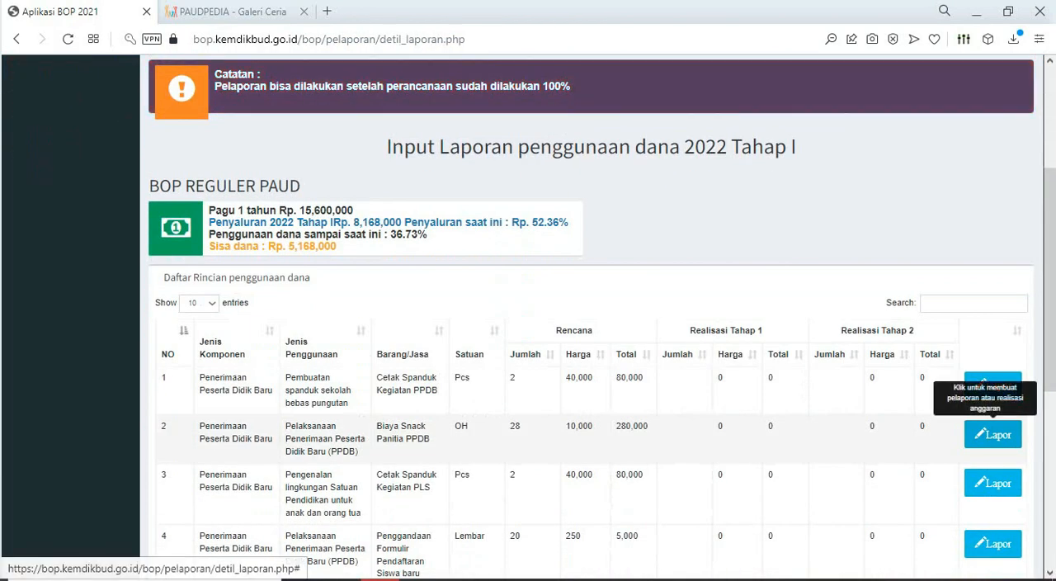
{"action": "left_click", "coordinate": [974, 304]}
{"action": "type", "text": "HO"}
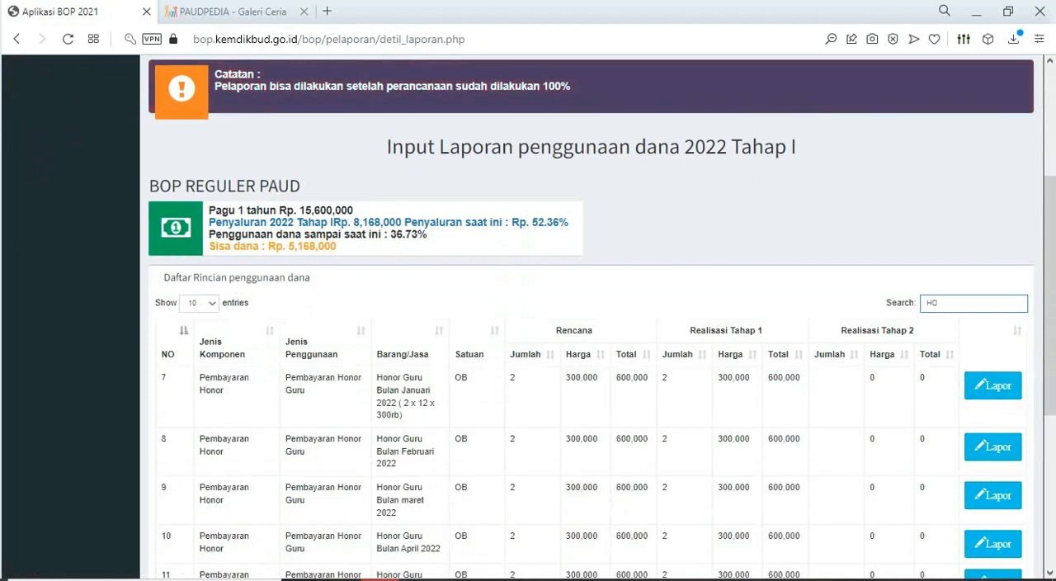
{"action": "scroll", "coordinate": [591, 331], "scroll_direction": "down", "scroll_amount": 3}
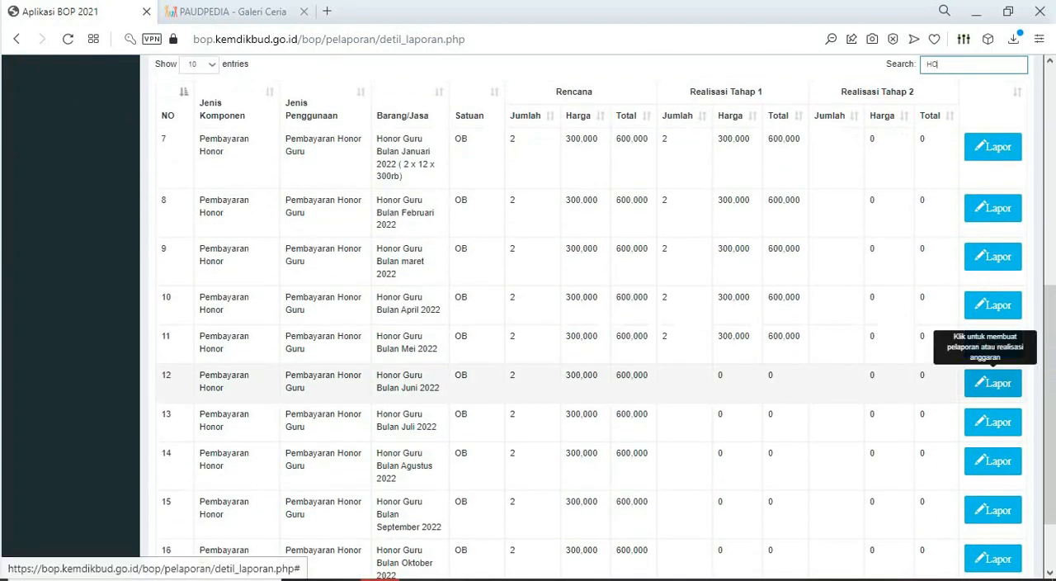
- Report Tahap 1 realization for Honor Guru Bulan Juni 2022 with quantity 2 and unit price 300000, and save it
{"action": "left_click", "coordinate": [992, 383]}
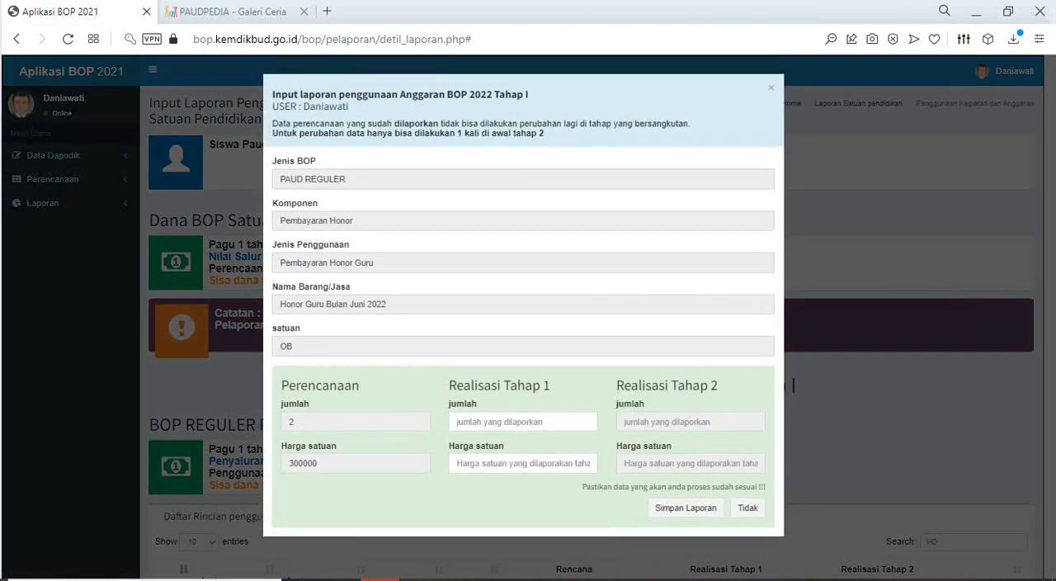
{"action": "left_click", "coordinate": [523, 422]}
{"action": "left_click", "coordinate": [503, 454]}
{"action": "left_click", "coordinate": [524, 463]}
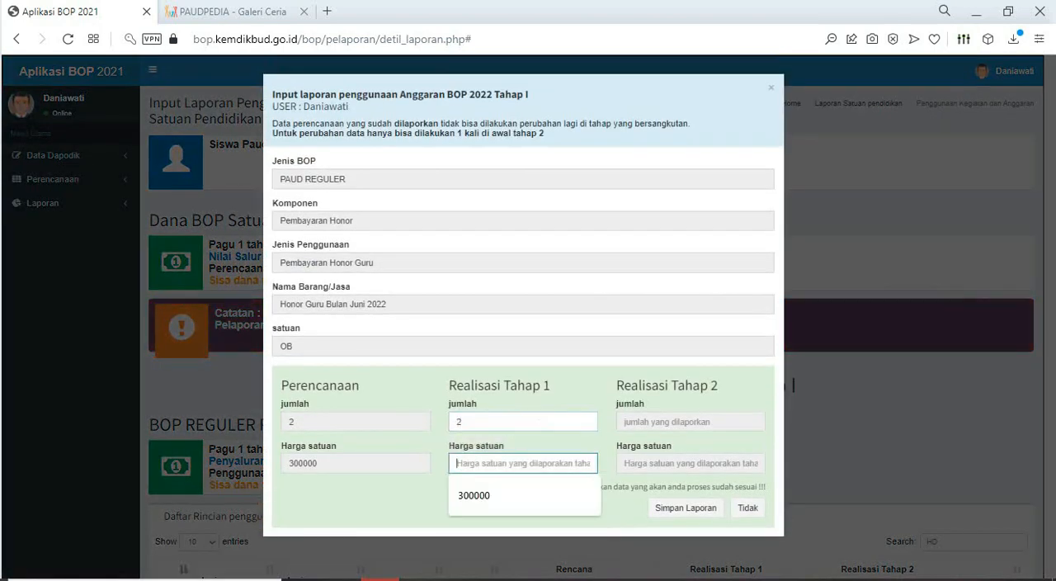
{"action": "left_click", "coordinate": [503, 495]}
{"action": "left_click", "coordinate": [686, 507]}
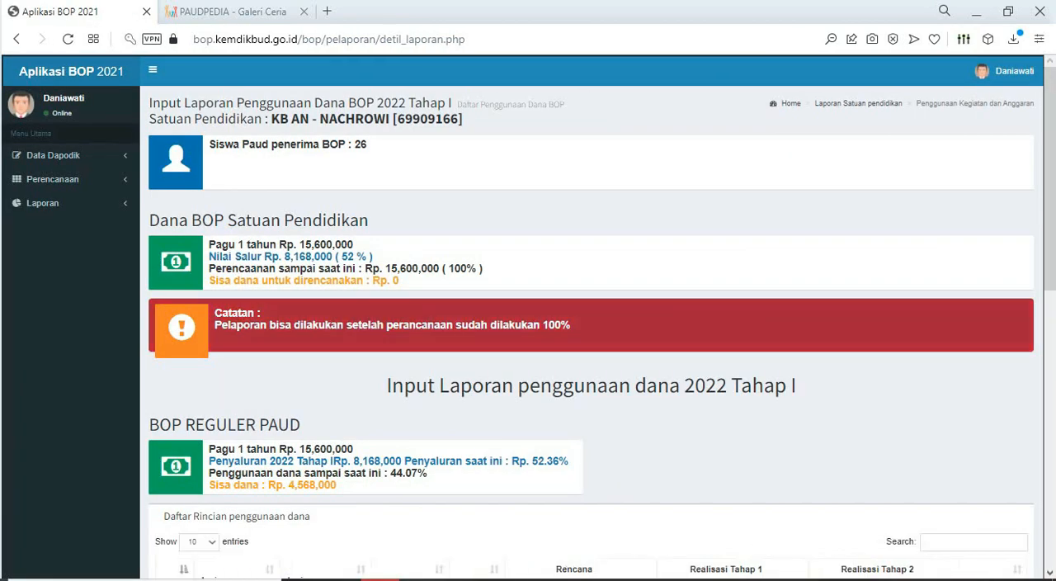
- Filter the reloaded fund usage list by "HONO" to show the teacher honorarium entries
{"action": "scroll", "coordinate": [592, 317], "scroll_direction": "down", "scroll_amount": 4}
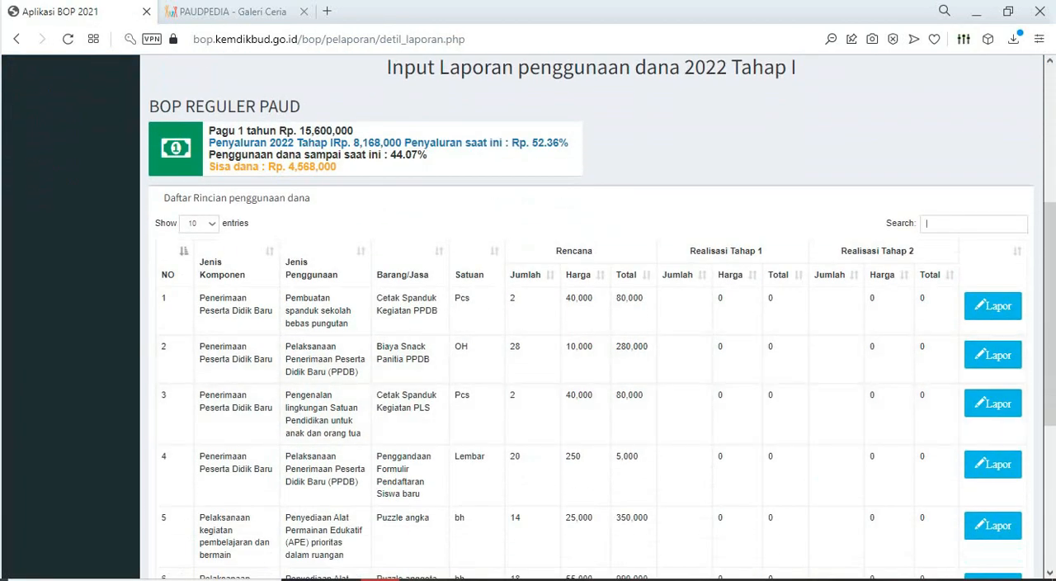
{"action": "left_click", "coordinate": [937, 224]}
{"action": "type", "text": "HONO"}
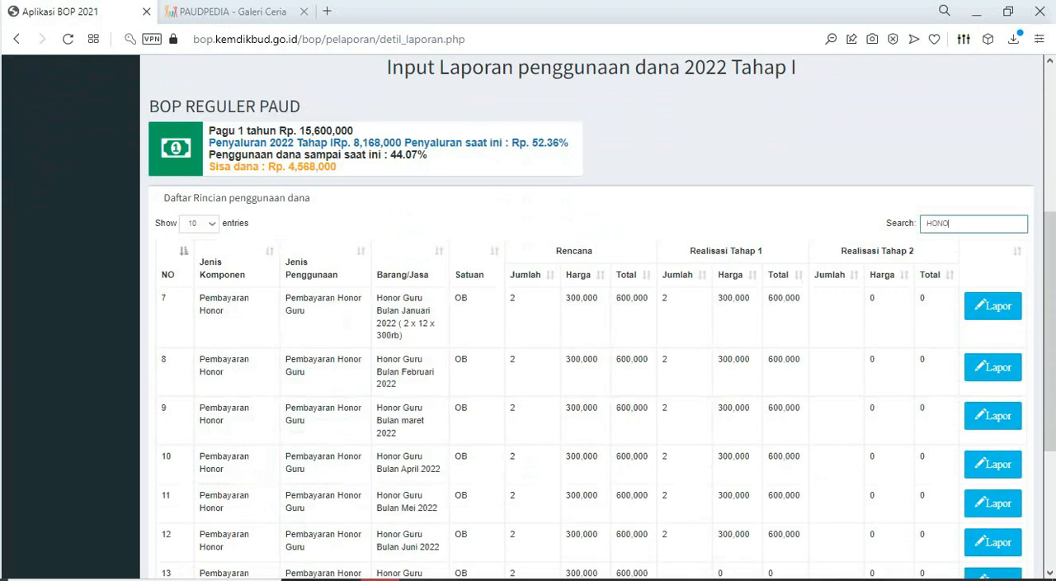
- Review the filtered teacher honorarium entries, clear the list filter, and show page 2 of the fund usage list
{"action": "scroll", "coordinate": [592, 330], "scroll_direction": "down", "scroll_amount": 2}
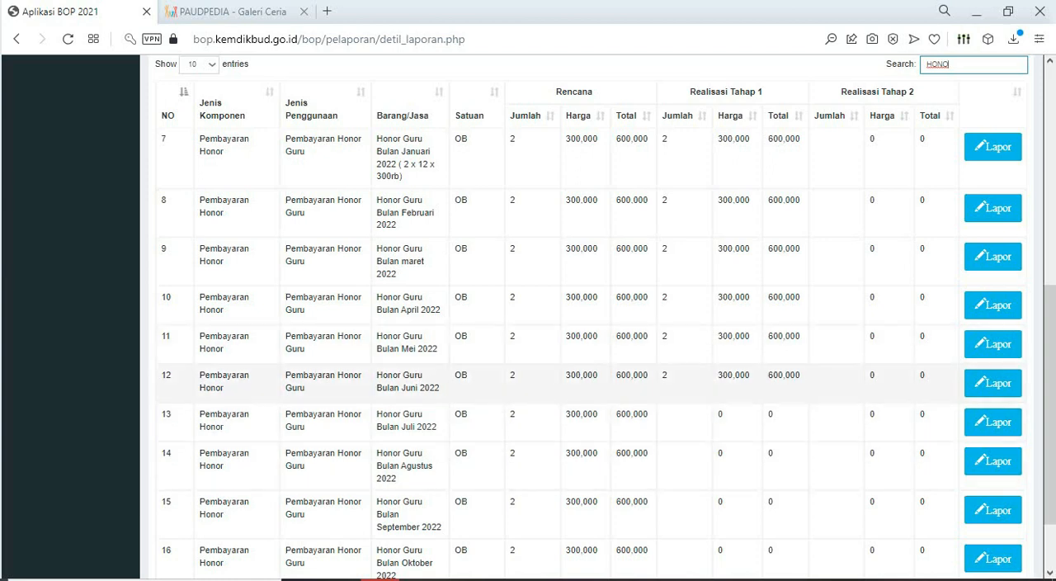
{"action": "scroll", "coordinate": [578, 383], "scroll_direction": "up", "scroll_amount": 1}
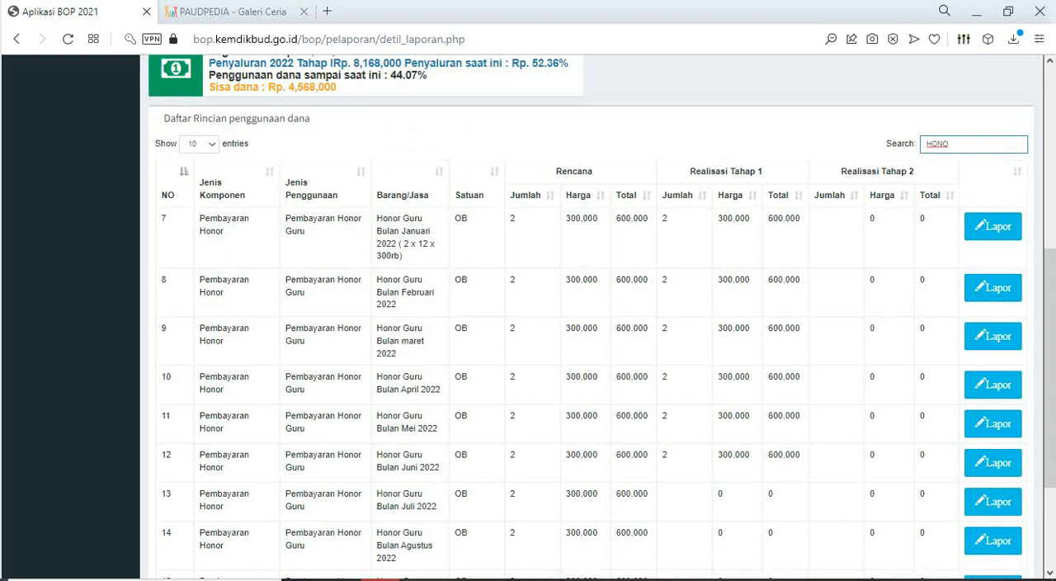
{"action": "key", "text": "BackSpace"}
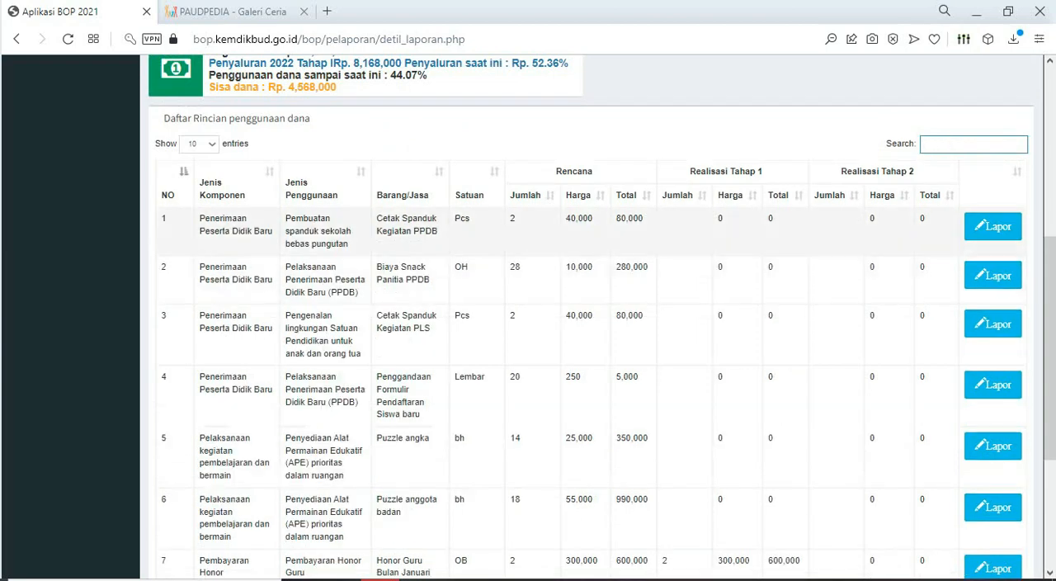
{"action": "scroll", "coordinate": [578, 331], "scroll_direction": "down", "scroll_amount": 3}
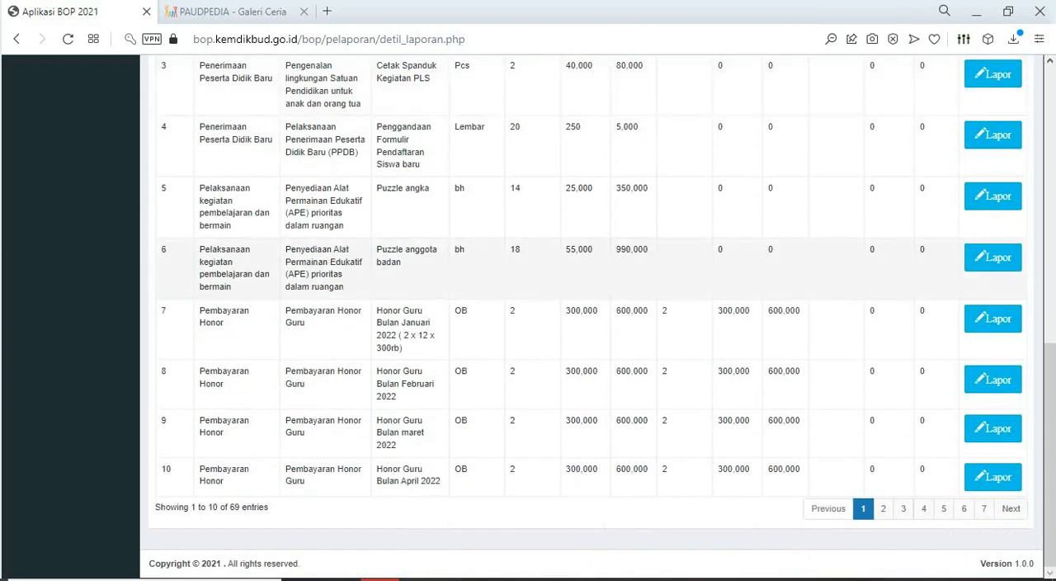
{"action": "left_click", "coordinate": [883, 508]}
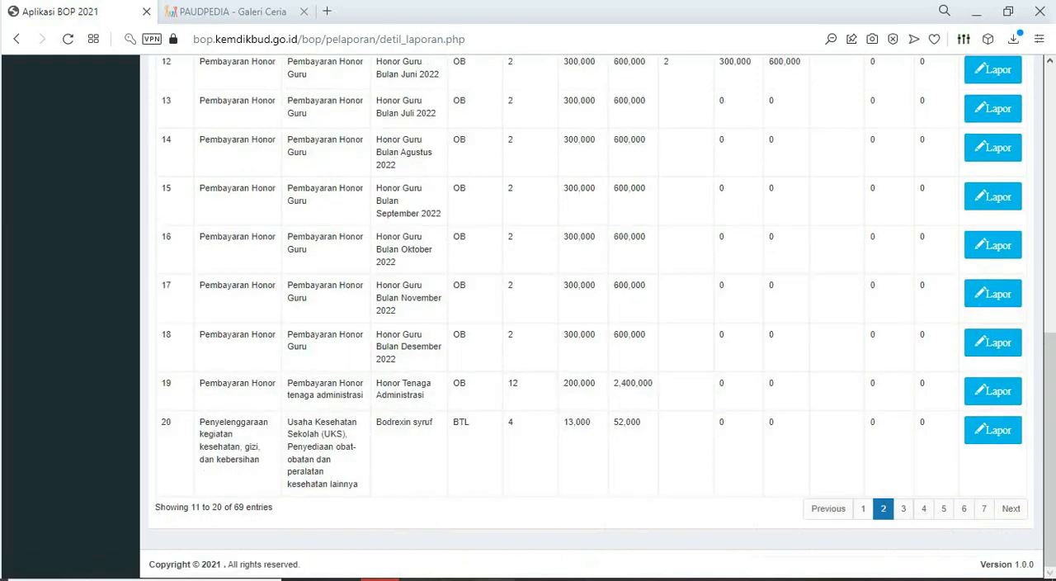
- Switch to the RKAS BOP workbook in Excel and fill the January to June budget cells for Honor Guru with yellow
{"action": "left_click", "coordinate": [496, 579]}
{"action": "scroll", "coordinate": [520, 407], "scroll_direction": "down", "scroll_amount": 20}
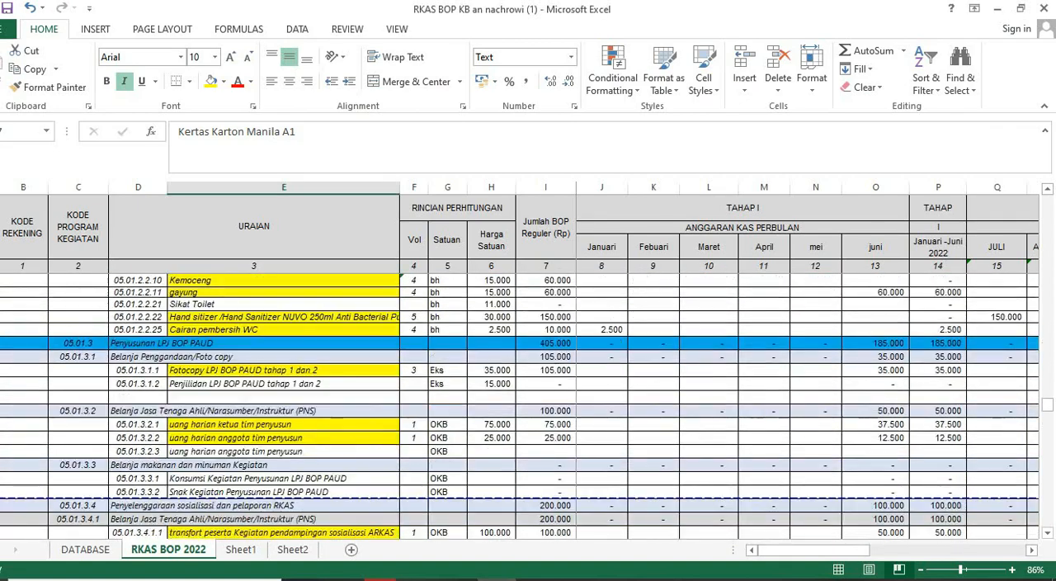
{"action": "scroll", "coordinate": [520, 407], "scroll_direction": "down", "scroll_amount": 20}
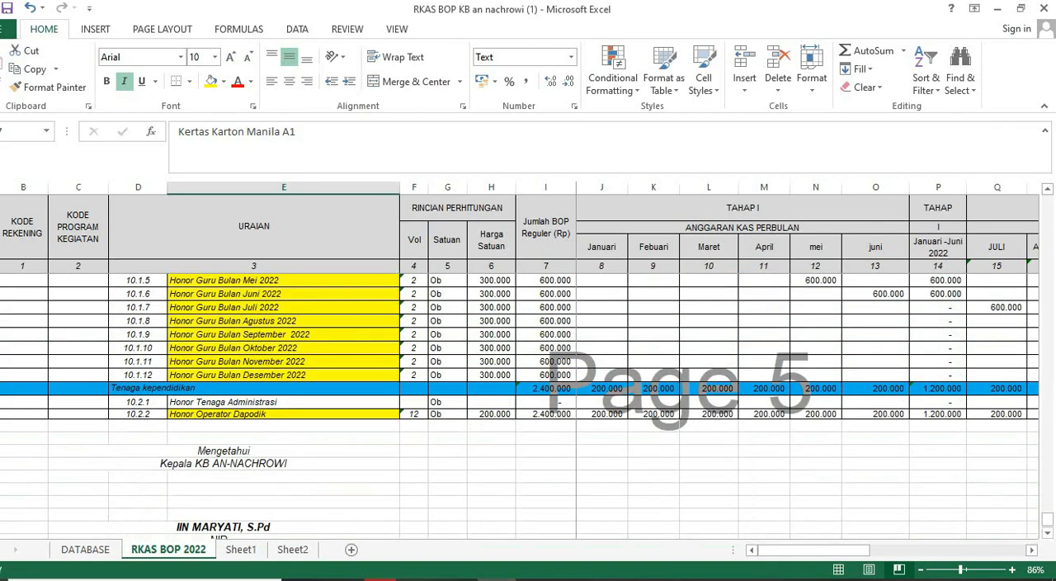
{"action": "scroll", "coordinate": [520, 407], "scroll_direction": "up", "scroll_amount": 2}
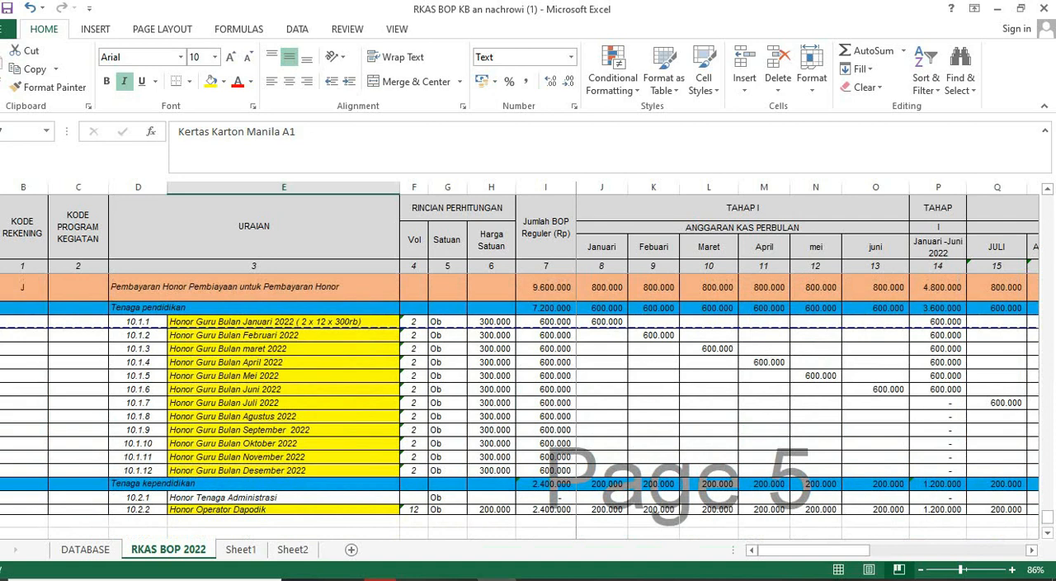
{"action": "left_click_drag", "start_coordinate": [604, 322], "coordinate": [878, 389]}
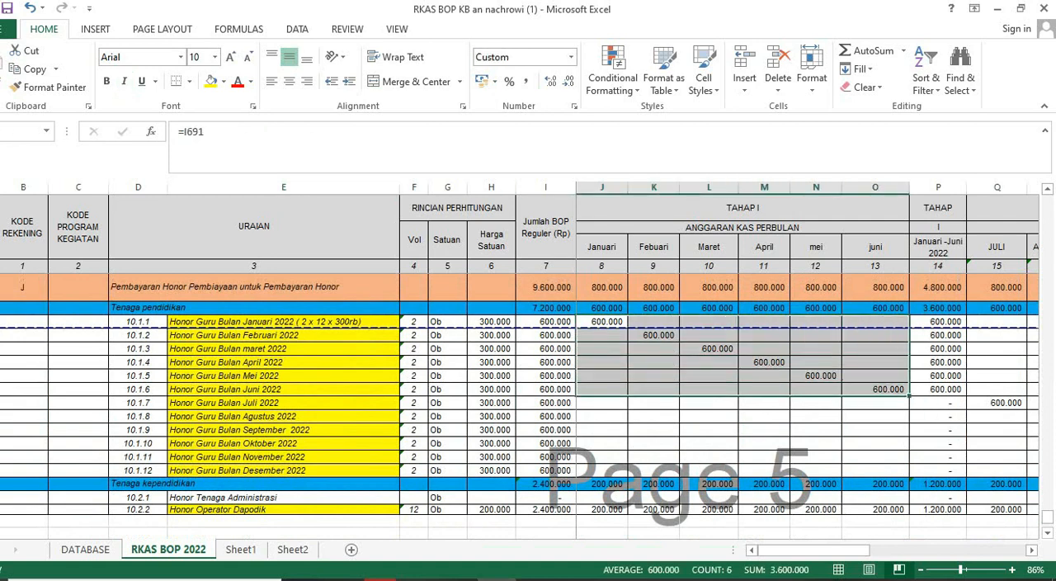
{"action": "left_click", "coordinate": [211, 81]}
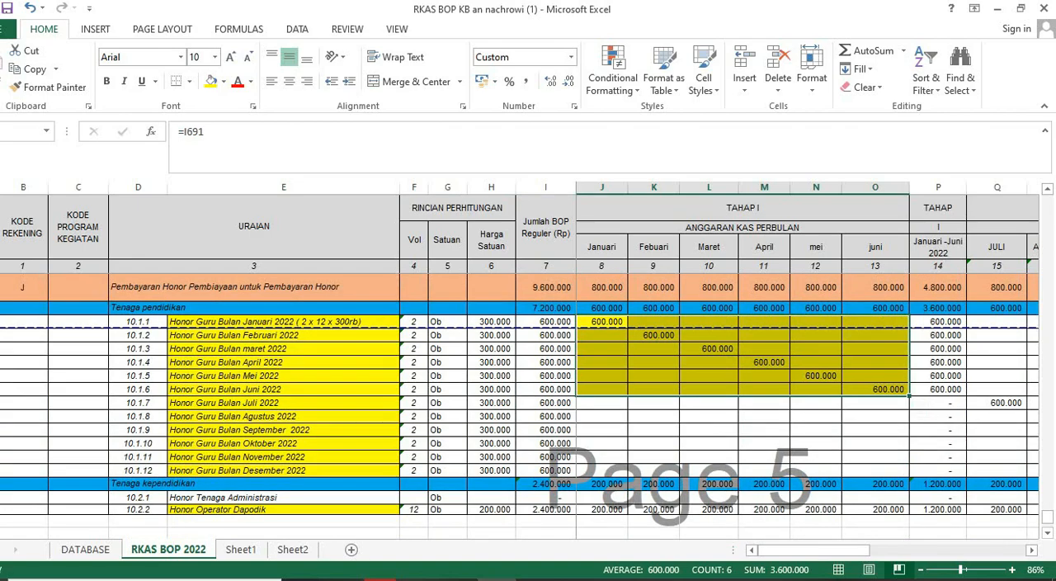
- Switch back to the BOP reporting page in the browser and filter the fund usage list by "TENA"
{"action": "mouse_move", "coordinate": [380, 579]}
{"action": "left_click", "coordinate": [365, 529]}
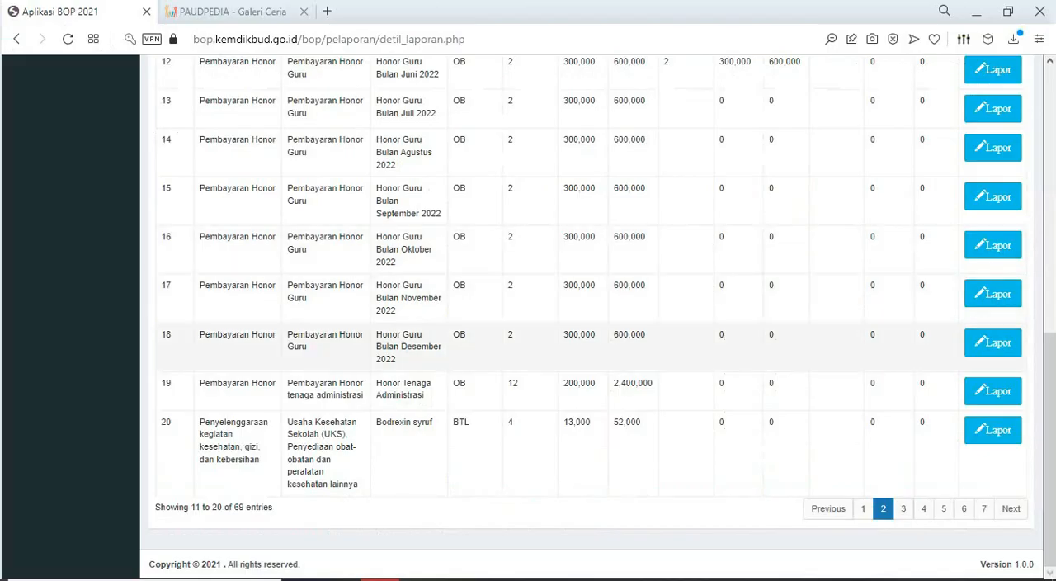
{"action": "scroll", "coordinate": [578, 330], "scroll_direction": "up", "scroll_amount": 1}
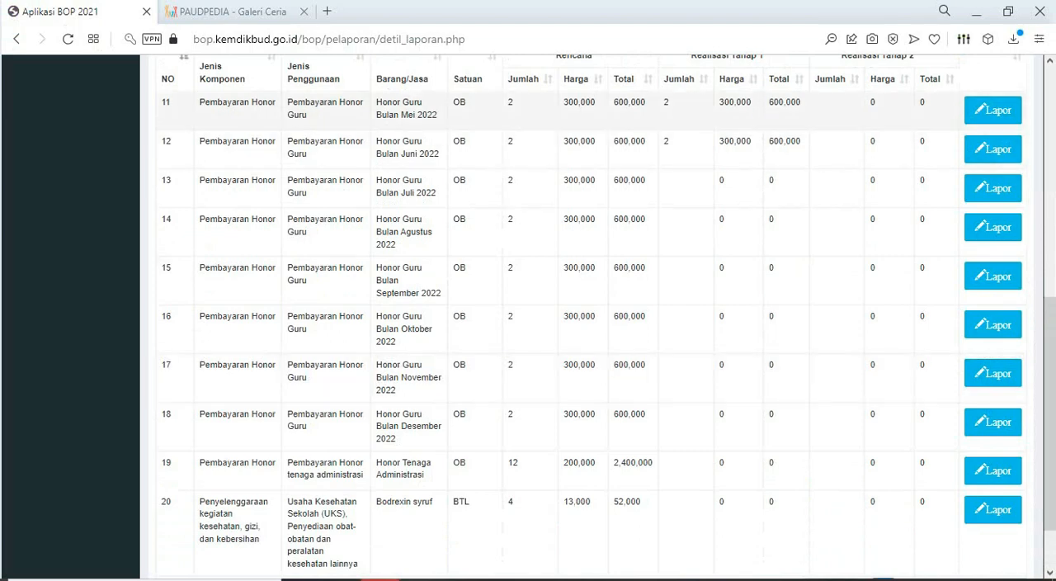
{"action": "scroll", "coordinate": [578, 190], "scroll_direction": "up", "scroll_amount": 2}
{"action": "left_click", "coordinate": [926, 187]}
{"action": "type", "text": "TENA"}
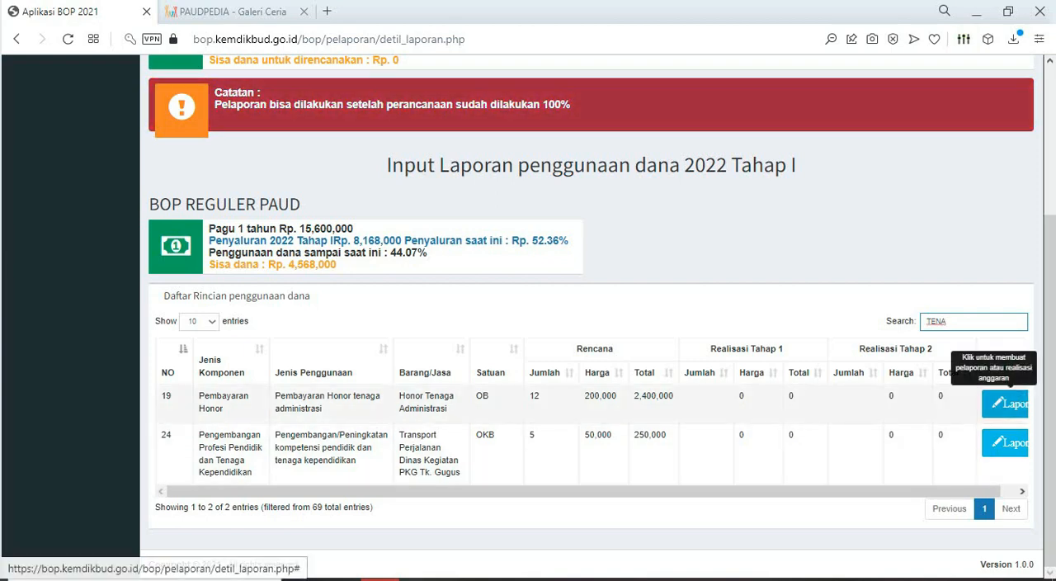
- Open the report form for Honor Tenaga Administrasi and enter the Tahap 1 realization quantity as 06
{"action": "left_click", "coordinate": [1008, 405]}
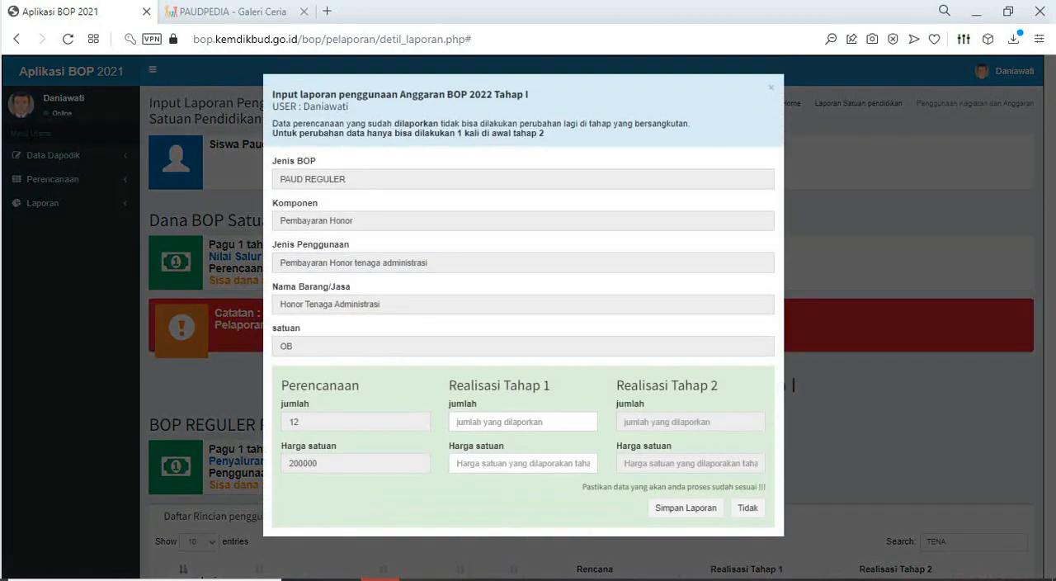
{"action": "left_click", "coordinate": [523, 422]}
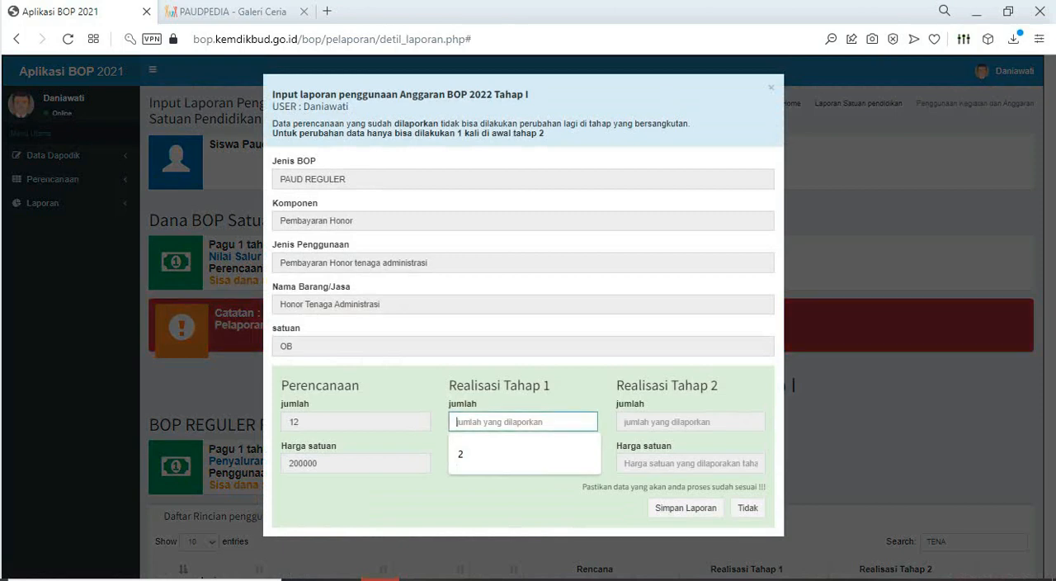
{"action": "type", "text": "6"}
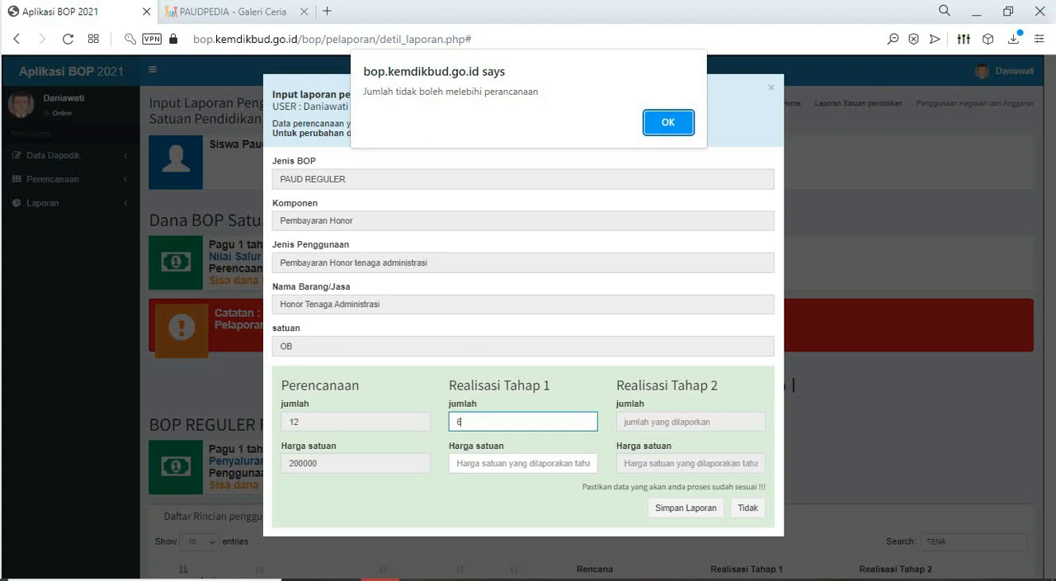
{"action": "key", "text": "Return"}
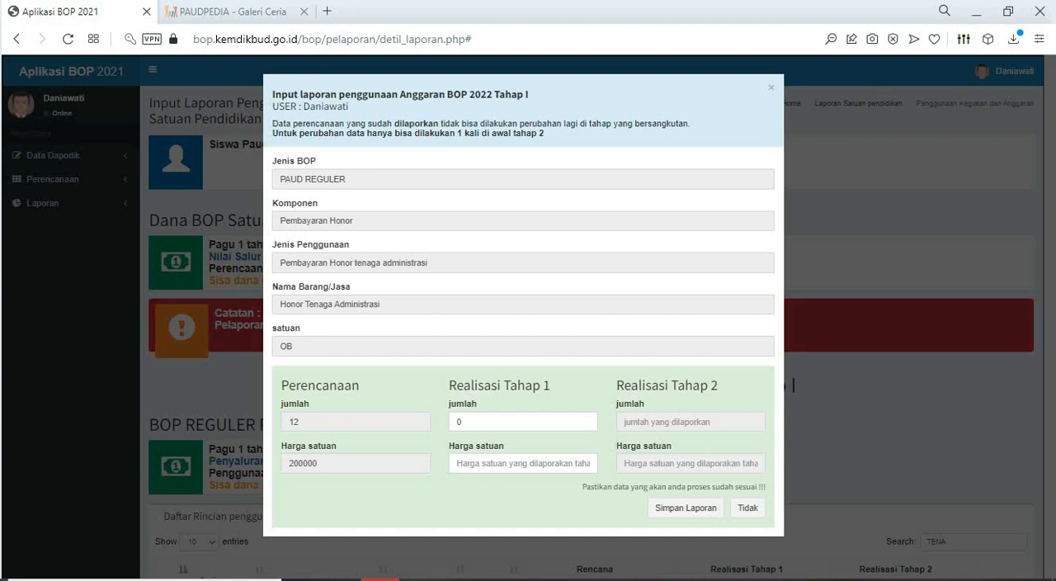
{"action": "left_click", "coordinate": [474, 421]}
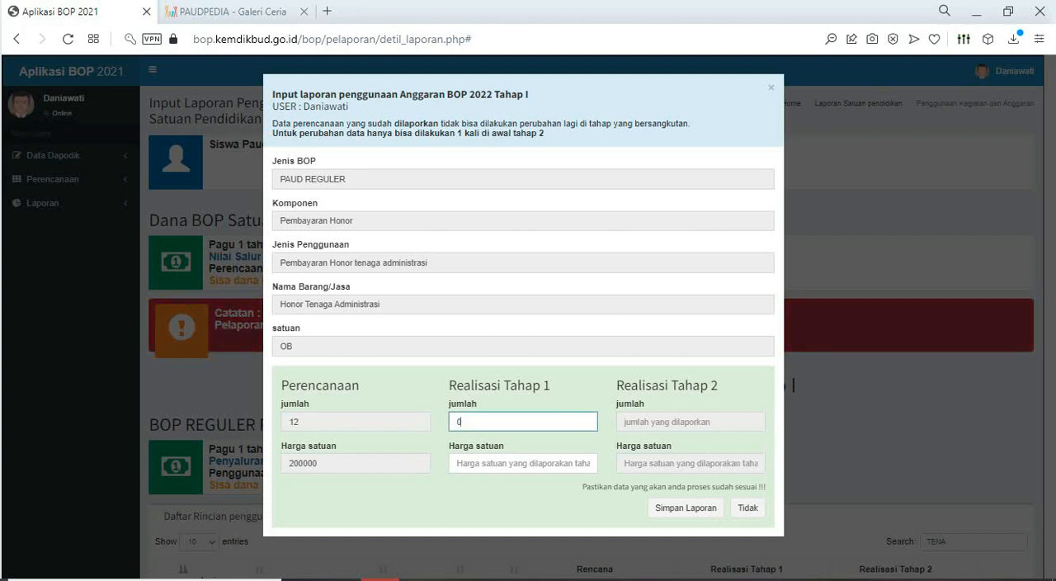
{"action": "key", "text": "BackSpace"}
{"action": "type", "text": "06"}
- Set the Tahap 1 unit price for Honor Tenaga Administrasi to 200000 and save the report
{"action": "left_click", "coordinate": [524, 463]}
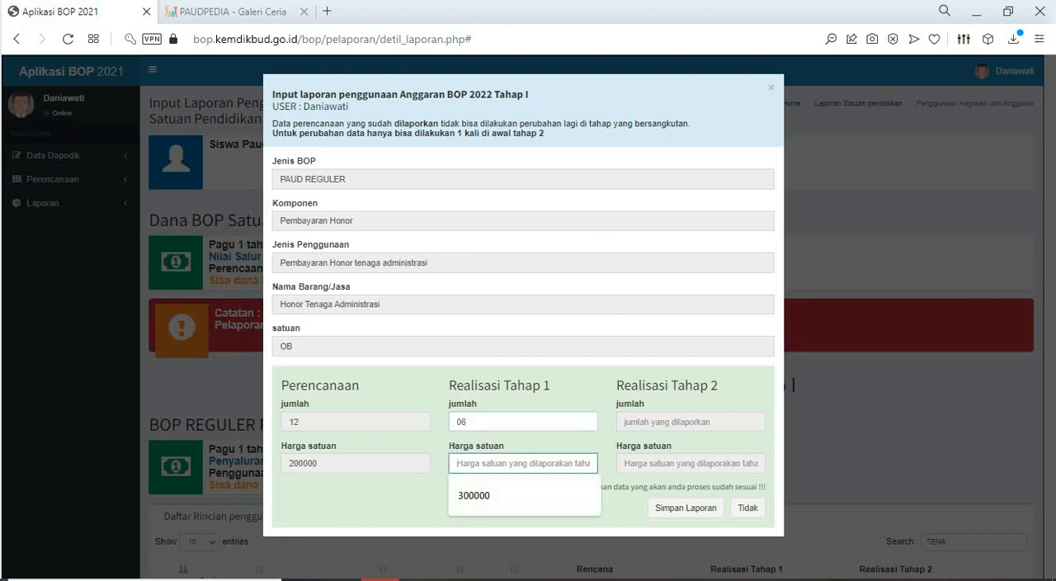
{"action": "type", "text": "2"}
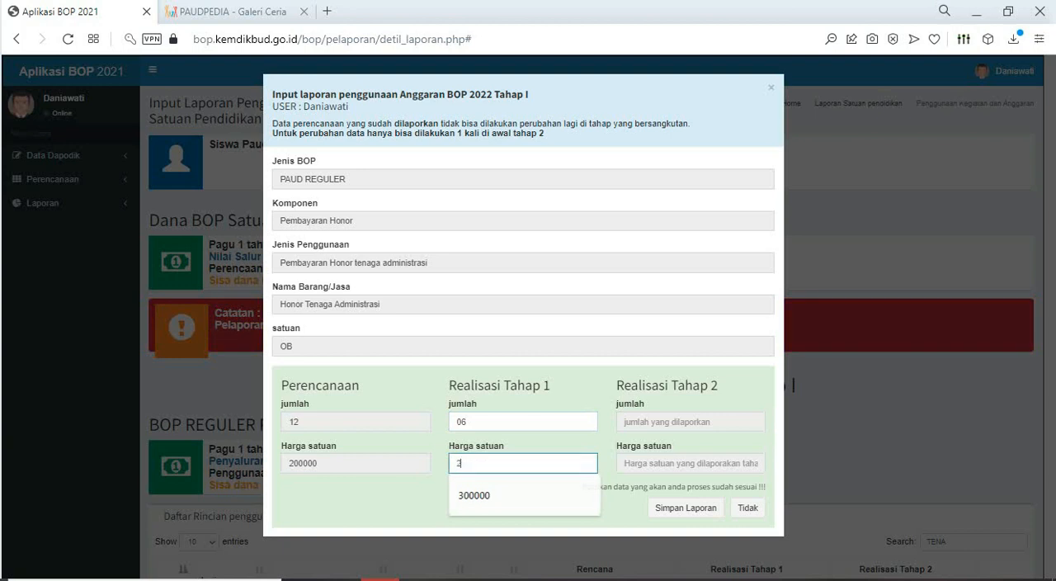
{"action": "type", "text": "0"}
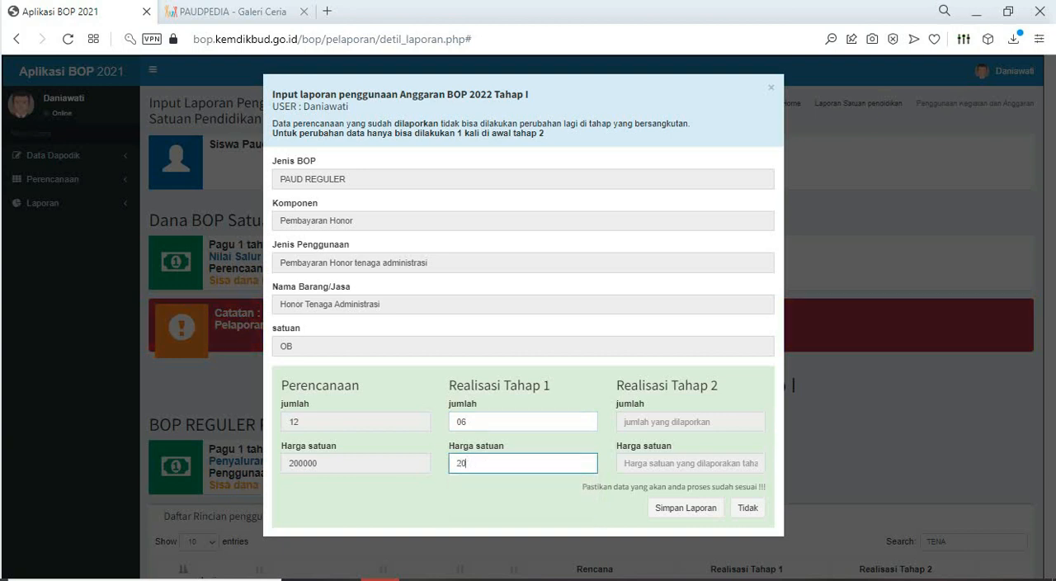
{"action": "type", "text": "9000000"}
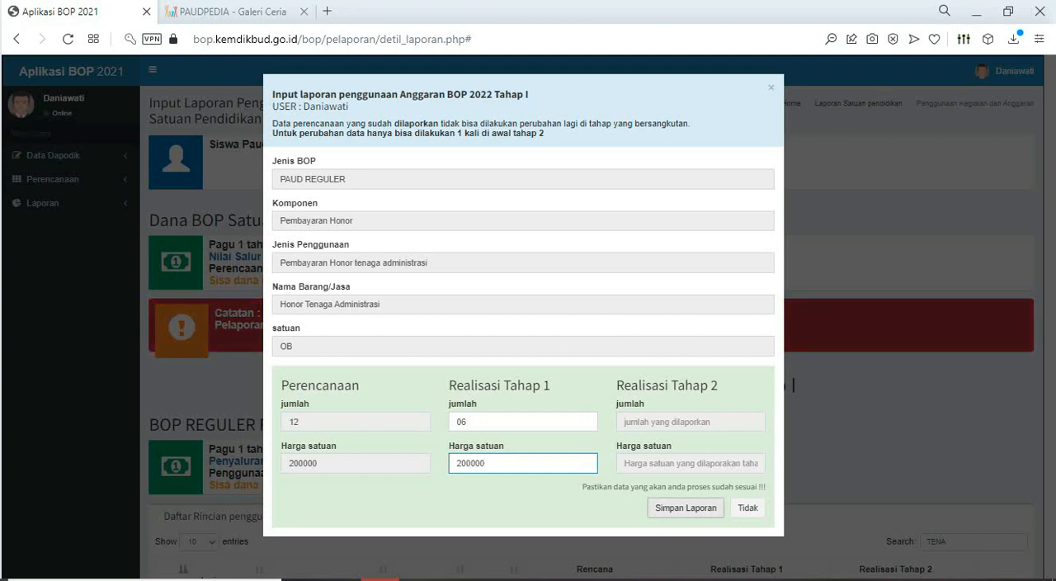
{"action": "left_click", "coordinate": [686, 507]}
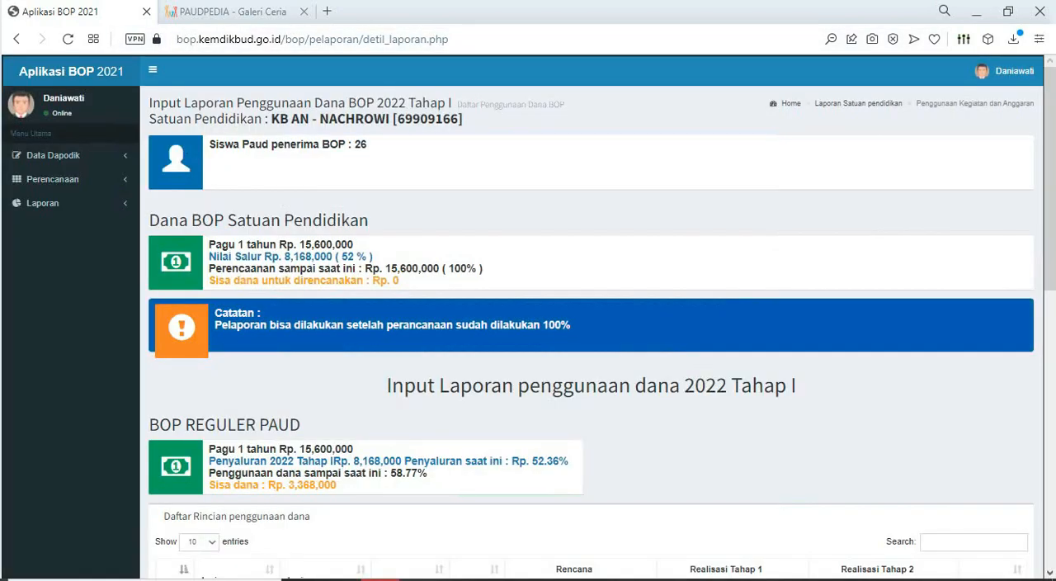
- Filter the reloaded fund usage list by "TENA" to check the reported Honor Tenaga Administrasi entry
{"action": "scroll", "coordinate": [591, 330], "scroll_direction": "down", "scroll_amount": 5}
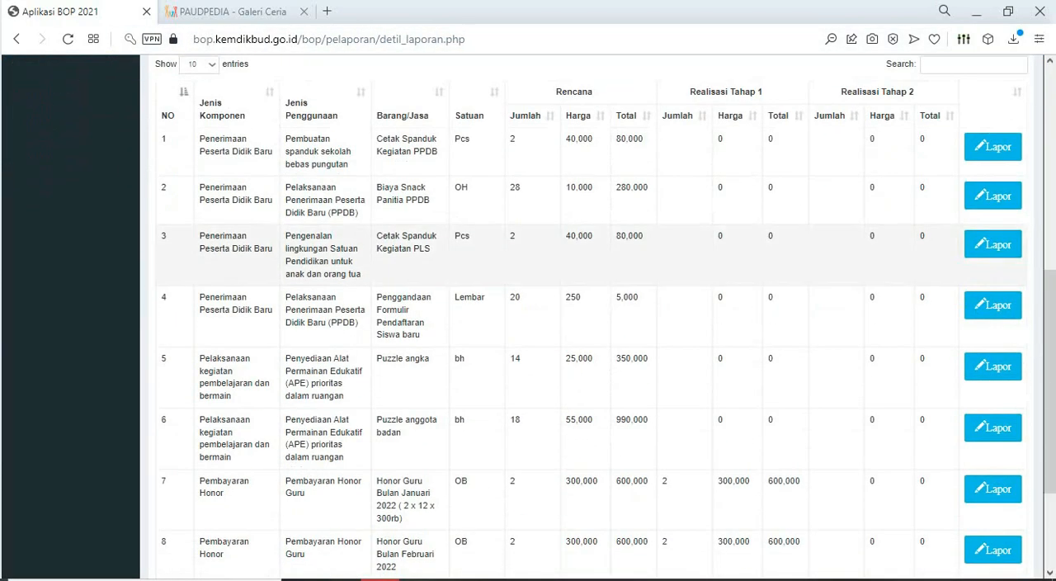
{"action": "scroll", "coordinate": [591, 330], "scroll_direction": "up", "scroll_amount": 4}
{"action": "left_click", "coordinate": [926, 383]}
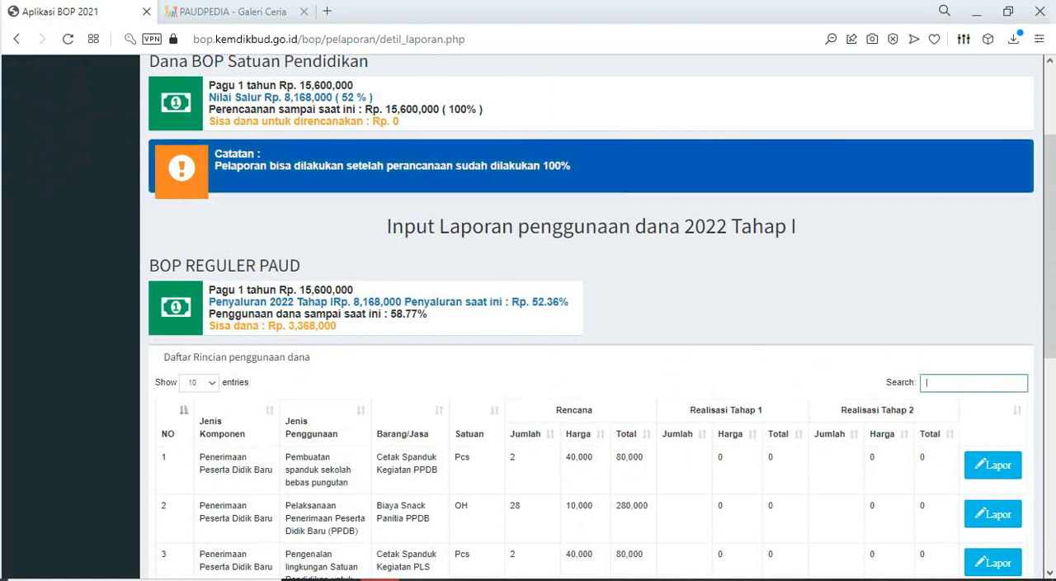
{"action": "type", "text": "TE"}
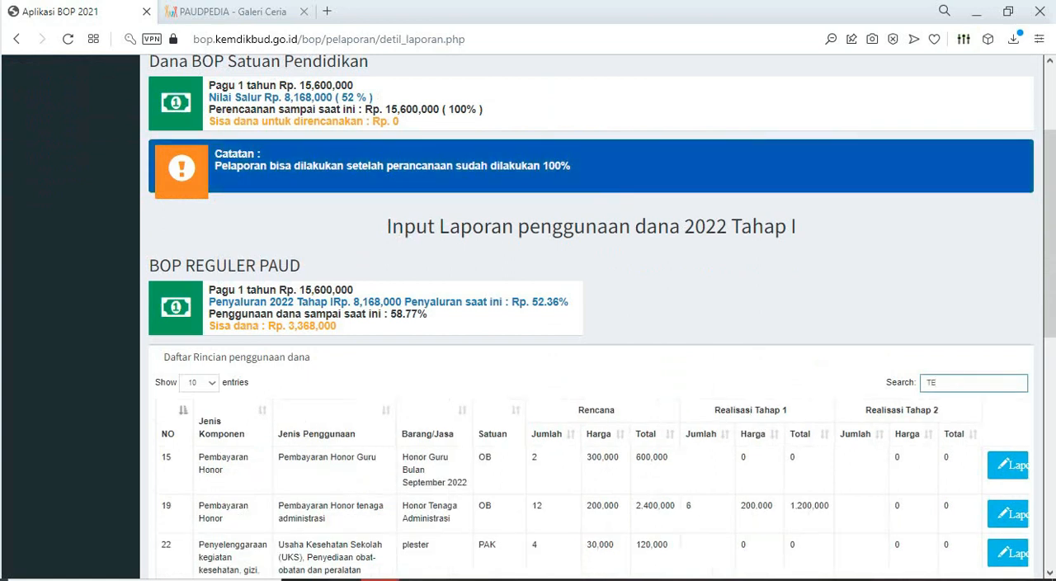
{"action": "type", "text": "NA"}
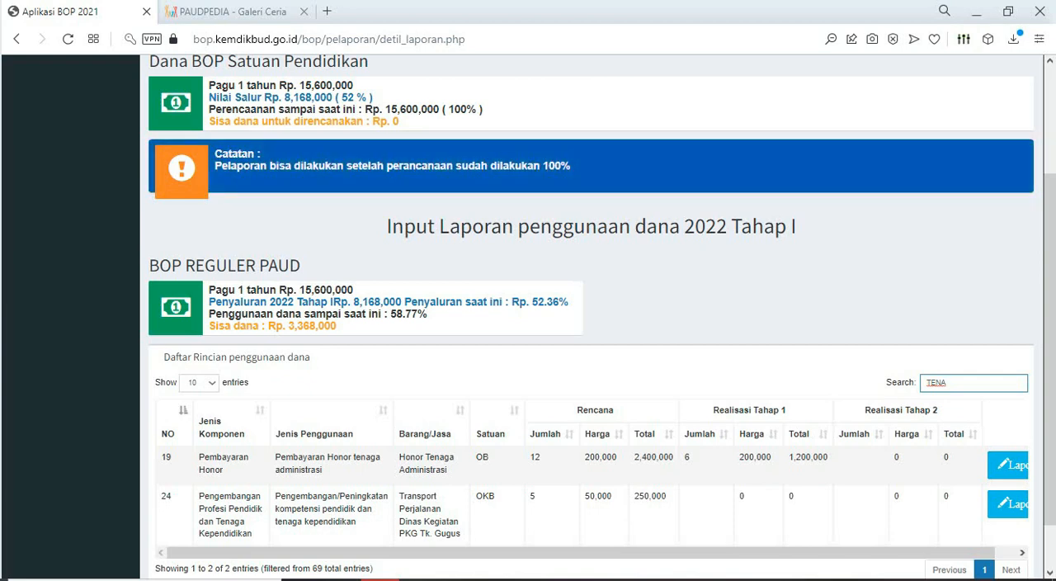
- Open the Rekapitulasi Pelaporan page and examine the Pembayaran Honor recap and the 2022 Tahap I disbursement amount
{"action": "scroll", "coordinate": [598, 317], "scroll_direction": "down", "scroll_amount": 1}
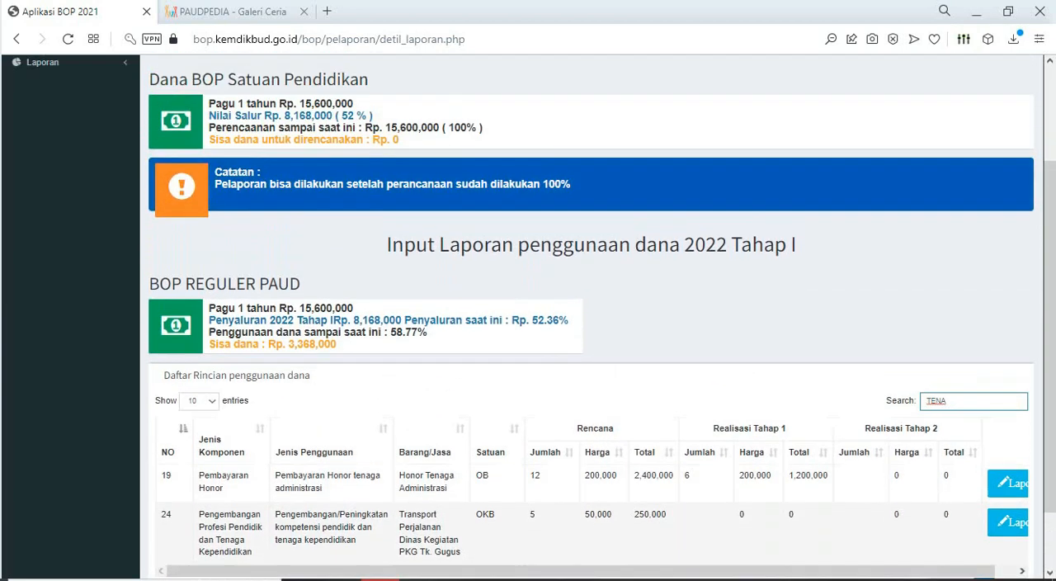
{"action": "scroll", "coordinate": [598, 317], "scroll_direction": "up", "scroll_amount": 1}
{"action": "scroll", "coordinate": [598, 317], "scroll_direction": "up", "scroll_amount": 2}
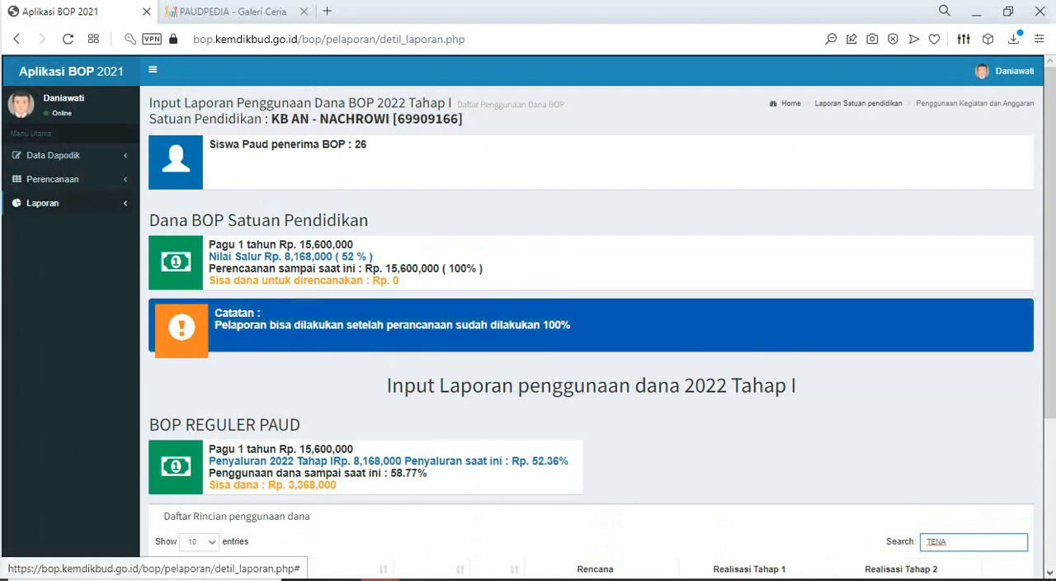
{"action": "left_click", "coordinate": [43, 202]}
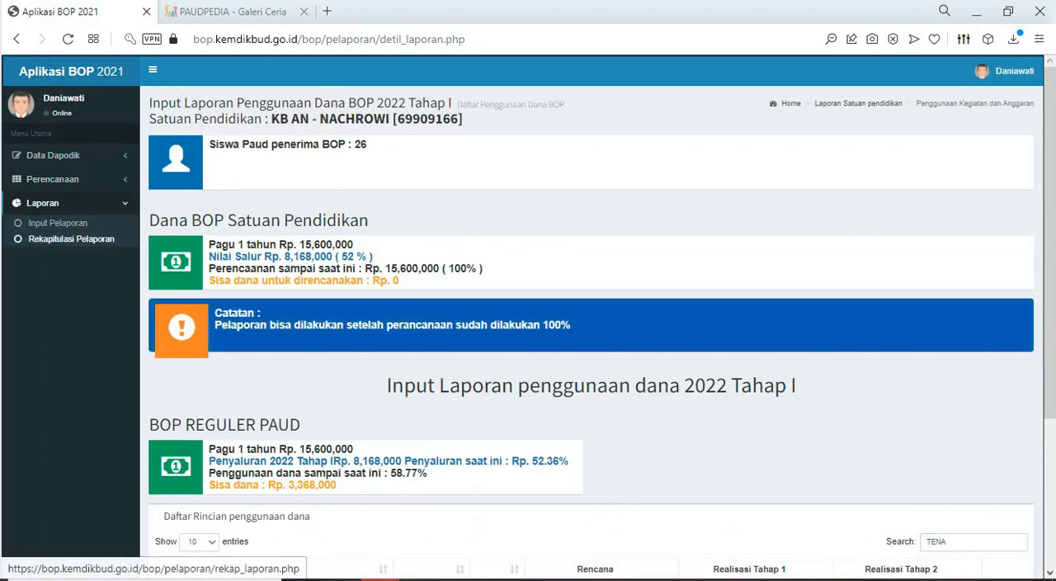
{"action": "left_click", "coordinate": [71, 239]}
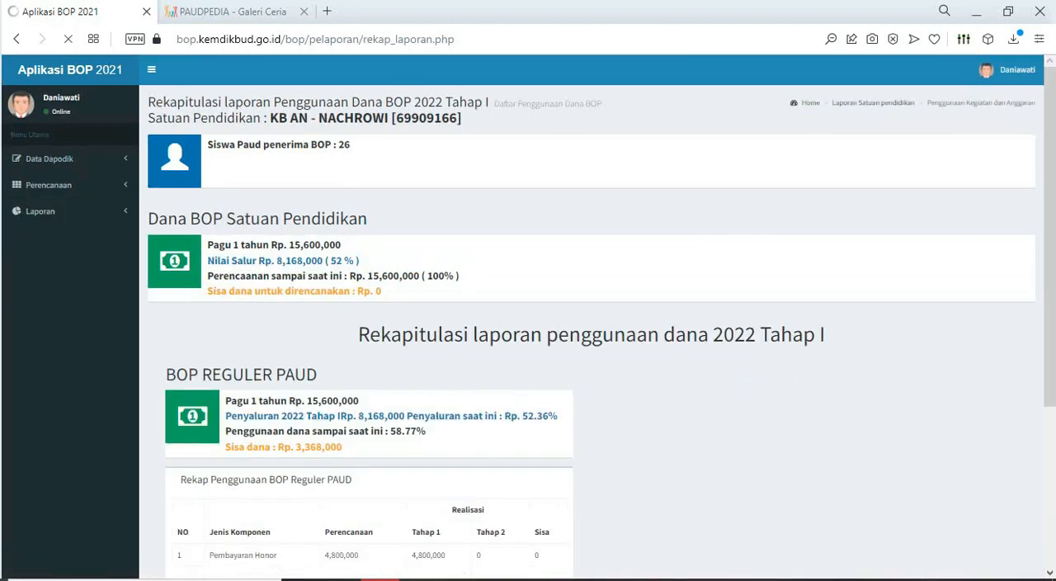
{"action": "key", "text": "Return"}
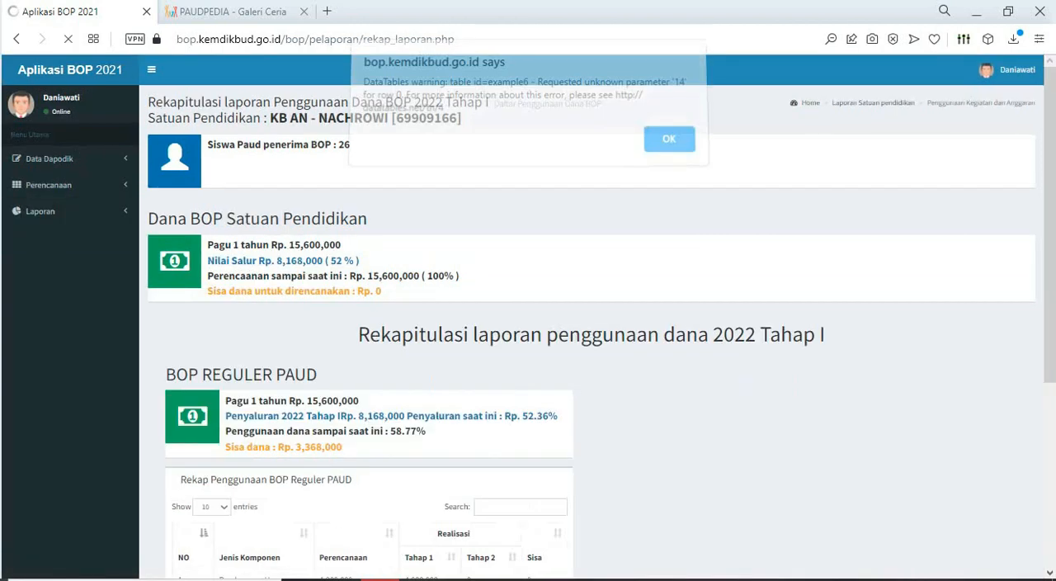
{"action": "scroll", "coordinate": [528, 317], "scroll_direction": "down", "scroll_amount": 5}
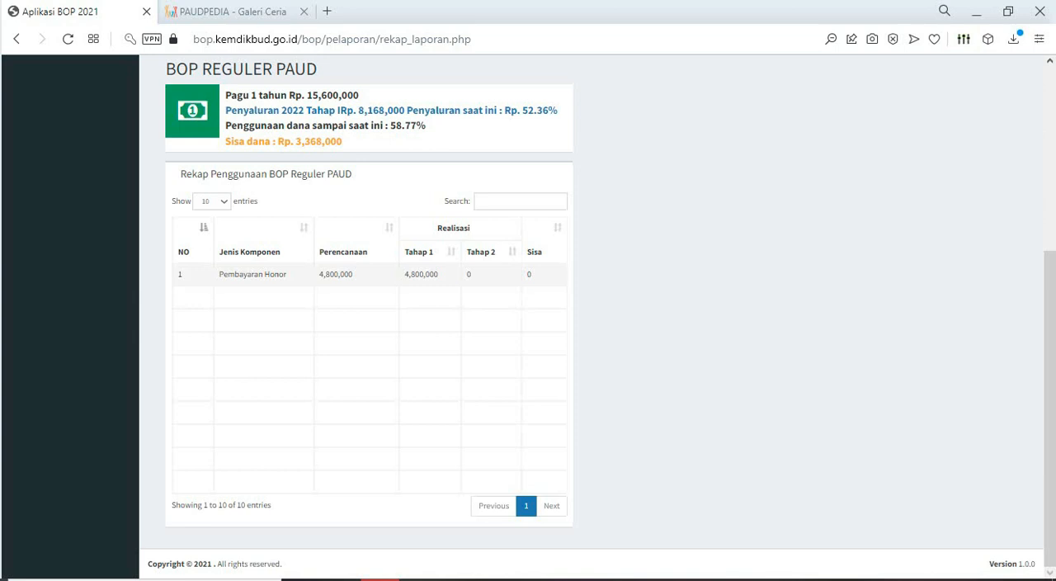
{"action": "scroll", "coordinate": [529, 314], "scroll_direction": "up", "scroll_amount": 1}
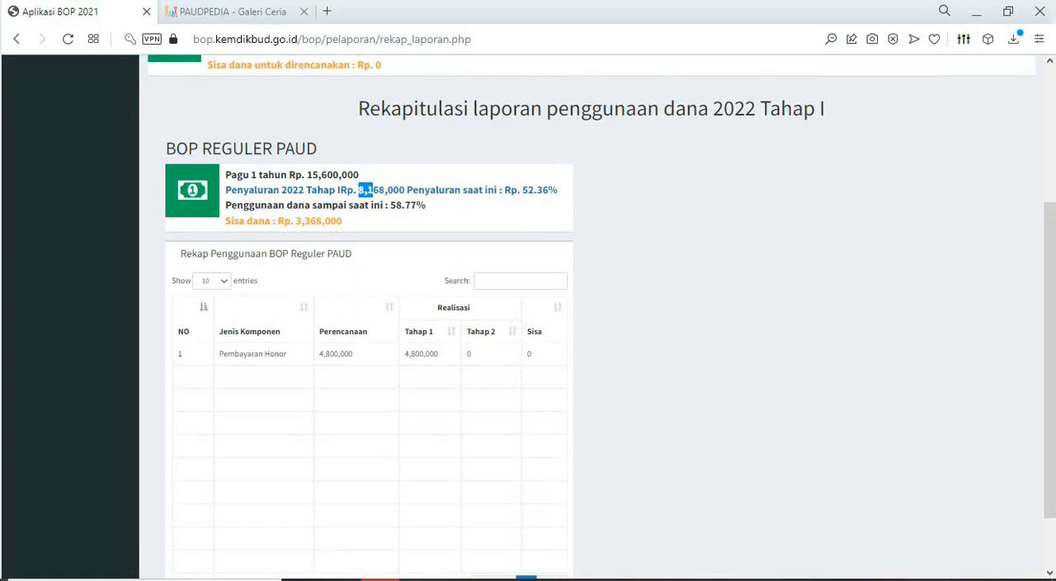
{"action": "left_click_drag", "start_coordinate": [373, 190], "coordinate": [399, 190]}
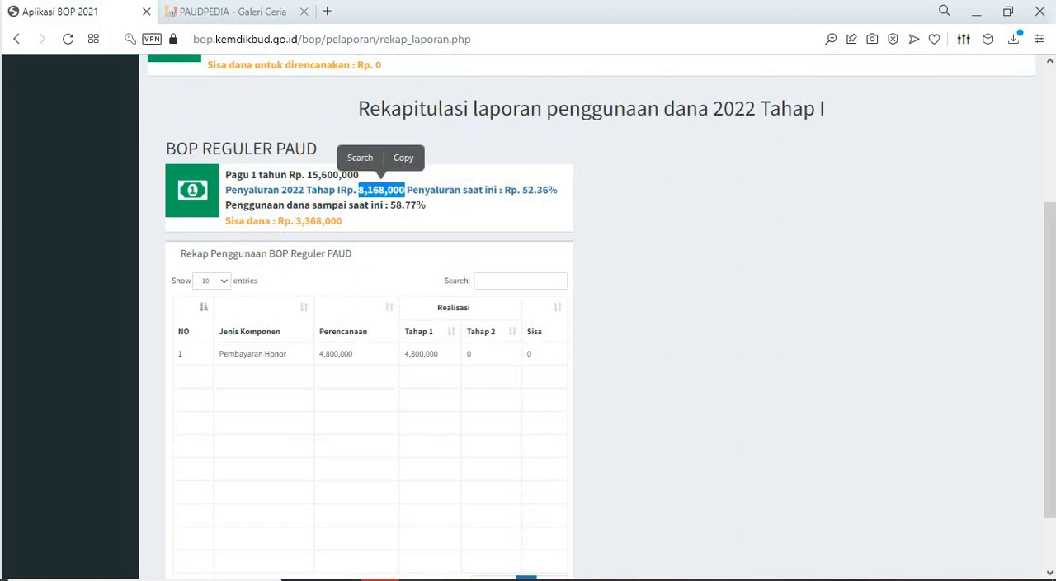
- Leave the recap and open the Input Pelaporan page for the 2022 Tahap I fund usage report
{"action": "scroll", "coordinate": [591, 313], "scroll_direction": "up", "scroll_amount": 1}
{"action": "scroll", "coordinate": [591, 314], "scroll_direction": "up", "scroll_amount": 2}
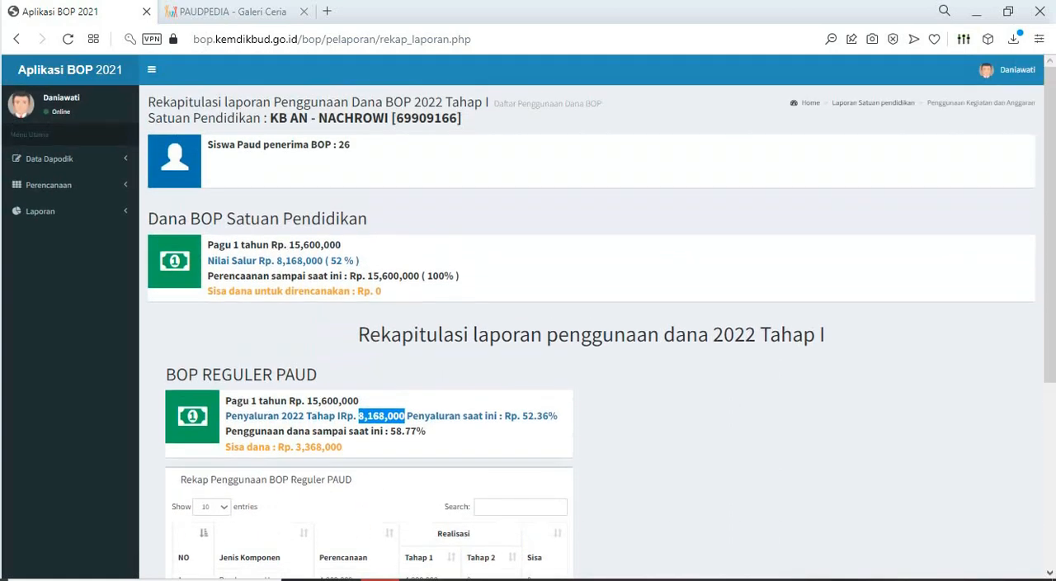
{"action": "left_click", "coordinate": [39, 211]}
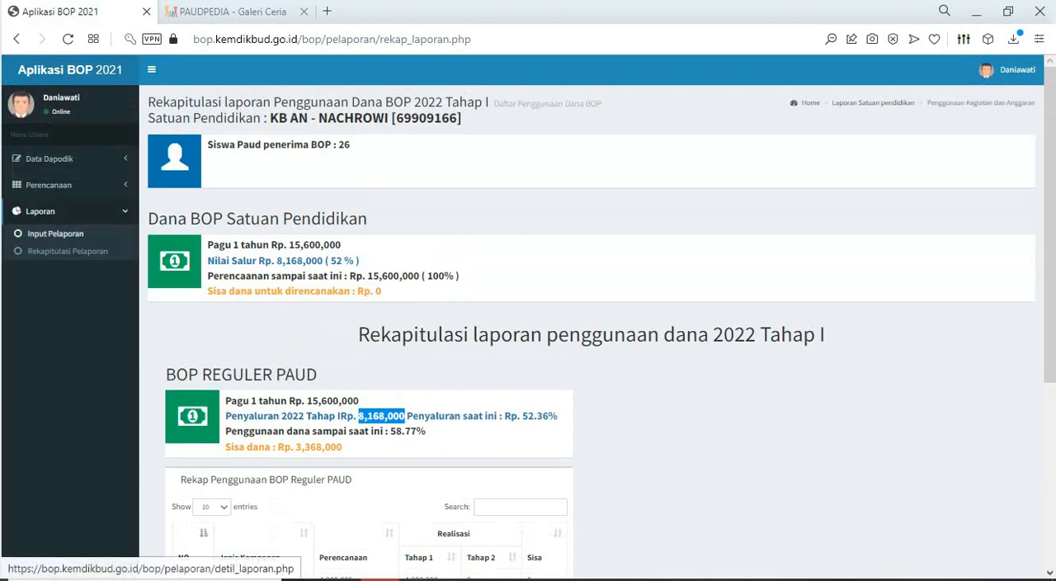
{"action": "left_click", "coordinate": [55, 233]}
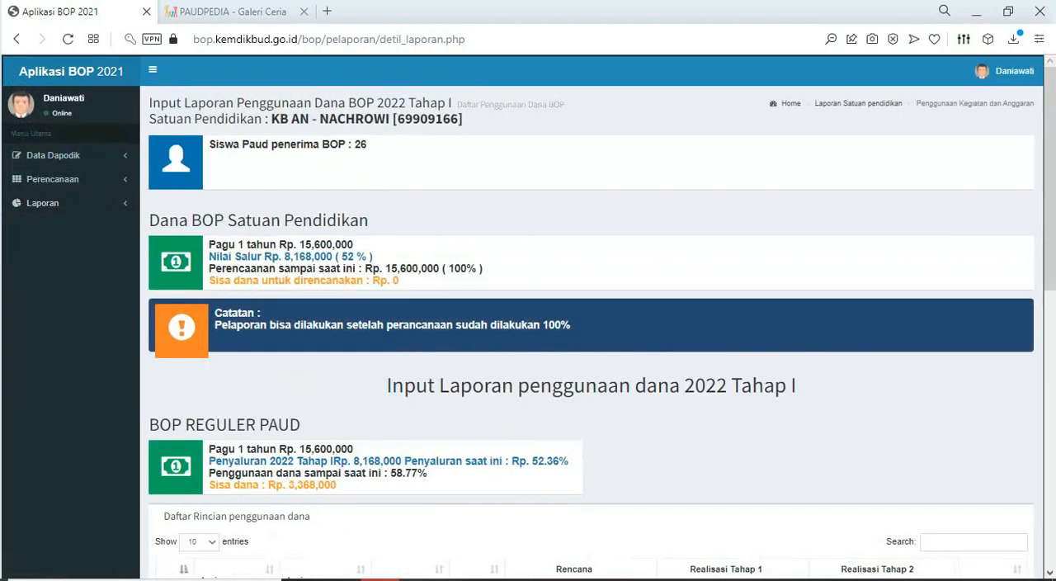
- Examine the BOP Reguler PAUD fund summary and the detailed usage list, consulting the honorarium budget in the RKAS BOP 2022 Excel sheet
{"action": "scroll", "coordinate": [591, 316], "scroll_direction": "down", "scroll_amount": 5}
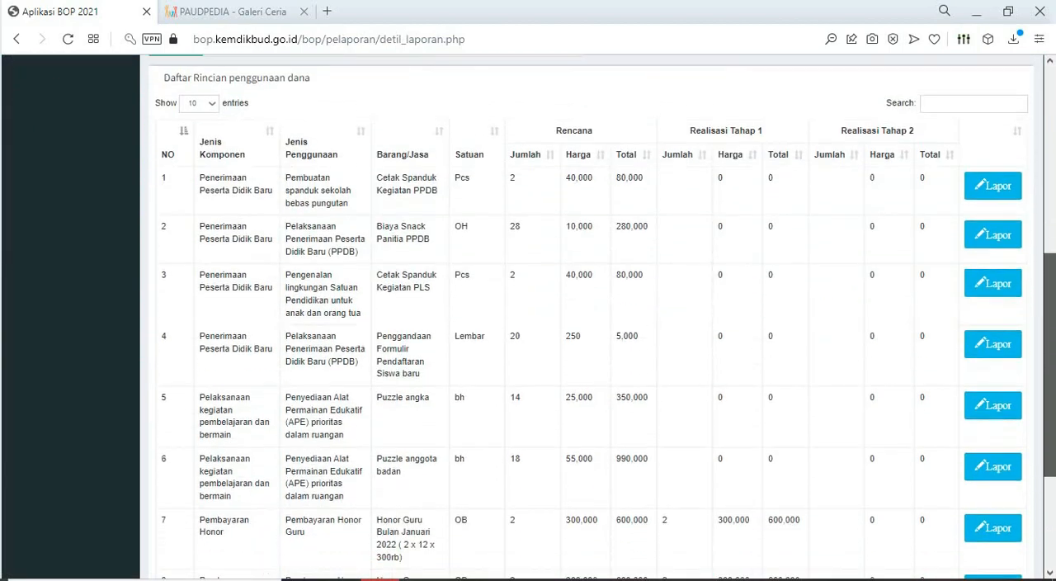
{"action": "left_click_drag", "start_coordinate": [1050, 365], "coordinate": [1050, 178]}
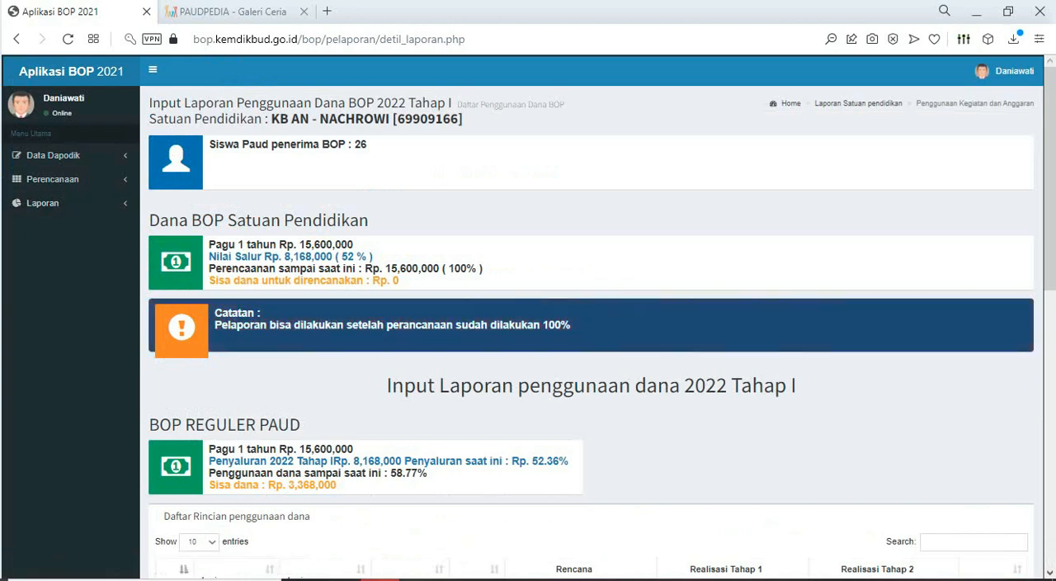
{"action": "left_click_drag", "start_coordinate": [1050, 178], "coordinate": [1050, 259]}
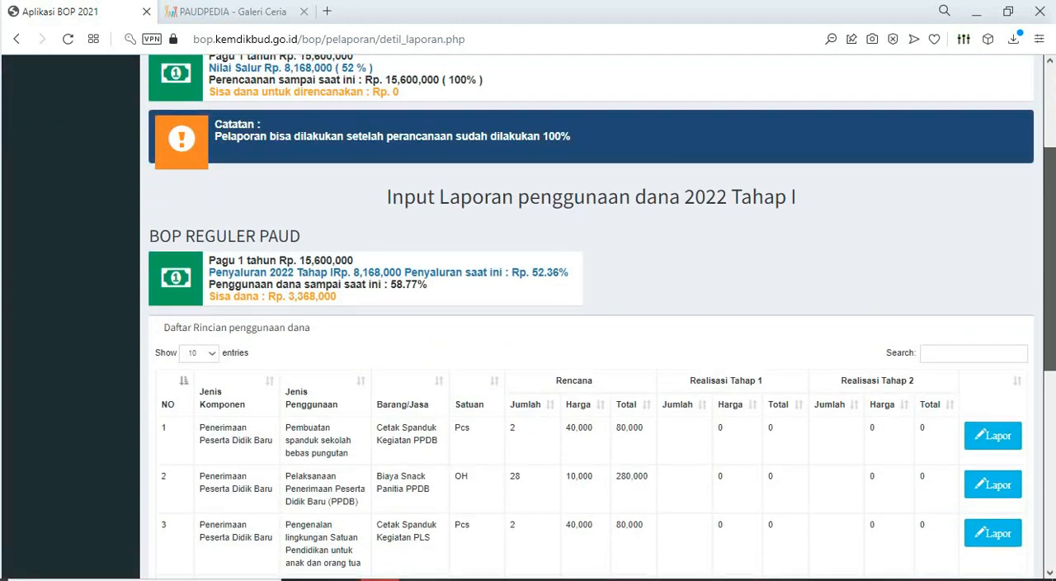
{"action": "scroll", "coordinate": [591, 330], "scroll_direction": "down", "scroll_amount": 2}
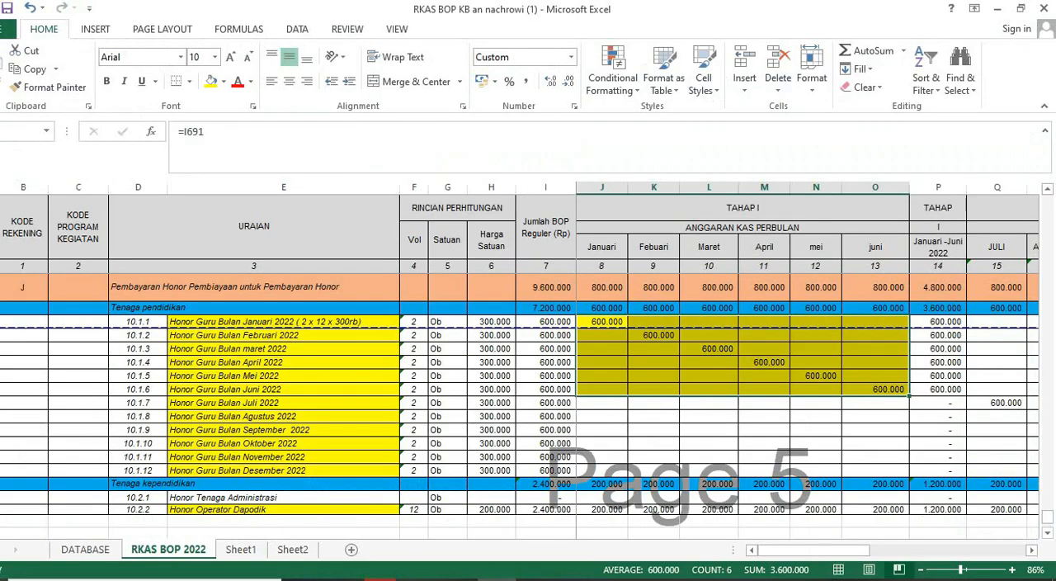
{"action": "scroll", "coordinate": [528, 404], "scroll_direction": "up", "scroll_amount": 4}
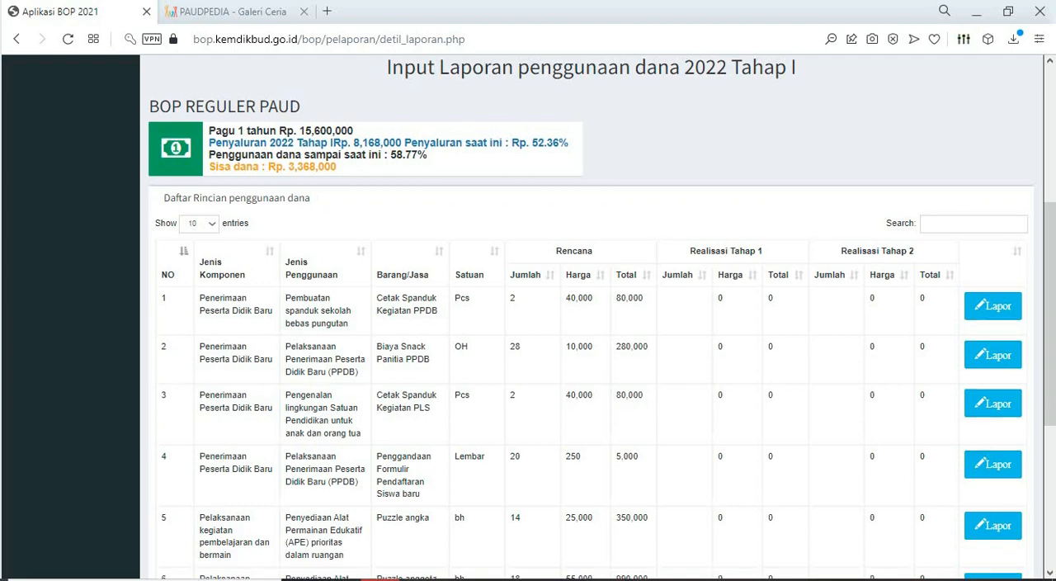
{"action": "scroll", "coordinate": [590, 317], "scroll_direction": "up", "scroll_amount": 4}
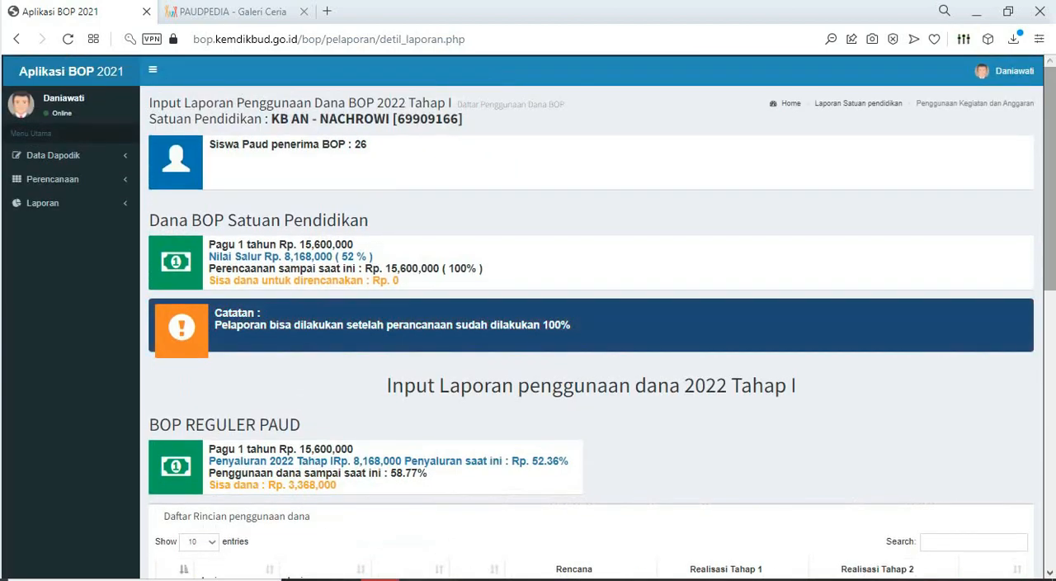
{"action": "scroll", "coordinate": [591, 317], "scroll_direction": "down", "scroll_amount": 8}
{"action": "scroll", "coordinate": [591, 317], "scroll_direction": "up", "scroll_amount": 1}
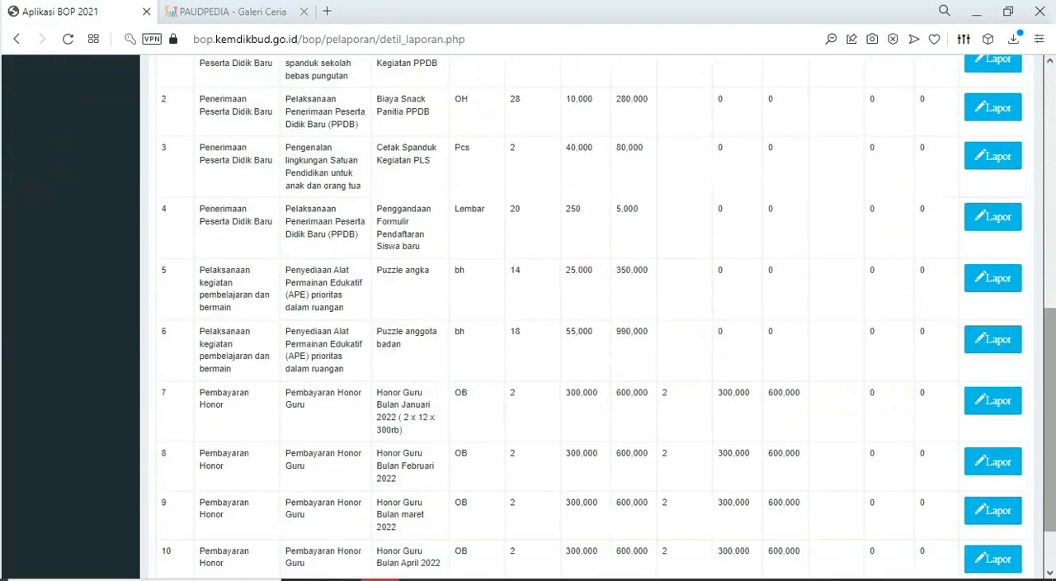
{"action": "left_click_drag", "start_coordinate": [1050, 419], "coordinate": [1050, 178]}
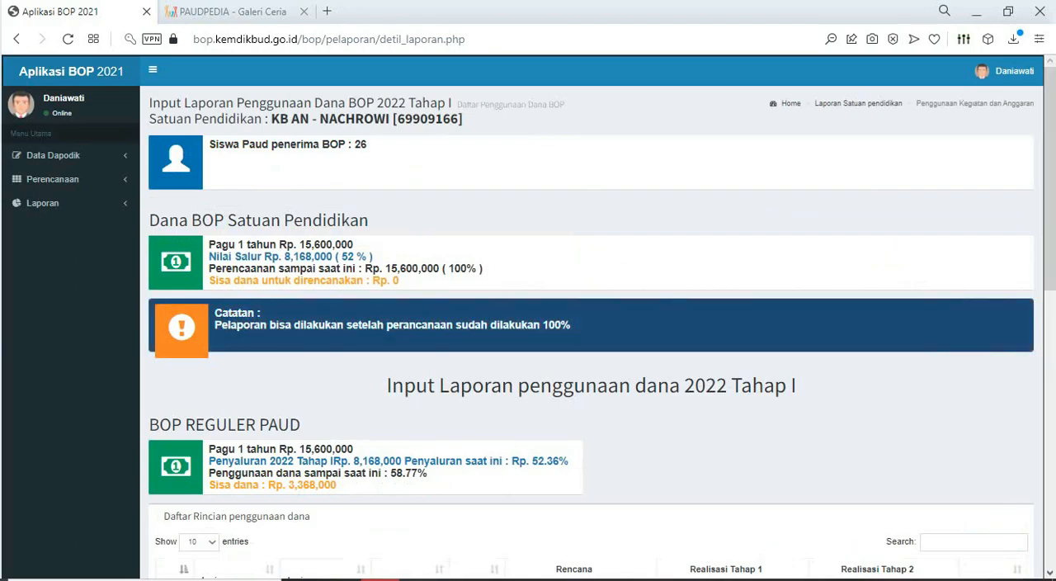